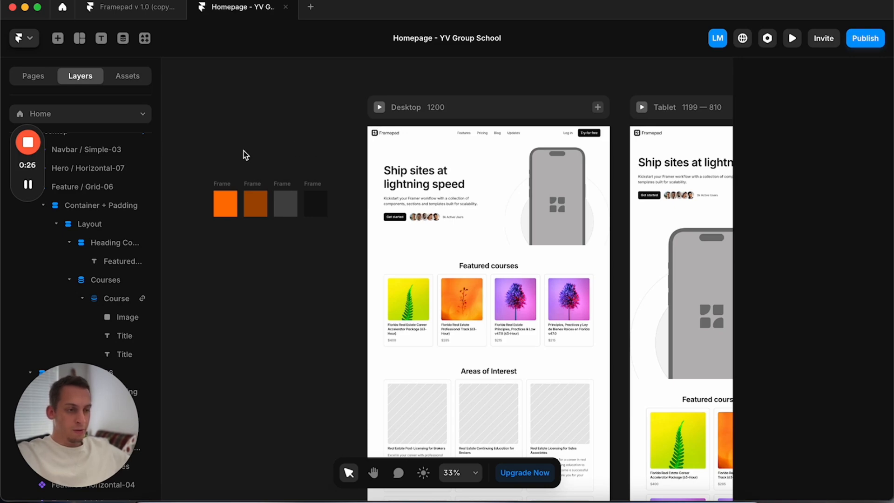
Step: Look through the /blog, Courses Pages and Categories Pages of the project and return to the Home page
{"action": "scroll", "coordinate": [358, 159], "scroll_direction": "down", "scroll_amount": 3}
{"action": "scroll", "coordinate": [359, 158], "scroll_direction": "right", "scroll_amount": 2}
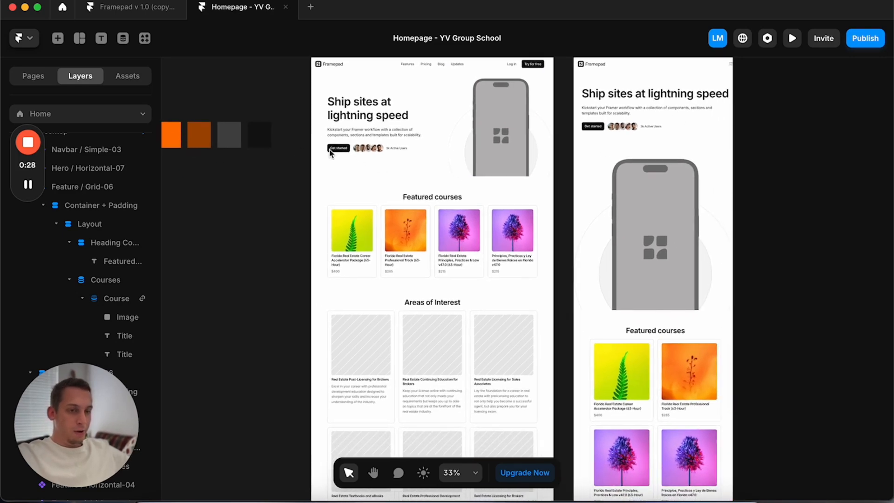
{"action": "left_click", "coordinate": [145, 118]}
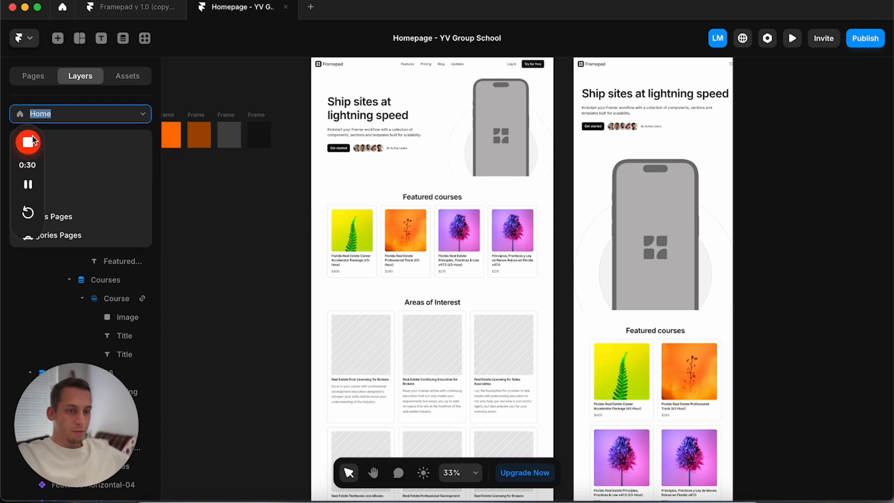
{"action": "left_click_drag", "start_coordinate": [21, 131], "coordinate": [16, 248]}
{"action": "left_click", "coordinate": [132, 114]}
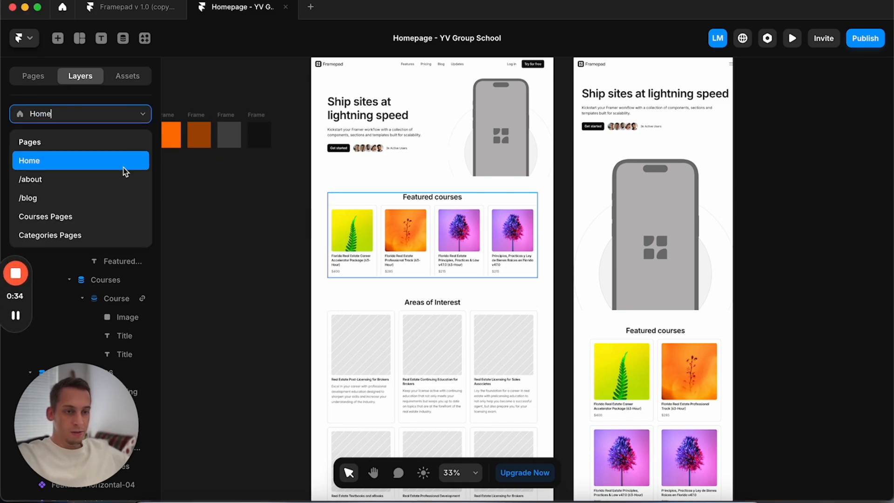
{"action": "left_click", "coordinate": [106, 196]}
{"action": "left_click", "coordinate": [120, 120]}
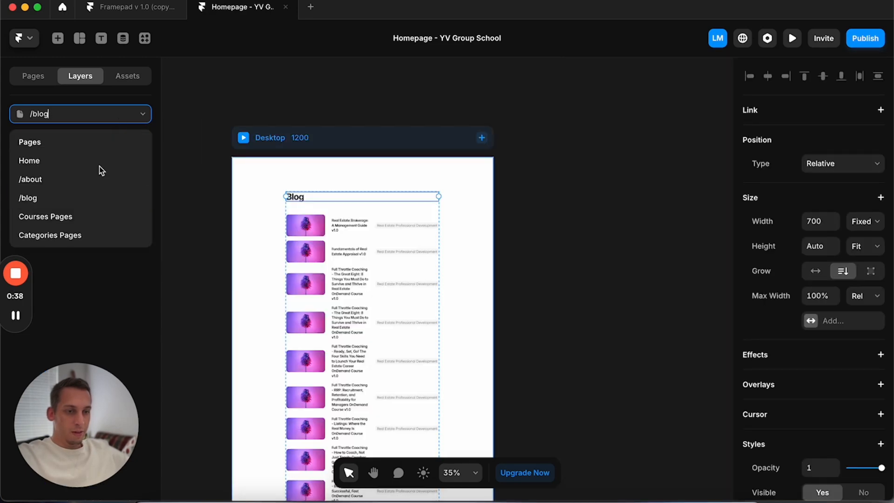
{"action": "left_click", "coordinate": [78, 211]}
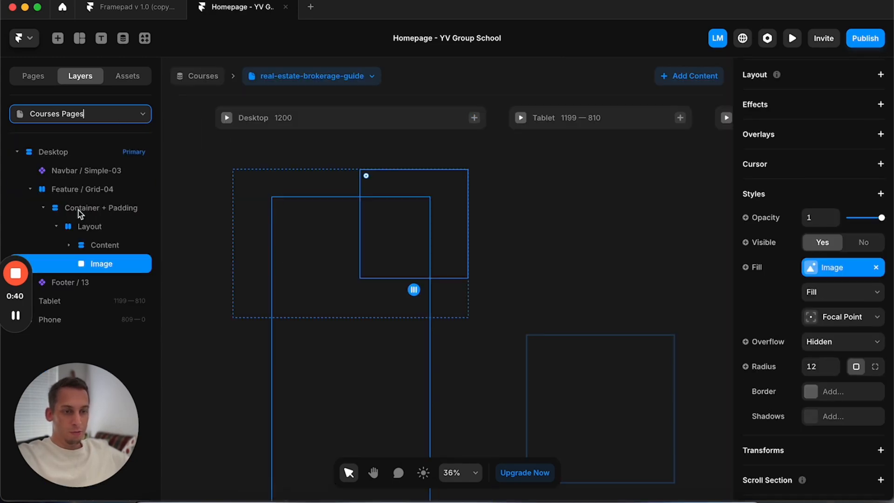
{"action": "left_click", "coordinate": [120, 116]}
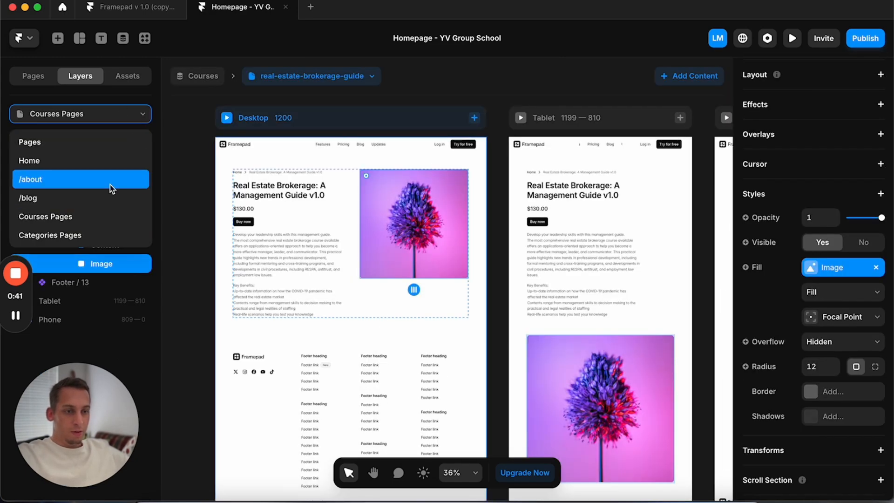
{"action": "left_click", "coordinate": [88, 230]}
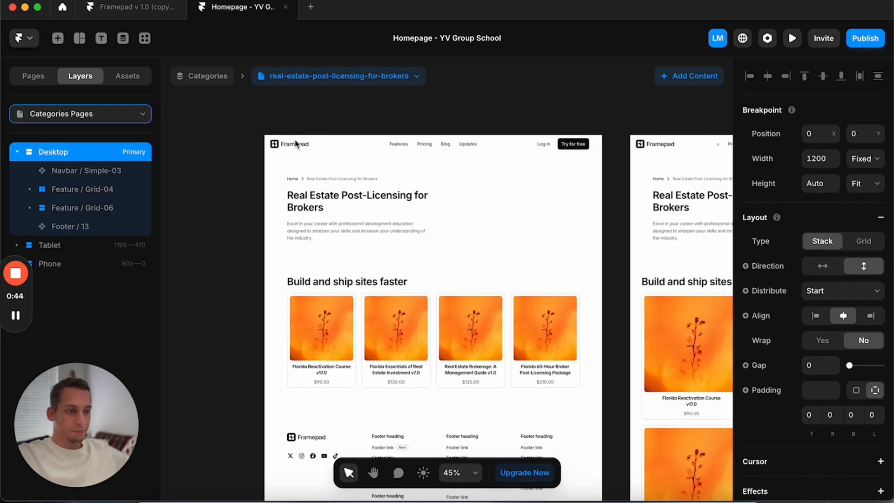
{"action": "left_click", "coordinate": [215, 80]}
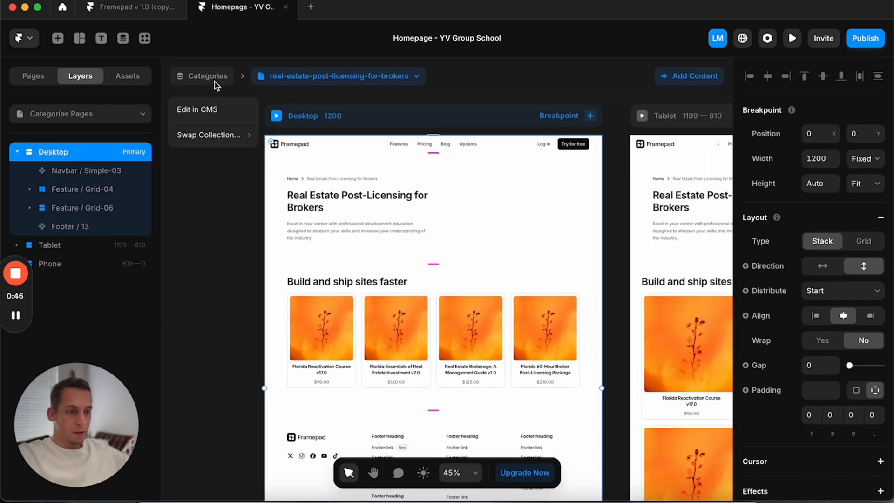
{"action": "left_click", "coordinate": [185, 194]}
{"action": "left_click", "coordinate": [141, 119]}
{"action": "left_click", "coordinate": [89, 157]}
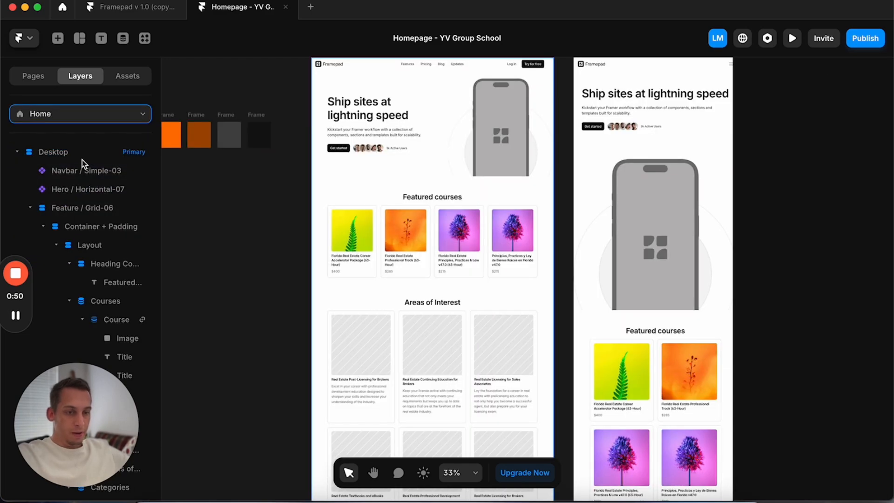
Step: Examine the navbar and hero section of the Home page's desktop layout
{"action": "scroll", "coordinate": [303, 303], "scroll_direction": "right", "scroll_amount": 3}
{"action": "scroll", "coordinate": [303, 304], "scroll_direction": "up", "scroll_amount": 2}
{"action": "scroll", "coordinate": [403, 371], "scroll_direction": "left", "scroll_amount": 4}
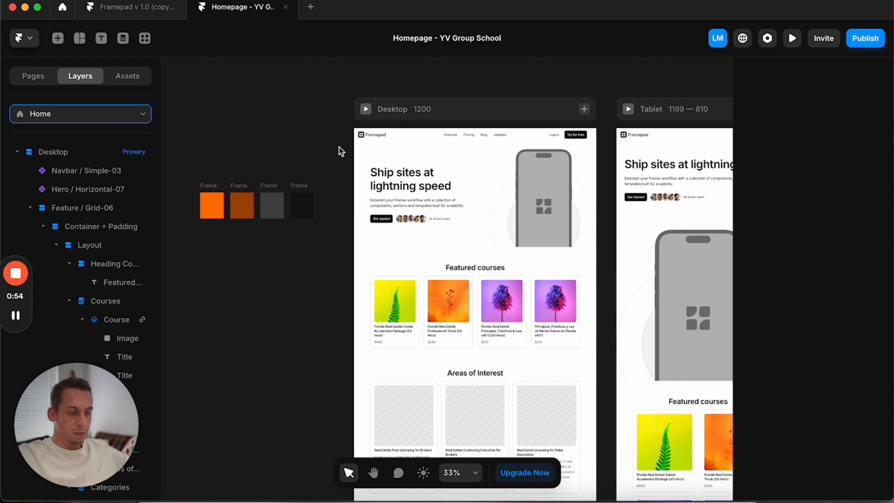
{"action": "left_click", "coordinate": [364, 136]}
{"action": "left_click", "coordinate": [315, 142]}
{"action": "left_click", "coordinate": [392, 137]}
{"action": "scroll", "coordinate": [386, 144], "scroll_direction": "up", "scroll_amount": 5}
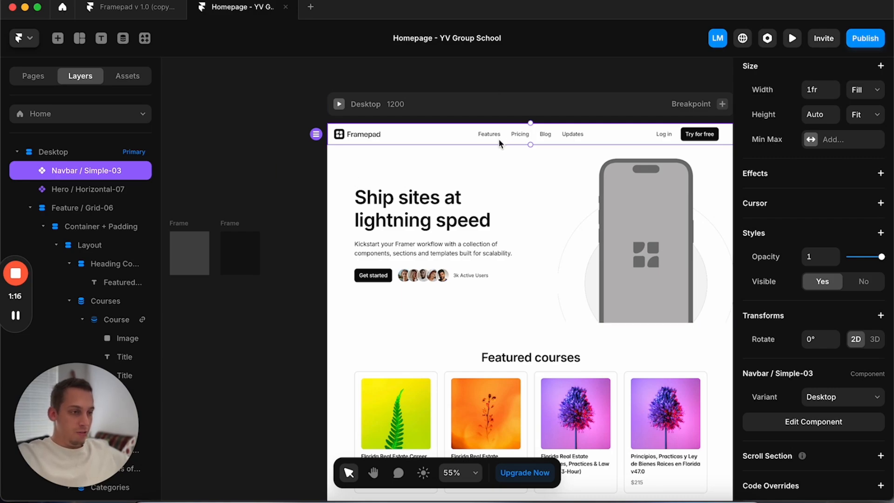
{"action": "scroll", "coordinate": [580, 136], "scroll_direction": "right", "scroll_amount": 5}
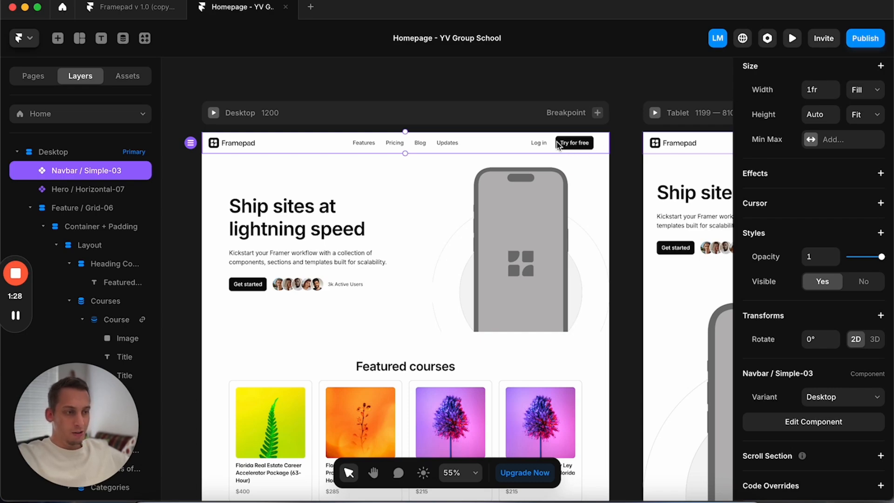
{"action": "left_click", "coordinate": [545, 94]}
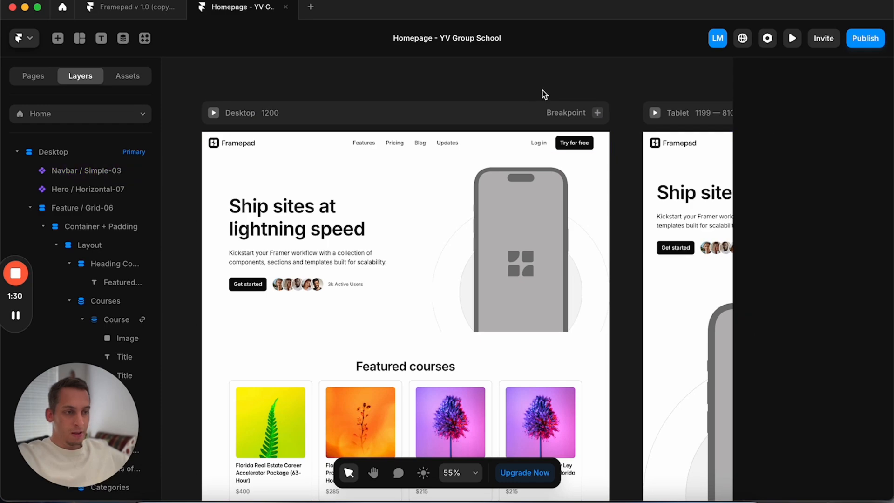
{"action": "left_click", "coordinate": [326, 142]}
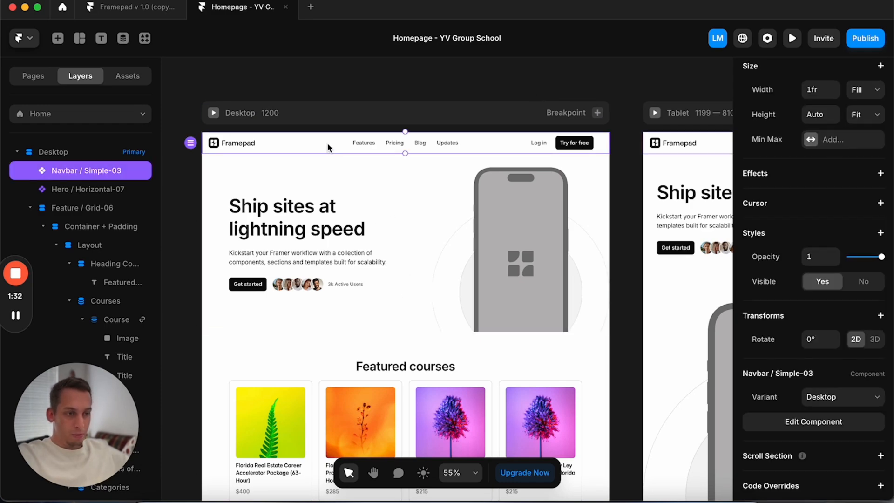
{"action": "left_click", "coordinate": [336, 253]}
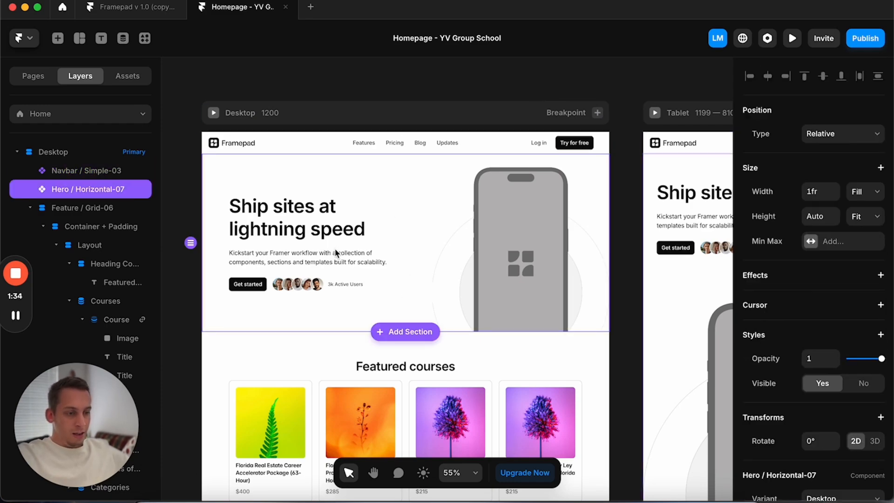
Step: Review the Home page's desktop sections from Featured courses and Areas of Interest down to the testimonial, FAQ and footer
{"action": "scroll", "coordinate": [336, 253], "scroll_direction": "down", "scroll_amount": 5}
{"action": "left_click", "coordinate": [271, 256]}
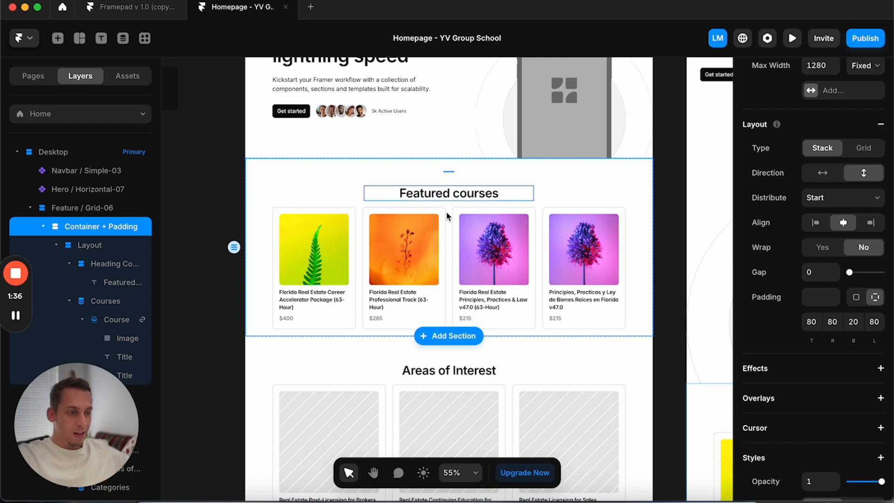
{"action": "scroll", "coordinate": [448, 195], "scroll_direction": "down", "scroll_amount": 5}
{"action": "scroll", "coordinate": [403, 247], "scroll_direction": "down", "scroll_amount": 3}
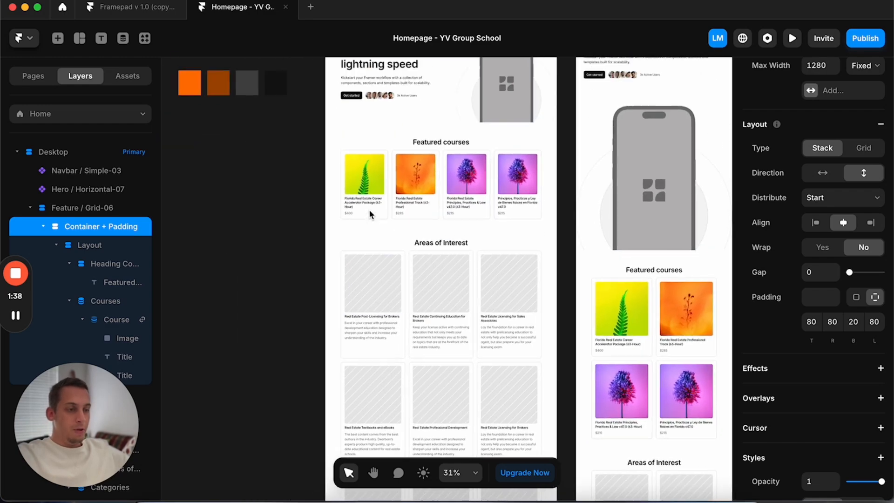
{"action": "scroll", "coordinate": [368, 215], "scroll_direction": "up", "scroll_amount": 5}
{"action": "scroll", "coordinate": [440, 159], "scroll_direction": "up", "scroll_amount": 3}
{"action": "scroll", "coordinate": [440, 158], "scroll_direction": "up", "scroll_amount": 1}
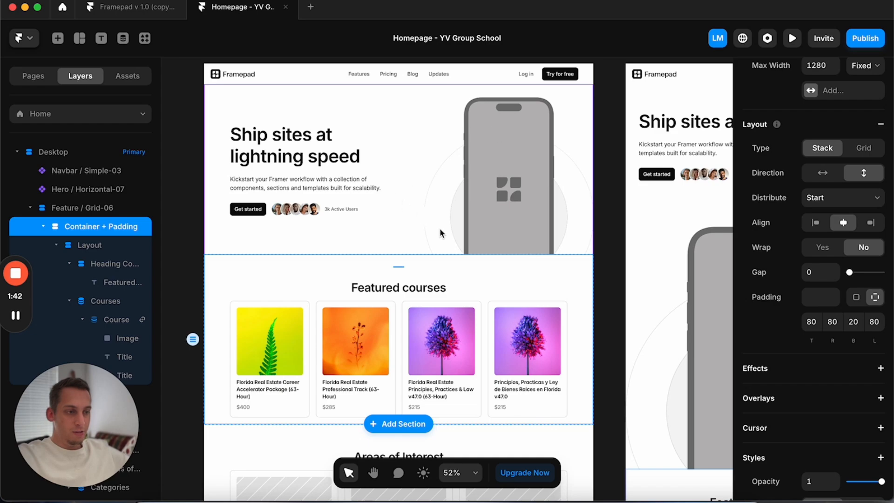
{"action": "scroll", "coordinate": [408, 187], "scroll_direction": "up", "scroll_amount": 5}
{"action": "scroll", "coordinate": [409, 186], "scroll_direction": "down", "scroll_amount": 5}
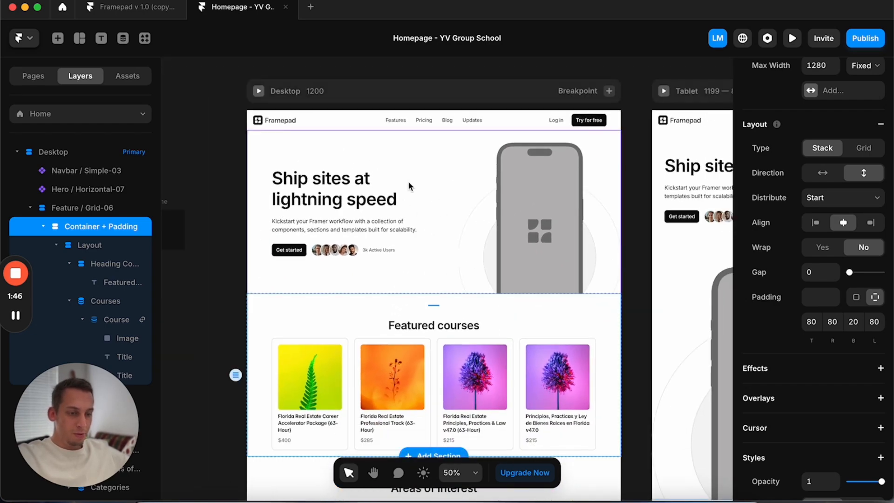
{"action": "scroll", "coordinate": [408, 186], "scroll_direction": "down", "scroll_amount": 15}
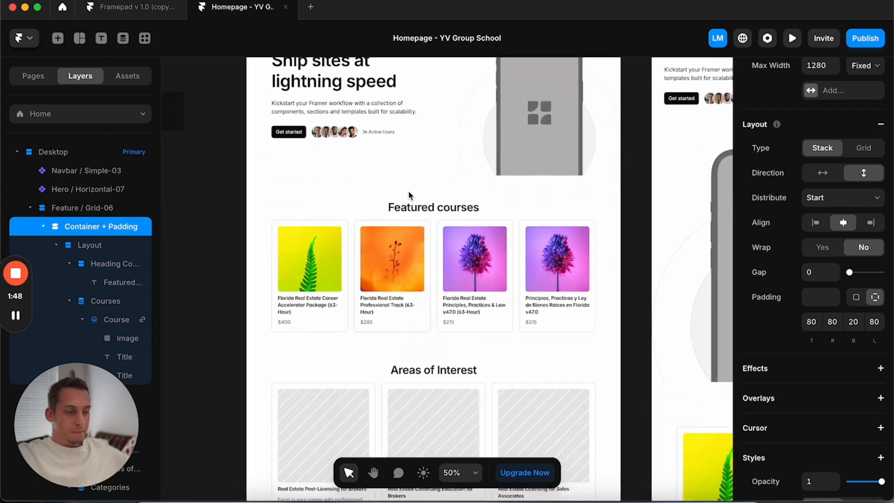
{"action": "scroll", "coordinate": [408, 196], "scroll_direction": "down", "scroll_amount": 5}
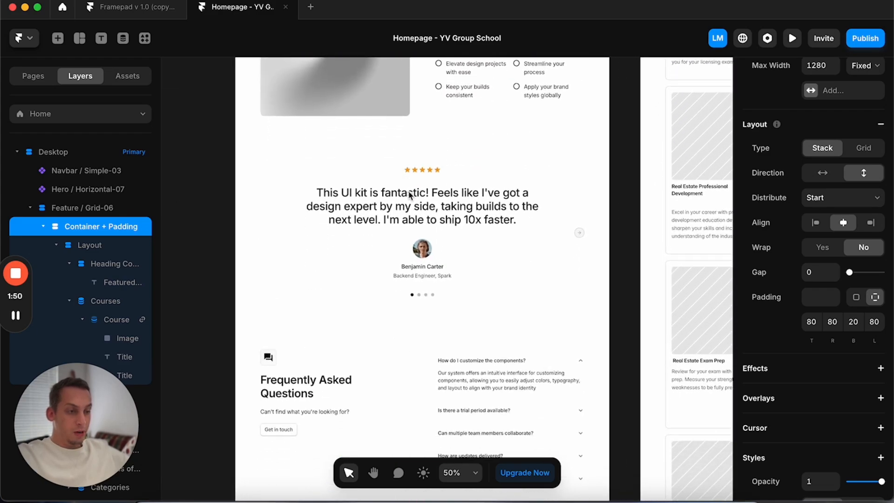
{"action": "scroll", "coordinate": [408, 195], "scroll_direction": "up", "scroll_amount": 3}
{"action": "scroll", "coordinate": [408, 195], "scroll_direction": "down", "scroll_amount": 6}
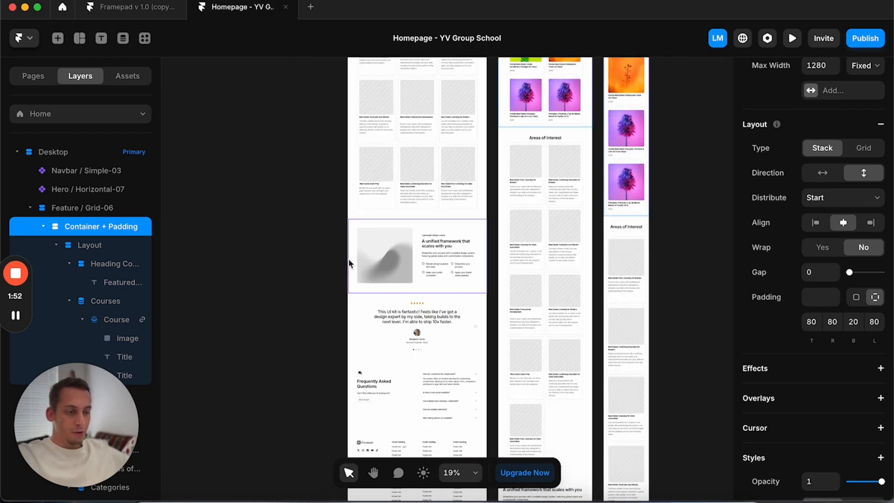
{"action": "scroll", "coordinate": [348, 258], "scroll_direction": "down", "scroll_amount": 4}
{"action": "left_click", "coordinate": [142, 114]}
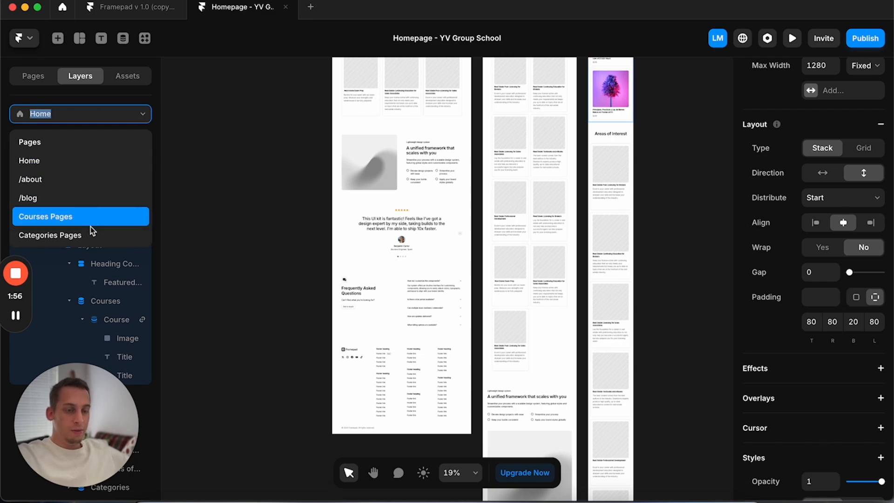
{"action": "left_click", "coordinate": [264, 177]}
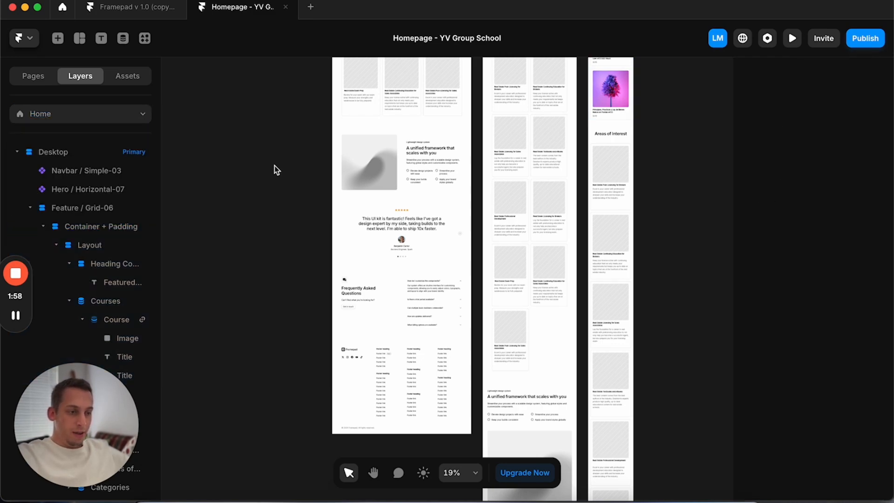
Step: Colour the Features, Pricing, Blog and Updates links blue in the Navbar / Simple-03 component and return to the Home page
{"action": "scroll", "coordinate": [278, 166], "scroll_direction": "up", "scroll_amount": 10}
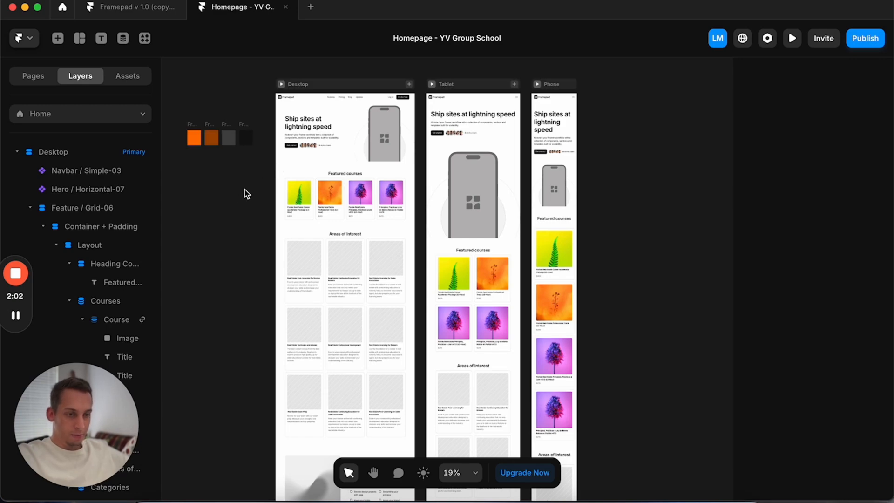
{"action": "left_click", "coordinate": [16, 316]}
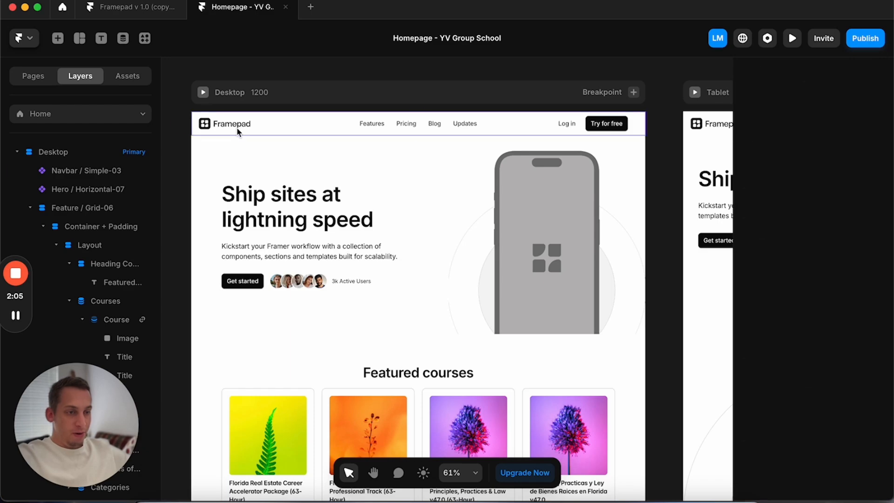
{"action": "double_click", "coordinate": [237, 129]}
{"action": "left_click", "coordinate": [405, 301]}
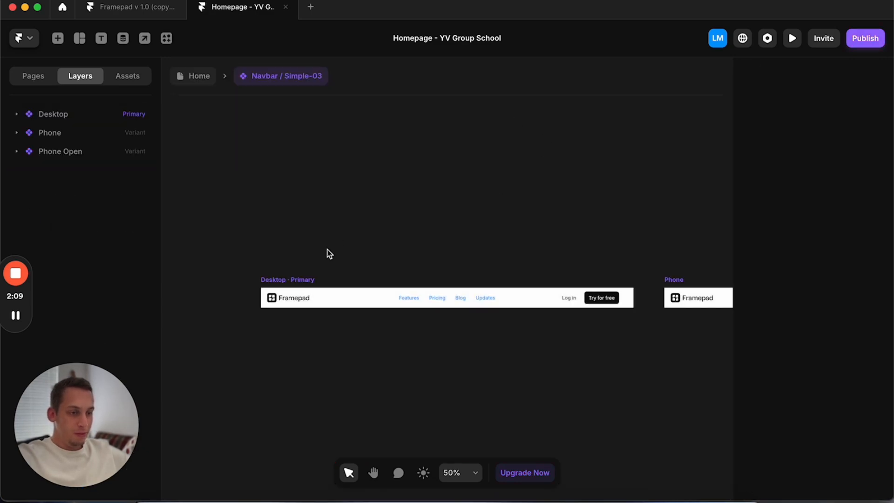
{"action": "left_click", "coordinate": [194, 77]}
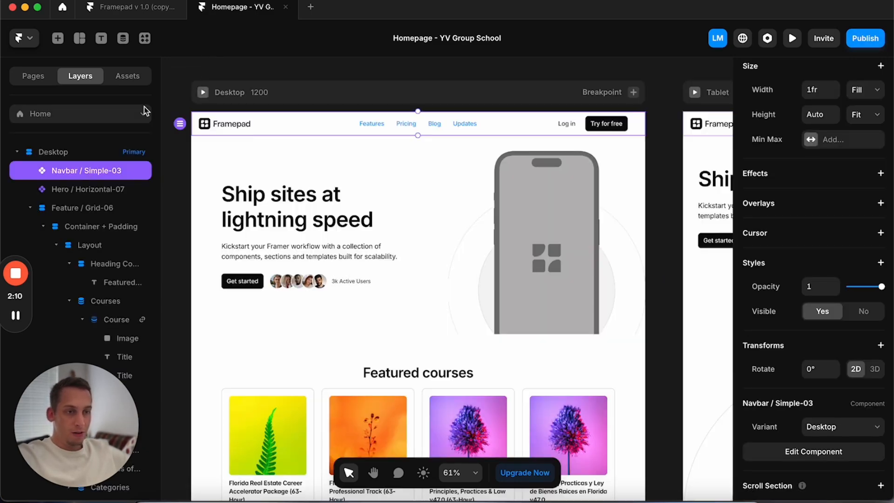
Step: Check the navbar link colour on the /about, /blog and Courses pages, and return to the Home page
{"action": "left_click", "coordinate": [80, 114]}
{"action": "left_click", "coordinate": [55, 177]}
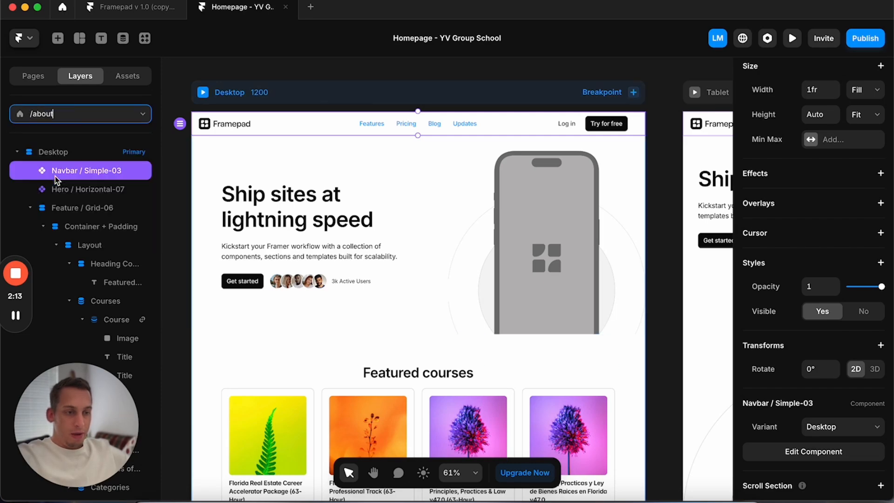
{"action": "scroll", "coordinate": [274, 141], "scroll_direction": "up", "scroll_amount": 2}
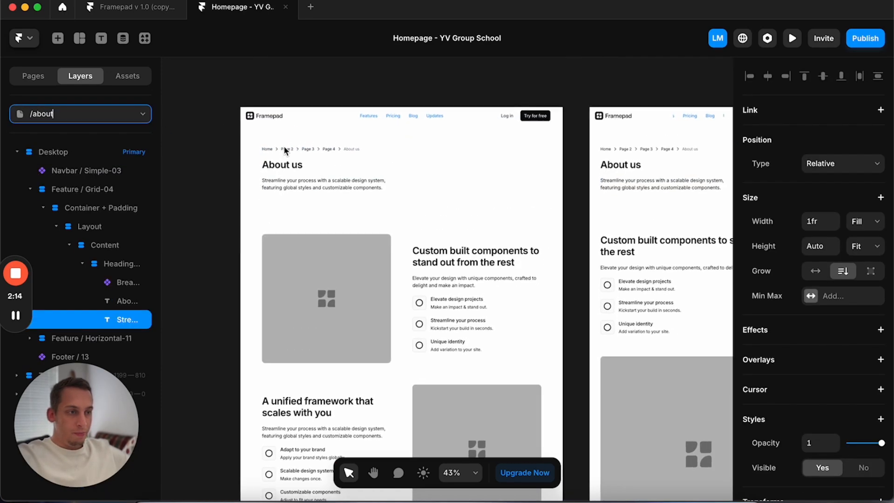
{"action": "left_click", "coordinate": [136, 113]}
{"action": "left_click", "coordinate": [70, 195]}
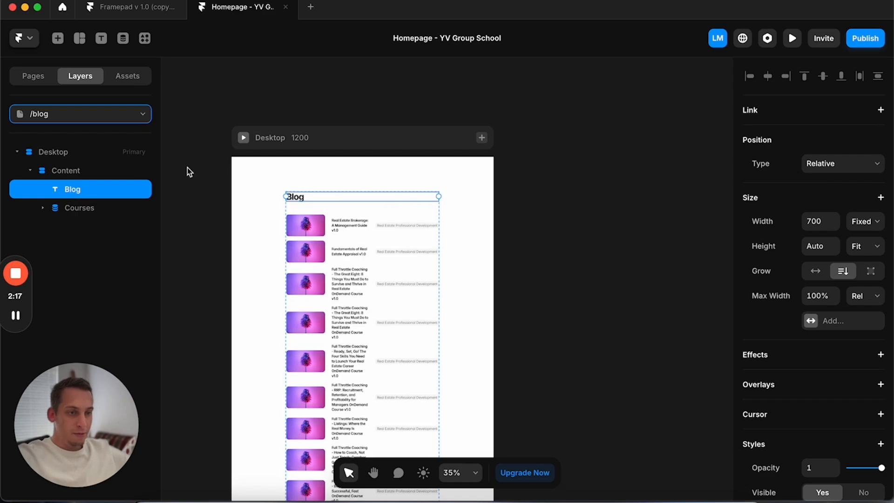
{"action": "left_click", "coordinate": [126, 115]}
{"action": "left_click", "coordinate": [83, 218]}
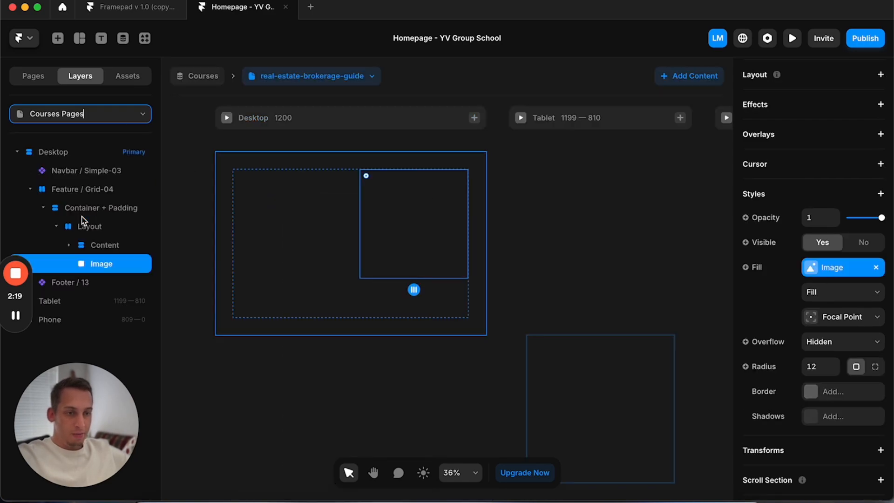
{"action": "scroll", "coordinate": [275, 126], "scroll_direction": "up", "scroll_amount": 4}
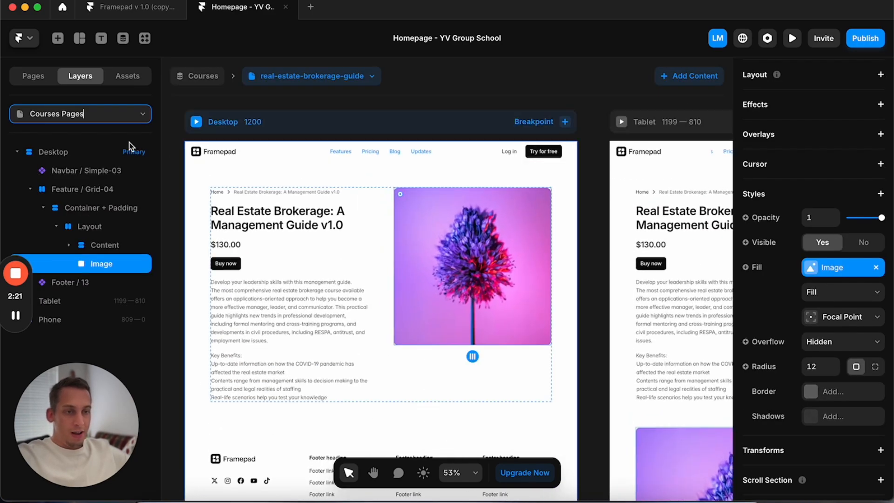
{"action": "left_click", "coordinate": [134, 116]}
{"action": "left_click", "coordinate": [53, 161]}
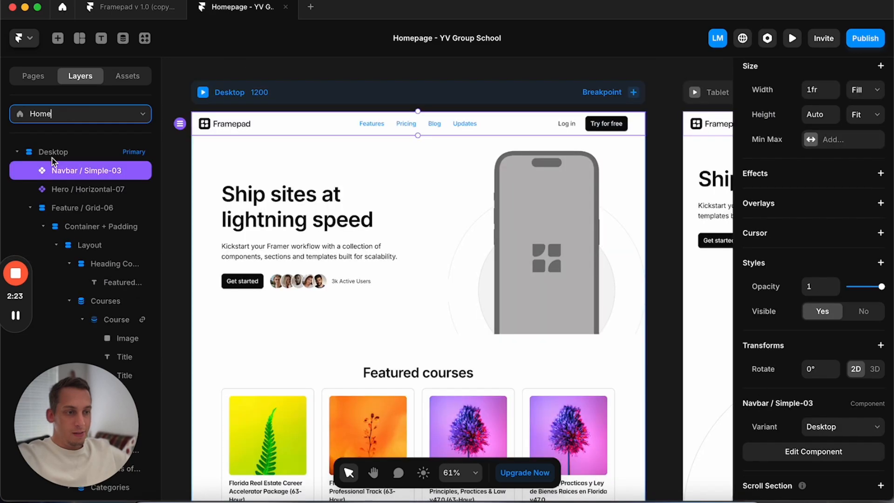
Step: Open the Your Logo component inside Navbar / Simple-03 for editing, unlinking it and replacing all instances
{"action": "double_click", "coordinate": [265, 127]}
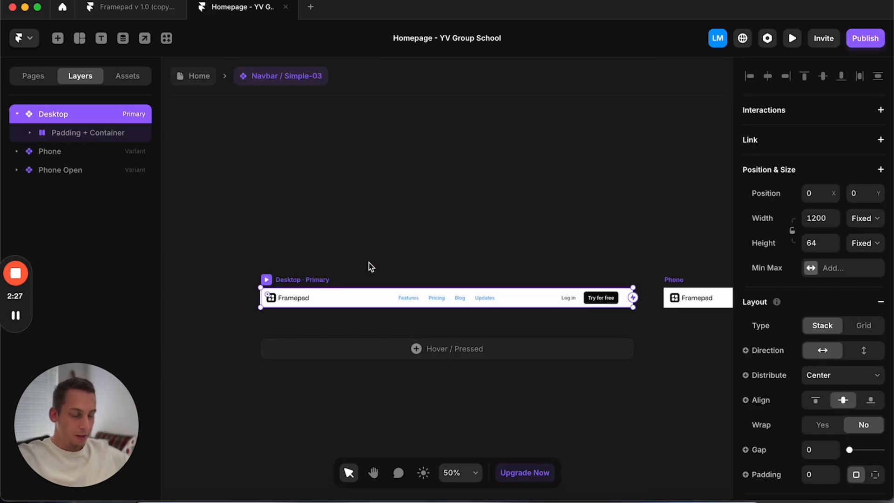
{"action": "scroll", "coordinate": [253, 264], "scroll_direction": "right", "scroll_amount": 2}
{"action": "scroll", "coordinate": [253, 264], "scroll_direction": "down", "scroll_amount": 1}
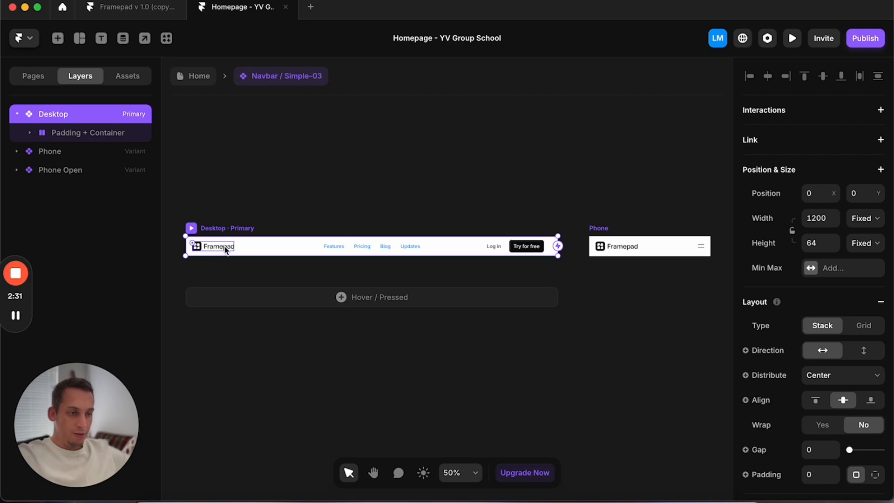
{"action": "double_click", "coordinate": [208, 250]}
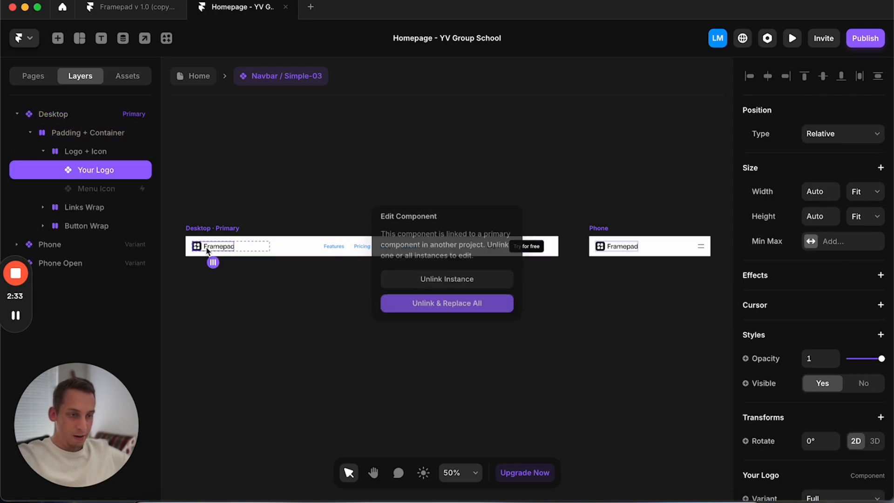
{"action": "left_click", "coordinate": [423, 303]}
{"action": "scroll", "coordinate": [248, 195], "scroll_direction": "left", "scroll_amount": 1}
{"action": "scroll", "coordinate": [251, 204], "scroll_direction": "down", "scroll_amount": 1}
{"action": "scroll", "coordinate": [254, 213], "scroll_direction": "up", "scroll_amount": 4}
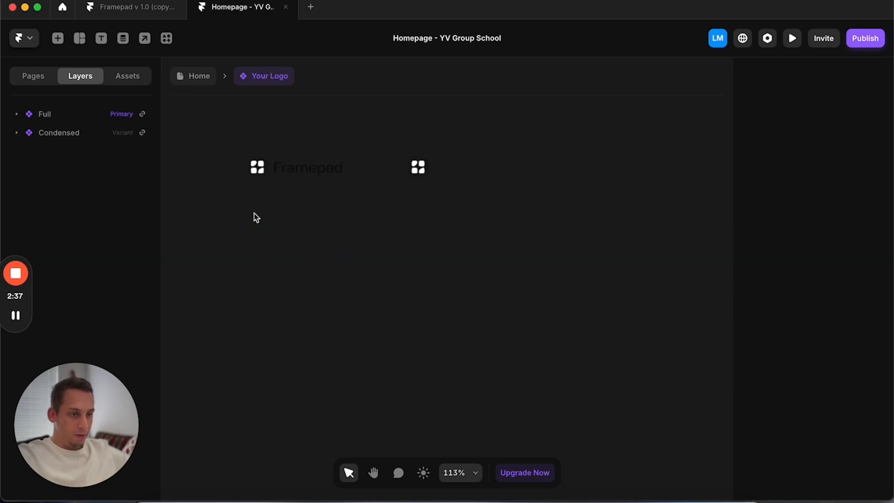
{"action": "scroll", "coordinate": [260, 151], "scroll_direction": "up", "scroll_amount": 3}
Step: Inspect the icon group and wordmark shapes of the logo graphic in the Full variant
{"action": "left_click", "coordinate": [289, 176]}
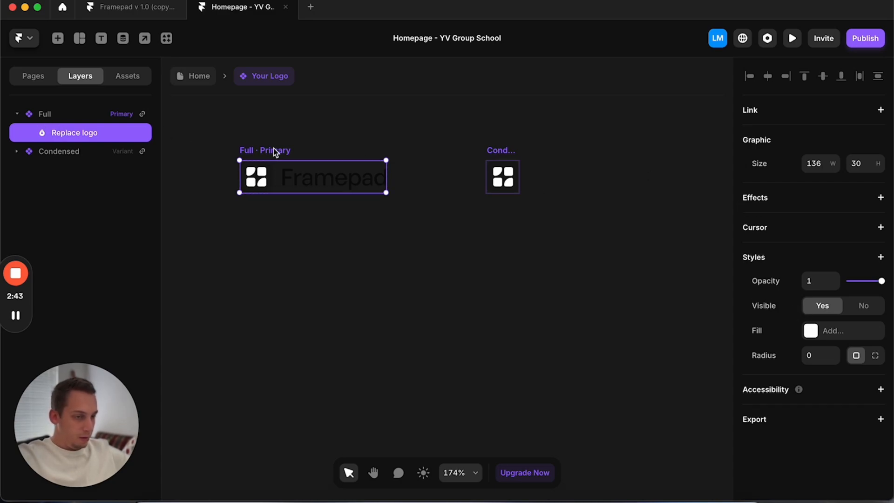
{"action": "double_click", "coordinate": [267, 175]}
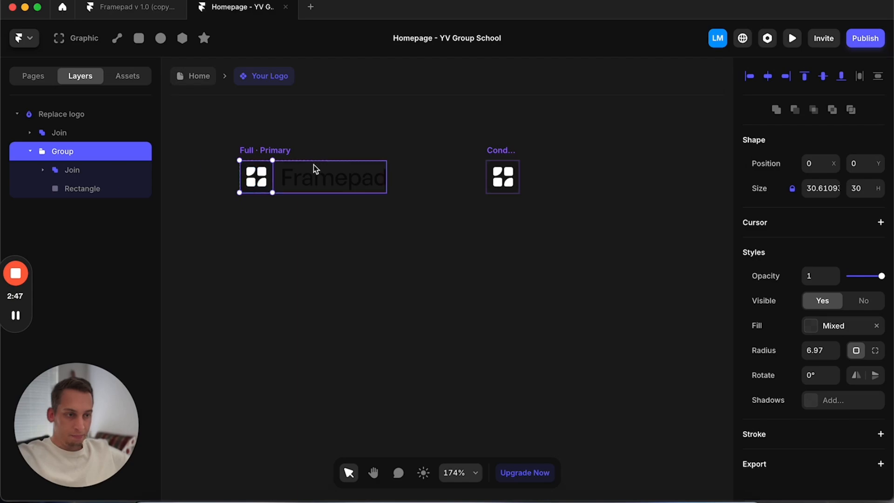
{"action": "left_click", "coordinate": [309, 182]}
{"action": "left_click", "coordinate": [310, 182]}
{"action": "left_click", "coordinate": [255, 215]}
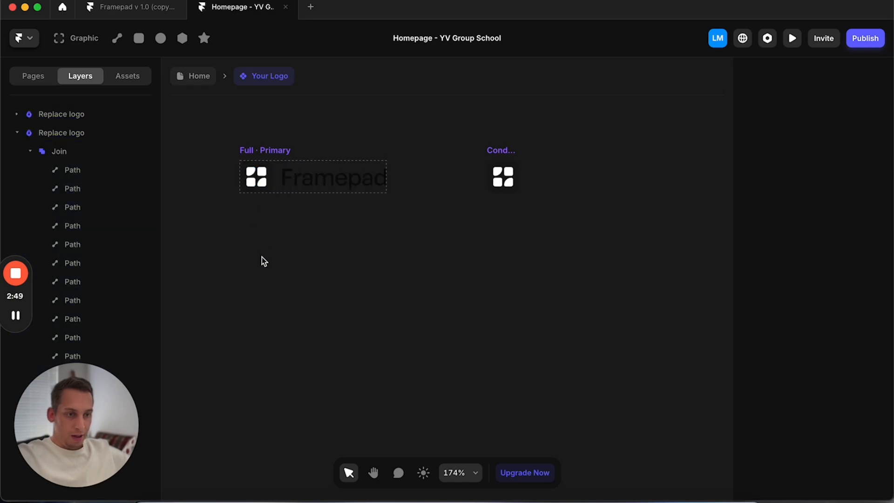
{"action": "left_click", "coordinate": [259, 214]}
{"action": "left_click", "coordinate": [264, 176]}
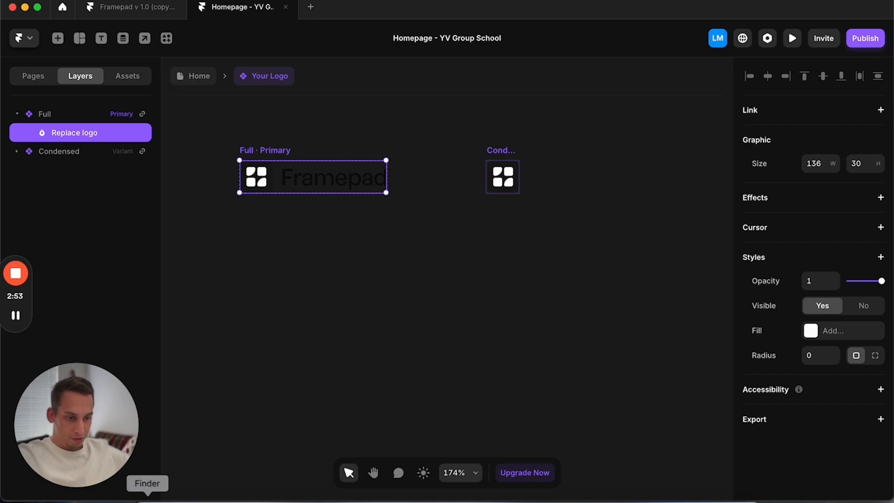
Step: Import YV-black.png from the Downloads folder and nest it inside the Full variant, before the Replace logo graphic
{"action": "left_click", "coordinate": [147, 500]}
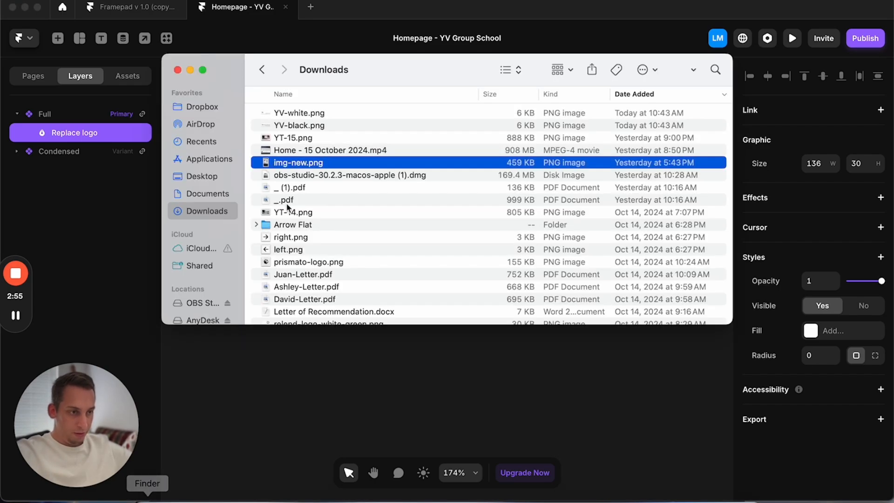
{"action": "left_click_drag", "start_coordinate": [291, 126], "coordinate": [299, 361]}
{"action": "left_click", "coordinate": [253, 326]}
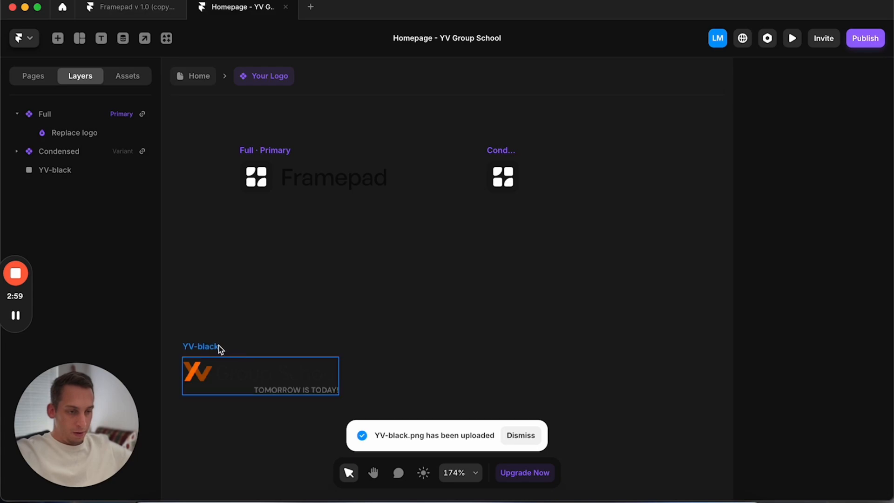
{"action": "left_click_drag", "start_coordinate": [215, 348], "coordinate": [267, 196]}
{"action": "left_click_drag", "start_coordinate": [82, 169], "coordinate": [80, 132]}
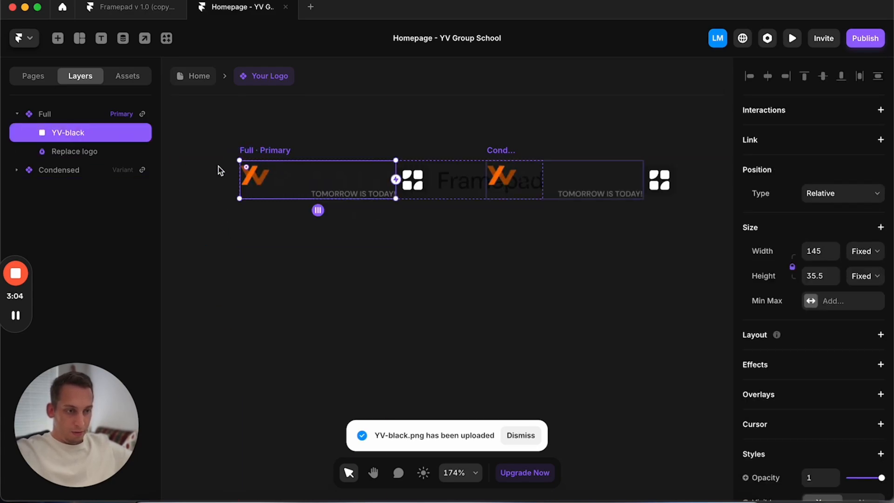
Step: Delete the Replace logo graphic from the Full variant and return to the Home page
{"action": "left_click", "coordinate": [120, 151]}
{"action": "key", "text": "Delete"}
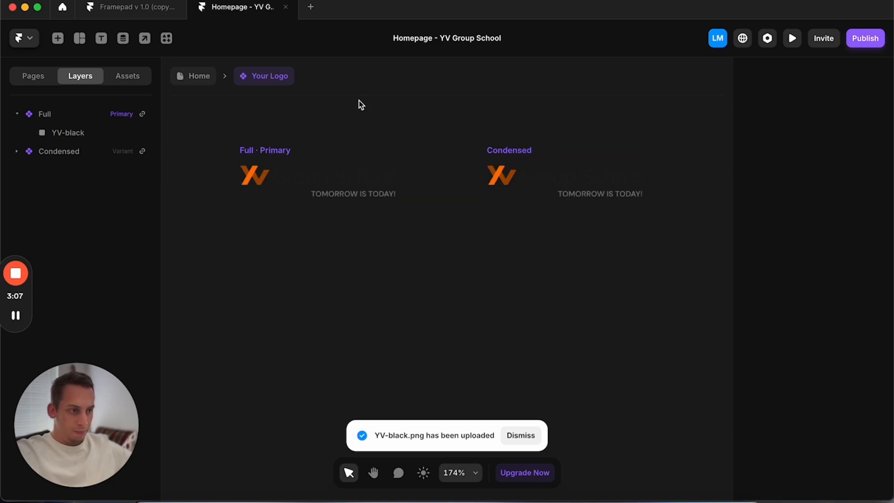
{"action": "left_click", "coordinate": [204, 79]}
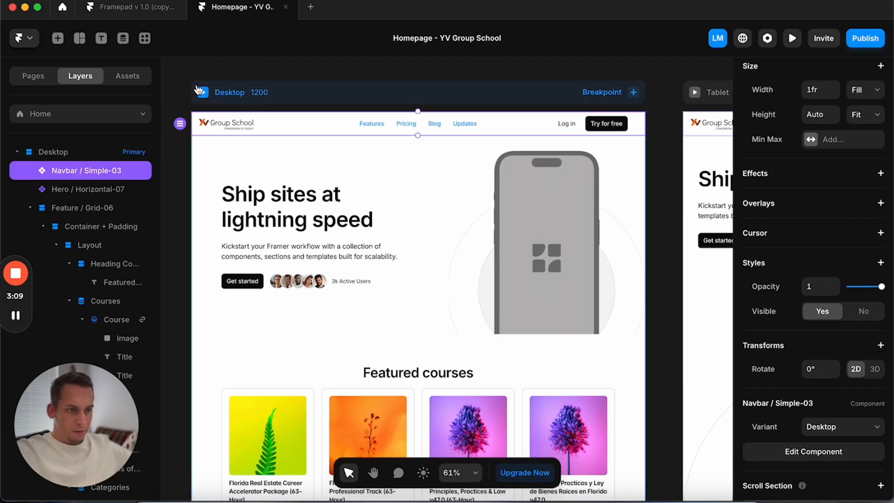
Step: Preview the Home page's desktop layout and check the new logo in the navbar up close
{"action": "left_click", "coordinate": [203, 92]}
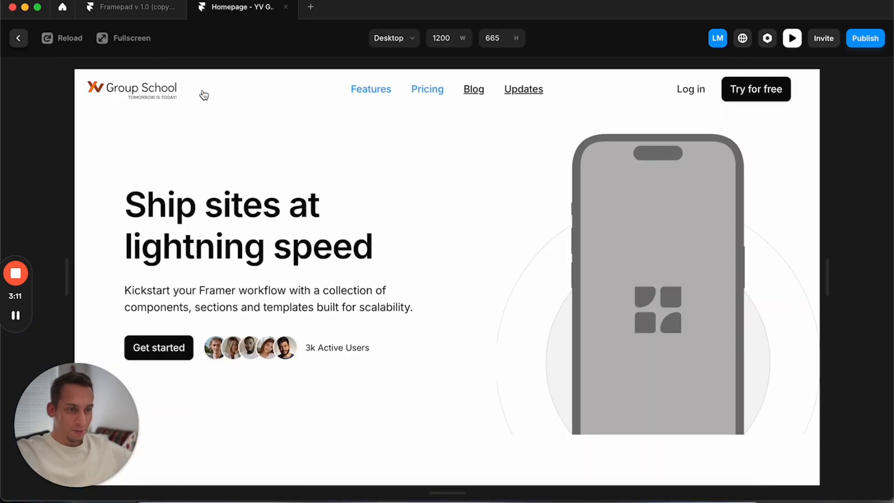
{"action": "scroll", "coordinate": [148, 100], "scroll_direction": "down", "scroll_amount": 2}
{"action": "scroll", "coordinate": [146, 97], "scroll_direction": "up", "scroll_amount": 2}
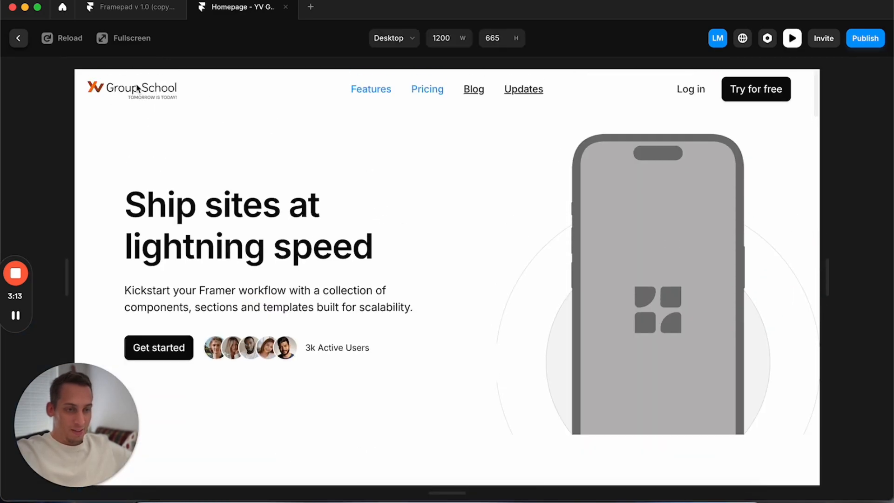
{"action": "left_click", "coordinate": [19, 38]}
{"action": "scroll", "coordinate": [219, 122], "scroll_direction": "up", "scroll_amount": 6}
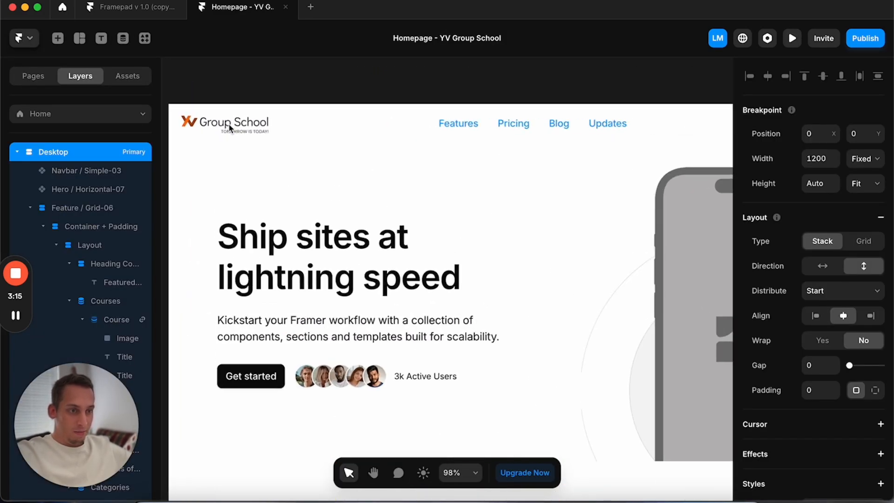
{"action": "scroll", "coordinate": [210, 131], "scroll_direction": "left", "scroll_amount": 3}
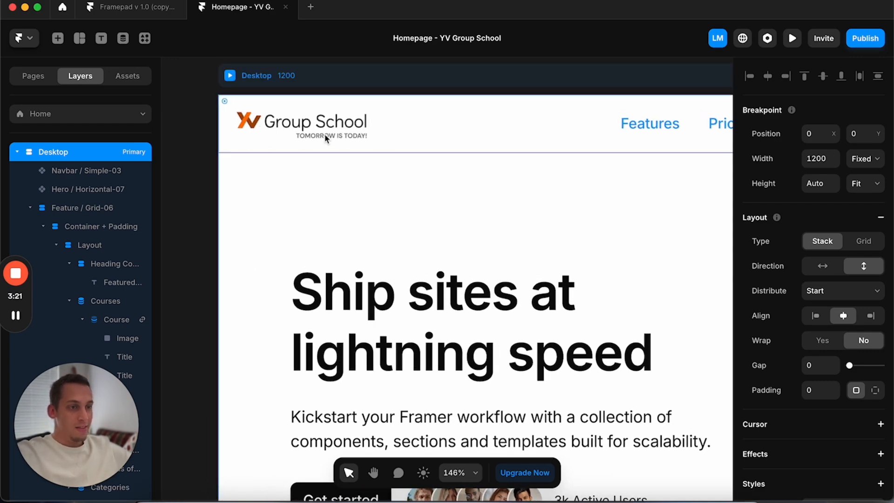
{"action": "scroll", "coordinate": [324, 163], "scroll_direction": "down", "scroll_amount": 5}
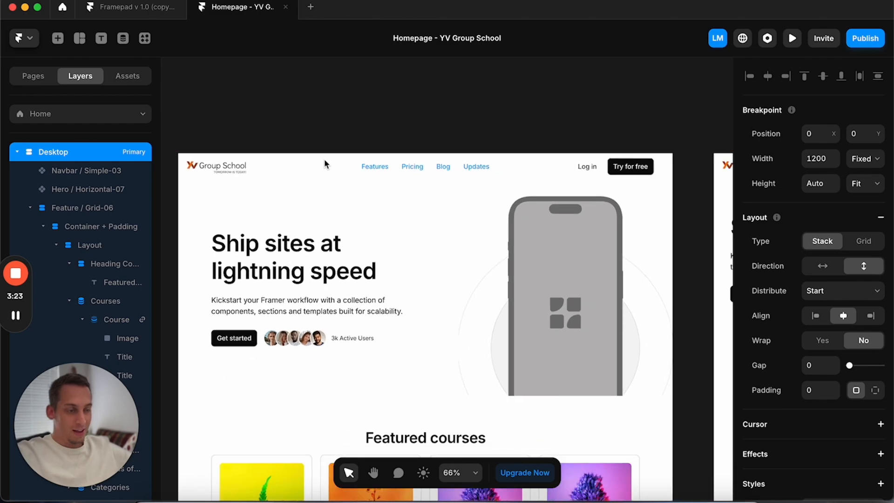
Step: Open the Navbar / Simple-03 component and inspect the Features, Pricing, Blog and Updates links in the Desktop variant
{"action": "double_click", "coordinate": [318, 169]}
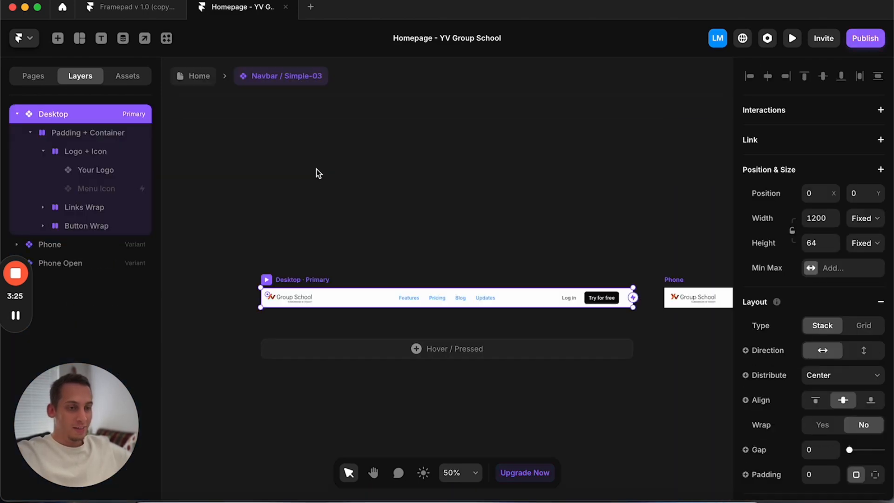
{"action": "scroll", "coordinate": [415, 266], "scroll_direction": "down", "scroll_amount": 2}
{"action": "scroll", "coordinate": [414, 265], "scroll_direction": "right", "scroll_amount": 2}
{"action": "left_click", "coordinate": [364, 245]}
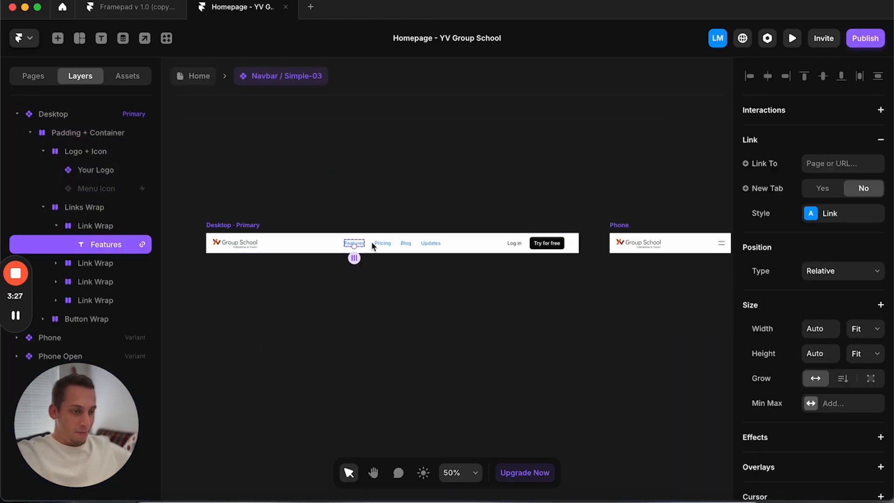
{"action": "left_click", "coordinate": [376, 247]}
{"action": "left_click", "coordinate": [354, 242]}
{"action": "left_click", "coordinate": [358, 217]}
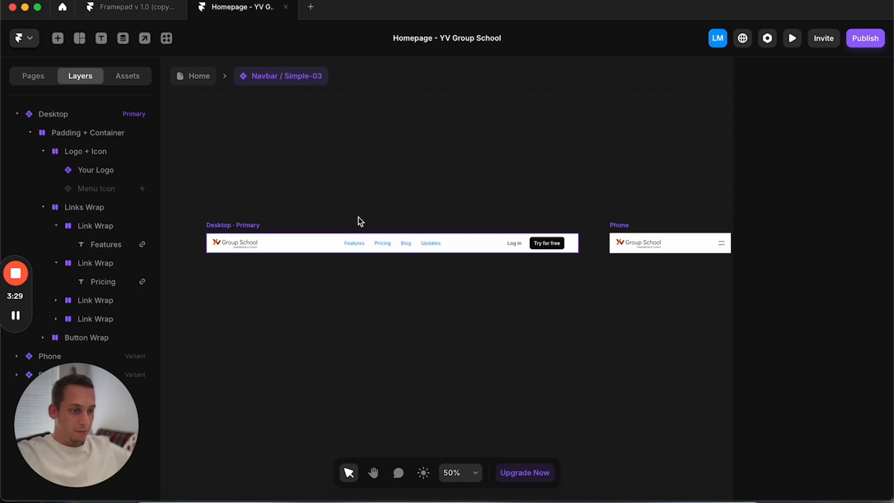
{"action": "scroll", "coordinate": [359, 216], "scroll_direction": "up", "scroll_amount": 3}
{"action": "scroll", "coordinate": [361, 221], "scroll_direction": "down", "scroll_amount": 2}
{"action": "scroll", "coordinate": [361, 221], "scroll_direction": "left", "scroll_amount": 1}
{"action": "left_click", "coordinate": [415, 212]}
{"action": "left_click", "coordinate": [450, 212]}
{"action": "left_click", "coordinate": [491, 212]}
{"action": "left_click", "coordinate": [372, 224]}
{"action": "key", "text": "Escape"}
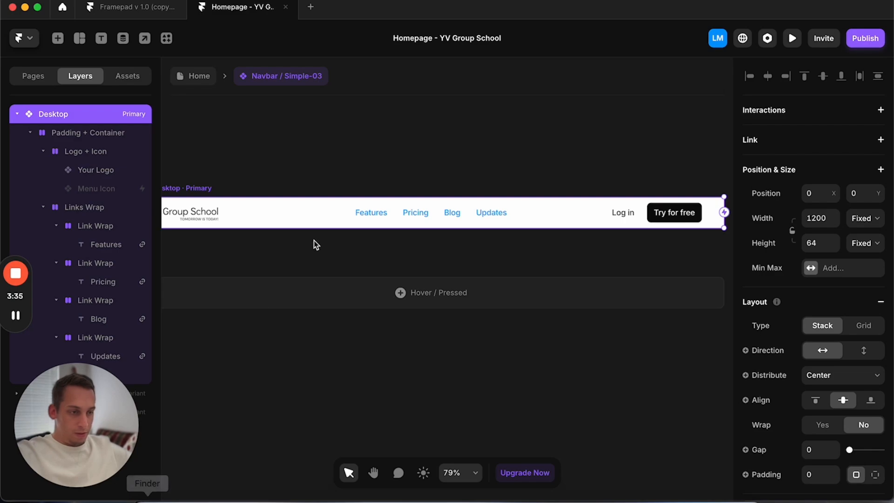
Step: Set the text of the Features link in the Desktop navbar variant to Home
{"action": "left_click", "coordinate": [373, 214]}
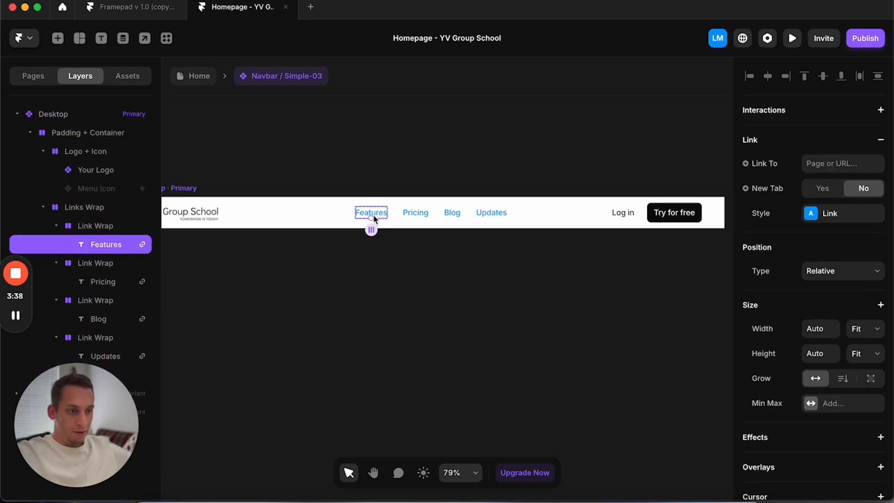
{"action": "left_click", "coordinate": [822, 173]}
{"action": "scroll", "coordinate": [785, 347], "scroll_direction": "down", "scroll_amount": 1}
{"action": "scroll", "coordinate": [786, 344], "scroll_direction": "down", "scroll_amount": 7}
{"action": "left_click", "coordinate": [823, 416]}
{"action": "type", "text": "Home"}
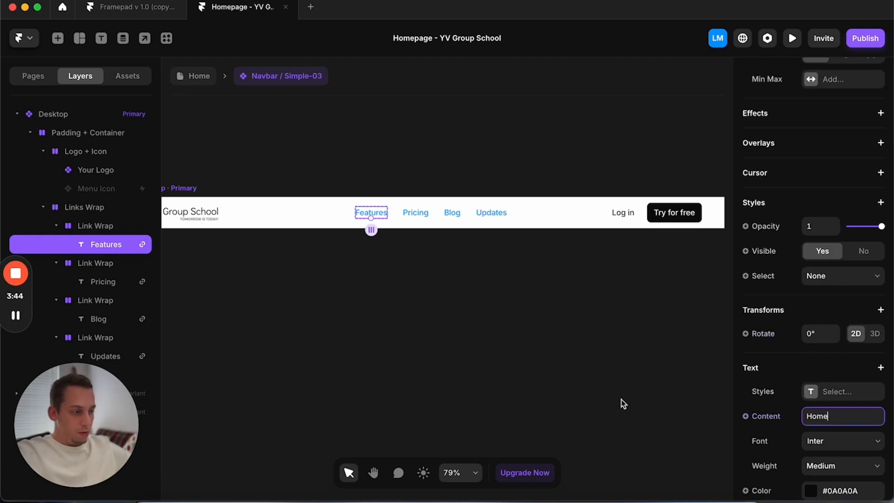
{"action": "left_click", "coordinate": [621, 400]}
{"action": "left_click", "coordinate": [410, 213]}
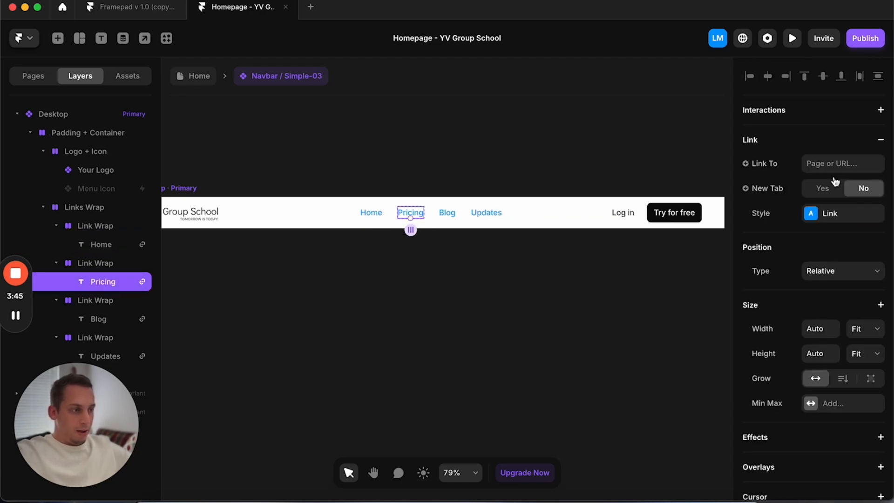
{"action": "left_click", "coordinate": [836, 166]}
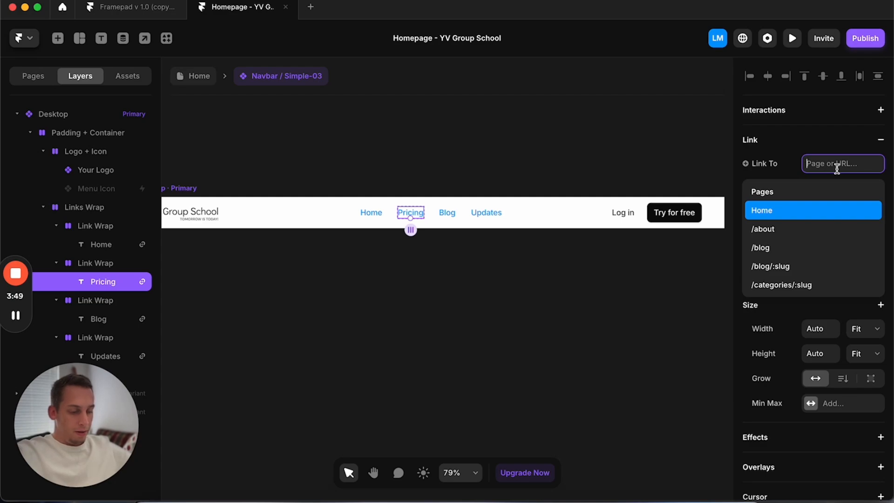
{"action": "type", "text": "Courses"}
{"action": "left_click", "coordinate": [550, 279]}
Step: Clear the Pricing item's link target and set its text content to Courses
{"action": "left_click", "coordinate": [410, 213]}
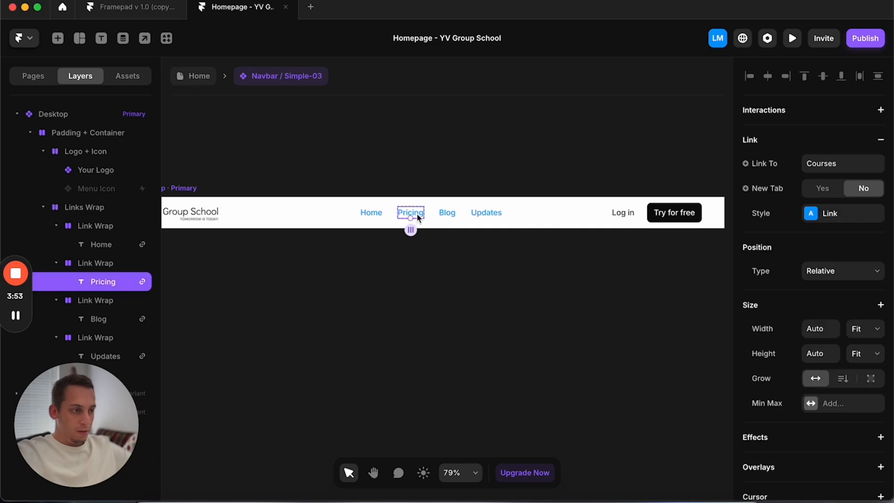
{"action": "left_click", "coordinate": [820, 160]}
{"action": "key", "text": "BackSpace"}
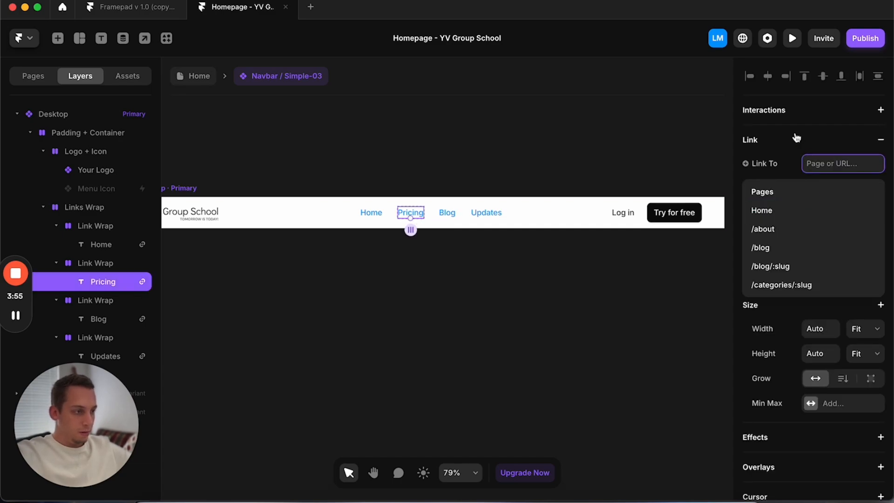
{"action": "left_click", "coordinate": [794, 138]}
{"action": "left_click", "coordinate": [796, 143]}
{"action": "scroll", "coordinate": [787, 196], "scroll_direction": "down", "scroll_amount": 6}
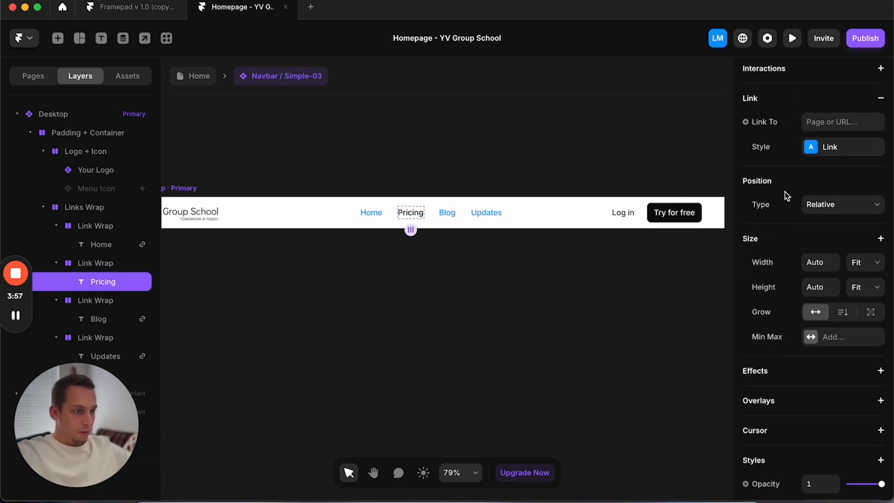
{"action": "left_click", "coordinate": [822, 454]}
{"action": "type", "text": "Courses"}
{"action": "left_click", "coordinate": [601, 375]}
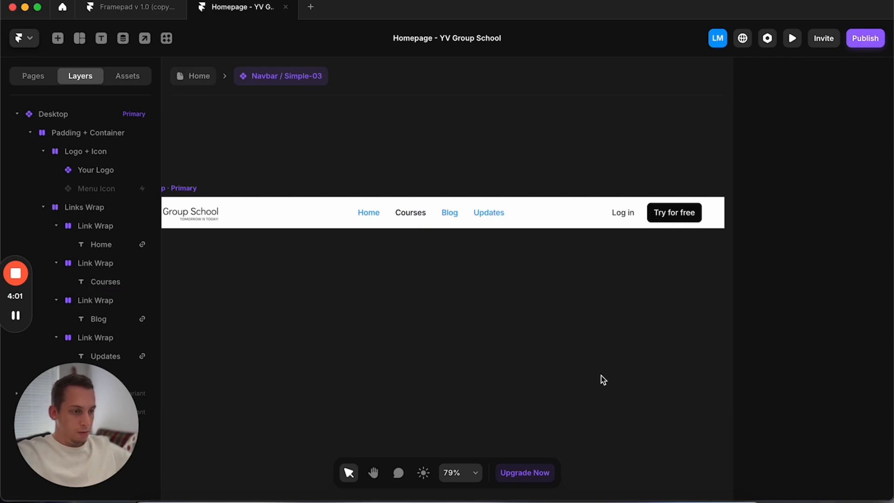
Step: Reorder the navbar links so that the Blog Link Wrap comes after the Updates Link Wrap
{"action": "left_click", "coordinate": [448, 214]}
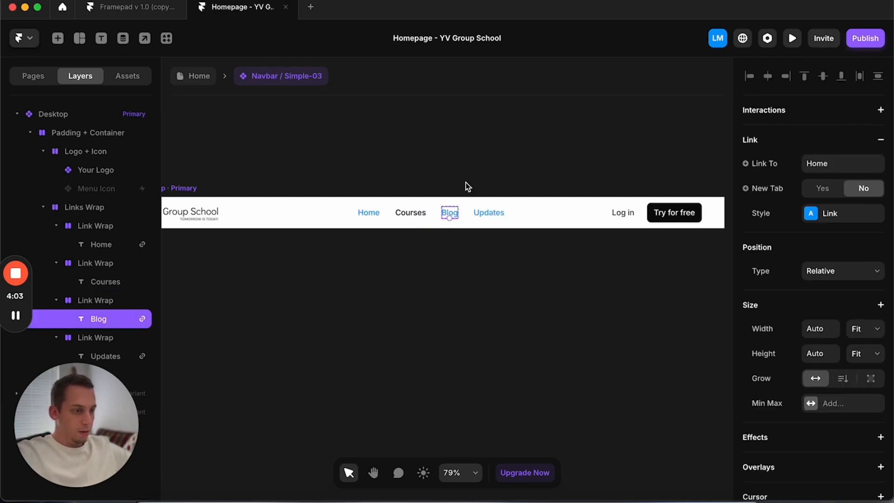
{"action": "left_click", "coordinate": [489, 213]}
{"action": "left_click", "coordinate": [448, 215]}
{"action": "left_click", "coordinate": [57, 300]}
{"action": "left_click", "coordinate": [56, 300]}
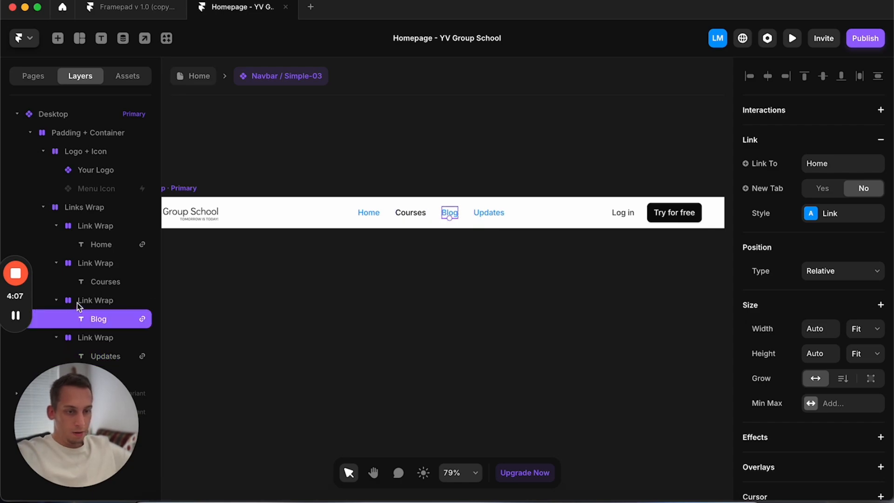
{"action": "left_click", "coordinate": [56, 300]}
{"action": "left_click", "coordinate": [57, 319]}
{"action": "left_click_drag", "start_coordinate": [70, 299], "coordinate": [83, 330]}
Step: Set the text content of the Updates link in the Desktop navbar variant to About us
{"action": "left_click", "coordinate": [67, 305]}
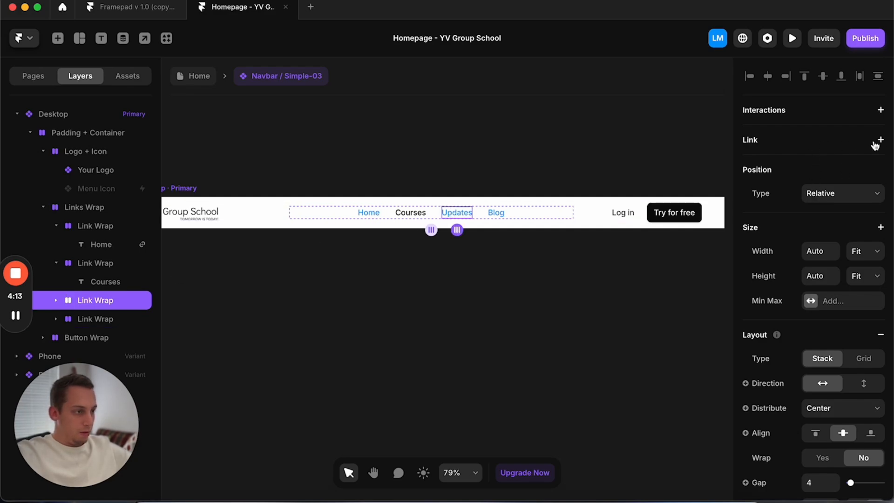
{"action": "scroll", "coordinate": [826, 323], "scroll_direction": "down", "scroll_amount": 10}
{"action": "scroll", "coordinate": [821, 270], "scroll_direction": "down", "scroll_amount": 3}
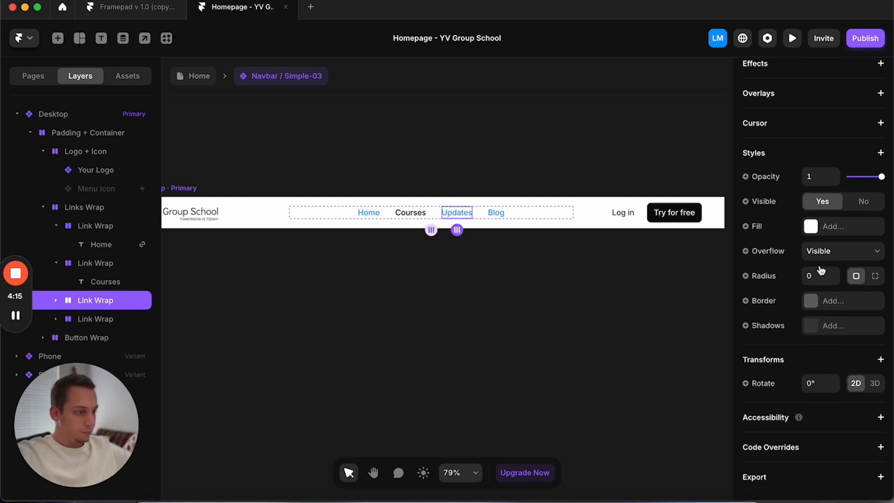
{"action": "scroll", "coordinate": [820, 266], "scroll_direction": "up", "scroll_amount": 11}
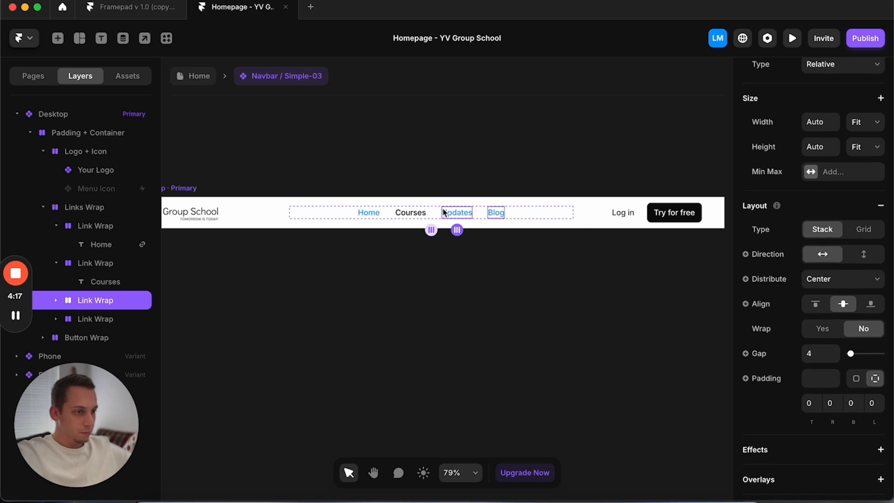
{"action": "left_click", "coordinate": [459, 210]}
{"action": "left_click", "coordinate": [459, 214]}
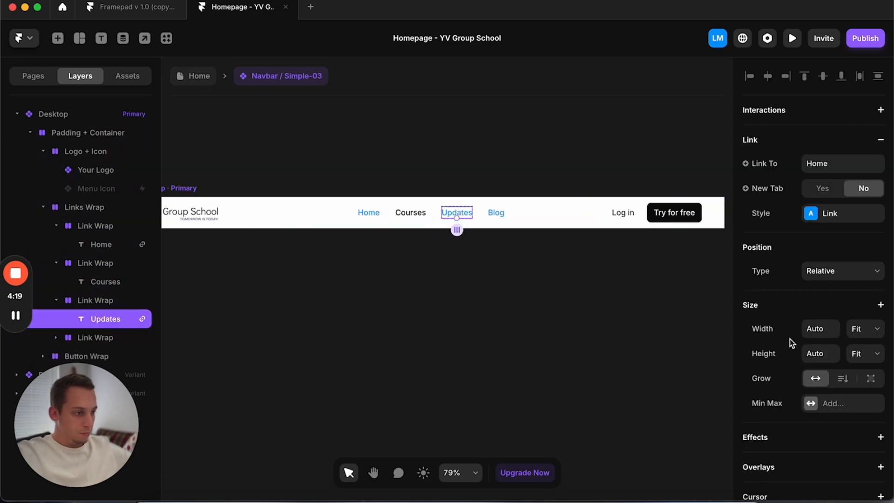
{"action": "scroll", "coordinate": [790, 339], "scroll_direction": "down", "scroll_amount": 10}
{"action": "left_click", "coordinate": [827, 338]}
{"action": "type", "text": "A"}
{"action": "left_click", "coordinate": [550, 328]}
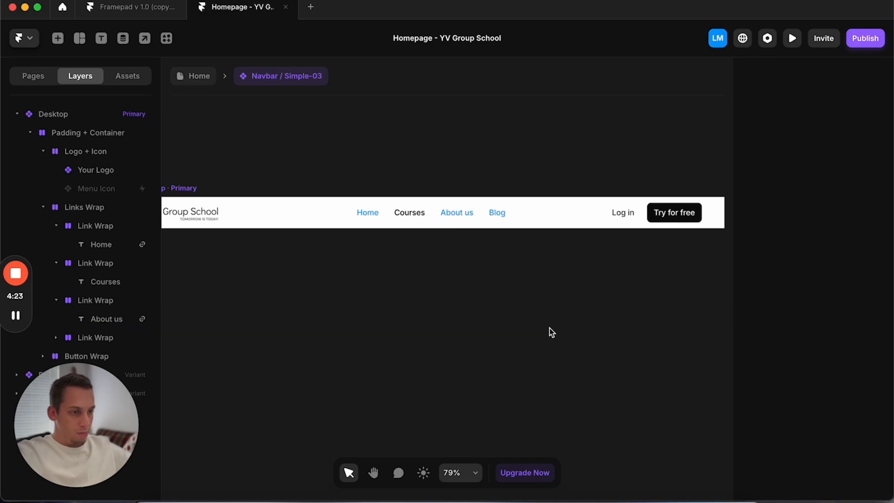
{"action": "left_click", "coordinate": [491, 210]}
{"action": "scroll", "coordinate": [810, 295], "scroll_direction": "down", "scroll_amount": 5}
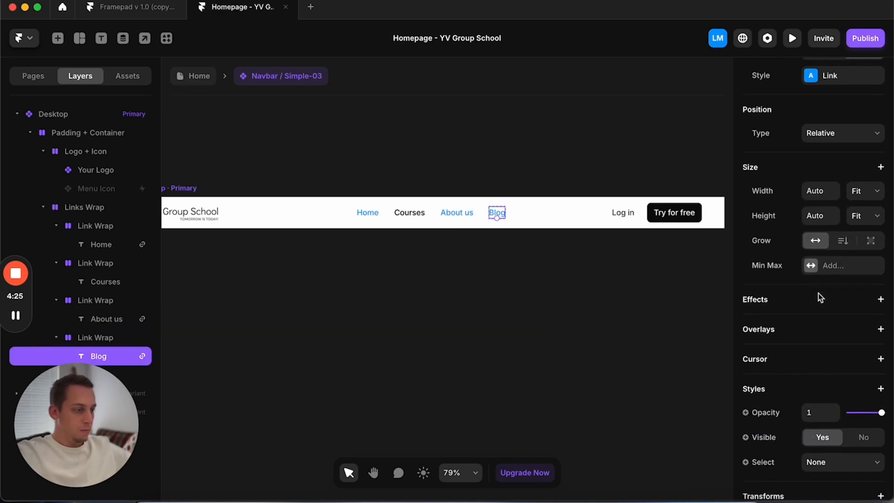
{"action": "scroll", "coordinate": [827, 400], "scroll_direction": "down", "scroll_amount": 4}
{"action": "double_click", "coordinate": [818, 290]}
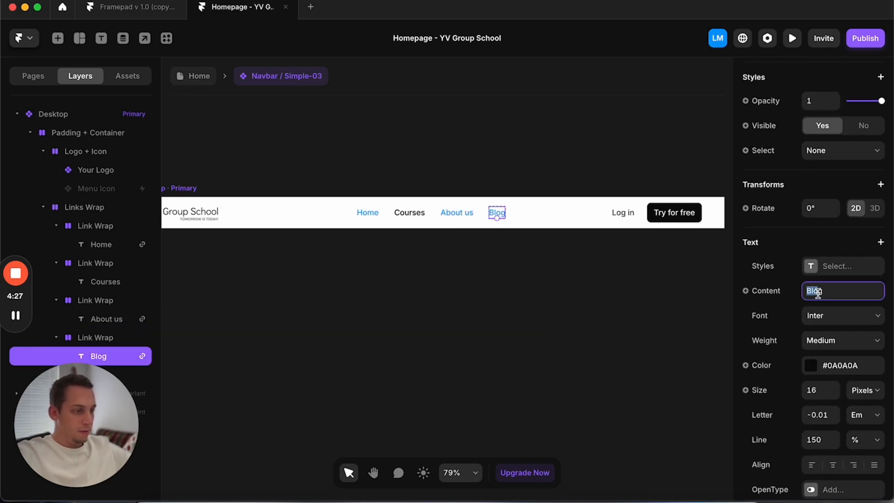
{"action": "left_click", "coordinate": [670, 325]}
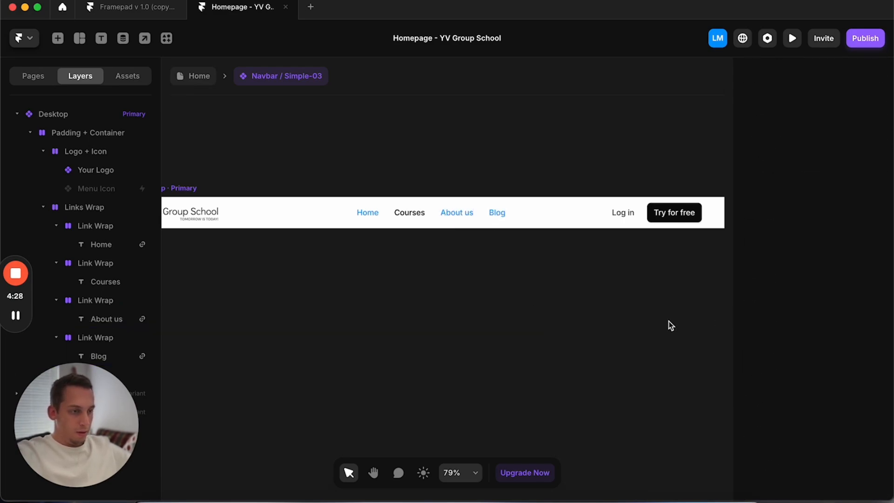
Step: Link the Home menu item in the Desktop navbar to the Home page
{"action": "left_click", "coordinate": [368, 212]}
{"action": "scroll", "coordinate": [782, 144], "scroll_direction": "up", "scroll_amount": 8}
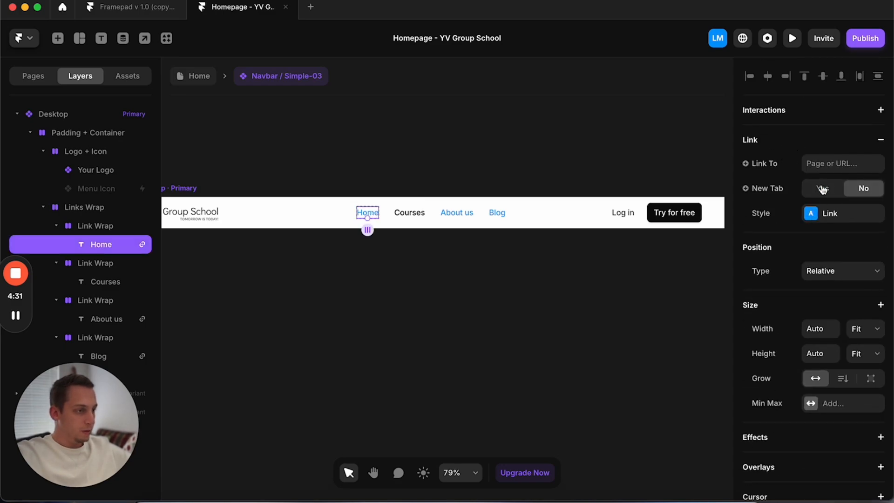
{"action": "left_click", "coordinate": [821, 164]}
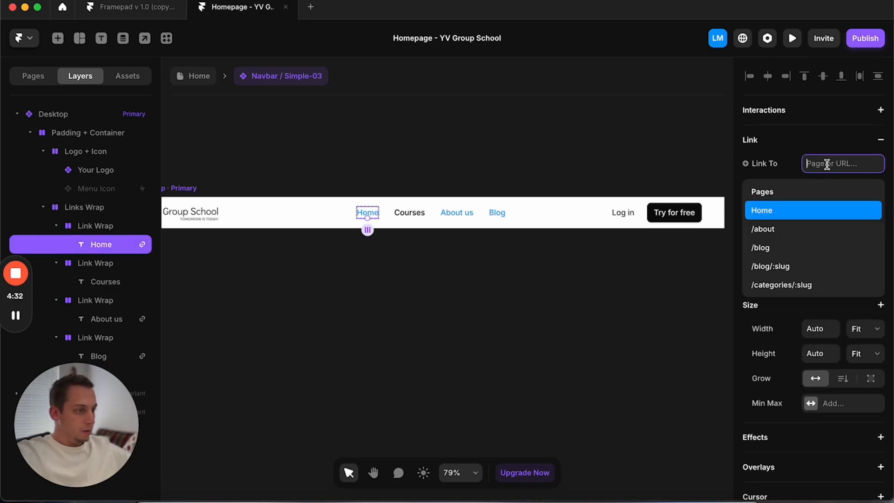
{"action": "left_click", "coordinate": [763, 219]}
Step: Add a link to the Courses menu item and point it to the /blog page
{"action": "left_click", "coordinate": [409, 212]}
{"action": "scroll", "coordinate": [796, 181], "scroll_direction": "up", "scroll_amount": 1}
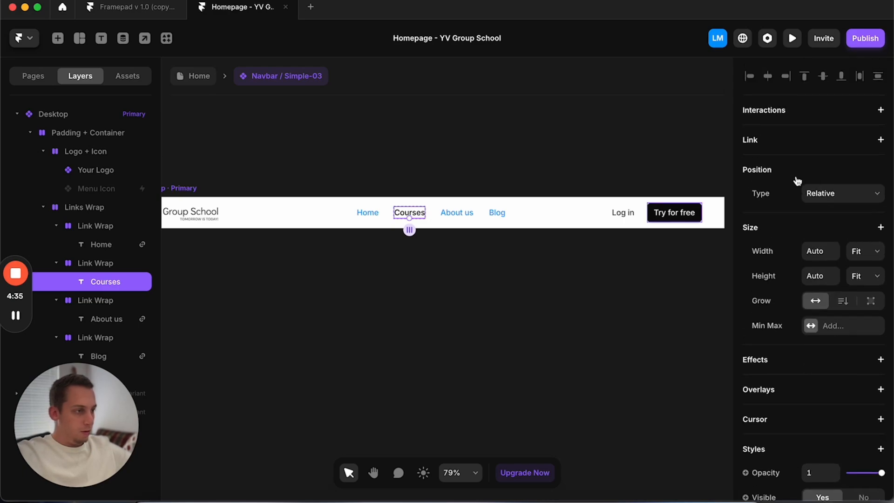
{"action": "left_click", "coordinate": [880, 139]}
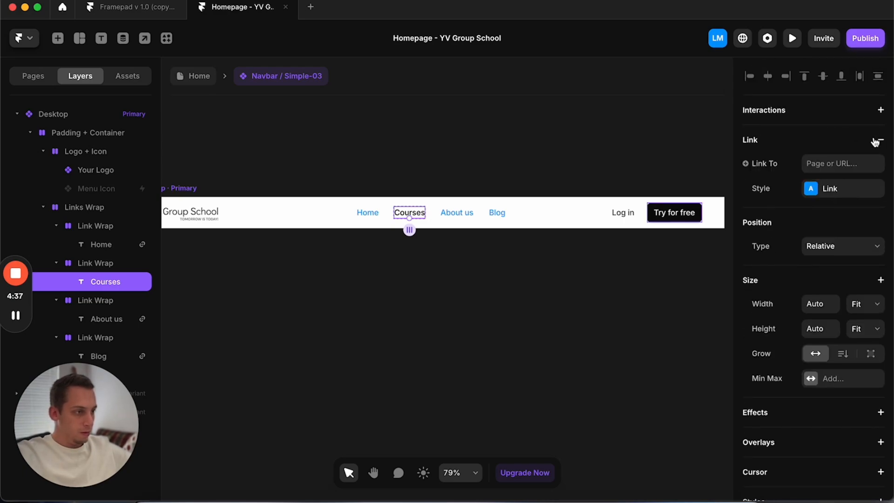
{"action": "left_click", "coordinate": [814, 167]}
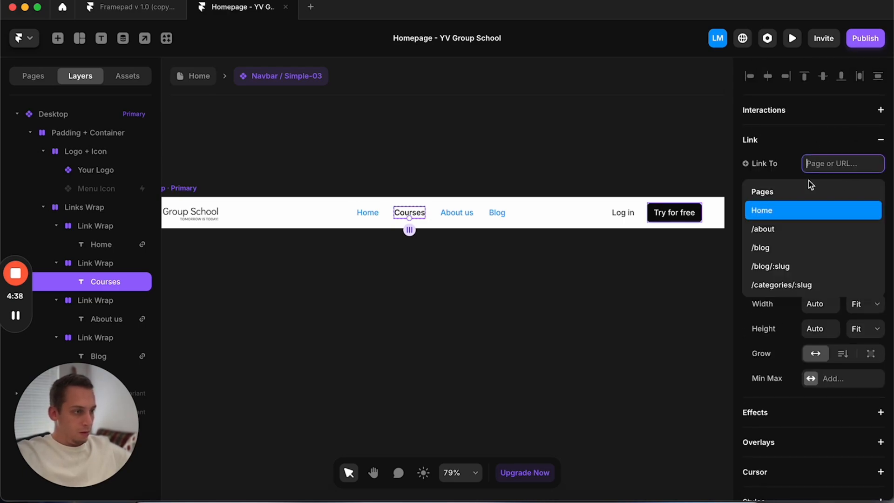
{"action": "left_click", "coordinate": [776, 254]}
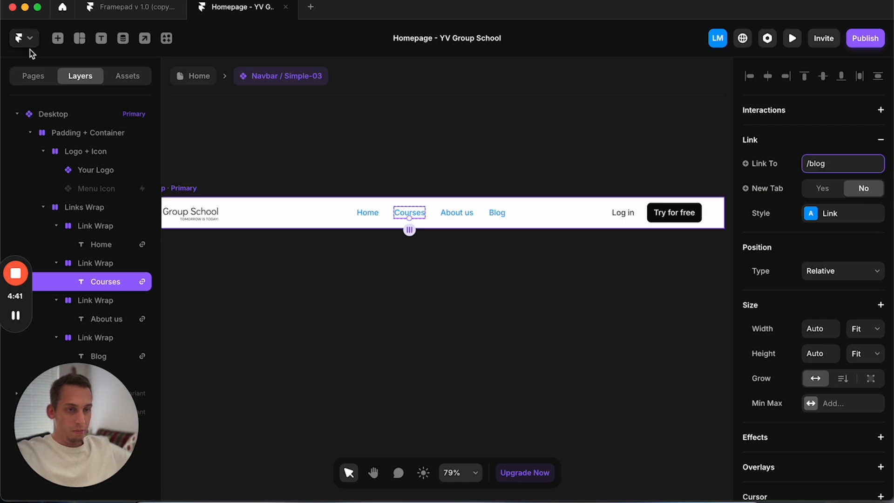
Step: Rename the /blog page of the site to courses
{"action": "left_click", "coordinate": [33, 76]}
{"action": "left_click", "coordinate": [64, 172]}
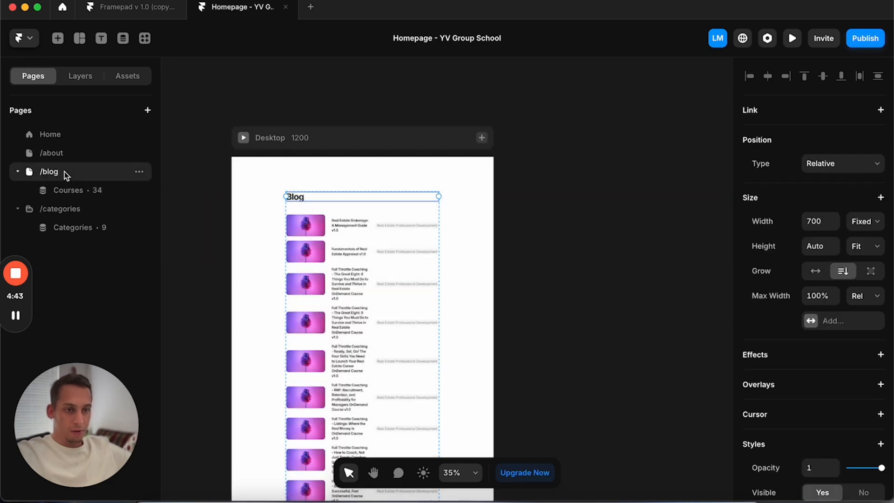
{"action": "right_click", "coordinate": [64, 171]}
{"action": "left_click", "coordinate": [90, 235]}
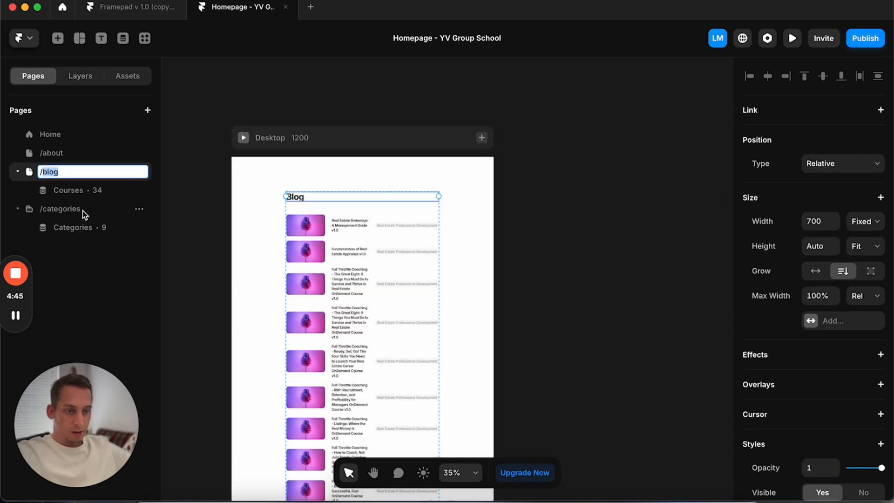
{"action": "type", "text": "courses"}
{"action": "key", "text": "Return"}
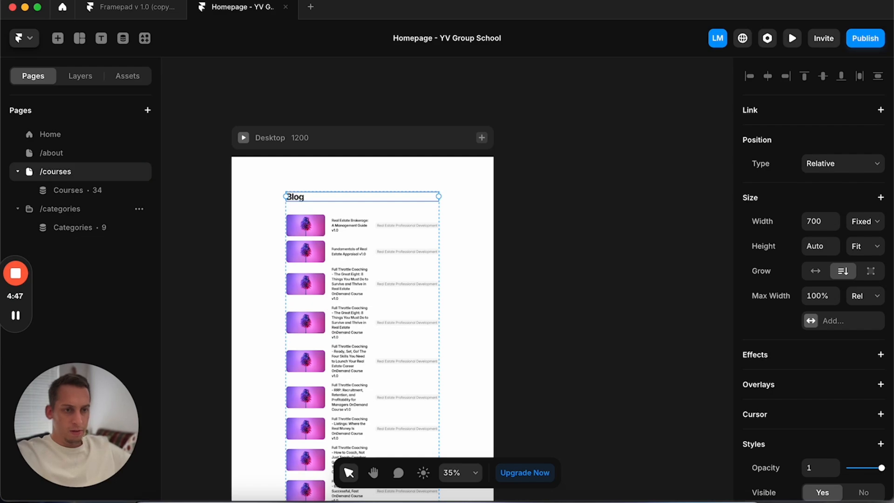
Step: Reopen the Navbar / Simple-03 component from the Home page and link the About us item to the /about page
{"action": "left_click", "coordinate": [79, 133]}
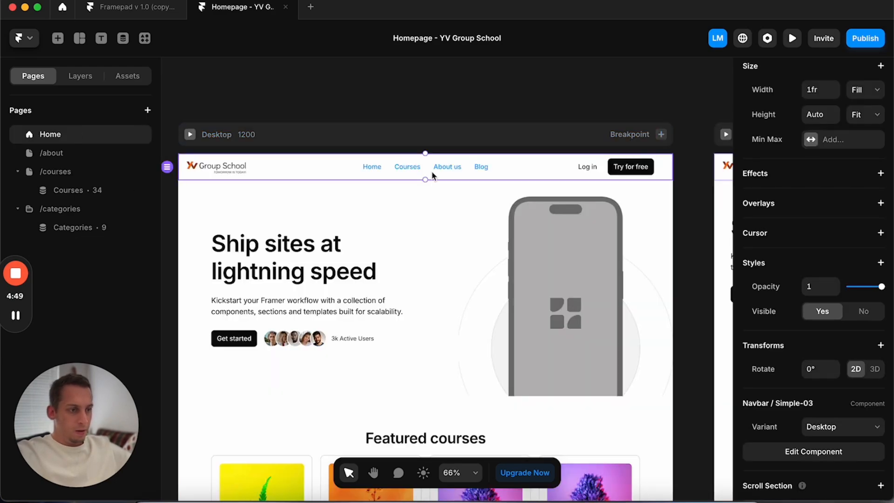
{"action": "double_click", "coordinate": [385, 167]}
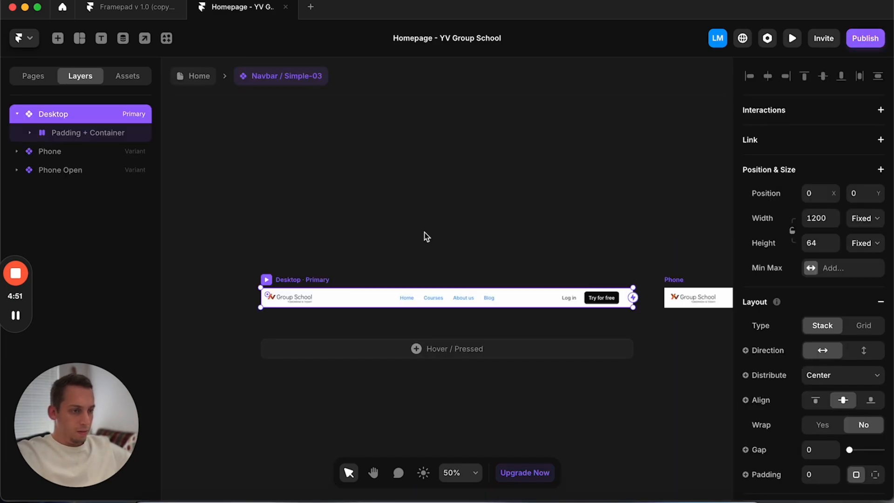
{"action": "left_click", "coordinate": [433, 298]}
{"action": "scroll", "coordinate": [485, 258], "scroll_direction": "up", "scroll_amount": 5}
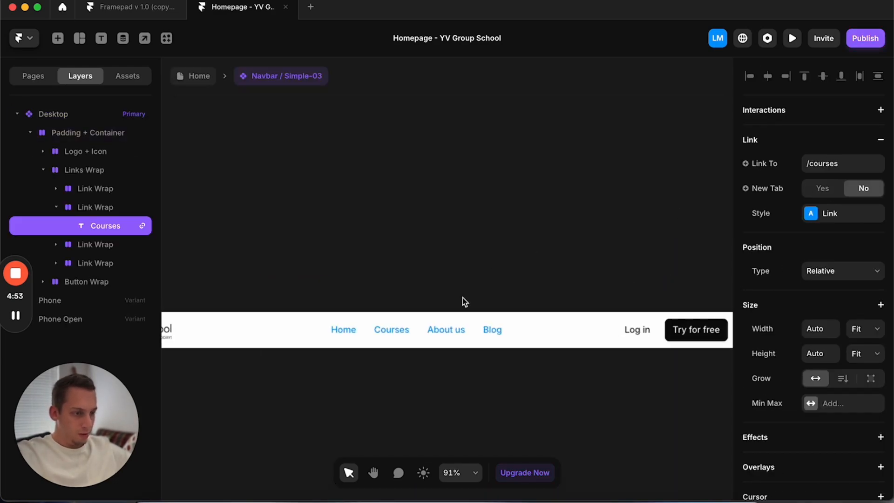
{"action": "left_click", "coordinate": [439, 330]}
{"action": "scroll", "coordinate": [779, 211], "scroll_direction": "up", "scroll_amount": 10}
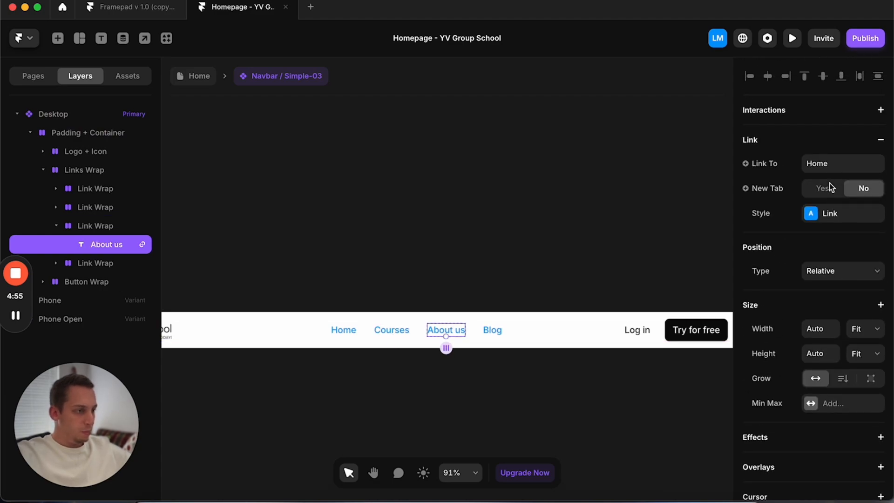
{"action": "left_click", "coordinate": [841, 163]}
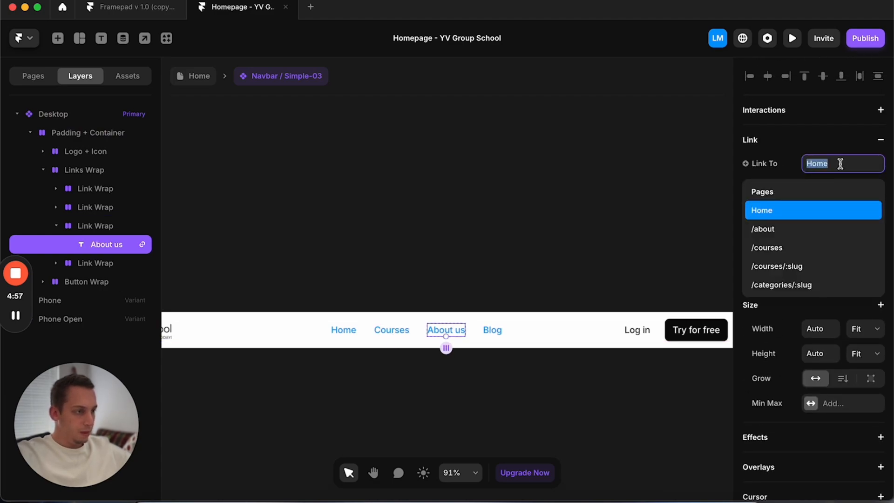
{"action": "left_click", "coordinate": [777, 228]}
Step: Clear the link target of the Blog item in the Desktop navbar
{"action": "left_click", "coordinate": [337, 331]}
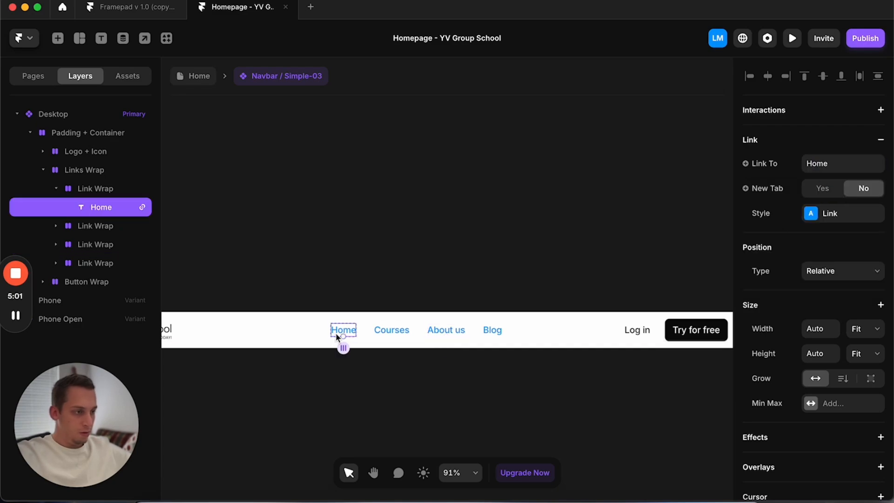
{"action": "left_click", "coordinate": [426, 331]}
{"action": "left_click", "coordinate": [433, 331]}
{"action": "left_click", "coordinate": [491, 331]}
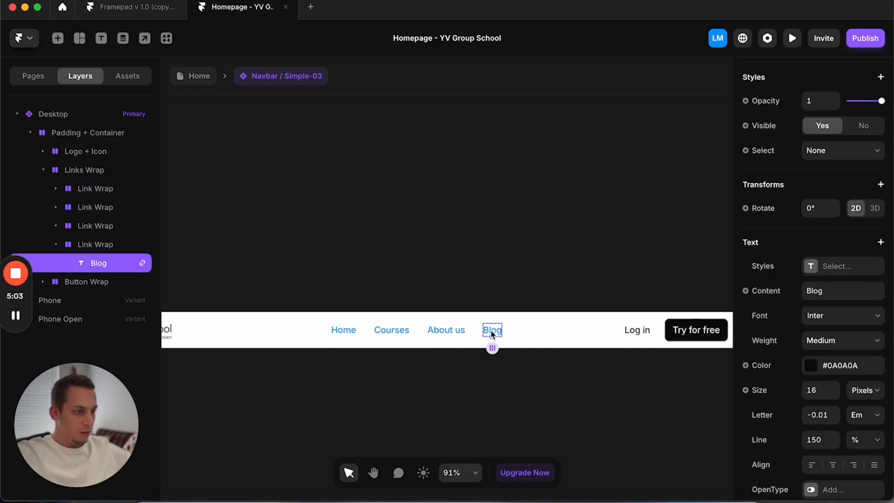
{"action": "left_click", "coordinate": [860, 166]}
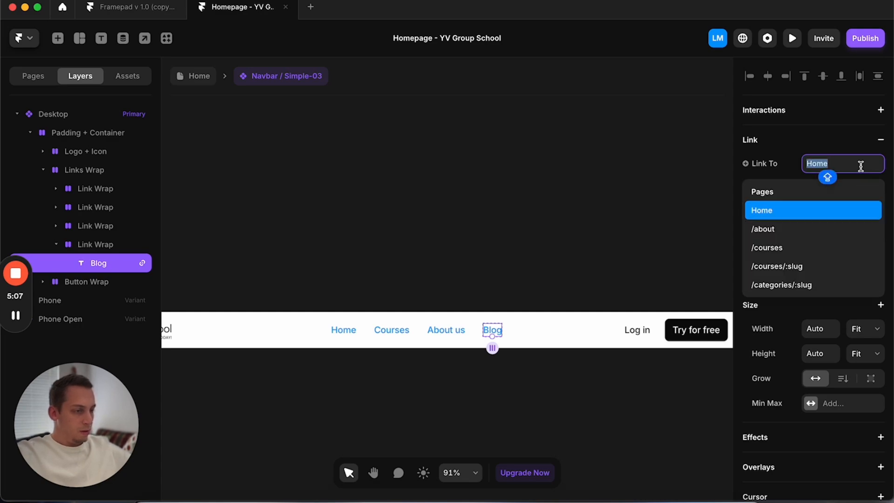
{"action": "key", "text": "BackSpace"}
{"action": "left_click", "coordinate": [556, 231]}
Step: Delete the Blog item together with its Link Wrap from the Desktop navbar
{"action": "left_click", "coordinate": [497, 332]}
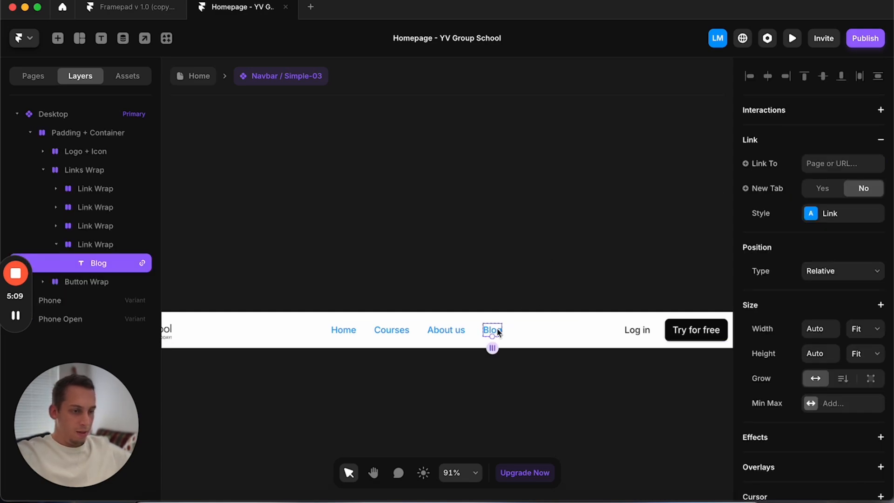
{"action": "left_click", "coordinate": [109, 246]}
{"action": "key", "text": "BackSpace"}
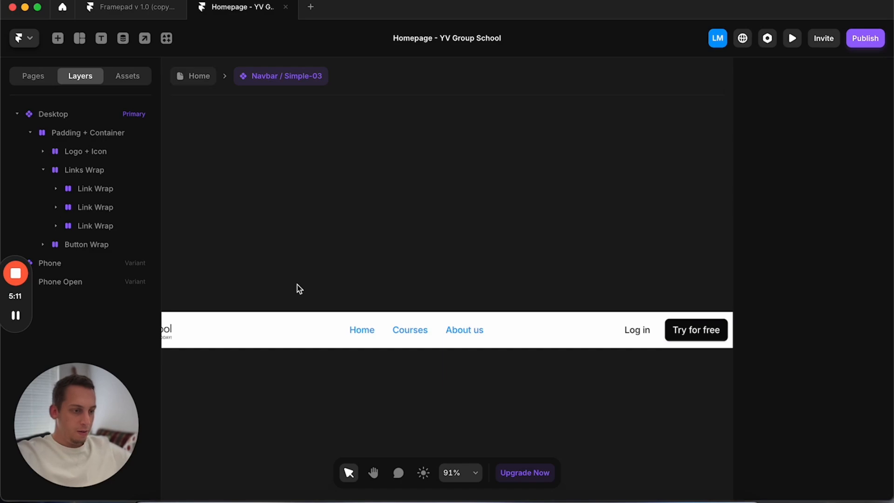
Step: Delete the Log in ghost button from the Desktop navbar's Button Wrap
{"action": "scroll", "coordinate": [297, 284], "scroll_direction": "down", "scroll_amount": 3}
{"action": "scroll", "coordinate": [297, 284], "scroll_direction": "down", "scroll_amount": 3}
{"action": "scroll", "coordinate": [297, 284], "scroll_direction": "left", "scroll_amount": 4}
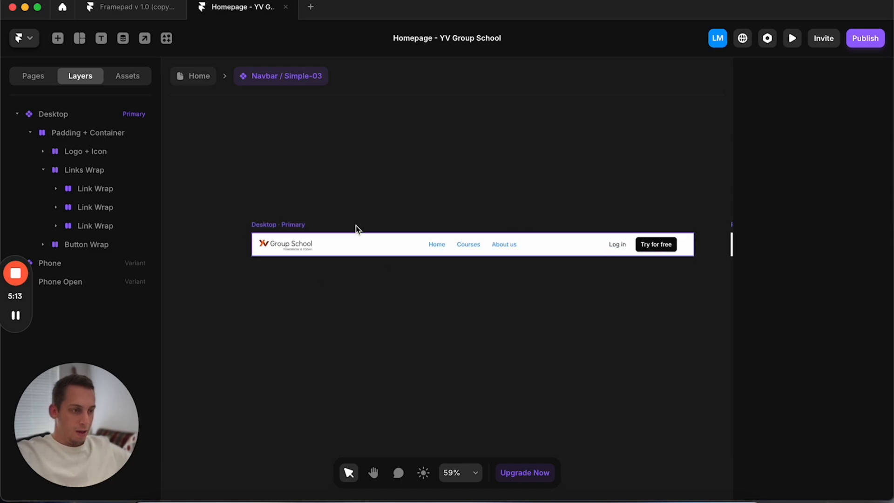
{"action": "left_click", "coordinate": [616, 246]}
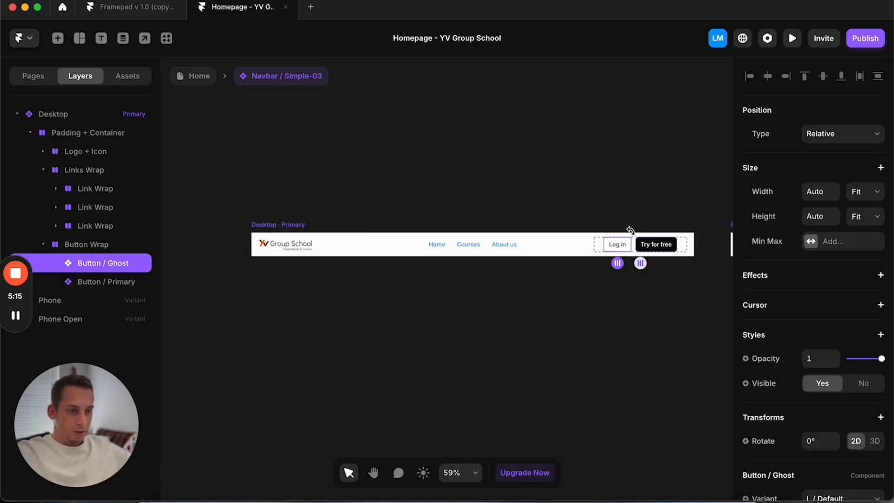
{"action": "scroll", "coordinate": [628, 232], "scroll_direction": "up", "scroll_amount": 3}
{"action": "key", "text": "BackSpace"}
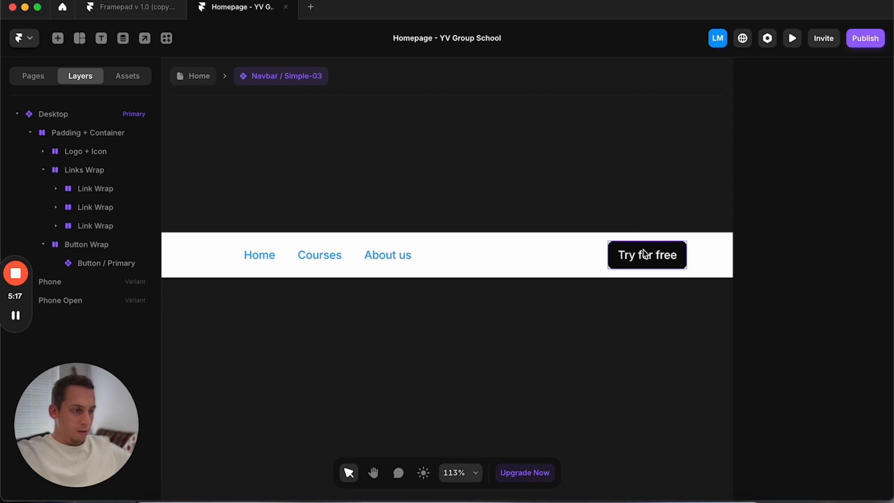
Step: Set the distribution of the Button Wrap around the Try for free button to End
{"action": "left_click", "coordinate": [586, 253]}
{"action": "scroll", "coordinate": [585, 253], "scroll_direction": "right", "scroll_amount": 4}
{"action": "scroll", "coordinate": [590, 254], "scroll_direction": "down", "scroll_amount": 3}
{"action": "scroll", "coordinate": [590, 254], "scroll_direction": "left", "scroll_amount": 2}
{"action": "scroll", "coordinate": [487, 268], "scroll_direction": "right", "scroll_amount": 4}
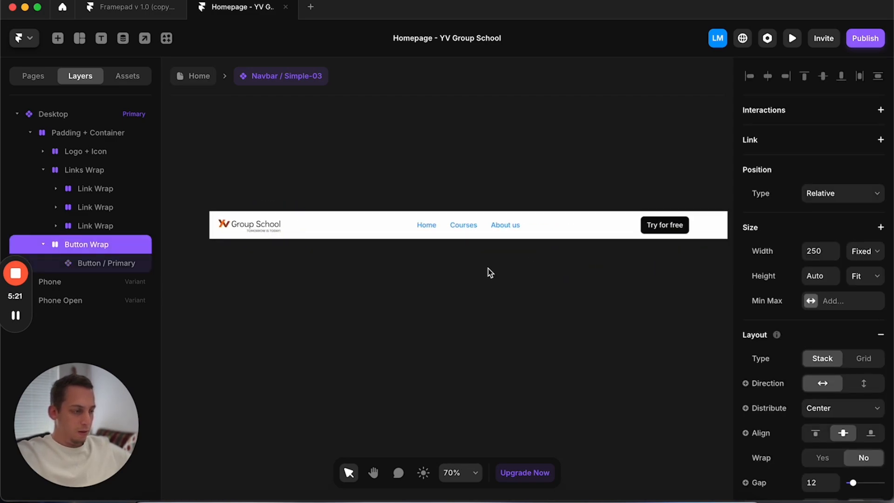
{"action": "left_click", "coordinate": [850, 407]}
{"action": "left_click", "coordinate": [838, 422]}
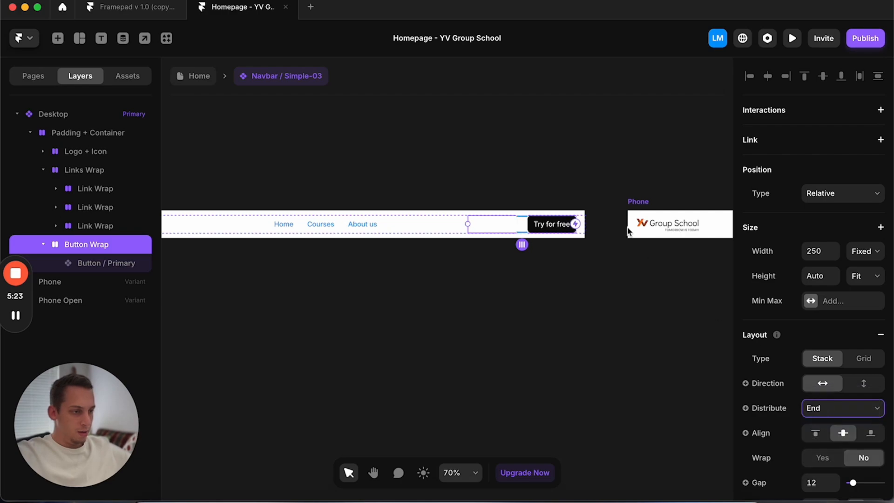
{"action": "left_click", "coordinate": [587, 194]}
Step: Set the default color of the Link style used by the Desktop navbar's Home item to #111111
{"action": "scroll", "coordinate": [588, 193], "scroll_direction": "down", "scroll_amount": 3}
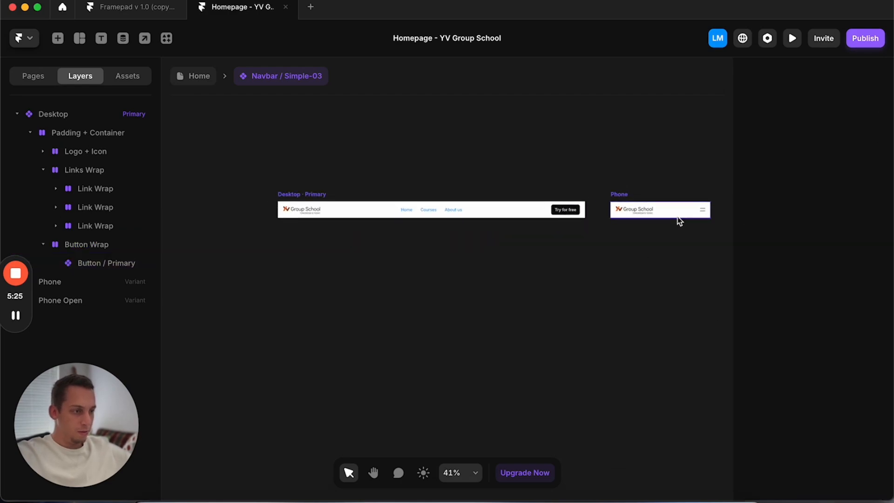
{"action": "scroll", "coordinate": [677, 219], "scroll_direction": "right", "scroll_amount": 5}
{"action": "scroll", "coordinate": [479, 258], "scroll_direction": "left", "scroll_amount": 5}
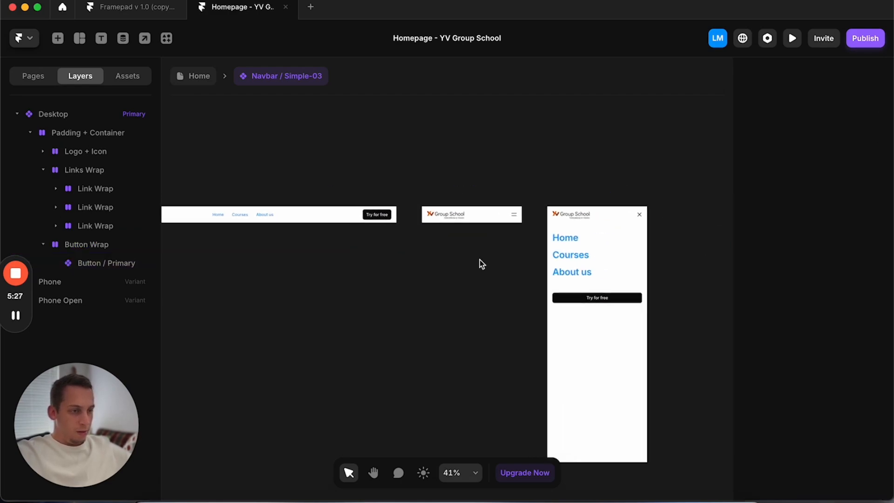
{"action": "left_click", "coordinate": [373, 220]}
{"action": "left_click", "coordinate": [808, 213]}
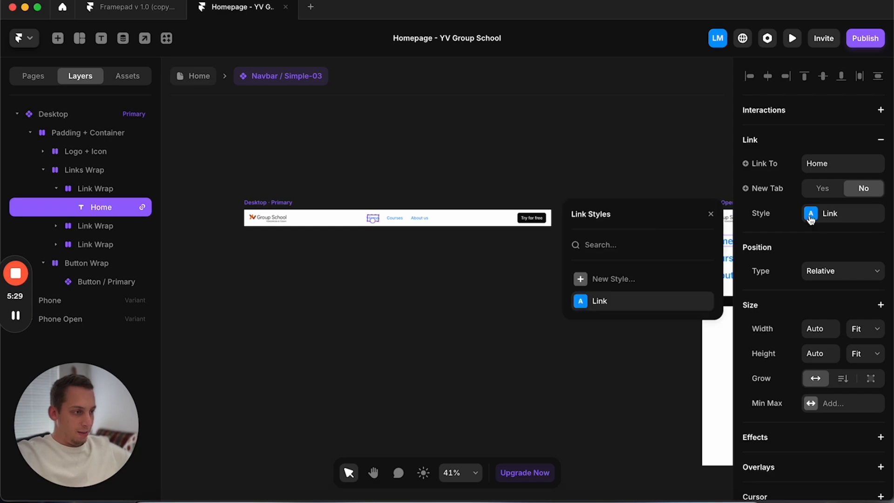
{"action": "left_click", "coordinate": [703, 299]}
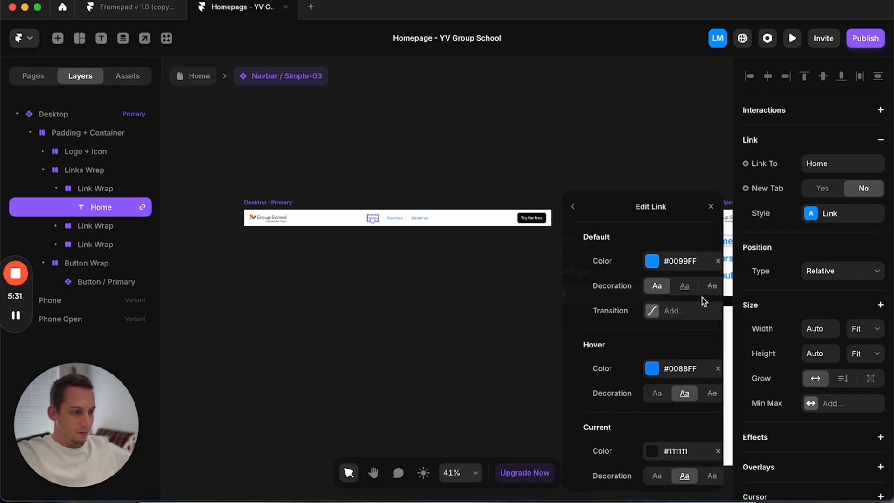
{"action": "left_click", "coordinate": [643, 261]}
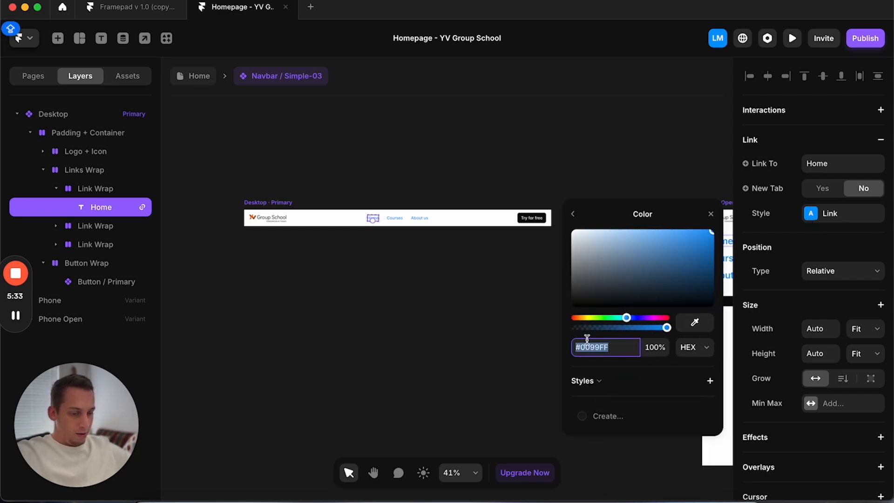
{"action": "type", "text": "#111111"}
{"action": "left_click", "coordinate": [573, 214]}
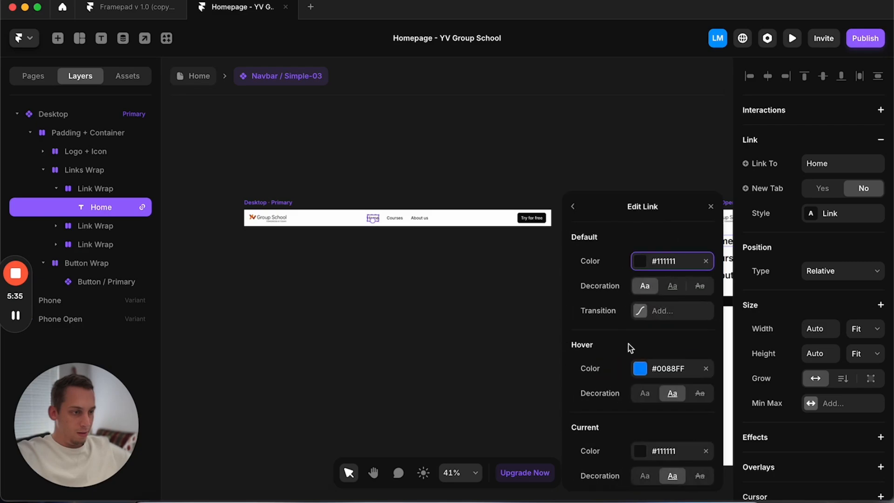
Step: Set the Link style's hover color to #111111 and remove the underline decoration from its Hover and Current states
{"action": "left_click", "coordinate": [641, 368]}
{"action": "type", "text": "#111111"}
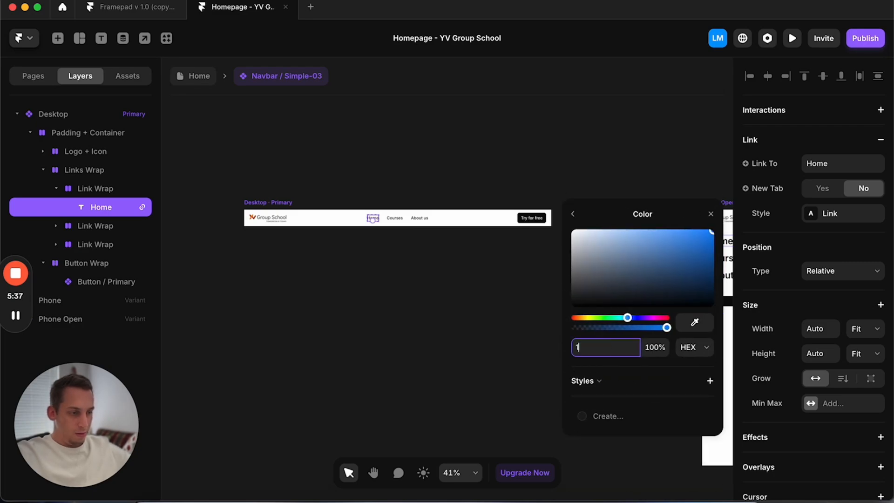
{"action": "left_click", "coordinate": [573, 215]}
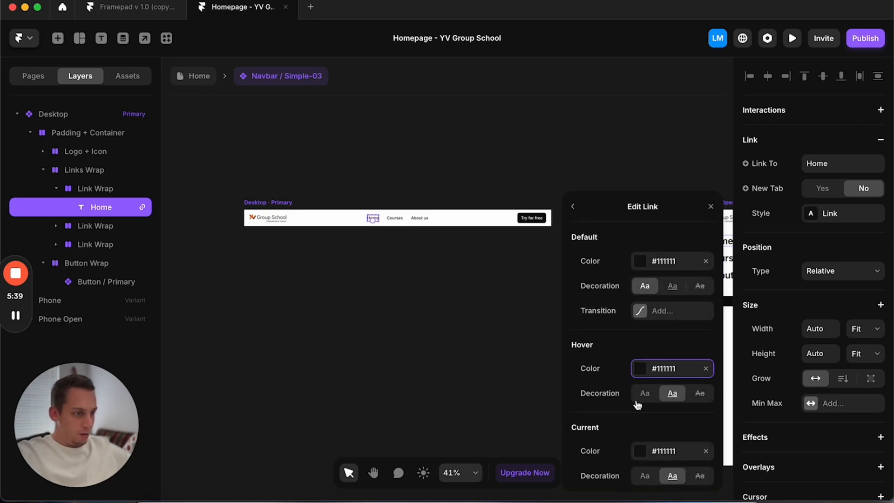
{"action": "left_click", "coordinate": [645, 394]}
{"action": "left_click", "coordinate": [644, 476]}
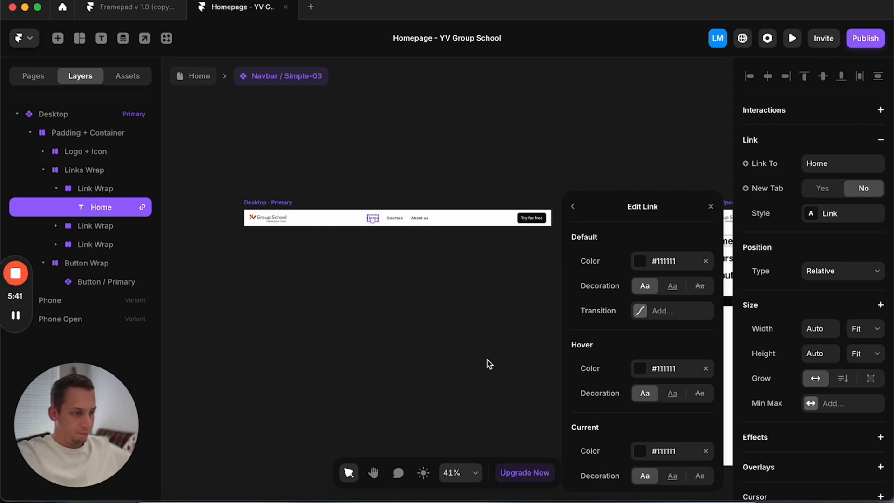
{"action": "left_click", "coordinate": [487, 360]}
Step: Change the label of the primary button in the Desktop navbar to Log in
{"action": "scroll", "coordinate": [487, 359], "scroll_direction": "right", "scroll_amount": 3}
{"action": "scroll", "coordinate": [534, 282], "scroll_direction": "up", "scroll_amount": 2}
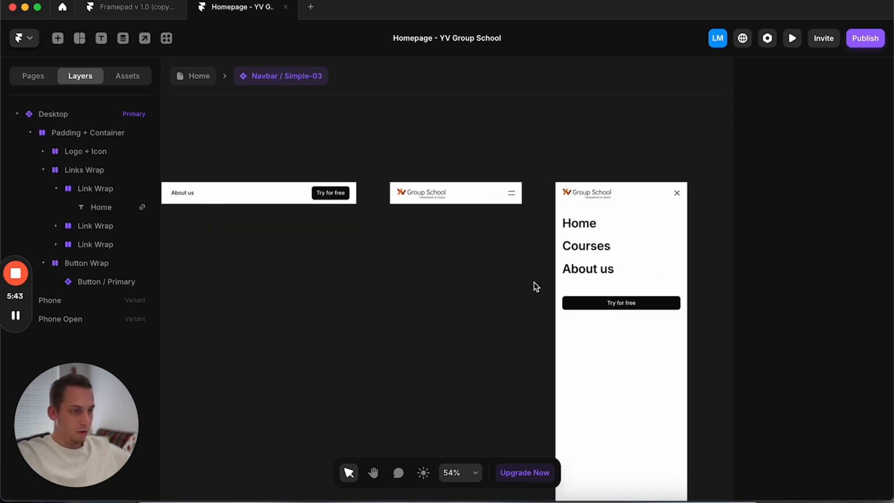
{"action": "scroll", "coordinate": [534, 282], "scroll_direction": "left", "scroll_amount": 3}
{"action": "left_click", "coordinate": [444, 216]}
{"action": "scroll", "coordinate": [847, 369], "scroll_direction": "down", "scroll_amount": 5}
{"action": "scroll", "coordinate": [840, 349], "scroll_direction": "down", "scroll_amount": 2}
{"action": "left_click", "coordinate": [824, 288]}
{"action": "type", "text": "Lo"}
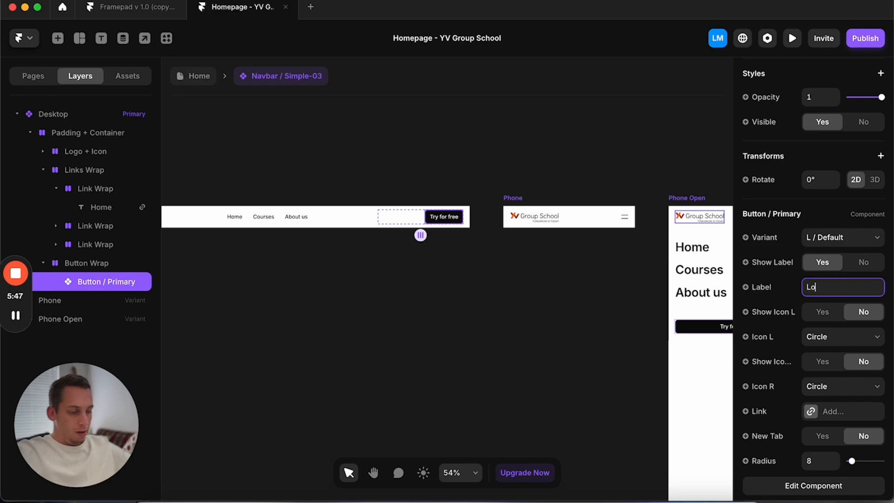
{"action": "left_click", "coordinate": [587, 313]}
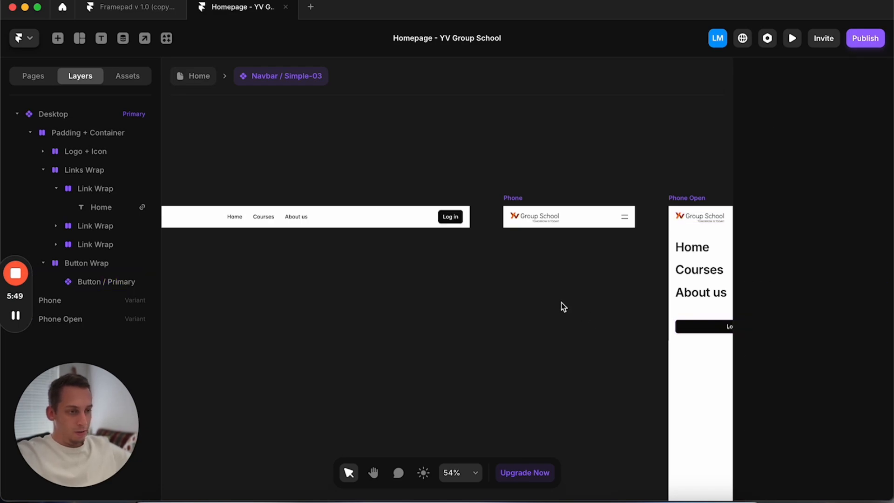
Step: Add a solid #222222 border with a width of 1 on only the bottom edge of the Desktop navbar variant
{"action": "scroll", "coordinate": [507, 292], "scroll_direction": "left", "scroll_amount": 4}
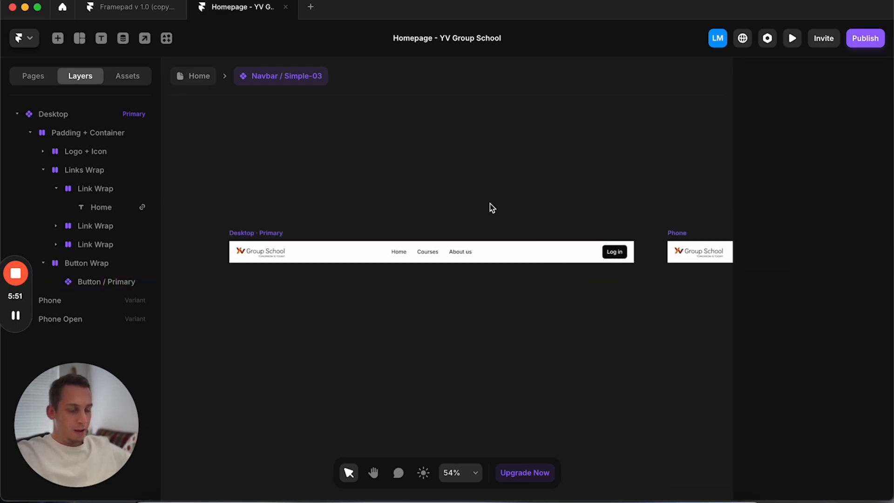
{"action": "left_click", "coordinate": [207, 82]}
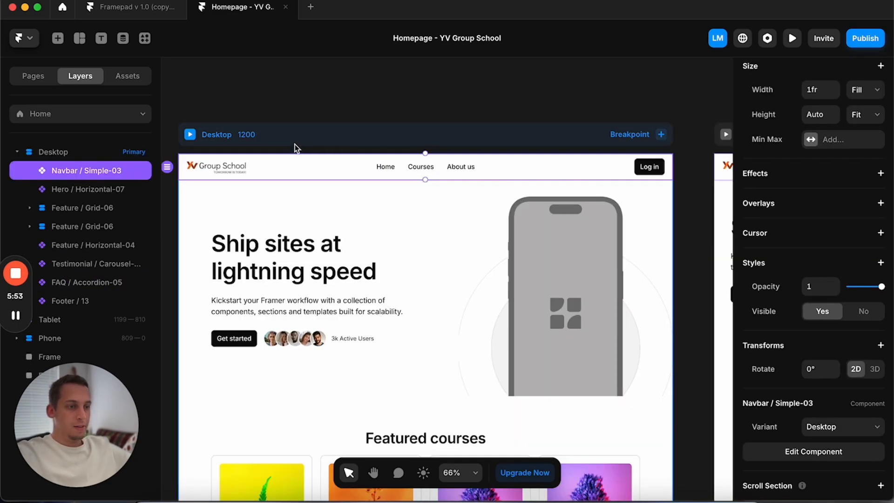
{"action": "left_click", "coordinate": [300, 99]}
{"action": "double_click", "coordinate": [300, 174]}
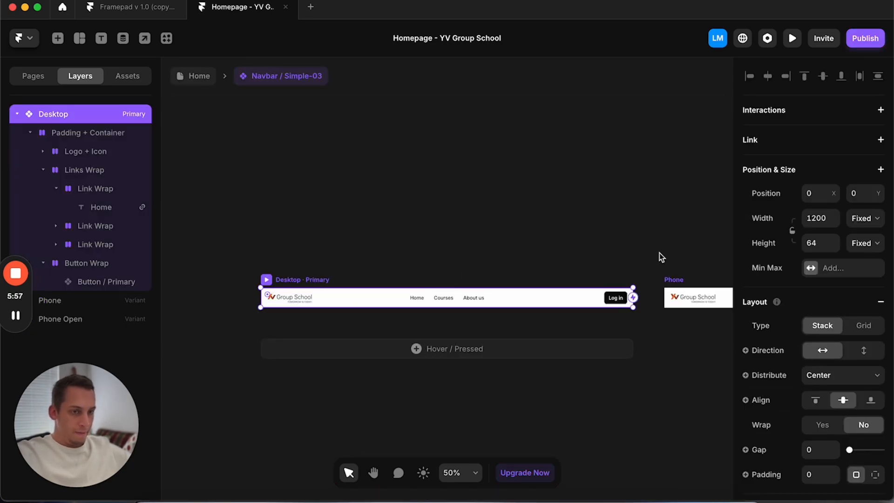
{"action": "scroll", "coordinate": [798, 296], "scroll_direction": "down", "scroll_amount": 8}
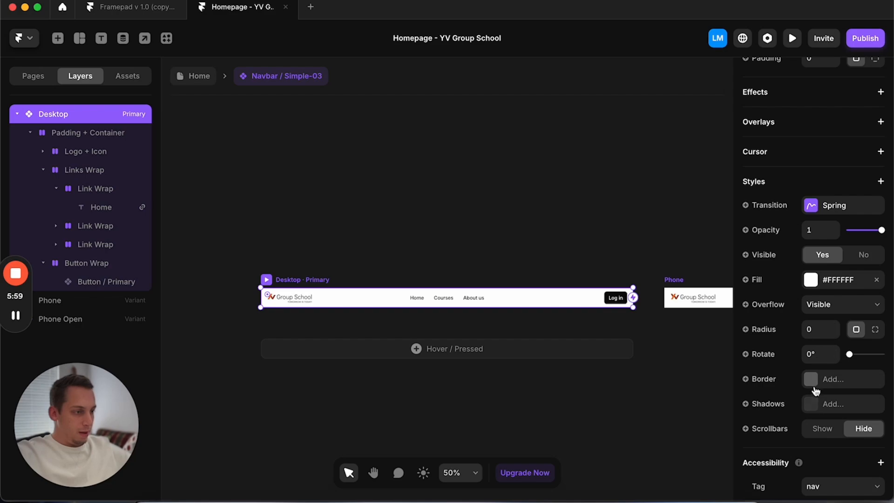
{"action": "left_click", "coordinate": [814, 383]}
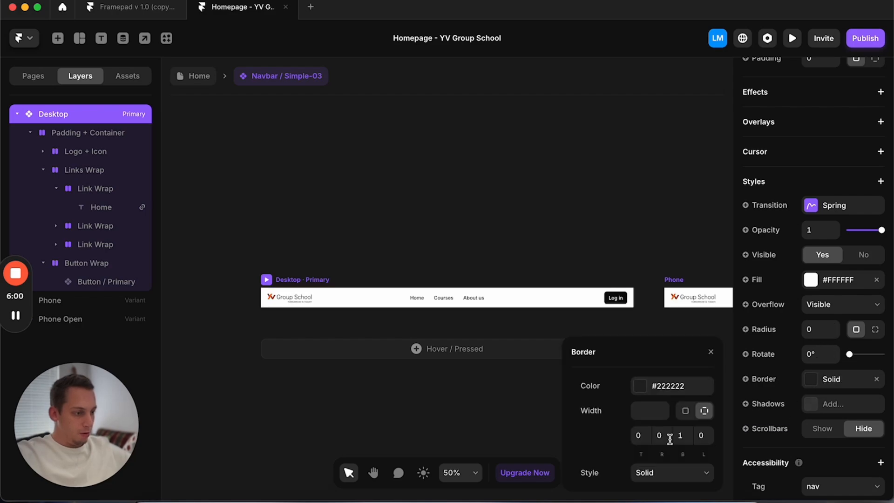
Step: Set the opacity of the Desktop navbar's border color to 40%
{"action": "left_click", "coordinate": [639, 386]}
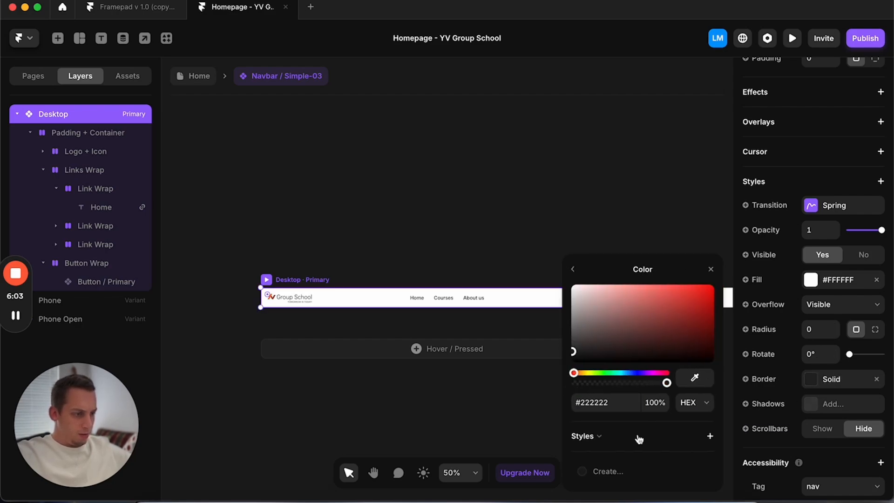
{"action": "left_click", "coordinate": [654, 402]}
{"action": "type", "text": "70"}
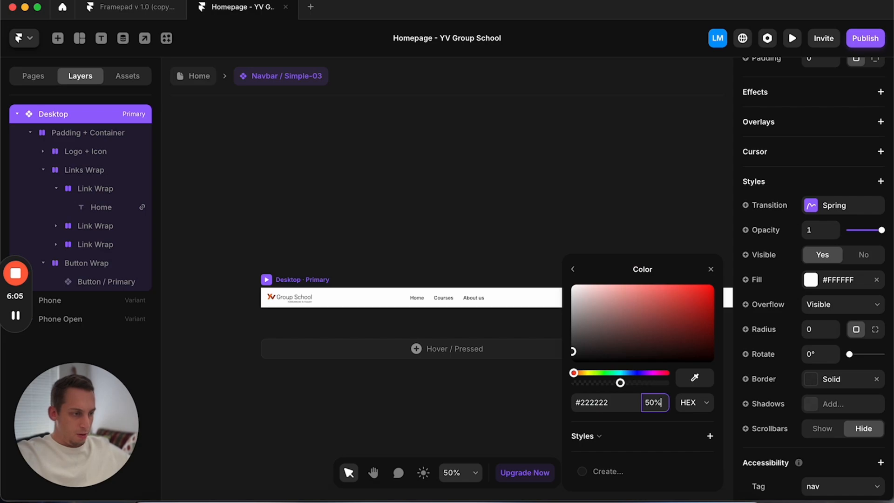
{"action": "left_click", "coordinate": [238, 218]}
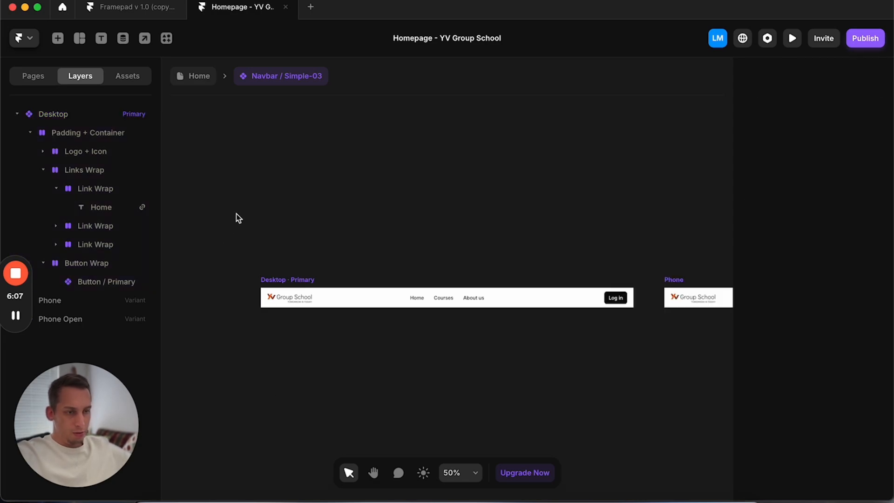
Step: Preview the Home page's Desktop breakpoint and check how the navbar's bottom border looks
{"action": "left_click", "coordinate": [203, 76]}
{"action": "left_click", "coordinate": [216, 108]}
{"action": "left_click", "coordinate": [191, 135]}
{"action": "left_click", "coordinate": [191, 135]}
{"action": "scroll", "coordinate": [243, 175], "scroll_direction": "down", "scroll_amount": 2}
{"action": "scroll", "coordinate": [243, 176], "scroll_direction": "up", "scroll_amount": 2}
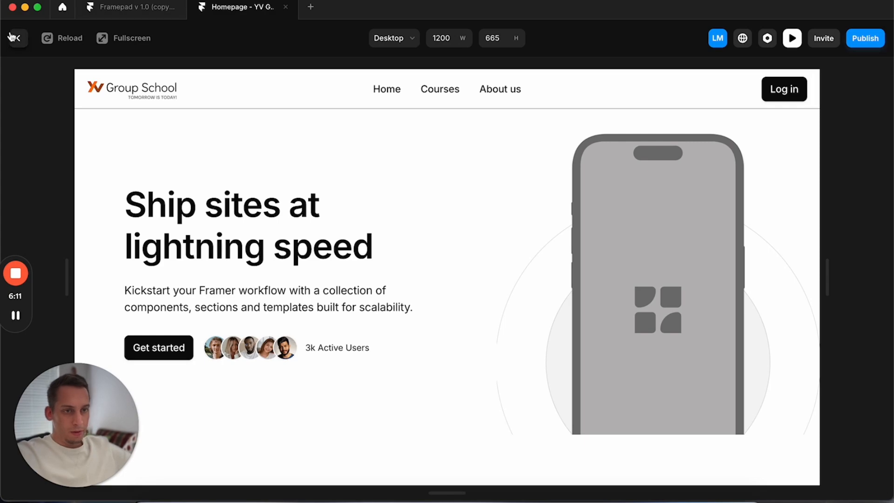
{"action": "left_click", "coordinate": [12, 36]}
Step: Set the opacity of the Desktop navbar's border color to 20%
{"action": "double_click", "coordinate": [279, 165]}
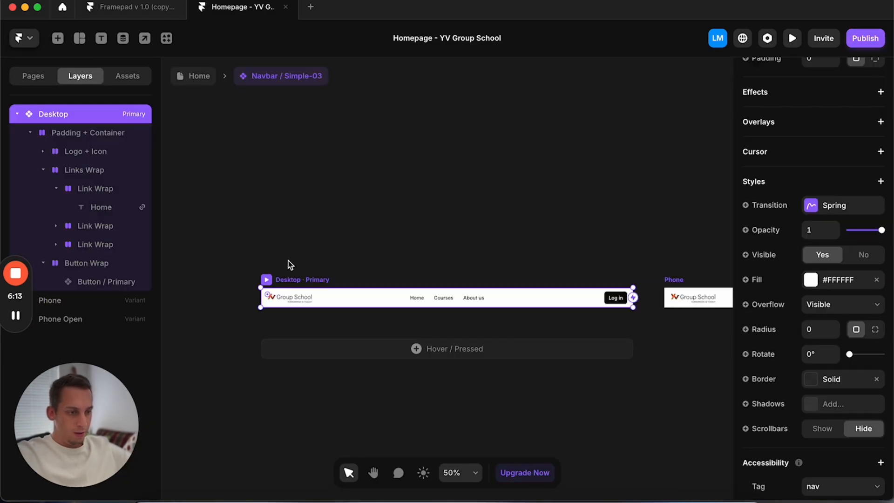
{"action": "left_click", "coordinate": [812, 377]}
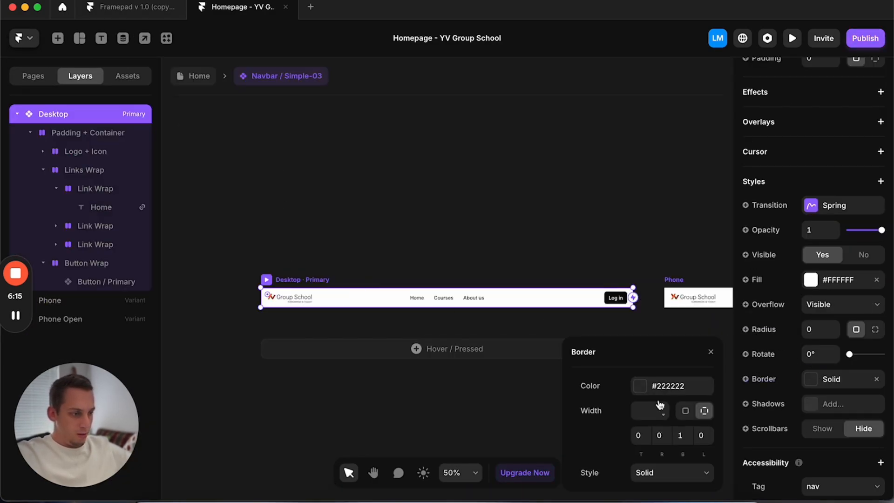
{"action": "left_click", "coordinate": [645, 390]}
{"action": "left_click", "coordinate": [656, 408]}
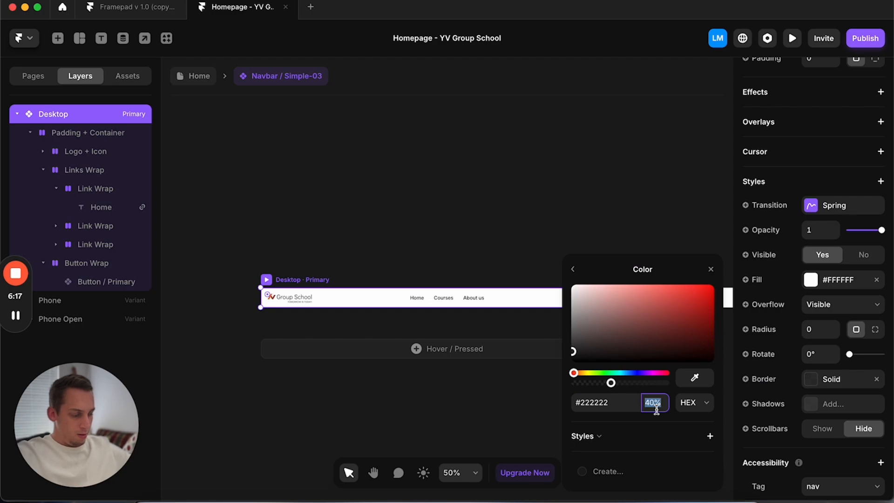
{"action": "type", "text": "20%"}
{"action": "left_click", "coordinate": [434, 134]}
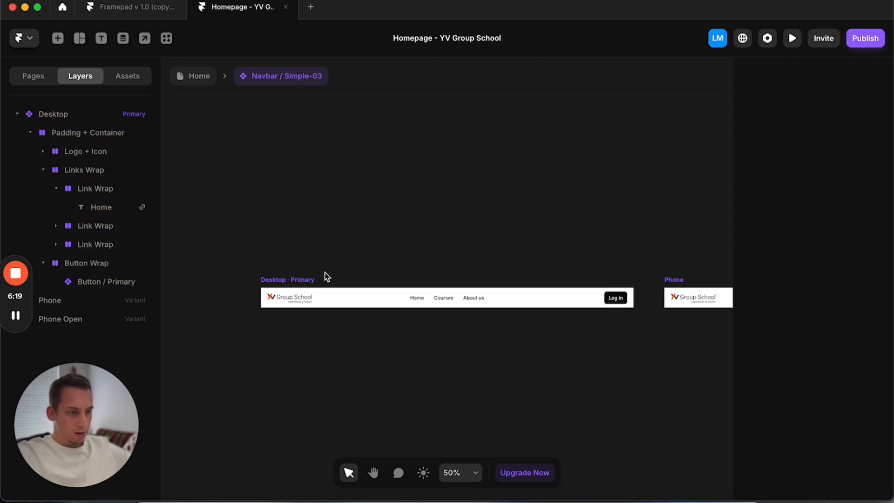
Step: Preview the Desktop homepage again to examine the lighter navbar border and the scrolling behaviour
{"action": "left_click", "coordinate": [205, 79]}
{"action": "left_click", "coordinate": [191, 136]}
{"action": "scroll", "coordinate": [243, 181], "scroll_direction": "down", "scroll_amount": 1}
{"action": "scroll", "coordinate": [245, 187], "scroll_direction": "down", "scroll_amount": 1}
{"action": "scroll", "coordinate": [187, 121], "scroll_direction": "up", "scroll_amount": 3}
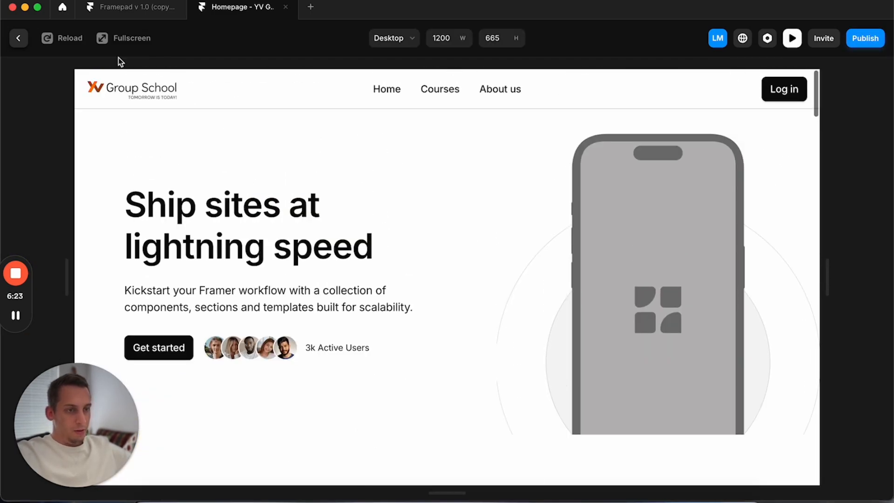
{"action": "left_click", "coordinate": [18, 38]}
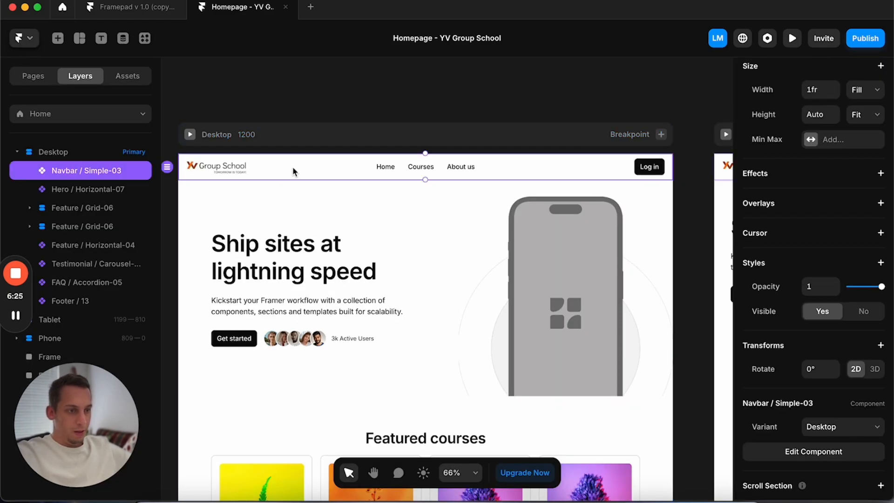
Step: Set the position type of the Navbar / Simple-03 instance on the Home page to Fixed
{"action": "scroll", "coordinate": [808, 178], "scroll_direction": "up", "scroll_amount": 3}
{"action": "left_click", "coordinate": [844, 140]}
{"action": "left_click", "coordinate": [838, 160]}
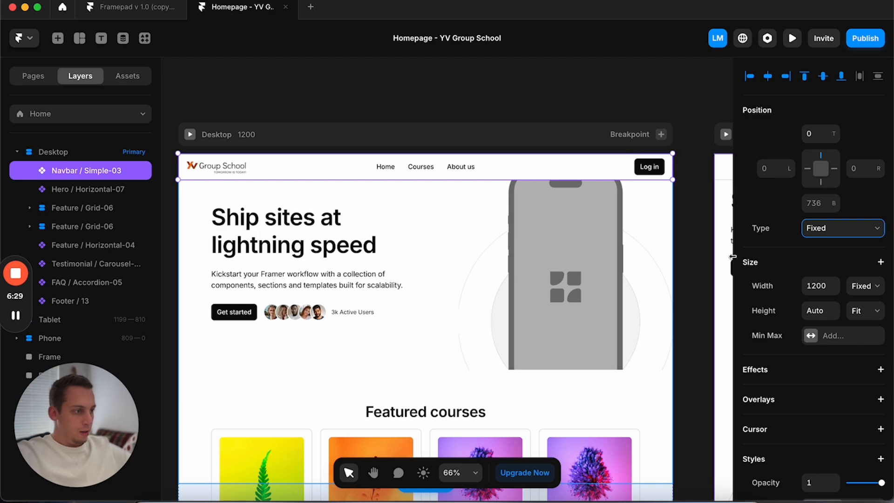
{"action": "left_click", "coordinate": [707, 229]}
{"action": "left_click", "coordinate": [519, 165]}
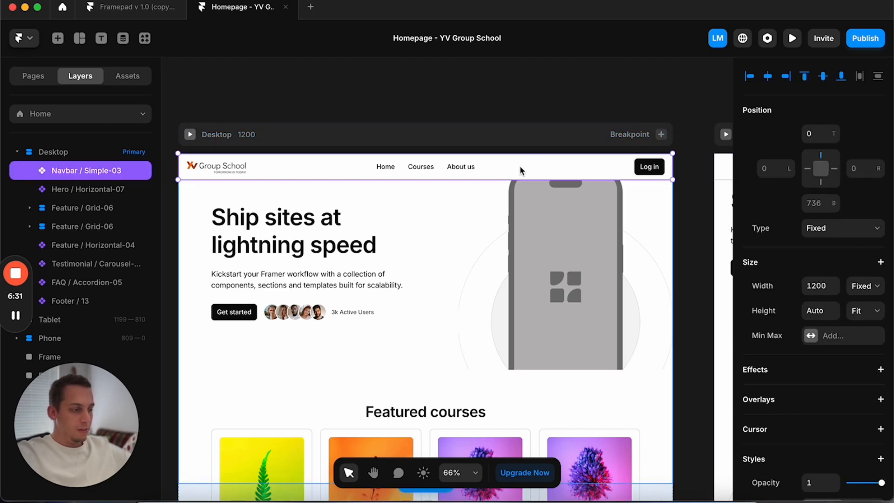
{"action": "left_click", "coordinate": [853, 285]}
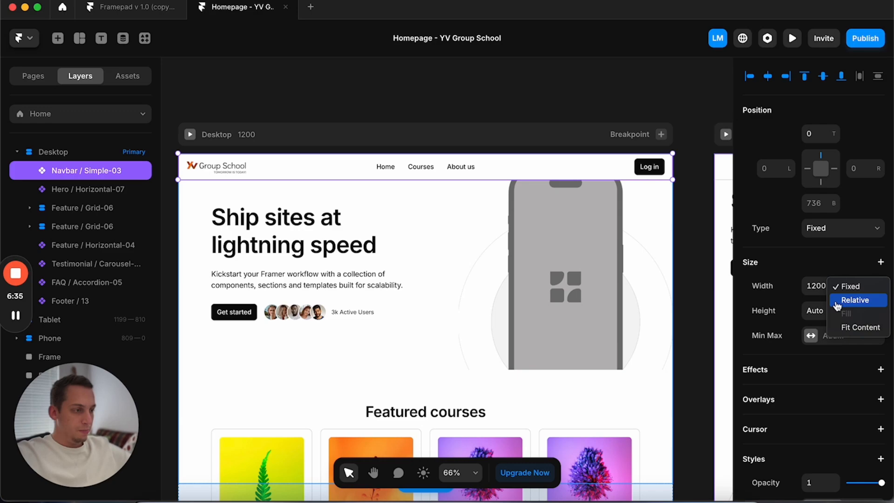
{"action": "left_click", "coordinate": [693, 253]}
Step: Preview the Desktop homepage widened to 1366 and examine the fixed navbar's width and behaviour while the page scrolls
{"action": "scroll", "coordinate": [565, 253], "scroll_direction": "down", "scroll_amount": 2}
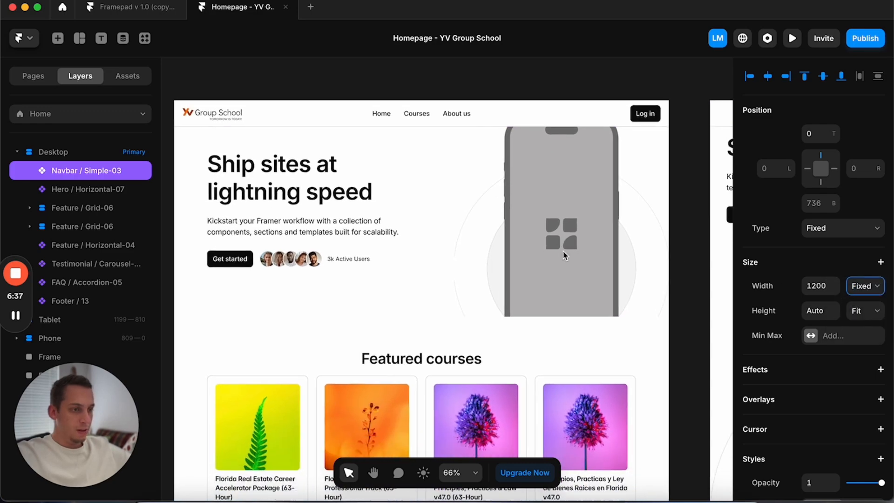
{"action": "scroll", "coordinate": [565, 255], "scroll_direction": "up", "scroll_amount": 5}
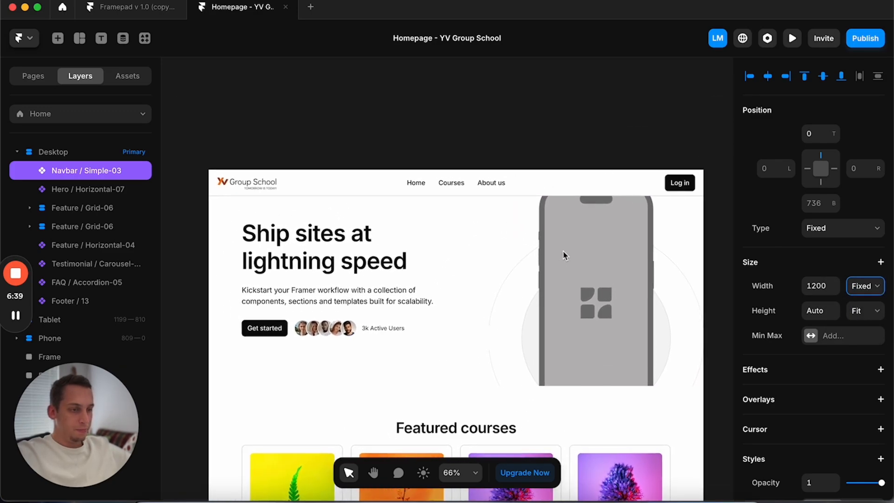
{"action": "left_click", "coordinate": [256, 102]}
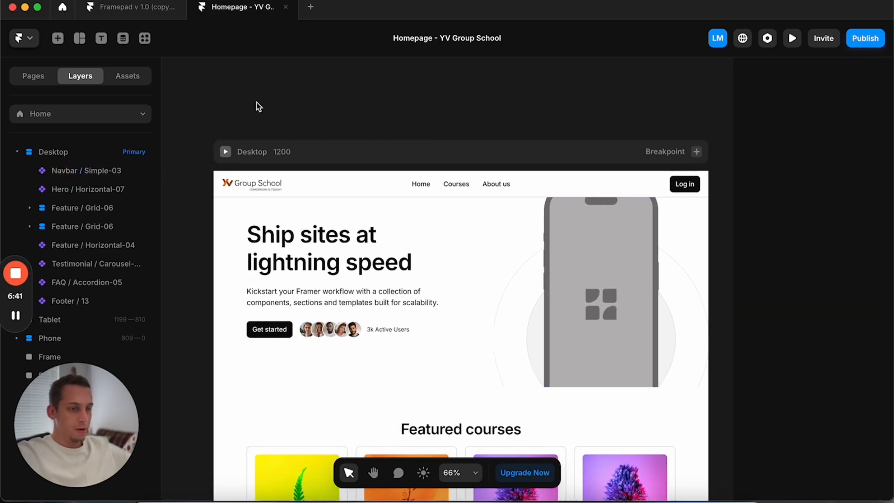
{"action": "left_click", "coordinate": [228, 152]}
{"action": "left_click_drag", "start_coordinate": [889, 256], "coordinate": [877, 209]}
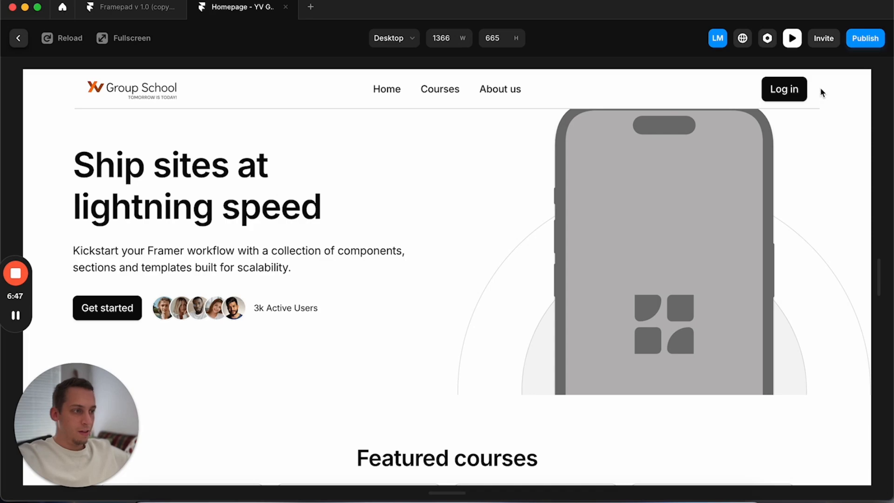
{"action": "scroll", "coordinate": [820, 247], "scroll_direction": "down", "scroll_amount": 5}
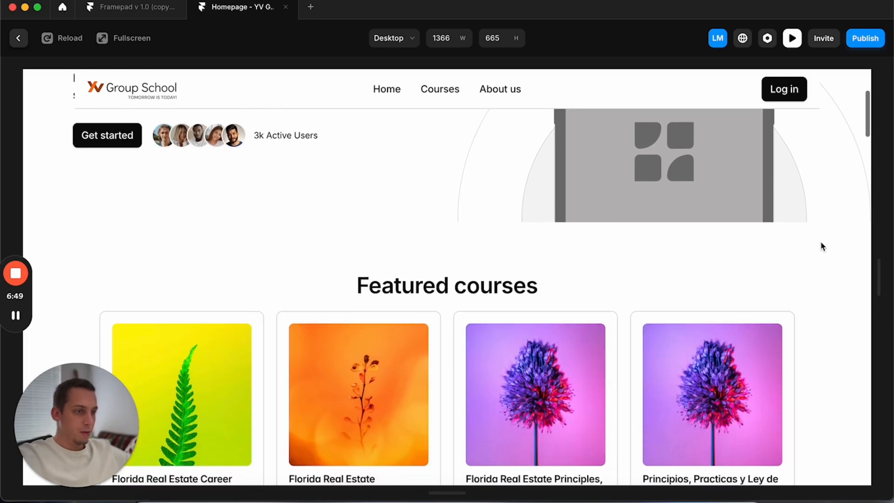
Step: Leave the preview and set the width type of the Home page's Navbar / Simple-03 instance to Relative
{"action": "scroll", "coordinate": [820, 247], "scroll_direction": "up", "scroll_amount": 5}
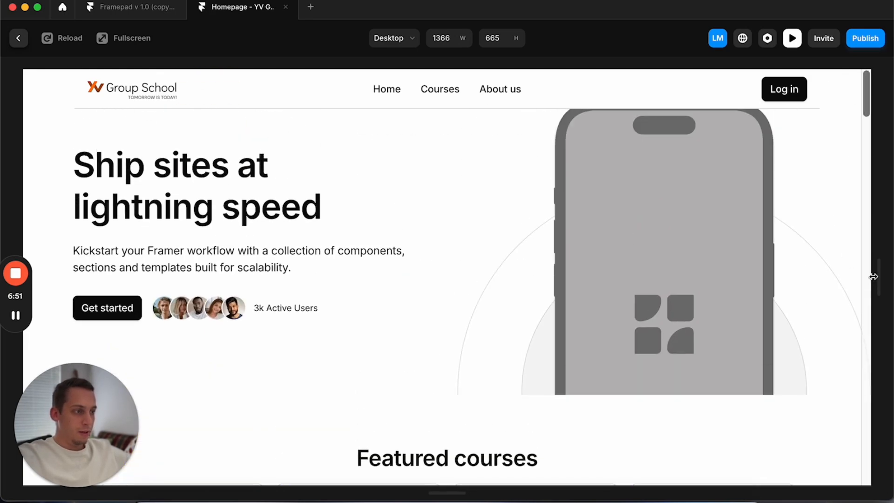
{"action": "left_click", "coordinate": [18, 38]}
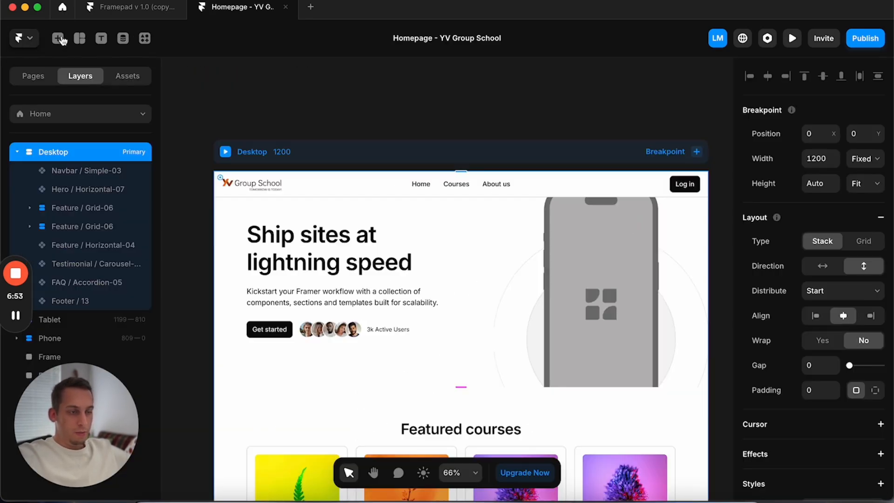
{"action": "left_click", "coordinate": [286, 177]}
{"action": "left_click", "coordinate": [860, 289]}
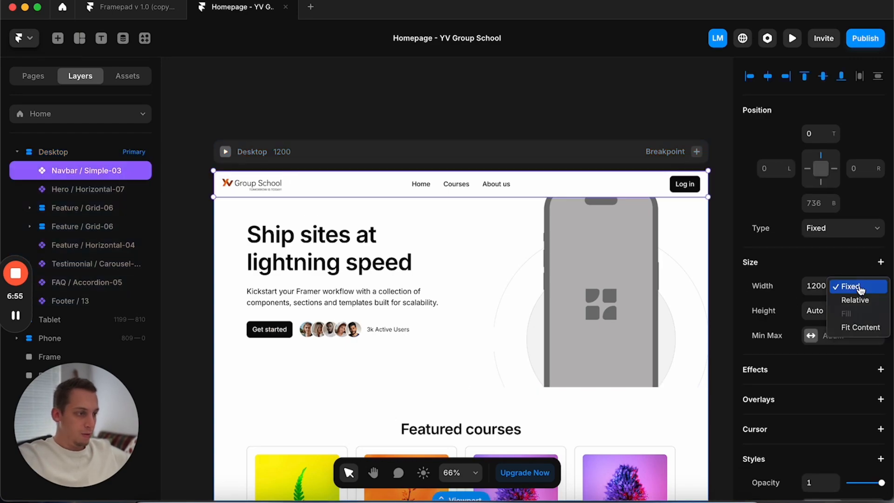
{"action": "left_click", "coordinate": [856, 301]}
Step: Inspect the max width setting of the Desktop variant's Padding + Container layer inside the Navbar / Simple-03 component, then return to Home
{"action": "double_click", "coordinate": [454, 180]}
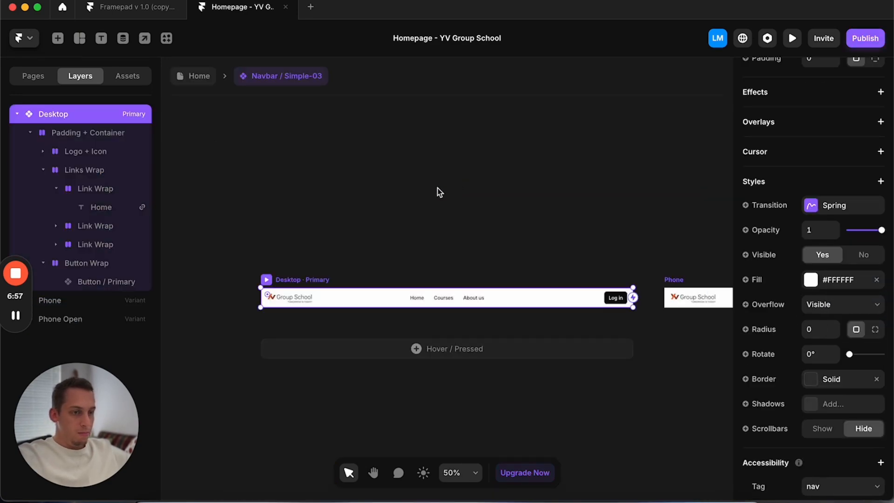
{"action": "left_click", "coordinate": [321, 294]}
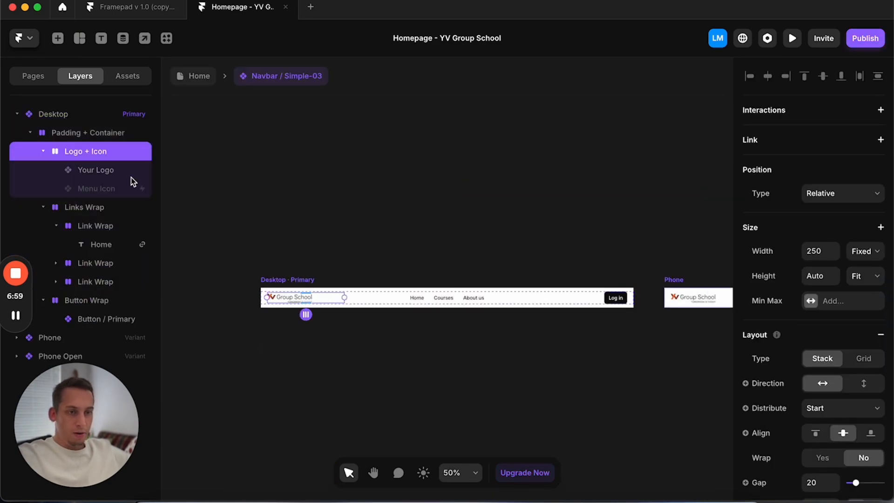
{"action": "left_click", "coordinate": [86, 132]}
{"action": "left_click", "coordinate": [31, 133]}
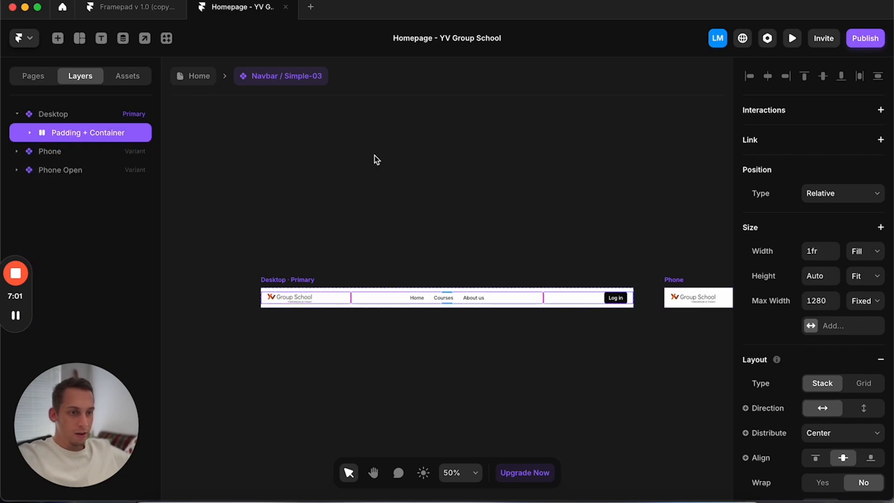
{"action": "left_click", "coordinate": [818, 303]}
{"action": "left_click", "coordinate": [482, 171]}
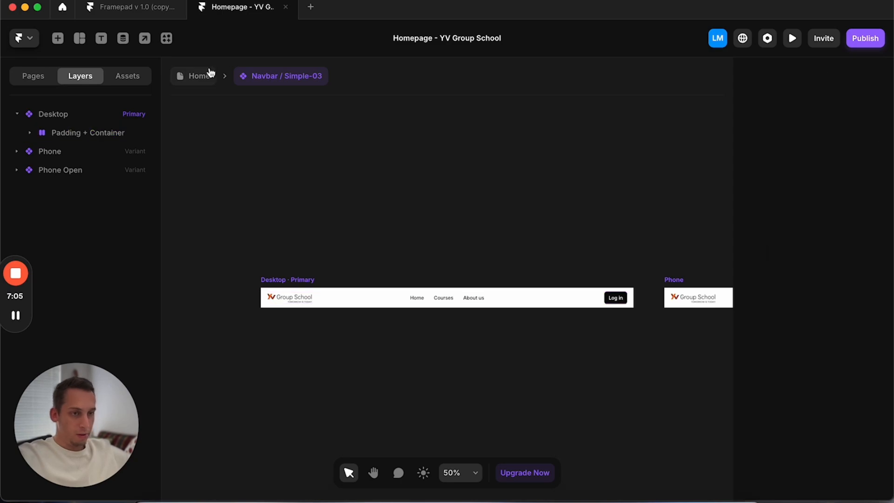
{"action": "left_click", "coordinate": [190, 77]}
Step: Preview the Desktop homepage at widths of 1390 and 1286 and examine how the fixed navbar resizes and scrolls
{"action": "left_click", "coordinate": [227, 153]}
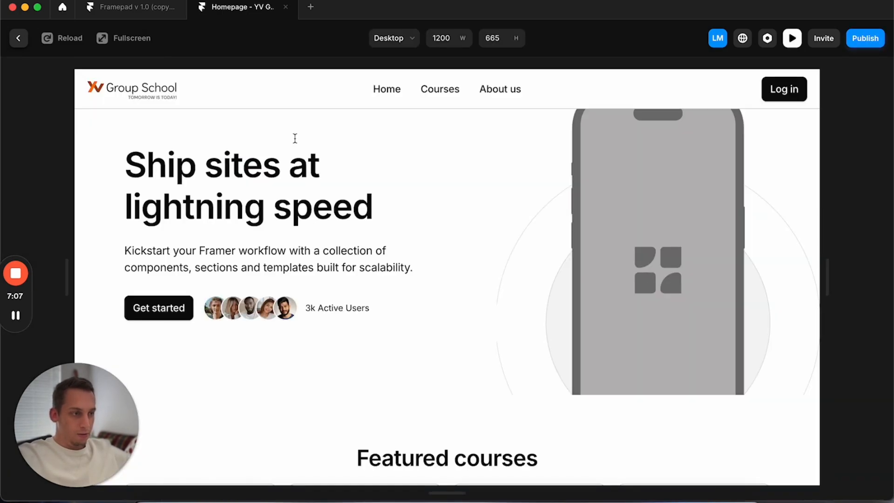
{"action": "left_click_drag", "start_coordinate": [828, 277], "coordinate": [890, 269]}
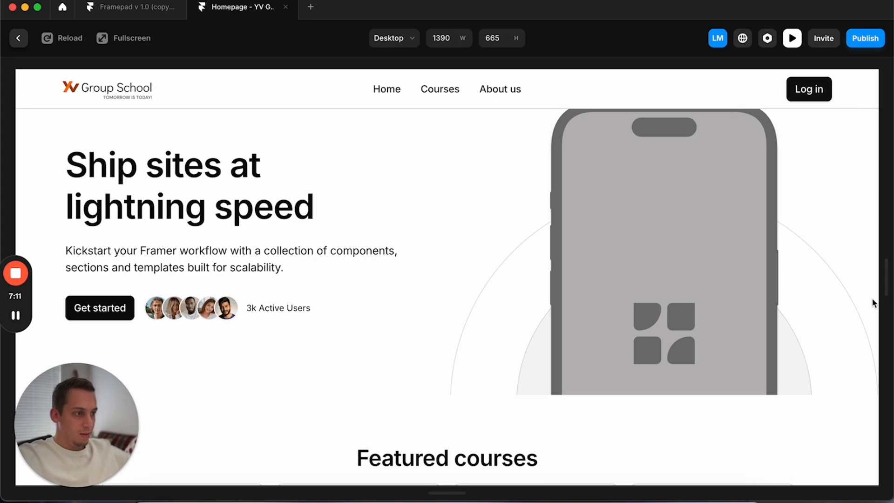
{"action": "left_click_drag", "start_coordinate": [883, 282], "coordinate": [878, 215]}
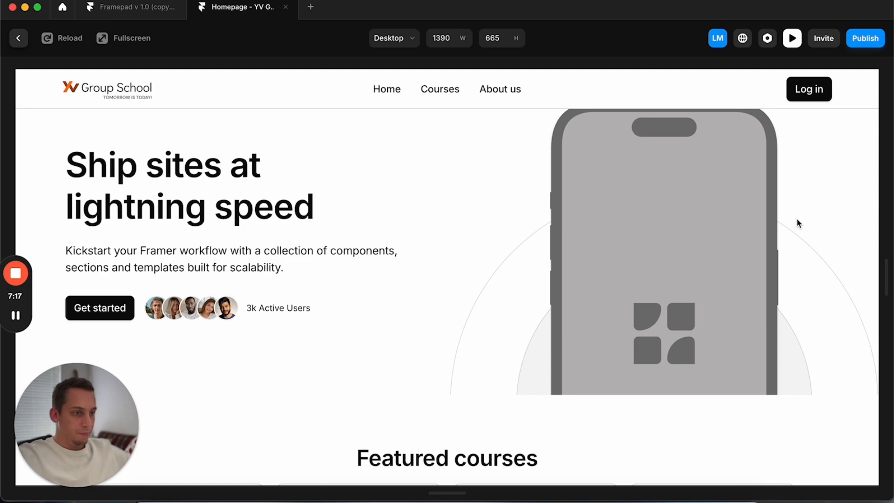
{"action": "left_click_drag", "start_coordinate": [889, 277], "coordinate": [853, 275]}
{"action": "scroll", "coordinate": [704, 250], "scroll_direction": "down", "scroll_amount": 5}
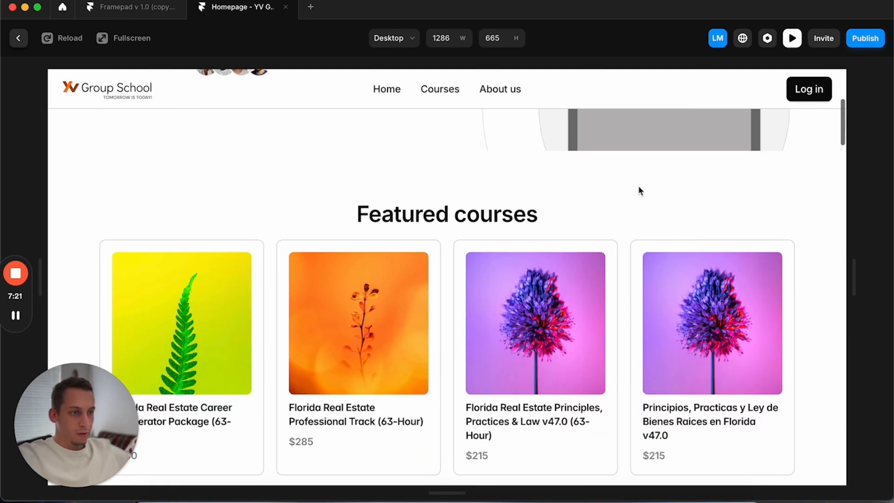
{"action": "scroll", "coordinate": [642, 191], "scroll_direction": "up", "scroll_amount": 5}
{"action": "left_click", "coordinate": [18, 39]}
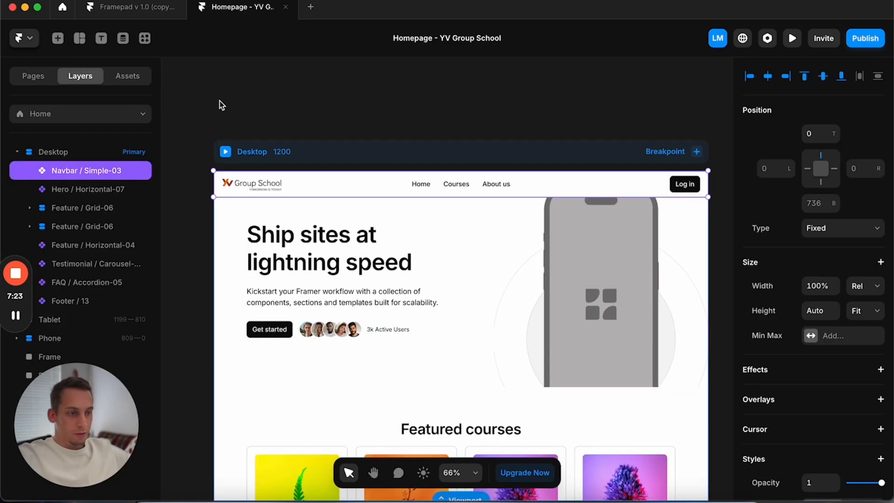
Step: Unlink the Hero / Horizontal-07 component from its source project, replacing all instances, and open it for editing
{"action": "left_click", "coordinate": [352, 251]}
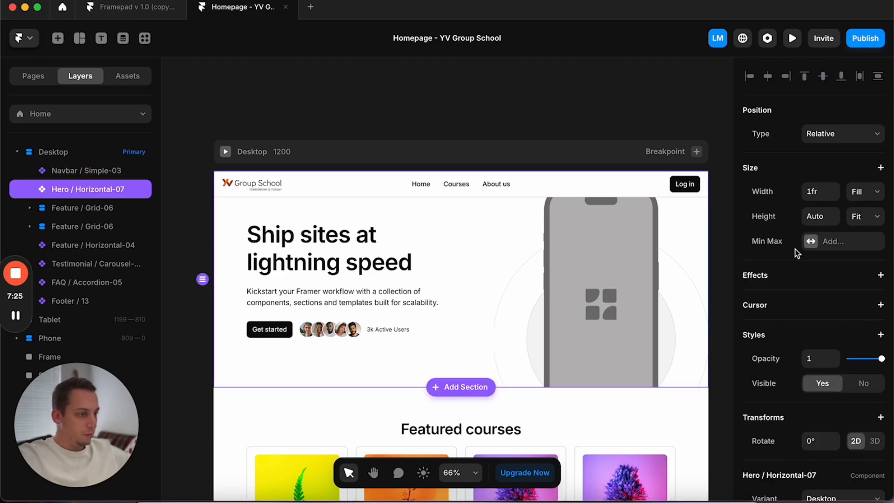
{"action": "scroll", "coordinate": [775, 282], "scroll_direction": "down", "scroll_amount": 5}
{"action": "double_click", "coordinate": [492, 292]}
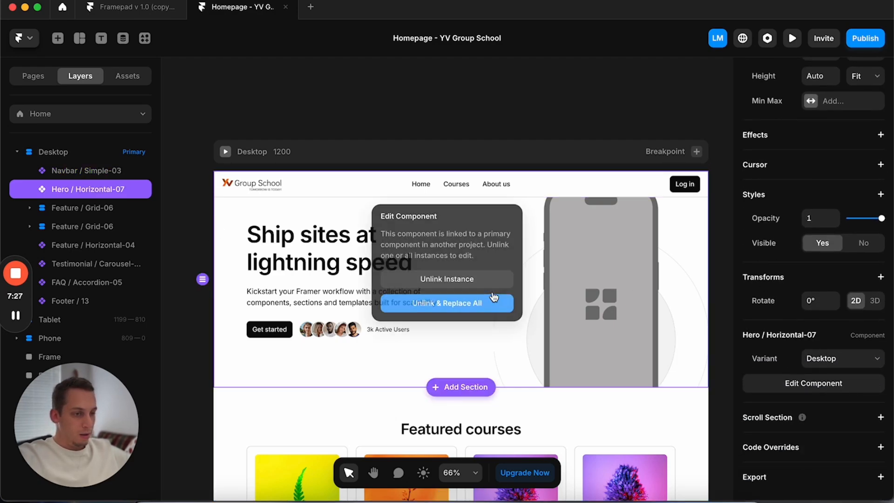
{"action": "key", "text": "Escape"}
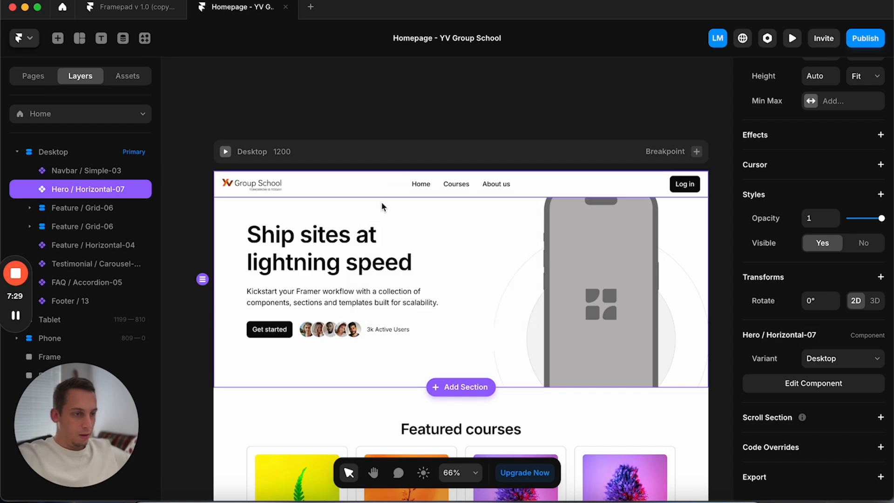
{"action": "left_click", "coordinate": [188, 207]}
{"action": "double_click", "coordinate": [363, 270]}
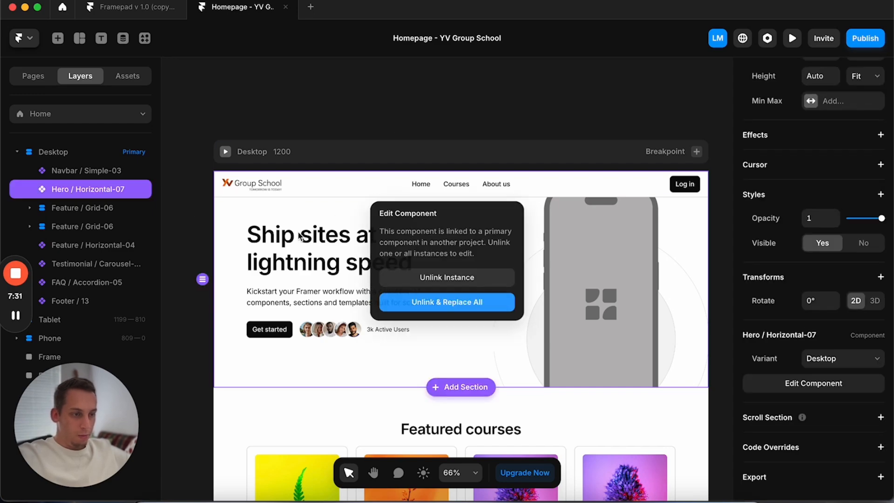
{"action": "left_click", "coordinate": [428, 304]}
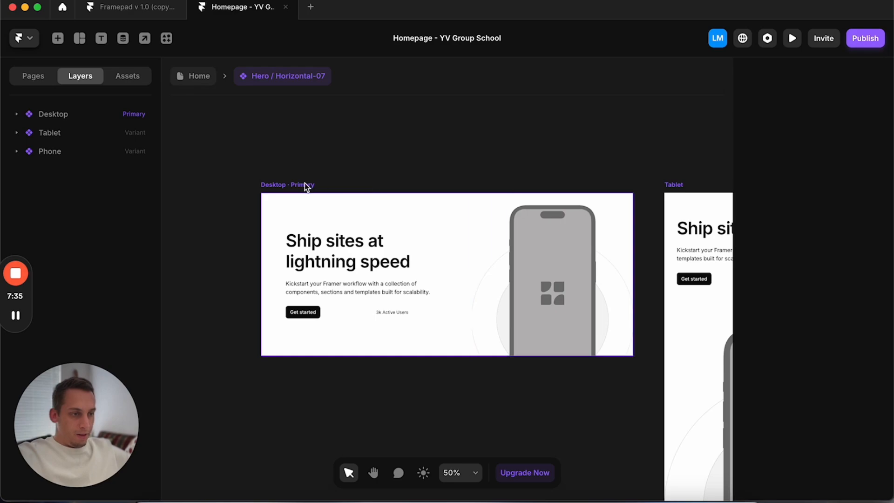
Step: Set the top padding of the hero's Desktop Layout stack to 60 and return to the Home page
{"action": "left_click", "coordinate": [306, 187]}
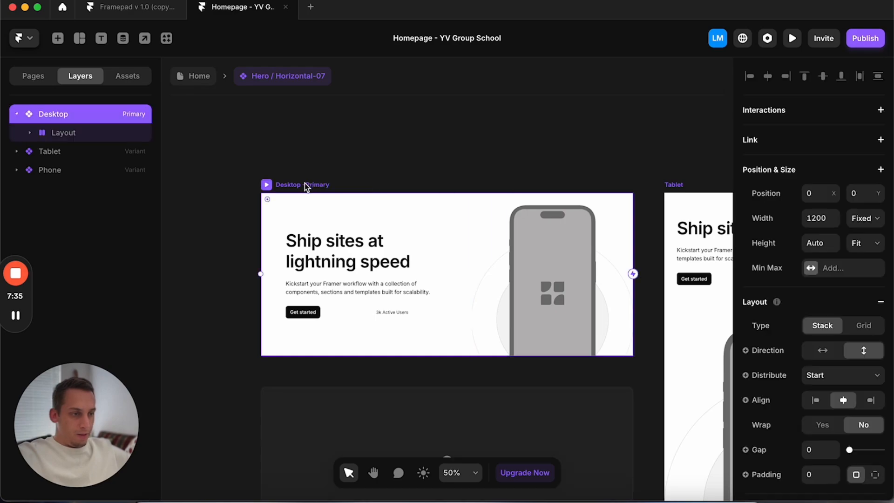
{"action": "scroll", "coordinate": [782, 354], "scroll_direction": "down", "scroll_amount": 5}
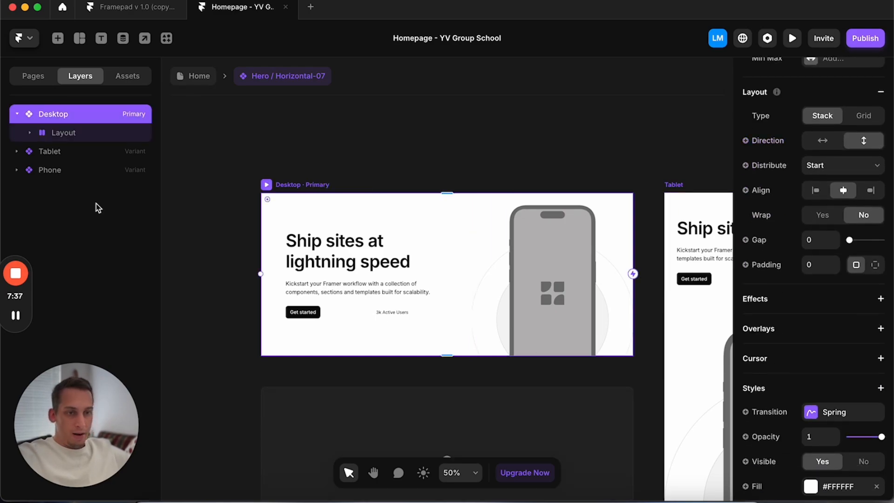
{"action": "left_click", "coordinate": [29, 133]}
{"action": "left_click", "coordinate": [59, 133]}
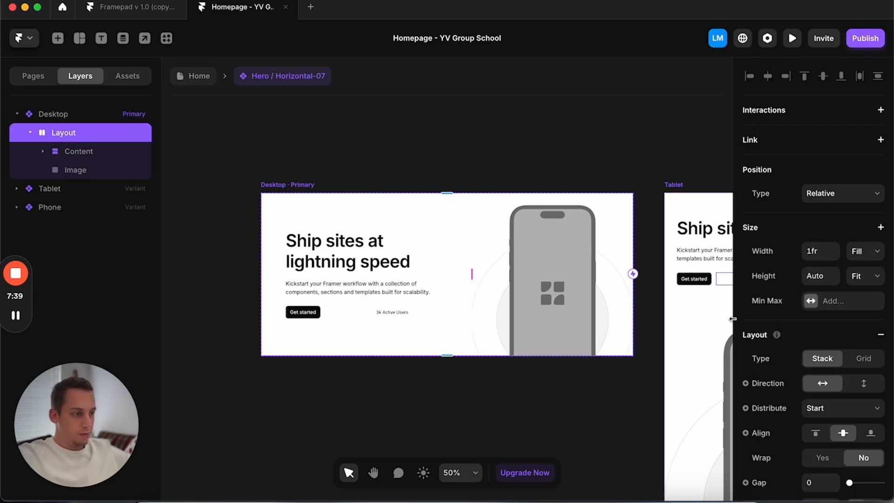
{"action": "scroll", "coordinate": [852, 418], "scroll_direction": "down", "scroll_amount": 3}
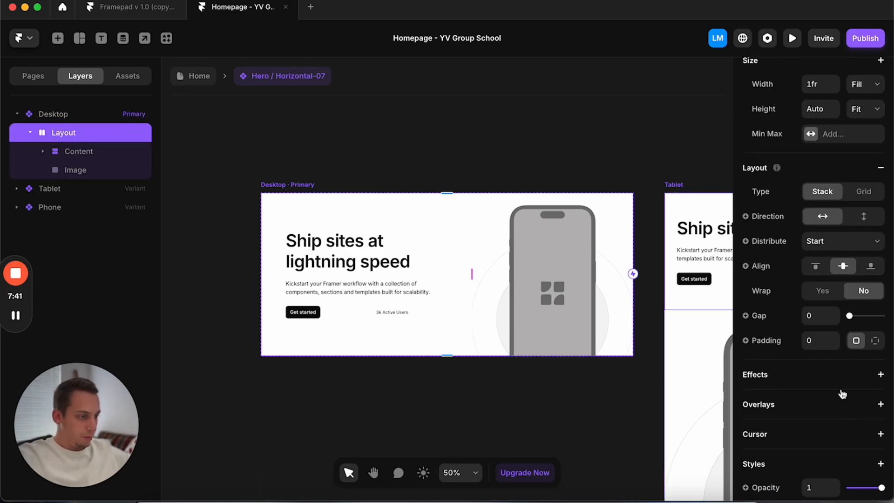
{"action": "left_click", "coordinate": [877, 340]}
{"action": "type", "text": "60"}
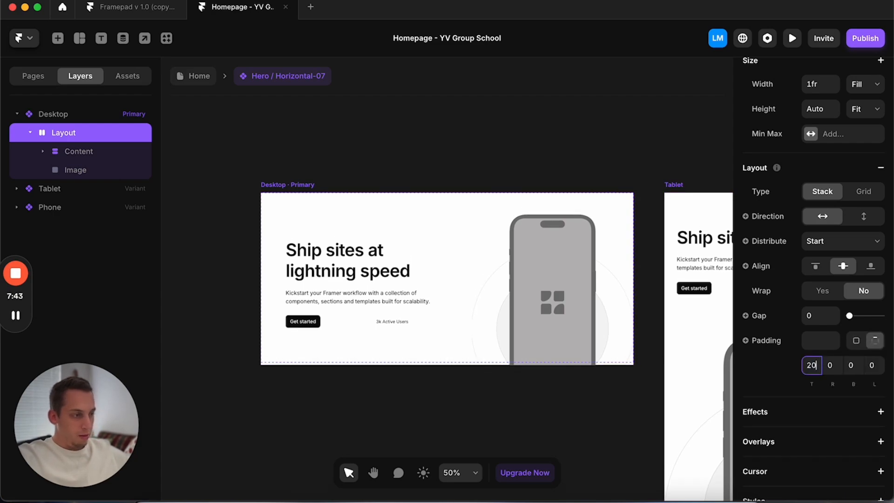
{"action": "left_click", "coordinate": [649, 304]}
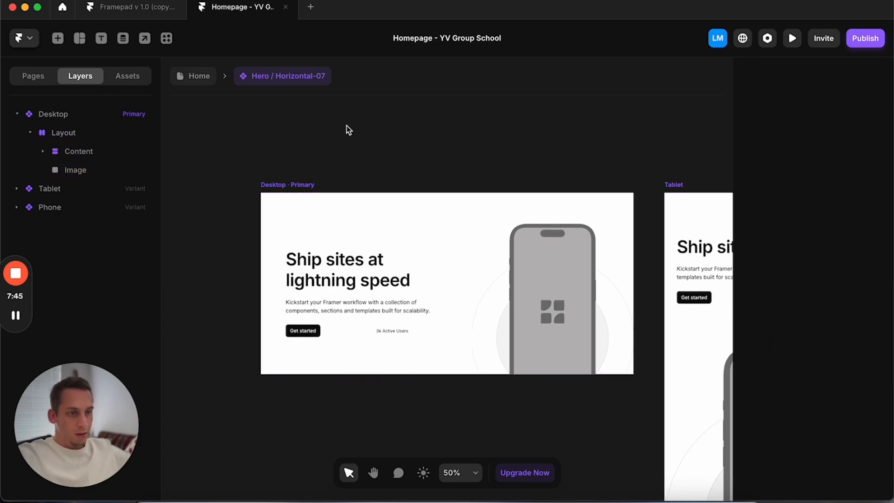
{"action": "left_click", "coordinate": [184, 79]}
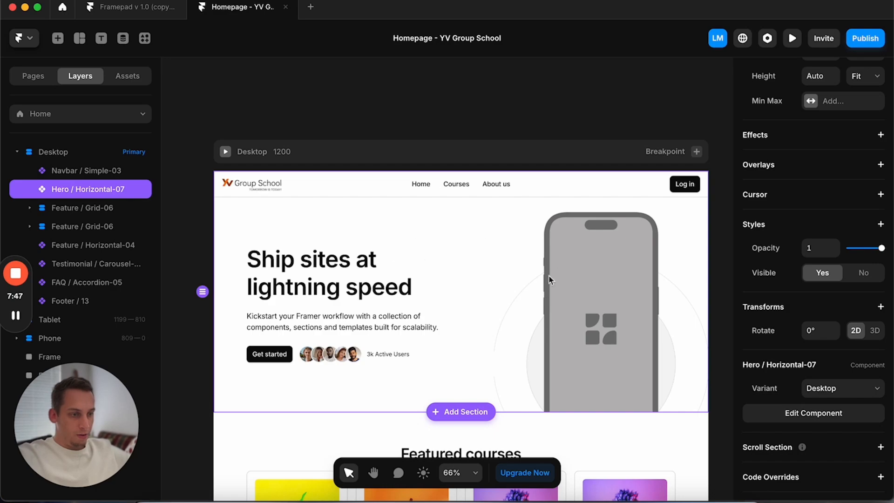
Step: Preview the Desktop homepage and examine the hero's spacing below the fixed navbar while the page scrolls
{"action": "left_click", "coordinate": [225, 152]}
{"action": "scroll", "coordinate": [315, 241], "scroll_direction": "down", "scroll_amount": 3}
{"action": "scroll", "coordinate": [317, 242], "scroll_direction": "up", "scroll_amount": 3}
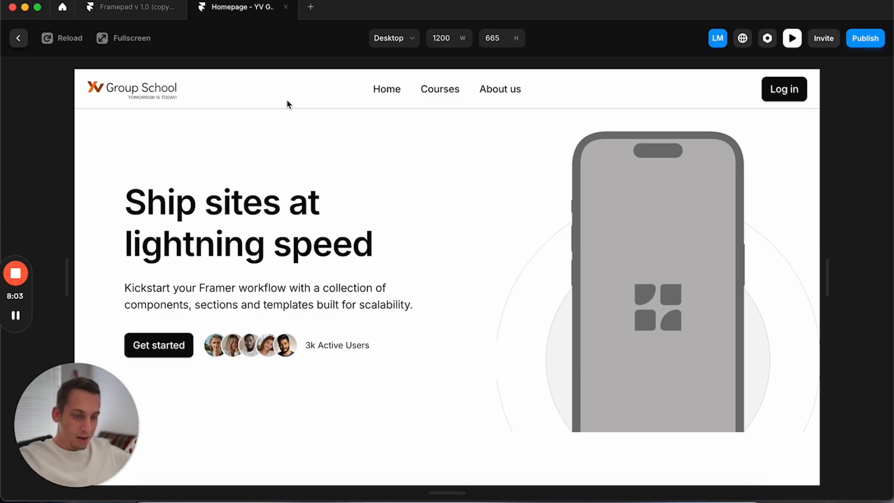
{"action": "scroll", "coordinate": [244, 253], "scroll_direction": "down", "scroll_amount": 3}
{"action": "scroll", "coordinate": [244, 254], "scroll_direction": "up", "scroll_amount": 3}
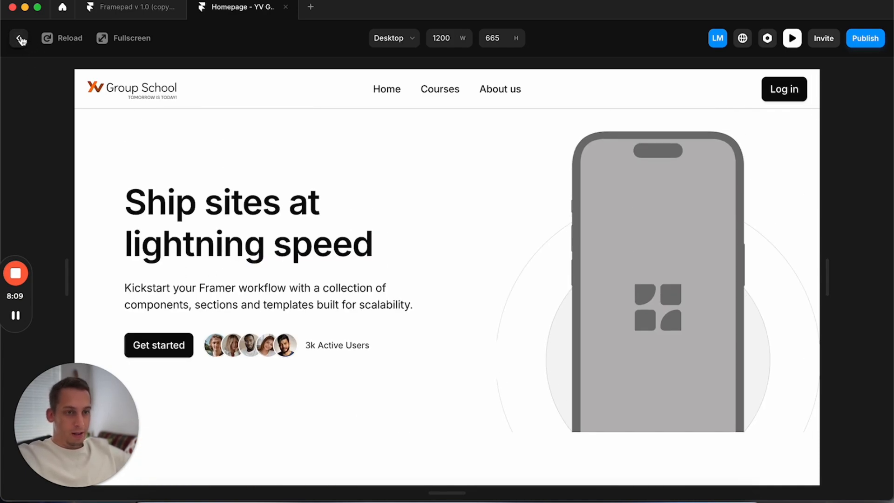
{"action": "scroll", "coordinate": [186, 155], "scroll_direction": "down", "scroll_amount": 2}
{"action": "scroll", "coordinate": [140, 190], "scroll_direction": "up", "scroll_amount": 2}
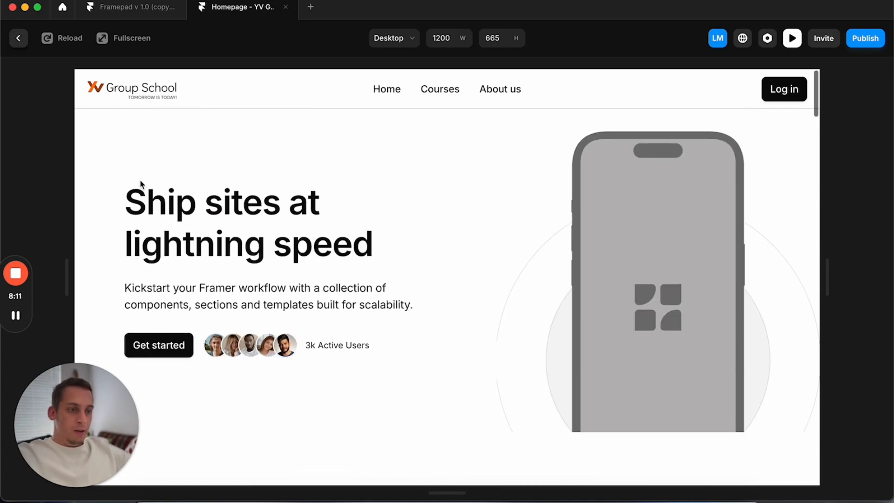
{"action": "left_click", "coordinate": [18, 37]}
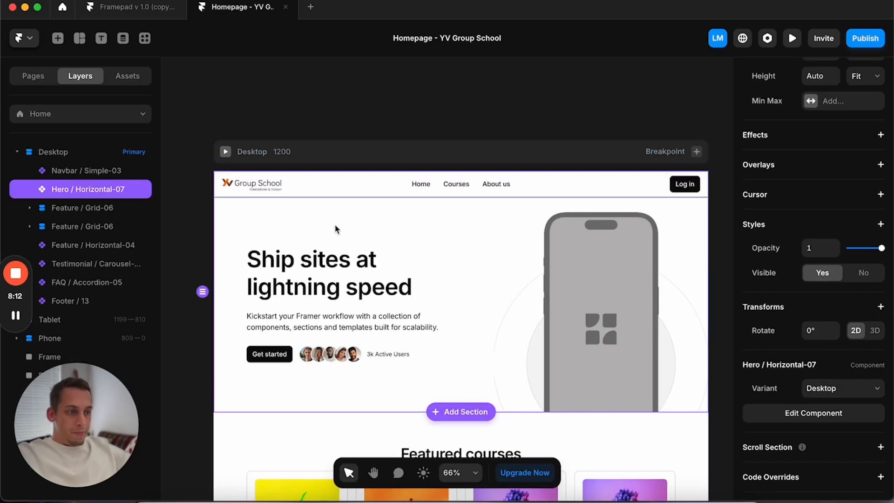
Step: Examine the heading, description and Get started button layers inside the Hero / Horizontal-07 component, then return to Home
{"action": "double_click", "coordinate": [400, 292]}
{"action": "left_click", "coordinate": [318, 289]}
{"action": "left_click", "coordinate": [348, 322]}
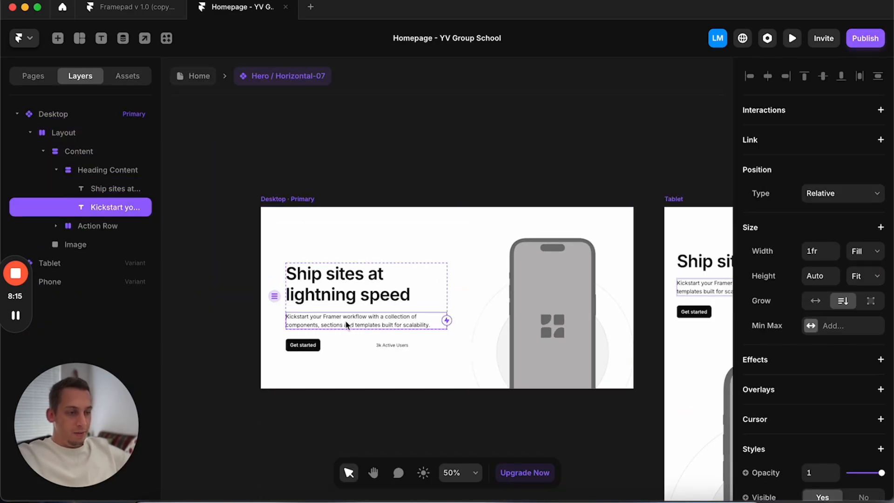
{"action": "left_click", "coordinate": [304, 348]}
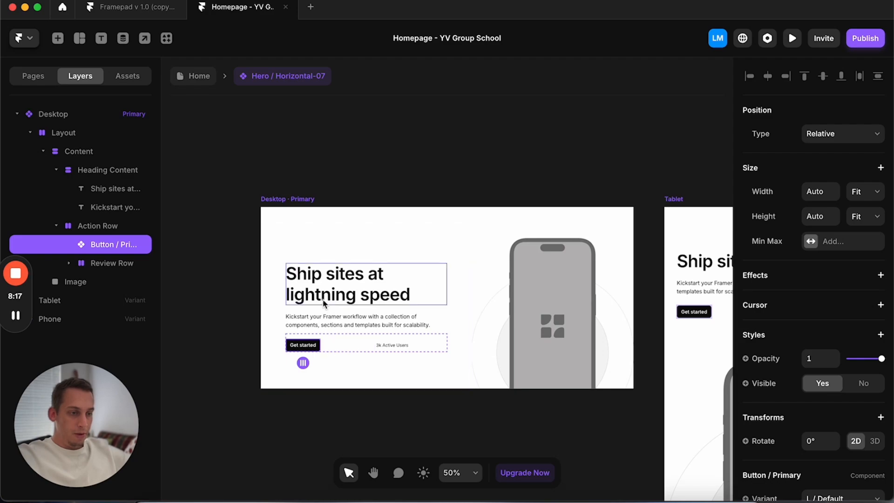
{"action": "left_click", "coordinate": [187, 74]}
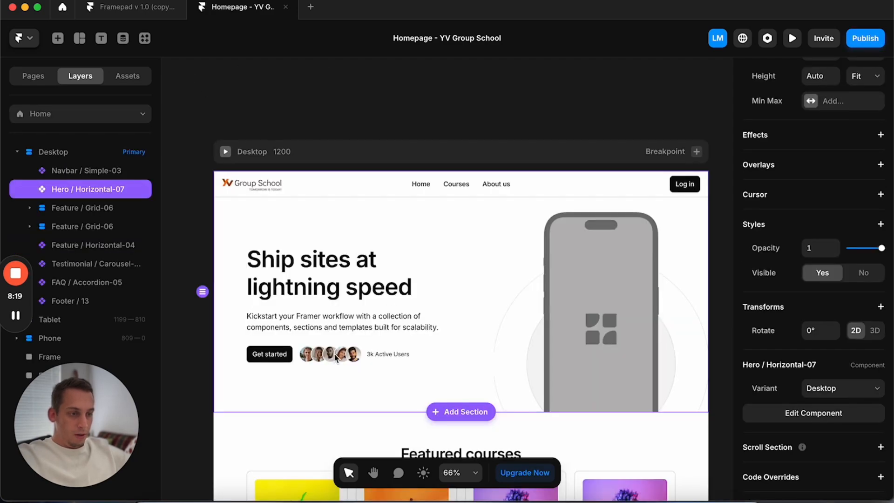
Step: Unlink the Avatar / Group component in the hero's Review Row from its source project, replacing all instances
{"action": "double_click", "coordinate": [336, 357]}
{"action": "double_click", "coordinate": [353, 345]}
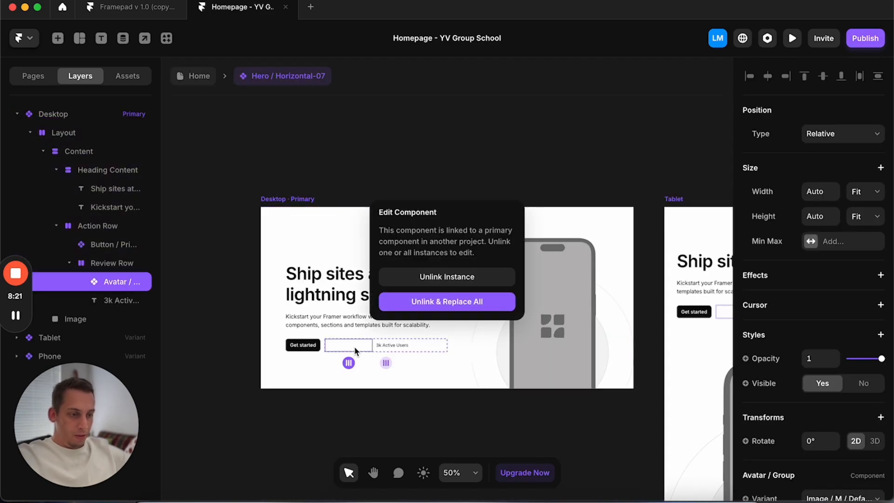
{"action": "left_click", "coordinate": [427, 305]}
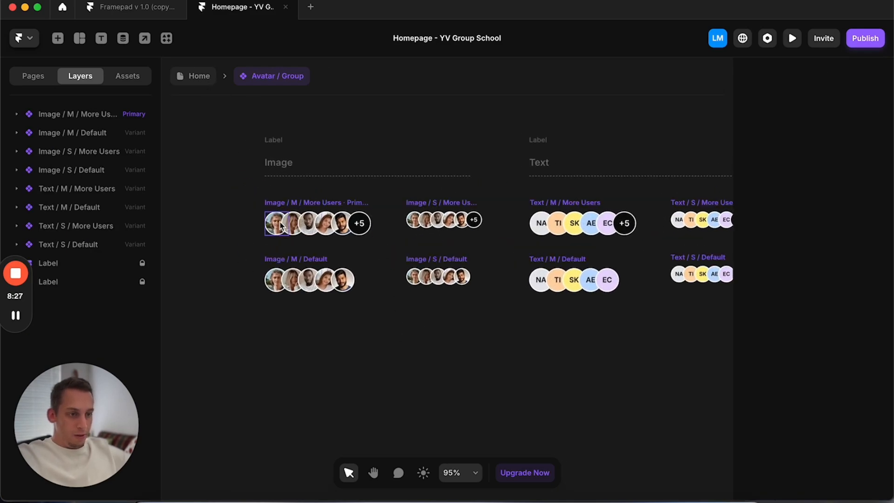
Step: Inspect the first Avatar / Single's image settings in the primary Image / M / More Users variant, then return to Home
{"action": "left_click", "coordinate": [280, 227]}
{"action": "scroll", "coordinate": [810, 387], "scroll_direction": "down", "scroll_amount": 5}
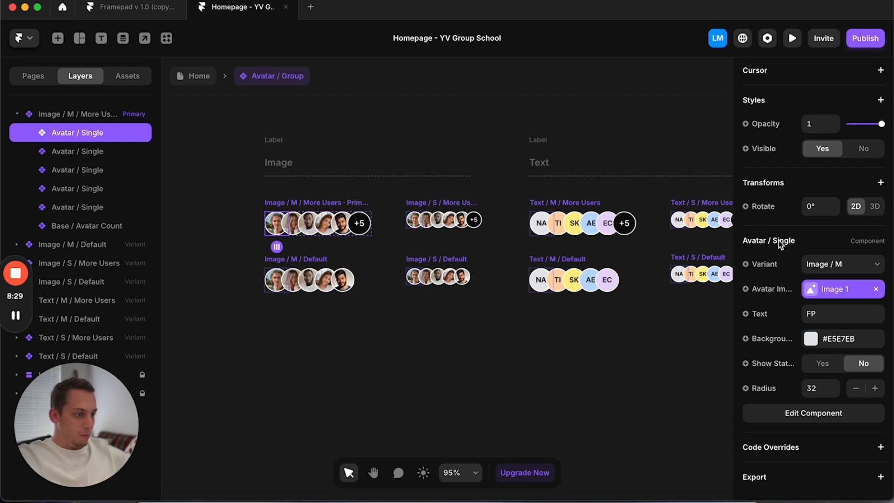
{"action": "left_click", "coordinate": [192, 76]}
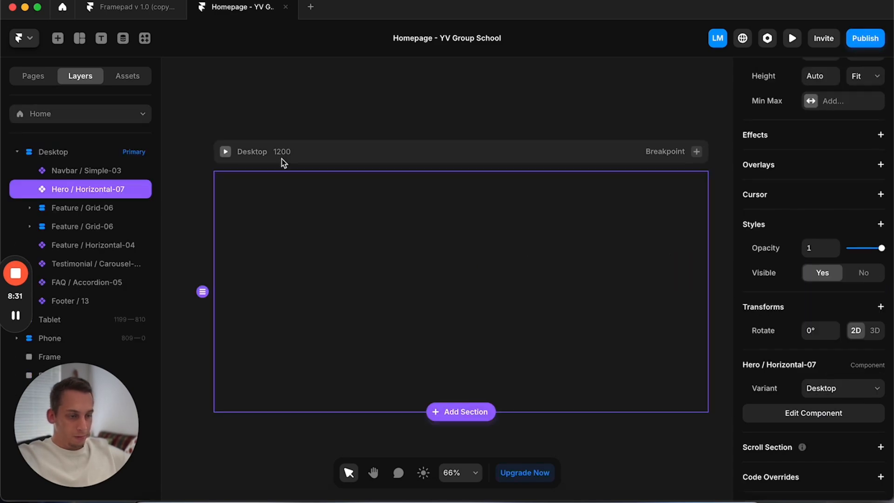
Step: Open the Hero / Horizontal-07 component and examine the image settings of the Avatar / Group in its Review Row
{"action": "double_click", "coordinate": [332, 364]}
{"action": "left_click", "coordinate": [345, 347]}
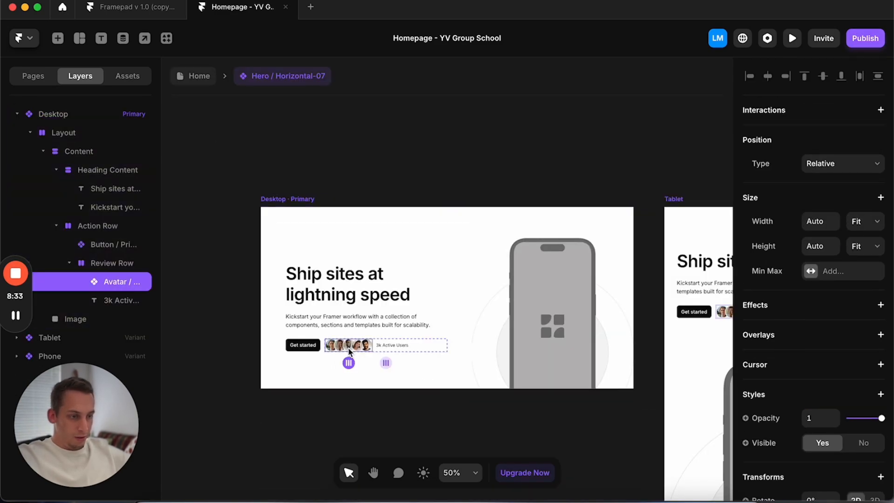
{"action": "scroll", "coordinate": [824, 401], "scroll_direction": "down", "scroll_amount": 10}
{"action": "scroll", "coordinate": [819, 172], "scroll_direction": "up", "scroll_amount": 5}
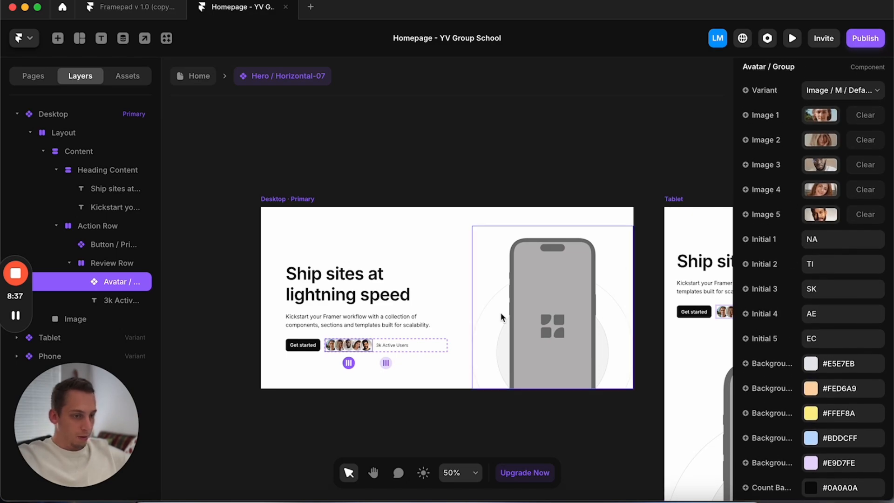
{"action": "scroll", "coordinate": [358, 378], "scroll_direction": "up", "scroll_amount": 6}
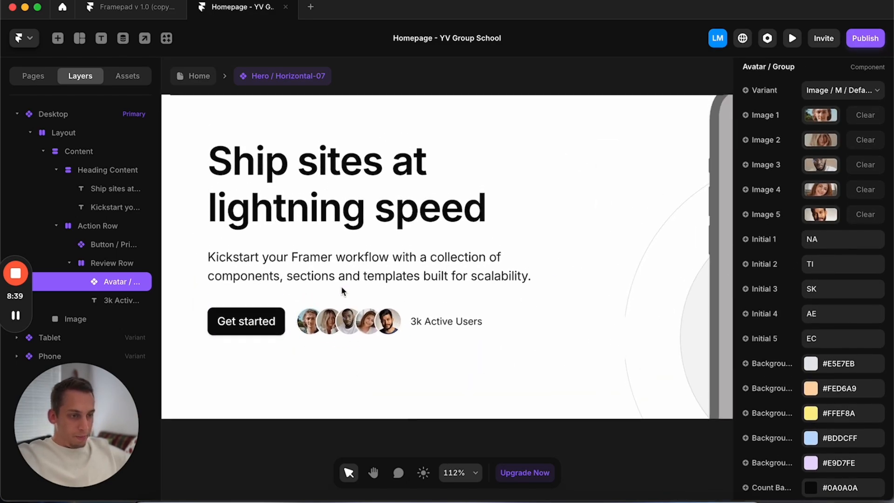
Step: Change the review text beside the avatars to "50+ Active Users" in the primary Desktop variant
{"action": "left_click", "coordinate": [417, 327]}
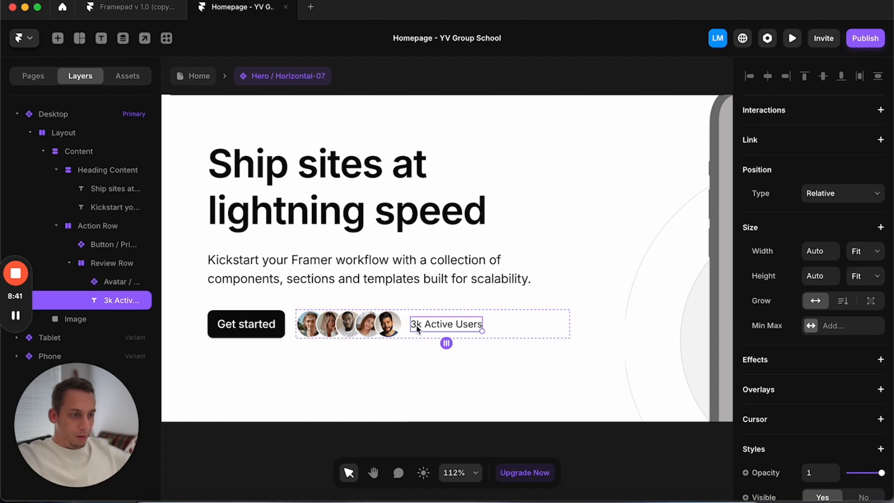
{"action": "double_click", "coordinate": [421, 325]}
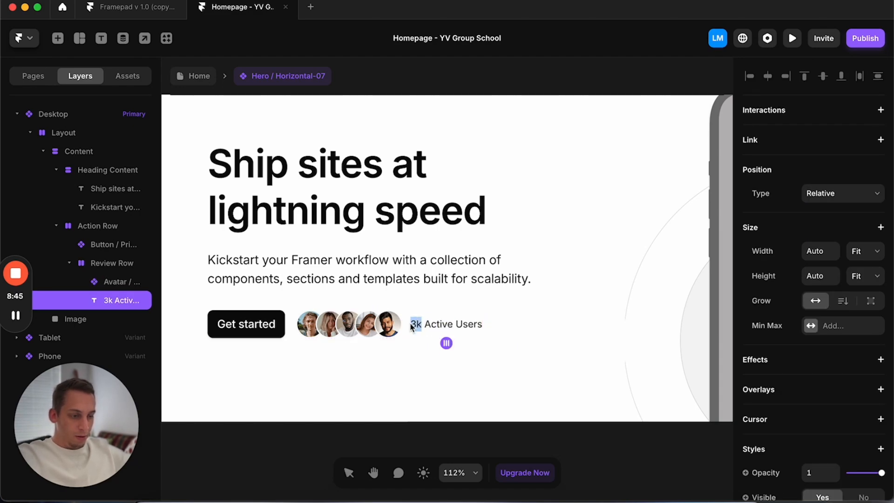
{"action": "type", "text": "50+"}
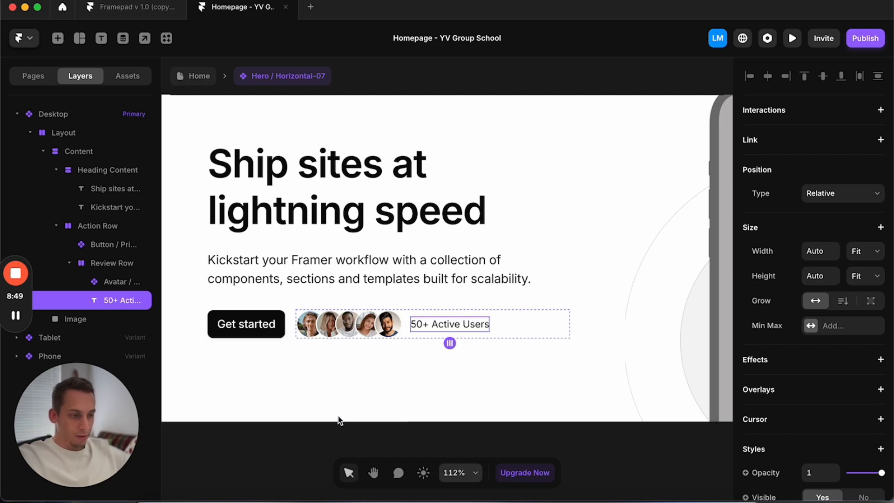
{"action": "left_click", "coordinate": [335, 428]}
Step: Examine the hero's avatar group, phone image, heading and description layers in the primary Desktop variant
{"action": "scroll", "coordinate": [335, 428], "scroll_direction": "left", "scroll_amount": 2}
{"action": "left_click", "coordinate": [370, 321]}
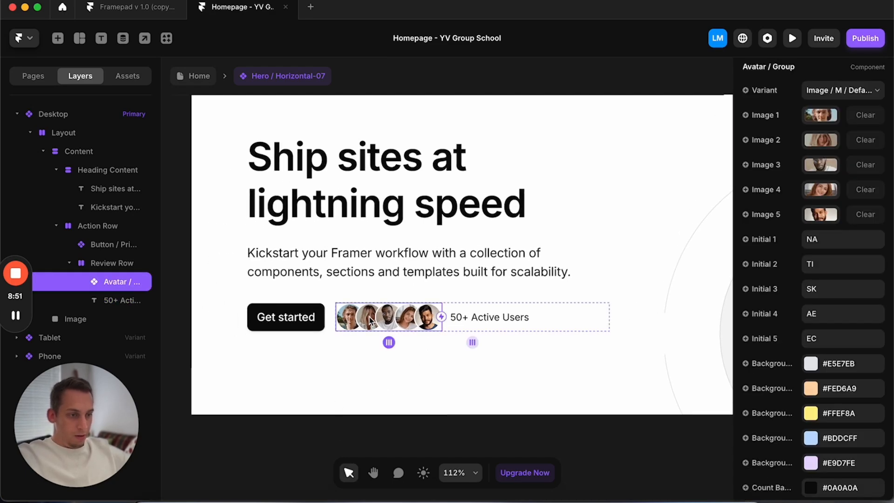
{"action": "scroll", "coordinate": [370, 320], "scroll_direction": "down", "scroll_amount": 5}
{"action": "left_click", "coordinate": [233, 314]}
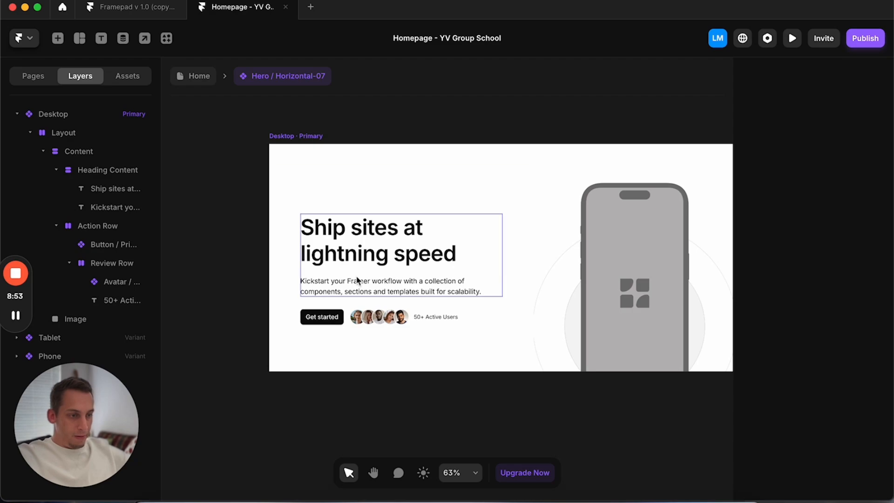
{"action": "left_click", "coordinate": [581, 269]}
{"action": "scroll", "coordinate": [581, 269], "scroll_direction": "right", "scroll_amount": 3}
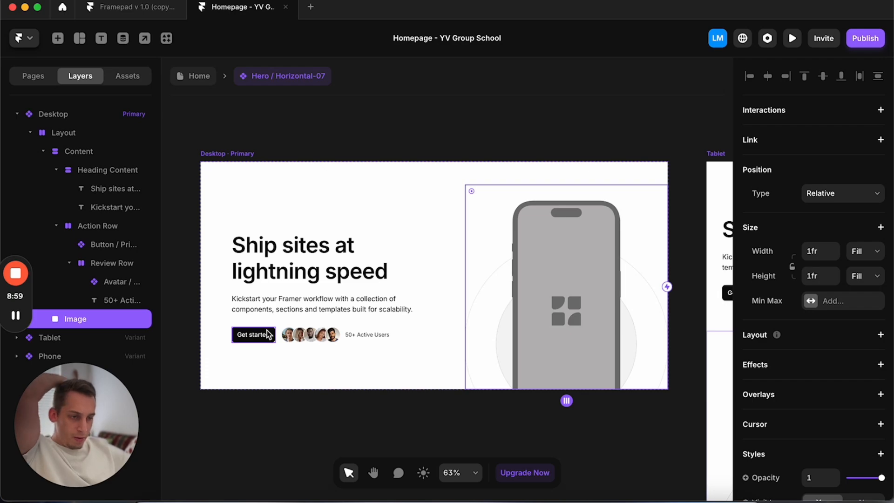
{"action": "left_click", "coordinate": [323, 262]}
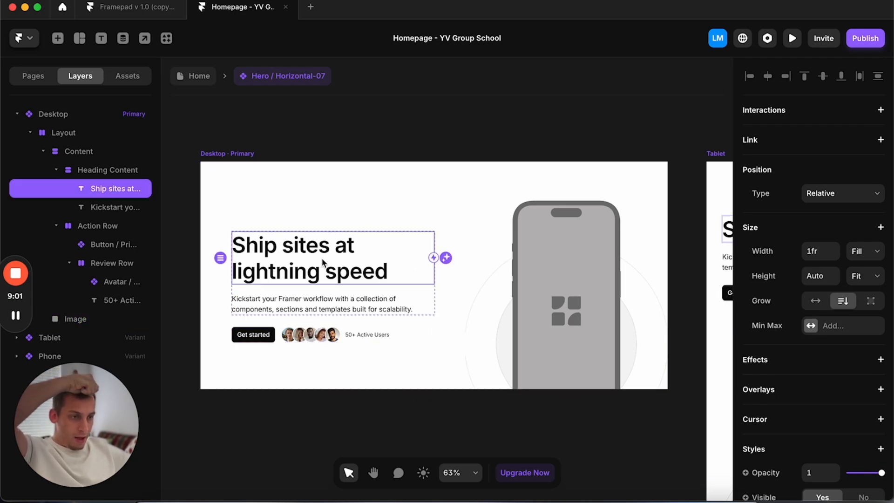
{"action": "scroll", "coordinate": [787, 331], "scroll_direction": "down", "scroll_amount": 2}
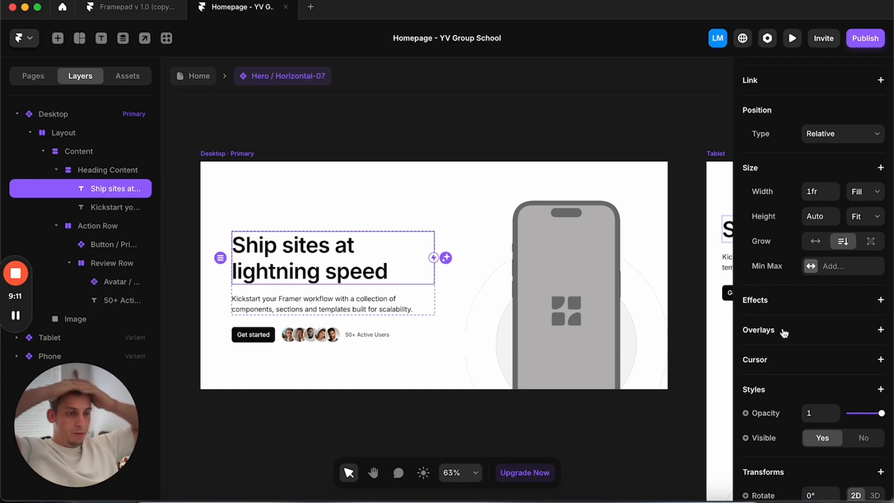
{"action": "left_click", "coordinate": [311, 305]}
{"action": "left_click", "coordinate": [311, 275]}
{"action": "left_click", "coordinate": [310, 298]}
Step: Apply the Heading 1 text style to the hero heading "Ship sites at lightning speed"
{"action": "left_click", "coordinate": [312, 281]}
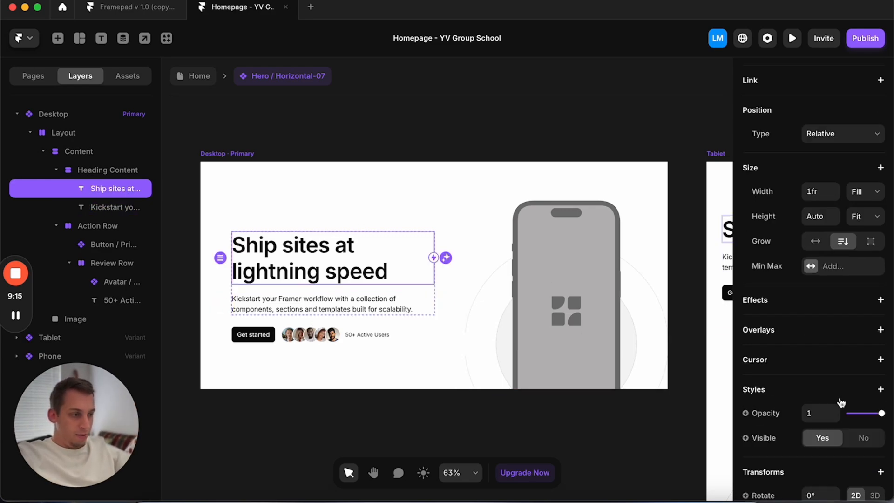
{"action": "scroll", "coordinate": [813, 390], "scroll_direction": "down", "scroll_amount": 6}
{"action": "left_click", "coordinate": [810, 258]}
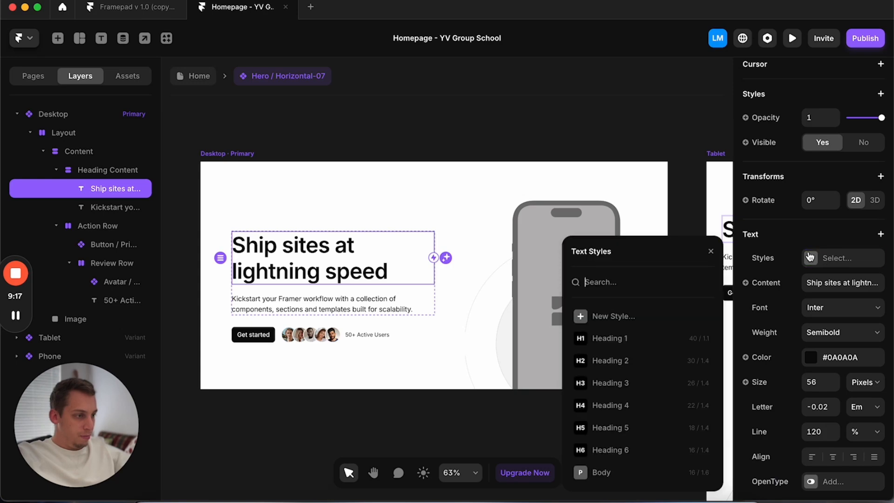
{"action": "left_click", "coordinate": [639, 343]}
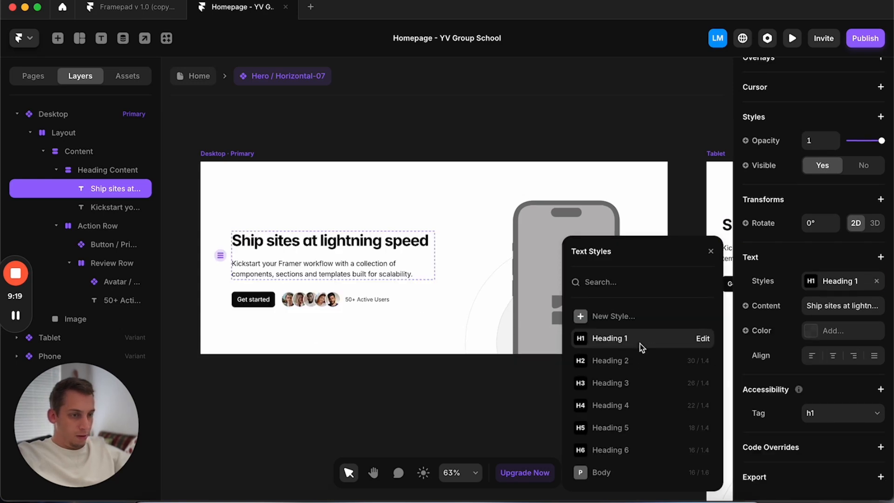
Step: Edit the Heading 1 text style and set its font size to 56
{"action": "left_click", "coordinate": [702, 340]}
{"action": "scroll", "coordinate": [613, 326], "scroll_direction": "down", "scroll_amount": 3}
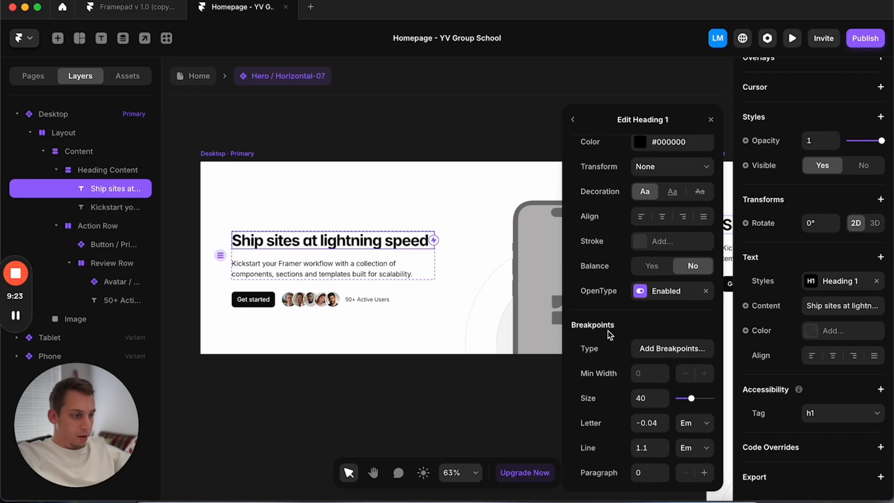
{"action": "left_click", "coordinate": [647, 397]}
{"action": "type", "text": "50"}
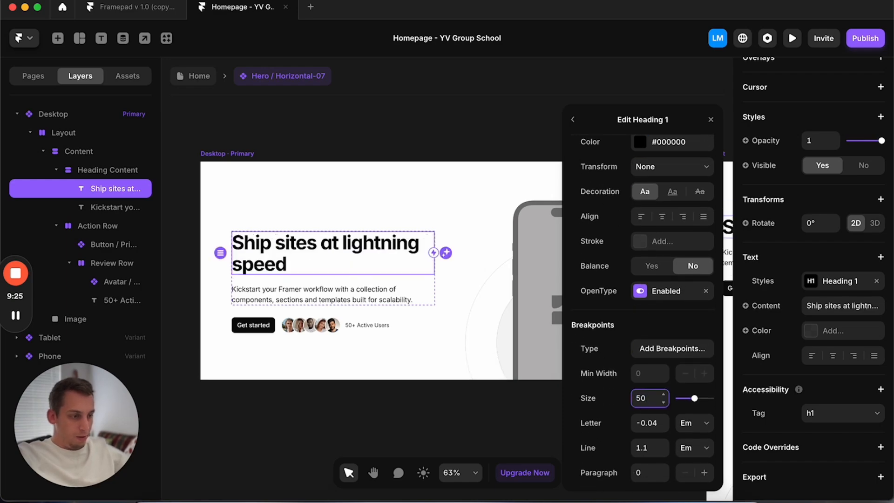
{"action": "key", "text": "Up"}
{"action": "key", "text": "Up"}
{"action": "key", "text": "Up"}
{"action": "key", "text": "Up"}
{"action": "key", "text": "Up"}
{"action": "key", "text": "Up"}
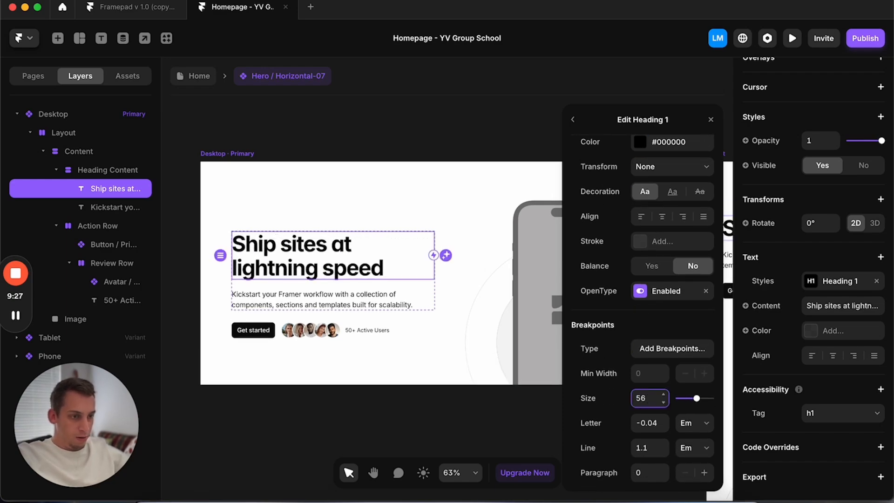
{"action": "scroll", "coordinate": [627, 225], "scroll_direction": "up", "scroll_amount": 3}
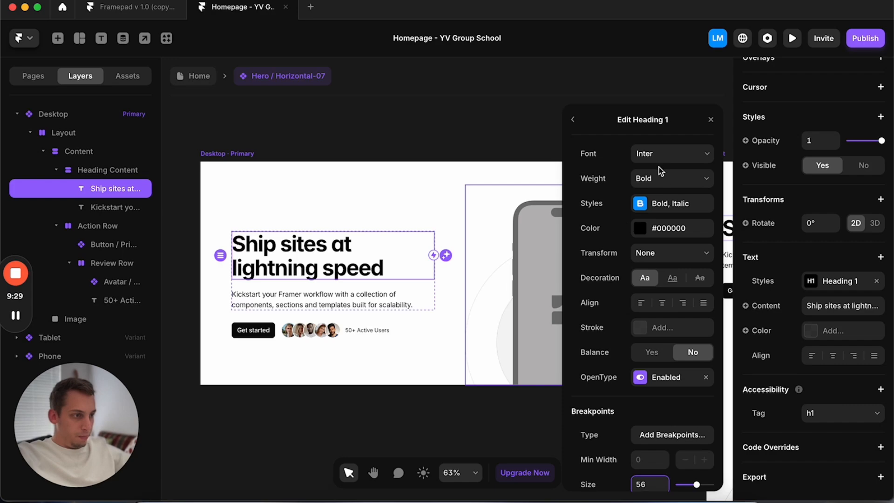
{"action": "left_click", "coordinate": [459, 130]}
Step: Apply the Body text style to the hero's description paragraph
{"action": "left_click", "coordinate": [321, 298]}
{"action": "scroll", "coordinate": [810, 305], "scroll_direction": "down", "scroll_amount": 10}
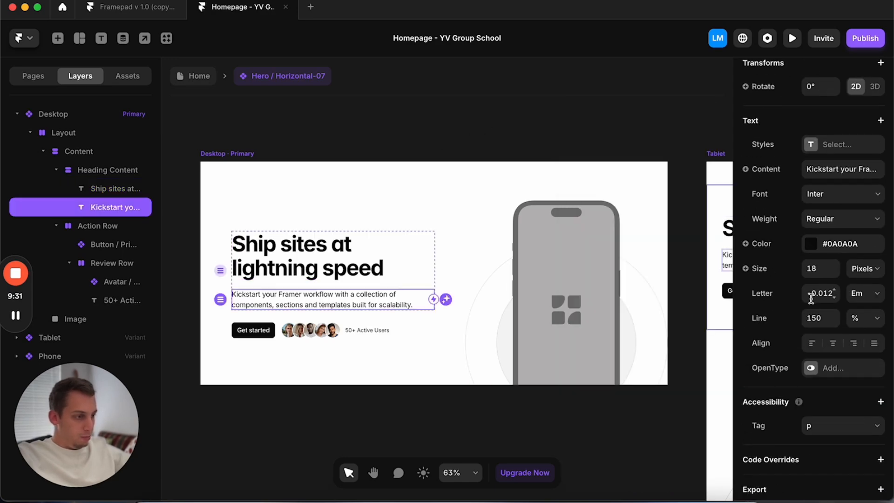
{"action": "left_click", "coordinate": [808, 143]}
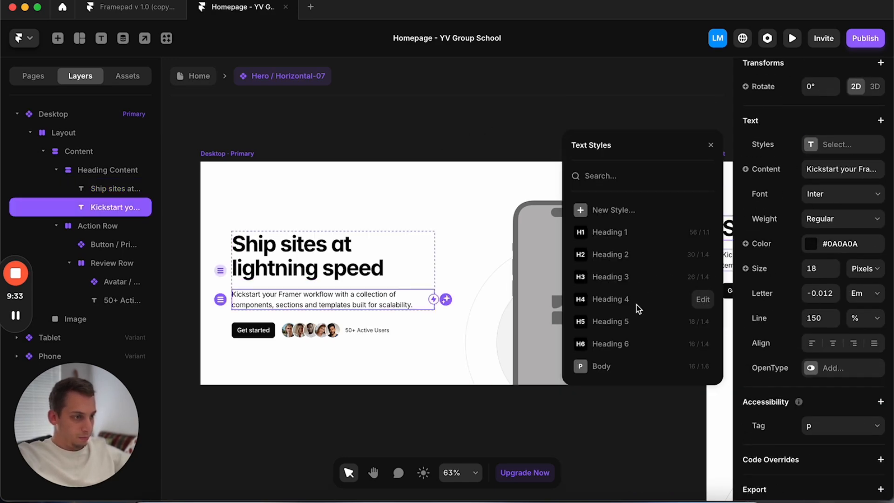
{"action": "left_click", "coordinate": [632, 375]}
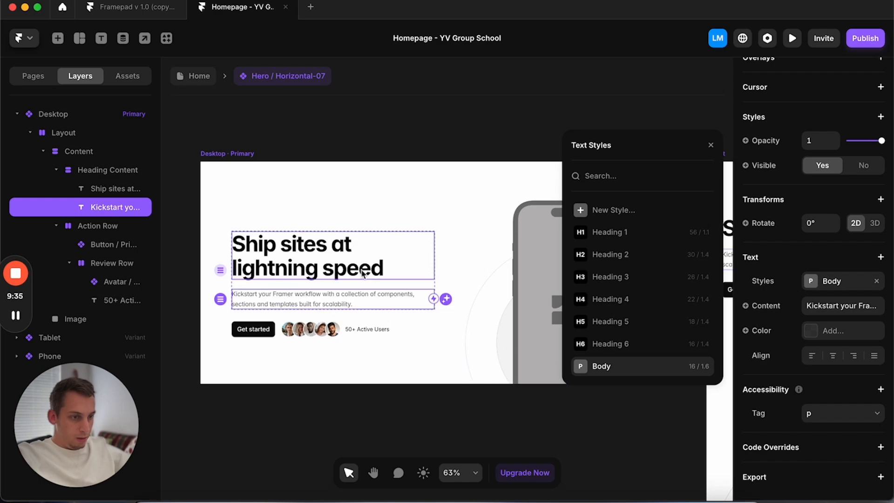
Step: Set the gap of the hero's Heading Content stack to 12
{"action": "left_click", "coordinate": [390, 283]}
{"action": "scroll", "coordinate": [746, 387], "scroll_direction": "down", "scroll_amount": 2}
{"action": "left_click", "coordinate": [817, 442]}
{"action": "type", "text": "14"}
{"action": "key", "text": "BackSpace"}
{"action": "type", "text": "2"}
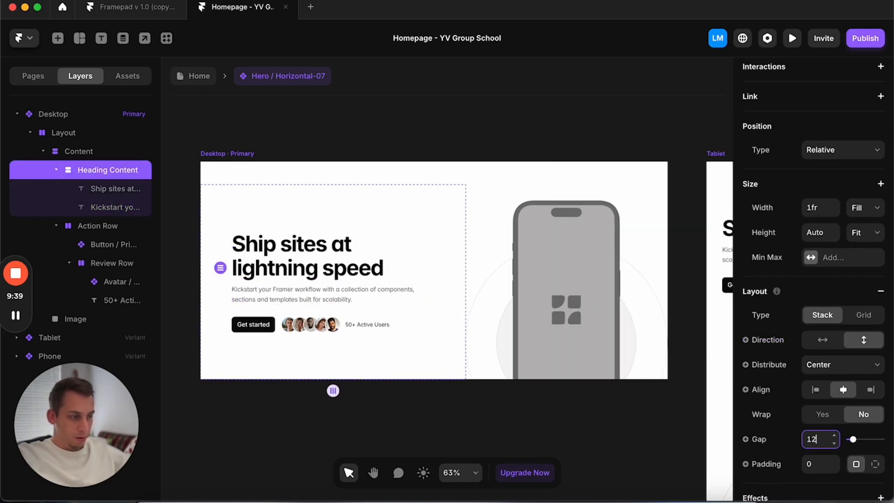
{"action": "left_click", "coordinate": [441, 423]}
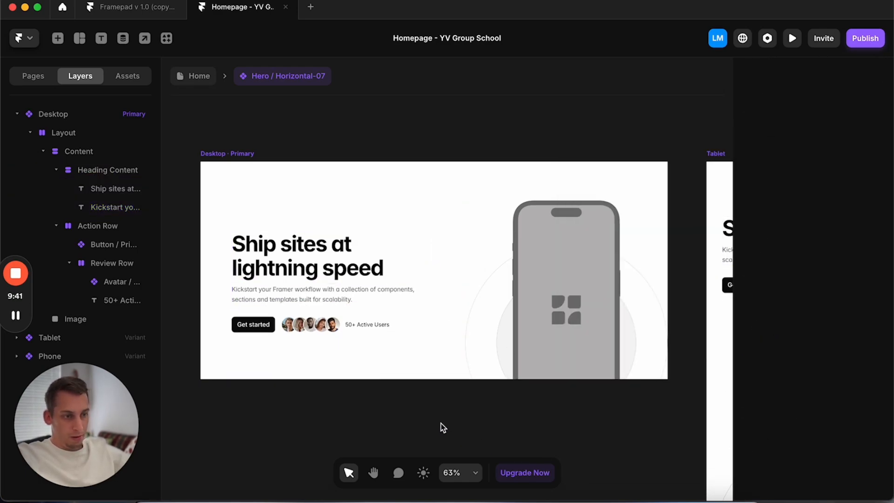
{"action": "left_click", "coordinate": [365, 327]}
{"action": "scroll", "coordinate": [814, 385], "scroll_direction": "down", "scroll_amount": 10}
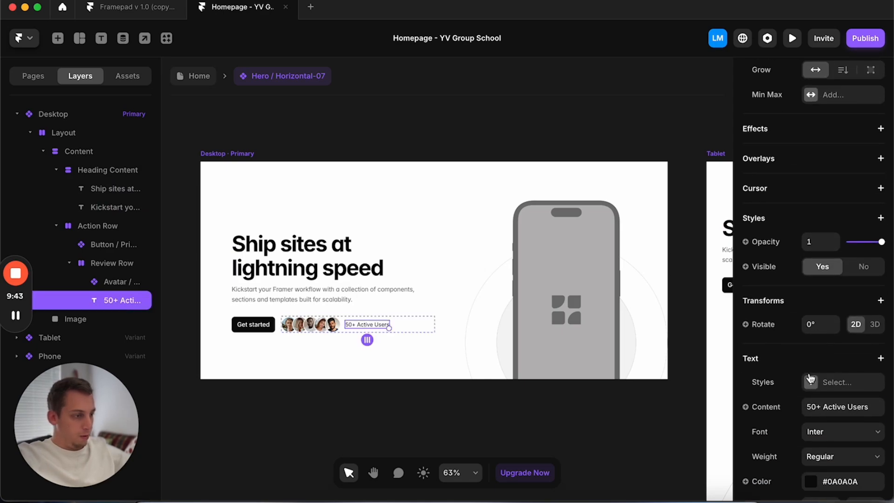
{"action": "left_click", "coordinate": [811, 382]}
{"action": "left_click", "coordinate": [454, 429]}
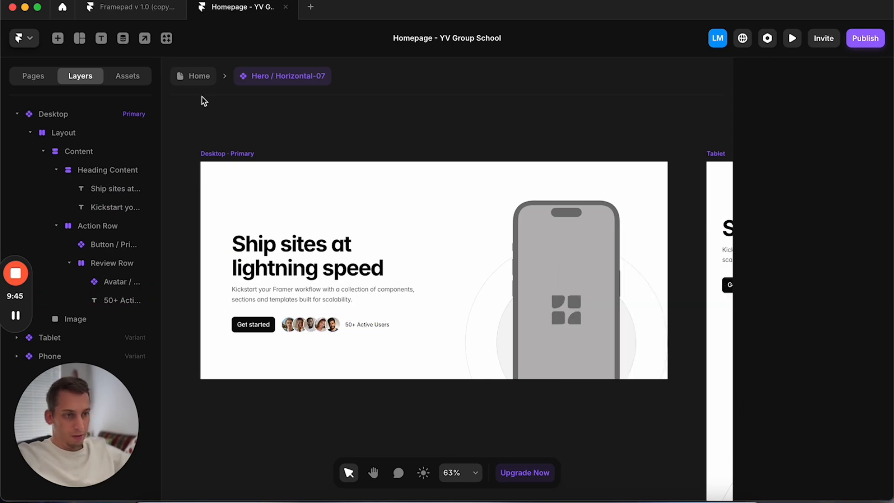
Step: Open the Navbar / Simple-03 component from Home and apply the Body text style to the Home, Courses and About us links
{"action": "left_click", "coordinate": [197, 76]}
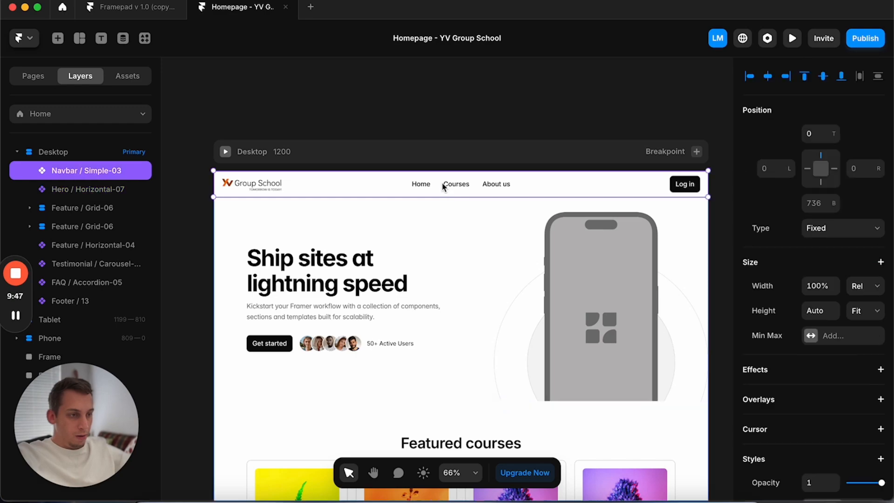
{"action": "double_click", "coordinate": [443, 187]}
{"action": "left_click", "coordinate": [416, 298]}
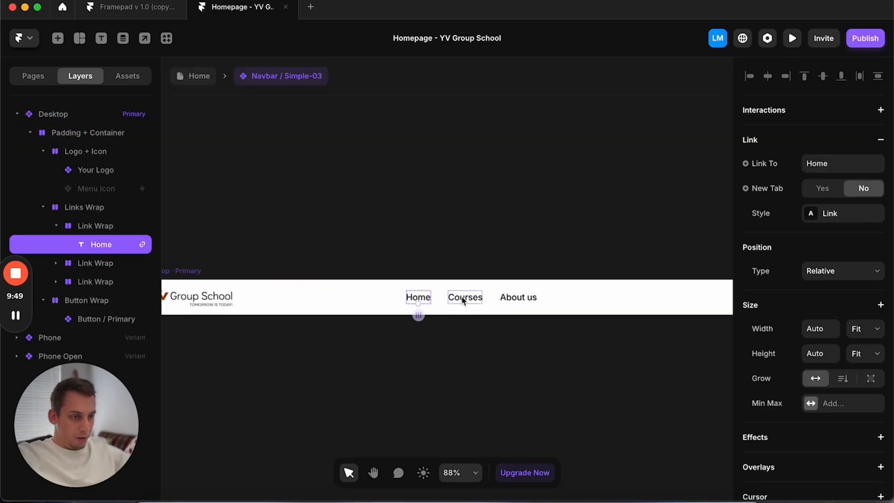
{"action": "left_click", "coordinate": [462, 300], "text": "shift"}
{"action": "left_click", "coordinate": [516, 300], "text": "shift"}
{"action": "scroll", "coordinate": [801, 358], "scroll_direction": "down", "scroll_amount": 5}
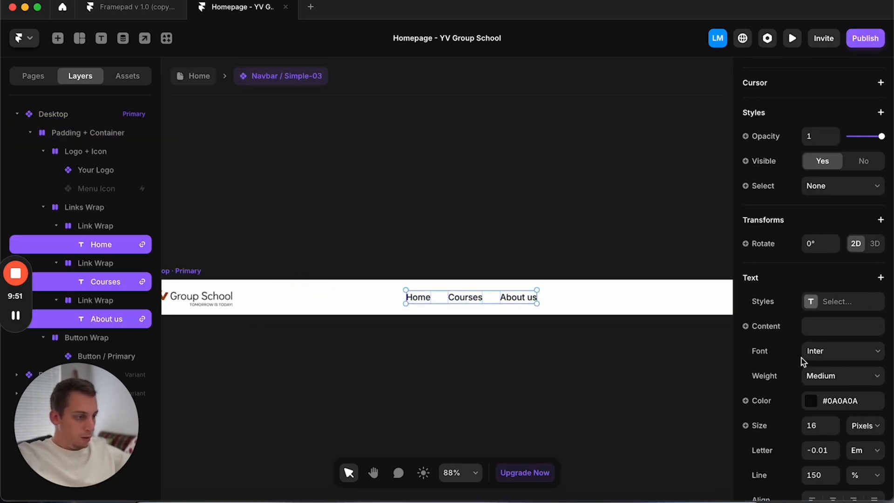
{"action": "left_click", "coordinate": [812, 310]}
{"action": "left_click", "coordinate": [600, 471]}
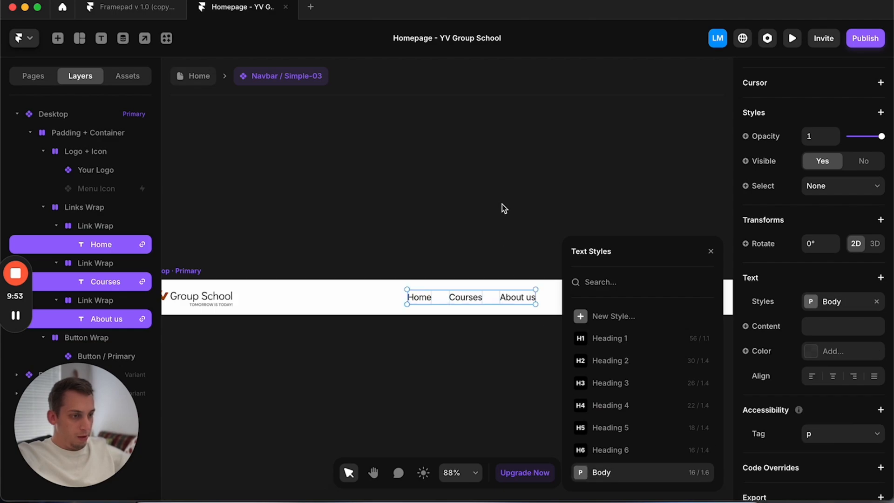
Step: Review the restyled links and the Log in button in the navbar component, then return to Home
{"action": "left_click", "coordinate": [502, 204]}
{"action": "scroll", "coordinate": [501, 204], "scroll_direction": "right", "scroll_amount": 6}
{"action": "left_click", "coordinate": [489, 278]}
{"action": "left_click", "coordinate": [364, 199]}
{"action": "scroll", "coordinate": [364, 200], "scroll_direction": "left", "scroll_amount": 1}
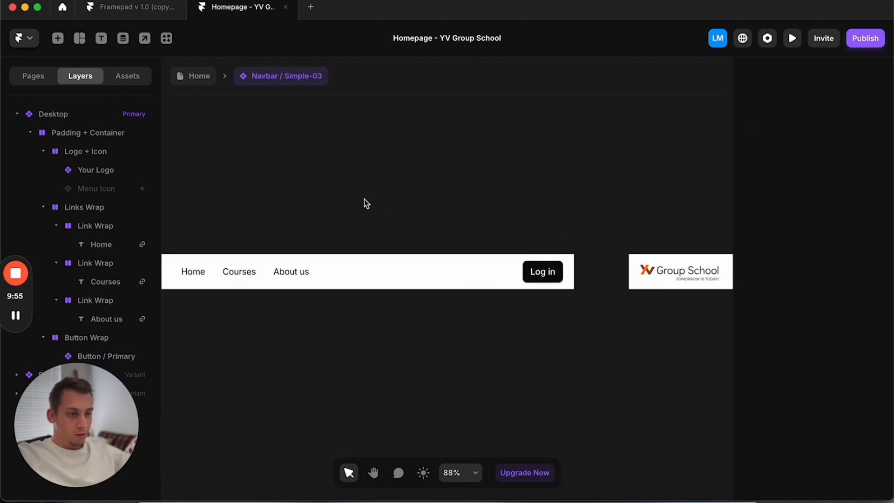
{"action": "left_click", "coordinate": [203, 78]}
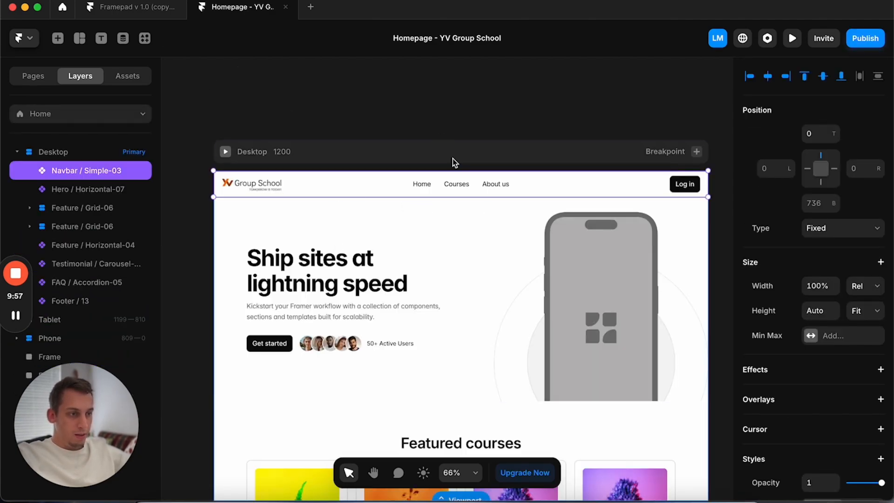
Step: Examine the project's text styles in its assets, then reopen the Hero / Horizontal-07 component from the homepage
{"action": "left_click", "coordinate": [434, 120]}
{"action": "left_click", "coordinate": [253, 281]}
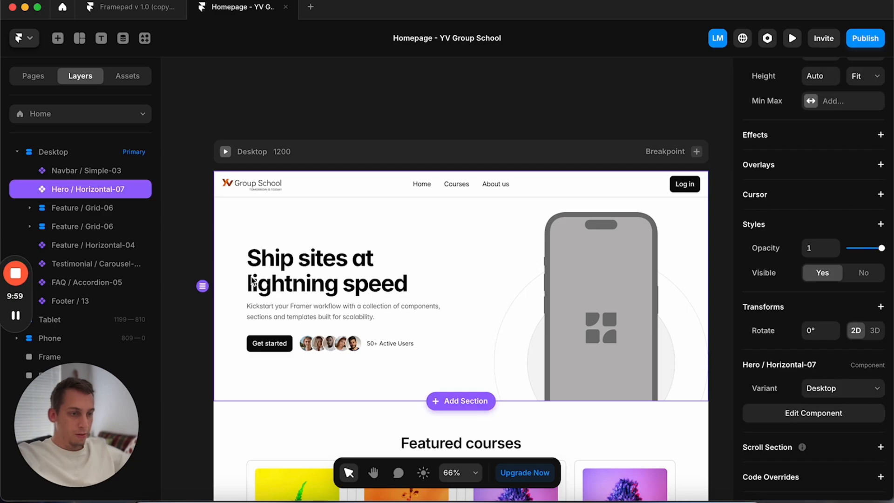
{"action": "left_click", "coordinate": [128, 76]}
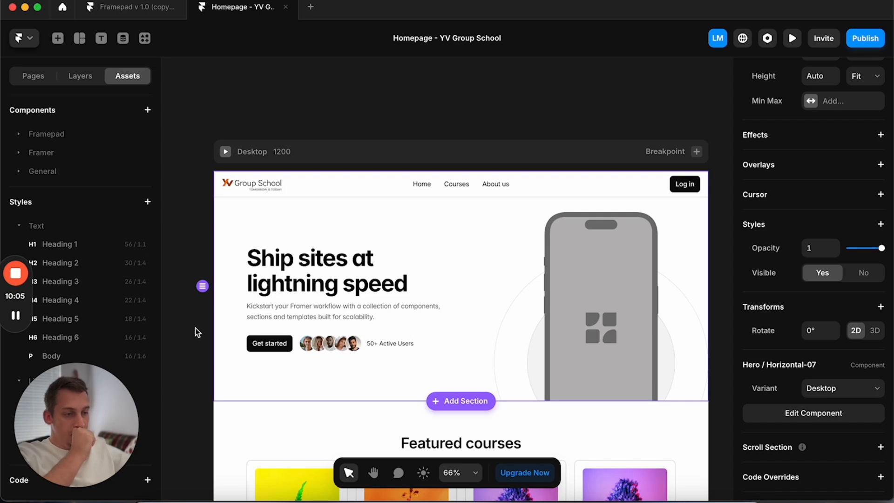
{"action": "double_click", "coordinate": [269, 260]}
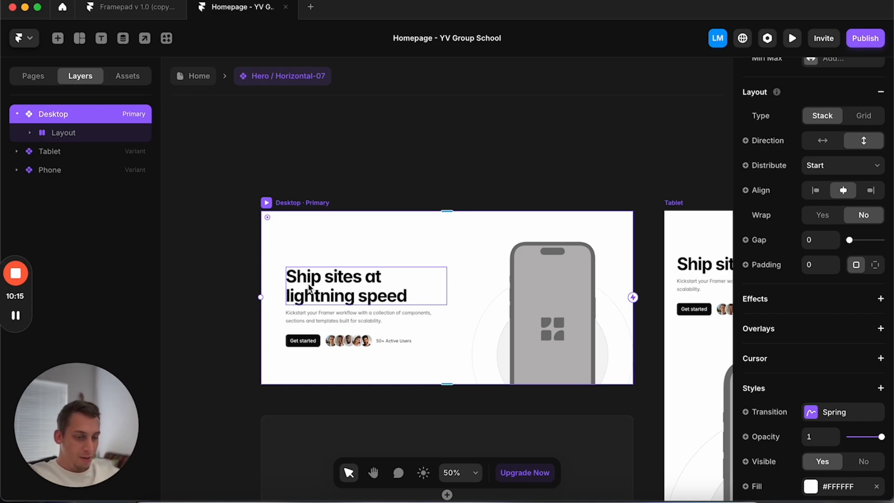
{"action": "left_click", "coordinate": [250, 276]}
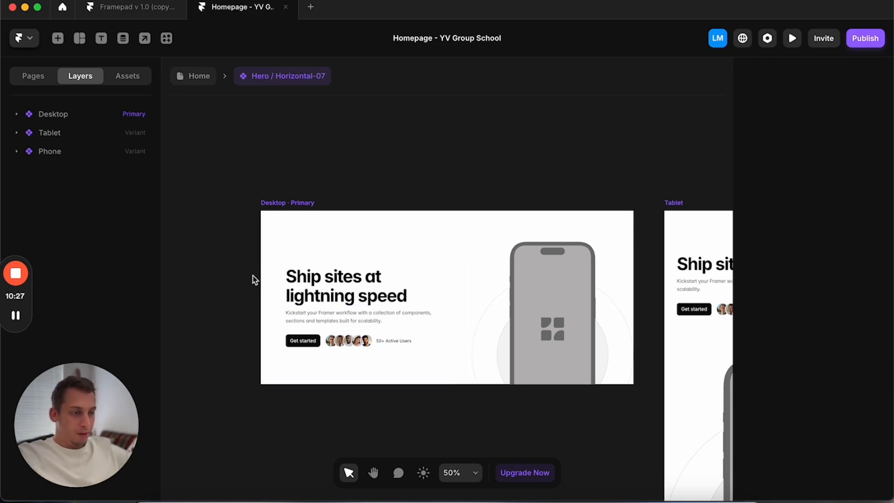
Step: Capture a screenshot of the hero's Desktop variant and attach it to a new Claude chat in Google Chrome
{"action": "left_click", "coordinate": [325, 286]}
{"action": "left_click", "coordinate": [209, 263]}
{"action": "left_click_drag", "start_coordinate": [209, 264], "coordinate": [433, 361]}
{"action": "left_click", "coordinate": [233, 296]}
{"action": "scroll", "coordinate": [234, 296], "scroll_direction": "right", "scroll_amount": 3}
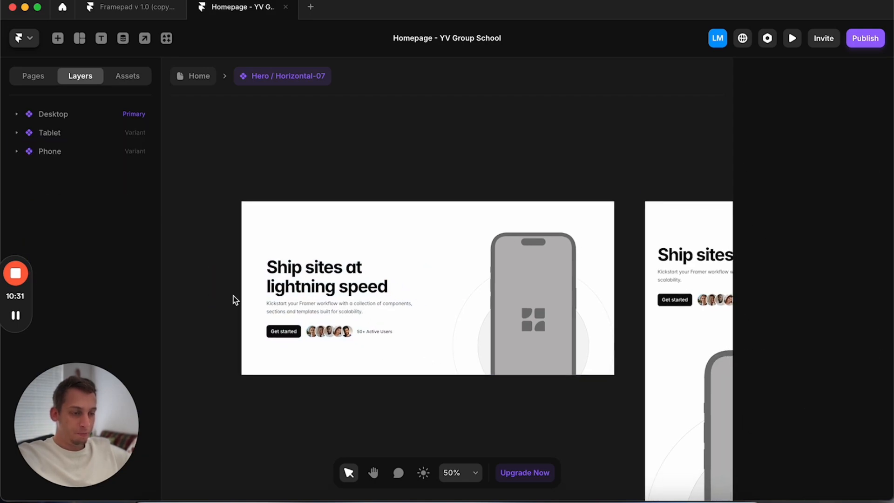
{"action": "key", "text": "f"}
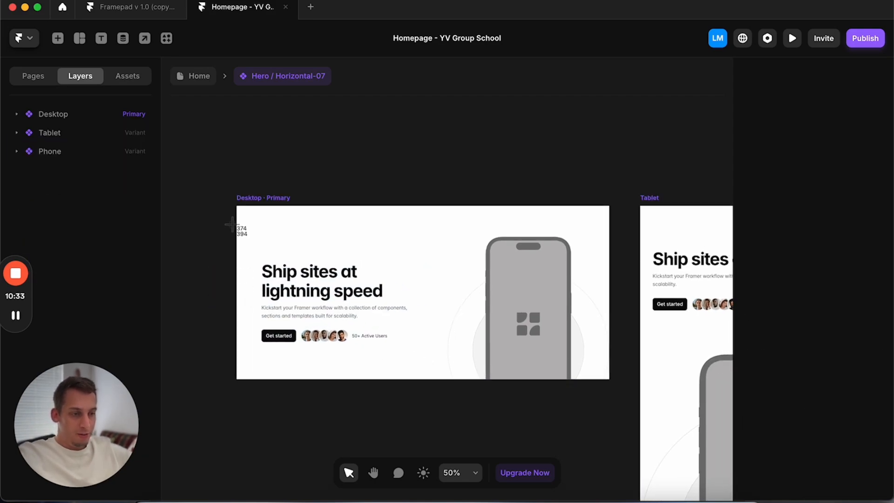
{"action": "left_click_drag", "start_coordinate": [238, 207], "coordinate": [609, 378]}
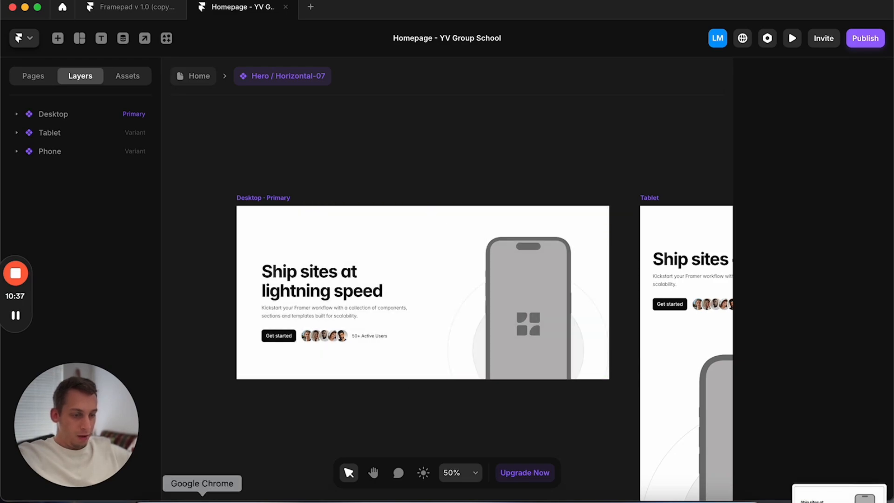
{"action": "left_click", "coordinate": [200, 496]}
{"action": "left_click_drag", "start_coordinate": [796, 484], "coordinate": [367, 291]}
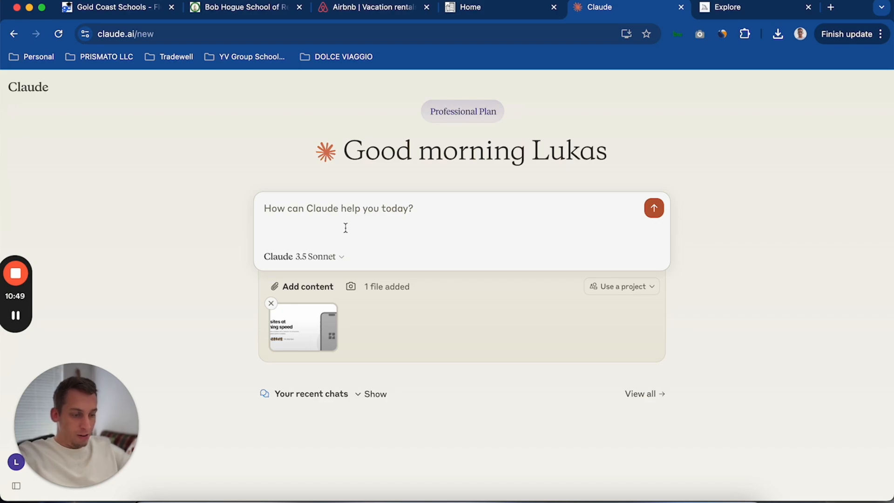
Step: Begin the prompt: "hey Claude, I am building a website for YV Group School, an online certified by the state of Florida,"
{"action": "type", "text": "hey Cluad"}
{"action": "key", "text": "BackSpace"}
{"action": "key", "text": "BackSpace"}
{"action": "key", "text": "BackSpace"}
{"action": "type", "text": "aude, I am building a website for YV Group School, an online real"}
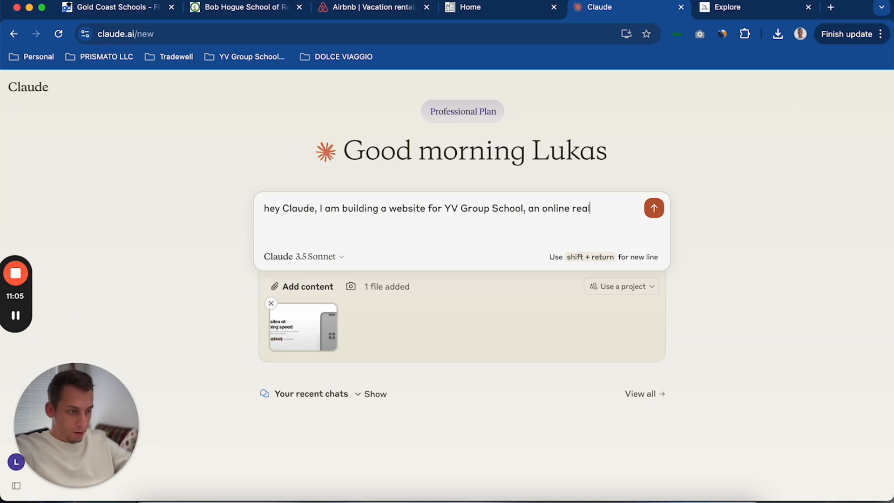
{"action": "key", "text": "BackSpace"}
{"action": "key", "text": "BackSpace"}
{"action": "key", "text": "BackSpace"}
{"action": "key", "text": "BackSpace"}
{"action": "type", "text": "cer"}
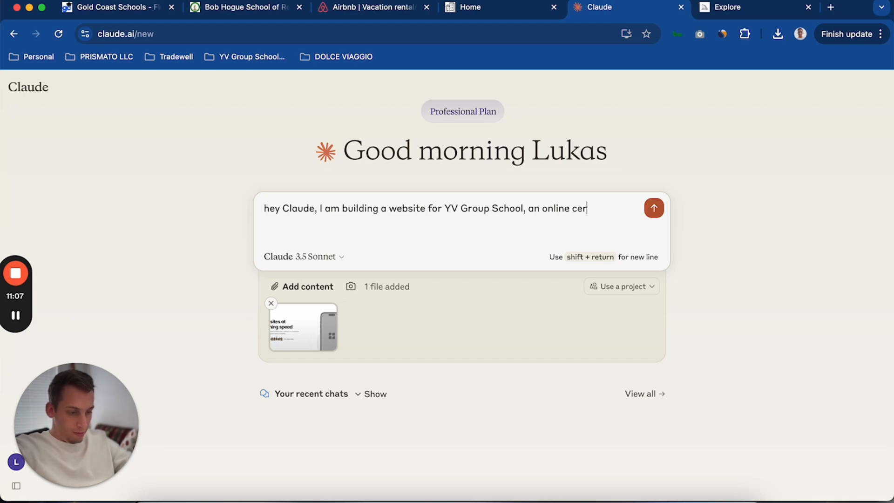
{"action": "type", "text": "tified by the state of Florida, /"}
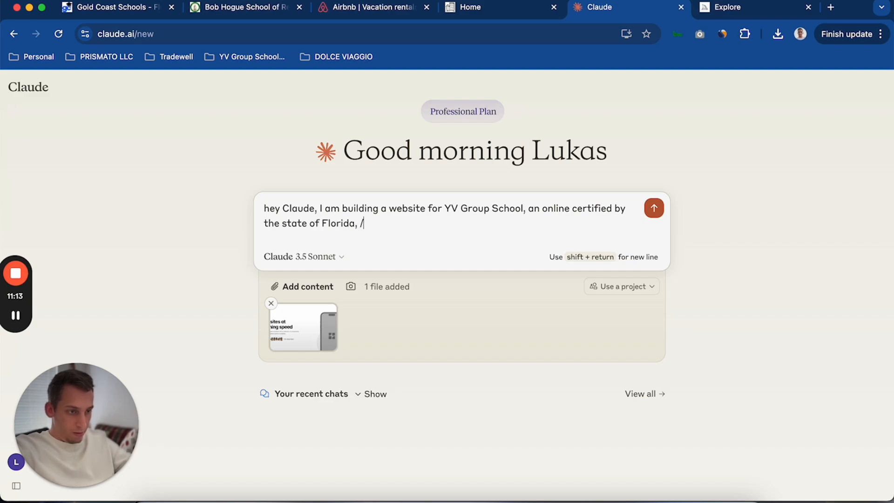
Step: Add a comma after "online" and continue the prompt with "Real Estate School that provides courses and"
{"action": "left_click", "coordinate": [569, 208]}
{"action": "type", "text": ","}
{"action": "left_click", "coordinate": [532, 221]}
{"action": "type", "text": "Real Estat"}
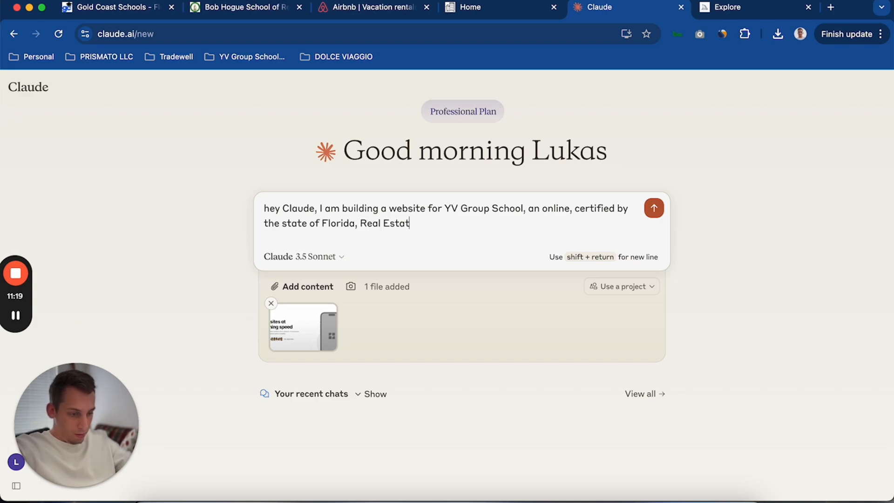
{"action": "type", "text": "e sSchool"}
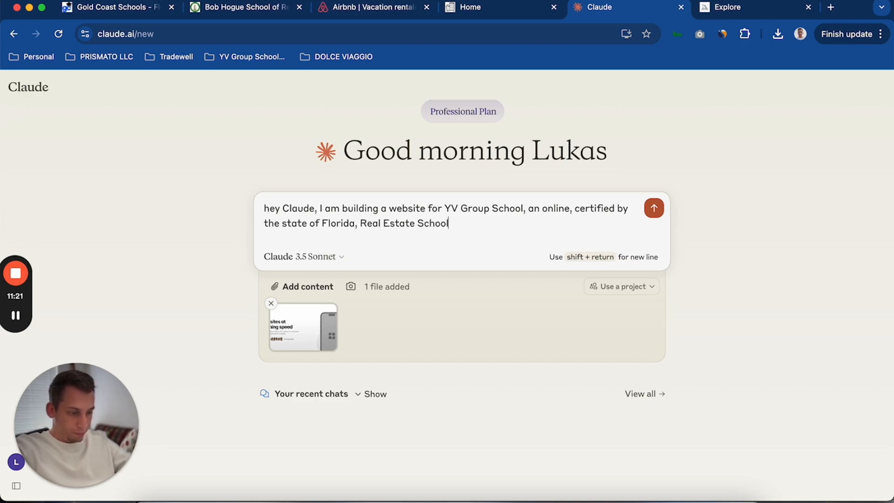
{"action": "type", "text": " that provides"}
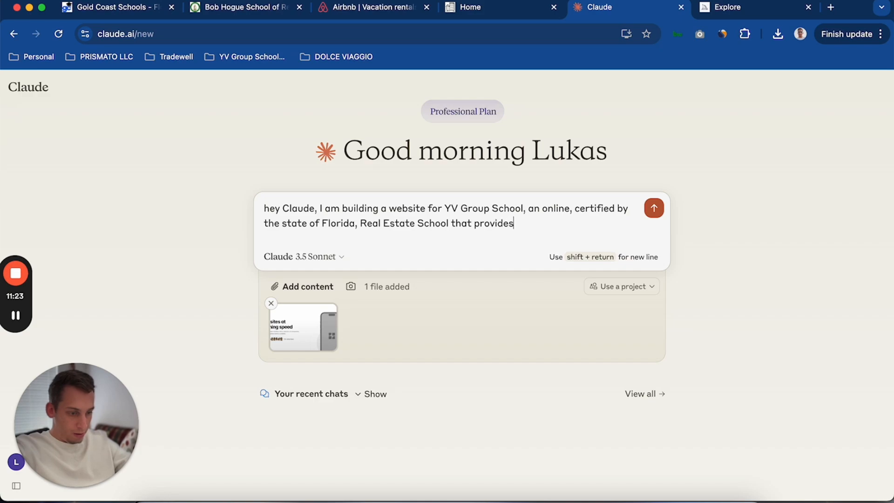
{"action": "type", "text": " courses and "}
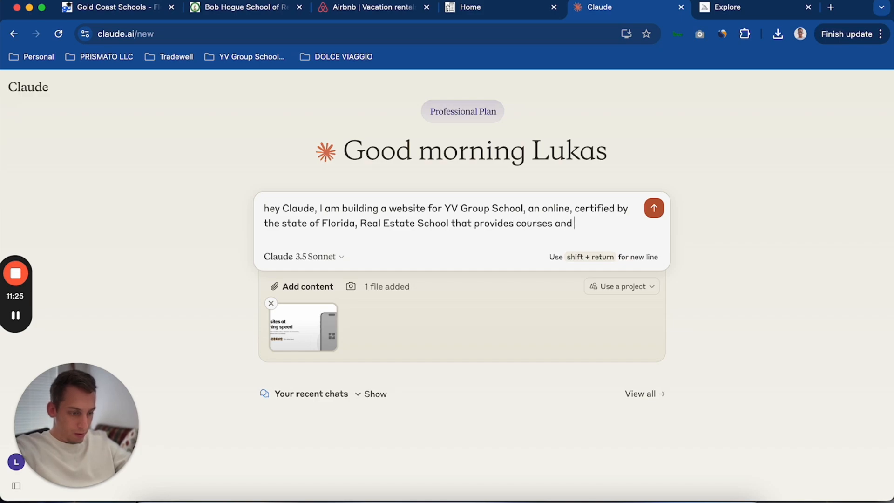
Step: Continue the prompt: "learning resources to sales associates and brokers, wanting to obtain their license and do their continuing education. We"
{"action": "type", "text": "learning resources to sales"}
{"action": "type", "text": " associate"}
{"action": "type", "text": "s and brokers"}
{"action": "type", "text": ", wanting to"}
{"action": "type", "text": " obtain their"}
{"action": "type", "text": " license,"}
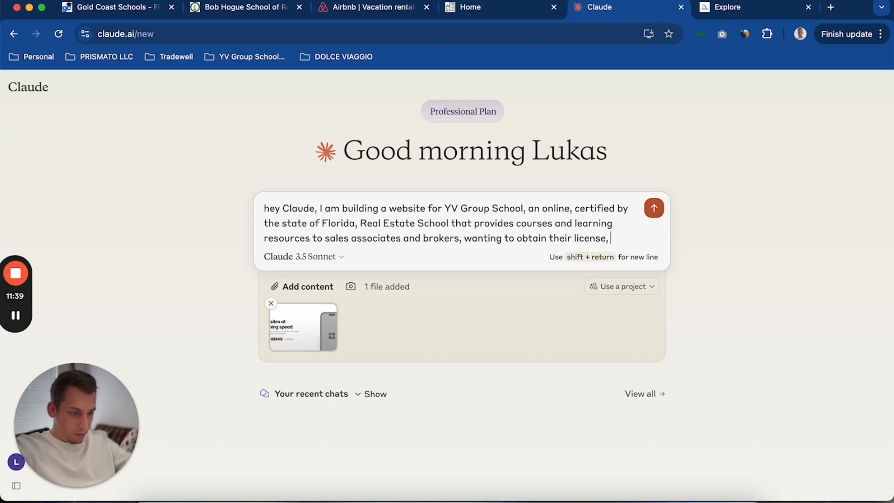
{"action": "type", "text": " and"}
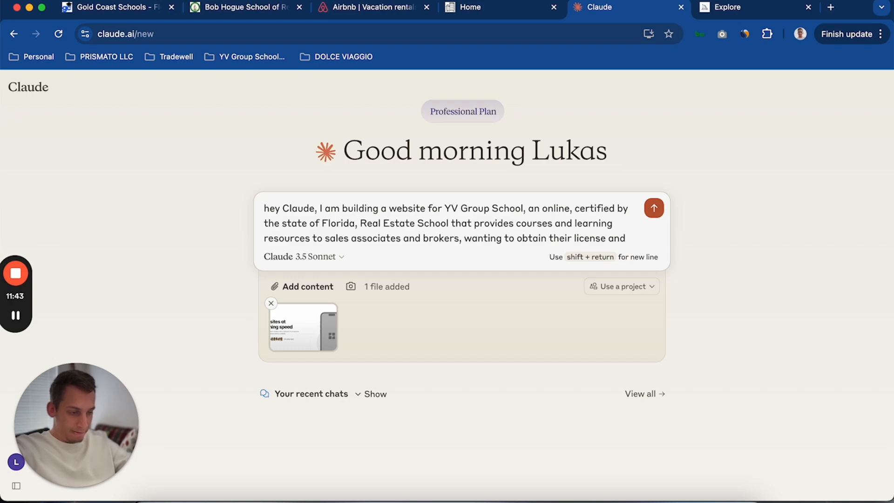
{"action": "type", "text": " do"}
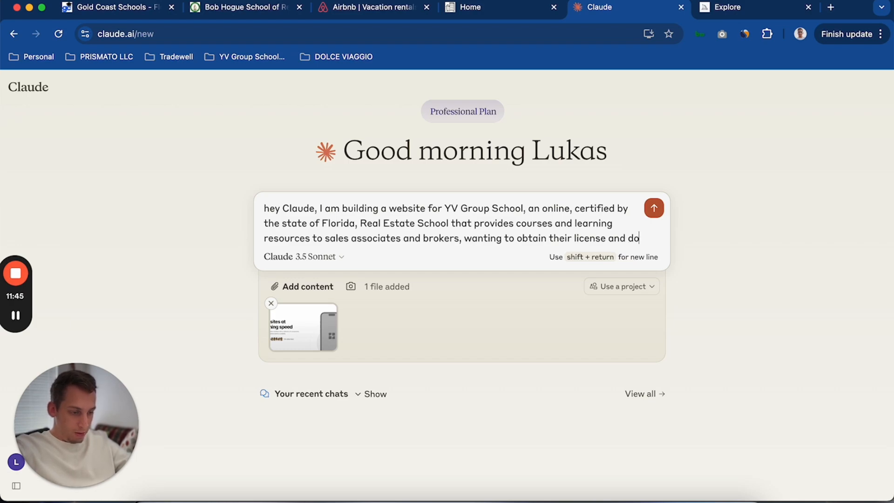
{"action": "type", "text": " their coni"}
{"action": "type", "text": "inuing educa"}
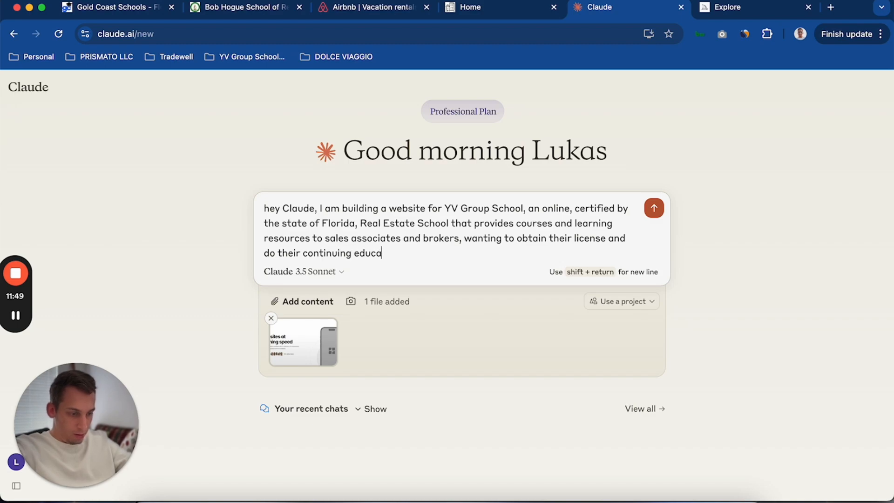
{"action": "type", "text": "tion. We"}
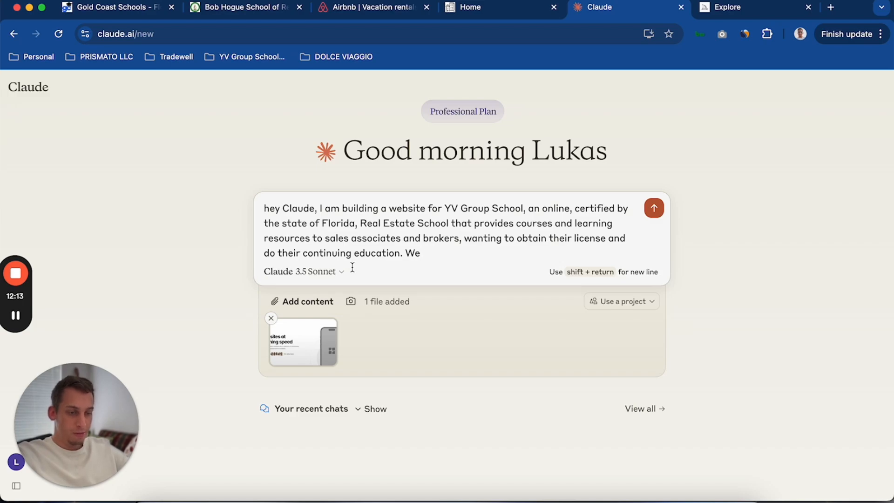
Step: Read through the chat's attachments, the full hero copywriting prompt and Claude's suggested title and paragraph
{"action": "left_click", "coordinate": [16, 317]}
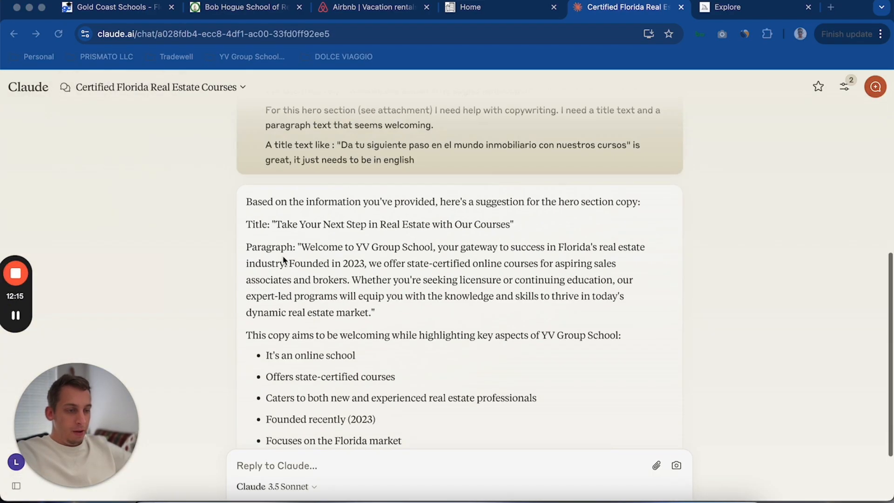
{"action": "scroll", "coordinate": [283, 260], "scroll_direction": "up", "scroll_amount": 5}
{"action": "scroll", "coordinate": [325, 216], "scroll_direction": "down", "scroll_amount": 4}
{"action": "scroll", "coordinate": [322, 210], "scroll_direction": "down", "scroll_amount": 2}
{"action": "scroll", "coordinate": [312, 200], "scroll_direction": "up", "scroll_amount": 4}
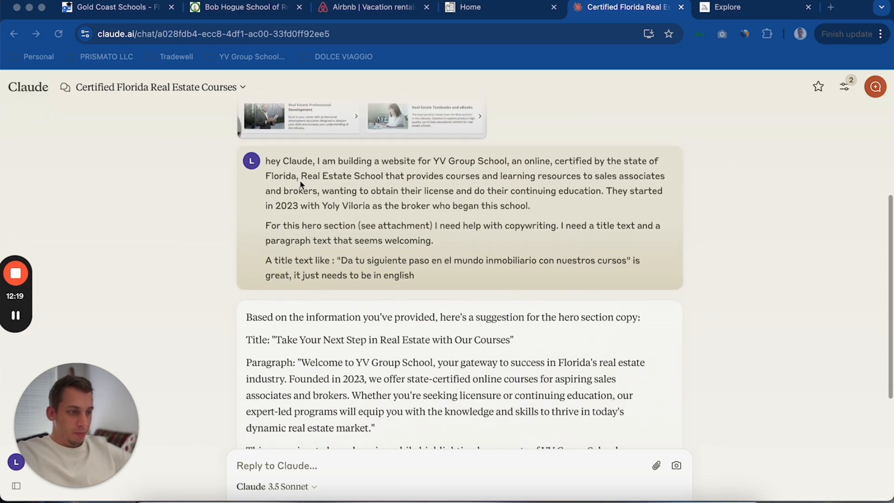
{"action": "scroll", "coordinate": [262, 235], "scroll_direction": "up", "scroll_amount": 5}
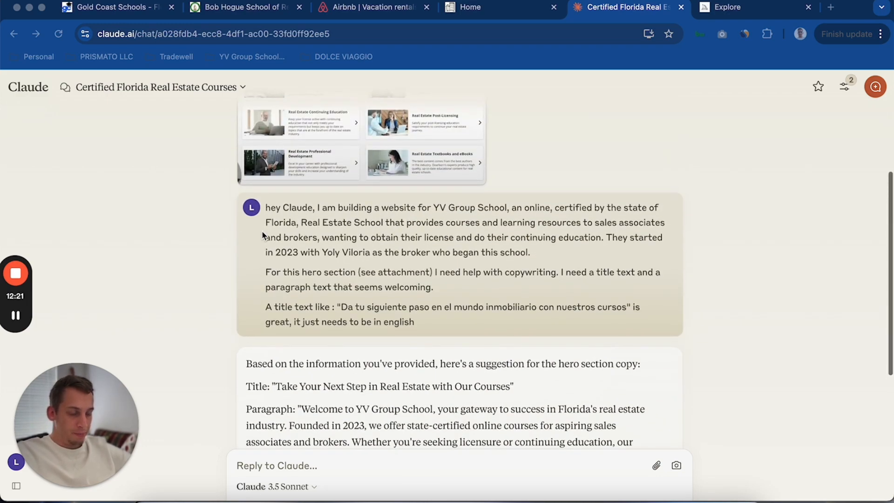
{"action": "scroll", "coordinate": [262, 236], "scroll_direction": "up", "scroll_amount": 3}
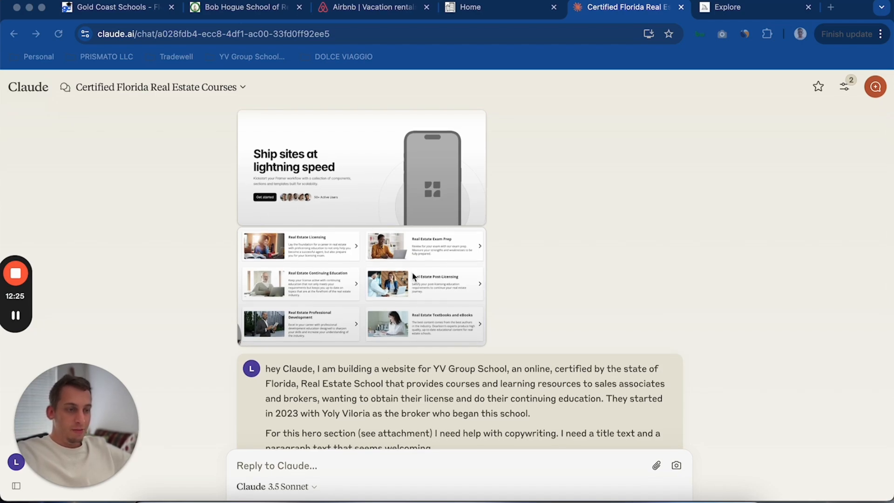
{"action": "scroll", "coordinate": [447, 363], "scroll_direction": "down", "scroll_amount": 15}
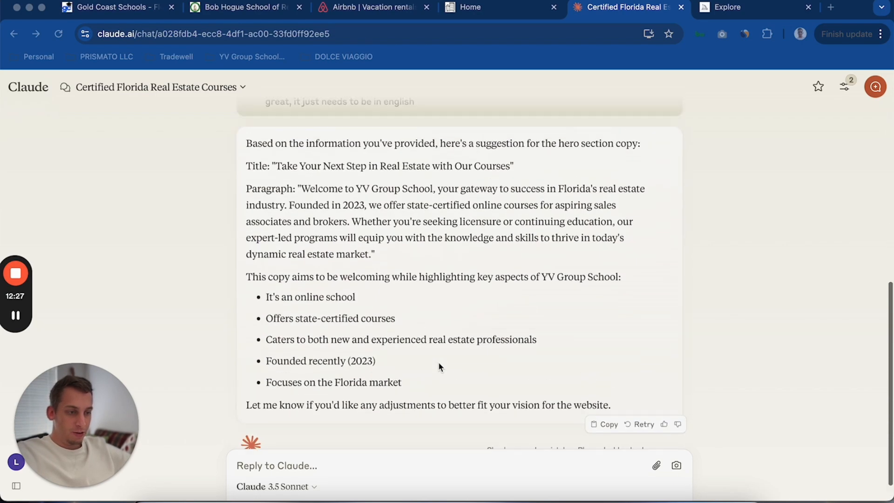
{"action": "scroll", "coordinate": [459, 271], "scroll_direction": "up", "scroll_amount": 6}
{"action": "scroll", "coordinate": [459, 271], "scroll_direction": "down", "scroll_amount": 7}
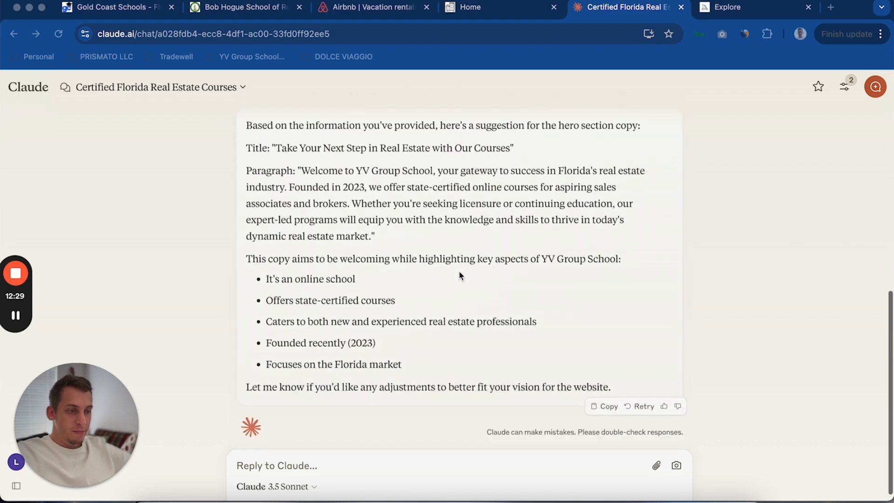
{"action": "scroll", "coordinate": [419, 251], "scroll_direction": "up", "scroll_amount": 1}
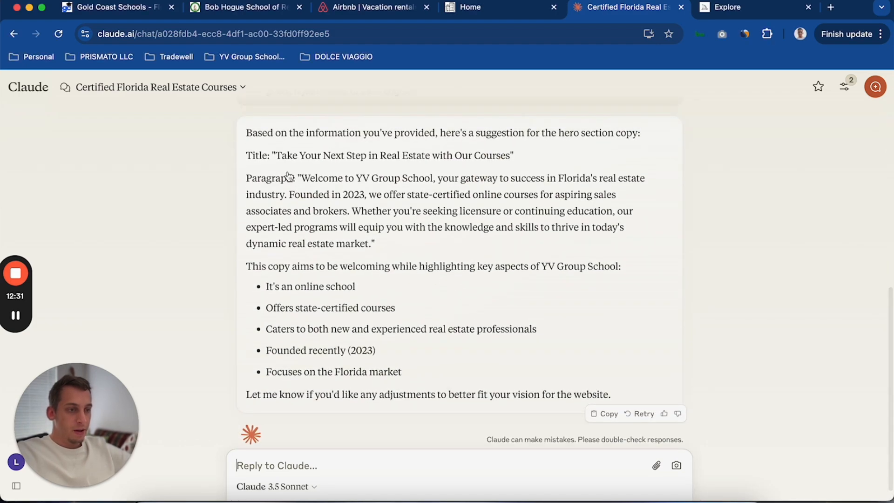
Step: Copy Claude's suggested hero title, switch to the Homepage project in Framer and close the YV SCHOOL SITE project
{"action": "left_click_drag", "start_coordinate": [276, 155], "coordinate": [512, 157]}
{"action": "key", "text": "ctrl+c"}
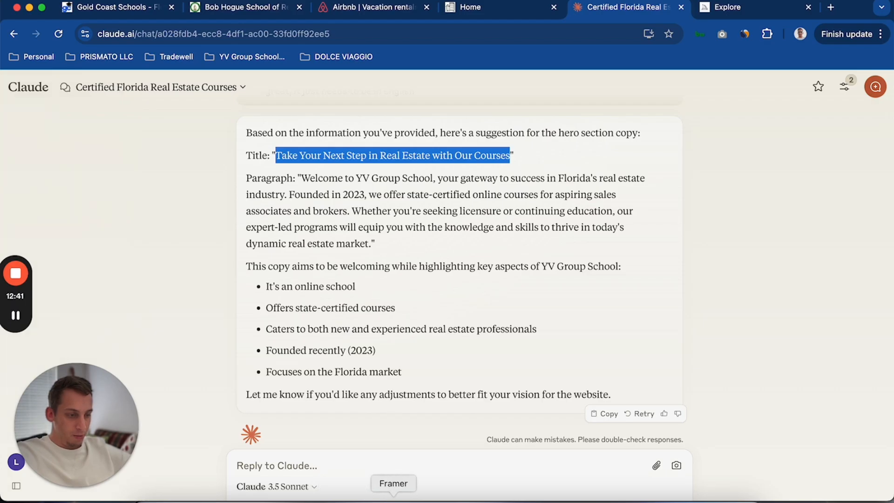
{"action": "left_click", "coordinate": [393, 498]}
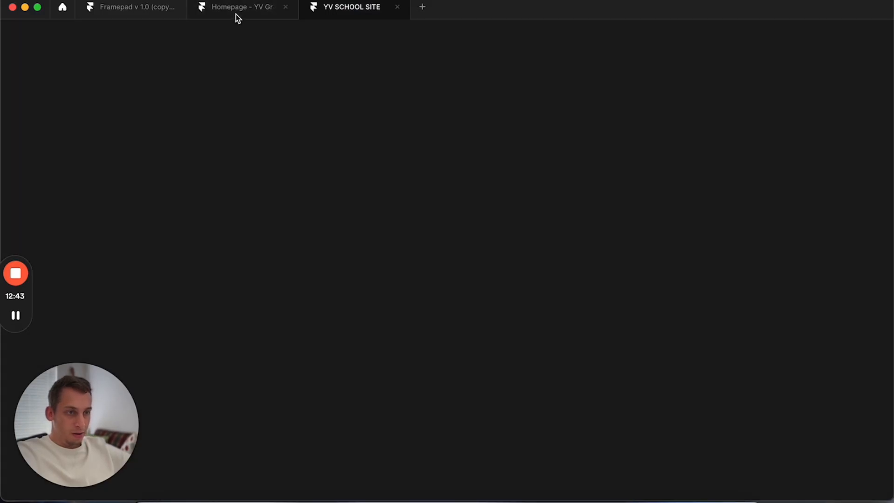
{"action": "left_click", "coordinate": [235, 14]}
{"action": "left_click", "coordinate": [397, 6]}
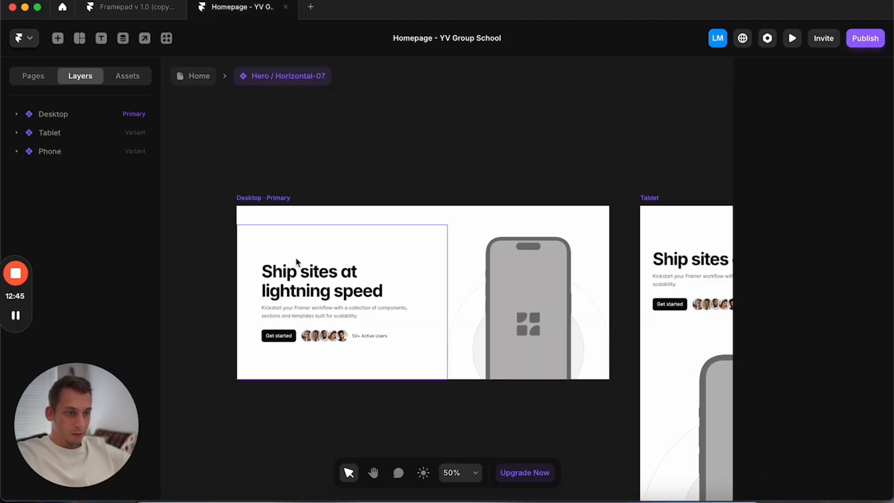
Step: Replace the Desktop hero's heading text with "Take Your Next Step in Real Estate with Our Courses"
{"action": "left_click", "coordinate": [285, 275]}
{"action": "left_click", "coordinate": [819, 306]}
{"action": "key", "text": "ctrl+v"}
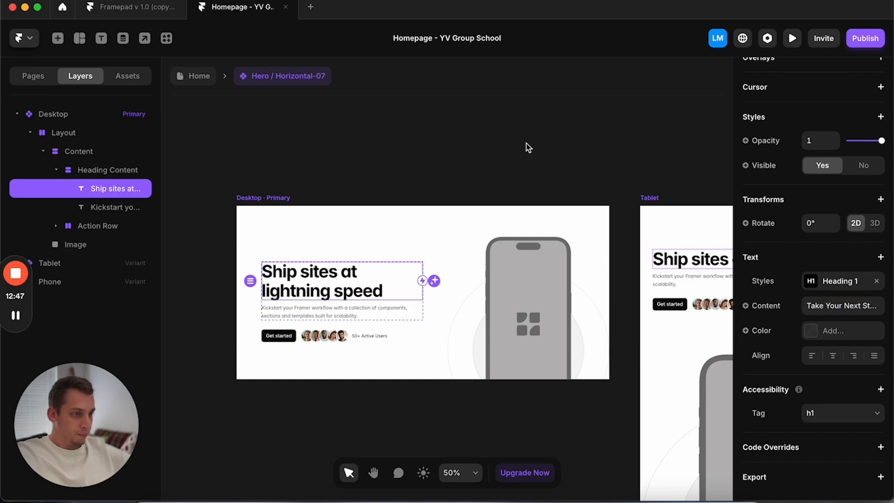
{"action": "left_click", "coordinate": [526, 143]}
{"action": "left_click", "coordinate": [345, 271]}
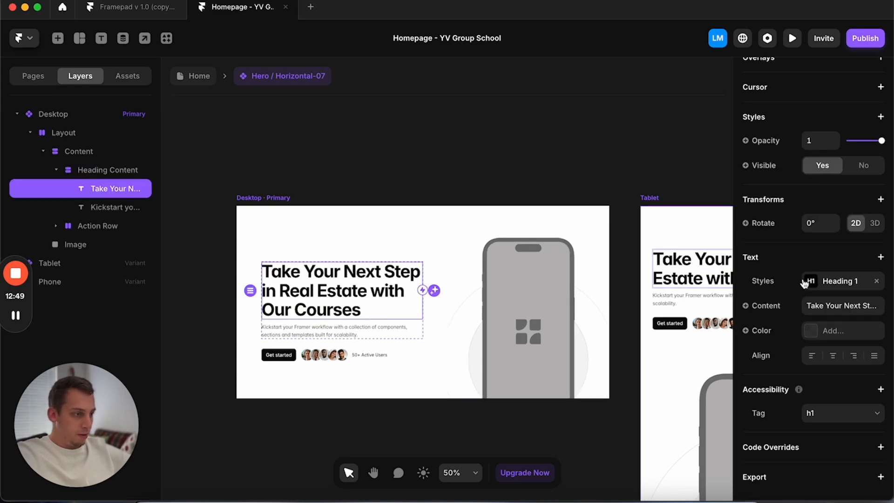
{"action": "left_click", "coordinate": [546, 176]}
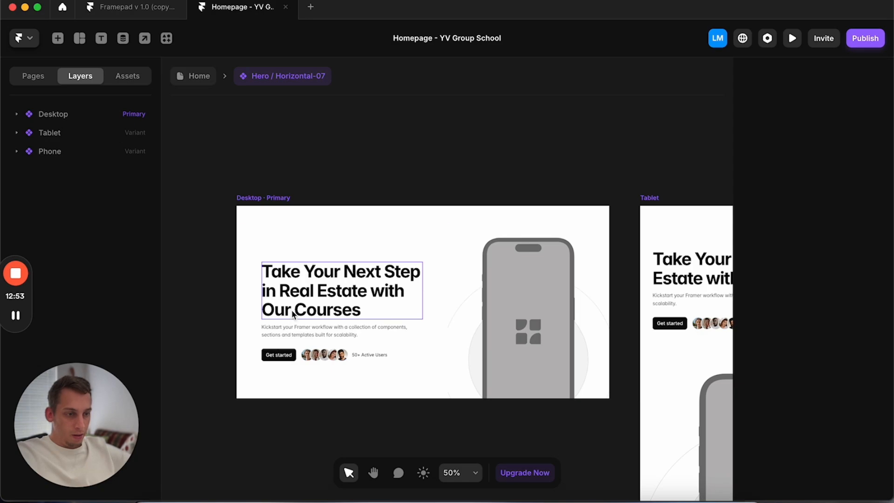
Step: Replace the hero's paragraph in Framer with Claude's suggested text starting "Welcome to YV Group School", copied from the chat in Google Chrome
{"action": "left_click", "coordinate": [289, 330]}
{"action": "left_click", "coordinate": [202, 497]}
{"action": "left_click", "coordinate": [300, 226]}
{"action": "left_click_drag", "start_coordinate": [302, 178], "coordinate": [371, 240]}
{"action": "key", "text": "cmd+c"}
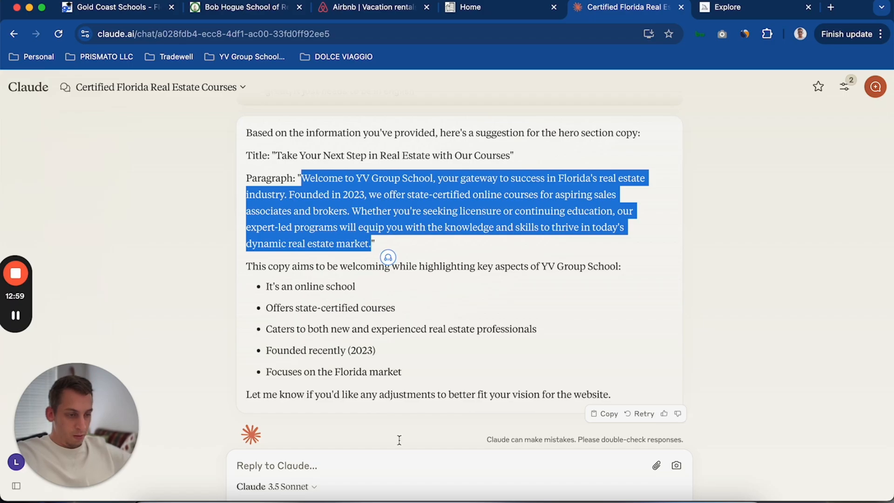
{"action": "left_click", "coordinate": [390, 487]}
{"action": "left_click", "coordinate": [810, 306]}
{"action": "key", "text": "cmd+v"}
{"action": "left_click", "coordinate": [417, 193]}
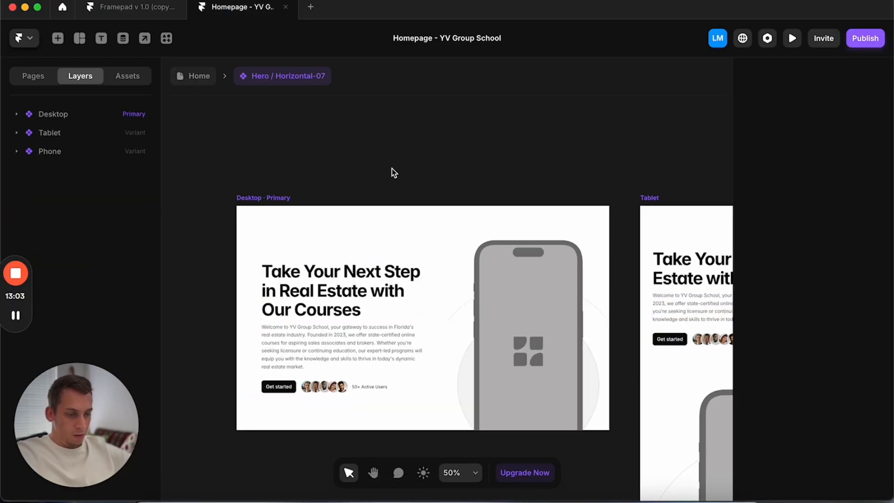
Step: Review the Desktop hero's Get started button, phone image and new copy, and select the Desktop primary variant
{"action": "scroll", "coordinate": [394, 171], "scroll_direction": "down", "scroll_amount": 3}
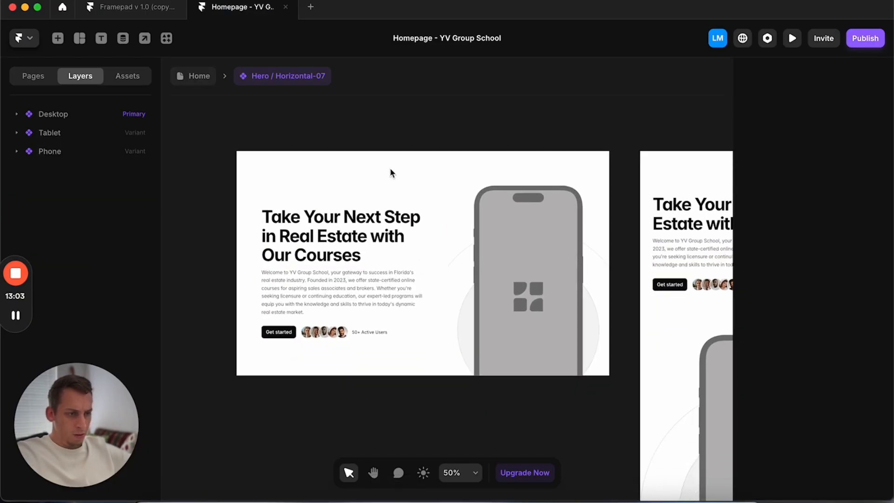
{"action": "left_click", "coordinate": [274, 336]}
{"action": "left_click", "coordinate": [421, 118]}
{"action": "left_click", "coordinate": [498, 260]}
{"action": "left_click", "coordinate": [437, 113]}
{"action": "left_click", "coordinate": [515, 283]}
{"action": "left_click", "coordinate": [435, 130]}
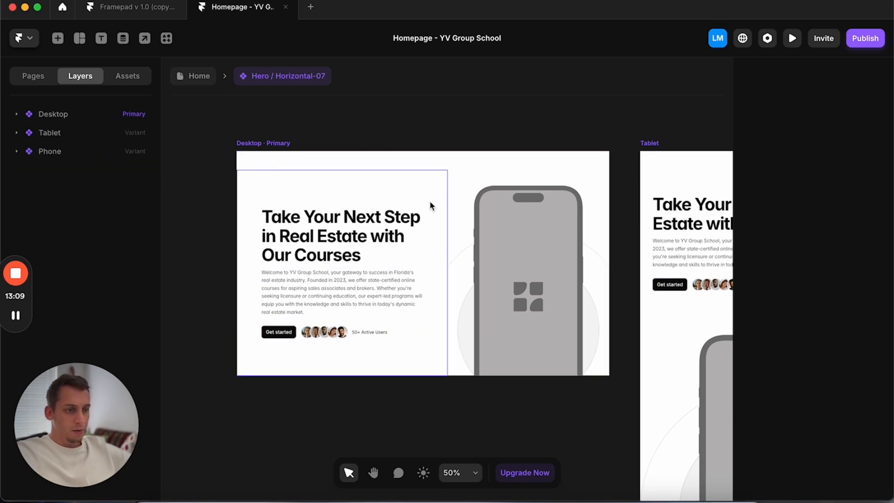
{"action": "left_click", "coordinate": [331, 227]}
{"action": "left_click", "coordinate": [357, 136]}
{"action": "scroll", "coordinate": [356, 132], "scroll_direction": "right", "scroll_amount": 1}
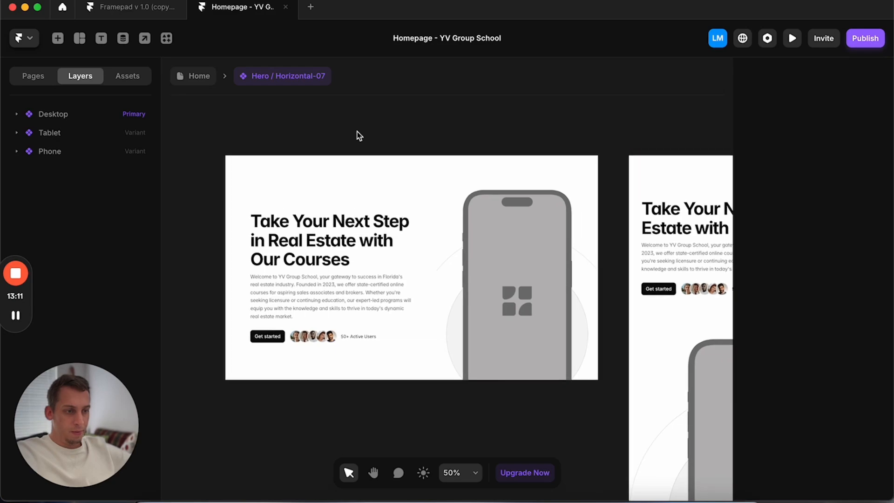
{"action": "left_click", "coordinate": [247, 148]}
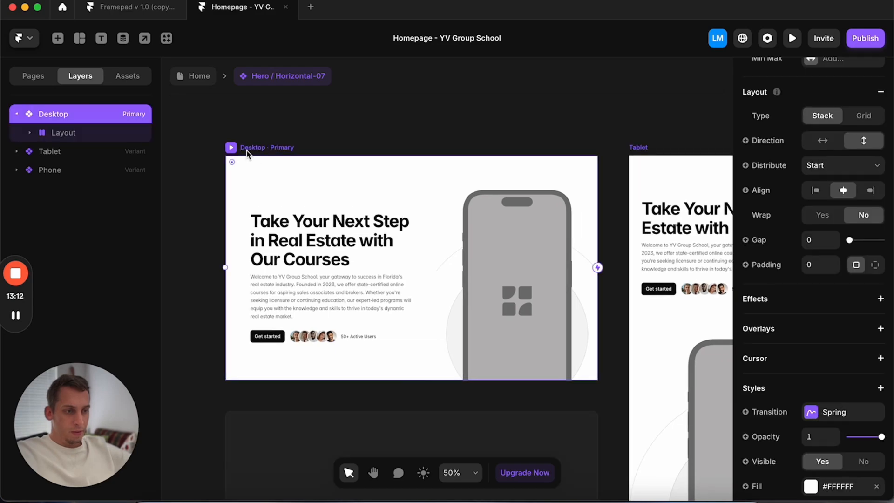
Step: Try to give the Desktop hero's phone image a fixed width and resize it from its edge
{"action": "left_click", "coordinate": [322, 113]}
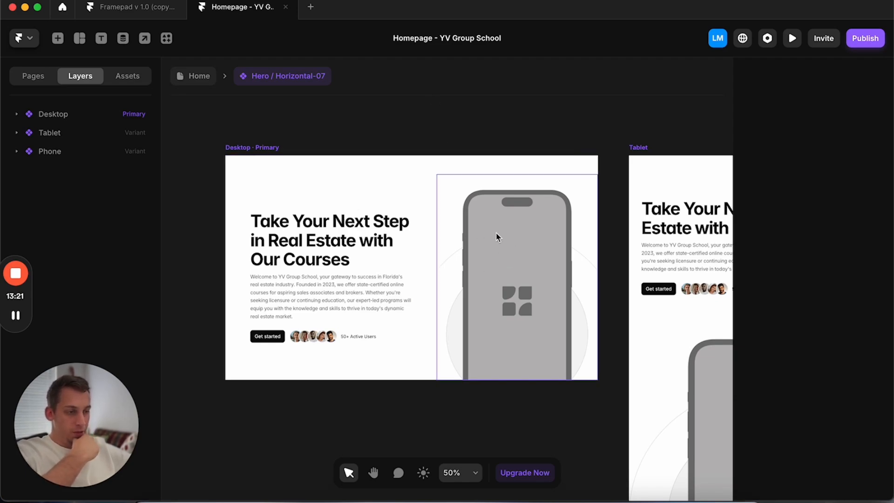
{"action": "left_click", "coordinate": [503, 255]}
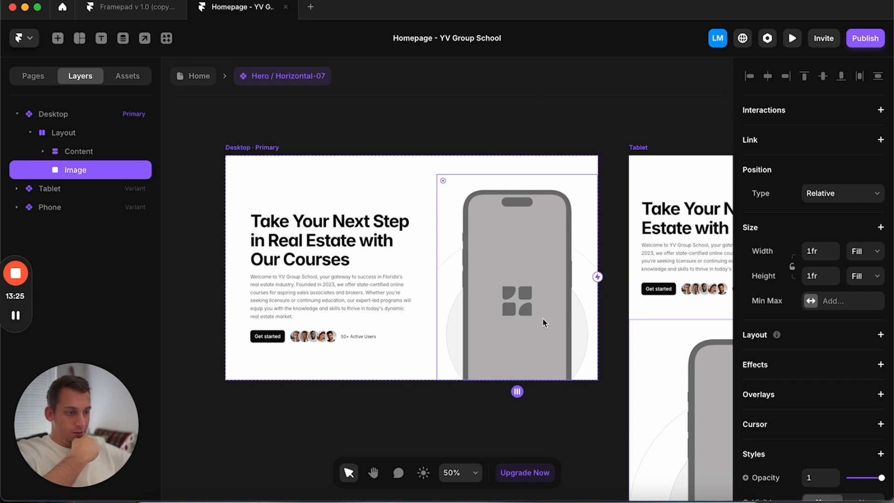
{"action": "left_click", "coordinate": [487, 130]}
{"action": "left_click", "coordinate": [485, 292]}
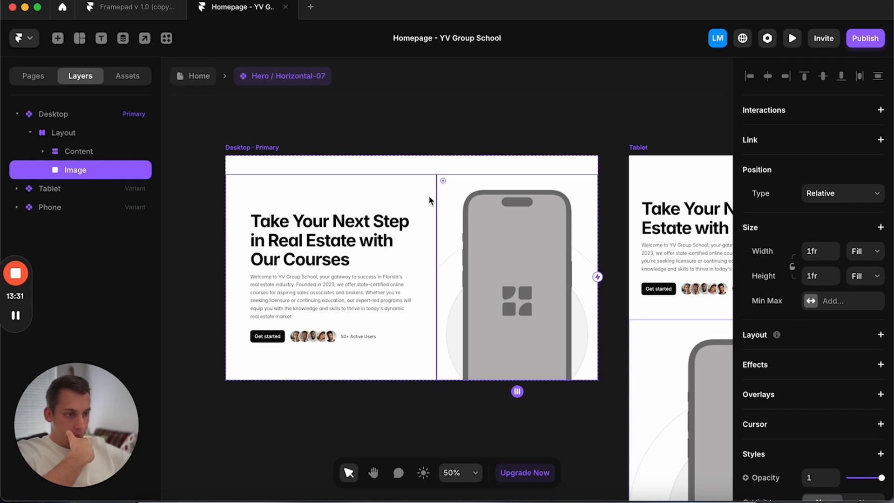
{"action": "left_click", "coordinate": [867, 253]}
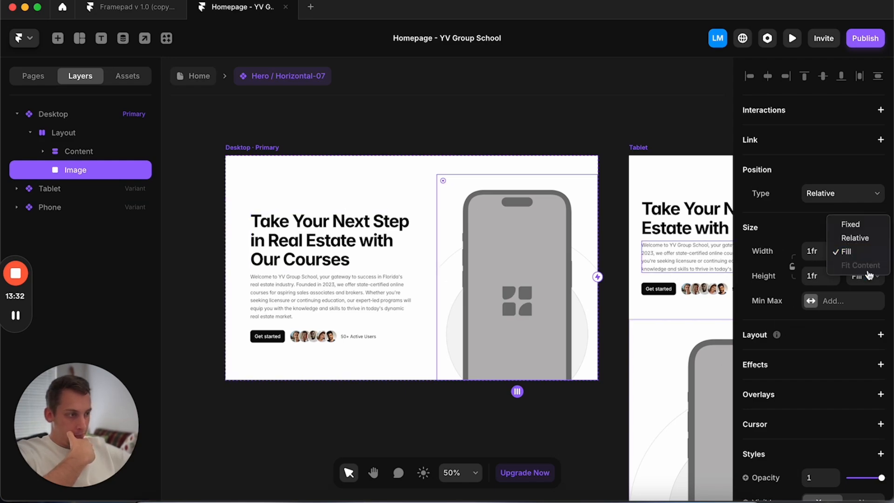
{"action": "left_click", "coordinate": [860, 225]}
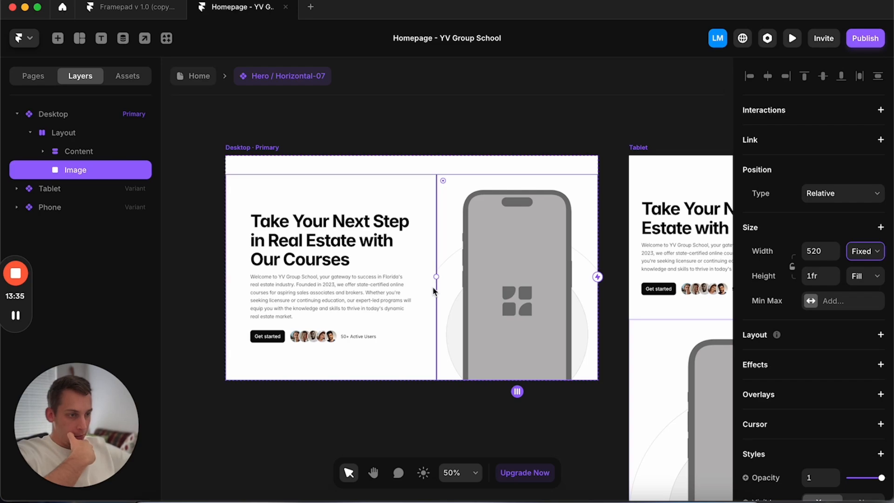
{"action": "left_click_drag", "start_coordinate": [434, 282], "coordinate": [432, 304]}
{"action": "key", "text": "super+z"}
{"action": "key", "text": "super+z"}
{"action": "left_click", "coordinate": [418, 110]}
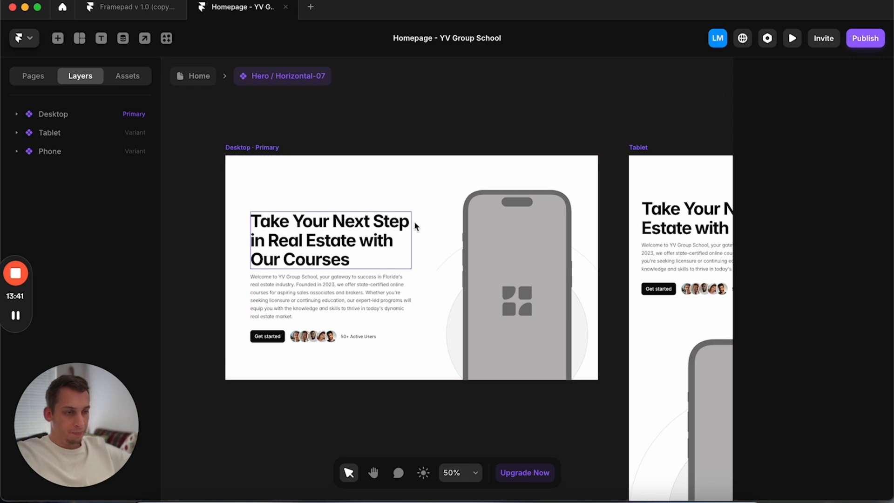
Step: Capture a screenshot of the phone image area in the Desktop hero
{"action": "left_click", "coordinate": [294, 153]}
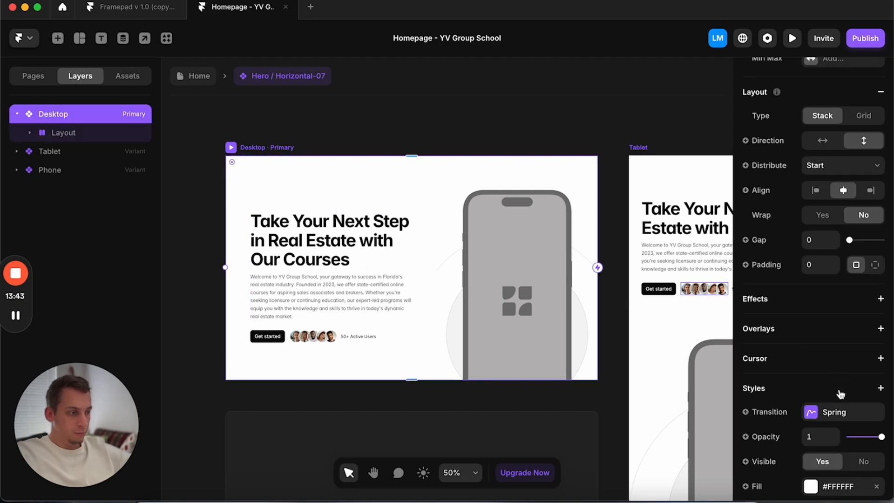
{"action": "scroll", "coordinate": [833, 390], "scroll_direction": "down", "scroll_amount": 6}
{"action": "left_click", "coordinate": [473, 345]}
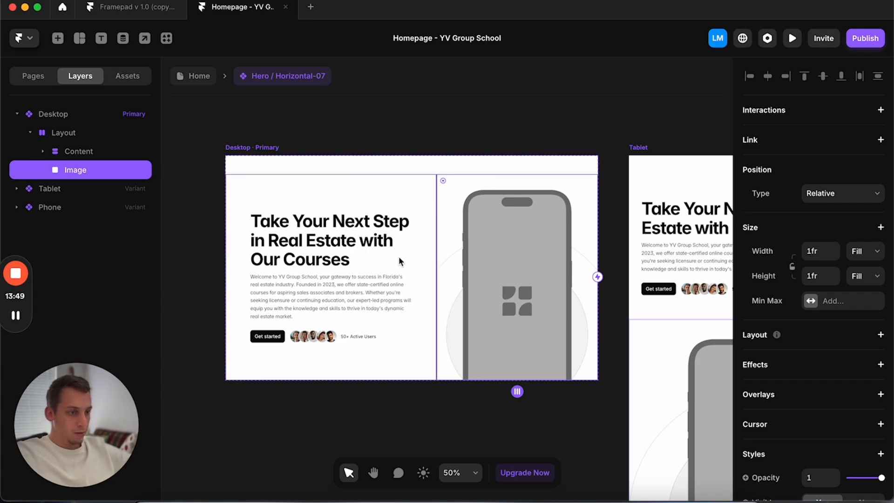
{"action": "key", "text": "shift+super+4"}
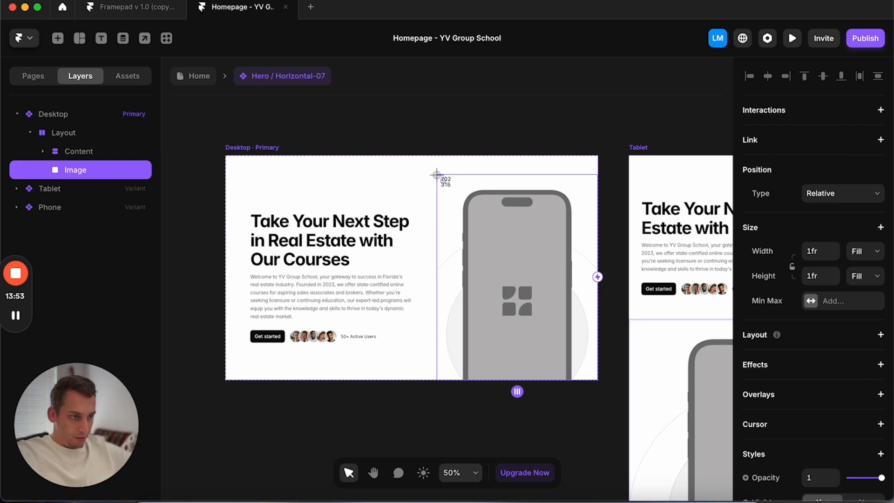
{"action": "left_click_drag", "start_coordinate": [436, 175], "coordinate": [595, 379]}
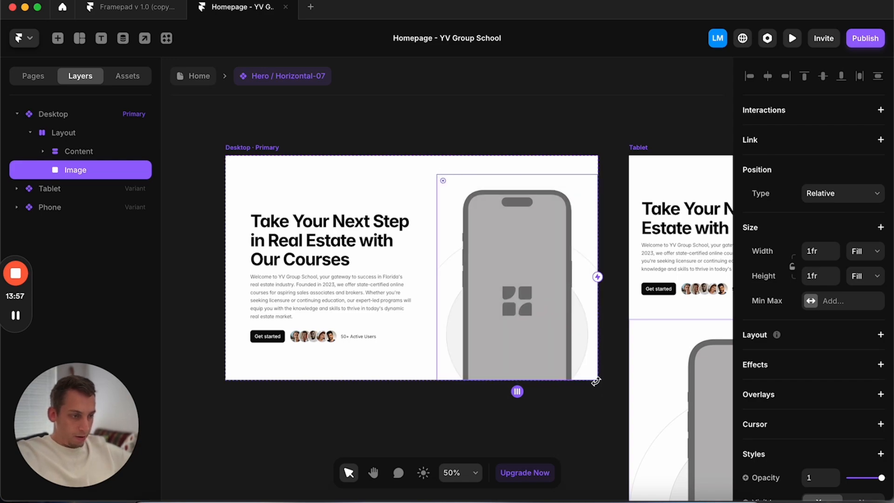
Step: Export the Desktop hero's Image layer at 1x as a PNG named Image-framer-yv into Downloads
{"action": "scroll", "coordinate": [799, 444], "scroll_direction": "down", "scroll_amount": 5}
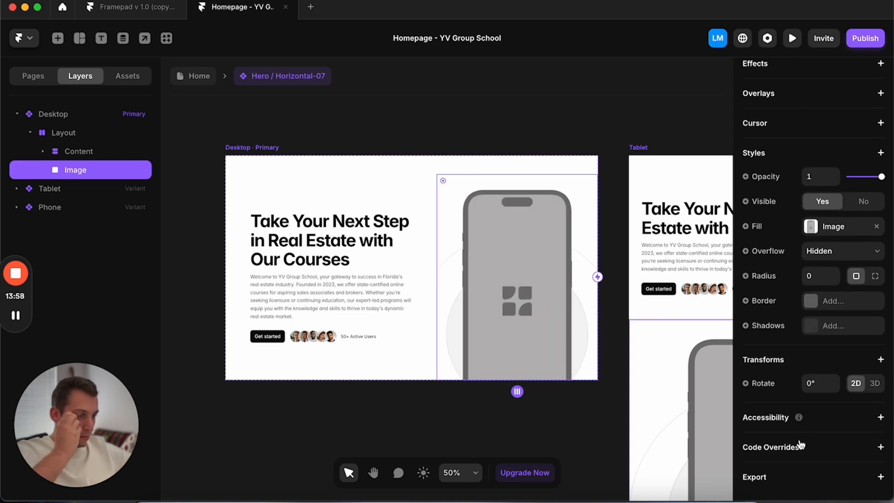
{"action": "left_click", "coordinate": [880, 477]}
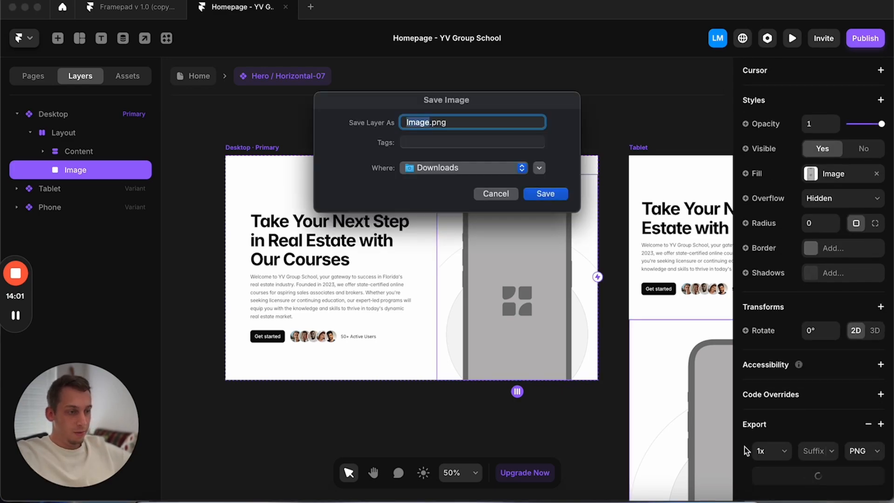
{"action": "left_click", "coordinate": [536, 195]}
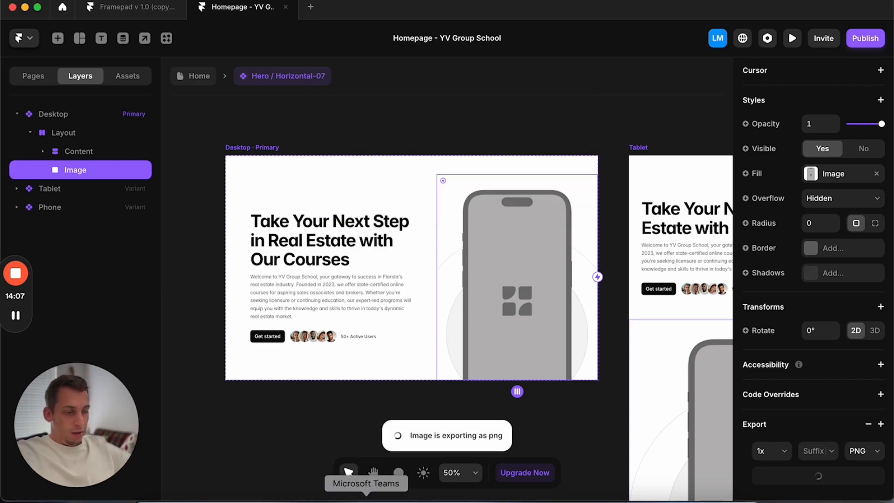
Step: Switch to Figma and place Image-framer-yv.png from Downloads on an empty area of Page 1 in the Yoly file
{"action": "left_click", "coordinate": [338, 501]}
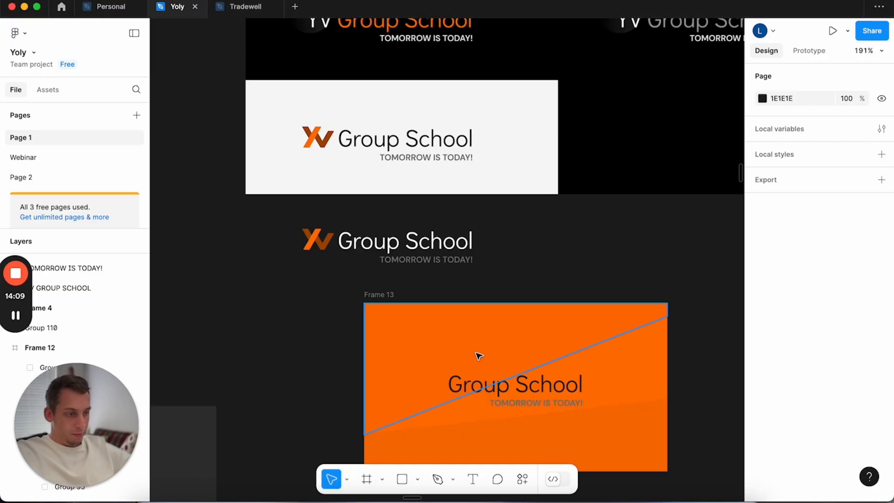
{"action": "scroll", "coordinate": [479, 356], "scroll_direction": "right", "scroll_amount": 20}
{"action": "scroll", "coordinate": [478, 356], "scroll_direction": "right", "scroll_amount": 20}
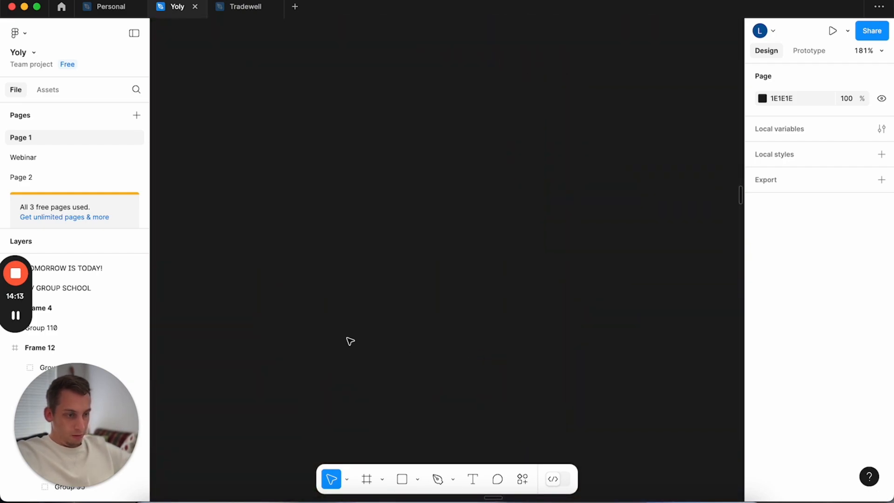
{"action": "scroll", "coordinate": [350, 341], "scroll_direction": "right", "scroll_amount": 15}
{"action": "scroll", "coordinate": [350, 342], "scroll_direction": "down", "scroll_amount": 10}
{"action": "scroll", "coordinate": [350, 341], "scroll_direction": "right", "scroll_amount": 10}
{"action": "scroll", "coordinate": [350, 341], "scroll_direction": "down", "scroll_amount": 3}
{"action": "left_click", "coordinate": [147, 497]}
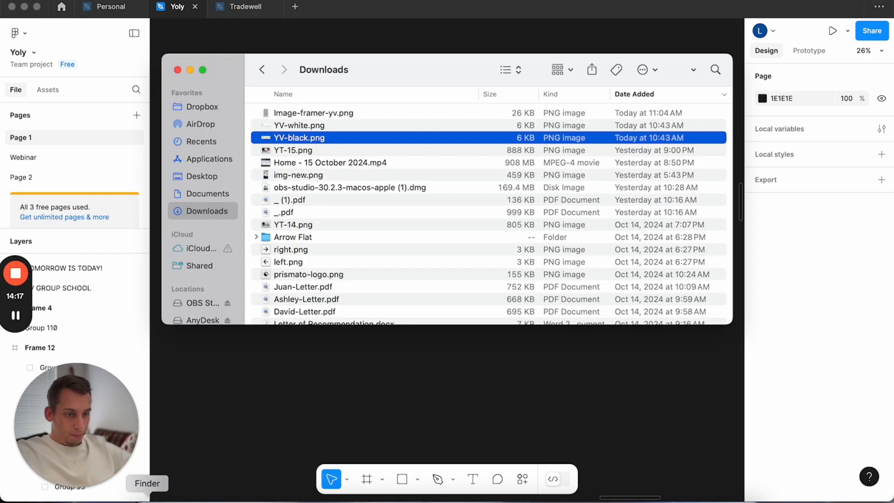
{"action": "left_click", "coordinate": [334, 114]}
{"action": "left_click_drag", "start_coordinate": [334, 114], "coordinate": [351, 177]}
{"action": "left_click", "coordinate": [285, 180]}
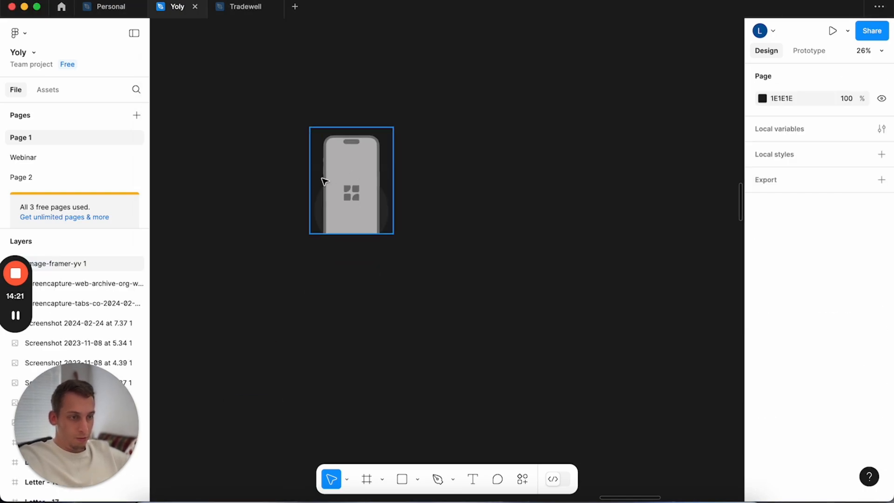
Step: Set the Figma page background to FFFFFF behind the imported phone mockup
{"action": "left_click", "coordinate": [762, 99]}
{"action": "left_click_drag", "start_coordinate": [679, 140], "coordinate": [481, 92]}
{"action": "left_click", "coordinate": [450, 108]}
{"action": "scroll", "coordinate": [349, 192], "scroll_direction": "up", "scroll_amount": 8}
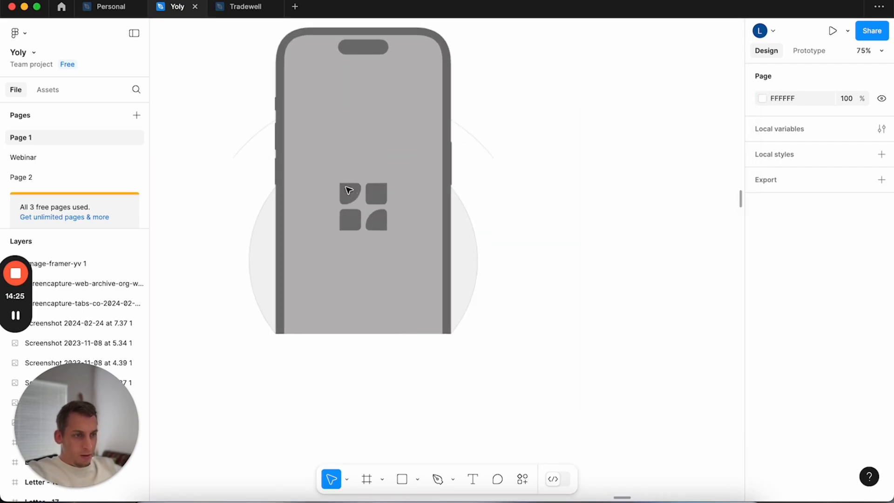
{"action": "scroll", "coordinate": [349, 192], "scroll_direction": "down", "scroll_amount": 2}
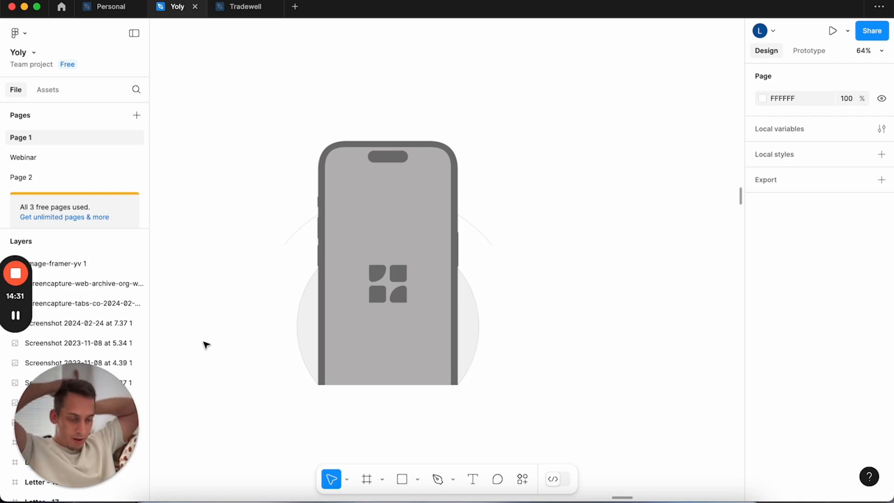
{"action": "left_click", "coordinate": [15, 315]}
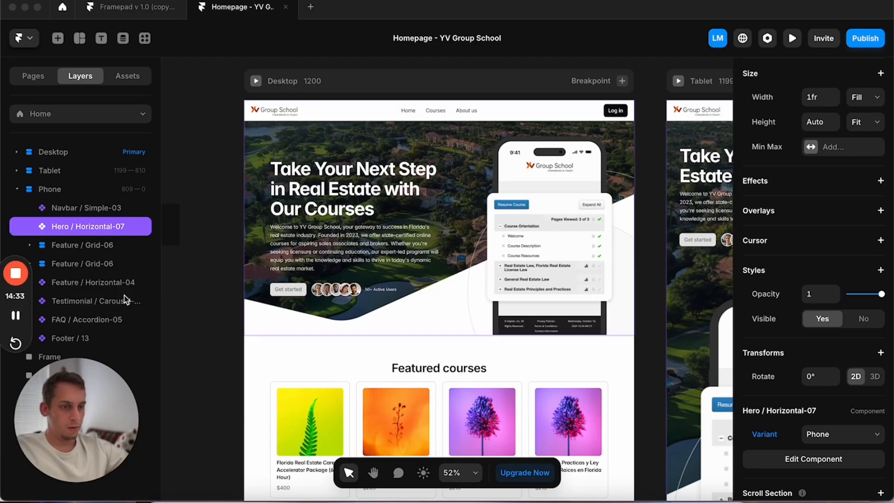
Step: Open the Hero / Horizontal-07 component in Framer from the Desktop breakpoint and select its Desktop primary variant
{"action": "left_click", "coordinate": [328, 216]}
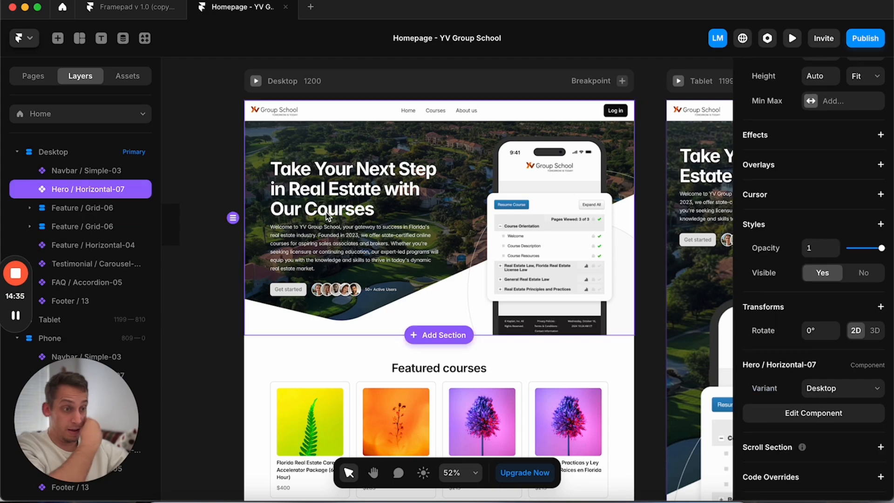
{"action": "double_click", "coordinate": [328, 217]}
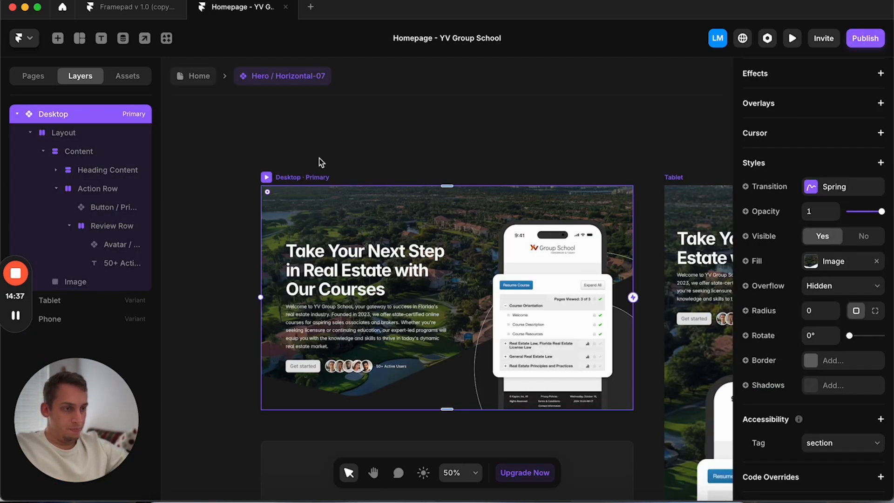
{"action": "left_click", "coordinate": [305, 177]}
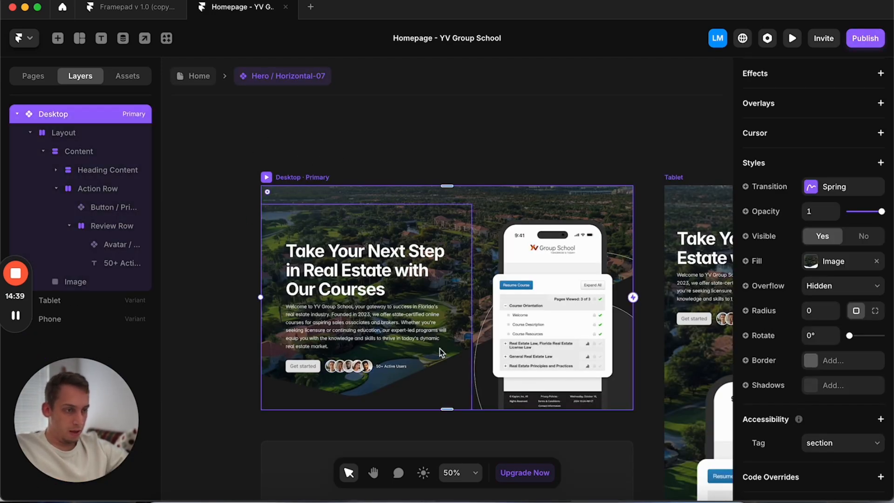
Step: Switch to Figma and examine the angled vector shape filled with the aerial photo in Frame 18
{"action": "left_click", "coordinate": [352, 499]}
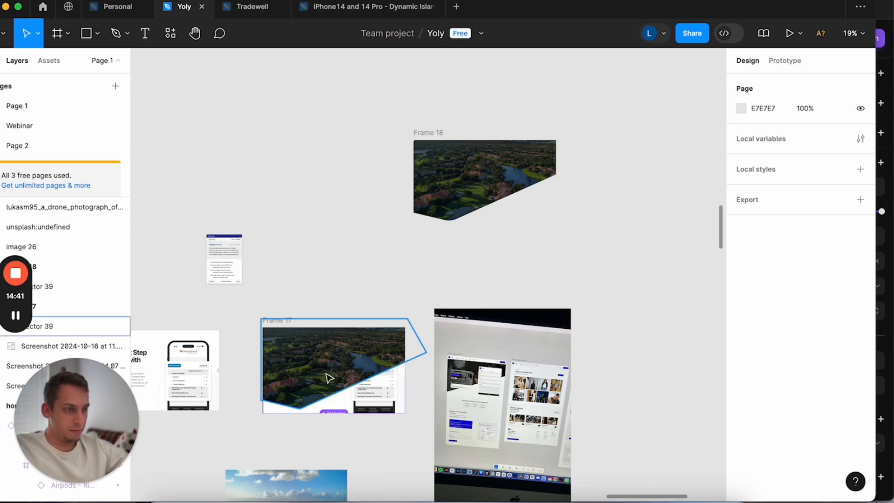
{"action": "scroll", "coordinate": [329, 377], "scroll_direction": "right", "scroll_amount": 1}
{"action": "double_click", "coordinate": [393, 215]}
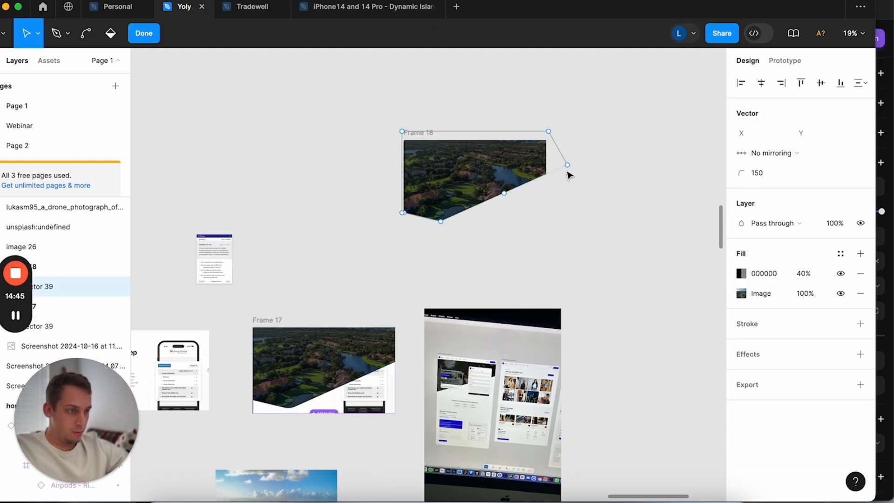
{"action": "key", "text": "Escape"}
{"action": "key", "text": "Escape"}
Step: View Midjourney's drone photograph of Doral in Google Chrome and return to Framer to inspect the Desktop hero up close
{"action": "left_click", "coordinate": [433, 498]}
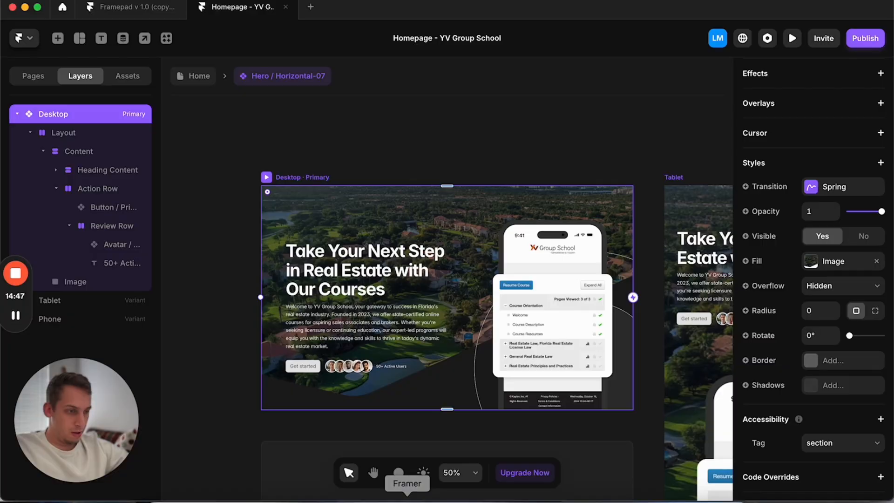
{"action": "left_click", "coordinate": [215, 498]}
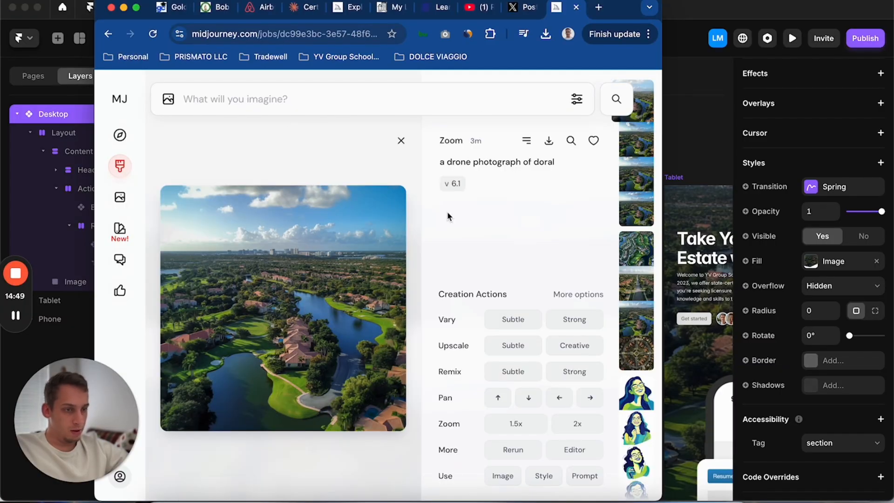
{"action": "left_click", "coordinate": [720, 136]}
{"action": "scroll", "coordinate": [345, 276], "scroll_direction": "up", "scroll_amount": 3}
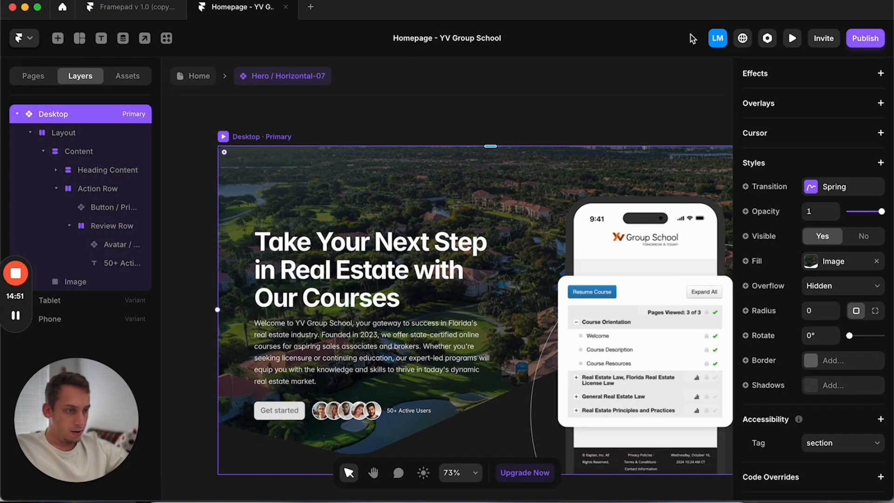
{"action": "scroll", "coordinate": [335, 272], "scroll_direction": "right", "scroll_amount": 2}
{"action": "scroll", "coordinate": [335, 272], "scroll_direction": "down", "scroll_amount": 1}
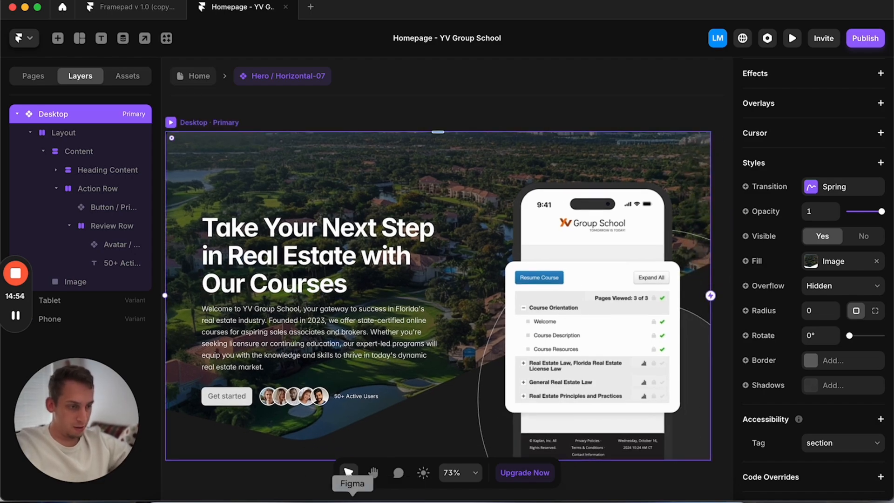
Step: Switch to Figma, examine the angled hero in the Adviso homepage reference photo, and return to Framer
{"action": "left_click", "coordinate": [352, 499]}
{"action": "scroll", "coordinate": [335, 337], "scroll_direction": "down", "scroll_amount": 5}
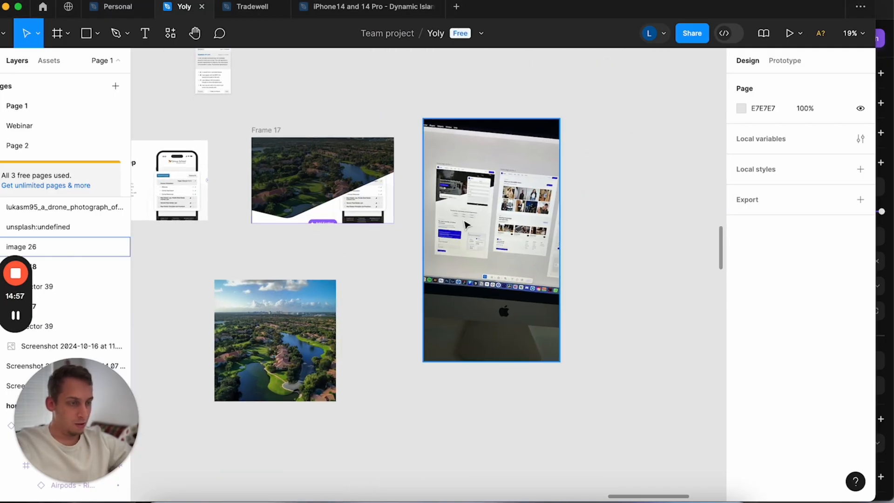
{"action": "scroll", "coordinate": [467, 225], "scroll_direction": "up", "scroll_amount": 10}
{"action": "scroll", "coordinate": [466, 223], "scroll_direction": "up", "scroll_amount": 5}
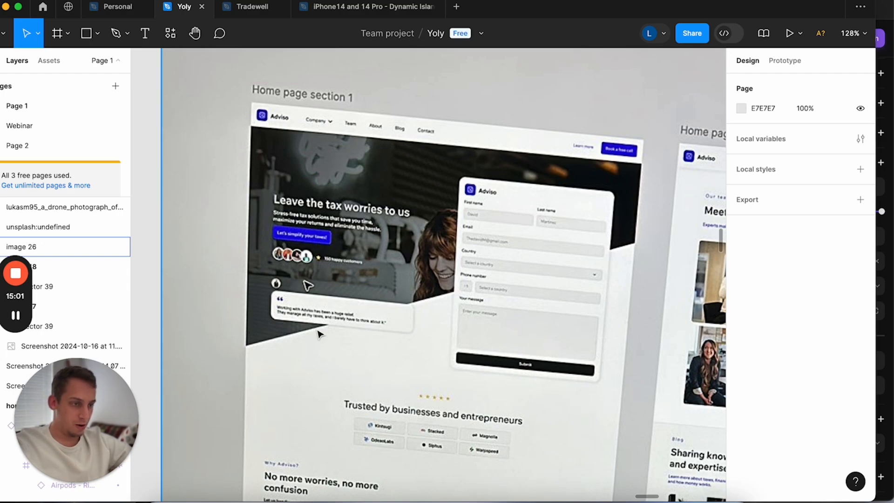
{"action": "scroll", "coordinate": [530, 221], "scroll_direction": "down", "scroll_amount": 5}
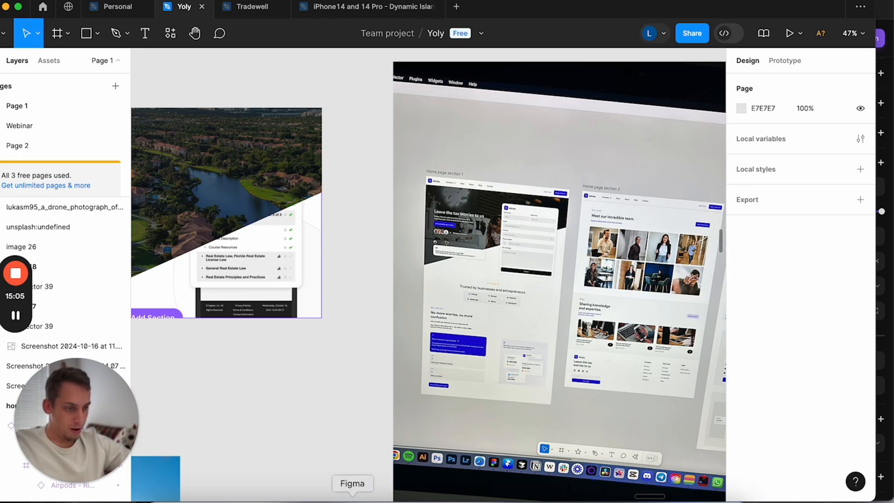
{"action": "left_click", "coordinate": [407, 498]}
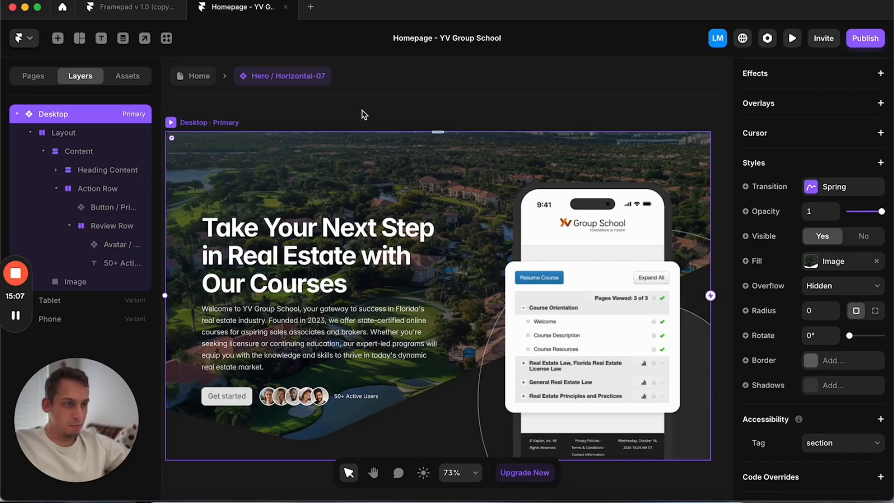
Step: Return to the Home page and examine the hero section across the Desktop, Tablet and Phone breakpoints
{"action": "left_click", "coordinate": [200, 77]}
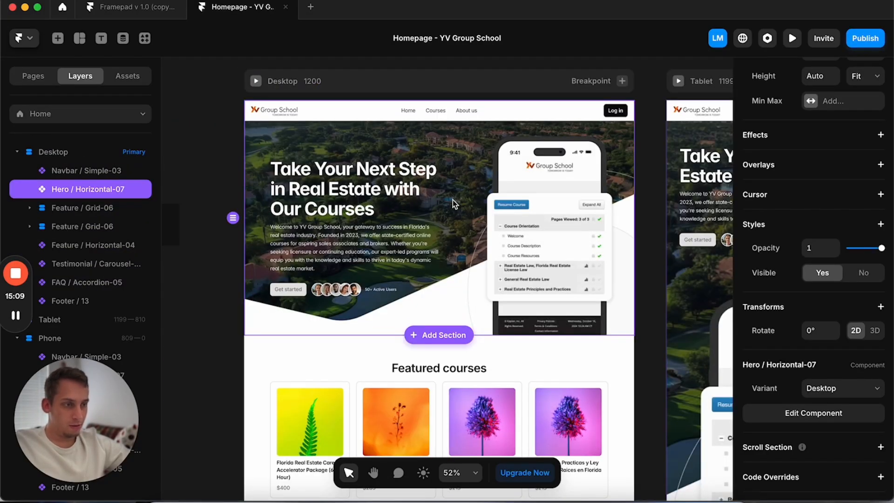
{"action": "scroll", "coordinate": [452, 200], "scroll_direction": "right", "scroll_amount": 4}
{"action": "scroll", "coordinate": [453, 200], "scroll_direction": "right", "scroll_amount": 5}
{"action": "scroll", "coordinate": [453, 199], "scroll_direction": "down", "scroll_amount": 5}
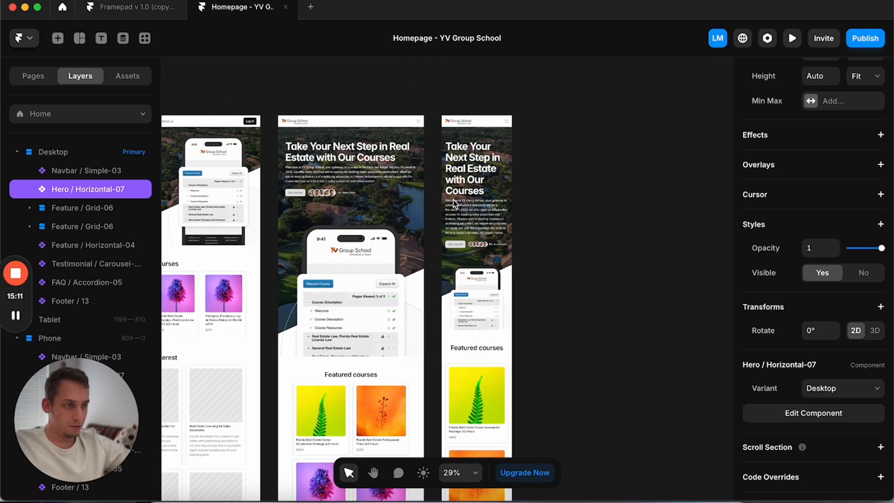
Step: Examine the Desktop hero section up close, including its heading, phone image and angled background
{"action": "scroll", "coordinate": [449, 228], "scroll_direction": "left", "scroll_amount": 3}
{"action": "scroll", "coordinate": [340, 156], "scroll_direction": "up", "scroll_amount": 4}
{"action": "scroll", "coordinate": [340, 156], "scroll_direction": "left", "scroll_amount": 3}
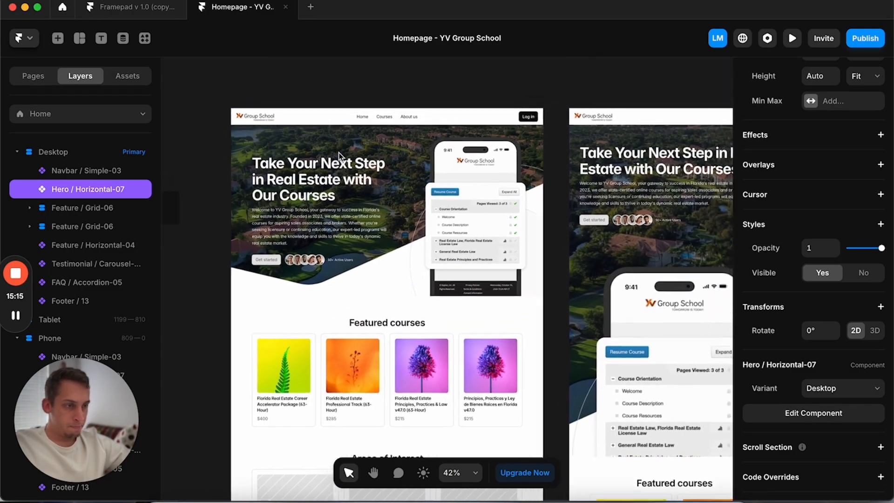
{"action": "scroll", "coordinate": [246, 273], "scroll_direction": "up", "scroll_amount": 5}
{"action": "scroll", "coordinate": [246, 272], "scroll_direction": "down", "scroll_amount": 3}
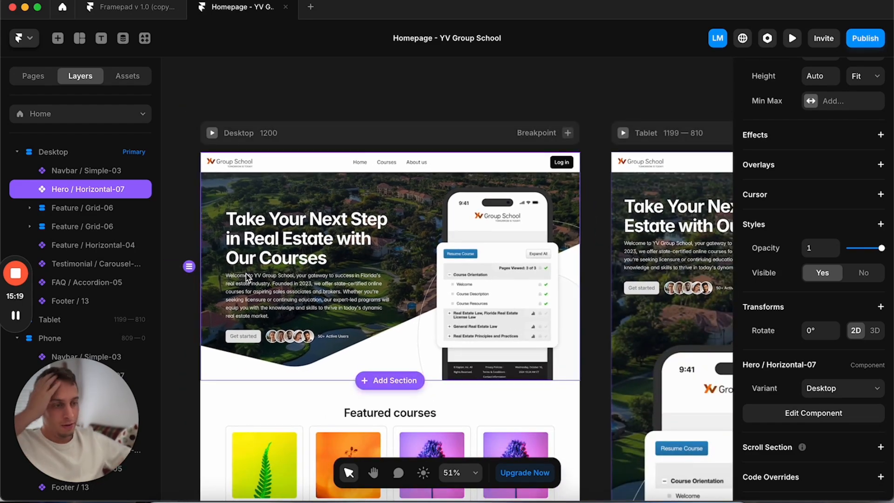
Step: Try a top padding of 110 on the Desktop Featured courses container and restore the padding to 80
{"action": "scroll", "coordinate": [246, 273], "scroll_direction": "down", "scroll_amount": 3}
{"action": "left_click", "coordinate": [235, 354]}
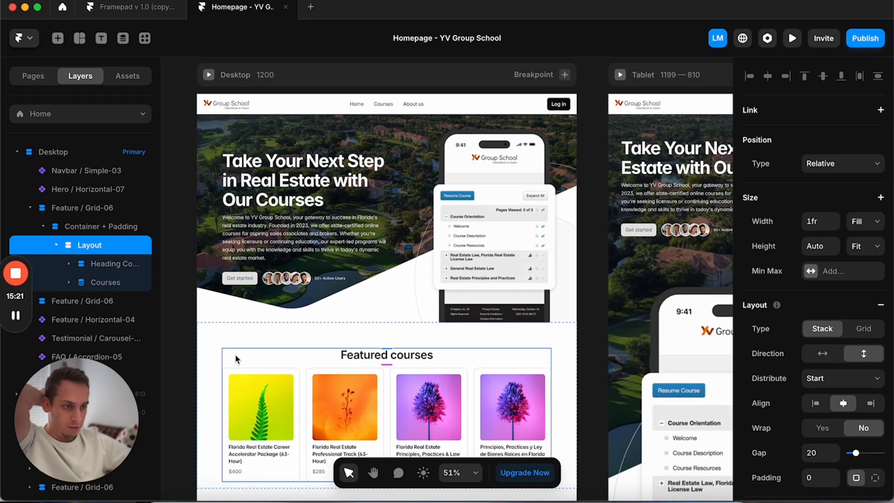
{"action": "left_click", "coordinate": [211, 333]}
{"action": "scroll", "coordinate": [211, 333], "scroll_direction": "down", "scroll_amount": 4}
{"action": "scroll", "coordinate": [214, 331], "scroll_direction": "down", "scroll_amount": 3}
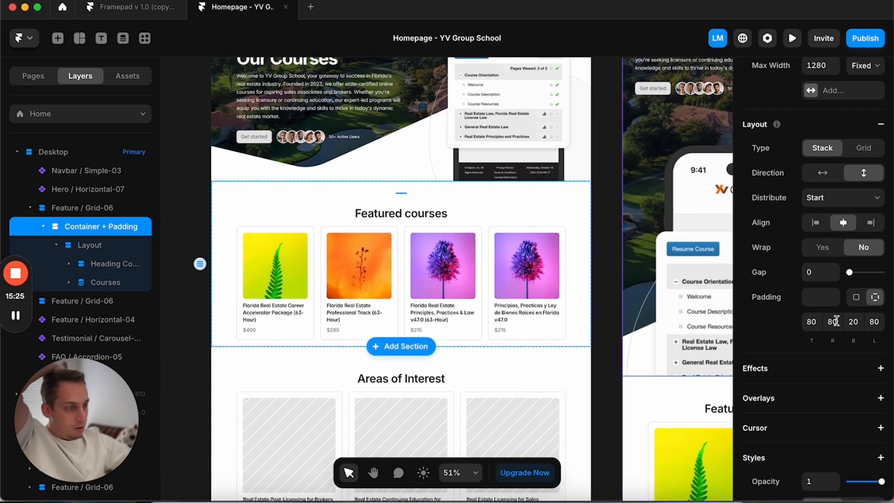
{"action": "type", "text": "110"}
{"action": "key", "text": "Return"}
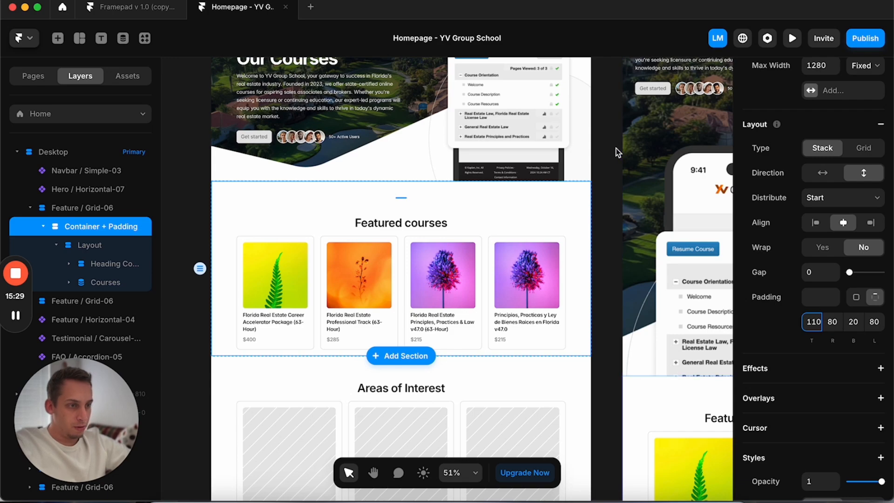
{"action": "type", "text": "80"}
{"action": "key", "text": "Return"}
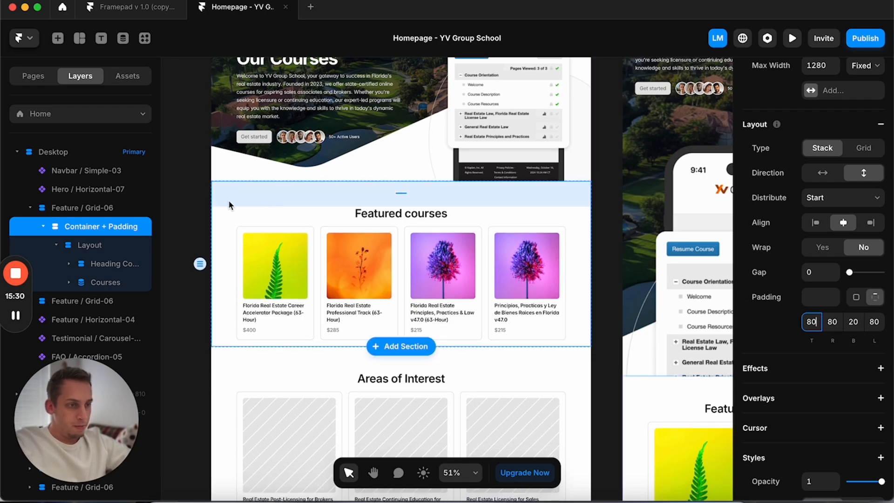
Step: Examine the spacing between the Desktop hero and the Featured courses section, and clear the selection
{"action": "left_click", "coordinate": [200, 194]}
{"action": "left_click", "coordinate": [247, 204]}
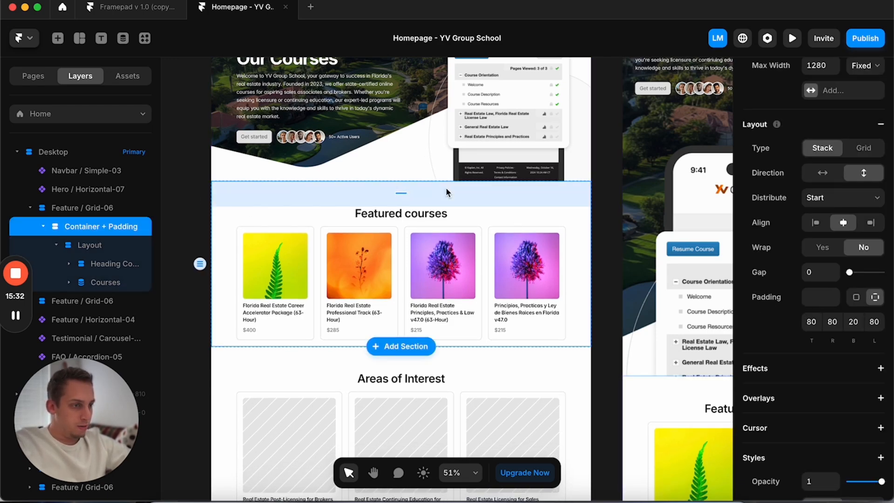
{"action": "scroll", "coordinate": [446, 187], "scroll_direction": "up", "scroll_amount": 3}
{"action": "left_click", "coordinate": [398, 222]}
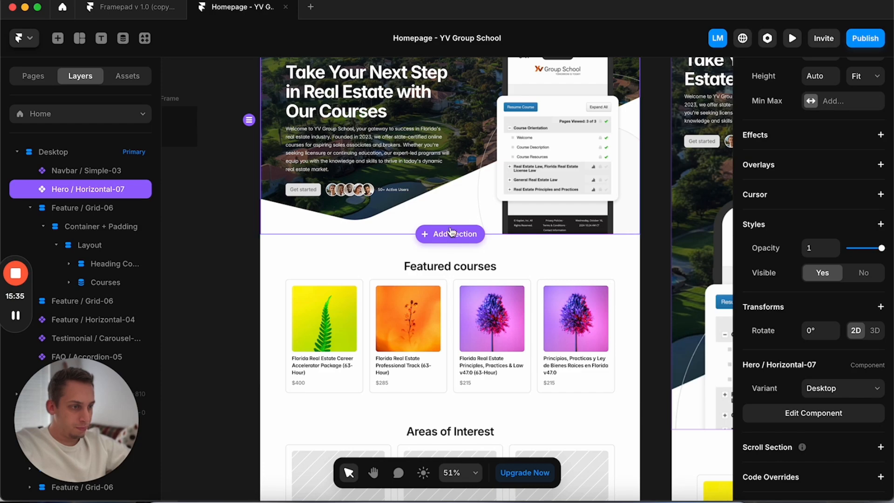
{"action": "scroll", "coordinate": [289, 282], "scroll_direction": "up", "scroll_amount": 3}
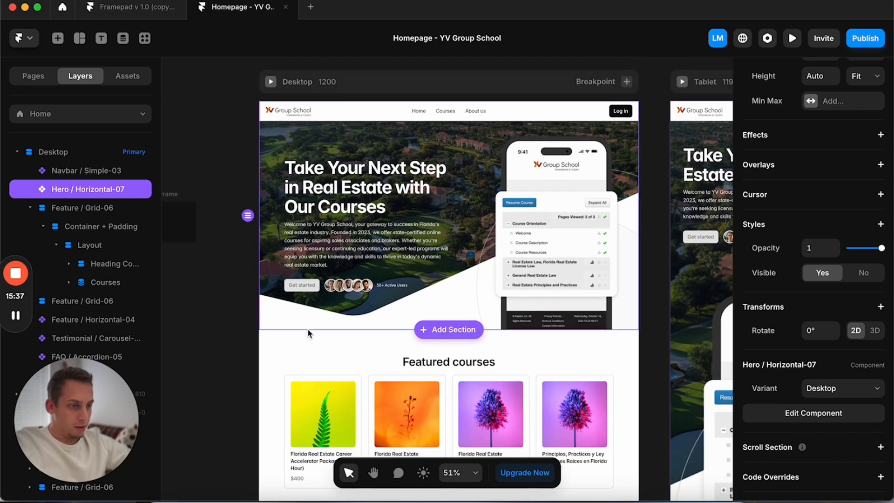
{"action": "left_click", "coordinate": [224, 331]}
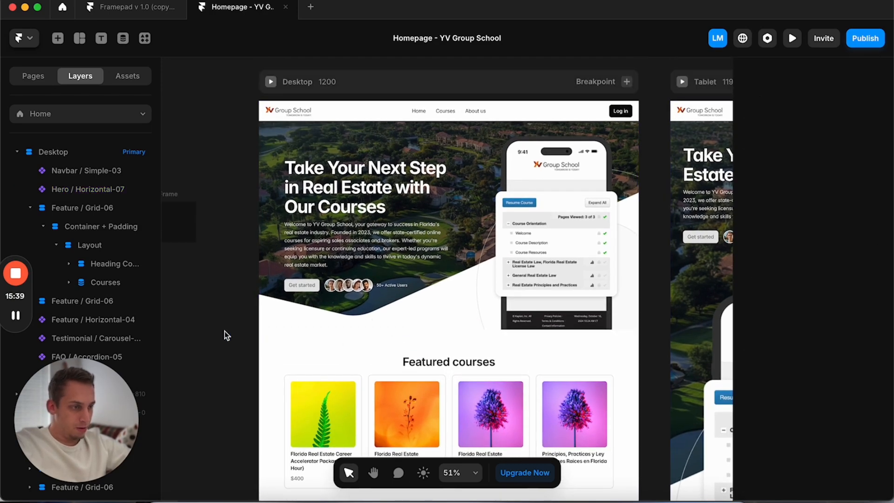
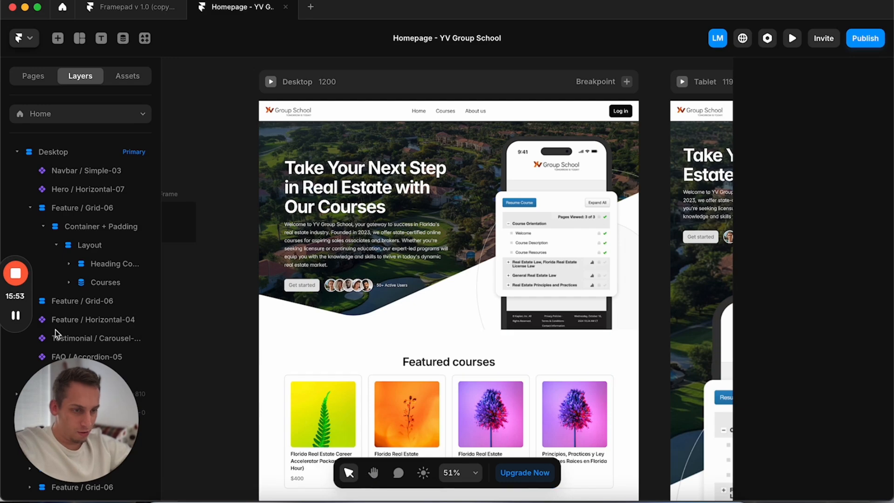
Step: Examine how the full phone image sits in the hero across the Desktop, Tablet and Phone breakpoints
{"action": "scroll", "coordinate": [193, 303], "scroll_direction": "up", "scroll_amount": 1}
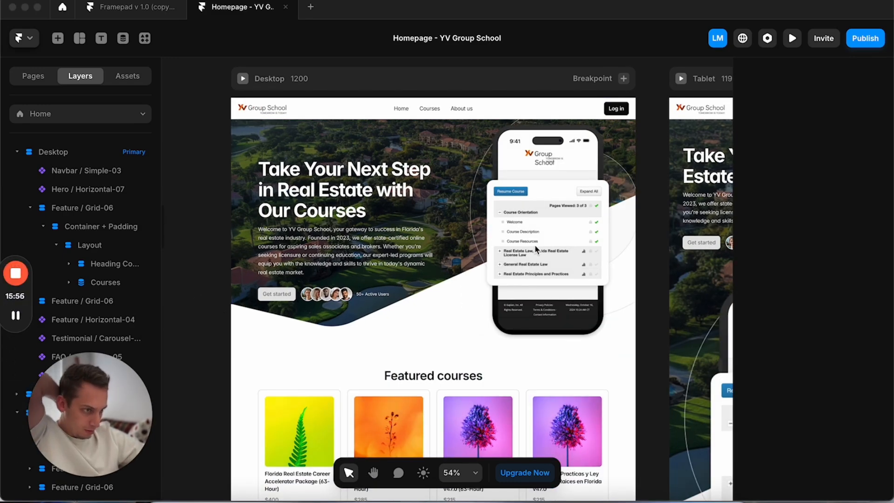
{"action": "scroll", "coordinate": [340, 279], "scroll_direction": "up", "scroll_amount": 2}
{"action": "scroll", "coordinate": [340, 280], "scroll_direction": "left", "scroll_amount": 2}
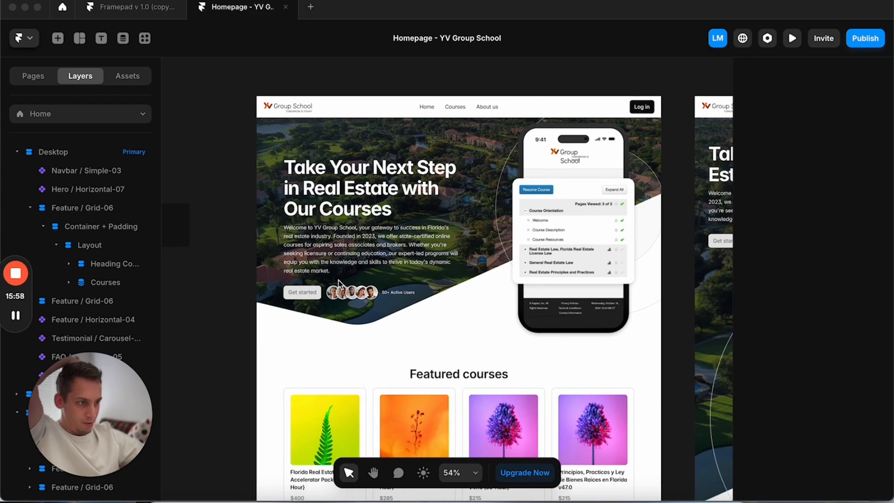
{"action": "scroll", "coordinate": [307, 235], "scroll_direction": "right", "scroll_amount": 10}
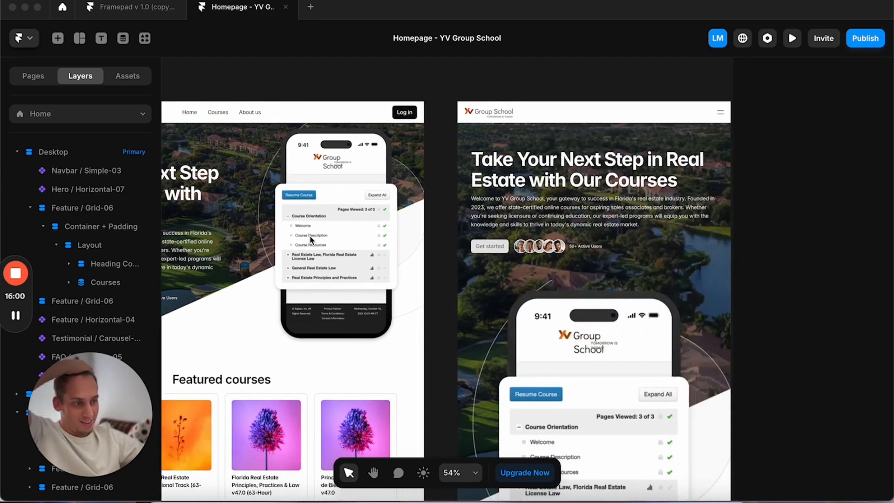
{"action": "scroll", "coordinate": [311, 240], "scroll_direction": "down", "scroll_amount": 8}
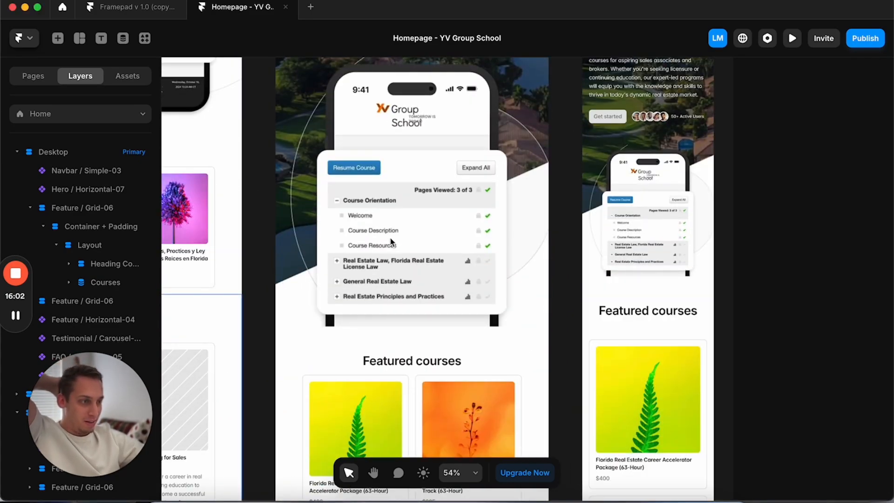
{"action": "scroll", "coordinate": [390, 237], "scroll_direction": "down", "scroll_amount": 4}
{"action": "scroll", "coordinate": [389, 236], "scroll_direction": "left", "scroll_amount": 3}
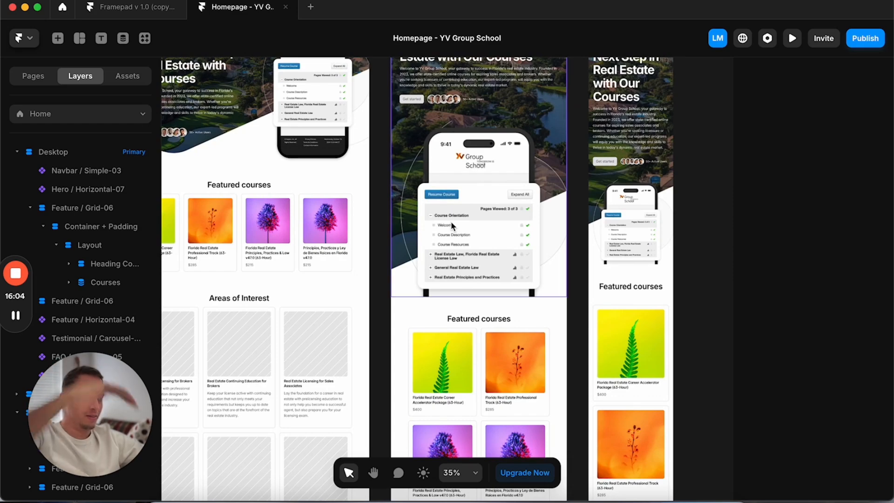
Step: Open the Hero / Horizontal-07 component for editing and select the Tablet variant's phone image
{"action": "double_click", "coordinate": [451, 222]}
{"action": "left_click", "coordinate": [468, 357]}
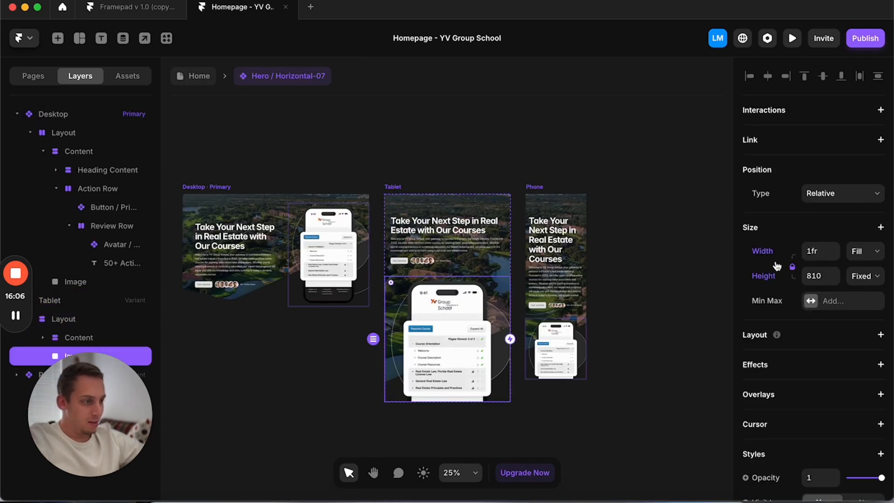
Step: Try shrinking the Tablet hero variant's phone mockup image to 410 by 410
{"action": "key", "text": "shift+Down"}
{"action": "key", "text": "shift+Down"}
{"action": "key", "text": "shift+Down"}
{"action": "key", "text": "shift+Down"}
{"action": "key", "text": "shift+Down"}
{"action": "key", "text": "shift+Down"}
{"action": "key", "text": "shift+Down"}
{"action": "key", "text": "shift+Down"}
{"action": "key", "text": "shift+Down"}
{"action": "key", "text": "shift+Down"}
{"action": "key", "text": "shift+Down"}
{"action": "key", "text": "shift+Down"}
{"action": "key", "text": "shift+Down"}
{"action": "key", "text": "shift+Down"}
{"action": "key", "text": "shift+Down"}
{"action": "key", "text": "shift+Down"}
{"action": "key", "text": "shift+Down"}
{"action": "key", "text": "shift+Down"}
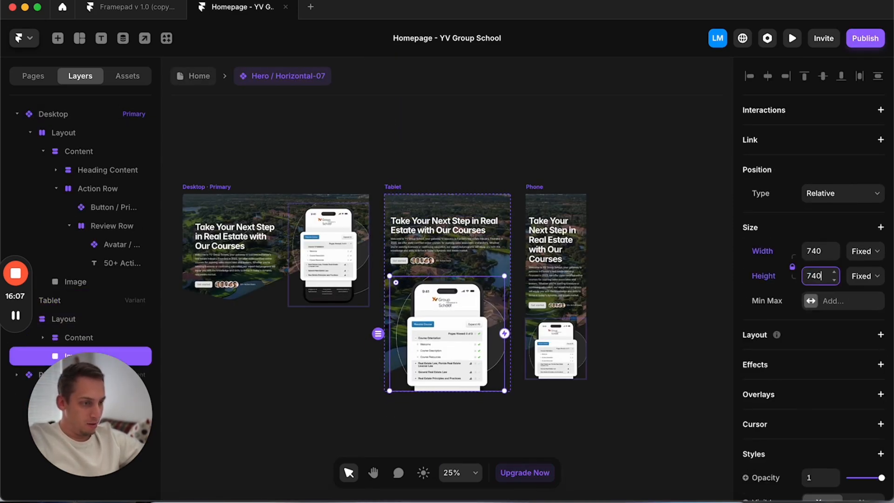
{"action": "key", "text": "shift+Down"}
{"action": "key", "text": "shift+Down"}
{"action": "key", "text": "shift+Down"}
{"action": "key", "text": "shift+Down"}
{"action": "key", "text": "shift+Down"}
{"action": "key", "text": "shift+Down"}
{"action": "key", "text": "shift+Down"}
{"action": "key", "text": "shift+Down"}
{"action": "key", "text": "shift+Down"}
{"action": "key", "text": "shift+Down"}
{"action": "key", "text": "shift+Down"}
{"action": "key", "text": "shift+Down"}
{"action": "key", "text": "shift+Down"}
{"action": "key", "text": "shift+Down"}
{"action": "key", "text": "shift+Down"}
{"action": "key", "text": "shift+Down"}
{"action": "key", "text": "shift+Down"}
{"action": "key", "text": "shift+Down"}
{"action": "key", "text": "shift+Down"}
{"action": "key", "text": "shift+Down"}
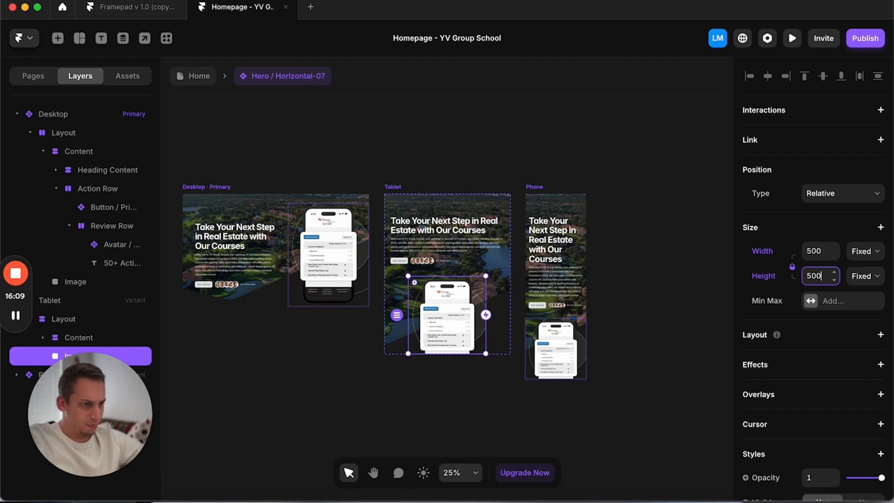
{"action": "key", "text": "shift+Up"}
{"action": "key", "text": "shift+Up"}
{"action": "key", "text": "shift+Up"}
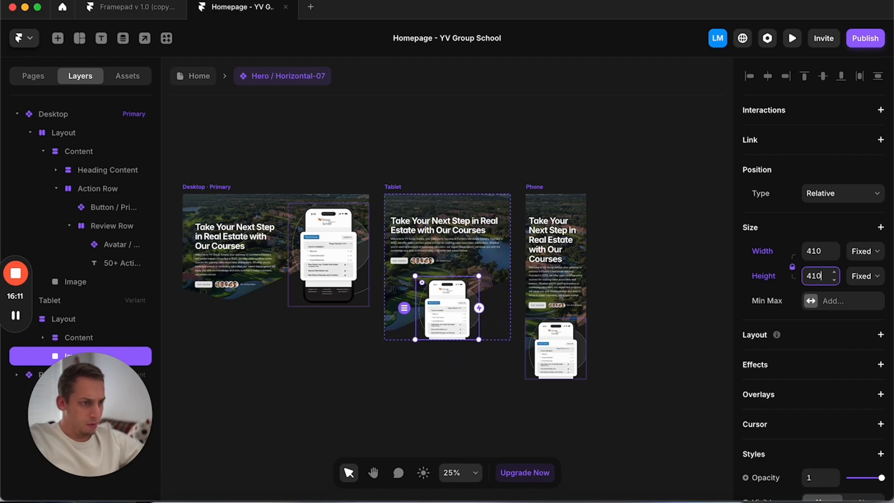
Step: Remove the phone mockup image from the Tablet and Phone hero variants and return to the Home page
{"action": "key", "text": "Delete"}
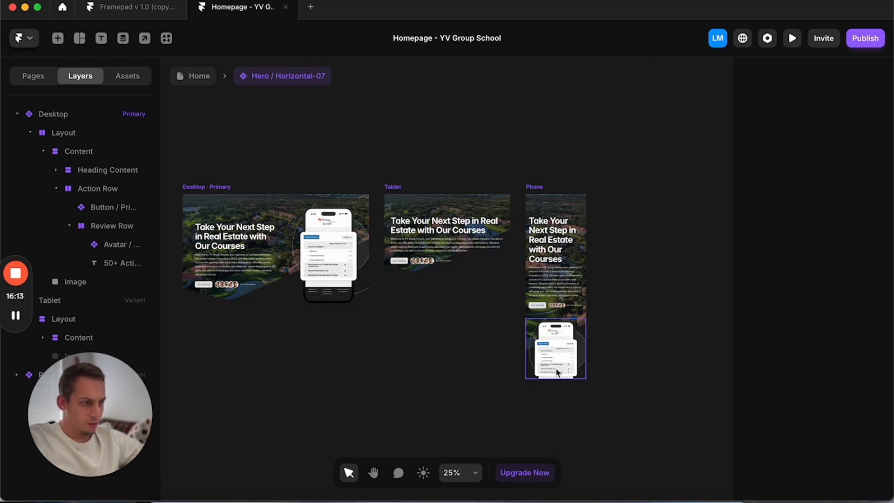
{"action": "key", "text": "Delete"}
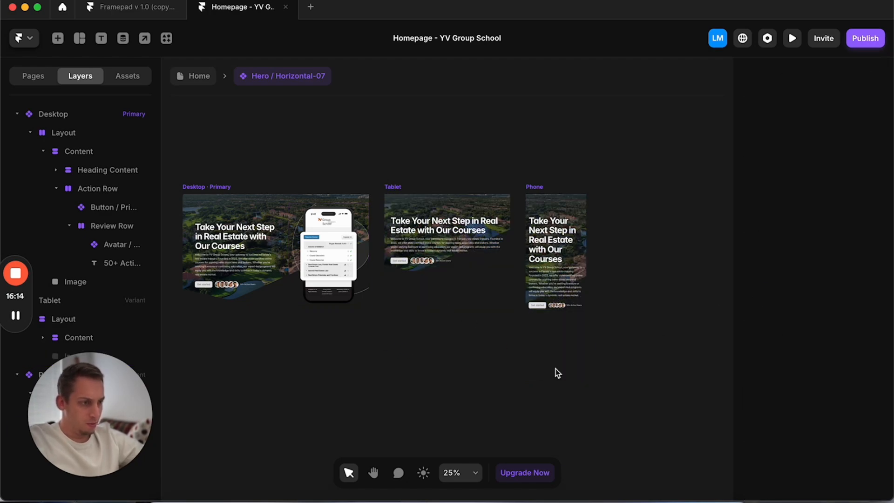
{"action": "left_click", "coordinate": [206, 84]}
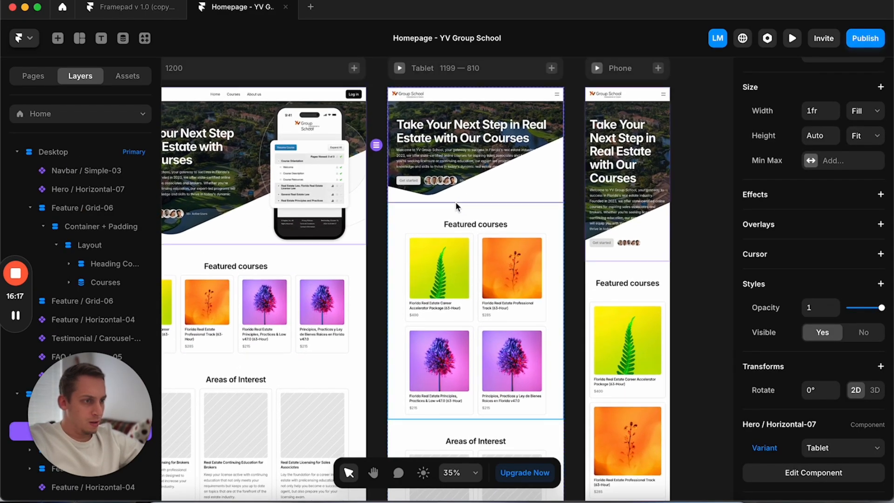
{"action": "scroll", "coordinate": [619, 215], "scroll_direction": "up", "scroll_amount": 5}
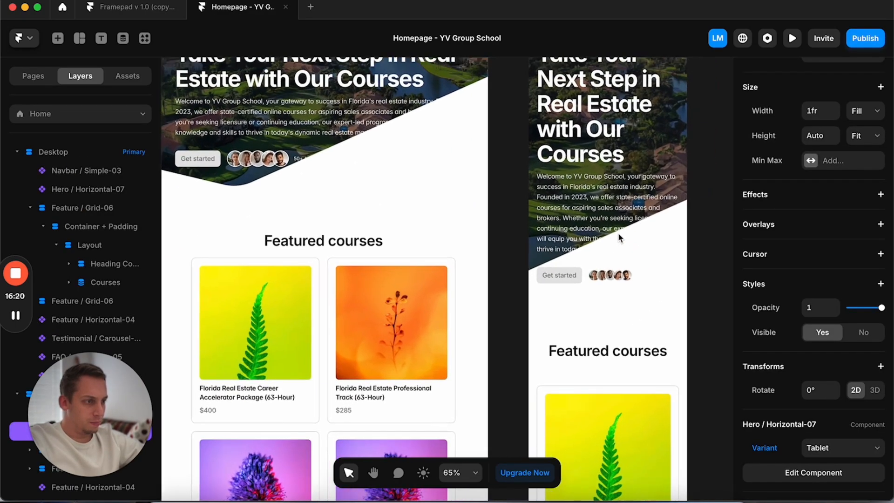
{"action": "scroll", "coordinate": [547, 252], "scroll_direction": "left", "scroll_amount": 3}
{"action": "scroll", "coordinate": [547, 252], "scroll_direction": "down", "scroll_amount": 2}
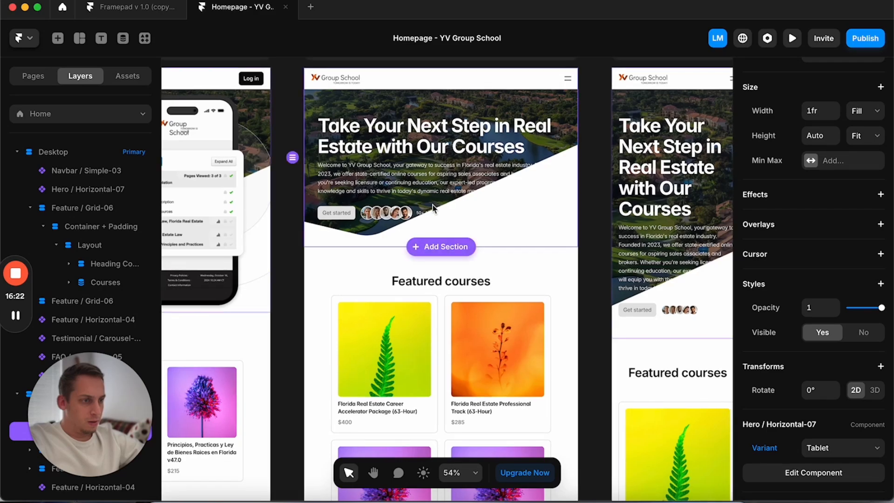
Step: Open the hero component from the Home page and set the Tablet variant's bottom padding to 70
{"action": "double_click", "coordinate": [430, 206]}
{"action": "scroll", "coordinate": [428, 385], "scroll_direction": "down", "scroll_amount": 5}
{"action": "left_click", "coordinate": [876, 475]}
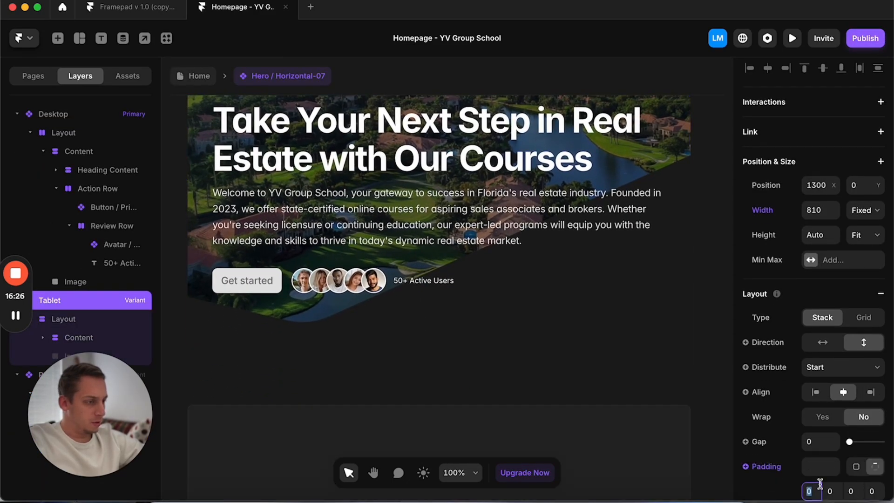
{"action": "scroll", "coordinate": [835, 465], "scroll_direction": "down", "scroll_amount": 2}
{"action": "left_click", "coordinate": [852, 437]}
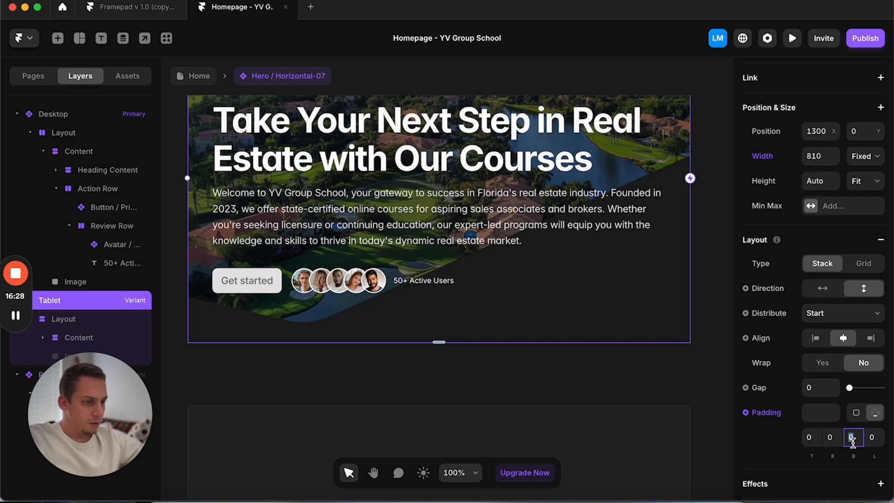
{"action": "type", "text": "70"}
{"action": "scroll", "coordinate": [480, 239], "scroll_direction": "down", "scroll_amount": 5}
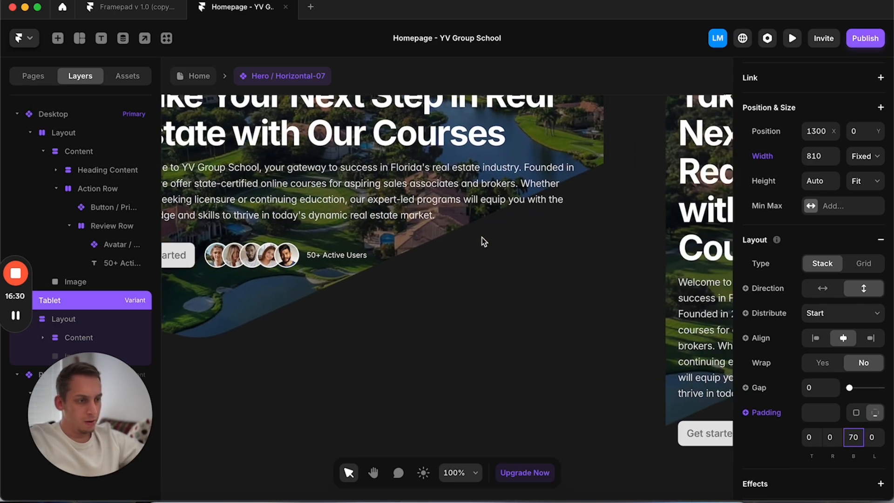
Step: Set the bottom padding of the Phone hero variant's layout to 314 and return to the Home page
{"action": "left_click", "coordinate": [512, 314]}
{"action": "scroll", "coordinate": [776, 394], "scroll_direction": "down", "scroll_amount": 10}
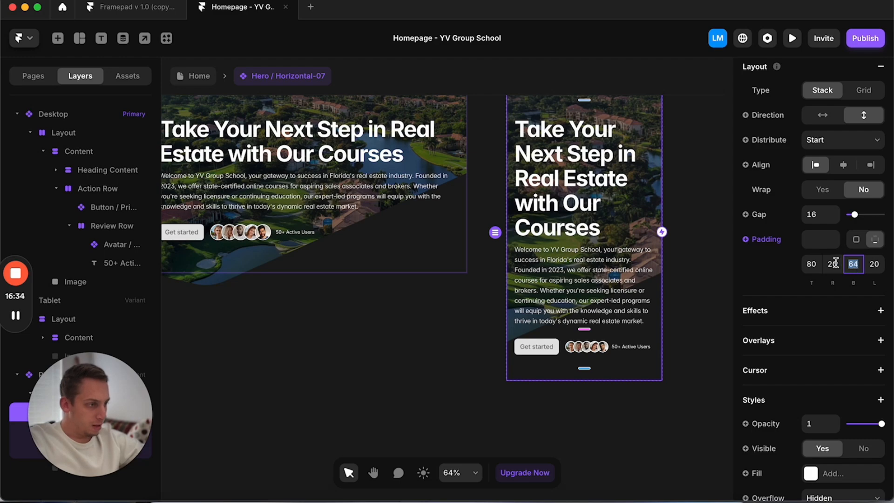
{"action": "key", "text": "shift+Up"}
{"action": "key", "text": "shift+Up"}
{"action": "key", "text": "shift+Up"}
{"action": "key", "text": "shift+Up"}
{"action": "key", "text": "shift+Up"}
{"action": "key", "text": "shift+Up"}
{"action": "key", "text": "shift+Up"}
{"action": "key", "text": "shift+Up"}
{"action": "key", "text": "shift+Up"}
{"action": "key", "text": "shift+Up"}
{"action": "key", "text": "shift+Up"}
{"action": "key", "text": "shift+Up"}
{"action": "key", "text": "shift+Up"}
{"action": "key", "text": "shift+Up"}
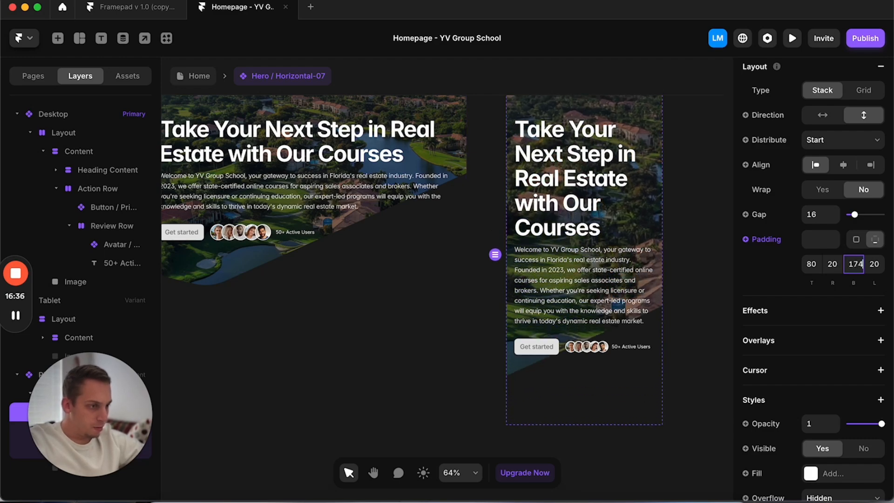
{"action": "key", "text": "shift+Up"}
{"action": "key", "text": "shift+Up"}
{"action": "key", "text": "shift+Up"}
{"action": "key", "text": "shift+Up"}
{"action": "key", "text": "shift+Up"}
{"action": "key", "text": "shift+Up"}
{"action": "key", "text": "shift+Up"}
{"action": "key", "text": "shift+Up"}
{"action": "key", "text": "shift+Up"}
{"action": "key", "text": "shift+Up"}
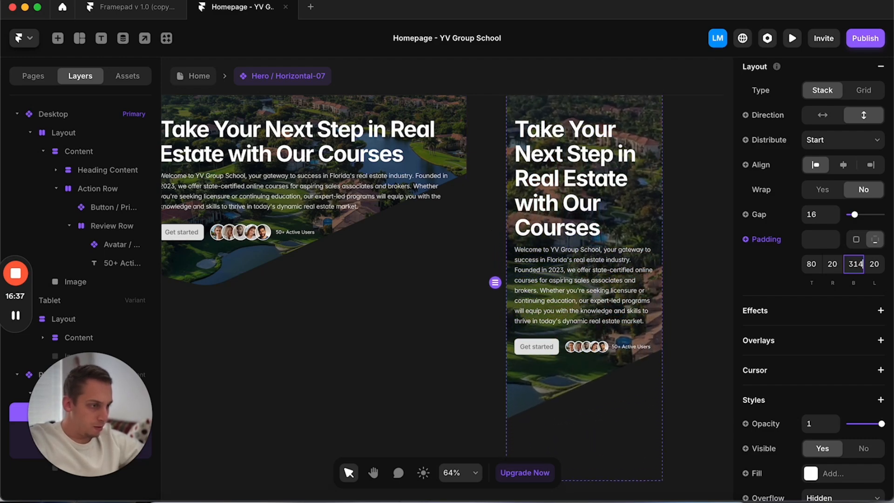
{"action": "left_click", "coordinate": [482, 235]}
{"action": "scroll", "coordinate": [480, 233], "scroll_direction": "down", "scroll_amount": 4}
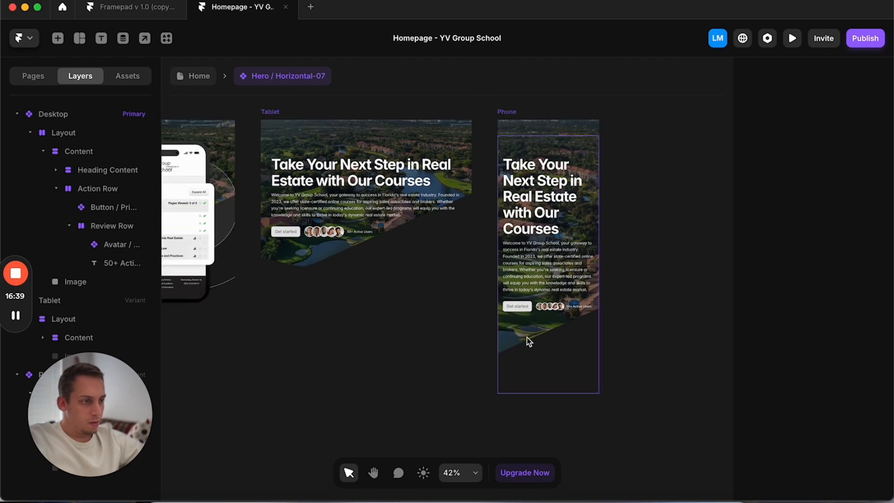
{"action": "left_click", "coordinate": [190, 76]}
{"action": "scroll", "coordinate": [331, 259], "scroll_direction": "right", "scroll_amount": 3}
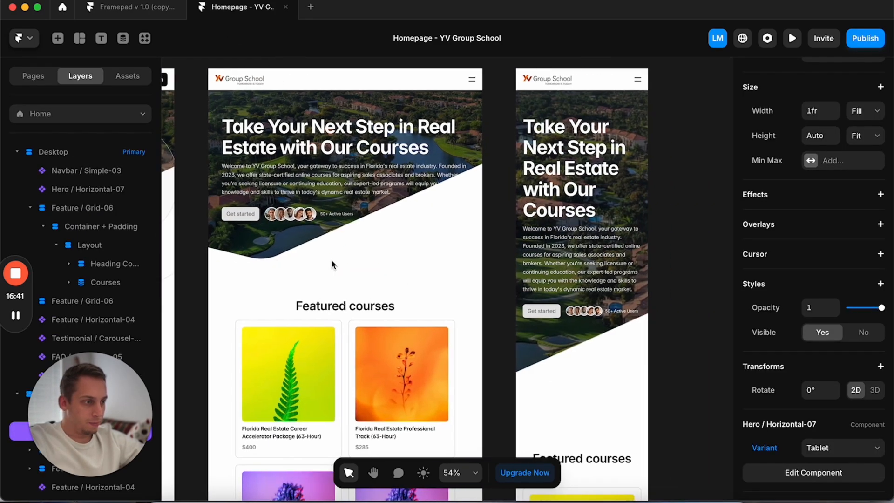
Step: Compare the hero section's layout across the Desktop, Tablet and Phone breakpoints
{"action": "left_click", "coordinate": [473, 383]}
{"action": "scroll", "coordinate": [473, 383], "scroll_direction": "down", "scroll_amount": 3}
{"action": "scroll", "coordinate": [474, 383], "scroll_direction": "down", "scroll_amount": 3}
{"action": "scroll", "coordinate": [474, 384], "scroll_direction": "down", "scroll_amount": 1}
{"action": "scroll", "coordinate": [524, 327], "scroll_direction": "right", "scroll_amount": 2}
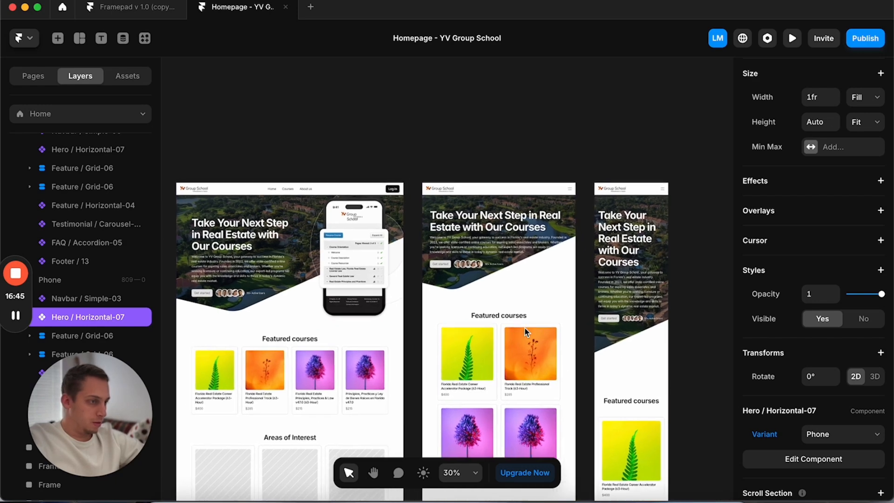
{"action": "scroll", "coordinate": [458, 305], "scroll_direction": "left", "scroll_amount": 4}
{"action": "scroll", "coordinate": [437, 306], "scroll_direction": "right", "scroll_amount": 1}
{"action": "left_click", "coordinate": [222, 332]}
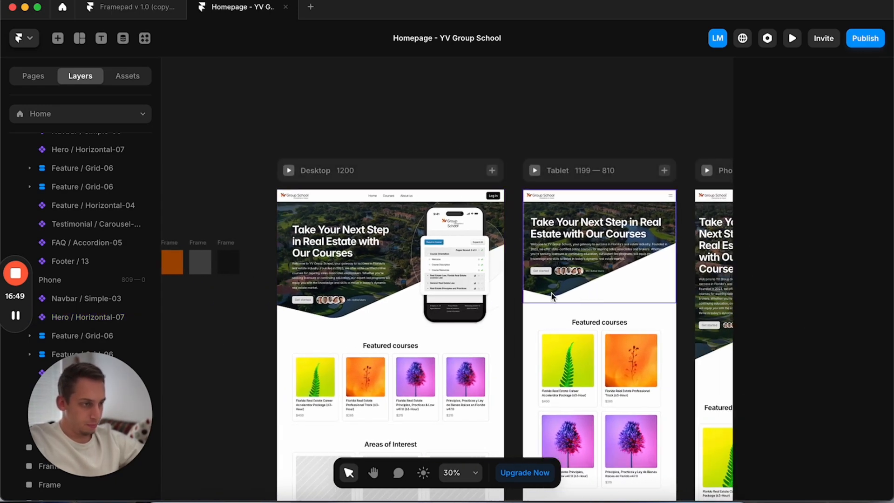
{"action": "scroll", "coordinate": [479, 300], "scroll_direction": "right", "scroll_amount": 5}
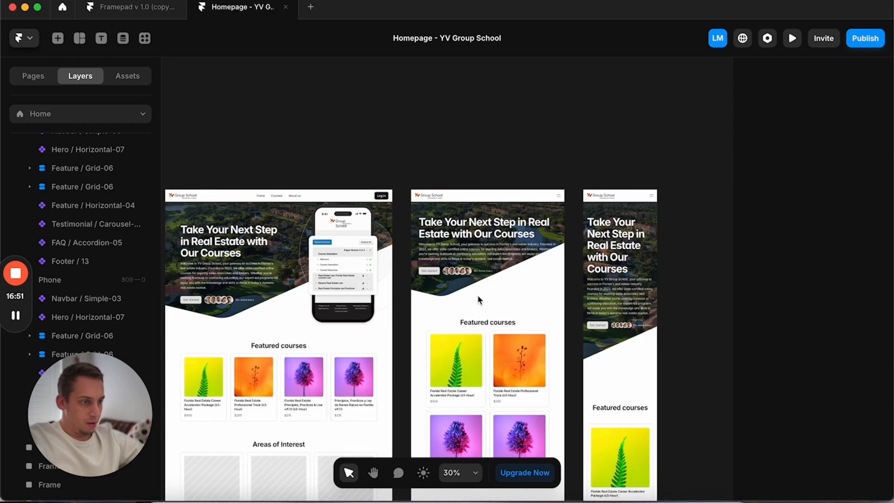
{"action": "scroll", "coordinate": [534, 258], "scroll_direction": "up", "scroll_amount": 5}
Step: Examine the hero component's Tablet variant, and check the hero on the Home page's Tablet and Desktop breakpoints
{"action": "double_click", "coordinate": [448, 317]}
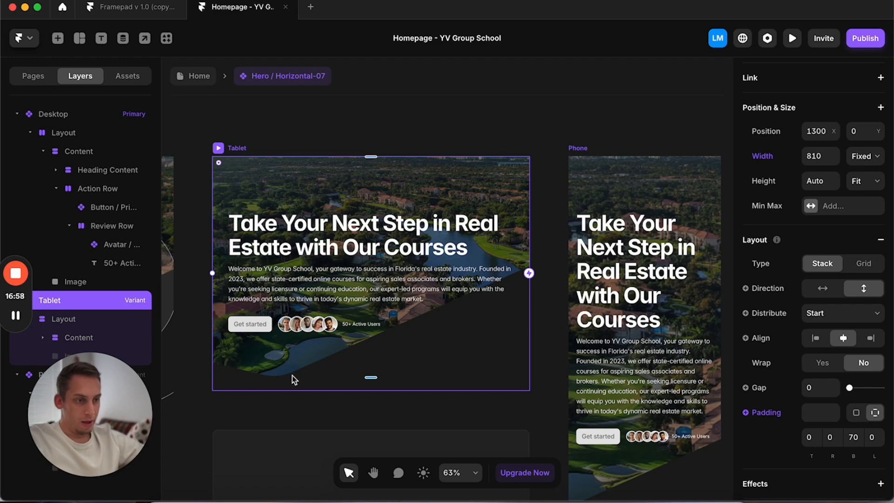
{"action": "scroll", "coordinate": [438, 275], "scroll_direction": "right", "scroll_amount": 2}
{"action": "scroll", "coordinate": [438, 275], "scroll_direction": "down", "scroll_amount": 1}
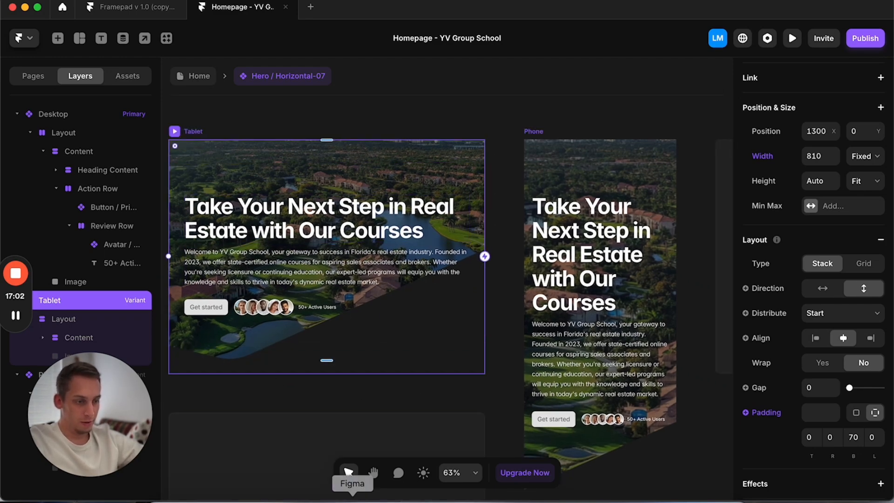
{"action": "scroll", "coordinate": [358, 415], "scroll_direction": "left", "scroll_amount": 5}
{"action": "scroll", "coordinate": [357, 412], "scroll_direction": "down", "scroll_amount": 3}
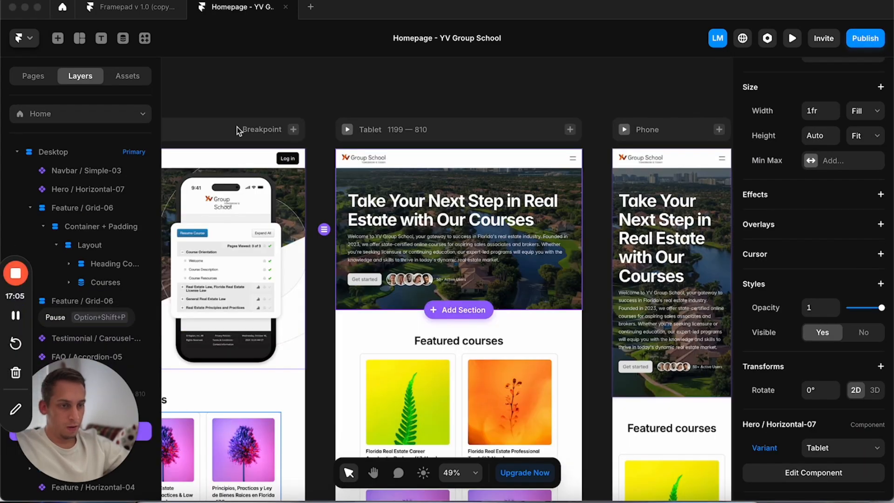
{"action": "scroll", "coordinate": [241, 121], "scroll_direction": "left", "scroll_amount": 3}
{"action": "scroll", "coordinate": [300, 216], "scroll_direction": "left", "scroll_amount": 4}
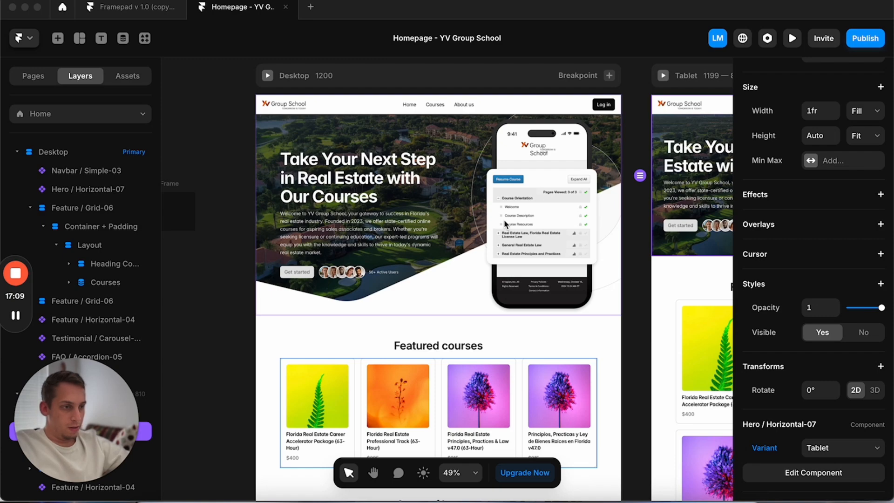
{"action": "scroll", "coordinate": [504, 220], "scroll_direction": "right", "scroll_amount": 2}
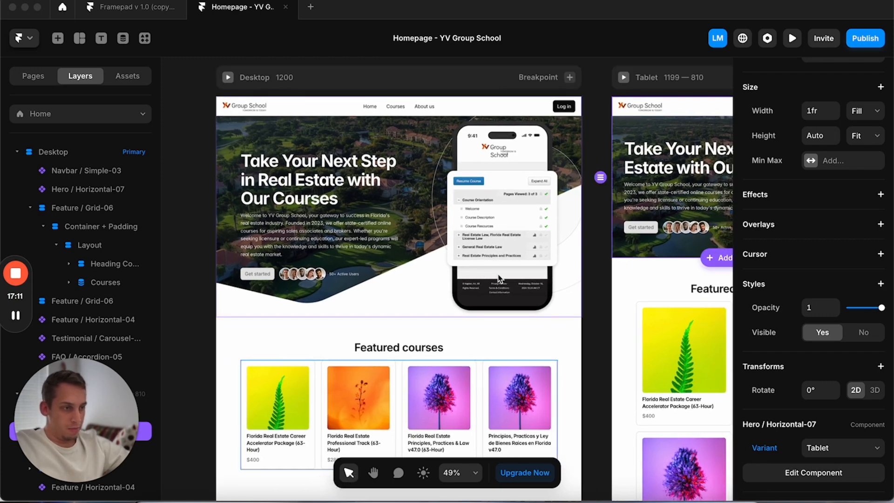
Step: Switch to the Yoly file in Figma and select the homepage-graphics frame
{"action": "left_click", "coordinate": [339, 502]}
{"action": "scroll", "coordinate": [385, 347], "scroll_direction": "down", "scroll_amount": 5}
{"action": "scroll", "coordinate": [385, 346], "scroll_direction": "left", "scroll_amount": 4}
{"action": "scroll", "coordinate": [385, 347], "scroll_direction": "up", "scroll_amount": 2}
{"action": "scroll", "coordinate": [385, 347], "scroll_direction": "left", "scroll_amount": 4}
{"action": "scroll", "coordinate": [378, 167], "scroll_direction": "up", "scroll_amount": 8}
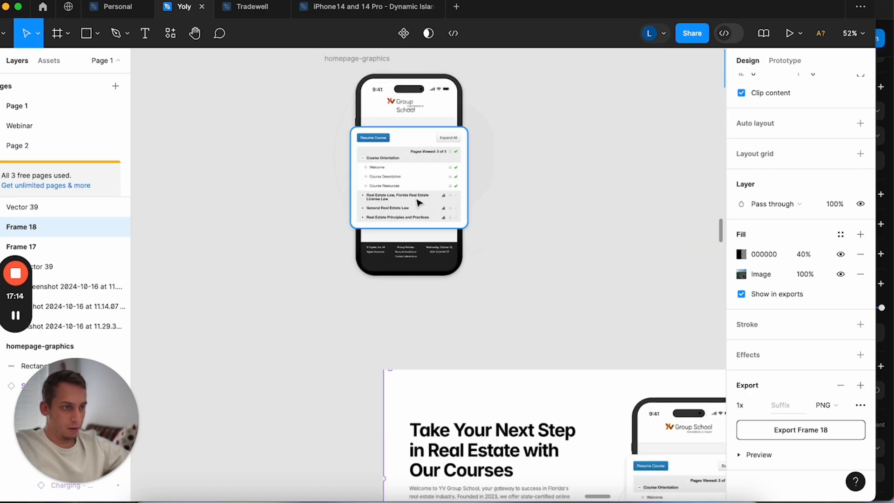
{"action": "left_click", "coordinate": [344, 56]}
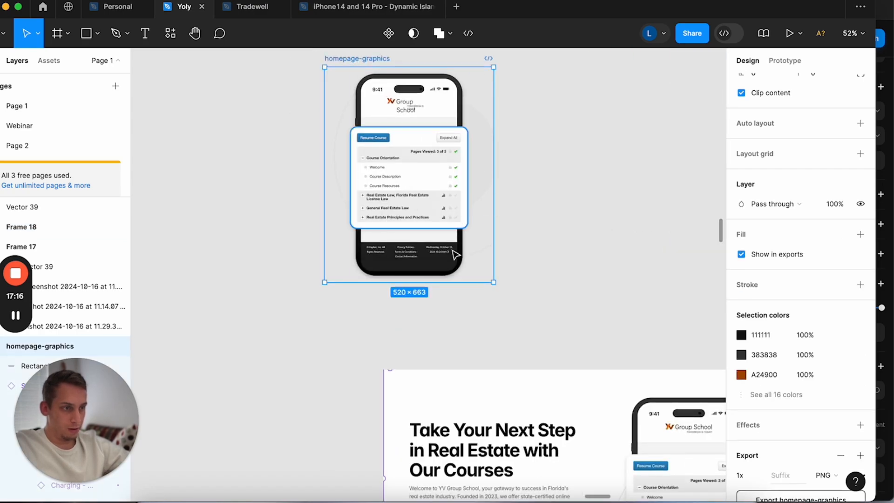
Step: Scale the phone mockup and course card down about their centre inside the homepage-graphics frame, leaving the frame's own size unchanged
{"action": "left_click", "coordinate": [473, 299]}
{"action": "left_click", "coordinate": [447, 255]}
{"action": "left_click_drag", "start_coordinate": [475, 294], "coordinate": [345, 84]}
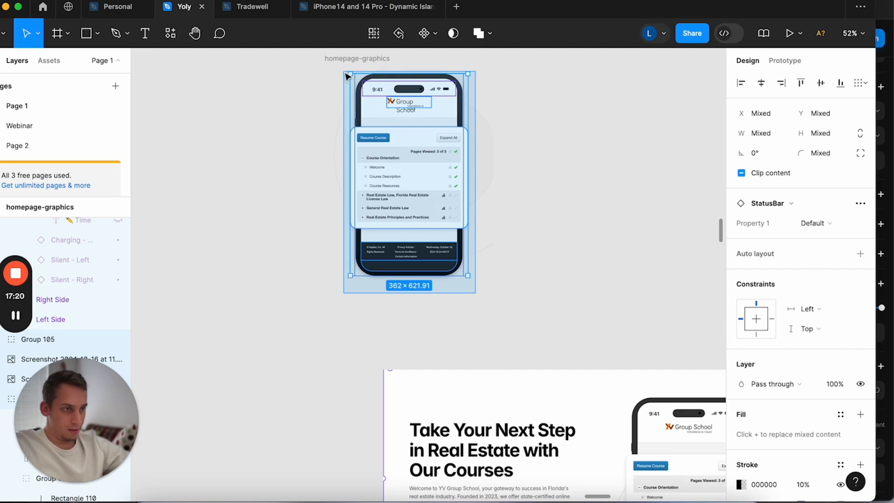
{"action": "key", "text": "k"}
{"action": "key", "text": "alt"}
{"action": "left_click_drag", "start_coordinate": [355, 82], "coordinate": [361, 97]}
{"action": "left_click", "coordinate": [501, 108]}
Step: Export the homepage-graphics frame as a 1x PNG to Downloads, replacing the existing homepage-graphics.png
{"action": "left_click", "coordinate": [357, 59]}
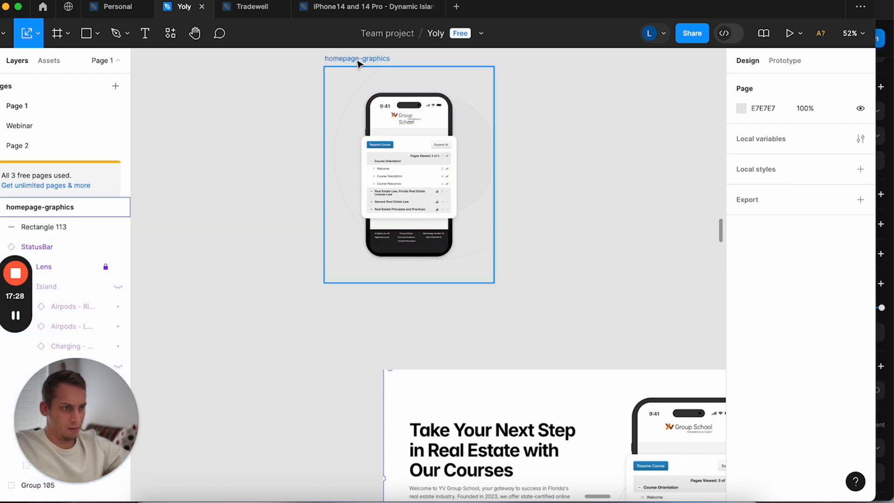
{"action": "left_click", "coordinate": [860, 223]}
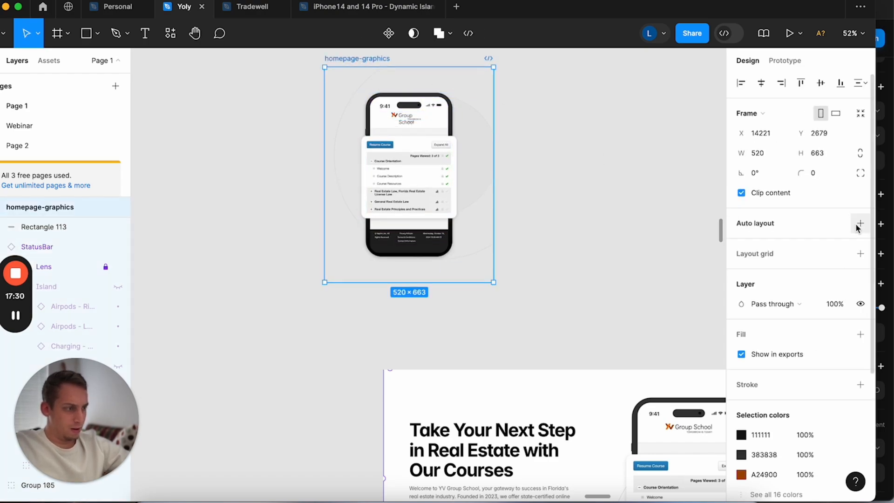
{"action": "scroll", "coordinate": [824, 389], "scroll_direction": "down", "scroll_amount": 5}
{"action": "left_click", "coordinate": [783, 429]}
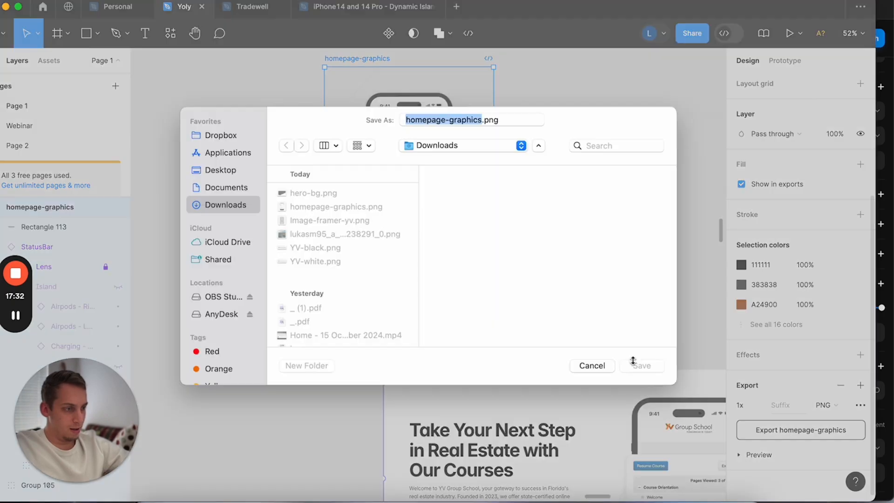
{"action": "left_click", "coordinate": [634, 365]}
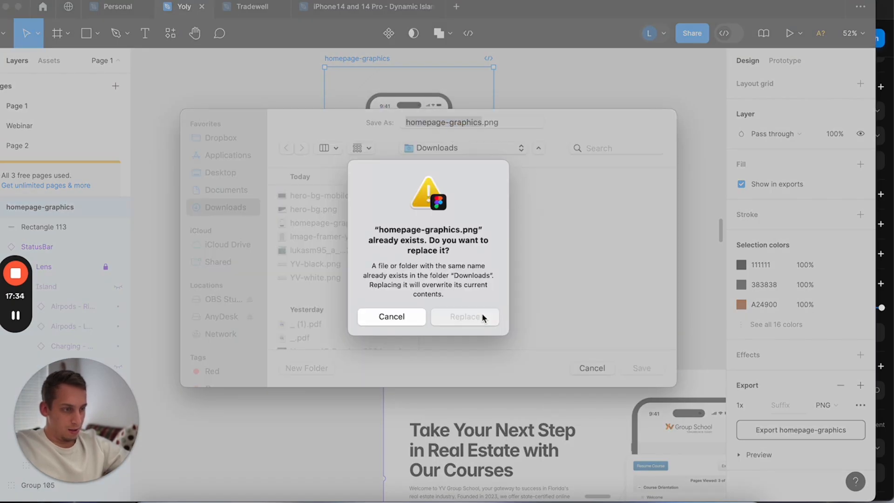
{"action": "left_click", "coordinate": [465, 317]}
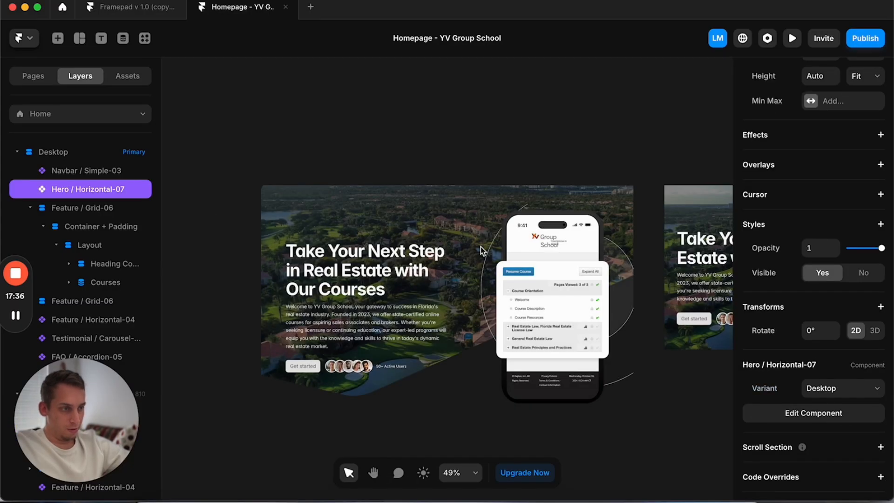
Step: In Framer, replace the image fill of the Desktop hero variant's Image layer with homepage-graphics.png from Downloads
{"action": "double_click", "coordinate": [482, 224]}
{"action": "left_click", "coordinate": [813, 169]}
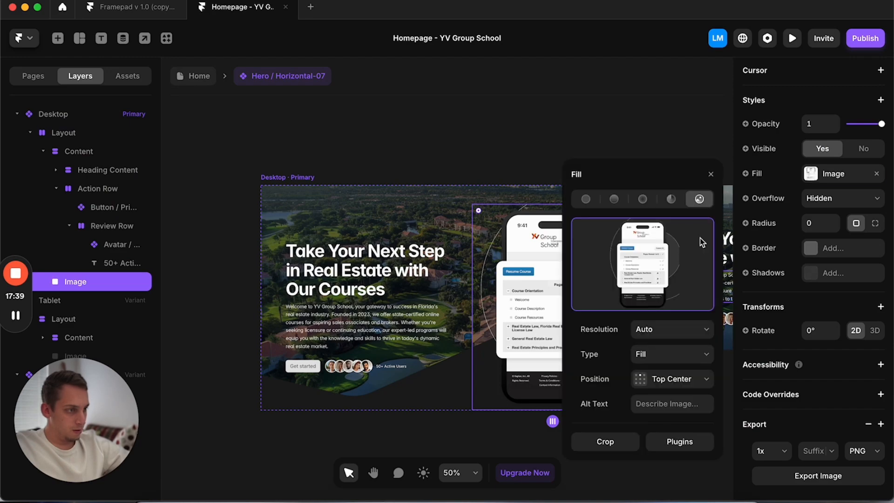
{"action": "left_click", "coordinate": [694, 259]}
{"action": "left_click", "coordinate": [393, 202]}
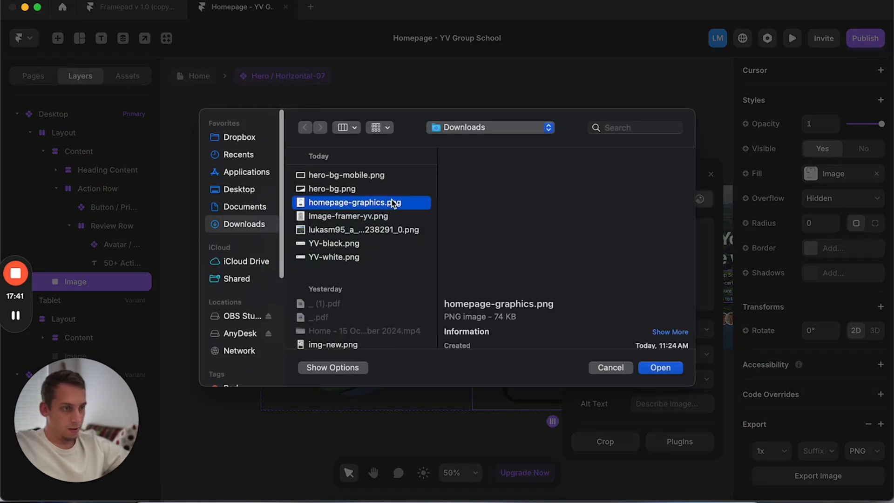
{"action": "left_click", "coordinate": [661, 369]}
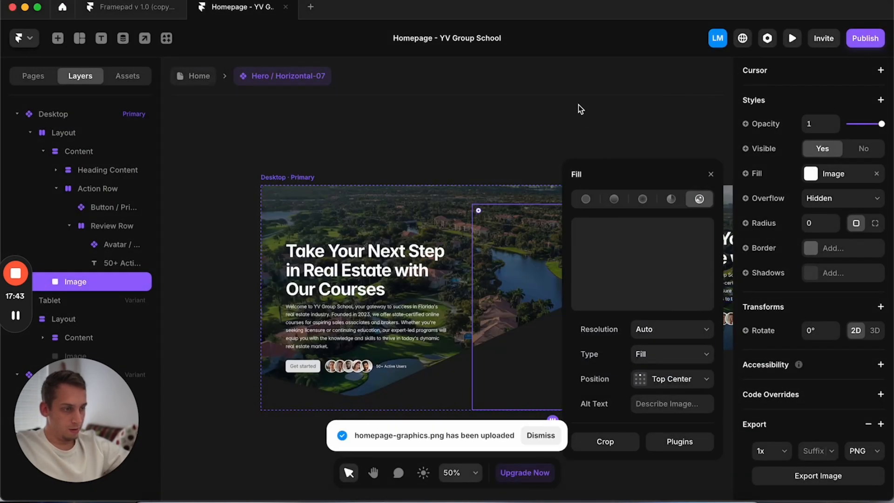
Step: Preview the Home page at Desktop size, check how the hero and phone graphic look while scrolling, and close the preview
{"action": "left_click", "coordinate": [577, 109]}
{"action": "scroll", "coordinate": [578, 107], "scroll_direction": "right", "scroll_amount": 1}
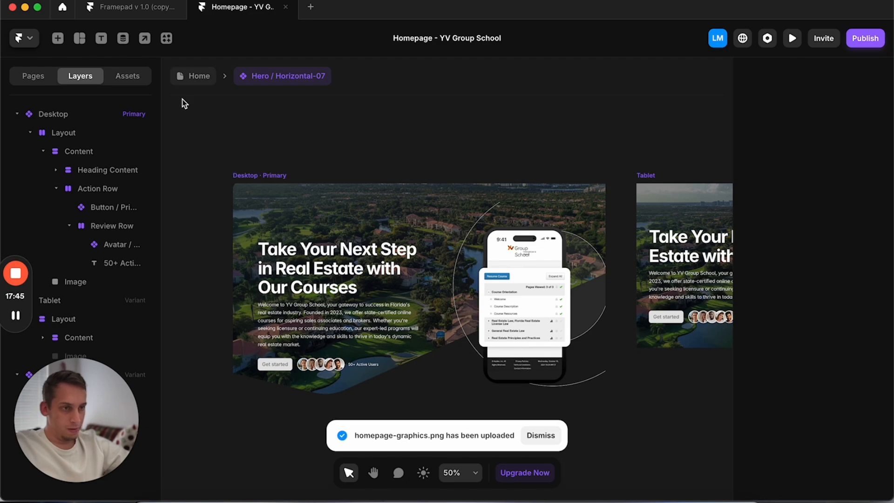
{"action": "left_click", "coordinate": [188, 80]}
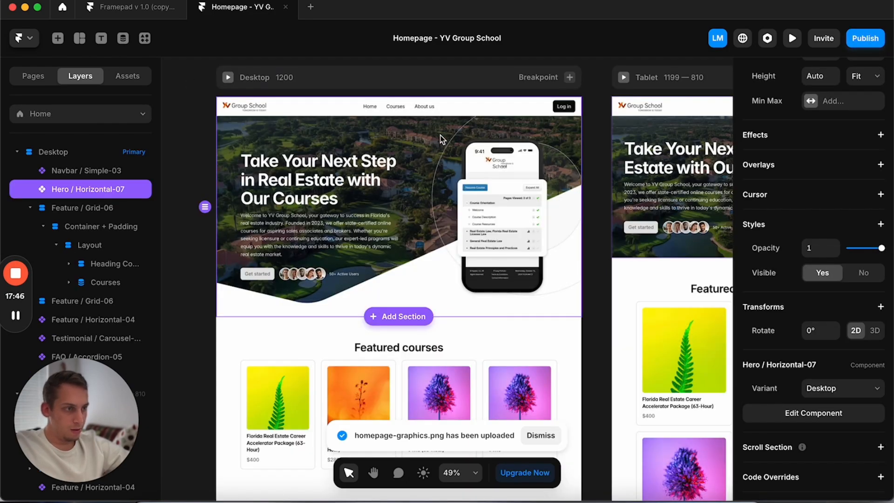
{"action": "left_click", "coordinate": [228, 78]}
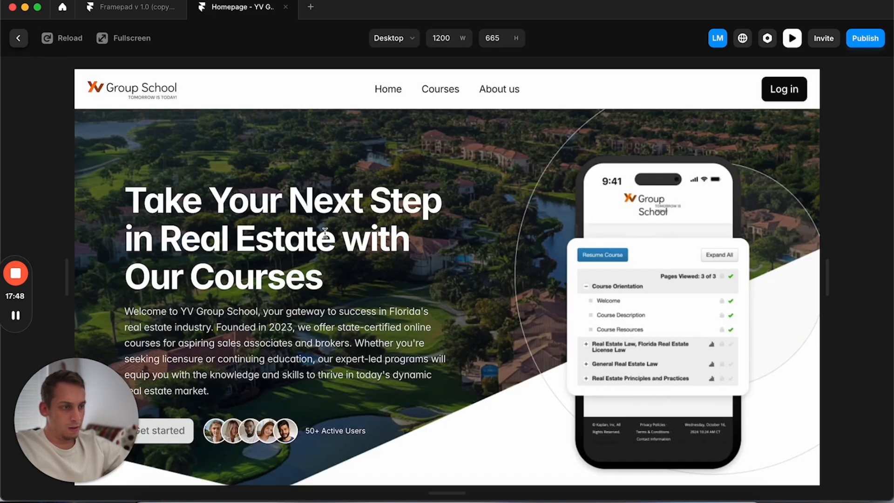
{"action": "scroll", "coordinate": [324, 247], "scroll_direction": "down", "scroll_amount": 2}
{"action": "scroll", "coordinate": [324, 247], "scroll_direction": "up", "scroll_amount": 1}
{"action": "scroll", "coordinate": [324, 246], "scroll_direction": "up", "scroll_amount": 1}
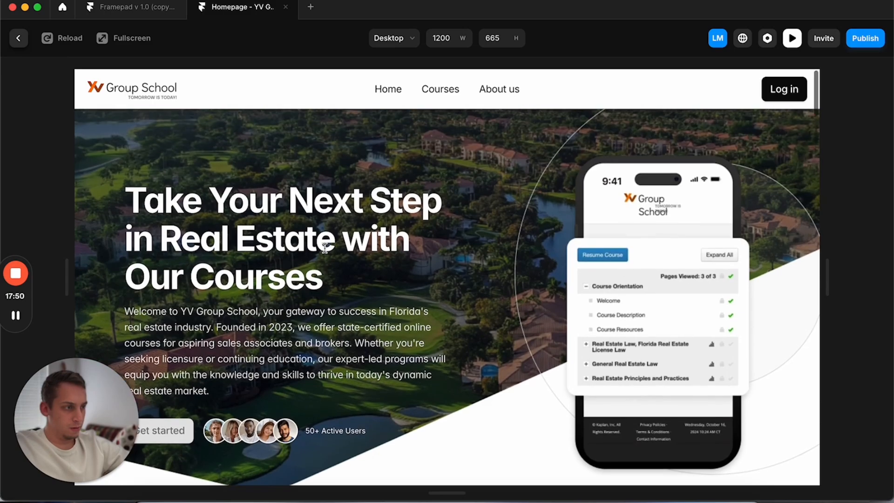
{"action": "scroll", "coordinate": [325, 246], "scroll_direction": "down", "scroll_amount": 2}
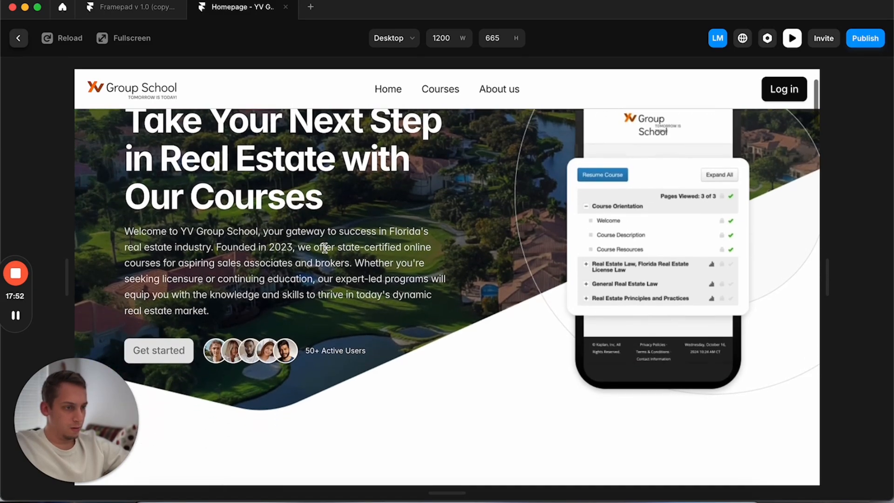
{"action": "scroll", "coordinate": [325, 247], "scroll_direction": "up", "scroll_amount": 2}
{"action": "scroll", "coordinate": [325, 246], "scroll_direction": "down", "scroll_amount": 5}
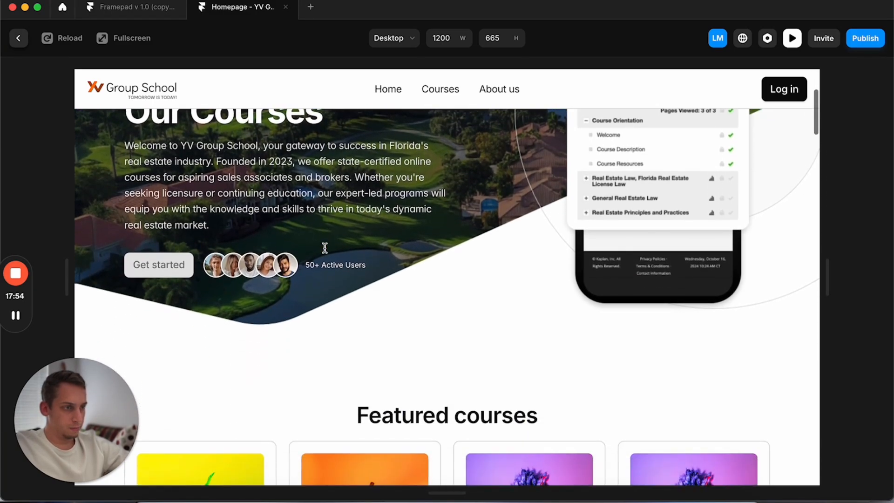
{"action": "scroll", "coordinate": [324, 247], "scroll_direction": "up", "scroll_amount": 3}
{"action": "scroll", "coordinate": [324, 246], "scroll_direction": "down", "scroll_amount": 5}
{"action": "scroll", "coordinate": [325, 246], "scroll_direction": "up", "scroll_amount": 6}
{"action": "scroll", "coordinate": [324, 246], "scroll_direction": "down", "scroll_amount": 8}
{"action": "scroll", "coordinate": [324, 248], "scroll_direction": "up", "scroll_amount": 5}
{"action": "scroll", "coordinate": [324, 247], "scroll_direction": "down", "scroll_amount": 7}
{"action": "scroll", "coordinate": [324, 247], "scroll_direction": "up", "scroll_amount": 10}
{"action": "scroll", "coordinate": [324, 247], "scroll_direction": "down", "scroll_amount": 2}
{"action": "scroll", "coordinate": [312, 248], "scroll_direction": "up", "scroll_amount": 2}
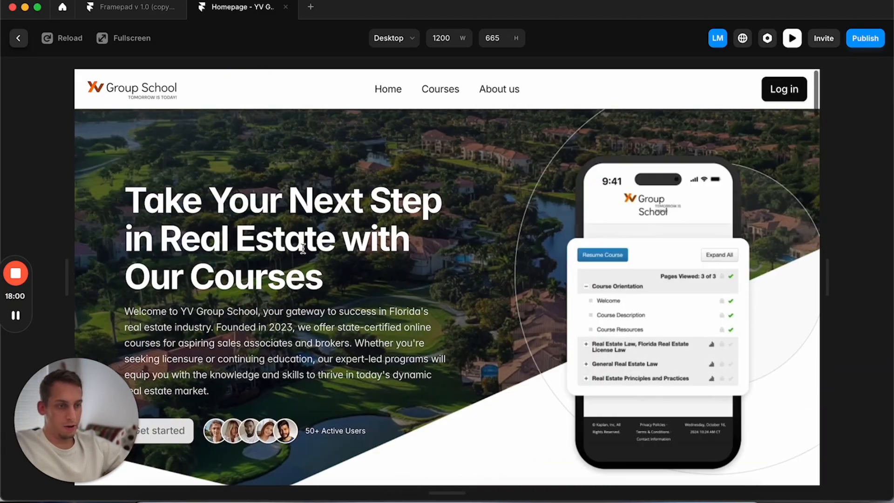
{"action": "left_click", "coordinate": [19, 37]}
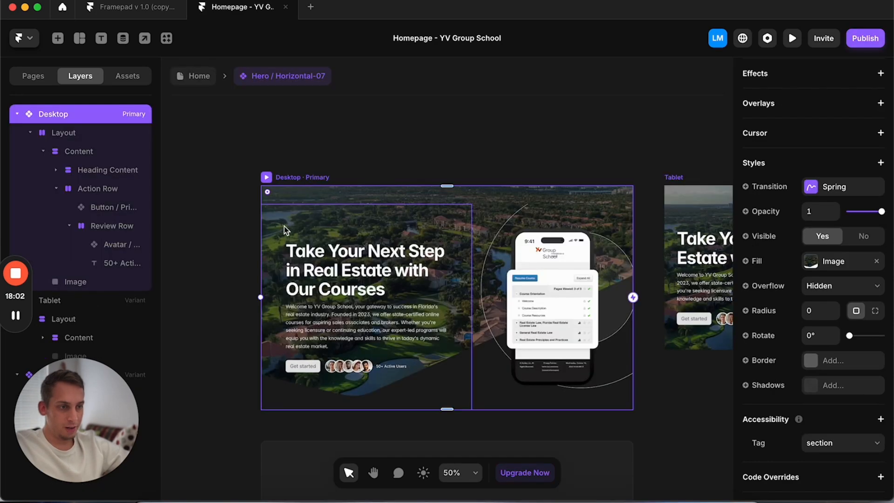
Step: Reduce the Heading 1 text style used by the Desktop hero title to a size of 48
{"action": "left_click", "coordinate": [342, 270]}
{"action": "left_click", "coordinate": [814, 291]}
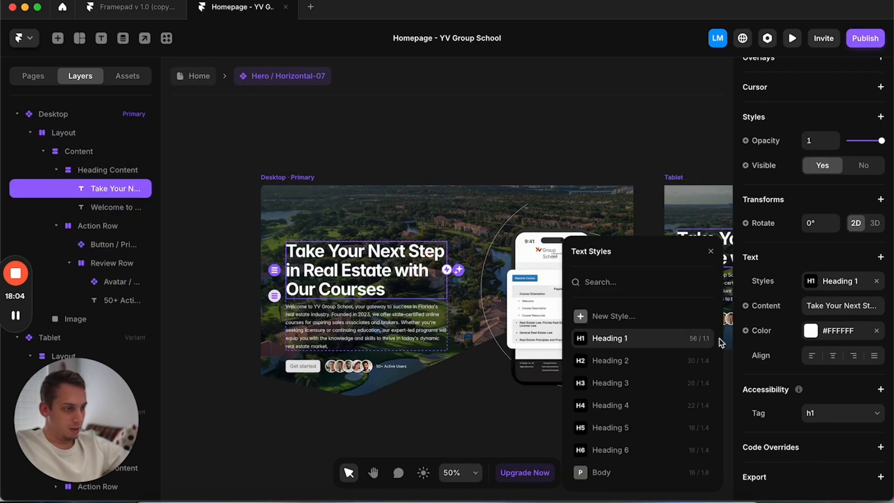
{"action": "left_click", "coordinate": [701, 338]}
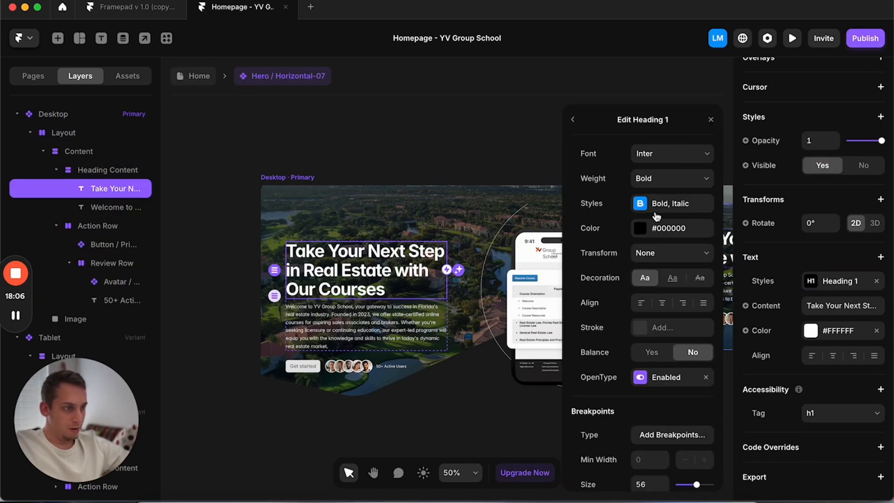
{"action": "scroll", "coordinate": [649, 411], "scroll_direction": "down", "scroll_amount": 3}
{"action": "type", "text": "52"}
{"action": "key", "text": "Down"}
{"action": "key", "text": "Down"}
{"action": "key", "text": "Down"}
{"action": "key", "text": "Down"}
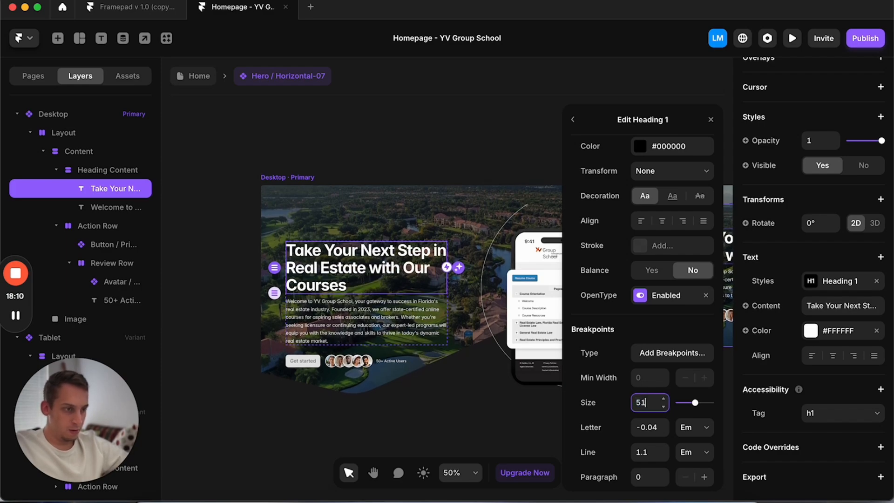
{"action": "left_click", "coordinate": [370, 151]}
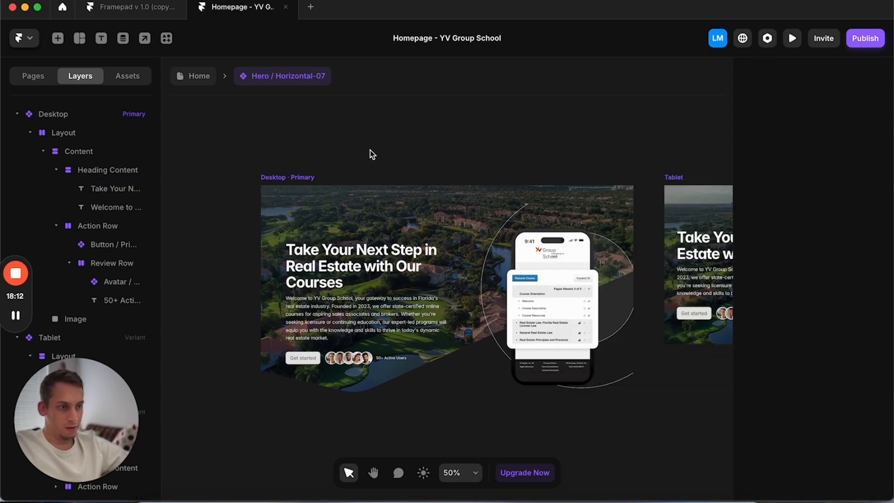
Step: Return to the Home page and examine the hero's heading and phone graphic in the Desktop and Tablet layouts
{"action": "left_click", "coordinate": [201, 73]}
{"action": "left_click", "coordinate": [198, 145]}
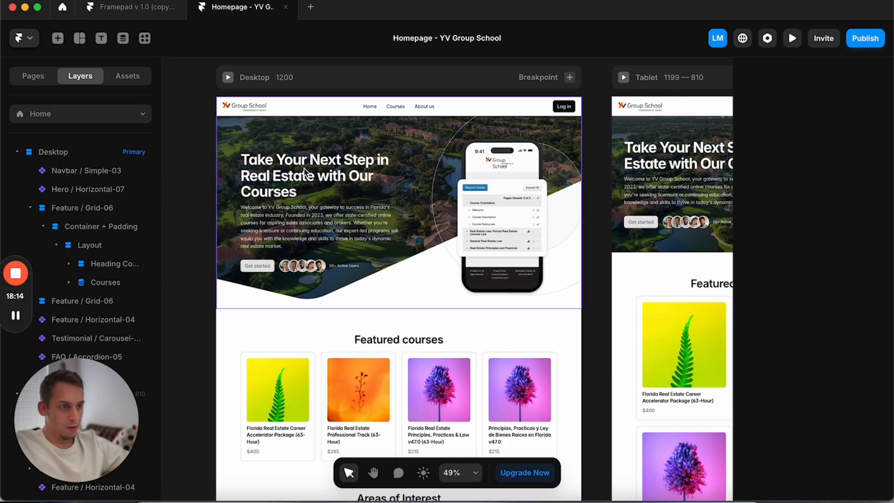
{"action": "scroll", "coordinate": [304, 172], "scroll_direction": "right", "scroll_amount": 4}
{"action": "scroll", "coordinate": [304, 173], "scroll_direction": "right", "scroll_amount": 4}
{"action": "scroll", "coordinate": [305, 173], "scroll_direction": "left", "scroll_amount": 9}
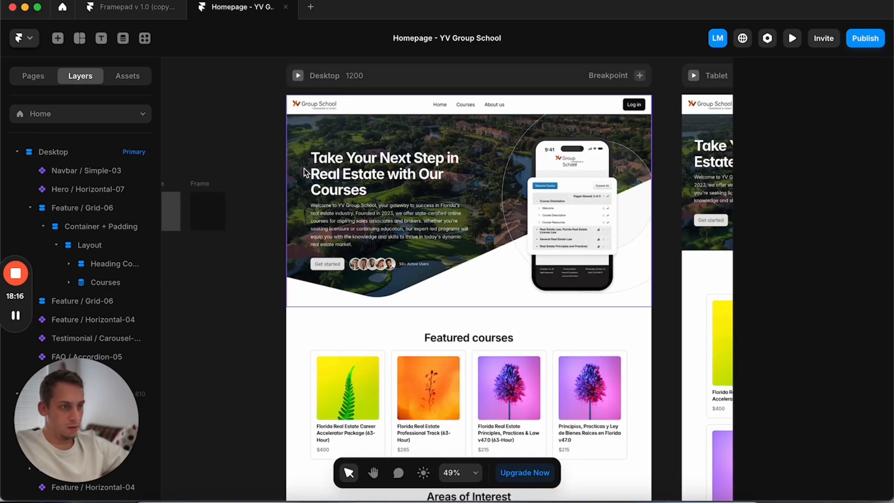
{"action": "scroll", "coordinate": [306, 172], "scroll_direction": "down", "scroll_amount": 2}
{"action": "scroll", "coordinate": [305, 173], "scroll_direction": "down", "scroll_amount": 3}
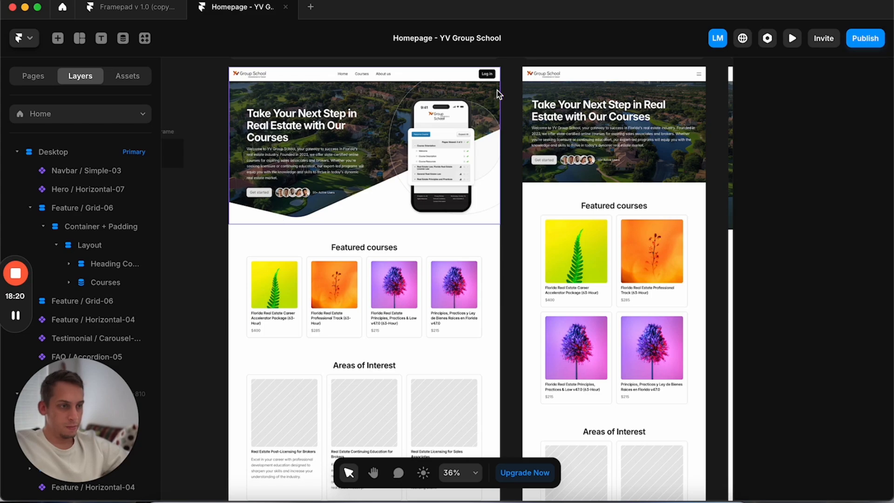
{"action": "scroll", "coordinate": [485, 170], "scroll_direction": "up", "scroll_amount": 5}
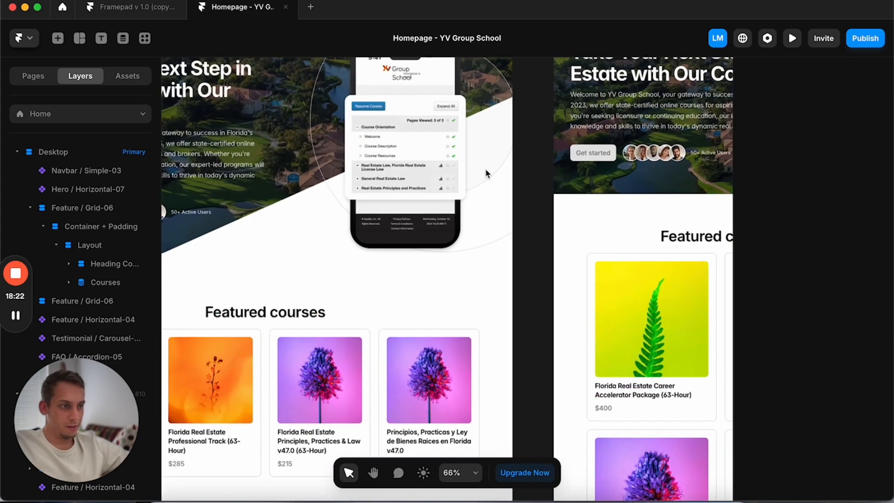
{"action": "scroll", "coordinate": [485, 173], "scroll_direction": "up", "scroll_amount": 1}
{"action": "scroll", "coordinate": [485, 173], "scroll_direction": "up", "scroll_amount": 4}
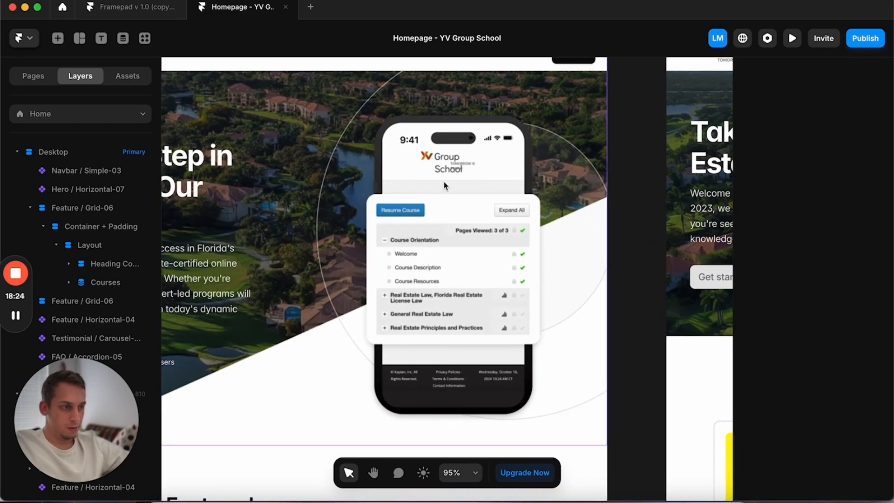
{"action": "scroll", "coordinate": [442, 181], "scroll_direction": "down", "scroll_amount": 2}
{"action": "scroll", "coordinate": [433, 196], "scroll_direction": "down", "scroll_amount": 2}
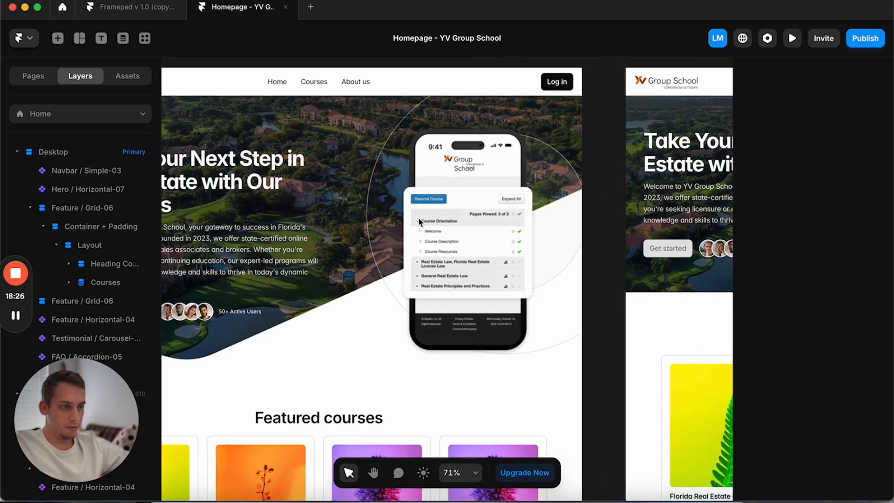
{"action": "scroll", "coordinate": [426, 219], "scroll_direction": "down", "scroll_amount": 4}
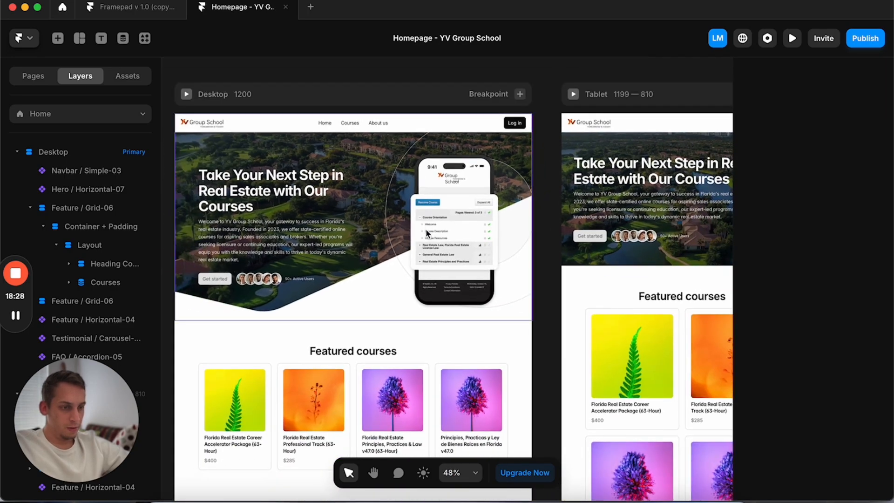
Step: Switch to the Yoly file in Figma and select the homepage-graphics frame to locate its layers
{"action": "left_click", "coordinate": [353, 500]}
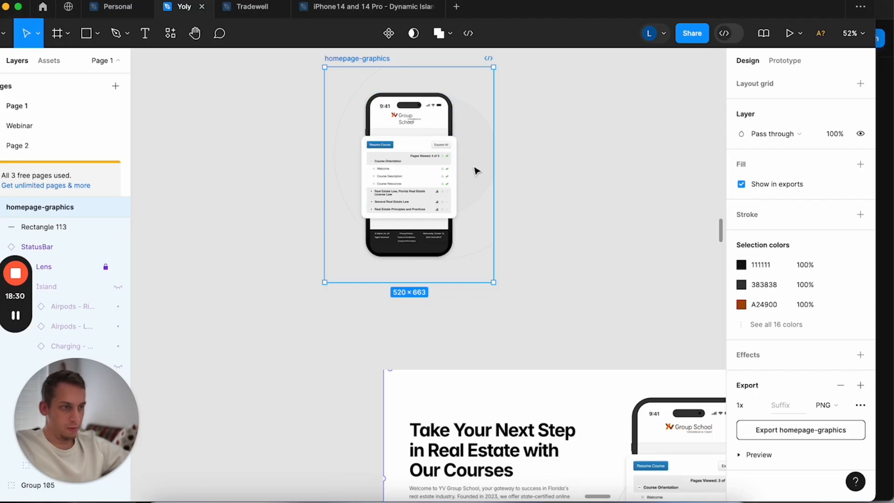
{"action": "key", "text": "Escape"}
{"action": "left_click", "coordinate": [342, 63]}
{"action": "scroll", "coordinate": [93, 274], "scroll_direction": "down", "scroll_amount": 10}
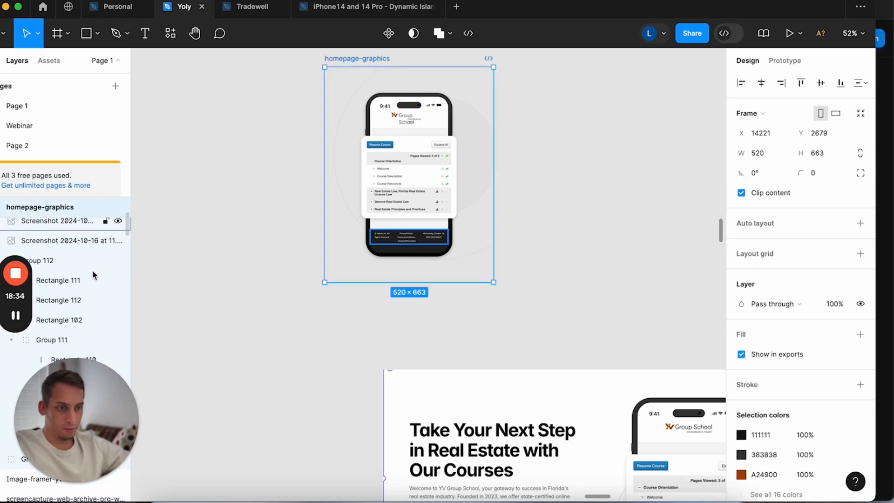
Step: Try removing the background circles, Group 113, from the original homepage-graphics frame, and undo the deletion
{"action": "left_click", "coordinate": [106, 324]}
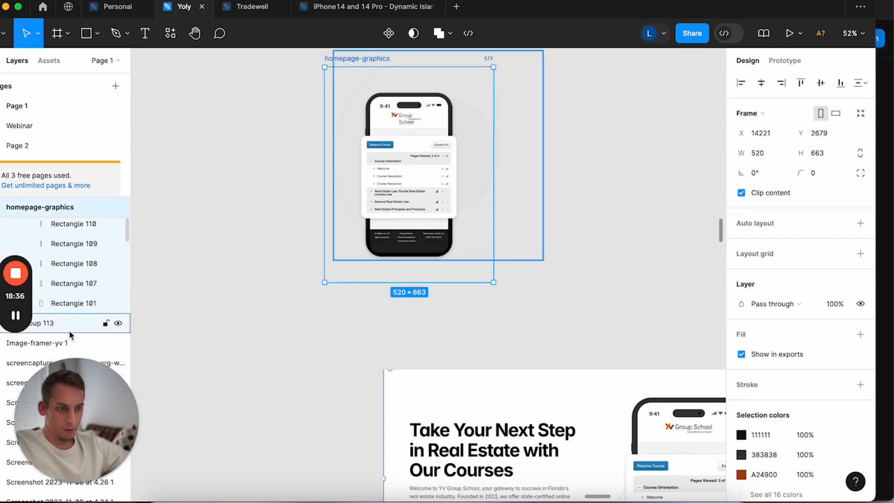
{"action": "left_click", "coordinate": [69, 330]}
{"action": "key", "text": "Delete"}
{"action": "key", "text": "super+z"}
Step: Duplicate the homepage-graphics frame beside the original and delete the background circles group from the copy
{"action": "scroll", "coordinate": [280, 163], "scroll_direction": "up", "scroll_amount": 2}
{"action": "scroll", "coordinate": [280, 163], "scroll_direction": "right", "scroll_amount": 2}
{"action": "left_click", "coordinate": [298, 137]}
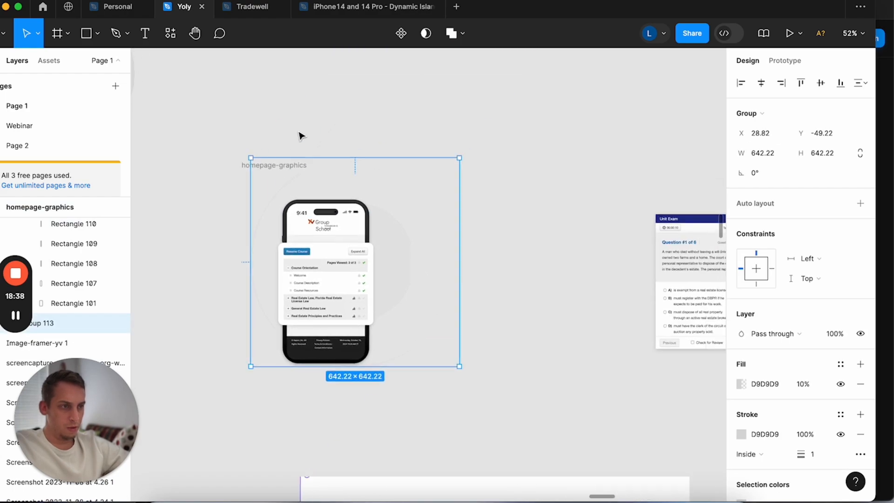
{"action": "left_click_drag", "start_coordinate": [251, 169], "coordinate": [472, 168]}
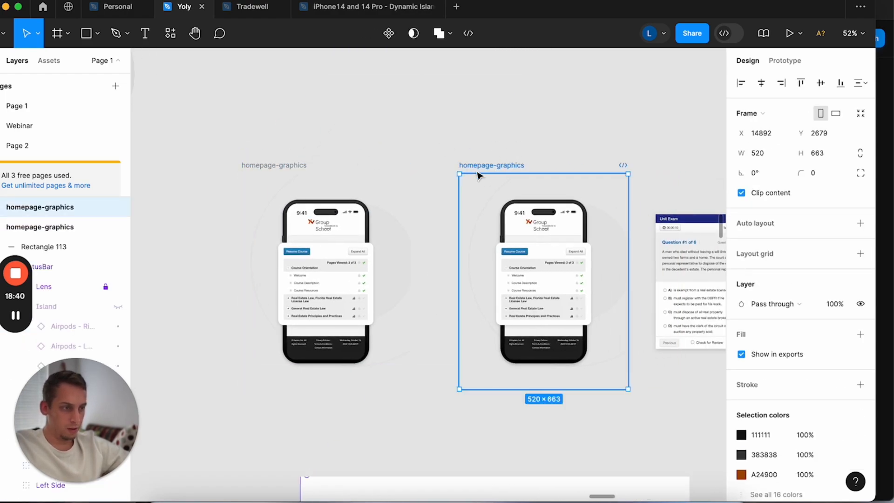
{"action": "left_click", "coordinate": [492, 230]}
{"action": "left_click", "coordinate": [478, 225]}
{"action": "key", "text": "Delete"}
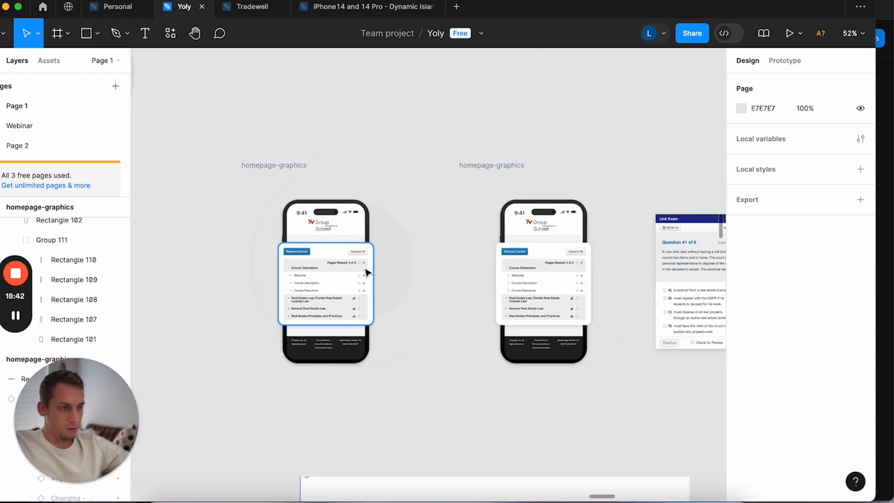
Step: Export the circle-free homepage-graphics copy as a 1x PNG to Downloads, replacing the existing homepage-graphics.png
{"action": "left_click", "coordinate": [473, 165]}
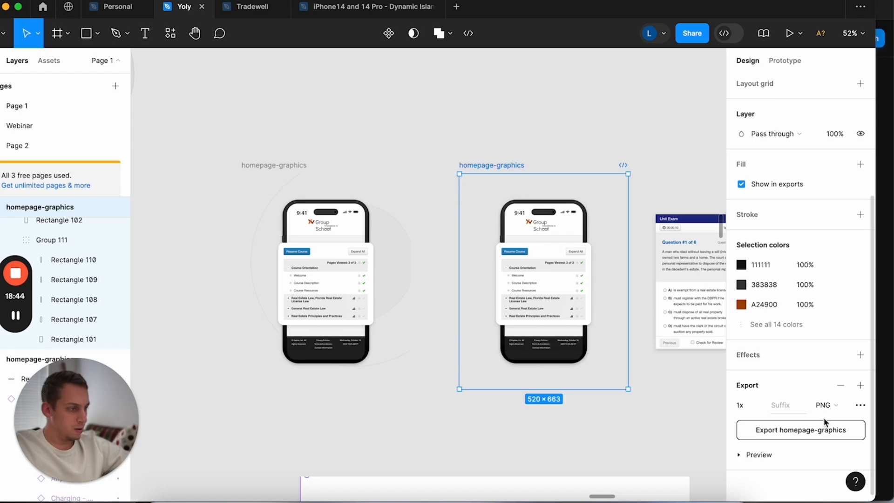
{"action": "left_click", "coordinate": [814, 432]}
{"action": "left_click", "coordinate": [641, 368]}
{"action": "left_click", "coordinate": [468, 317]}
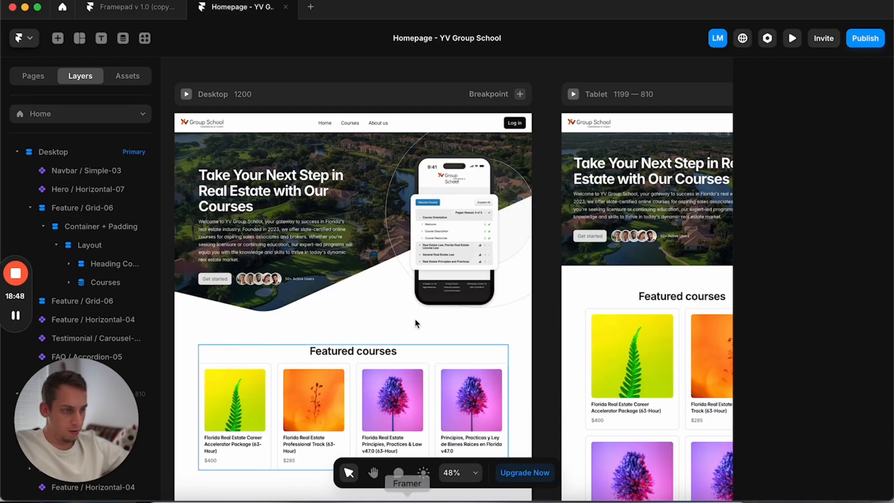
Step: In Framer, open the hero component and replace the Desktop variant's Image layer fill with the new homepage-graphics.png from Downloads
{"action": "double_click", "coordinate": [416, 320]}
{"action": "left_click", "coordinate": [576, 299]}
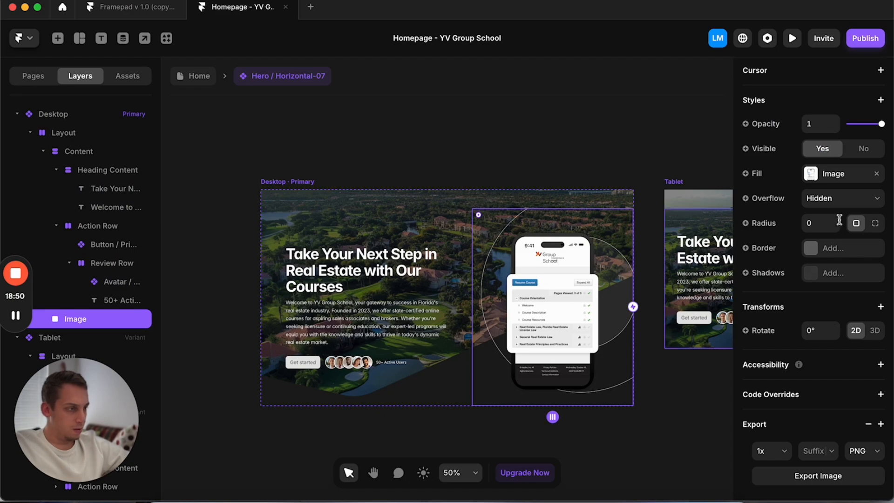
{"action": "left_click", "coordinate": [817, 173]}
{"action": "left_click", "coordinate": [634, 265]}
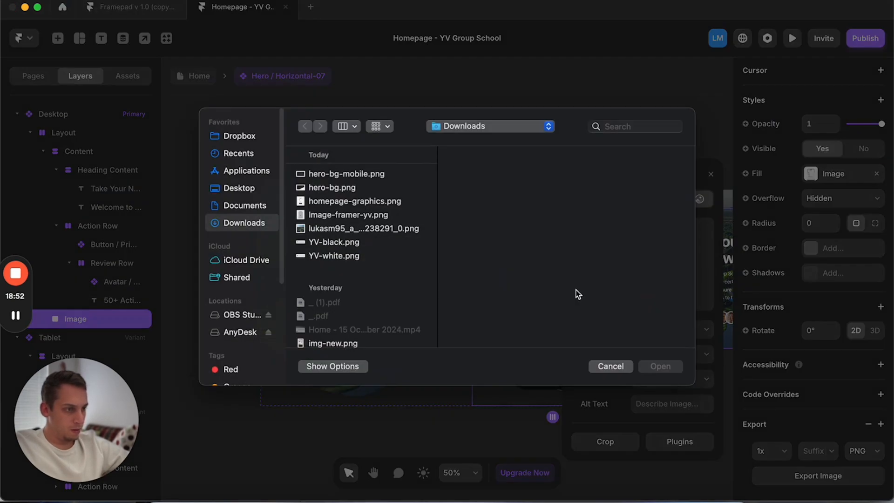
{"action": "left_click", "coordinate": [386, 202]}
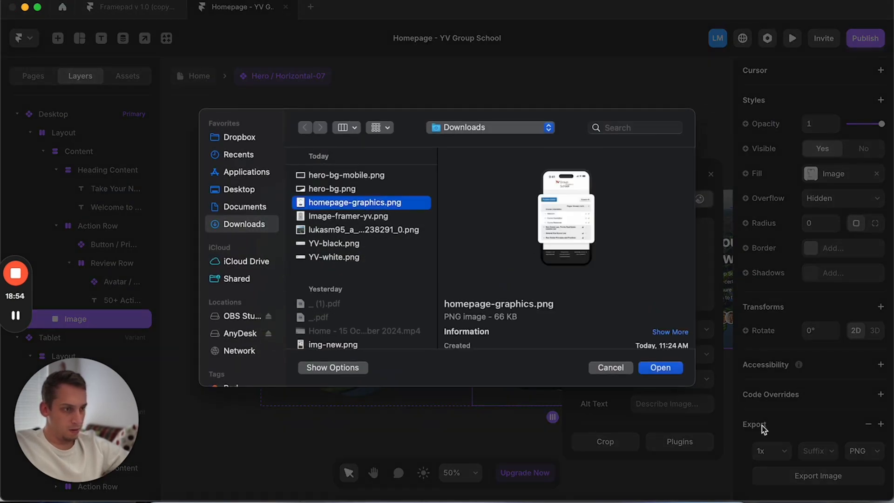
{"action": "left_click", "coordinate": [661, 367]}
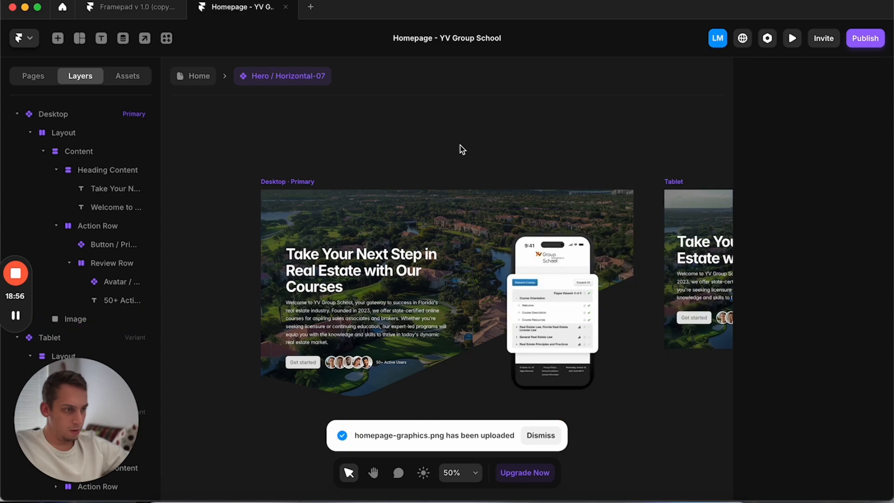
Step: Return to the Home page and select the Container + Padding stack of the Desktop Featured courses section
{"action": "left_click", "coordinate": [192, 76]}
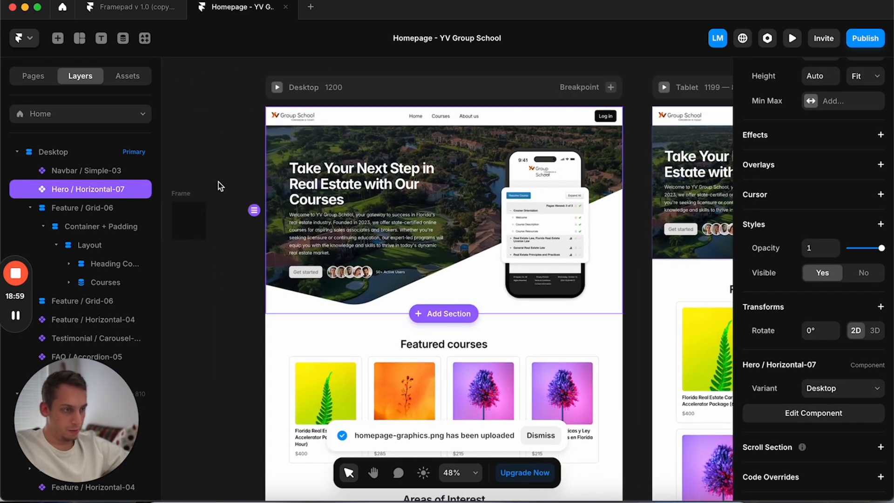
{"action": "left_click", "coordinate": [219, 181]}
{"action": "scroll", "coordinate": [234, 181], "scroll_direction": "down", "scroll_amount": 5}
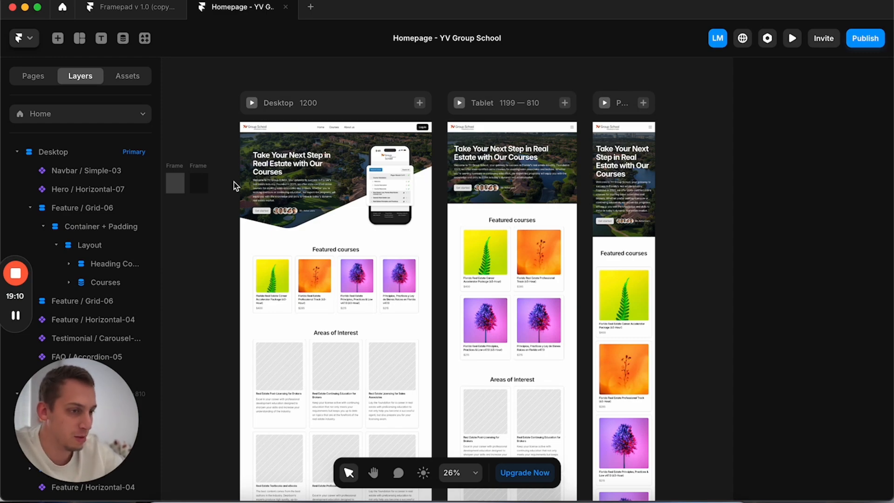
{"action": "scroll", "coordinate": [233, 182], "scroll_direction": "down", "scroll_amount": 2}
{"action": "scroll", "coordinate": [234, 182], "scroll_direction": "down", "scroll_amount": 2}
{"action": "scroll", "coordinate": [266, 213], "scroll_direction": "up", "scroll_amount": 3}
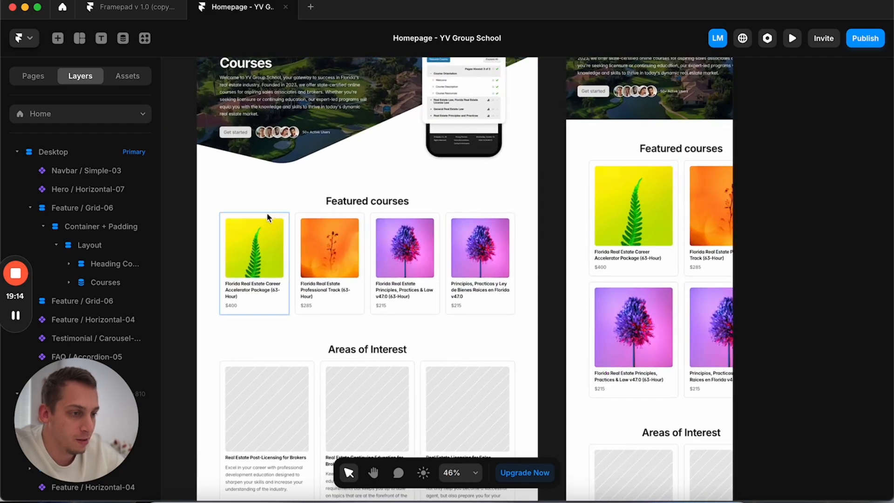
{"action": "left_click", "coordinate": [267, 193]}
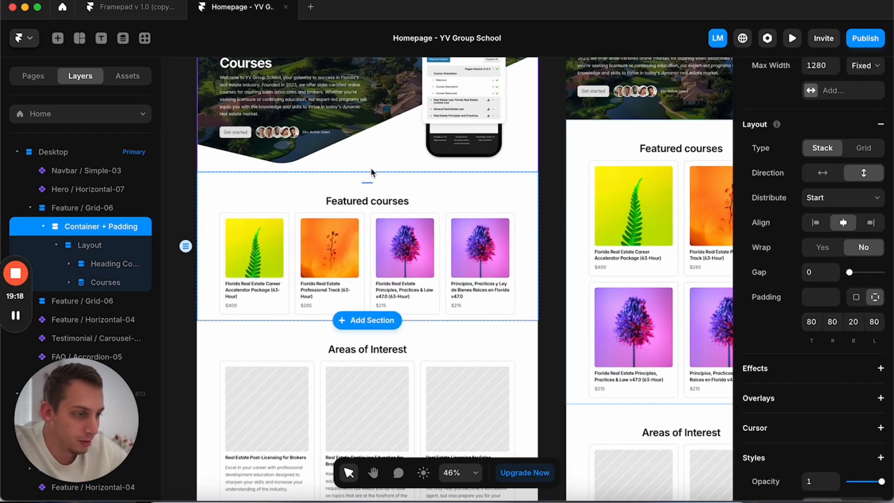
{"action": "left_click", "coordinate": [175, 302]}
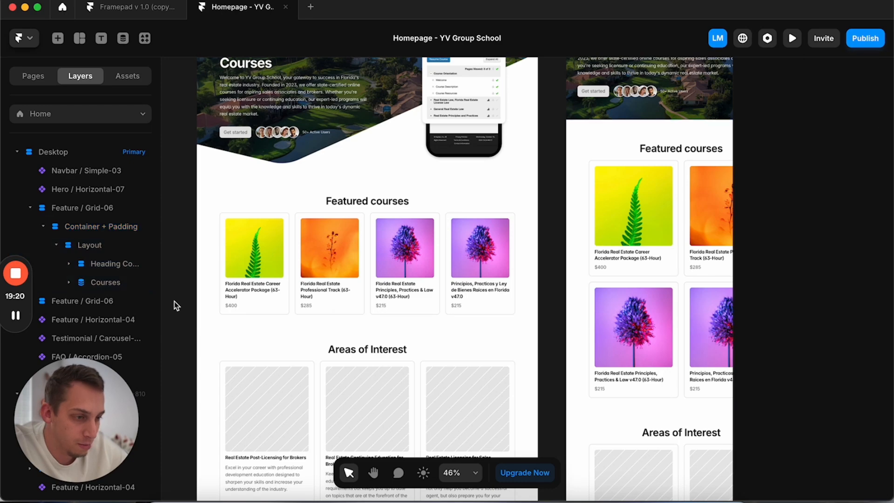
{"action": "left_click", "coordinate": [214, 357]}
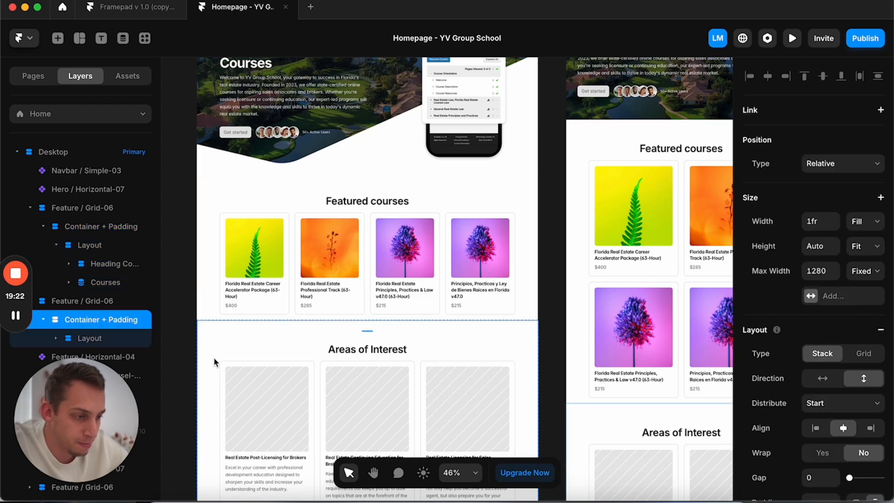
{"action": "scroll", "coordinate": [211, 331], "scroll_direction": "left", "scroll_amount": 5}
{"action": "scroll", "coordinate": [210, 332], "scroll_direction": "down", "scroll_amount": 3}
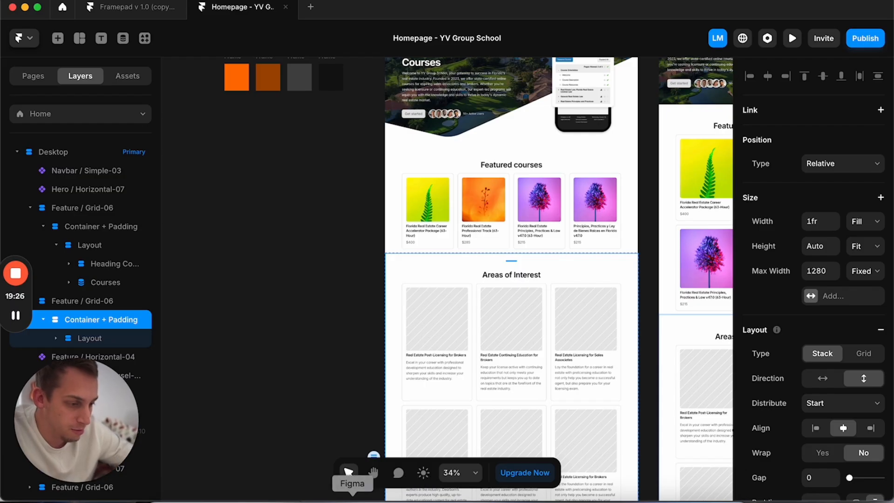
Step: Switch to Figma and examine the website reference photo, focusing on the team and blog sections' heading alignment, spacing and dividing line
{"action": "left_click", "coordinate": [349, 471]}
{"action": "scroll", "coordinate": [275, 303], "scroll_direction": "down", "scroll_amount": 5}
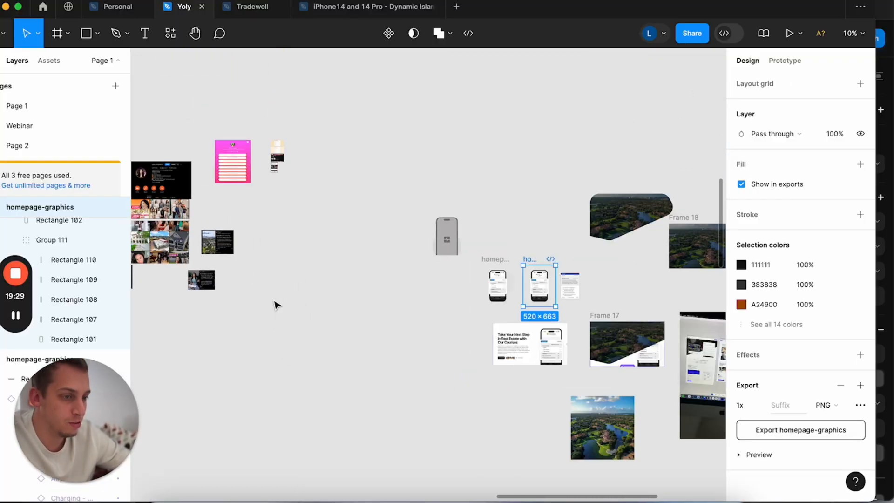
{"action": "scroll", "coordinate": [275, 305], "scroll_direction": "right", "scroll_amount": 5}
{"action": "left_click", "coordinate": [441, 225]}
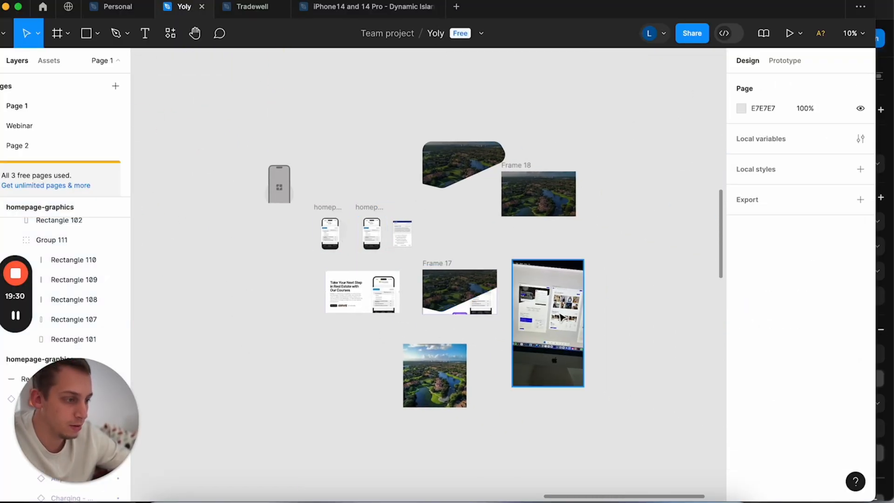
{"action": "left_click", "coordinate": [560, 318]}
{"action": "scroll", "coordinate": [560, 317], "scroll_direction": "up", "scroll_amount": 10}
{"action": "scroll", "coordinate": [560, 317], "scroll_direction": "right", "scroll_amount": 3}
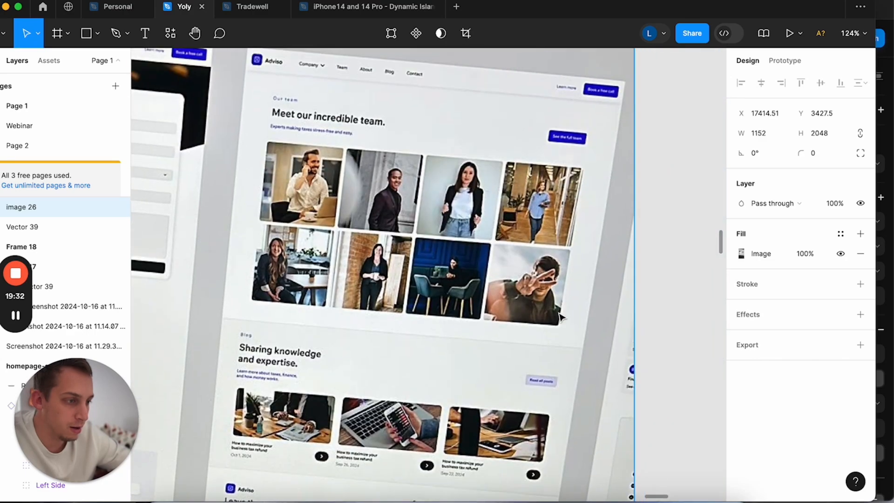
{"action": "scroll", "coordinate": [560, 318], "scroll_direction": "down", "scroll_amount": 3}
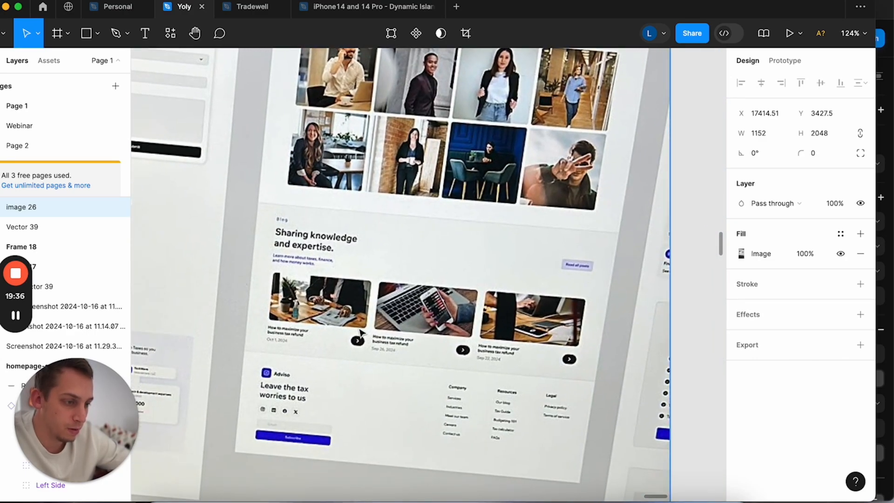
{"action": "scroll", "coordinate": [291, 338], "scroll_direction": "left", "scroll_amount": 3}
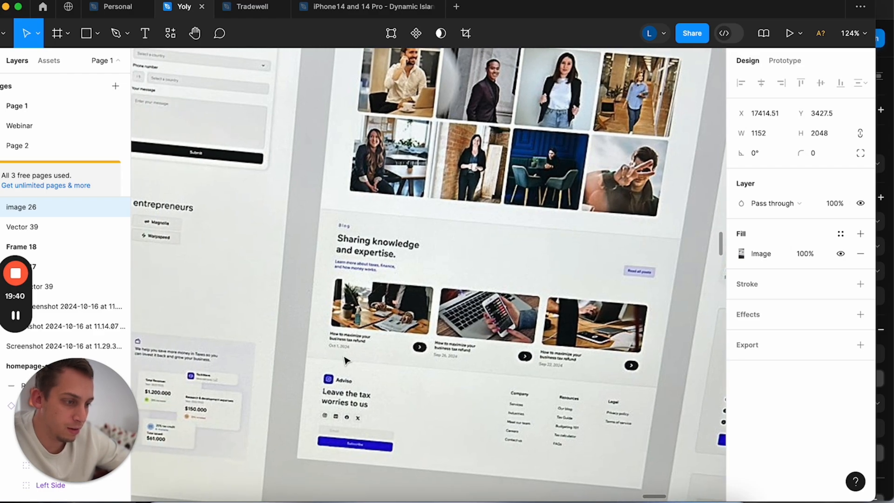
{"action": "scroll", "coordinate": [350, 349], "scroll_direction": "left", "scroll_amount": 3}
{"action": "scroll", "coordinate": [350, 349], "scroll_direction": "down", "scroll_amount": 5, "text": "ctrl"}
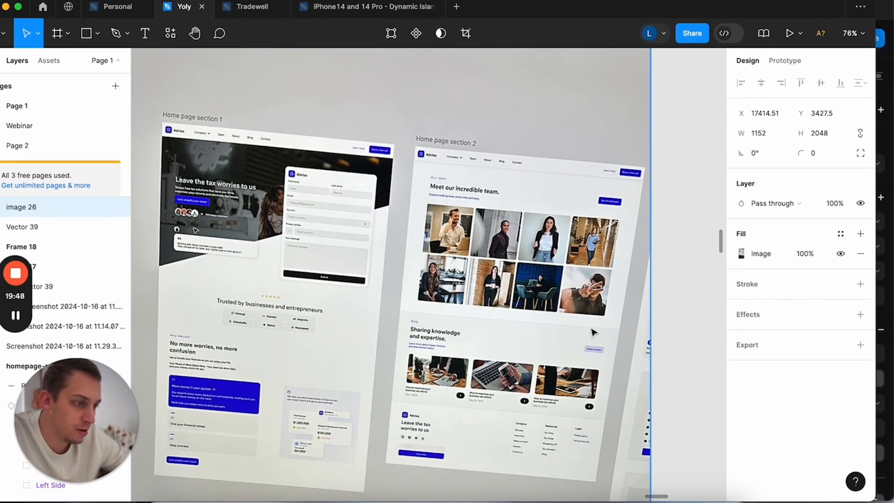
{"action": "scroll", "coordinate": [492, 341], "scroll_direction": "up", "scroll_amount": 5, "text": "ctrl"}
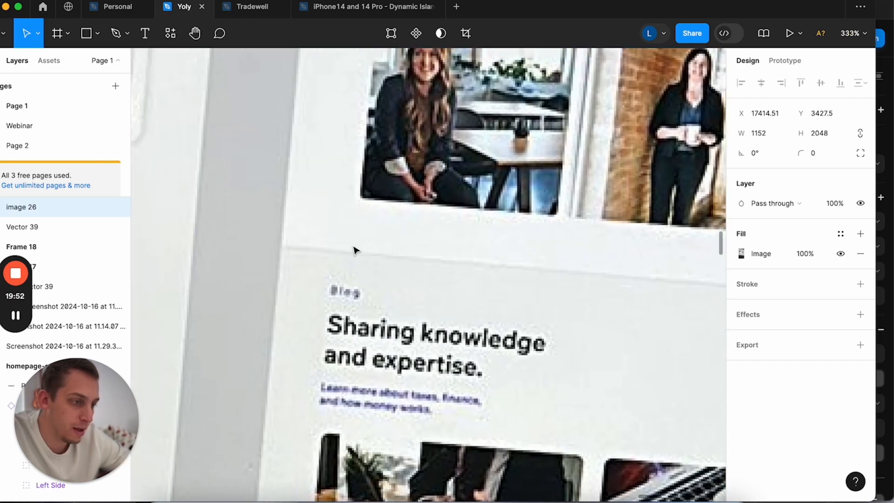
{"action": "scroll", "coordinate": [354, 250], "scroll_direction": "down", "scroll_amount": 4}
Step: Return to Framer and set the bottom padding of the Featured courses Container + Padding stack to 70
{"action": "left_click", "coordinate": [407, 501]}
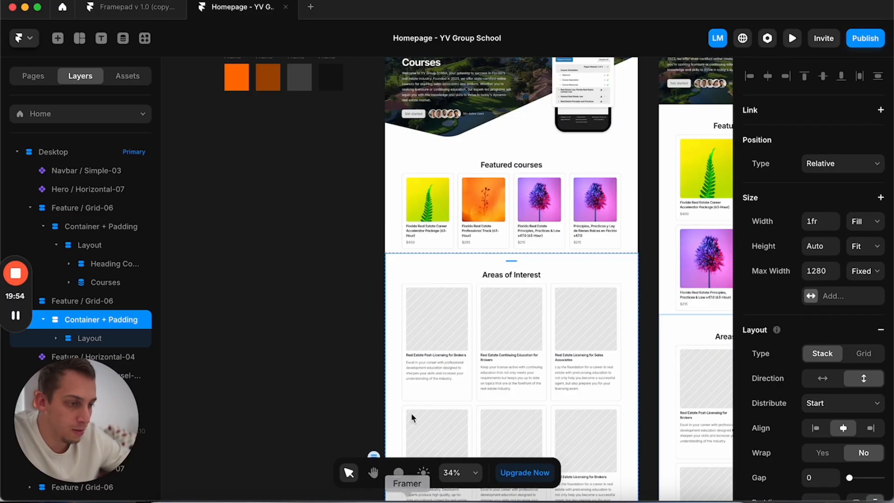
{"action": "left_click", "coordinate": [343, 250]}
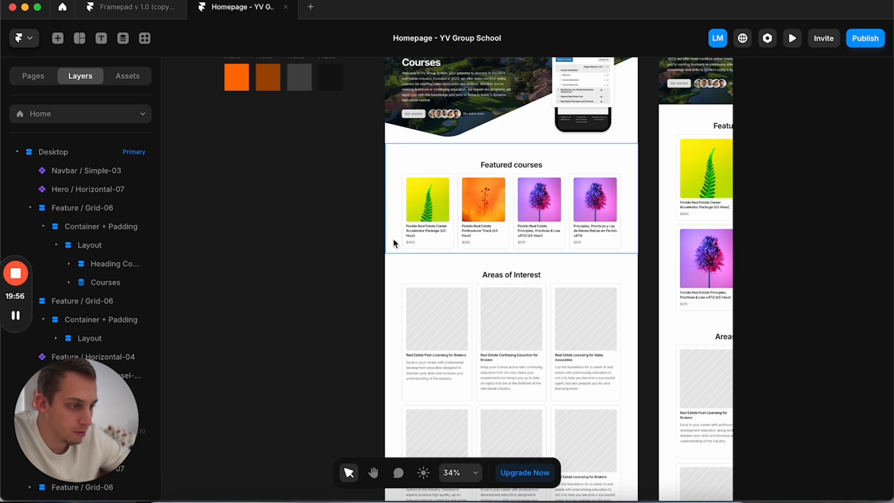
{"action": "left_click", "coordinate": [393, 241]}
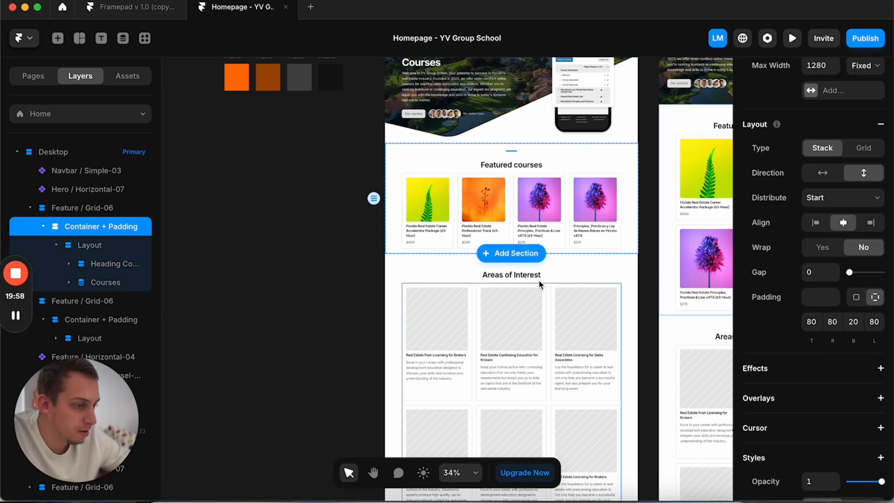
{"action": "left_click", "coordinate": [559, 264]}
{"action": "left_click", "coordinate": [398, 235]}
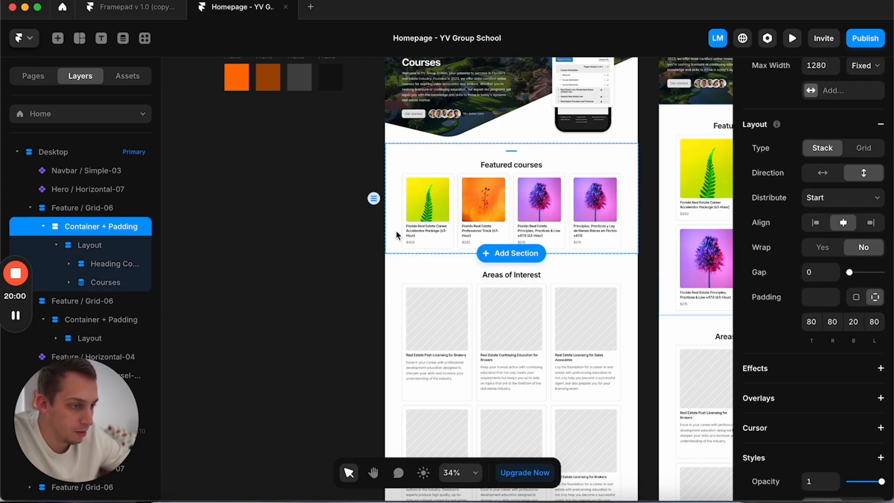
{"action": "type", "text": "70"}
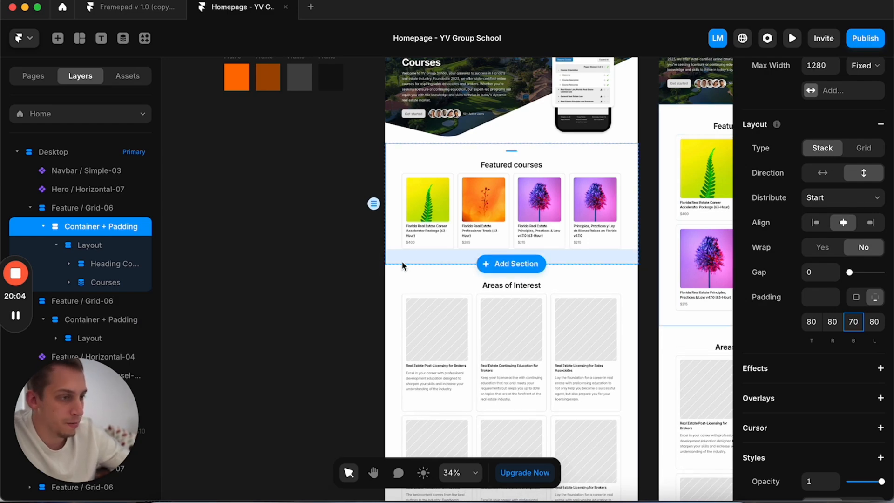
{"action": "left_click", "coordinate": [374, 264]}
Step: Set the gap of the Featured courses Layout stack to 40, between the heading and the course cards
{"action": "scroll", "coordinate": [427, 214], "scroll_direction": "up", "scroll_amount": 5}
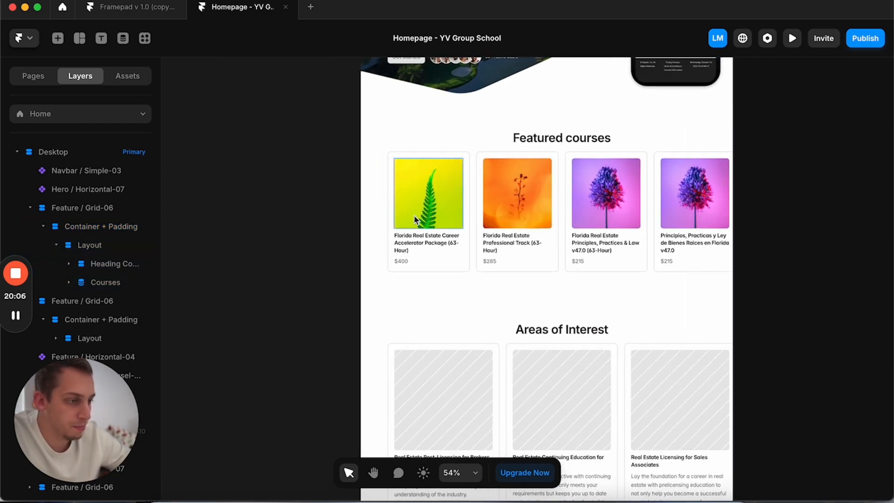
{"action": "left_click", "coordinate": [427, 214]}
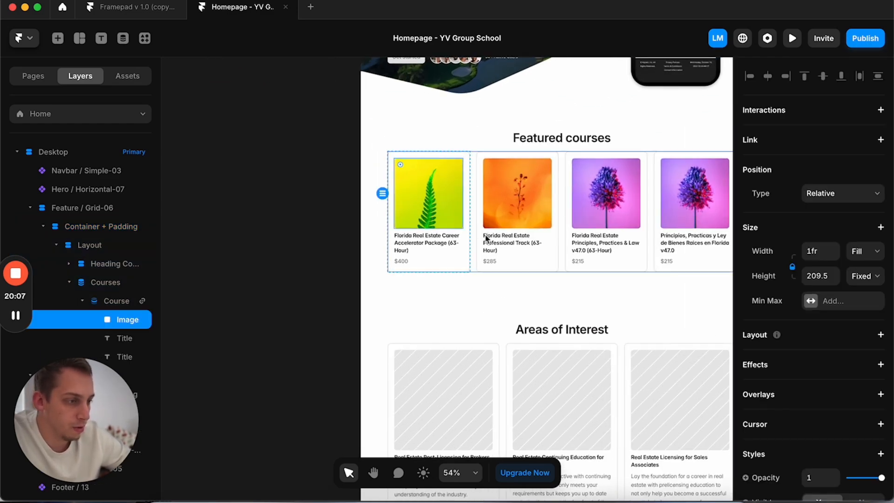
{"action": "left_click", "coordinate": [481, 147]}
{"action": "scroll", "coordinate": [765, 357], "scroll_direction": "down", "scroll_amount": 1}
{"action": "left_click", "coordinate": [817, 394]}
{"action": "type", "text": "40"}
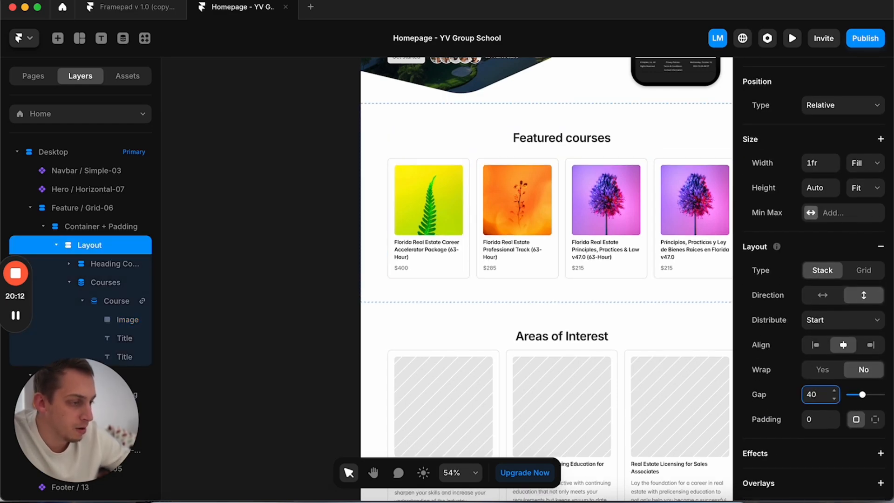
Step: Set the gap of the Areas of Interest Layout stack to 40 as well
{"action": "left_click", "coordinate": [688, 334]}
{"action": "left_click", "coordinate": [814, 445]}
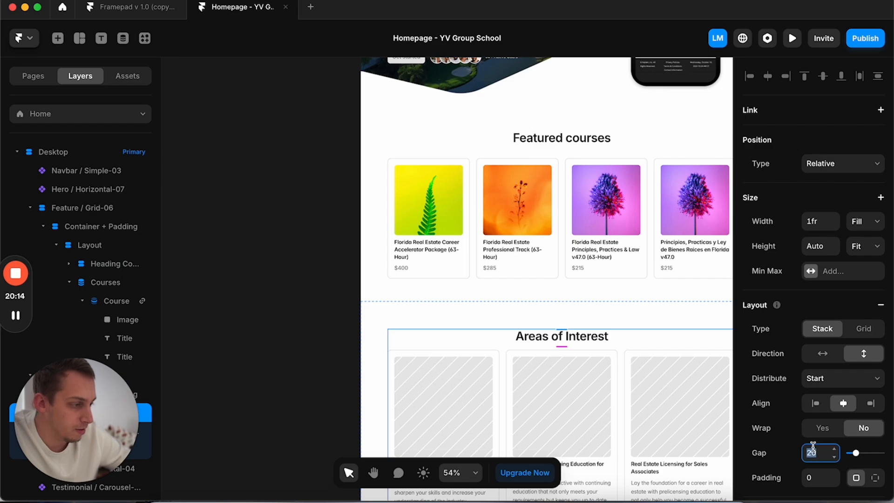
{"action": "type", "text": "40"}
{"action": "left_click", "coordinate": [228, 257]}
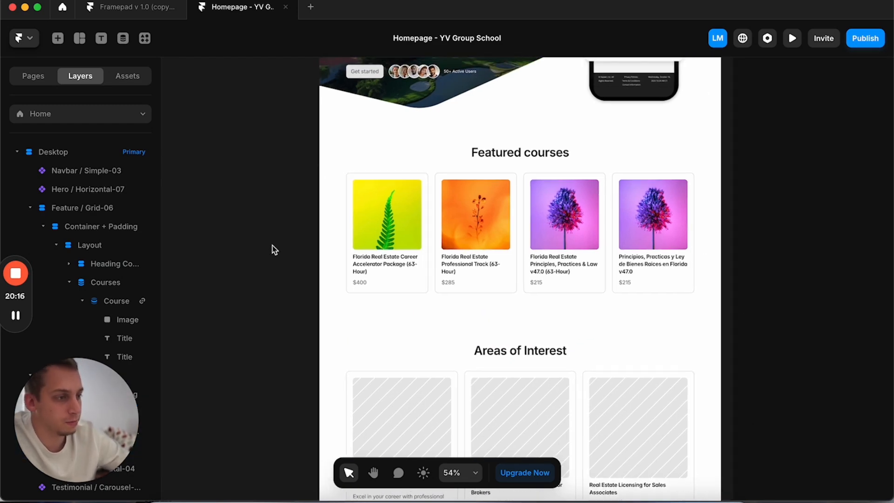
Step: Align the contents of the Featured courses Layout stack to the left
{"action": "left_click", "coordinate": [409, 154]}
{"action": "scroll", "coordinate": [356, 167], "scroll_direction": "up", "scroll_amount": 4}
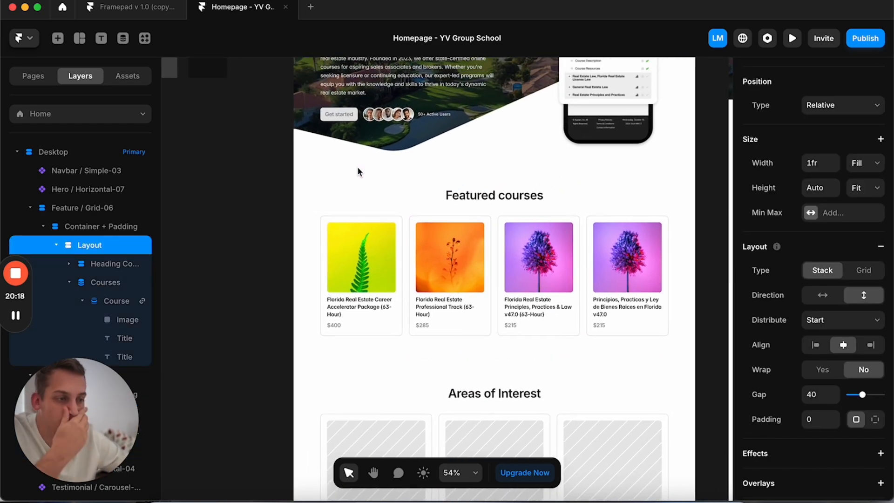
{"action": "scroll", "coordinate": [433, 251], "scroll_direction": "up", "scroll_amount": 2}
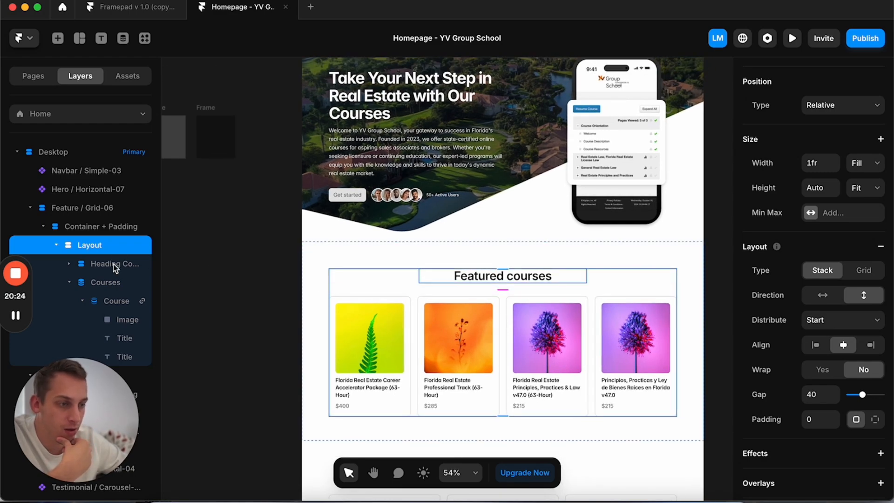
{"action": "left_click", "coordinate": [110, 227]}
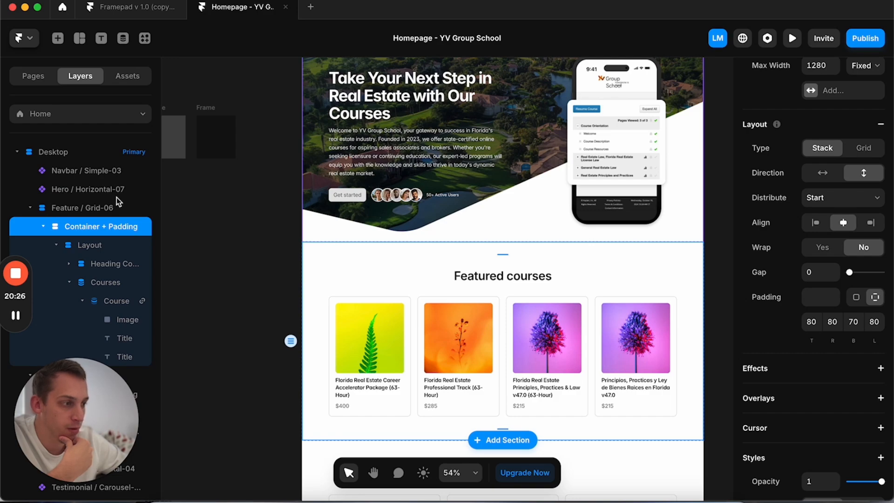
{"action": "left_click", "coordinate": [109, 207]}
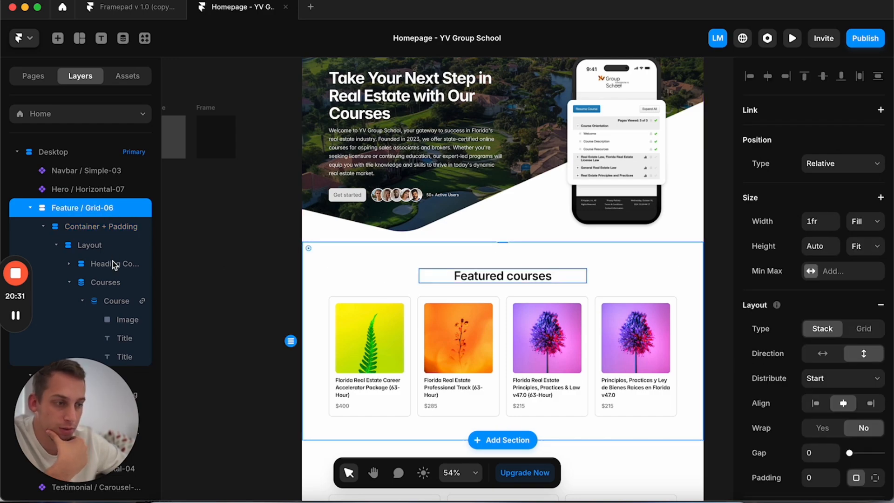
{"action": "left_click", "coordinate": [83, 243]}
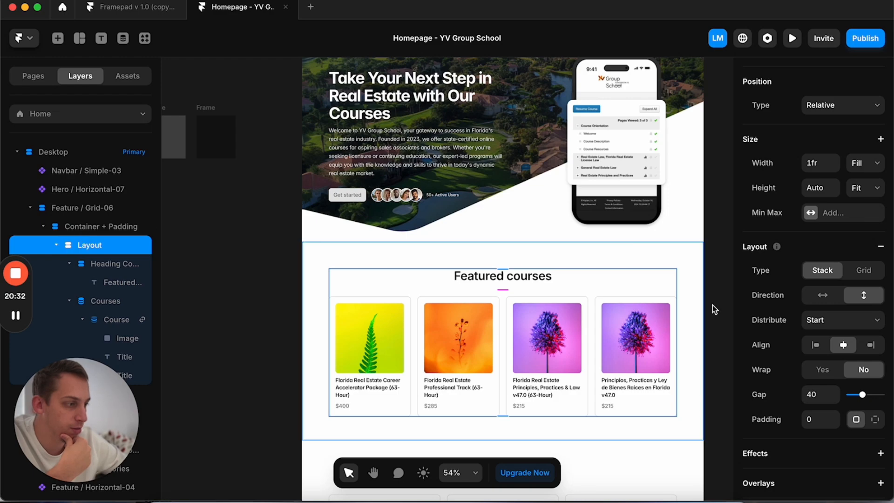
{"action": "left_click", "coordinate": [820, 348]}
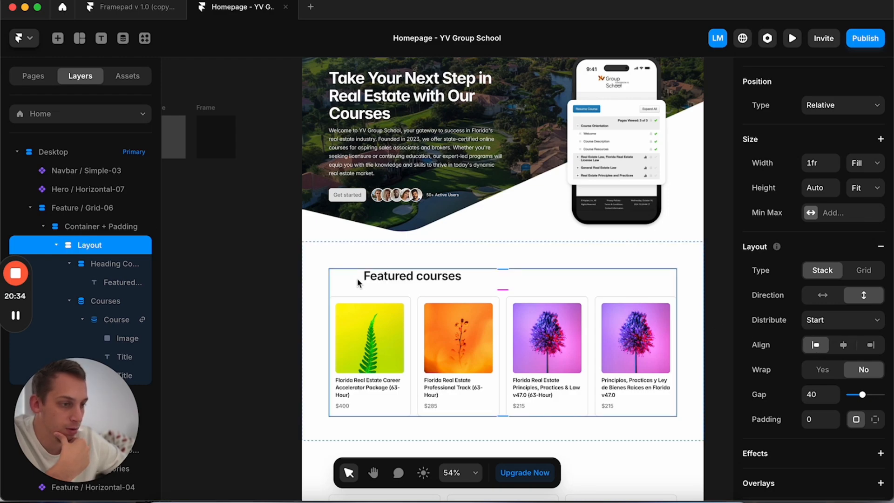
Step: Left-align the text of the Featured courses heading
{"action": "left_click", "coordinate": [240, 284]}
{"action": "left_click", "coordinate": [379, 282]}
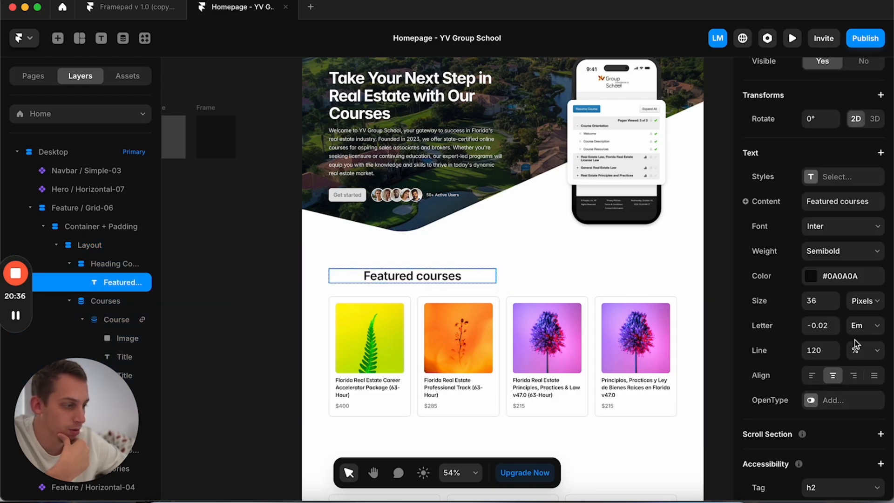
{"action": "left_click", "coordinate": [818, 375]}
{"action": "left_click", "coordinate": [248, 277]}
Step: Left-align both the Areas of Interest Layout stack and the text of its heading
{"action": "scroll", "coordinate": [342, 288], "scroll_direction": "down", "scroll_amount": 3}
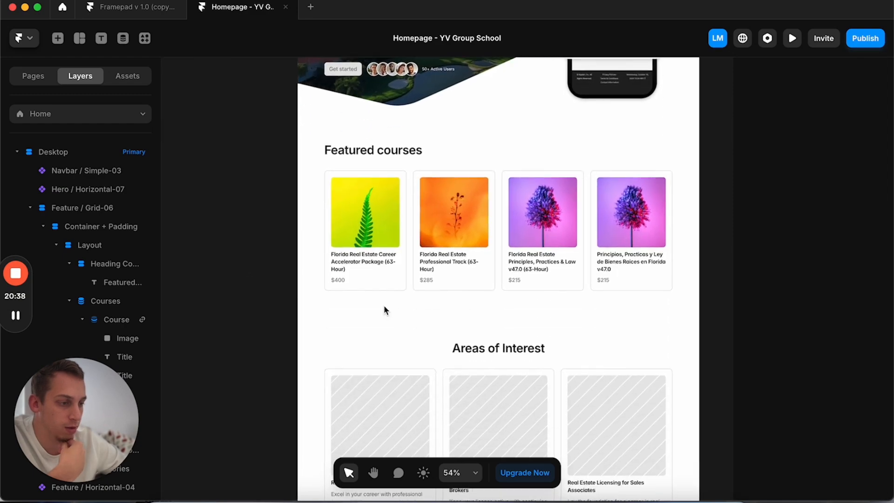
{"action": "left_click", "coordinate": [399, 353]}
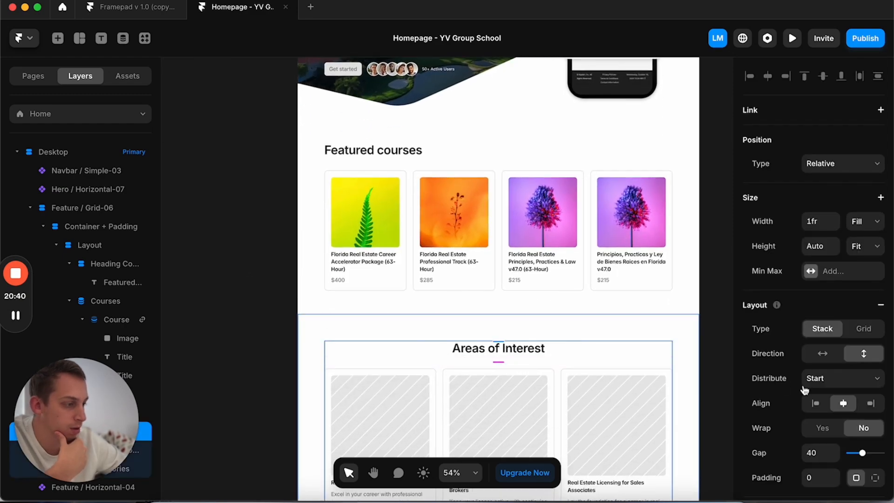
{"action": "left_click", "coordinate": [815, 404]}
{"action": "left_click", "coordinate": [384, 352]}
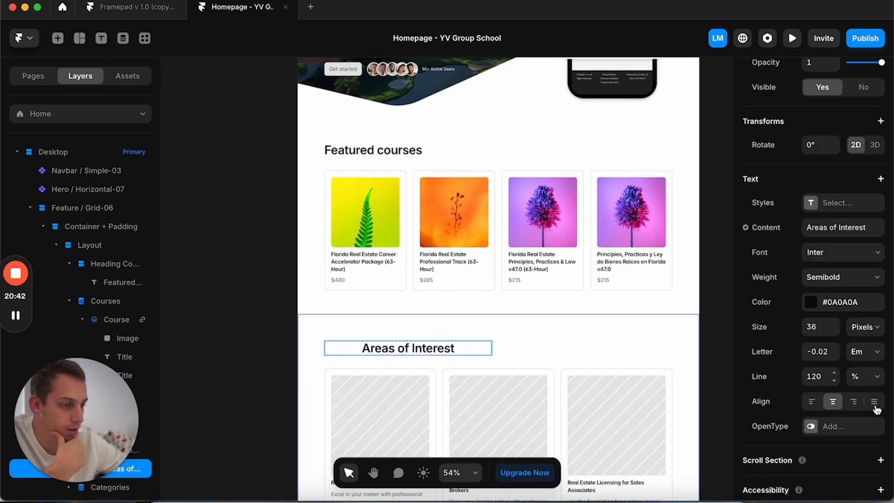
{"action": "left_click", "coordinate": [820, 402]}
{"action": "left_click", "coordinate": [285, 281]}
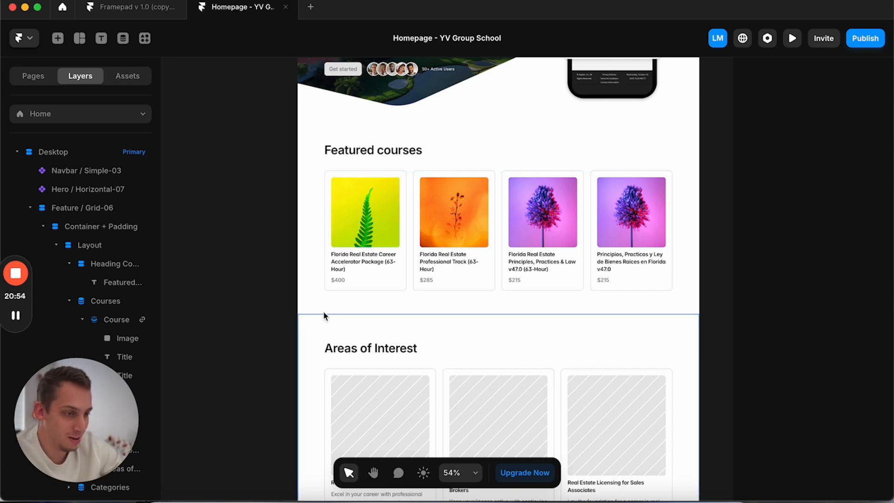
Step: Add a solid border to the Featured courses Container + Padding stack, 1 wide on the bottom and 0 on the top, right and left
{"action": "left_click", "coordinate": [311, 304]}
{"action": "scroll", "coordinate": [744, 290], "scroll_direction": "down", "scroll_amount": 5}
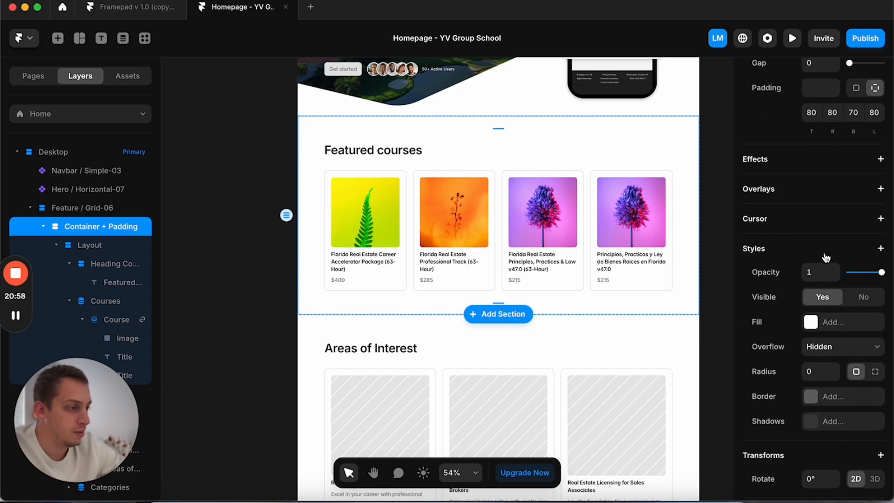
{"action": "left_click", "coordinate": [812, 396]}
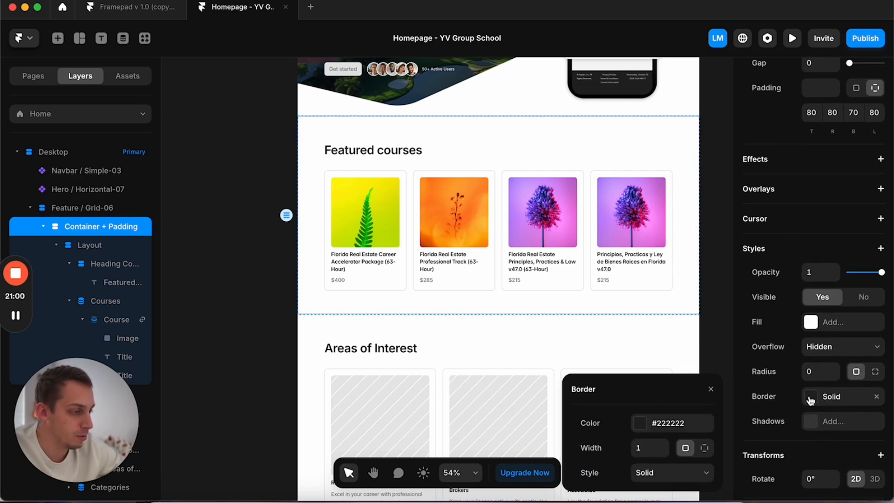
{"action": "left_click", "coordinate": [702, 448]}
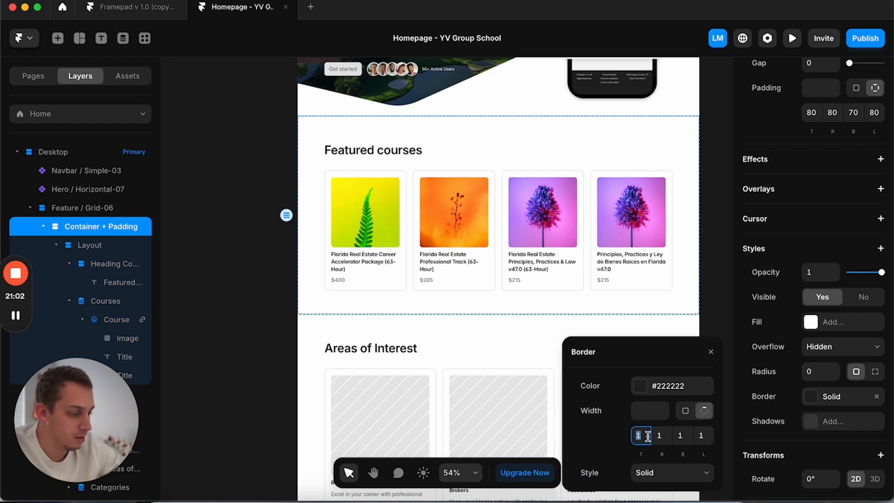
{"action": "type", "text": "0"}
{"action": "key", "text": "Tab"}
{"action": "type", "text": "0"}
{"action": "key", "text": "Tab"}
{"action": "key", "text": "Tab"}
{"action": "type", "text": "0"}
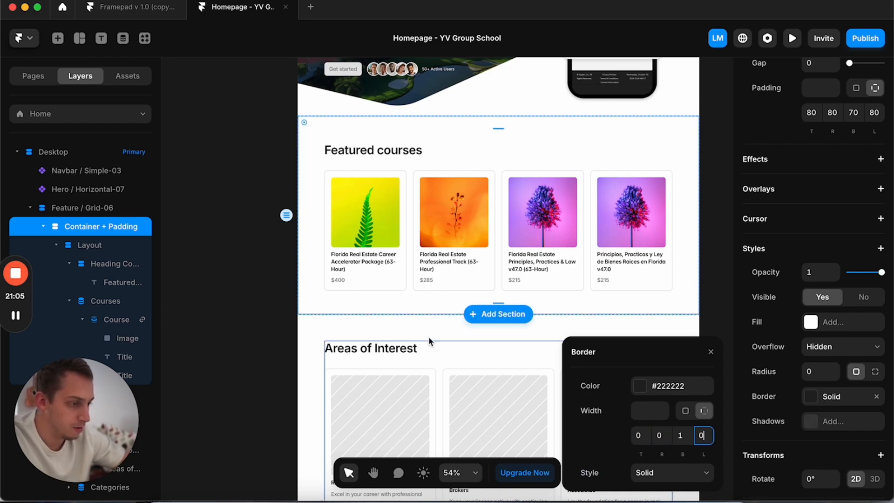
Step: Lower the opacity of the Featured courses Container + Padding stack's border color to 20%
{"action": "left_click", "coordinate": [258, 318]}
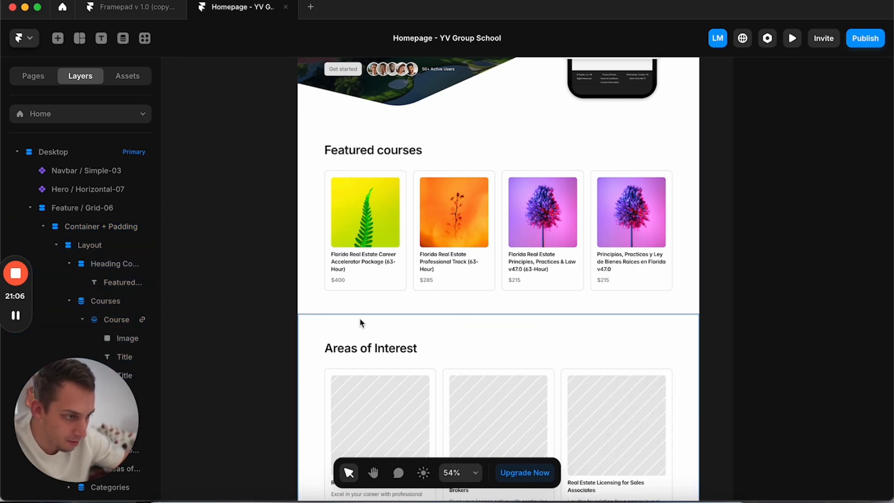
{"action": "left_click", "coordinate": [330, 295]}
{"action": "left_click", "coordinate": [812, 396]}
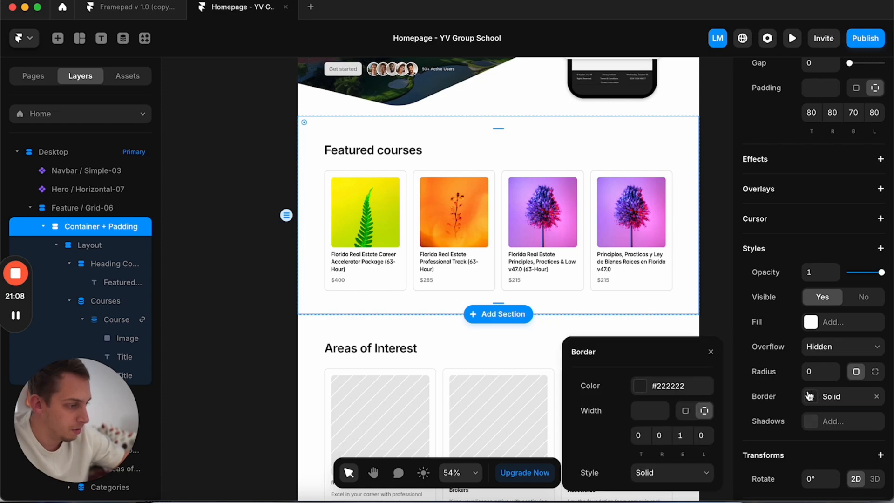
{"action": "left_click", "coordinate": [651, 391]}
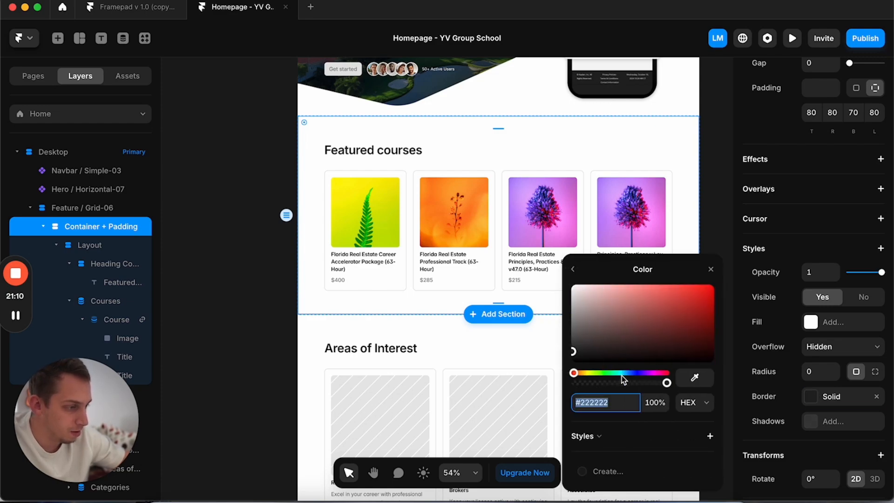
{"action": "left_click", "coordinate": [655, 402]}
{"action": "type", "text": "10"}
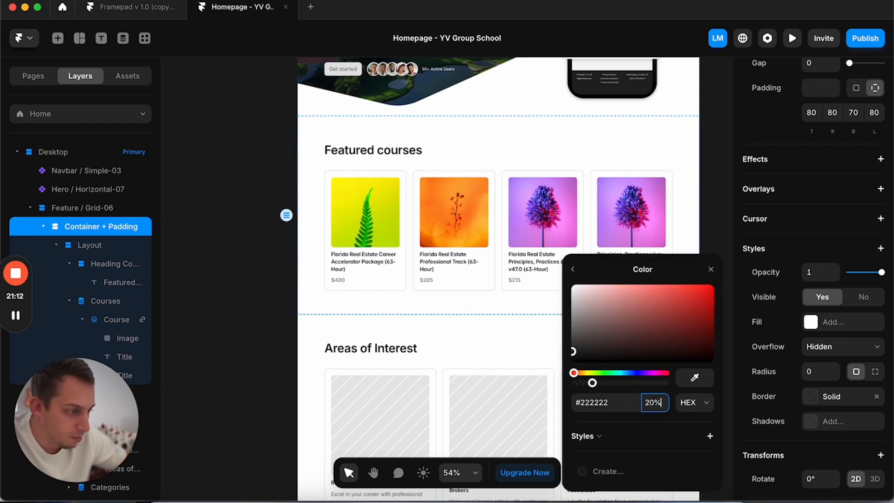
{"action": "left_click", "coordinate": [225, 283]}
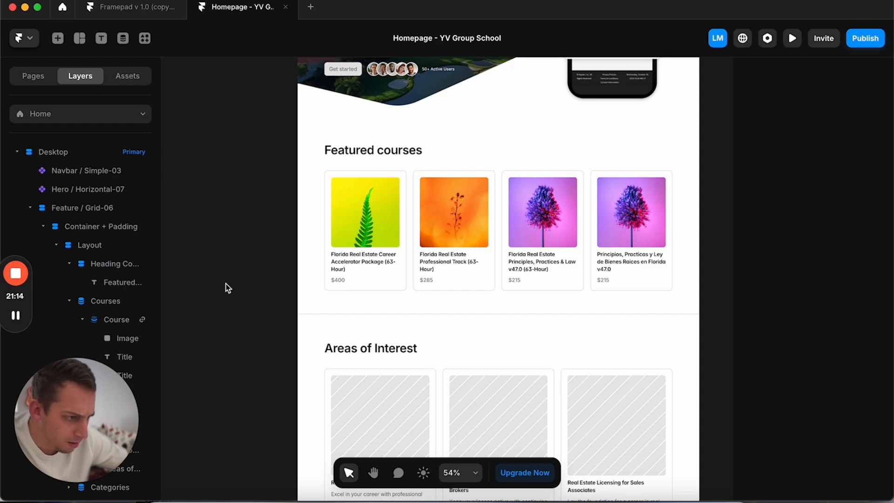
{"action": "scroll", "coordinate": [225, 284], "scroll_direction": "up", "scroll_amount": 3}
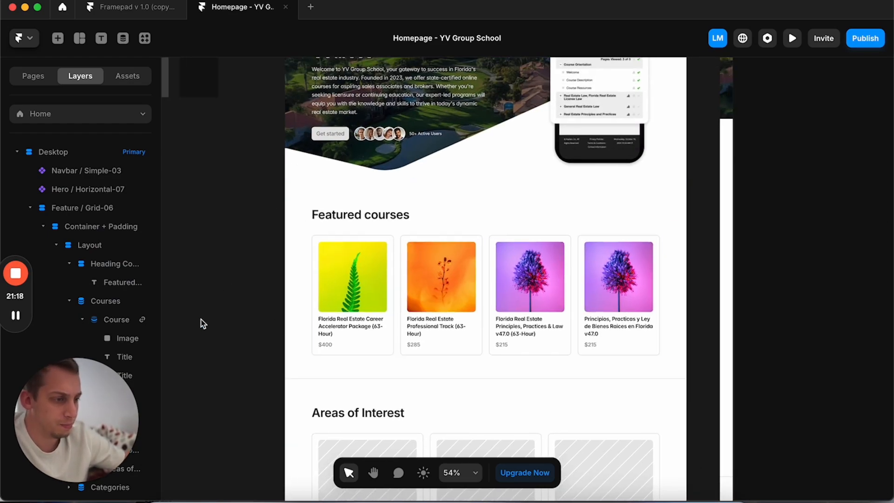
{"action": "scroll", "coordinate": [252, 317], "scroll_direction": "down", "scroll_amount": 2}
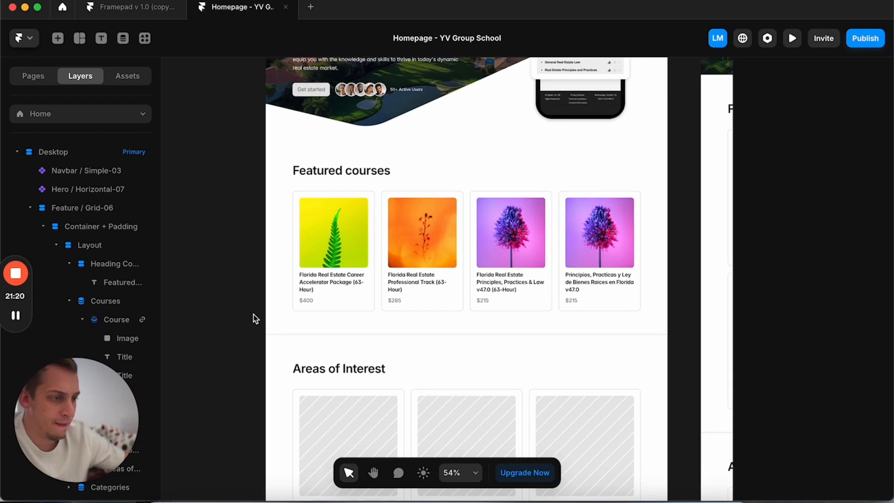
{"action": "left_click", "coordinate": [304, 291]}
{"action": "left_click", "coordinate": [418, 289]}
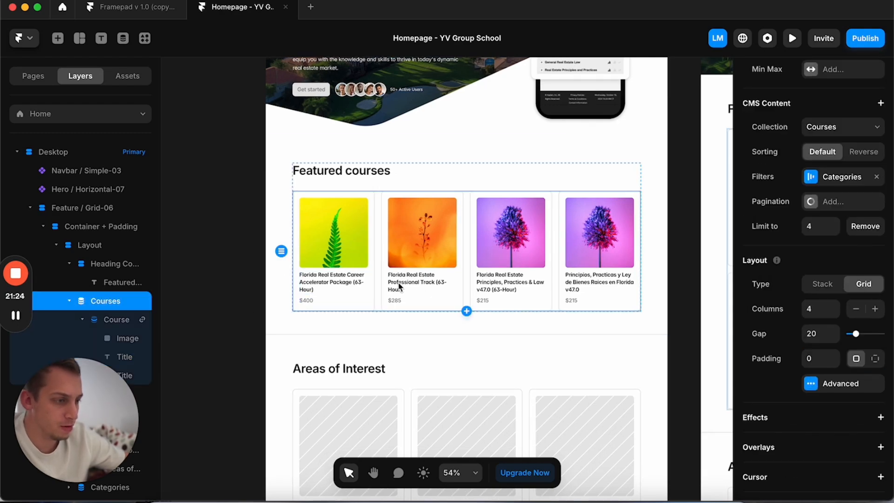
{"action": "left_click", "coordinate": [240, 269]}
{"action": "left_click", "coordinate": [352, 246]}
{"action": "left_click", "coordinate": [419, 247]}
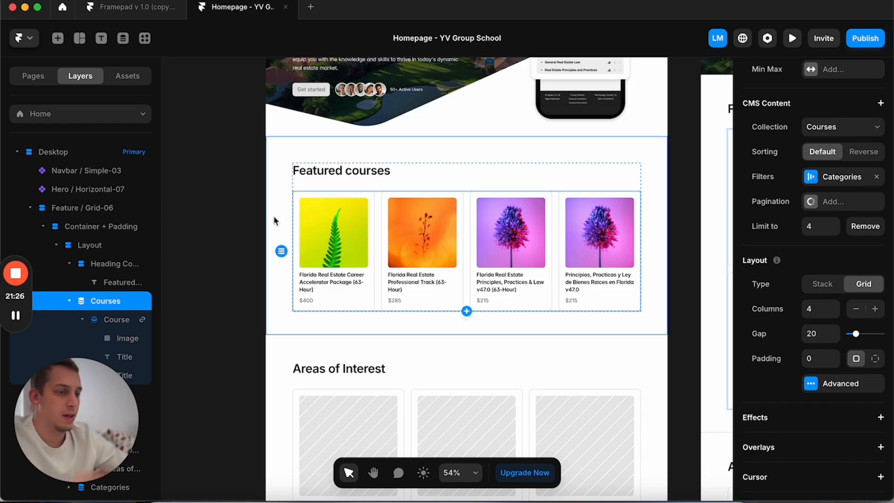
{"action": "left_click", "coordinate": [255, 207]}
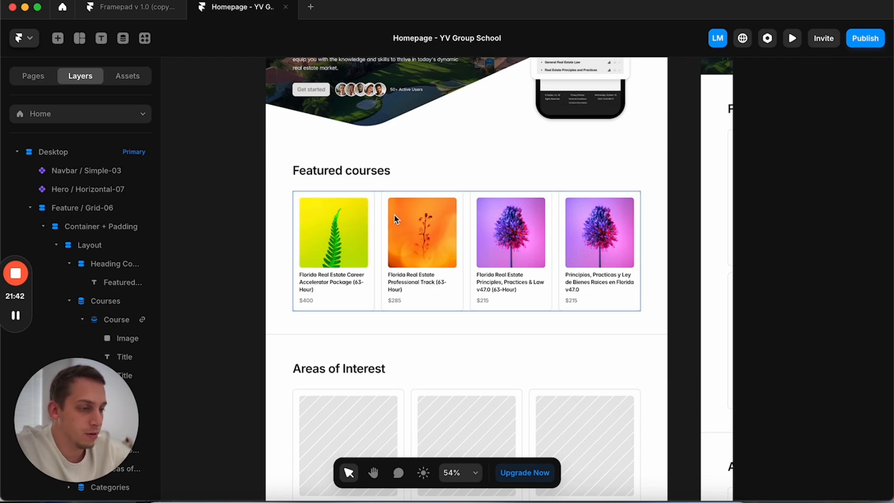
Step: Duplicate the title text in the Featured courses card and bind the copy's content to the Title variable of Categories
{"action": "double_click", "coordinate": [305, 289]}
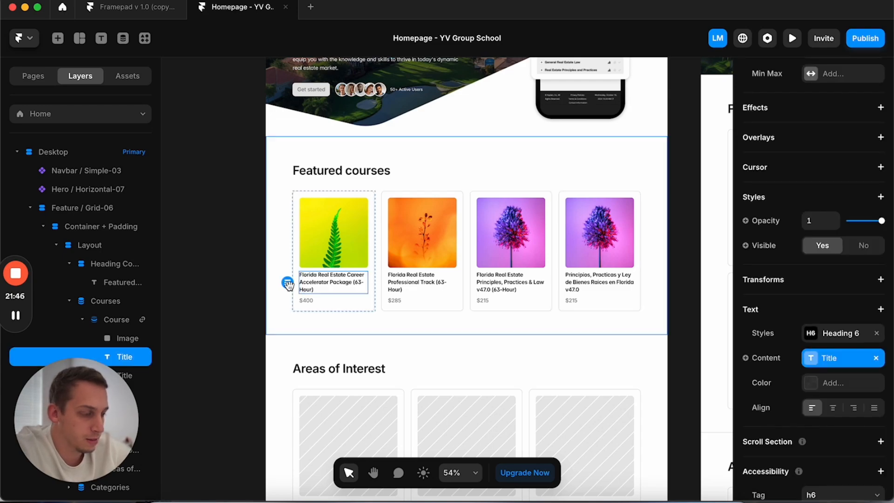
{"action": "key", "text": "super+d"}
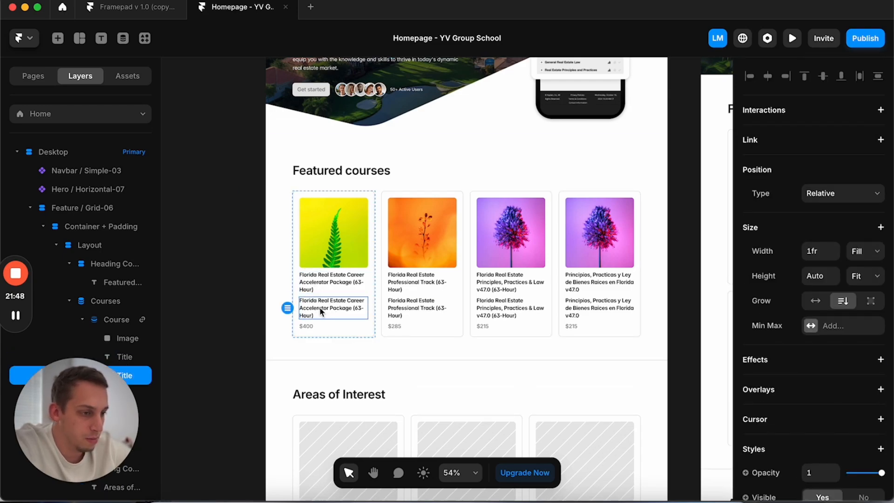
{"action": "scroll", "coordinate": [833, 333], "scroll_direction": "down", "scroll_amount": 5}
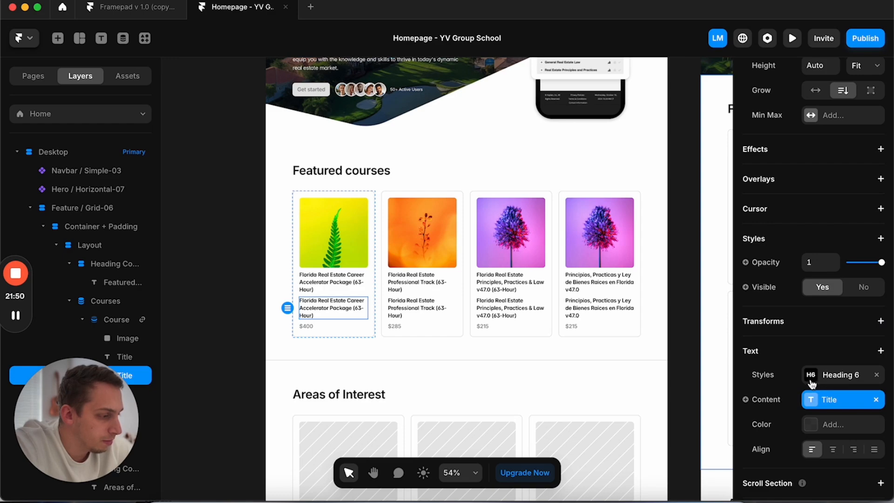
{"action": "left_click", "coordinate": [875, 399]}
{"action": "left_click", "coordinate": [761, 400]}
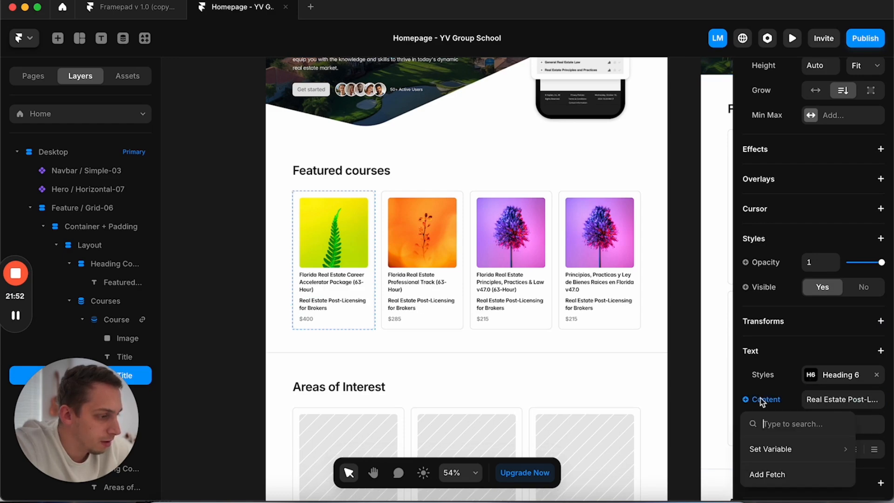
{"action": "mouse_move", "coordinate": [763, 448]}
{"action": "mouse_move", "coordinate": [683, 356]}
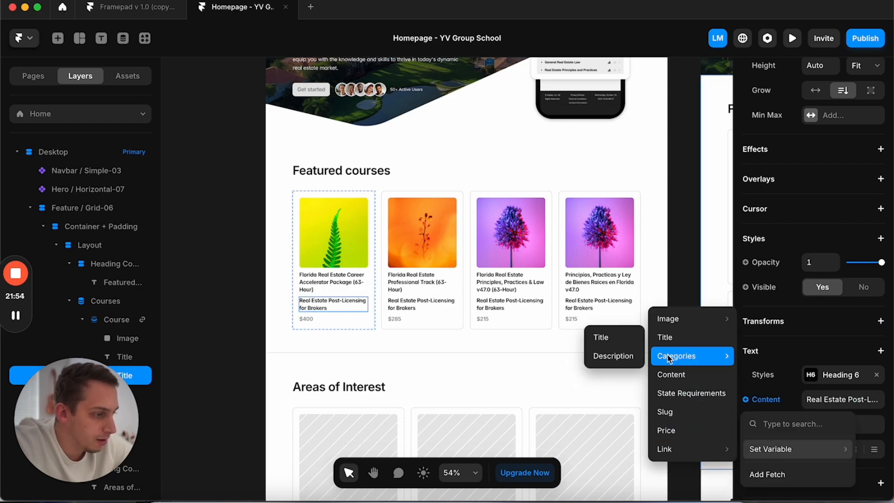
{"action": "left_click", "coordinate": [609, 339]}
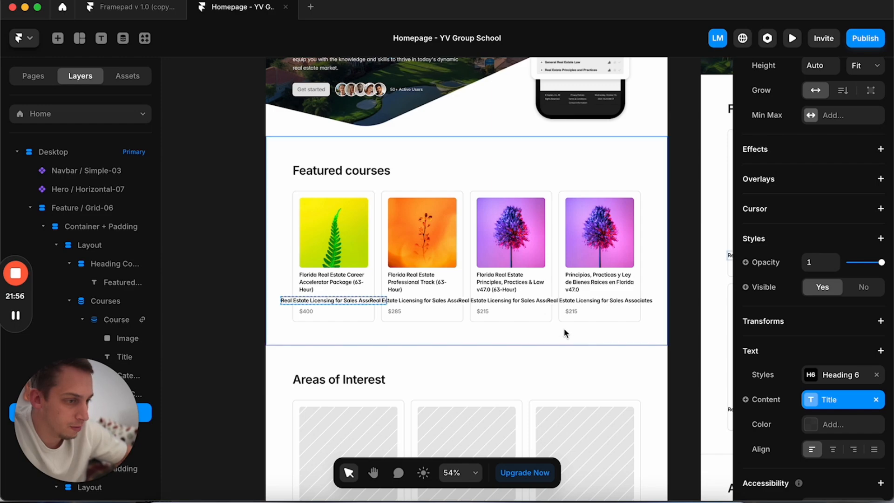
Step: Move the category title text out of the nested Categories list to the end of the Course card stack
{"action": "scroll", "coordinate": [790, 339], "scroll_direction": "up", "scroll_amount": 5}
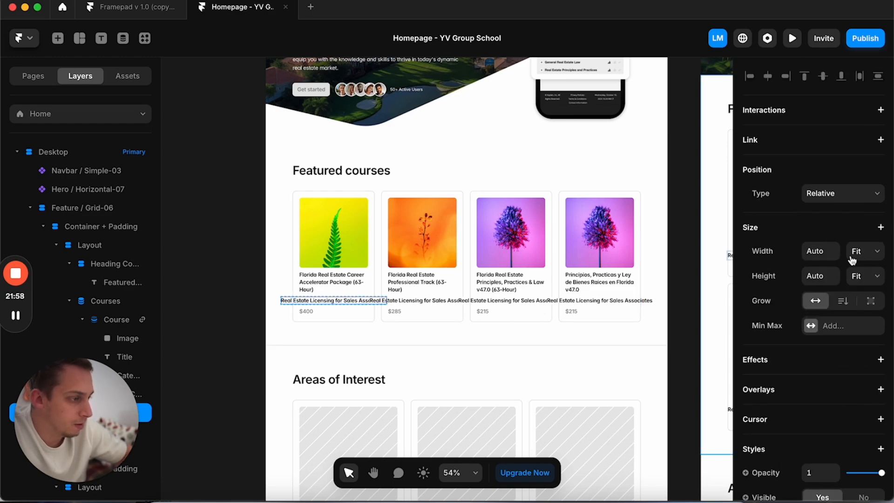
{"action": "left_click_drag", "start_coordinate": [115, 404], "coordinate": [119, 235]}
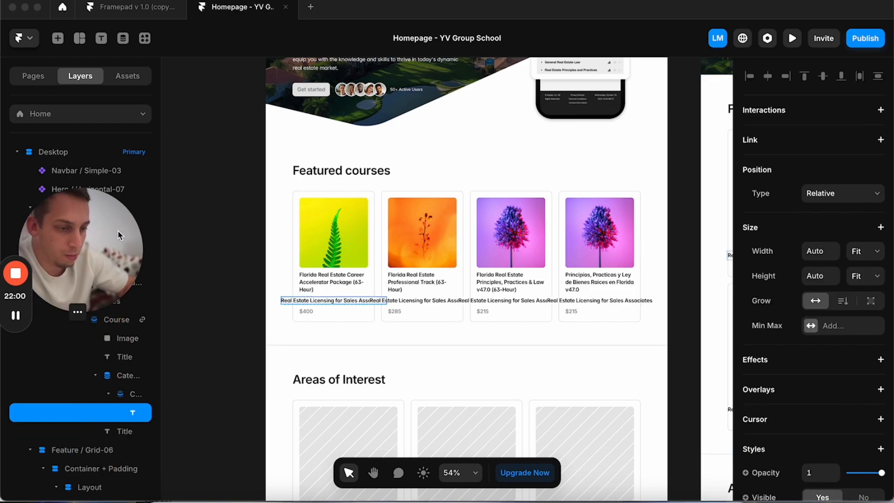
{"action": "left_click", "coordinate": [108, 394]}
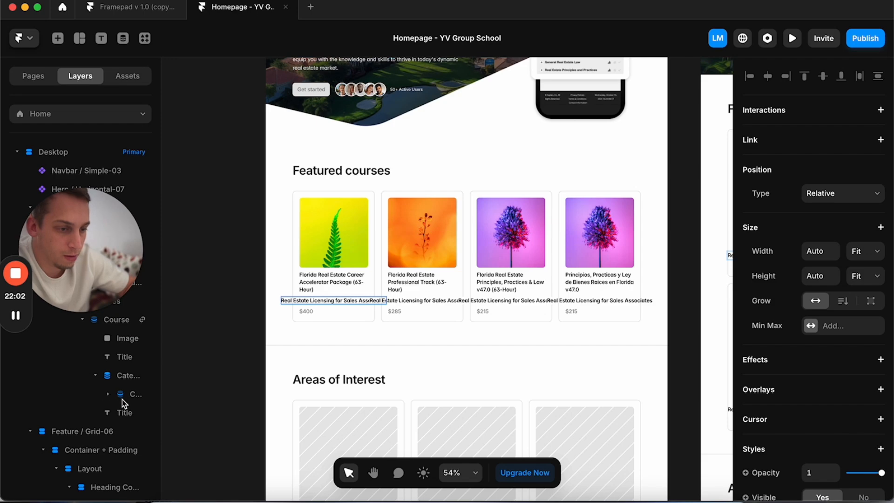
{"action": "left_click", "coordinate": [122, 398]}
{"action": "left_click_drag", "start_coordinate": [128, 407], "coordinate": [121, 390]}
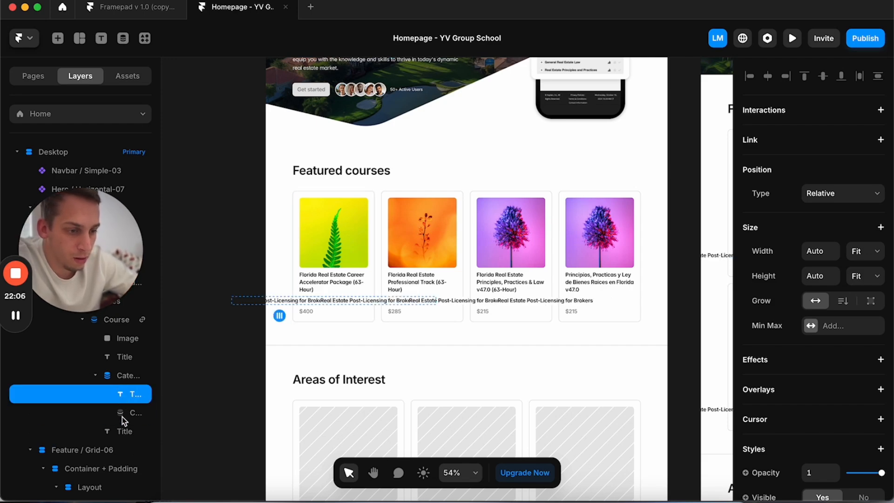
{"action": "left_click", "coordinate": [122, 416]}
{"action": "left_click", "coordinate": [124, 396]}
{"action": "left_click_drag", "start_coordinate": [124, 399], "coordinate": [125, 442]}
Step: Reorder the category title text so it sits directly below the course title in the card
{"action": "left_click", "coordinate": [113, 359]}
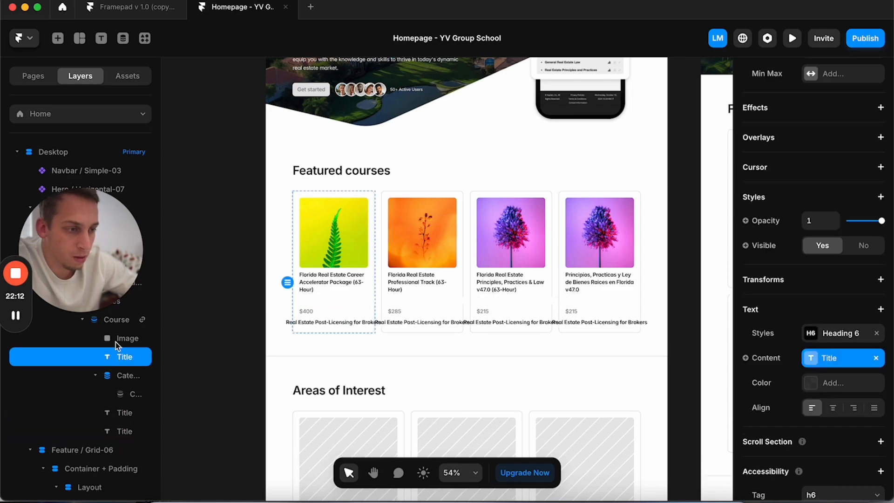
{"action": "left_click", "coordinate": [116, 342]}
{"action": "left_click", "coordinate": [115, 357]}
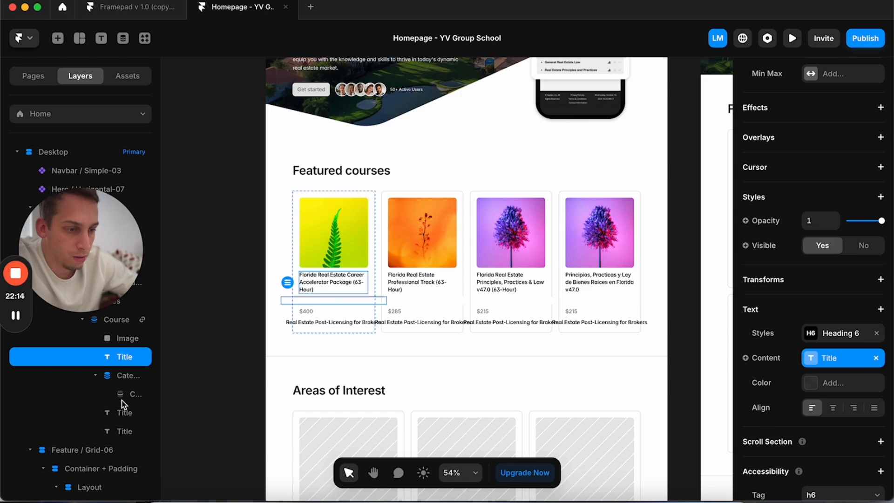
{"action": "left_click", "coordinate": [123, 431]}
{"action": "left_click_drag", "start_coordinate": [123, 433], "coordinate": [123, 372]}
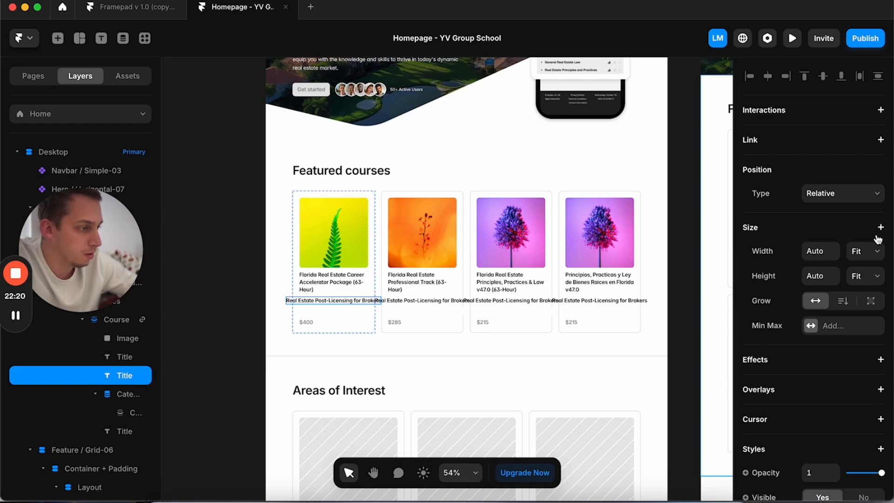
Step: Set the category title's width to Fill and place it above the course title in the card
{"action": "left_click", "coordinate": [868, 252]}
{"action": "left_click", "coordinate": [859, 284]}
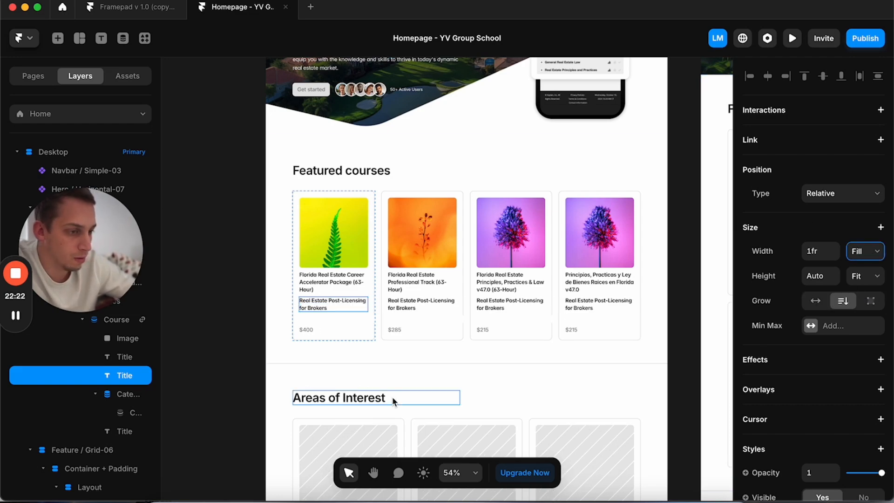
{"action": "left_click_drag", "start_coordinate": [123, 375], "coordinate": [123, 355]}
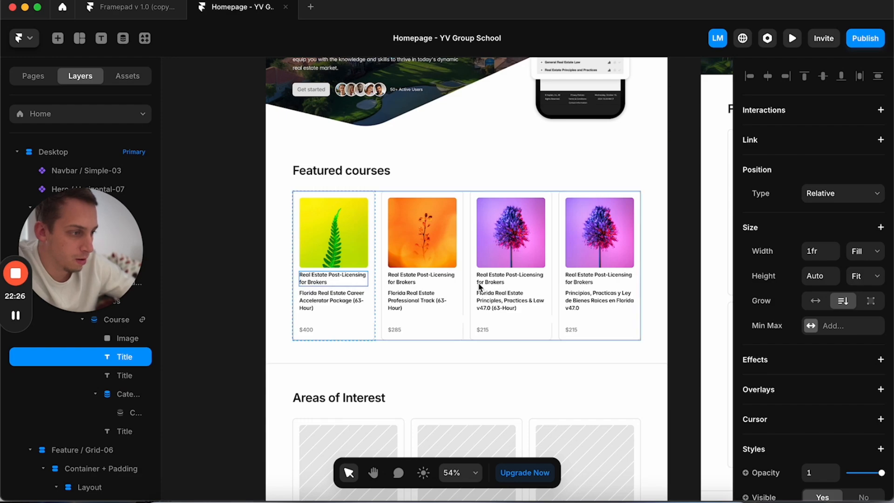
Step: Color the category title text in the course card grey, #808080
{"action": "scroll", "coordinate": [765, 341], "scroll_direction": "down", "scroll_amount": 5}
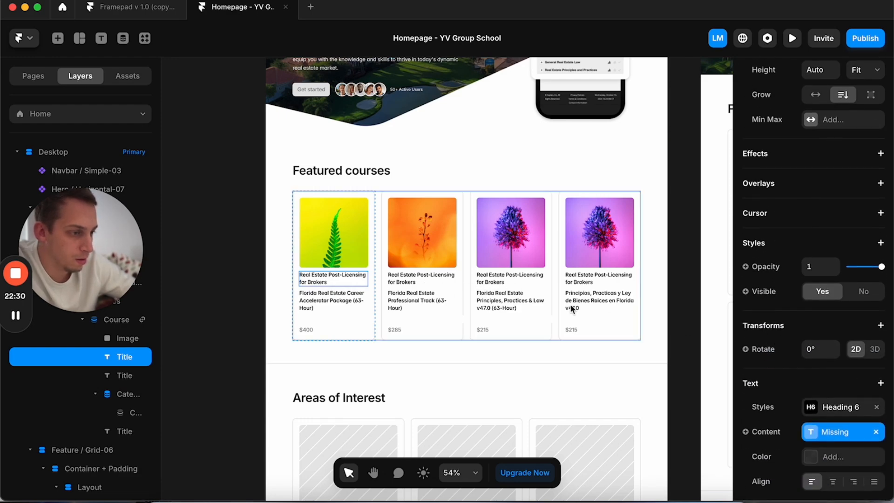
{"action": "scroll", "coordinate": [750, 389], "scroll_direction": "down", "scroll_amount": 5}
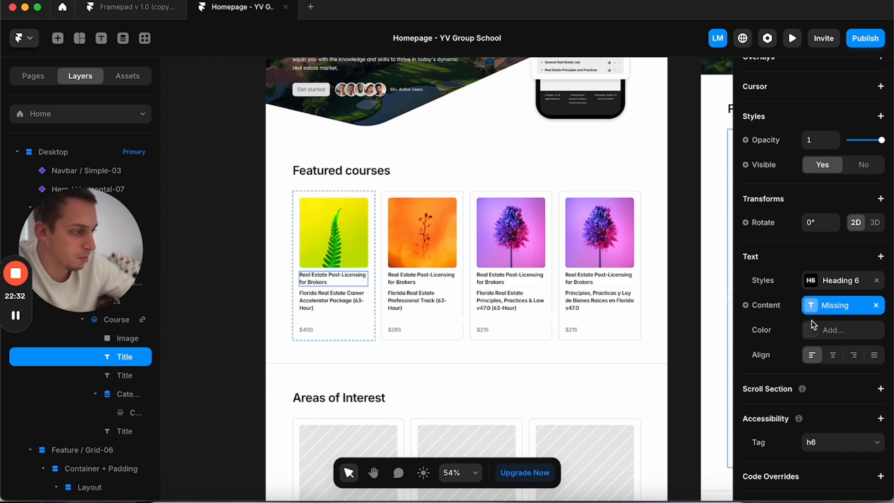
{"action": "left_click", "coordinate": [814, 329]}
{"action": "left_click_drag", "start_coordinate": [521, 306], "coordinate": [517, 323]}
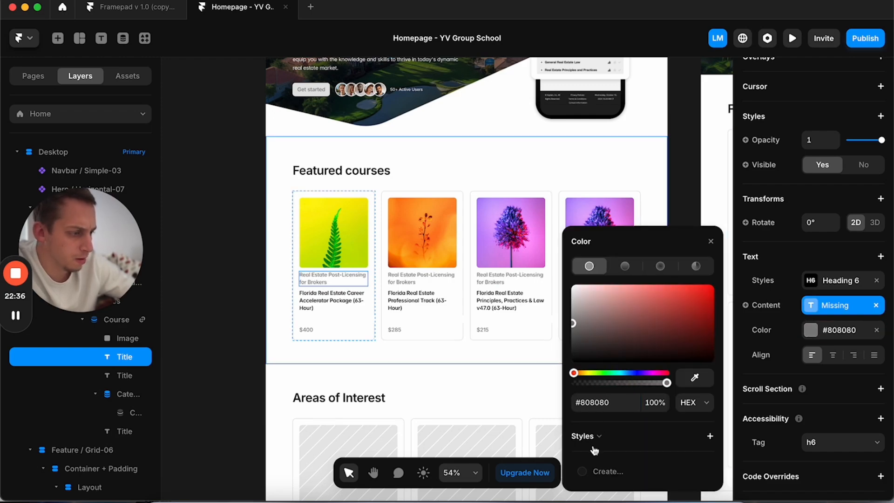
Step: Create a color style named "orange" from the #FF7300 fill of the first swatch frame beside the page
{"action": "scroll", "coordinate": [200, 239], "scroll_direction": "left", "scroll_amount": 10}
{"action": "left_click", "coordinate": [300, 195]}
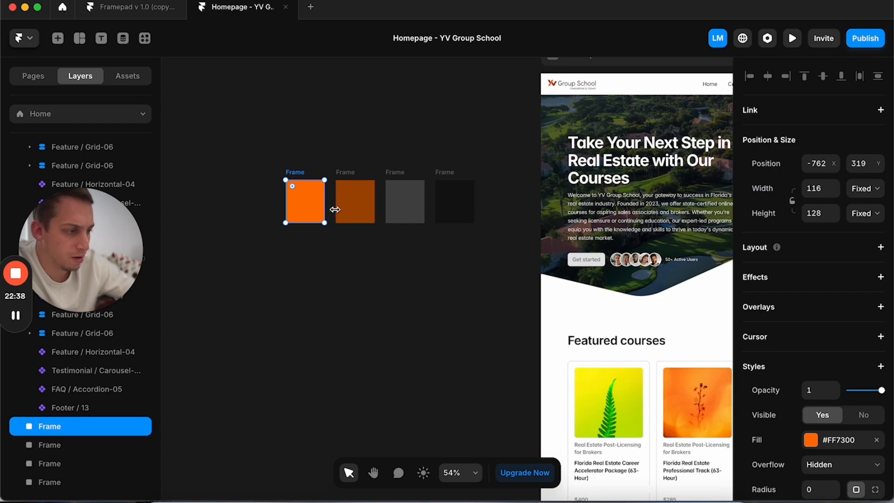
{"action": "left_click", "coordinate": [809, 441]}
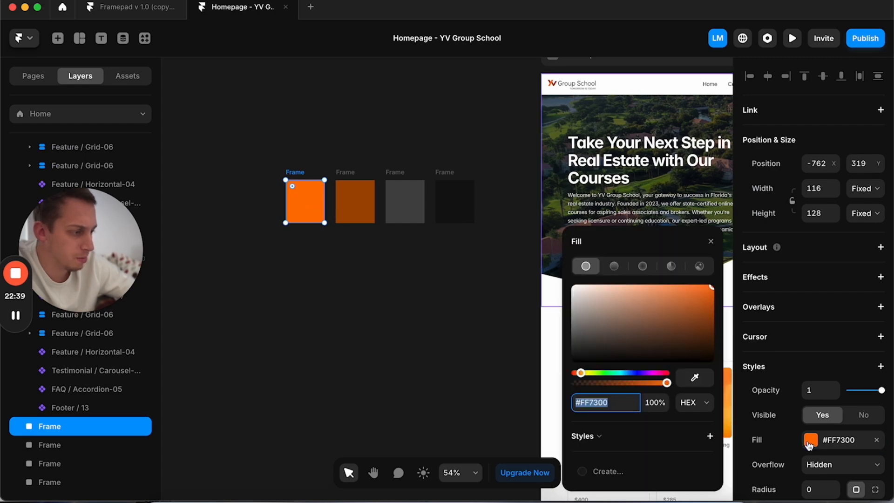
{"action": "left_click", "coordinate": [709, 435]}
{"action": "type", "text": "orange"}
{"action": "key", "text": "Return"}
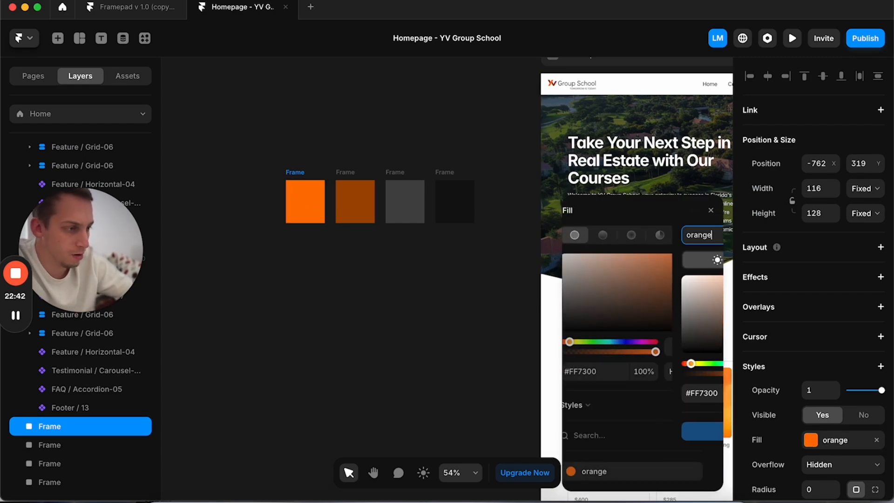
Step: Create a color style named "burnt orange" from the #A24900 fill of the second swatch frame
{"action": "left_click", "coordinate": [355, 179]}
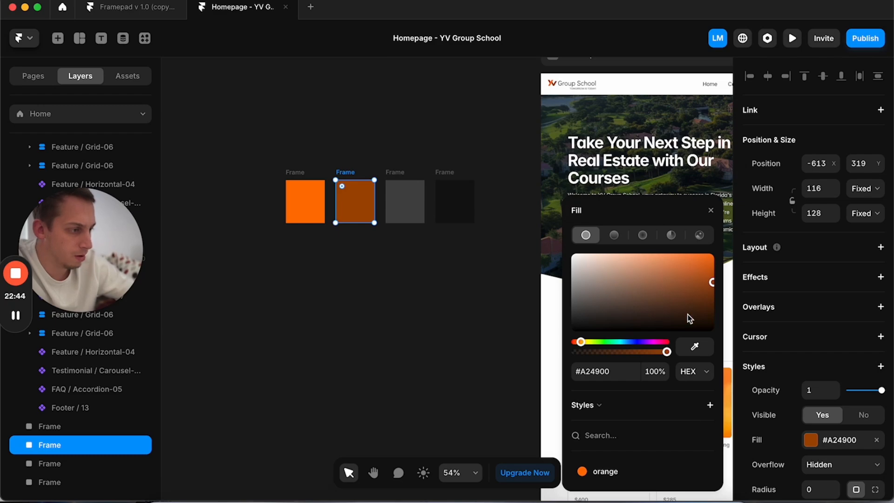
{"action": "left_click", "coordinate": [710, 404]}
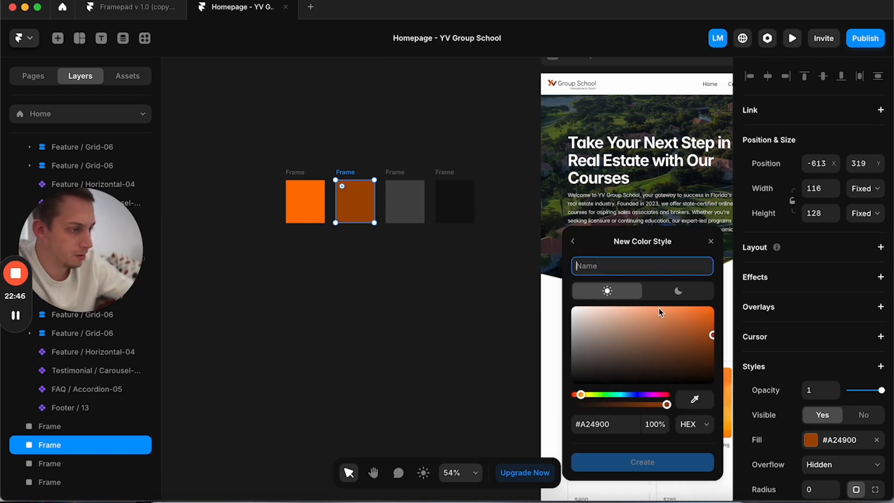
{"action": "type", "text": "burnt orange"}
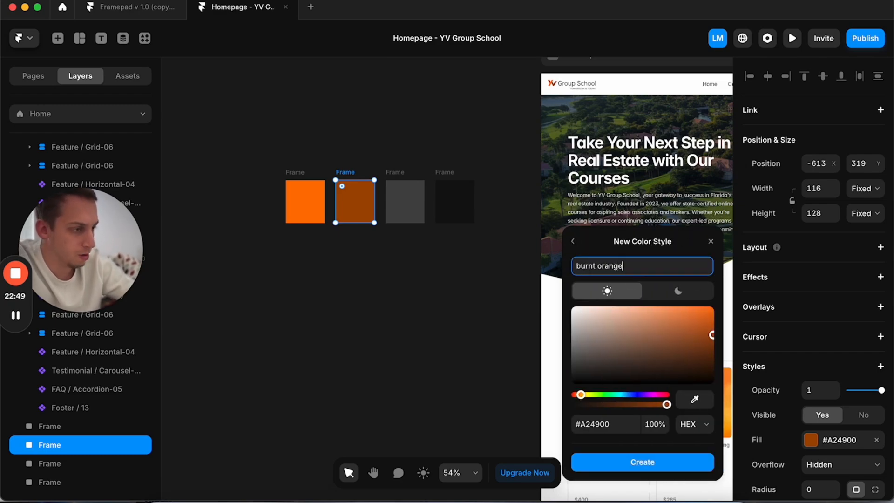
{"action": "key", "text": "Return"}
Step: Create a color style named "grey" from the #474747 fill of the third swatch frame
{"action": "left_click", "coordinate": [405, 170]}
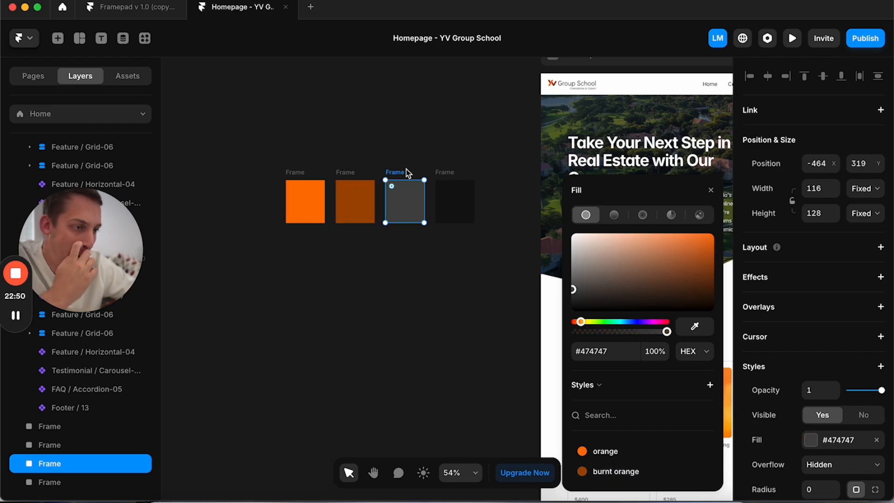
{"action": "left_click", "coordinate": [710, 385]}
{"action": "type", "text": "grey"}
{"action": "key", "text": "Return"}
Step: Create a color style named "black" from the #121212 fill of the fourth swatch frame
{"action": "left_click", "coordinate": [444, 172]}
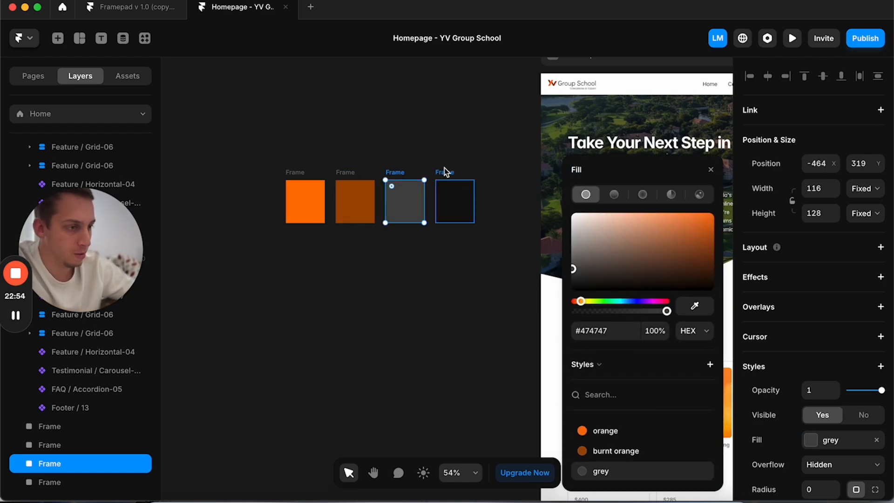
{"action": "left_click", "coordinate": [710, 366]}
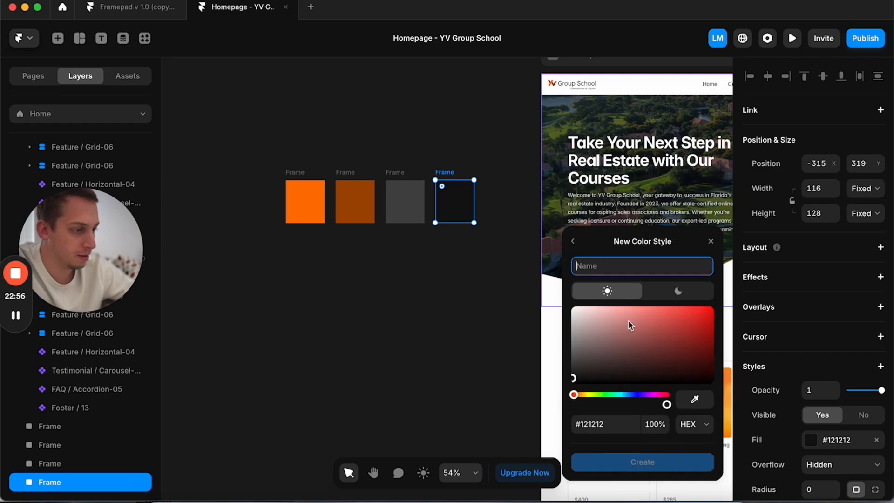
{"action": "type", "text": "black"}
{"action": "key", "text": "Return"}
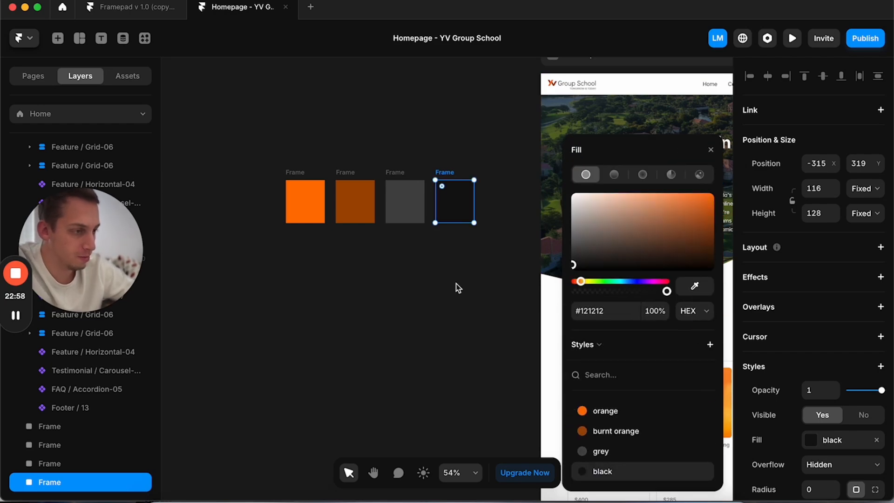
Step: Try the orange color style on the category title in the first Featured courses card
{"action": "left_click", "coordinate": [457, 287]}
{"action": "scroll", "coordinate": [456, 287], "scroll_direction": "down", "scroll_amount": 5}
{"action": "scroll", "coordinate": [455, 287], "scroll_direction": "down", "scroll_amount": 2}
{"action": "left_click", "coordinate": [484, 310]}
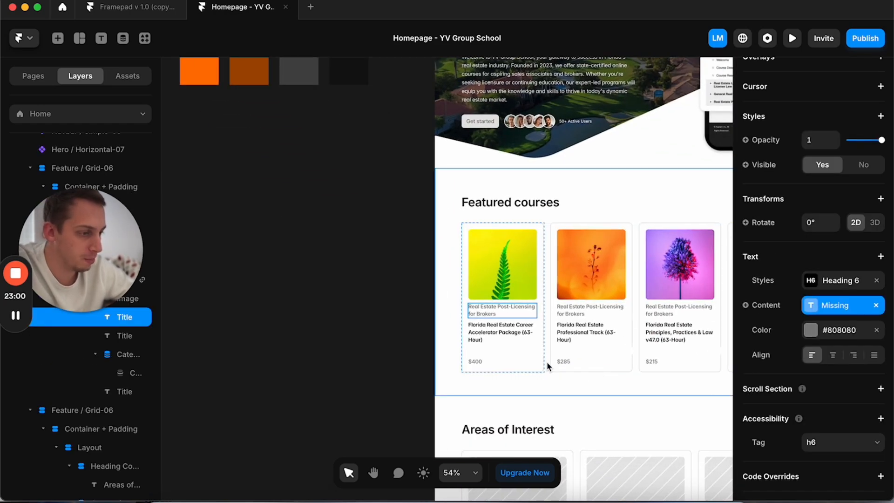
{"action": "left_click", "coordinate": [809, 329]}
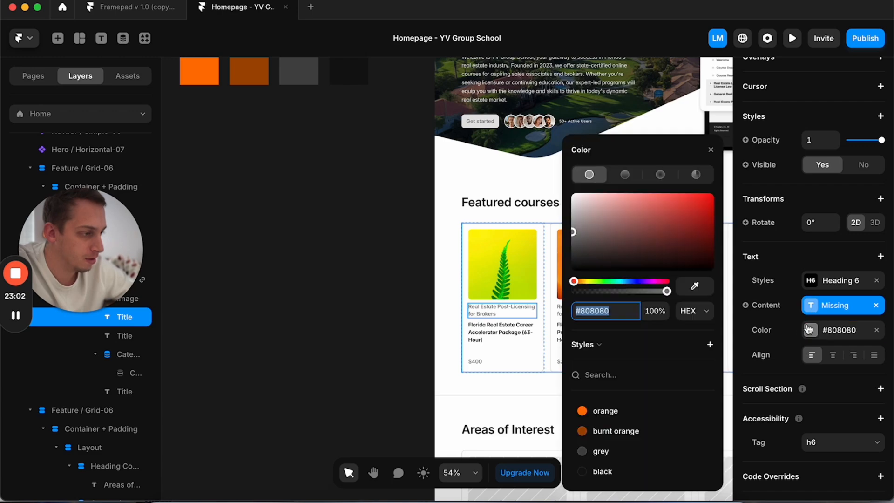
{"action": "left_click", "coordinate": [605, 410]}
{"action": "left_click", "coordinate": [394, 337]}
{"action": "scroll", "coordinate": [395, 337], "scroll_direction": "right", "scroll_amount": 3}
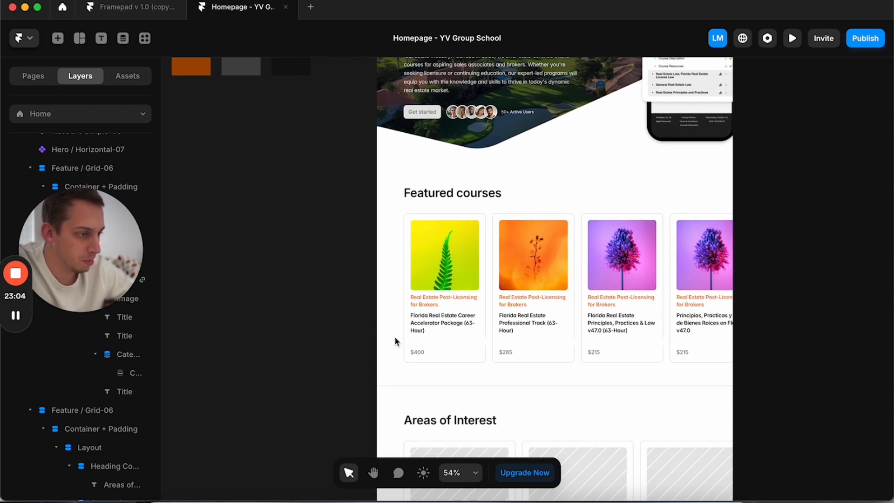
Step: Try burnt orange on the category title in the course card, and settle on the grey color style
{"action": "left_click", "coordinate": [445, 303]}
{"action": "left_click", "coordinate": [809, 329]}
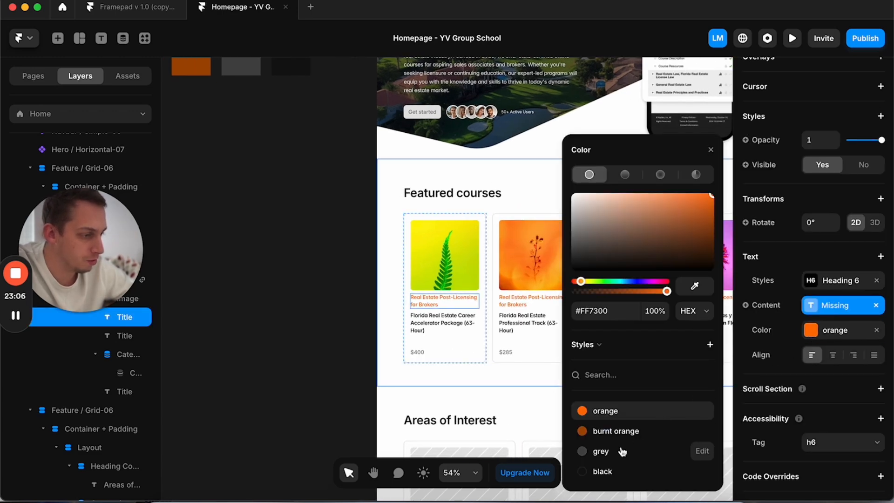
{"action": "left_click", "coordinate": [617, 431]}
{"action": "left_click", "coordinate": [603, 450]}
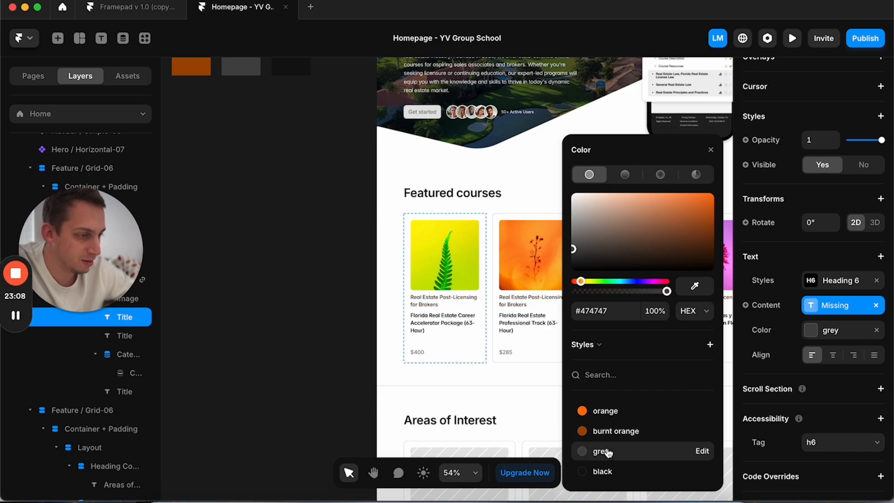
Step: Compare the grey, orange and burnt orange styles on the course card's price text, and apply the black color style
{"action": "left_click", "coordinate": [420, 354]}
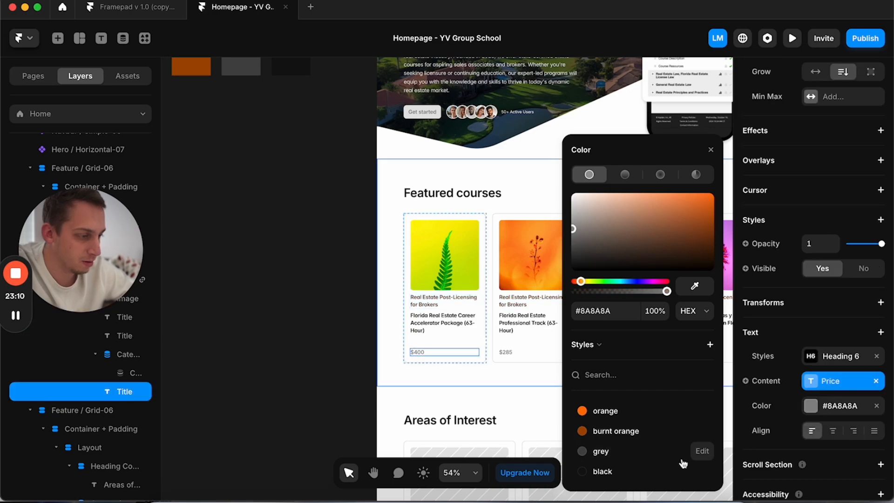
{"action": "left_click", "coordinate": [633, 452]}
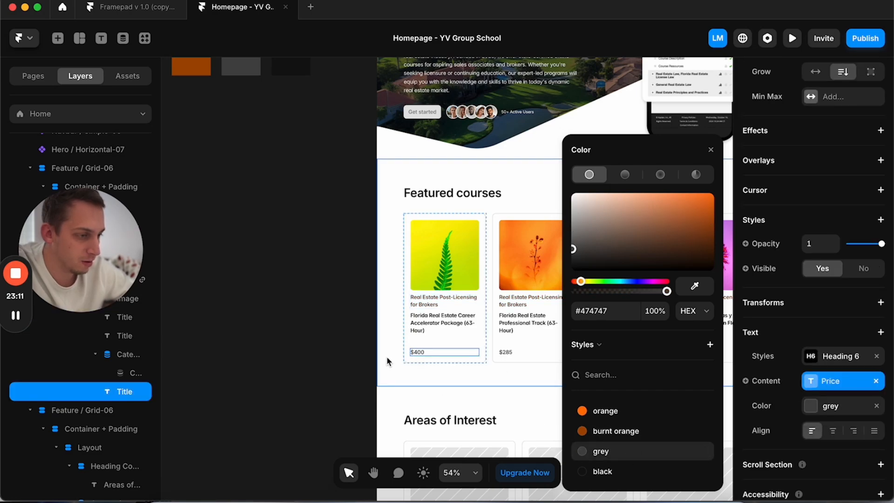
{"action": "left_click", "coordinate": [607, 412]}
{"action": "left_click", "coordinate": [610, 432]}
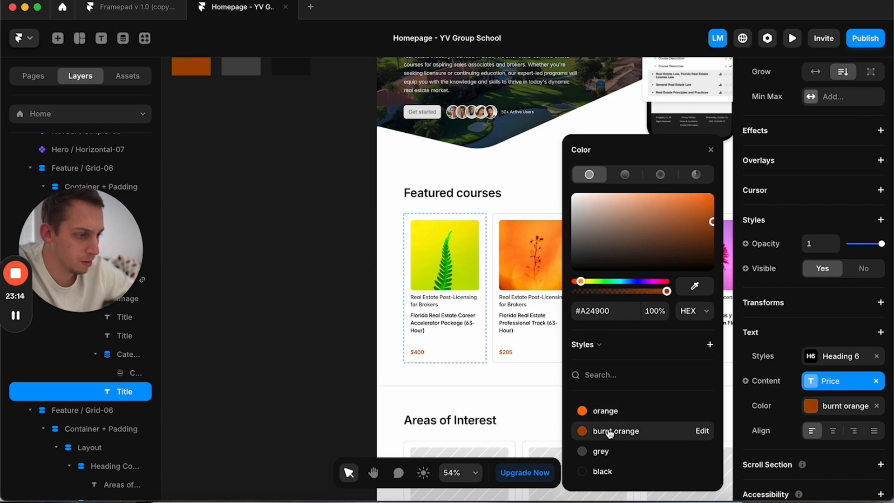
{"action": "left_click", "coordinate": [605, 412]}
{"action": "left_click", "coordinate": [600, 451]}
{"action": "left_click", "coordinate": [602, 471]}
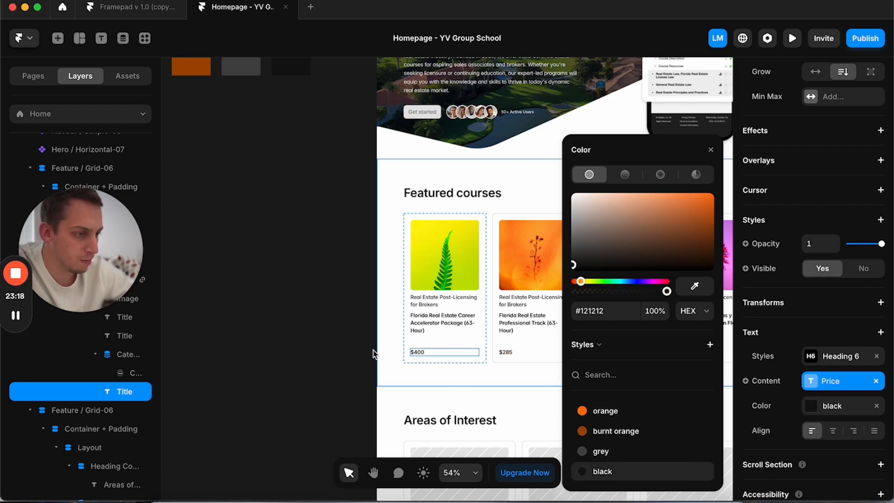
{"action": "left_click", "coordinate": [360, 352]}
Step: Try Heading 5 on the course title in the card, and set its text style to Heading 4
{"action": "left_click", "coordinate": [443, 323]}
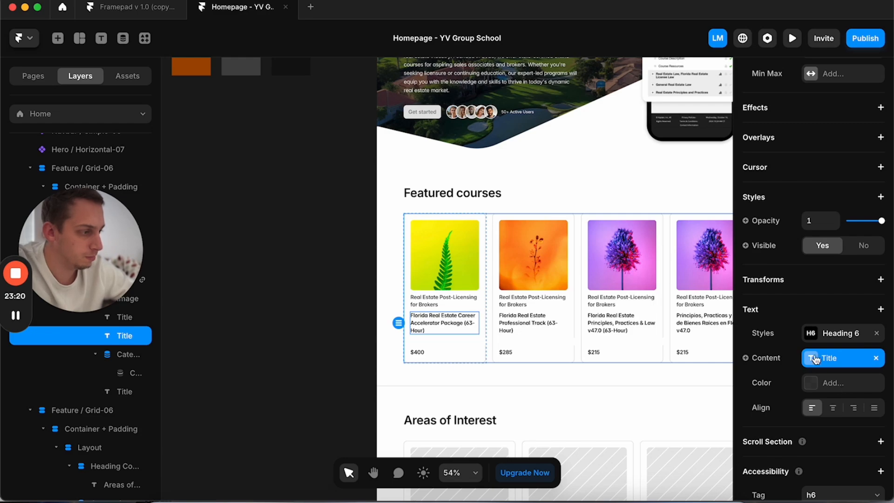
{"action": "left_click", "coordinate": [813, 340]}
{"action": "left_click", "coordinate": [639, 429]}
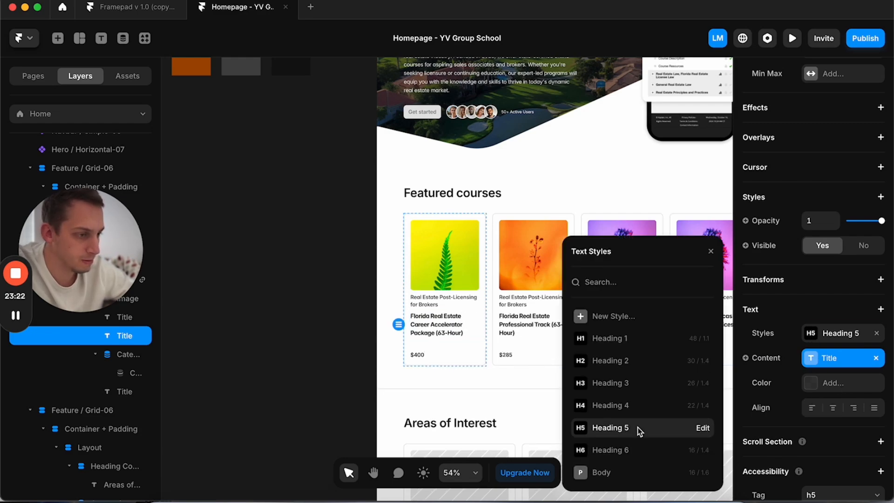
{"action": "left_click", "coordinate": [642, 406]}
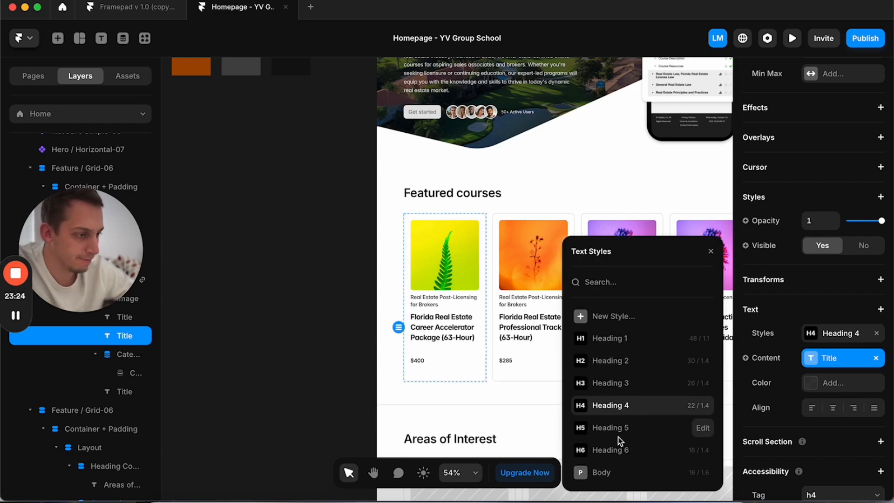
{"action": "left_click", "coordinate": [315, 305]}
{"action": "scroll", "coordinate": [335, 304], "scroll_direction": "right", "scroll_amount": 4}
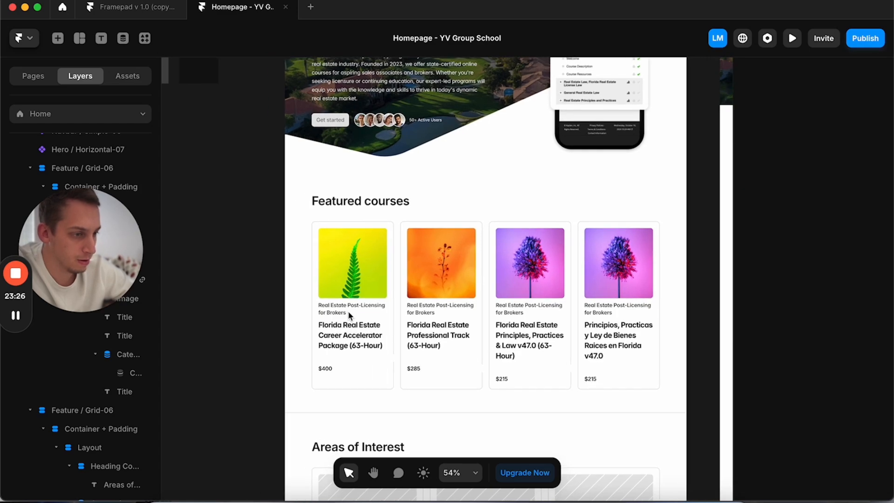
Step: Set the text style of the category title in the course card to Body
{"action": "left_click", "coordinate": [348, 312]}
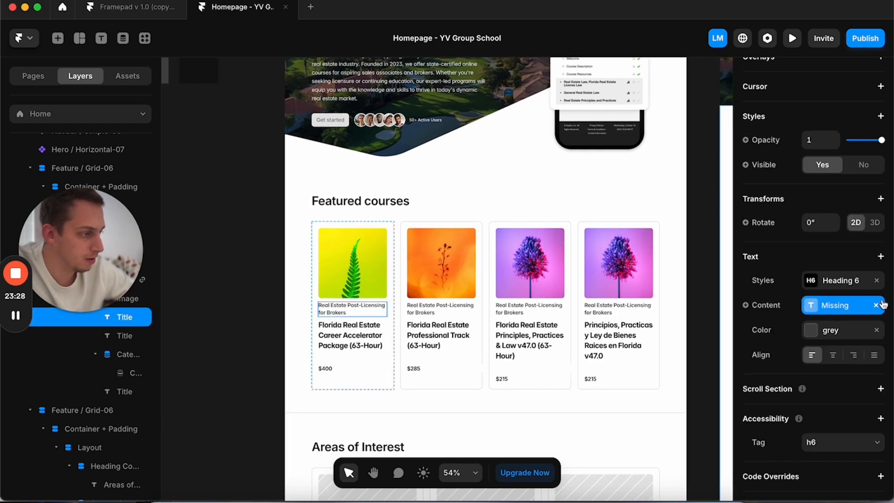
{"action": "left_click", "coordinate": [844, 282]}
{"action": "left_click", "coordinate": [627, 471]}
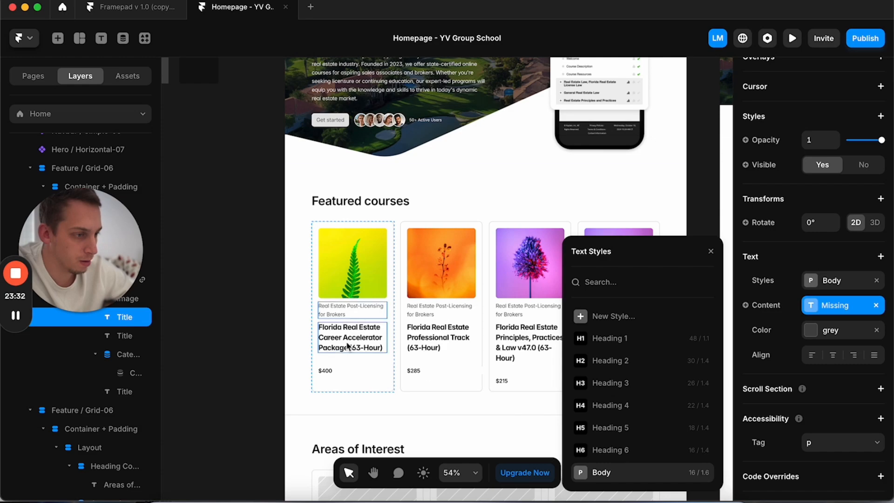
{"action": "left_click", "coordinate": [238, 337]}
Step: Clear the Courses list's category filter value and reselect Real Estate Licensing for Sales Associates
{"action": "left_click", "coordinate": [391, 320]}
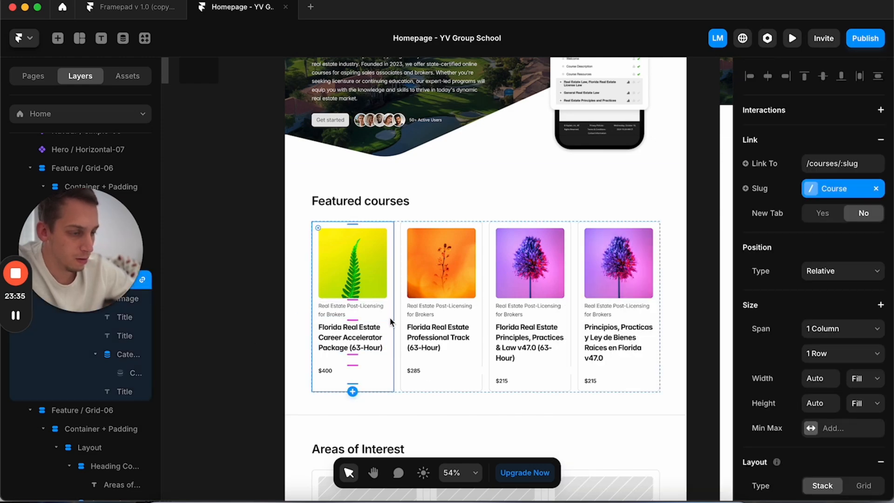
{"action": "left_click_drag", "start_coordinate": [90, 238], "coordinate": [262, 107]}
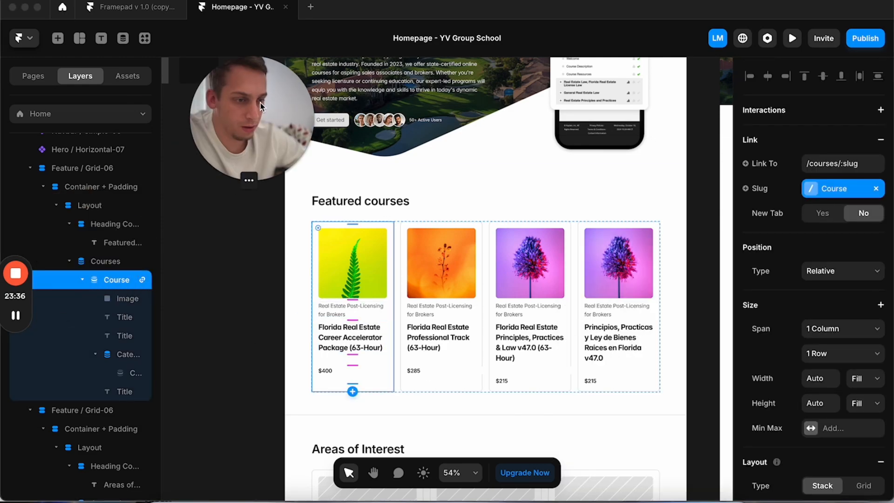
{"action": "left_click", "coordinate": [105, 261]}
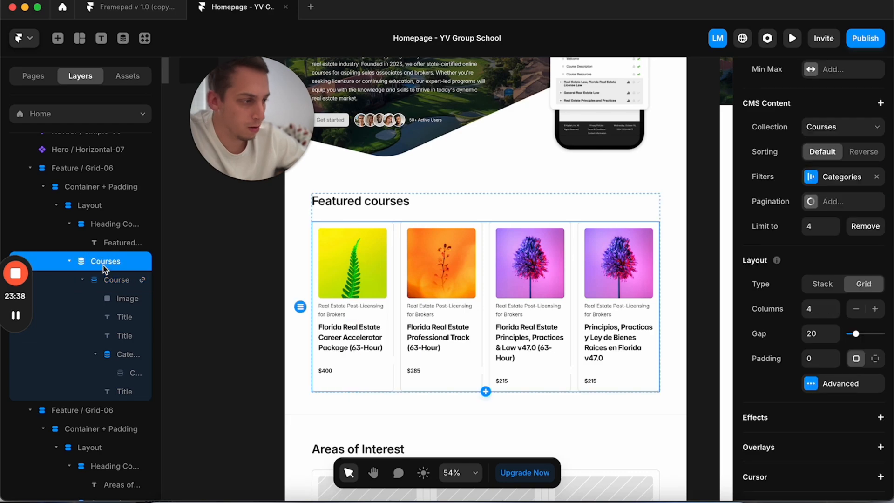
{"action": "left_click", "coordinate": [812, 189]}
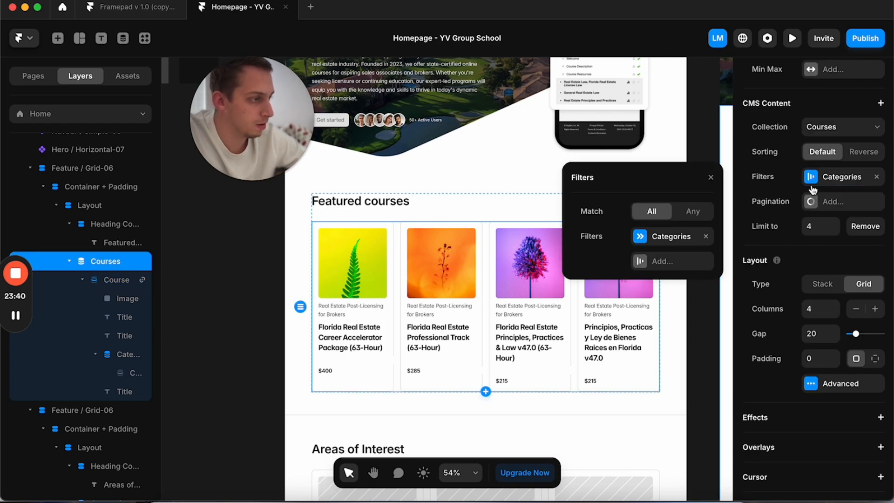
{"action": "left_click", "coordinate": [682, 242]}
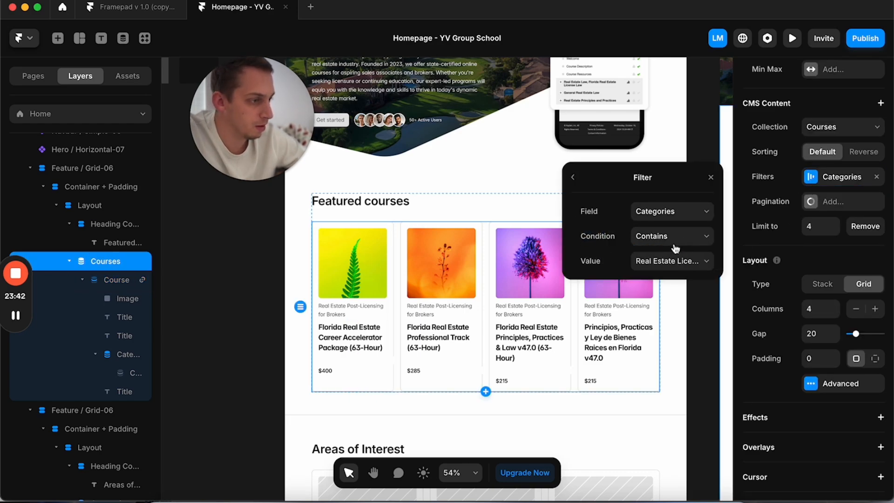
{"action": "left_click", "coordinate": [696, 257]}
{"action": "left_click", "coordinate": [688, 326]}
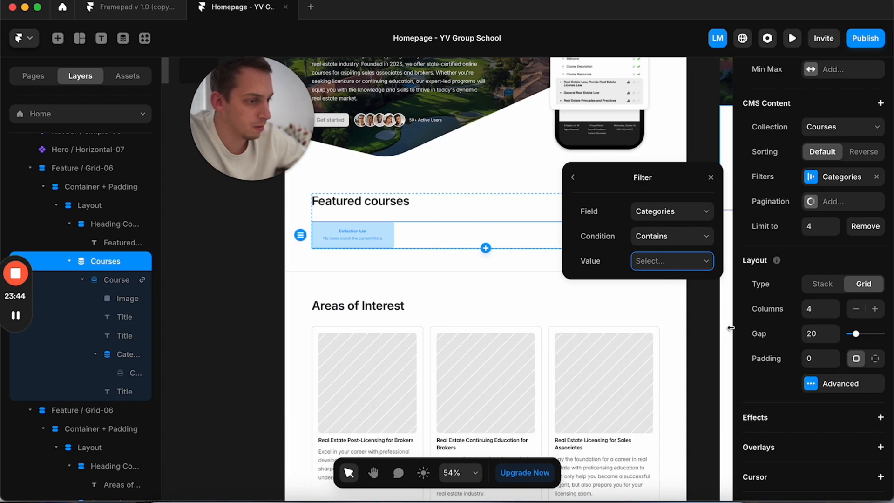
{"action": "left_click", "coordinate": [676, 255]}
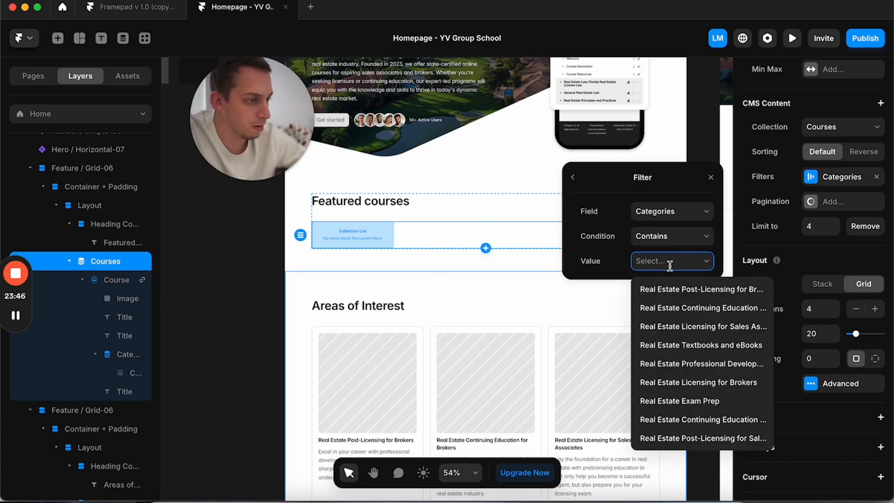
{"action": "left_click", "coordinate": [656, 329]}
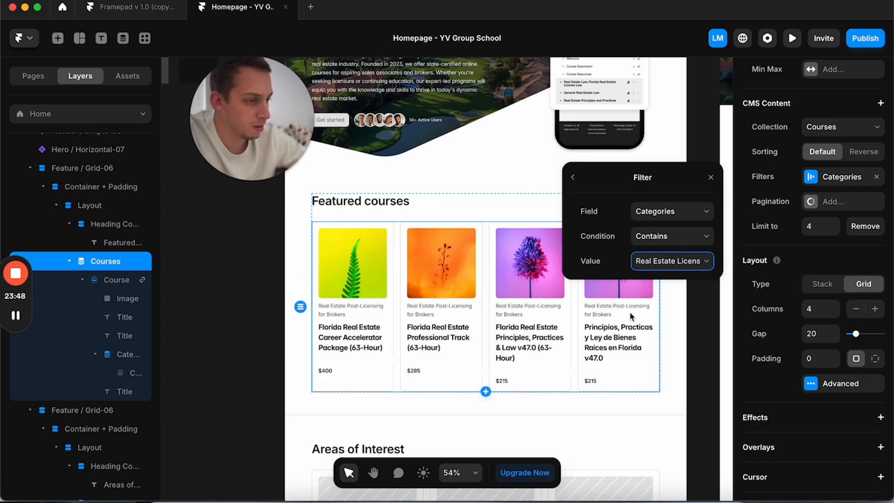
{"action": "left_click", "coordinate": [277, 305]}
Step: Check the course card's slug link and its Courses collection in the CMS, and return to the page
{"action": "left_click", "coordinate": [356, 292]}
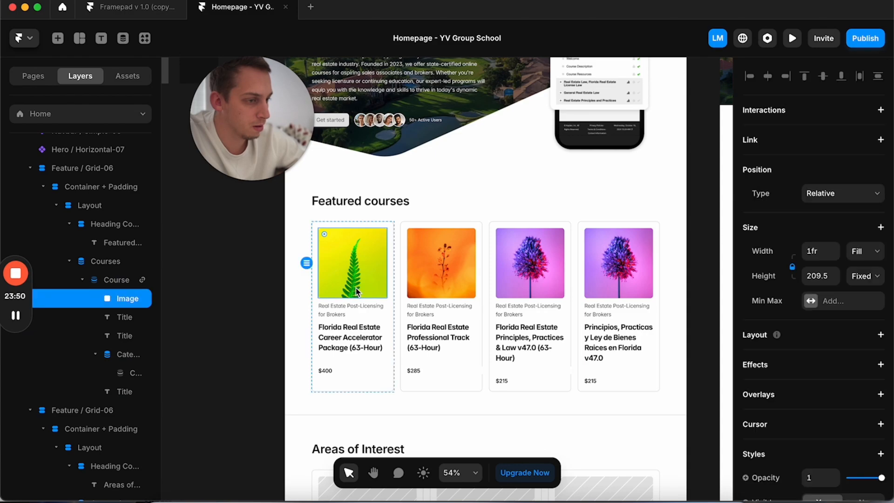
{"action": "left_click", "coordinate": [116, 279]}
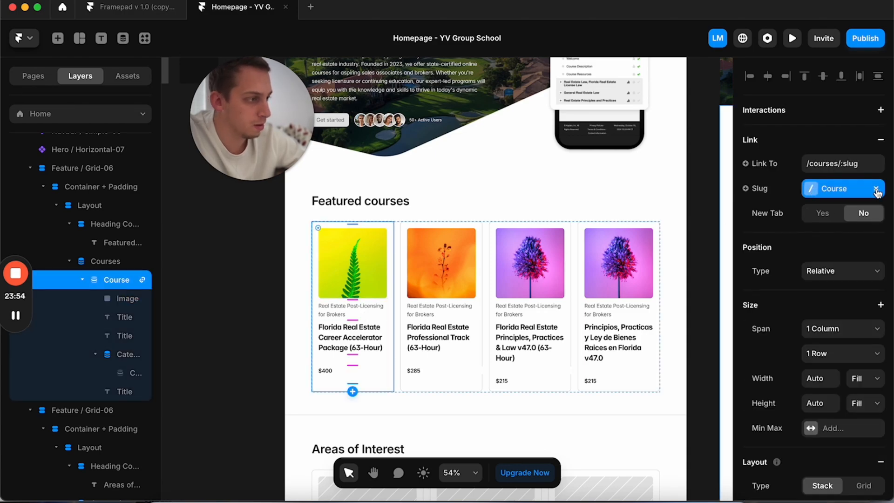
{"action": "left_click", "coordinate": [859, 194]}
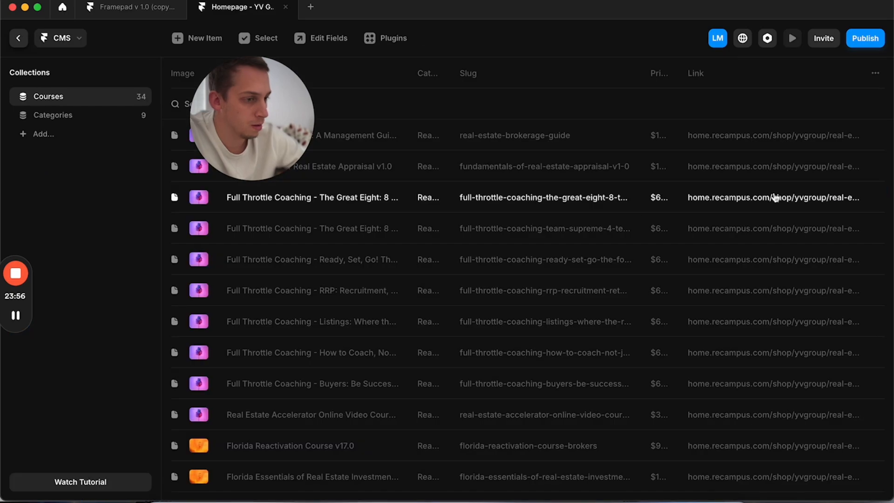
{"action": "left_click", "coordinate": [17, 38]}
{"action": "left_click", "coordinate": [267, 272]}
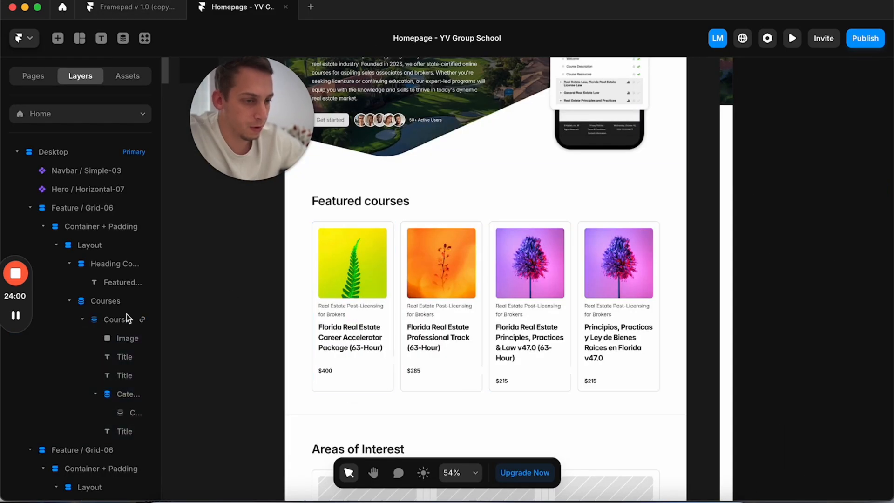
{"action": "left_click_drag", "start_coordinate": [211, 145], "coordinate": [180, 144]}
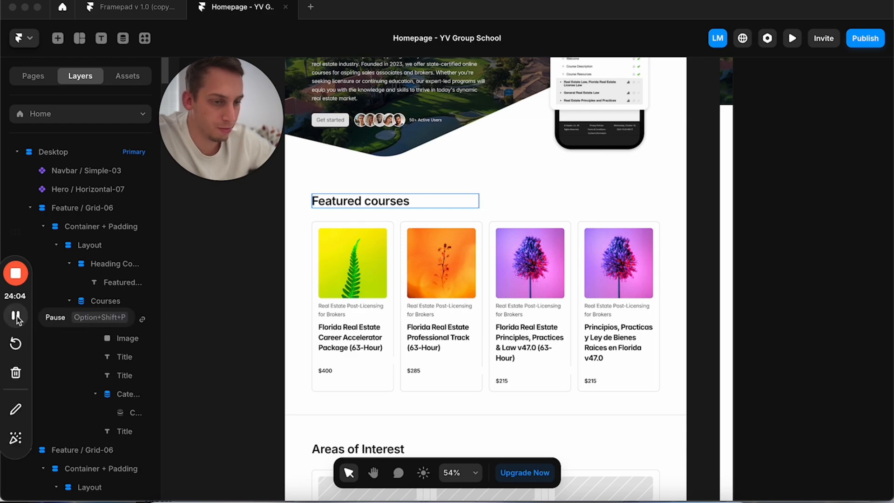
{"action": "left_click", "coordinate": [16, 316]}
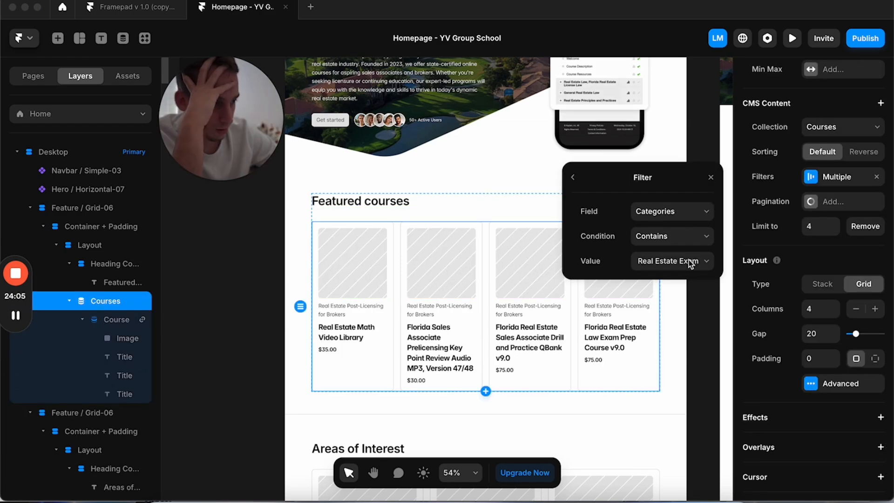
Step: Compare Real Estate Exam Prep with Real Estate Licensing for Sales Associates as the Courses category filter, and keep the Sales Associates value
{"action": "left_click", "coordinate": [689, 261]}
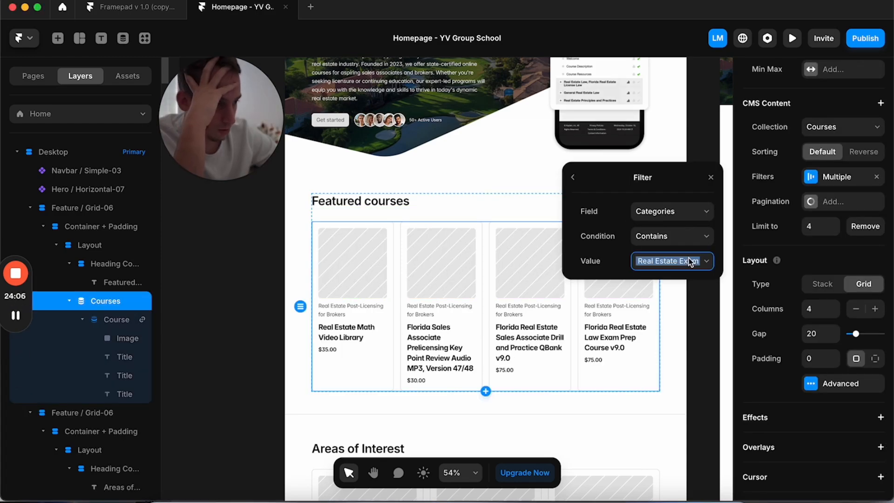
{"action": "left_click", "coordinate": [707, 262]}
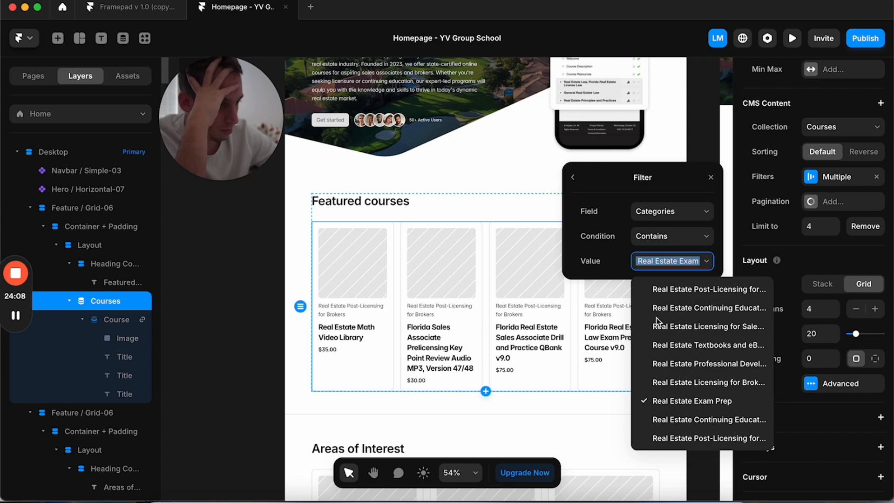
{"action": "left_click", "coordinate": [678, 327]}
{"action": "left_click", "coordinate": [708, 263]}
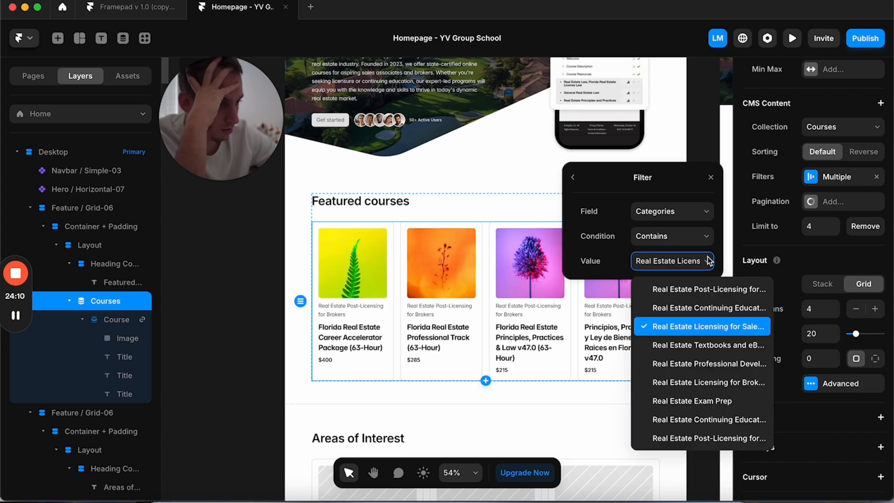
{"action": "left_click", "coordinate": [691, 404]}
{"action": "left_click", "coordinate": [694, 260]}
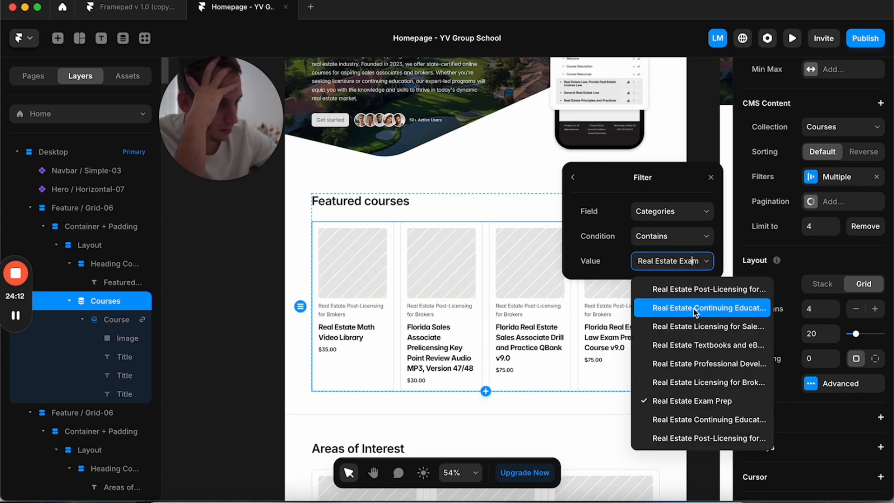
{"action": "left_click", "coordinate": [695, 324]}
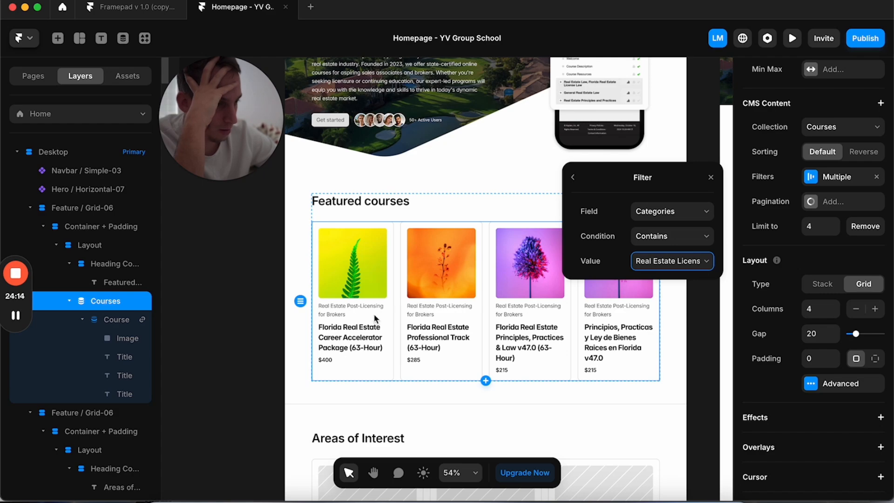
Step: Replace the missing content variable of the course card's category text with the Title field of Categories
{"action": "left_click", "coordinate": [257, 317]}
{"action": "left_click", "coordinate": [332, 314]}
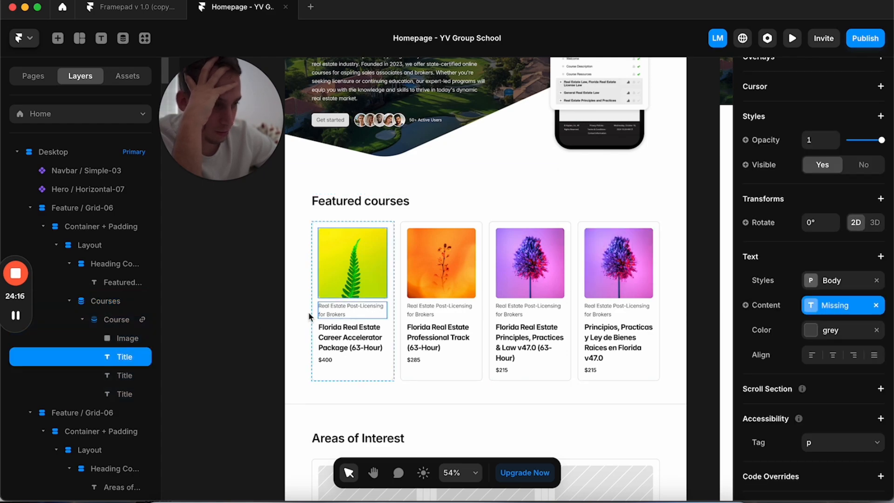
{"action": "left_click", "coordinate": [881, 305]}
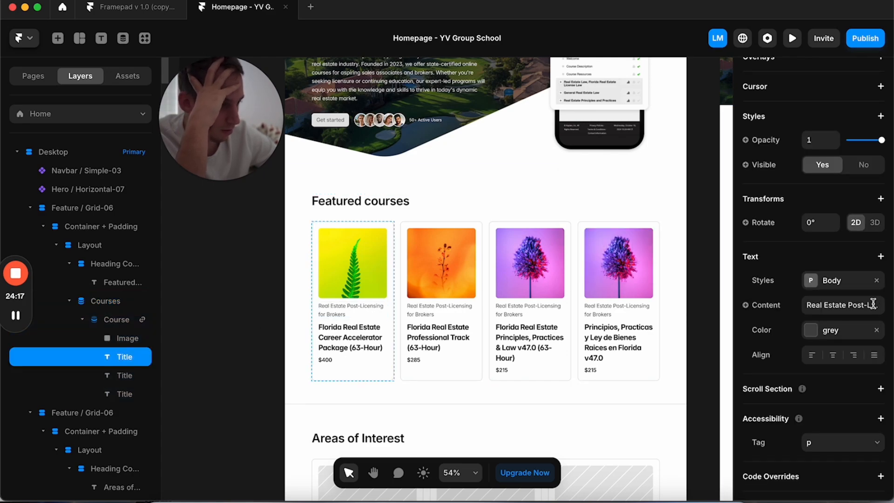
{"action": "left_click", "coordinate": [757, 308]}
{"action": "mouse_move", "coordinate": [768, 355]}
{"action": "mouse_move", "coordinate": [694, 270]}
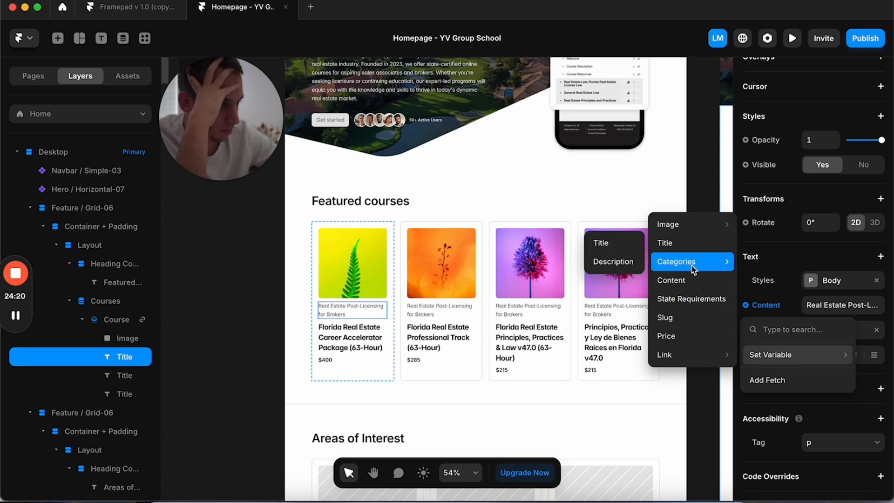
{"action": "left_click", "coordinate": [621, 247]}
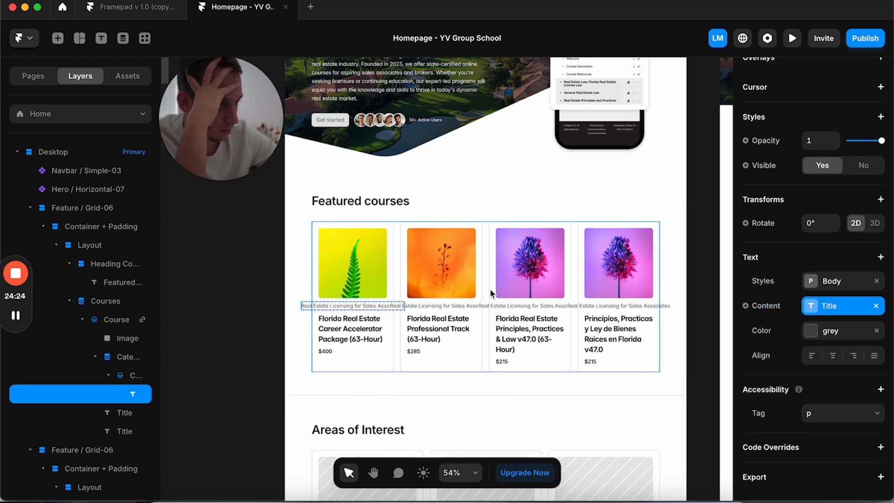
Step: Set the width of the category title text in the course card to Fill
{"action": "scroll", "coordinate": [744, 233], "scroll_direction": "up", "scroll_amount": 3}
{"action": "scroll", "coordinate": [744, 232], "scroll_direction": "up", "scroll_amount": 6}
{"action": "left_click", "coordinate": [872, 262]}
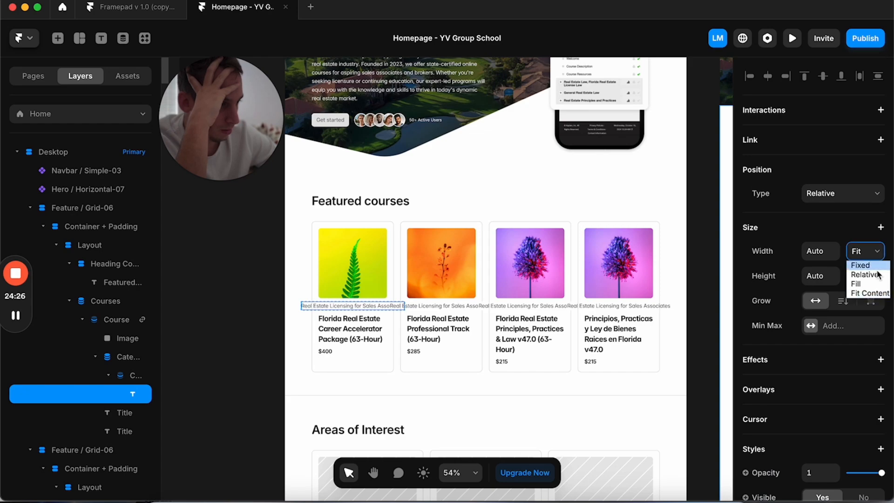
{"action": "left_click", "coordinate": [867, 281]}
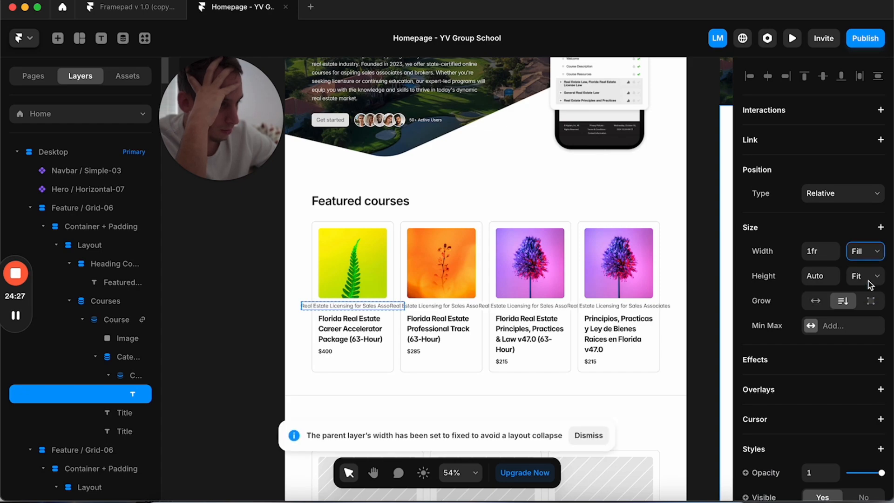
Step: Set the width of the nested Categories list and of its category item in the course card to Fill
{"action": "left_click", "coordinate": [107, 376]}
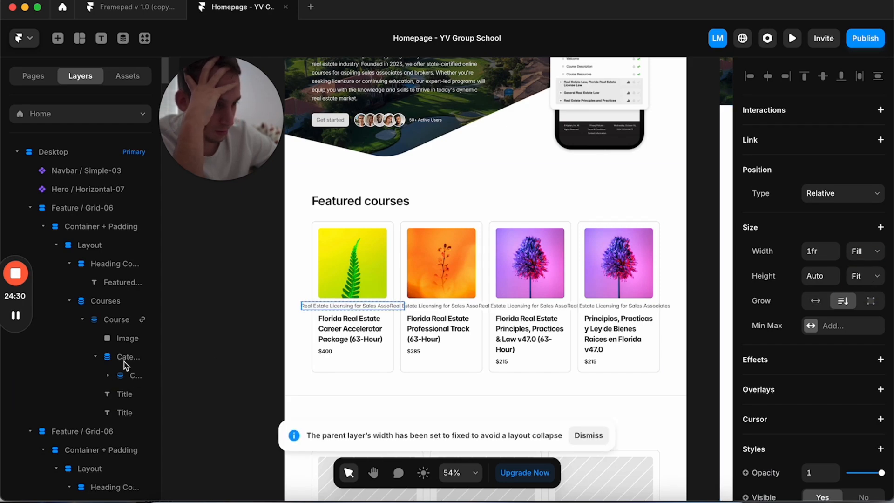
{"action": "left_click", "coordinate": [124, 360]}
{"action": "left_click", "coordinate": [867, 233]}
{"action": "left_click", "coordinate": [864, 255]}
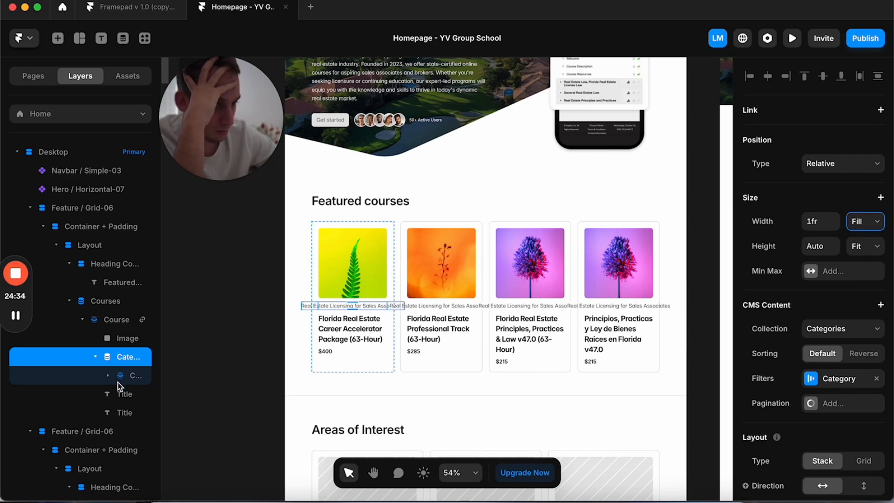
{"action": "left_click", "coordinate": [118, 381]}
{"action": "left_click", "coordinate": [863, 250]}
{"action": "left_click", "coordinate": [857, 283]}
{"action": "left_click", "coordinate": [229, 283]}
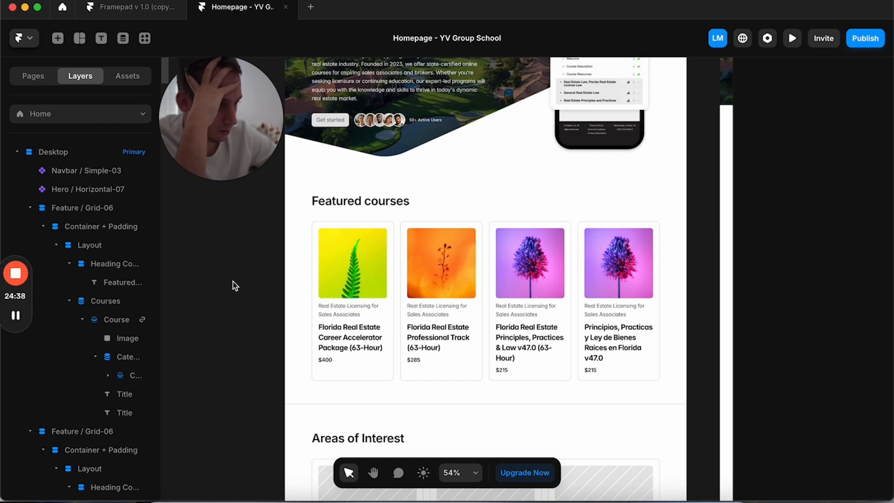
{"action": "scroll", "coordinate": [233, 281], "scroll_direction": "down", "scroll_amount": 1}
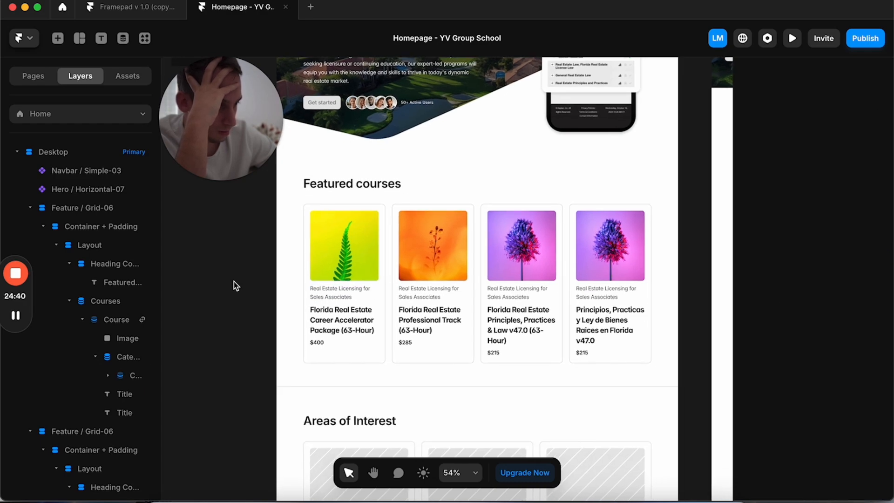
{"action": "left_click", "coordinate": [577, 305]}
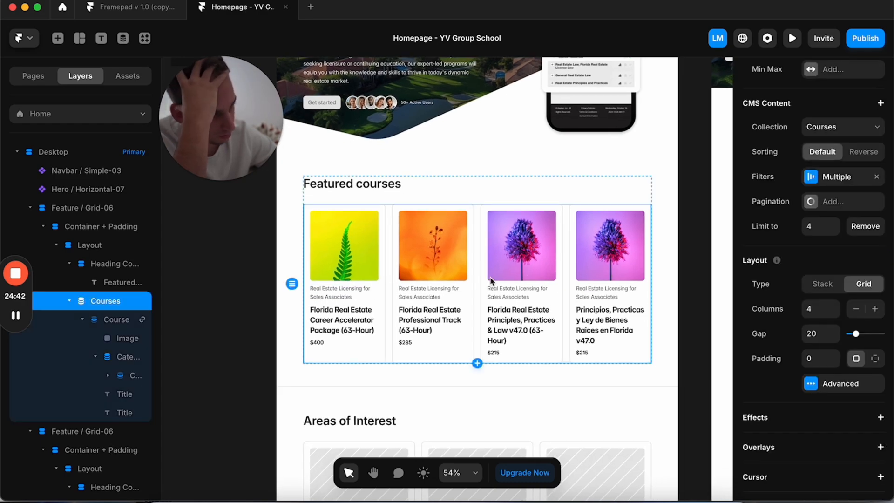
{"action": "left_click", "coordinate": [247, 269]}
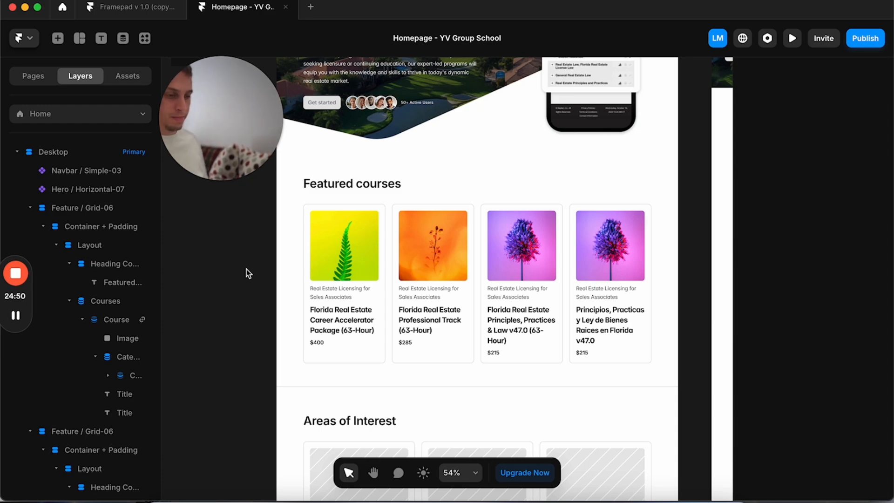
{"action": "scroll", "coordinate": [247, 269], "scroll_direction": "down", "scroll_amount": 2}
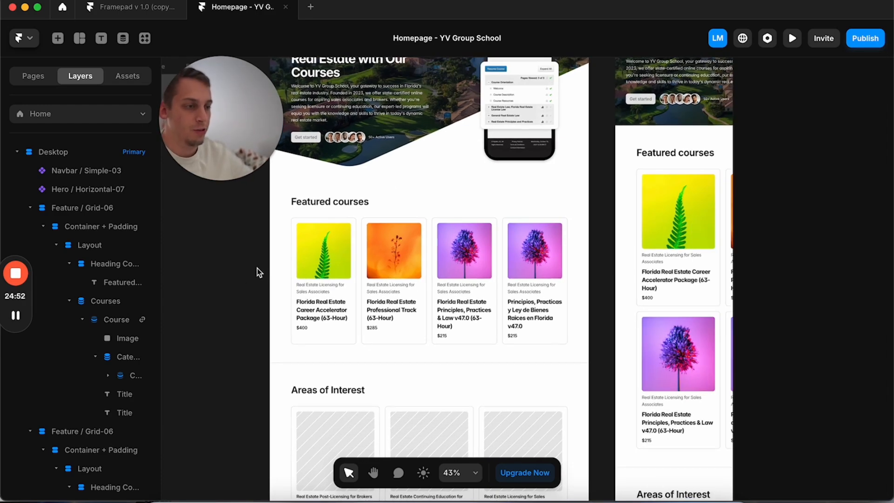
{"action": "scroll", "coordinate": [257, 268], "scroll_direction": "up", "scroll_amount": 2}
{"action": "scroll", "coordinate": [257, 268], "scroll_direction": "down", "scroll_amount": 3}
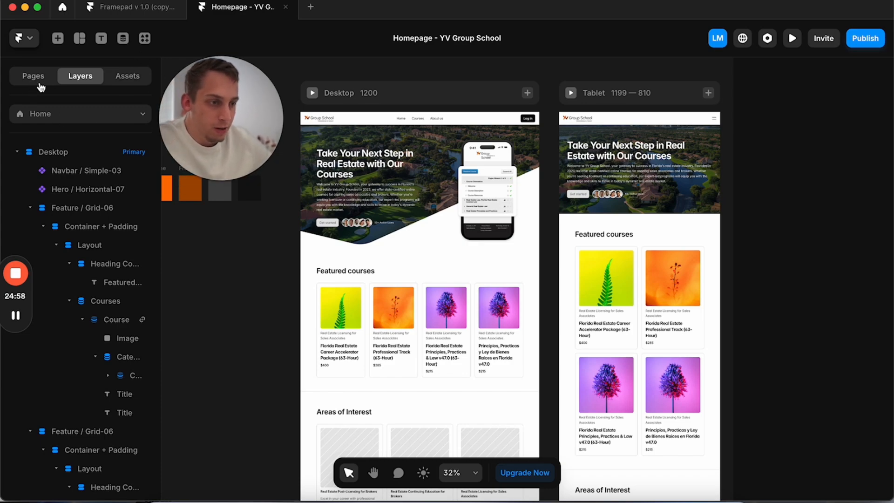
{"action": "left_click_drag", "start_coordinate": [252, 96], "coordinate": [224, 96]}
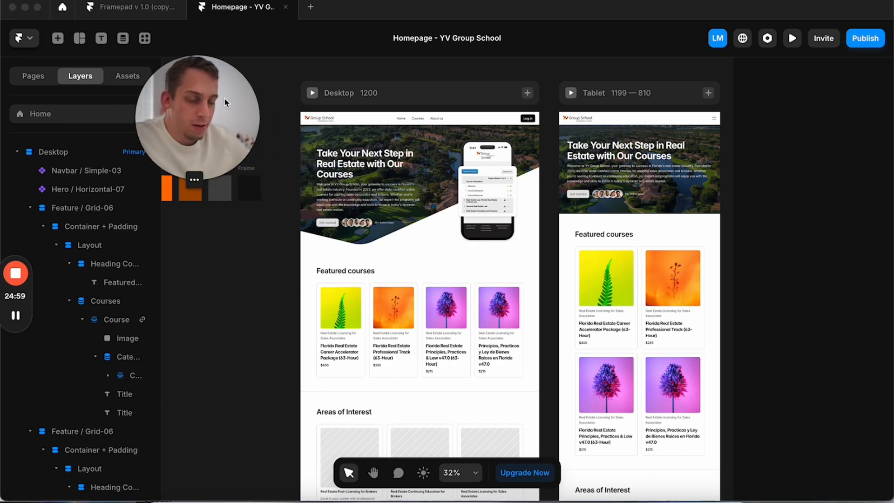
Step: Open the Courses collection in the CMS from the course page and review several course items, including Principios, Practicas y Ley de Bienes Raices en Florida v47.0
{"action": "left_click", "coordinate": [36, 84]}
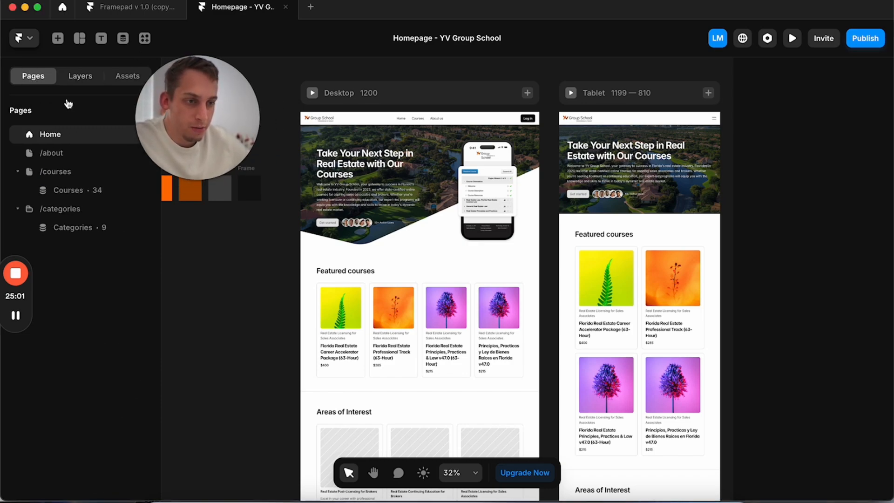
{"action": "left_click", "coordinate": [72, 191]}
{"action": "left_click_drag", "start_coordinate": [230, 89], "coordinate": [399, 93]}
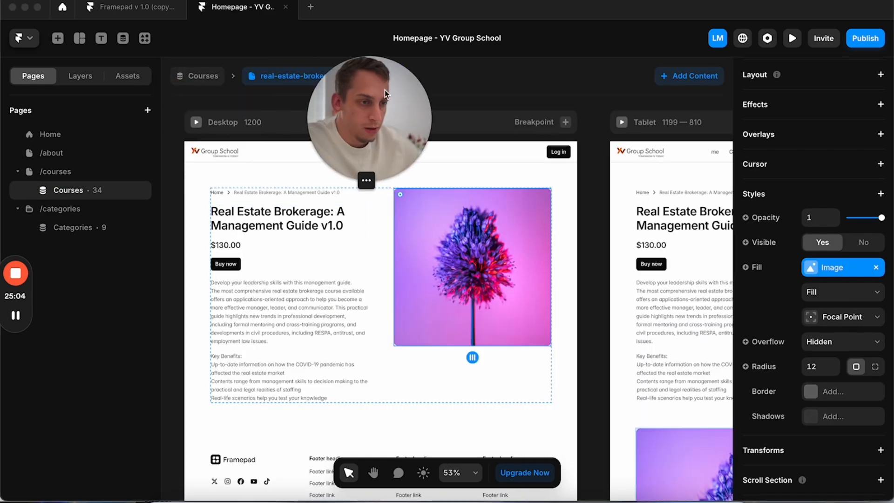
{"action": "left_click", "coordinate": [199, 79]}
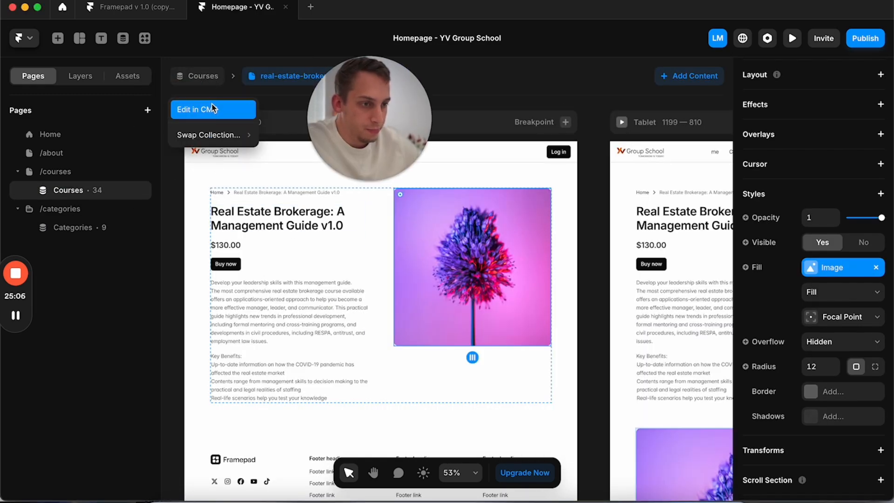
{"action": "left_click", "coordinate": [200, 108]}
{"action": "scroll", "coordinate": [295, 309], "scroll_direction": "down", "scroll_amount": 5}
{"action": "left_click", "coordinate": [284, 312]}
{"action": "left_click", "coordinate": [256, 329]}
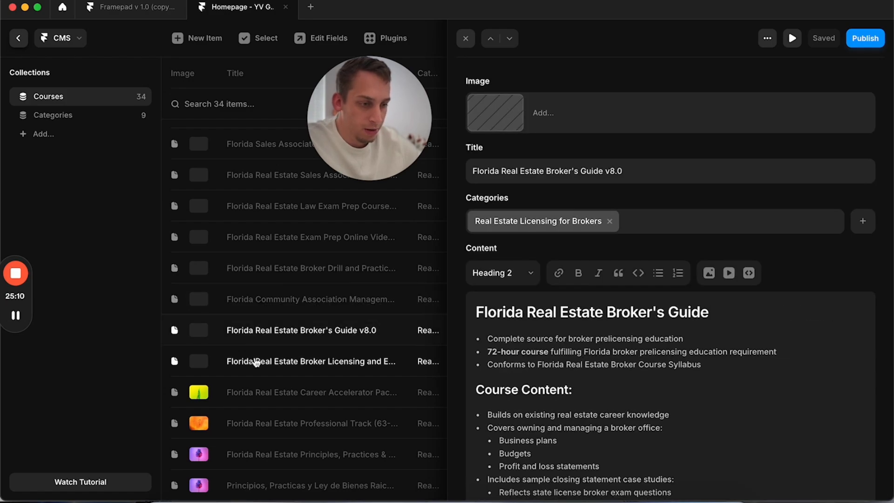
{"action": "left_click", "coordinate": [253, 361]}
{"action": "left_click", "coordinate": [251, 485]}
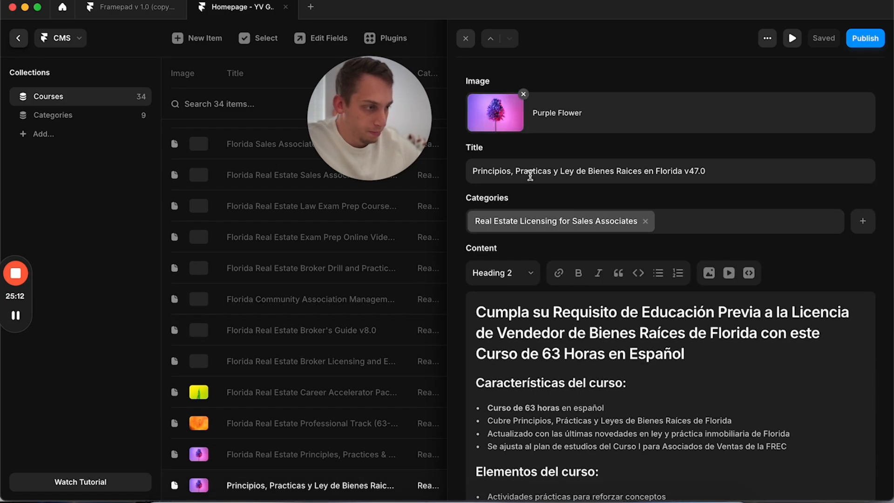
{"action": "scroll", "coordinate": [531, 176], "scroll_direction": "down", "scroll_amount": 5}
{"action": "scroll", "coordinate": [530, 176], "scroll_direction": "up", "scroll_amount": 5}
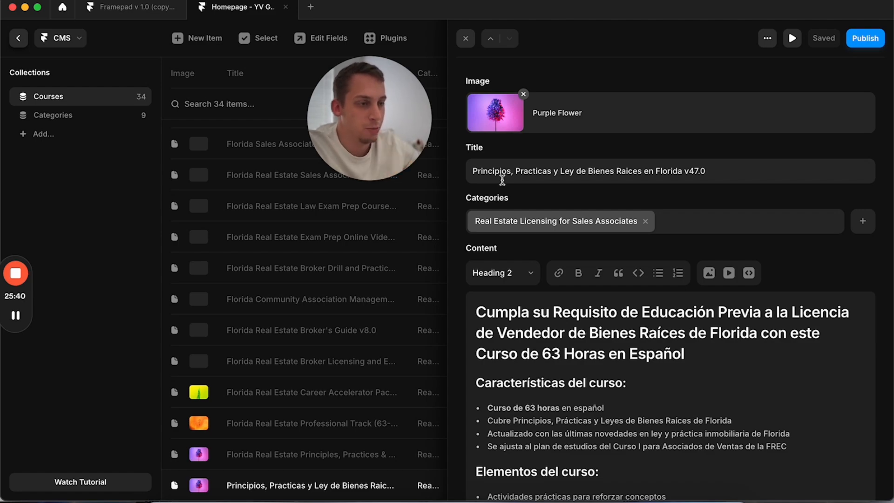
{"action": "left_click_drag", "start_coordinate": [395, 136], "coordinate": [53, 406]}
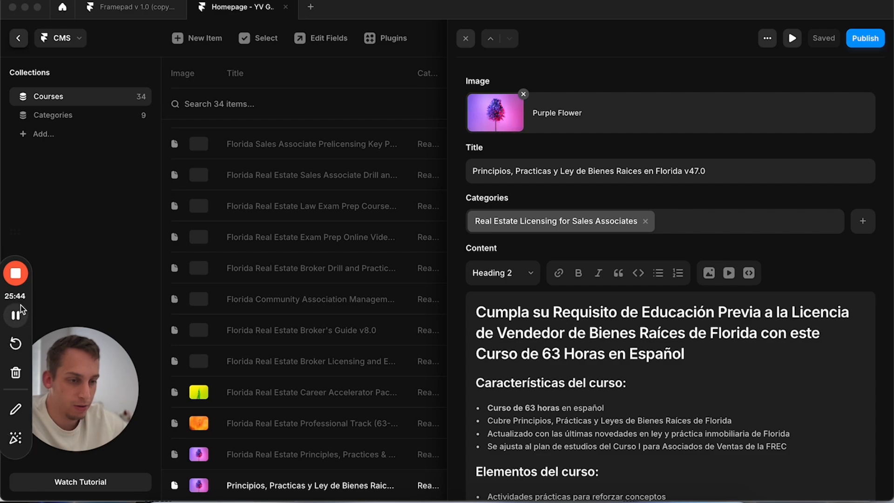
{"action": "left_click", "coordinate": [19, 317]}
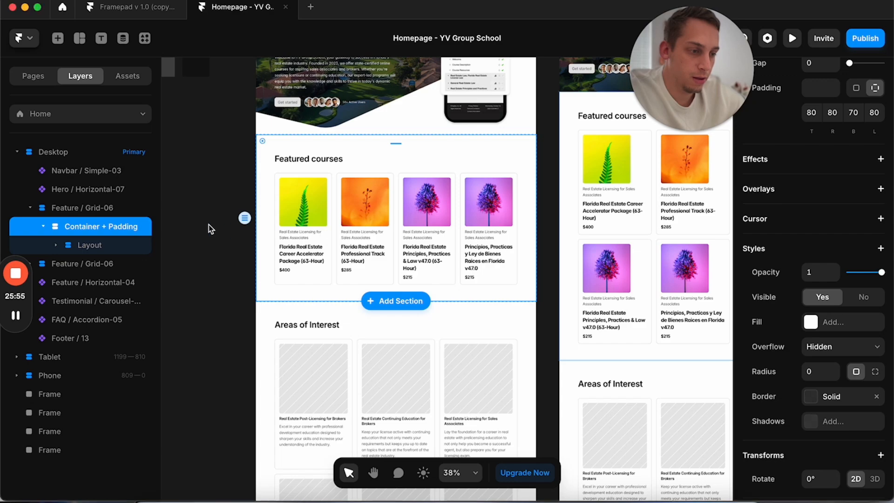
Step: Select the Courses list under Featured courses, glance over the horizontal feature sections in the Framepad project, and return to the homepage
{"action": "left_click", "coordinate": [343, 227], "text": "super"}
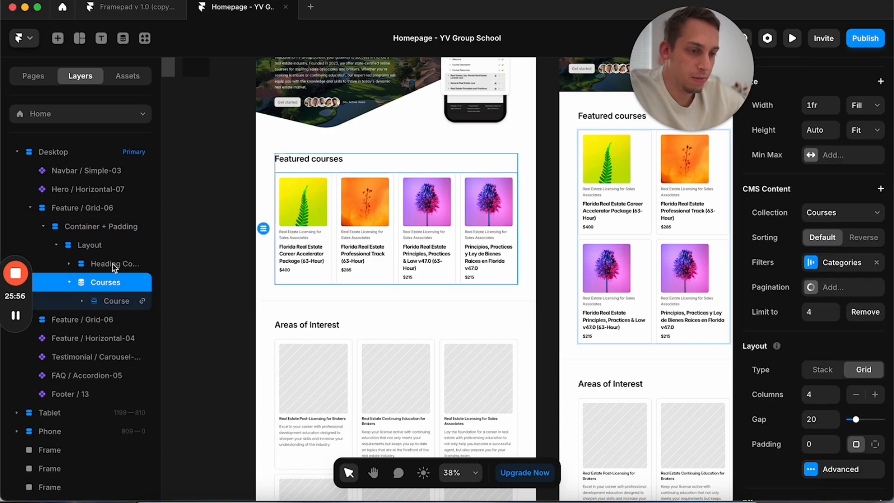
{"action": "left_click", "coordinate": [71, 282]}
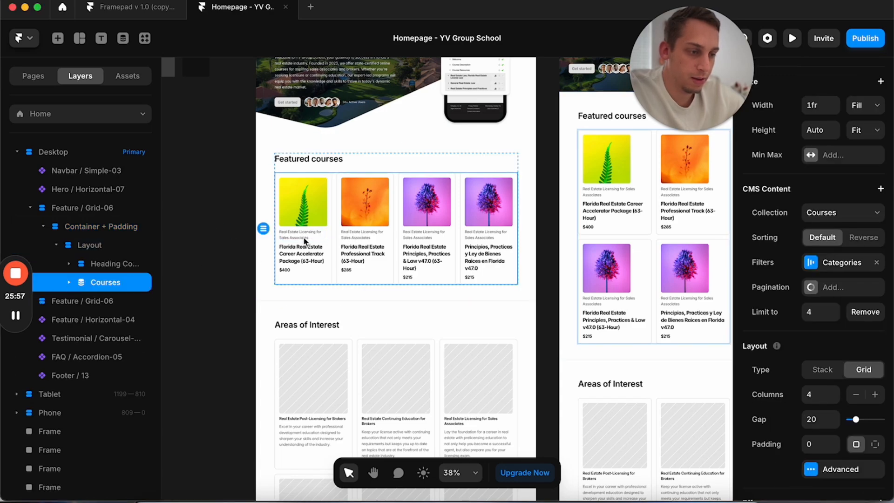
{"action": "left_click", "coordinate": [142, 18]}
{"action": "scroll", "coordinate": [414, 244], "scroll_direction": "up", "scroll_amount": 5}
{"action": "scroll", "coordinate": [412, 241], "scroll_direction": "up", "scroll_amount": 1}
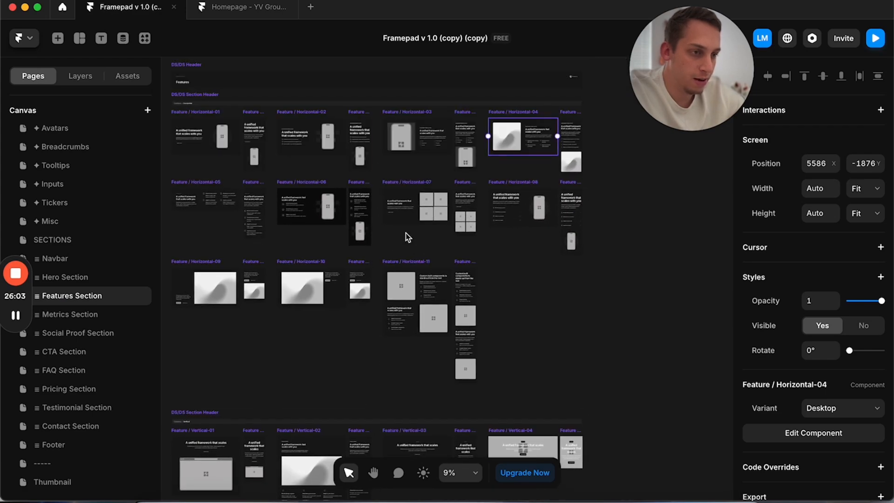
{"action": "left_click", "coordinate": [235, 14]}
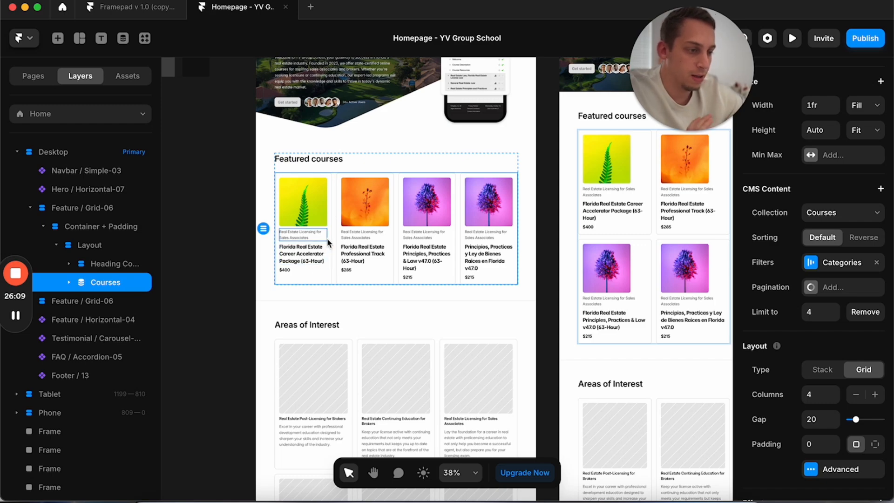
Step: Switch to the Framepad project and examine the grid, vertical and horizontal layouts on the Features Section page
{"action": "left_click", "coordinate": [146, 13]}
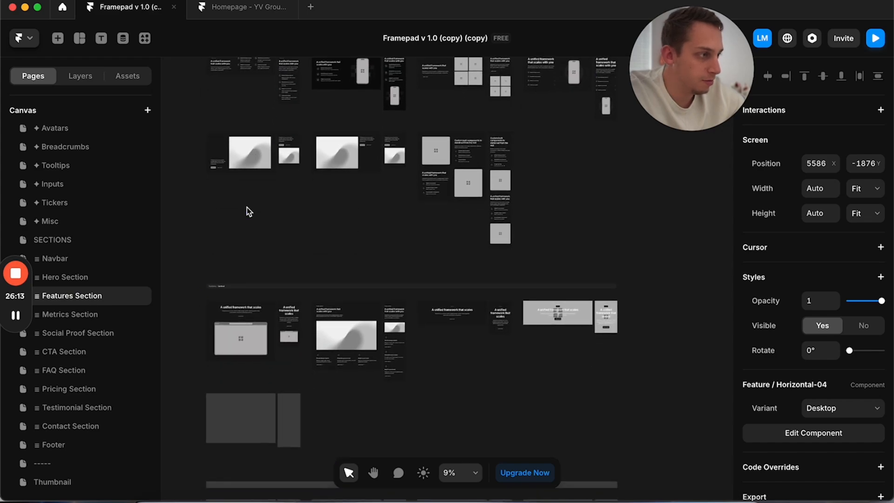
{"action": "scroll", "coordinate": [246, 208], "scroll_direction": "down", "scroll_amount": 10}
{"action": "scroll", "coordinate": [247, 212], "scroll_direction": "down", "scroll_amount": 4}
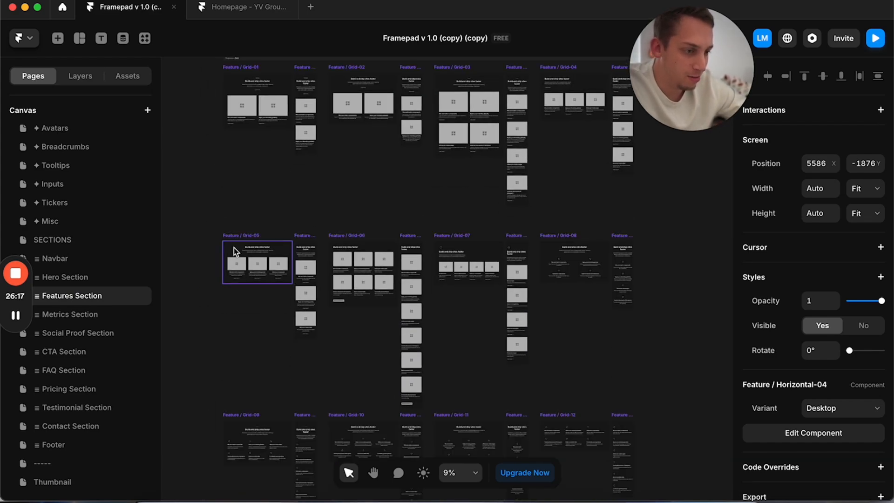
{"action": "scroll", "coordinate": [234, 248], "scroll_direction": "up", "scroll_amount": 5}
{"action": "left_click", "coordinate": [230, 241]}
{"action": "scroll", "coordinate": [324, 253], "scroll_direction": "down", "scroll_amount": 4}
{"action": "scroll", "coordinate": [324, 253], "scroll_direction": "down", "scroll_amount": 3}
{"action": "scroll", "coordinate": [324, 253], "scroll_direction": "down", "scroll_amount": 8}
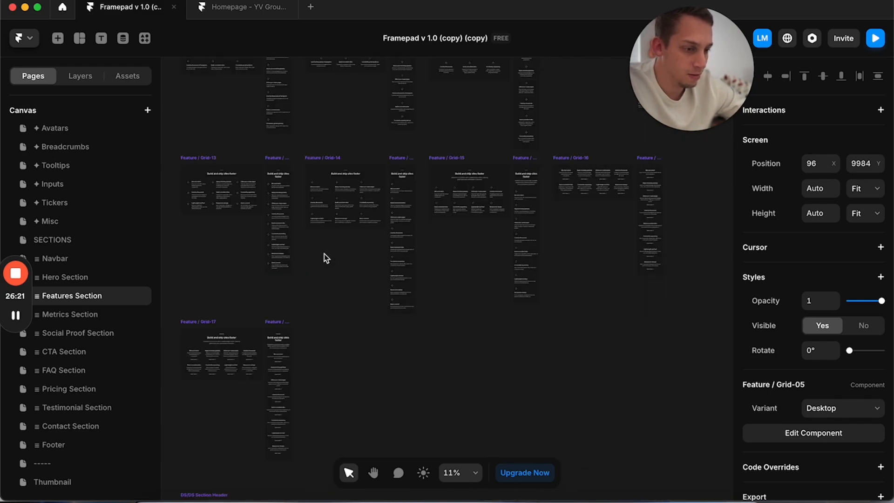
{"action": "scroll", "coordinate": [324, 253], "scroll_direction": "down", "scroll_amount": 10}
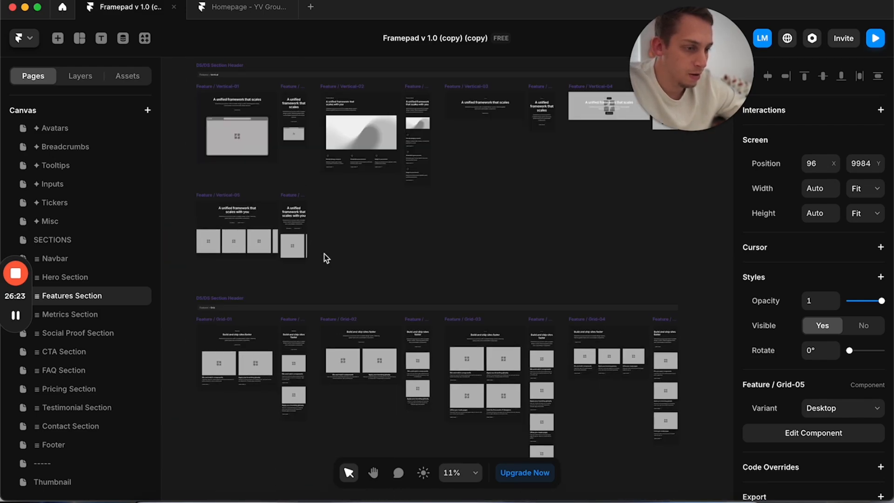
{"action": "scroll", "coordinate": [324, 253], "scroll_direction": "up", "scroll_amount": 5}
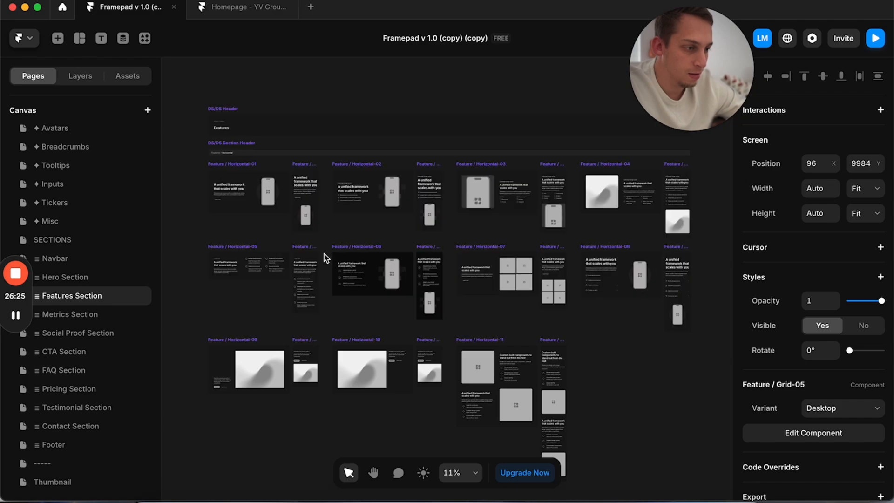
{"action": "scroll", "coordinate": [324, 254], "scroll_direction": "up", "scroll_amount": 2}
{"action": "scroll", "coordinate": [324, 253], "scroll_direction": "down", "scroll_amount": 3}
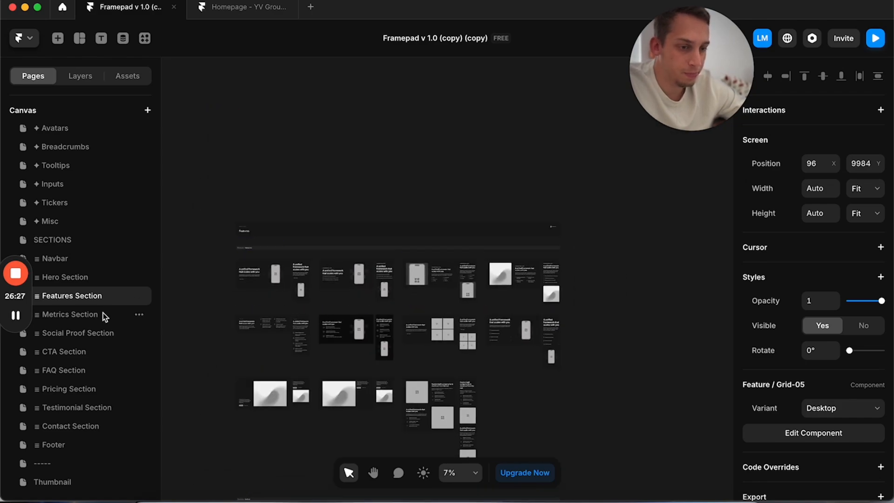
Step: Look through the Framepad project's Metrics, Contact and Testimonial section pages for usable layouts
{"action": "left_click", "coordinate": [70, 314]}
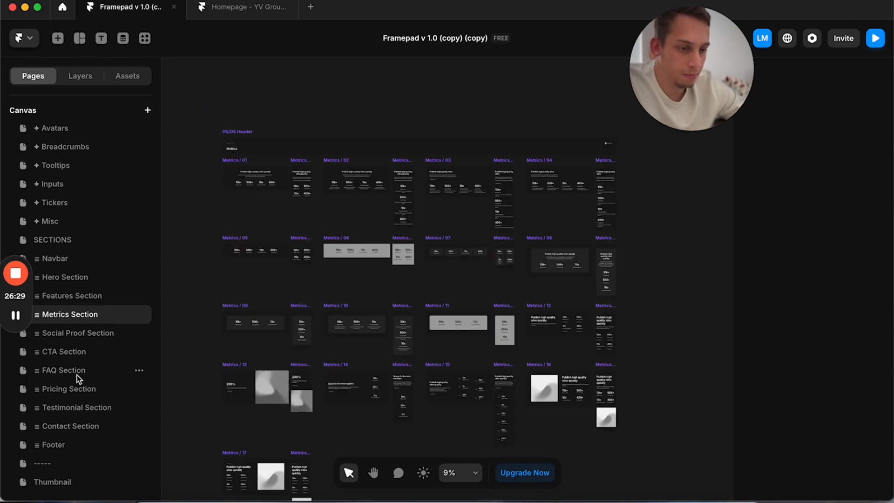
{"action": "left_click", "coordinate": [67, 429]}
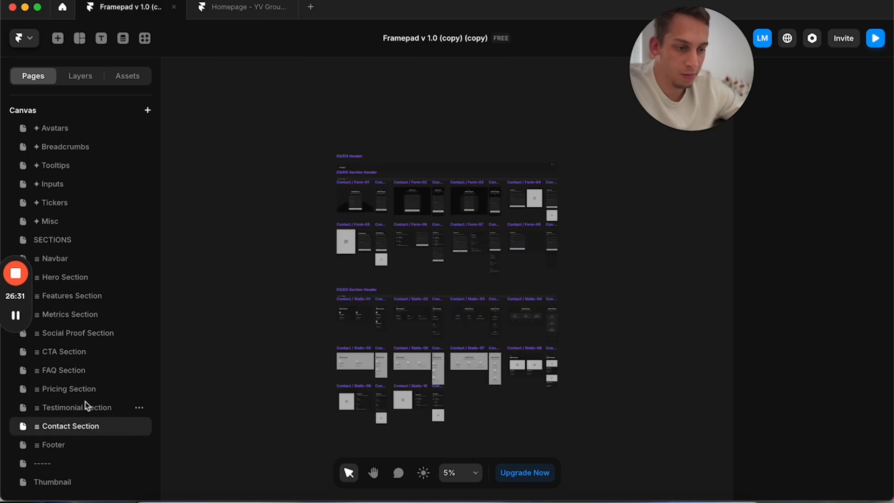
{"action": "left_click", "coordinate": [85, 405]}
{"action": "scroll", "coordinate": [367, 208], "scroll_direction": "down", "scroll_amount": 5}
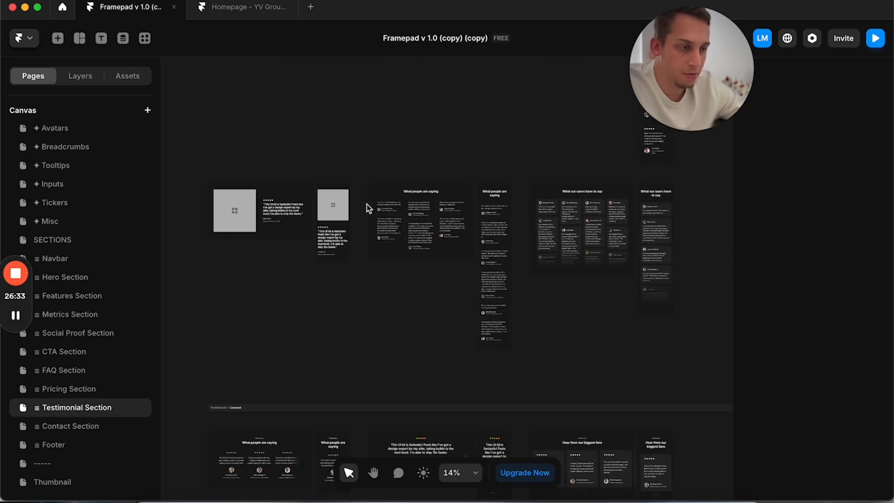
{"action": "mouse_move", "coordinate": [18, 315]}
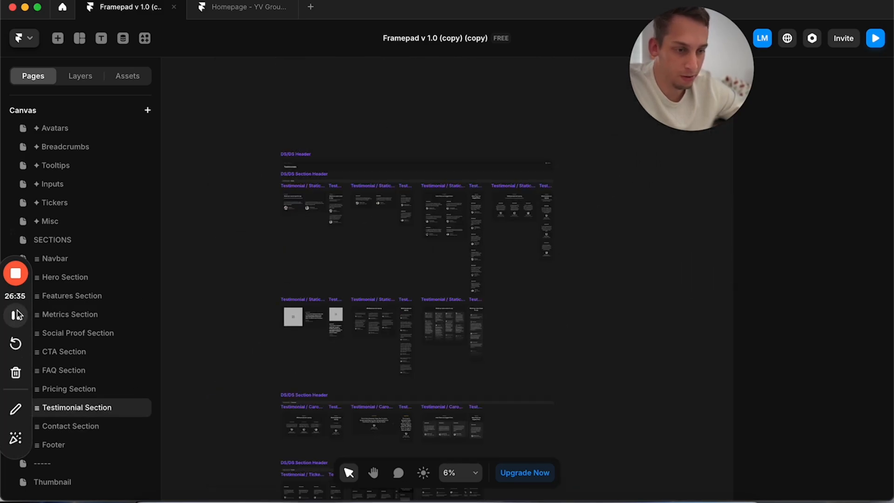
{"action": "left_click", "coordinate": [18, 315]}
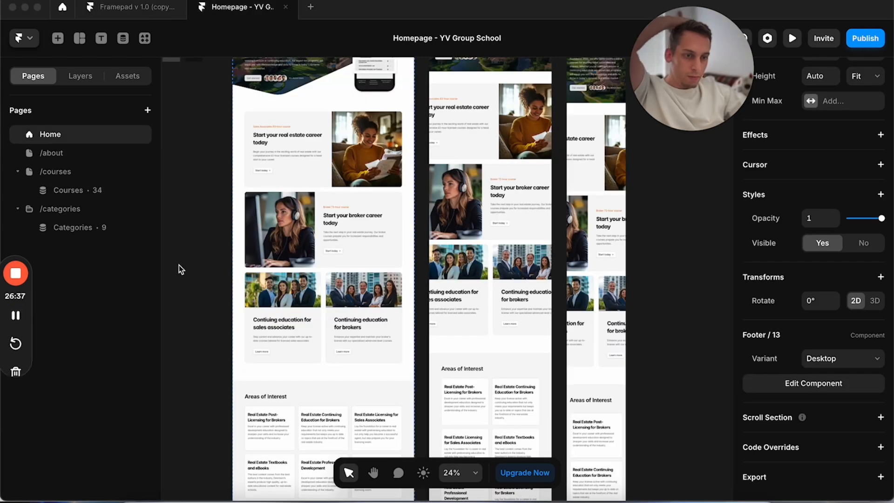
Step: Compare the homepage's course promotion cards with the bento layout in the Framepad project, and open the homepage's Feature / Bento-07 component for editing
{"action": "scroll", "coordinate": [284, 184], "scroll_direction": "up", "scroll_amount": 5}
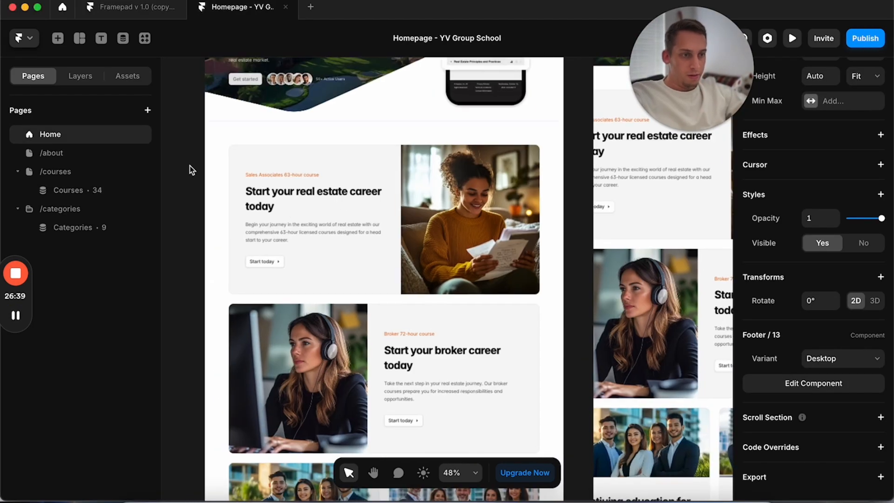
{"action": "left_click", "coordinate": [86, 6]}
{"action": "scroll", "coordinate": [365, 244], "scroll_direction": "up", "scroll_amount": 3}
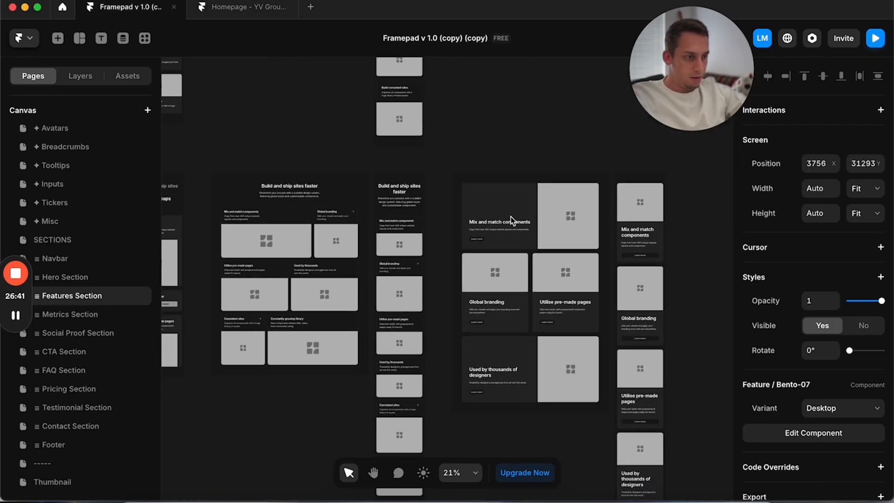
{"action": "left_click", "coordinate": [222, 13]}
{"action": "double_click", "coordinate": [351, 159]}
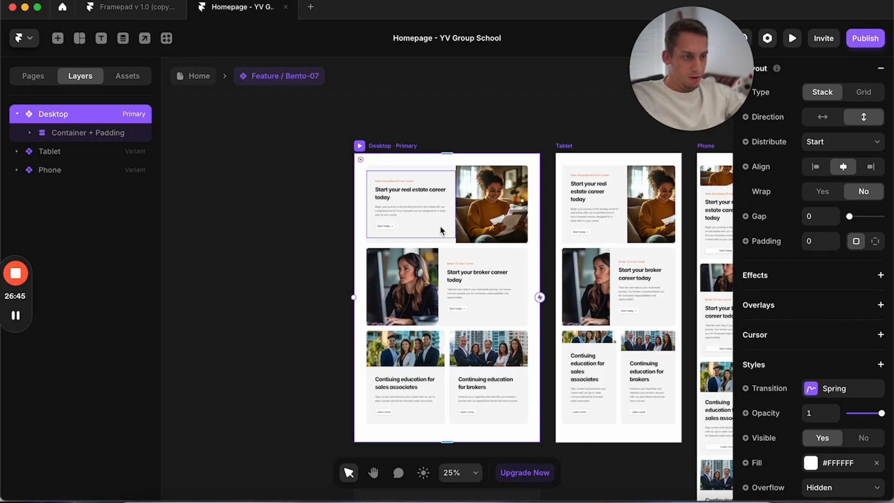
Step: Inspect the layout and style settings of the first bento card and its content, trying bottom alignment and restoring center alignment
{"action": "left_click", "coordinate": [440, 226]}
{"action": "scroll", "coordinate": [439, 224], "scroll_direction": "up", "scroll_amount": 4}
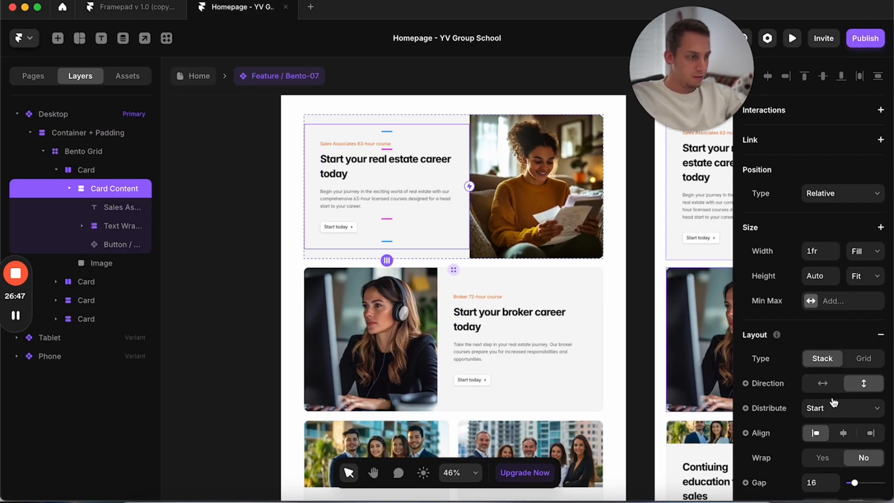
{"action": "left_click", "coordinate": [106, 177]}
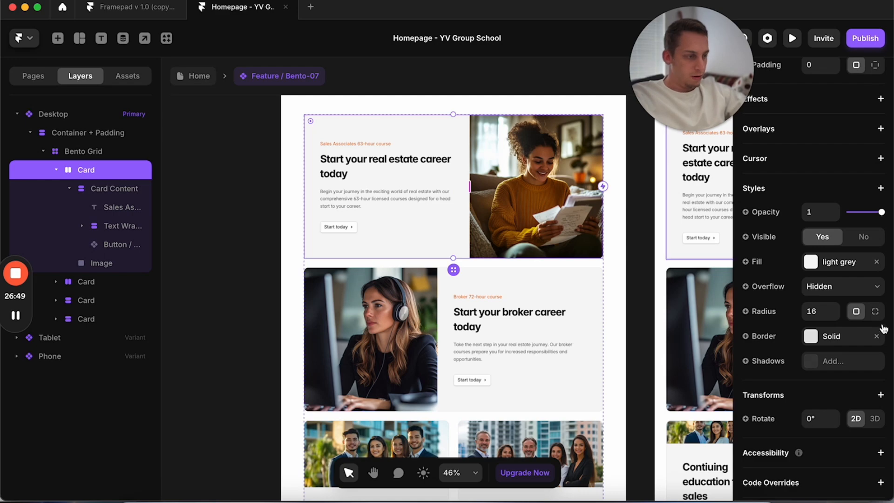
{"action": "scroll", "coordinate": [848, 365], "scroll_direction": "down", "scroll_amount": 1}
{"action": "scroll", "coordinate": [843, 326], "scroll_direction": "up", "scroll_amount": 5}
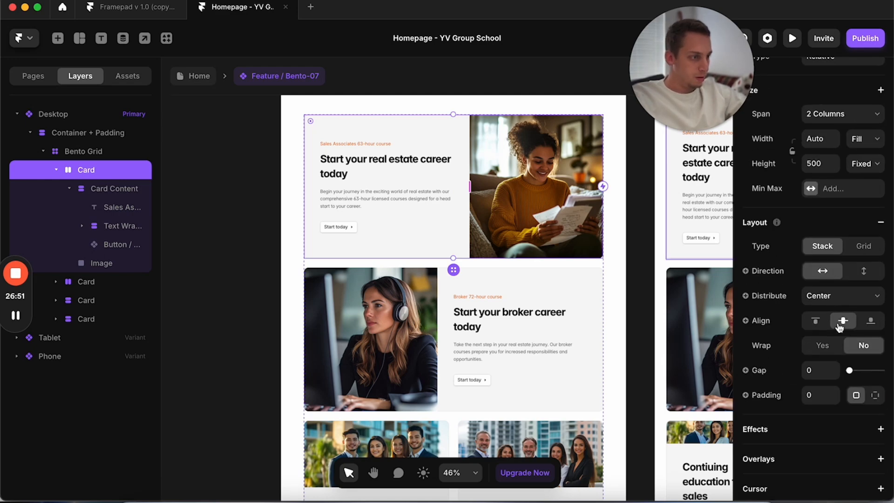
{"action": "left_click", "coordinate": [868, 321]}
{"action": "left_click", "coordinate": [843, 321]}
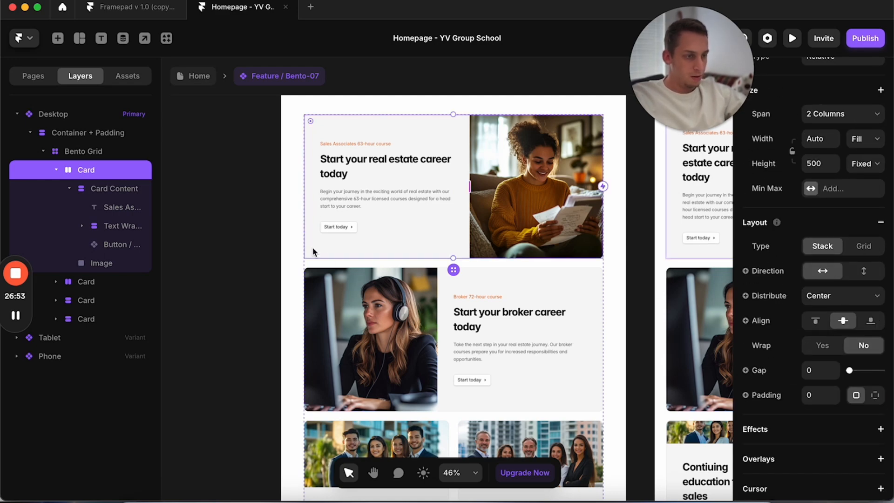
{"action": "left_click", "coordinate": [255, 245]}
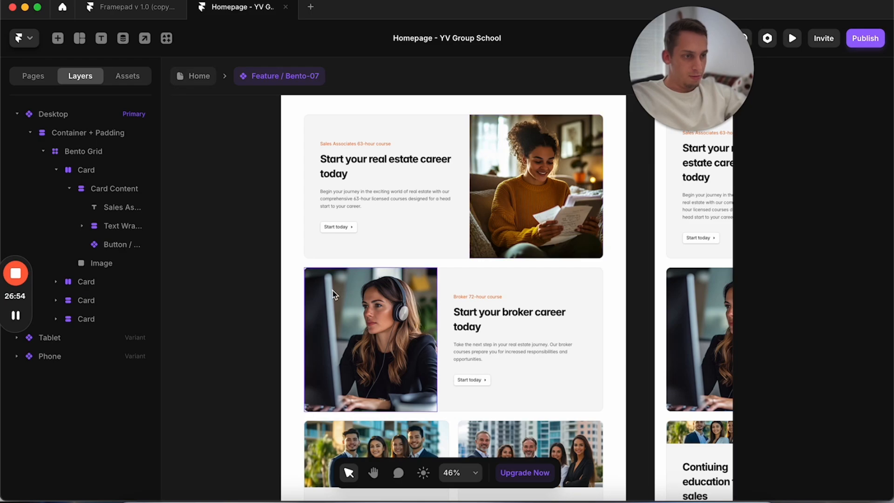
Step: Examine the broker career card's image and the Learn more button in the sales associates continuing education card
{"action": "left_click", "coordinate": [404, 337]}
{"action": "scroll", "coordinate": [478, 360], "scroll_direction": "down", "scroll_amount": 3}
{"action": "scroll", "coordinate": [498, 376], "scroll_direction": "right", "scroll_amount": 1}
{"action": "scroll", "coordinate": [497, 375], "scroll_direction": "down", "scroll_amount": 2}
{"action": "scroll", "coordinate": [497, 375], "scroll_direction": "right", "scroll_amount": 1}
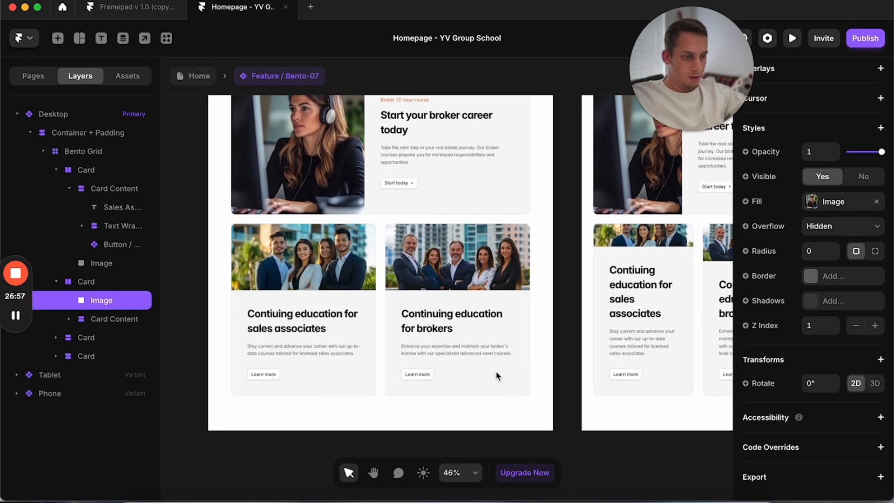
{"action": "left_click", "coordinate": [270, 373]}
{"action": "scroll", "coordinate": [378, 229], "scroll_direction": "up", "scroll_amount": 6}
{"action": "scroll", "coordinate": [378, 229], "scroll_direction": "left", "scroll_amount": 1}
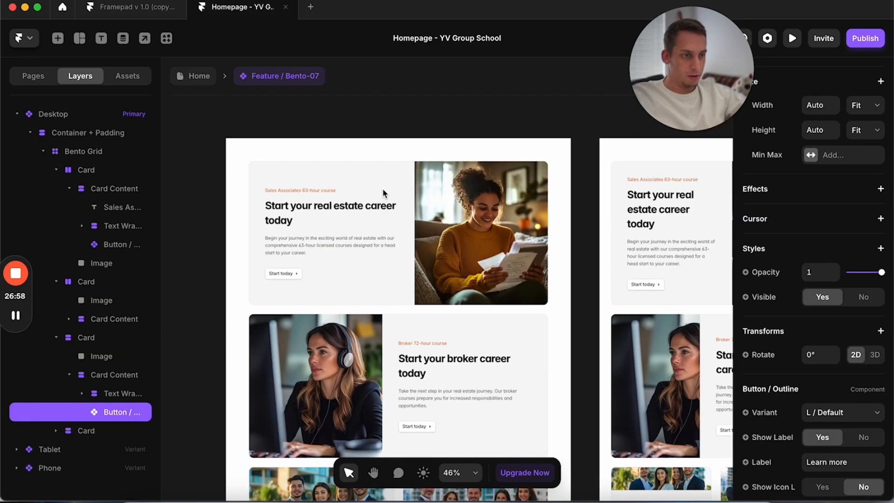
{"action": "left_click", "coordinate": [304, 287]}
{"action": "left_click", "coordinate": [205, 276]}
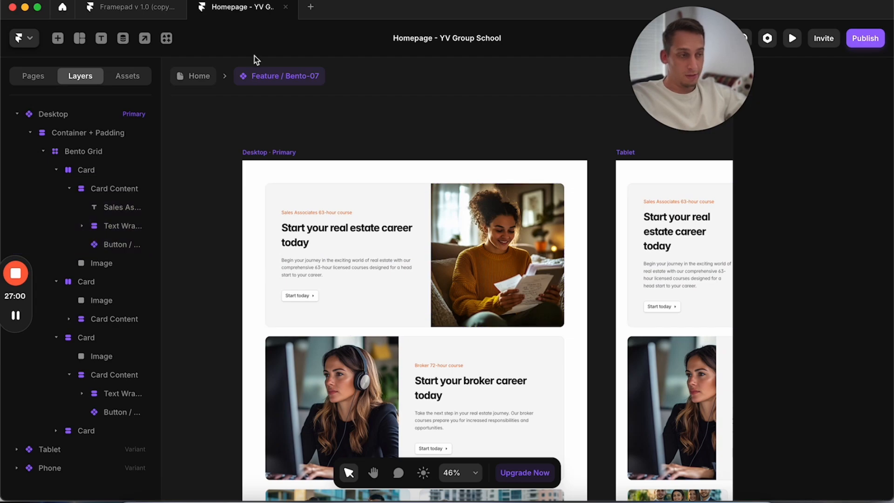
Step: Return to the Home page and review the sections from the hero through the bento cards to Areas of Interest
{"action": "left_click", "coordinate": [189, 77]}
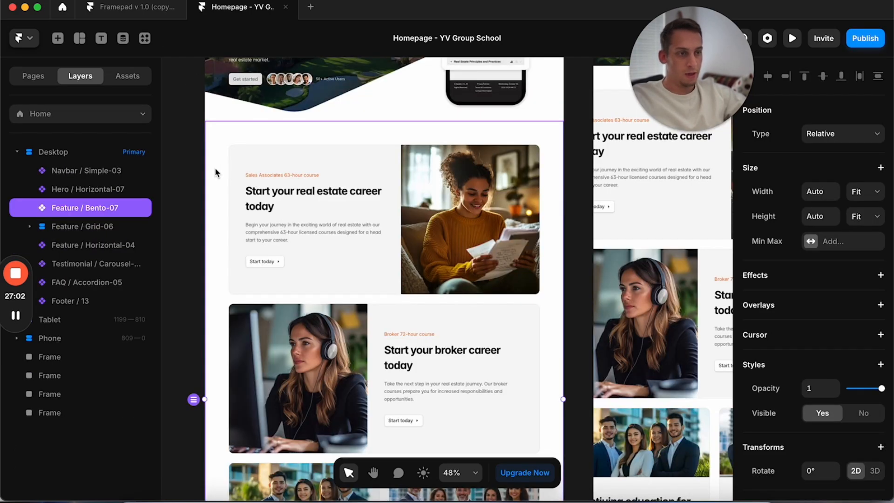
{"action": "left_click", "coordinate": [201, 176]}
{"action": "scroll", "coordinate": [200, 175], "scroll_direction": "down", "scroll_amount": 5}
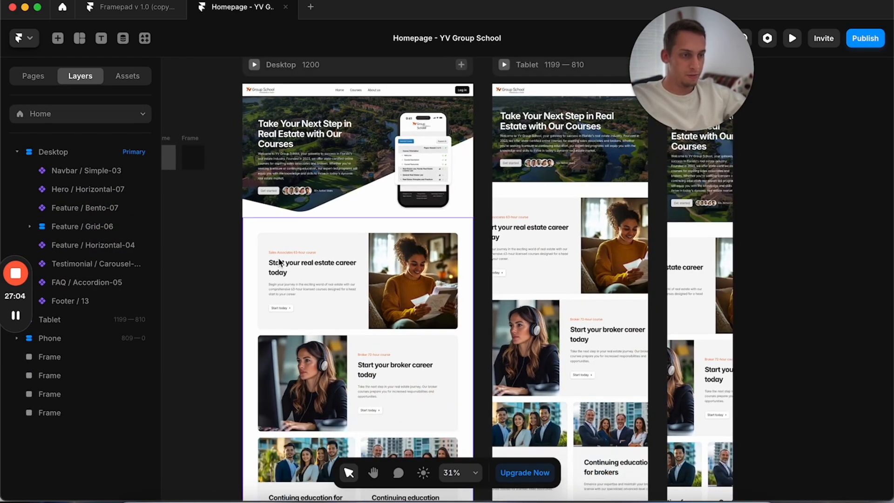
{"action": "scroll", "coordinate": [337, 344], "scroll_direction": "down", "scroll_amount": 3}
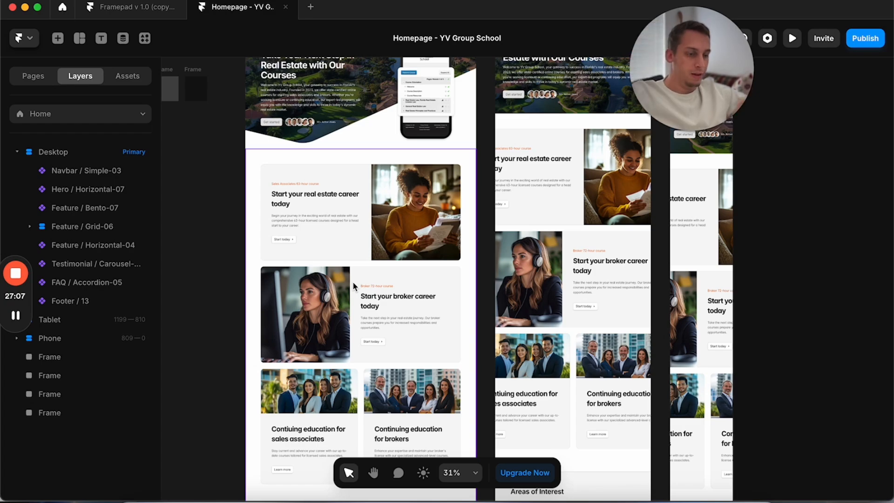
{"action": "scroll", "coordinate": [249, 261], "scroll_direction": "down", "scroll_amount": 10}
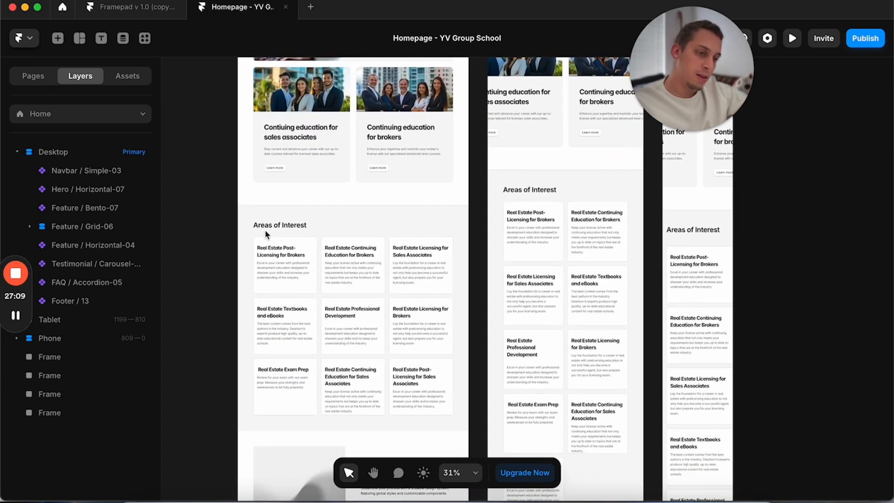
Step: Inspect the Areas of Interest heading and the title text in its first category card
{"action": "scroll", "coordinate": [247, 219], "scroll_direction": "up", "scroll_amount": 5}
{"action": "left_click", "coordinate": [283, 236]}
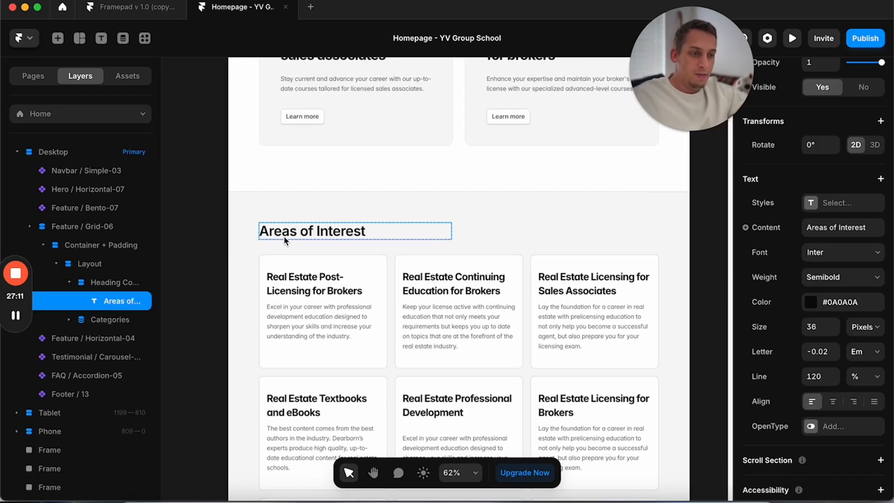
{"action": "left_click", "coordinate": [284, 287]}
{"action": "left_click", "coordinate": [195, 278]}
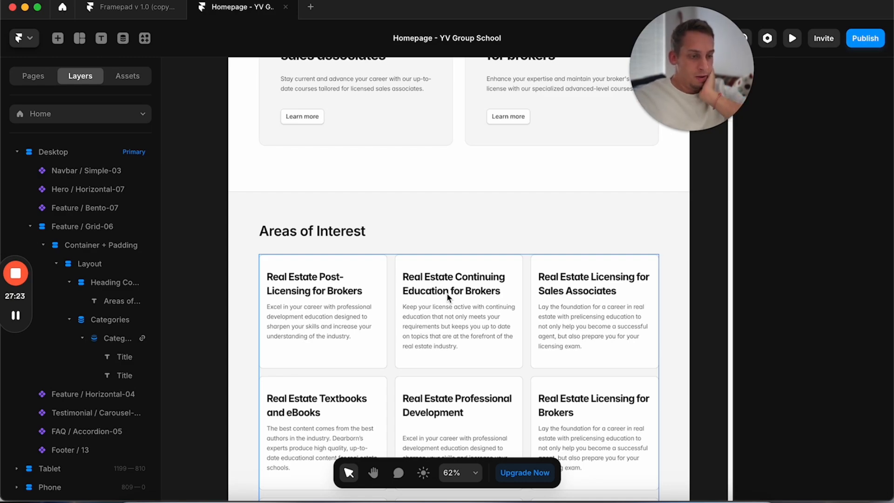
{"action": "scroll", "coordinate": [446, 292], "scroll_direction": "down", "scroll_amount": 5}
{"action": "scroll", "coordinate": [446, 292], "scroll_direction": "down", "scroll_amount": 5, "text": "ctrl"}
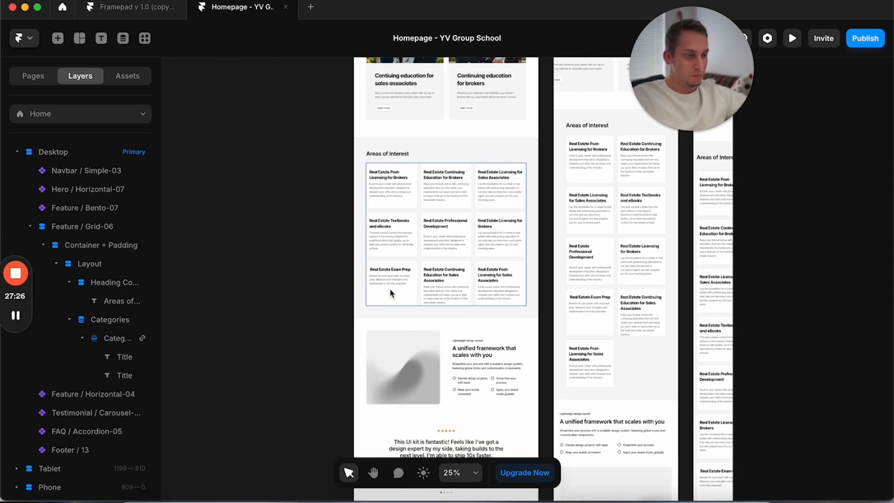
Step: Capture a screenshot of the desktop Feature / Horizontal-04 section below Areas of Interest, covering its image, heading and bullet list
{"action": "scroll", "coordinate": [440, 367], "scroll_direction": "up", "scroll_amount": 4}
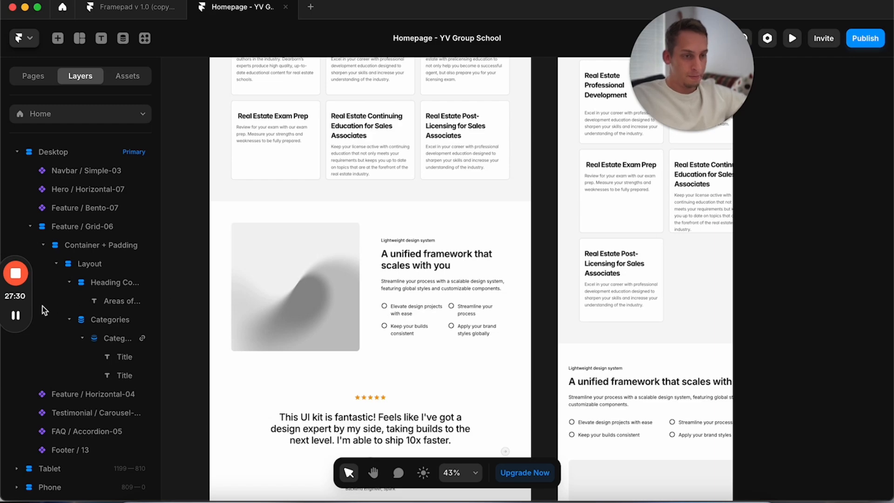
{"action": "left_click", "coordinate": [308, 264]}
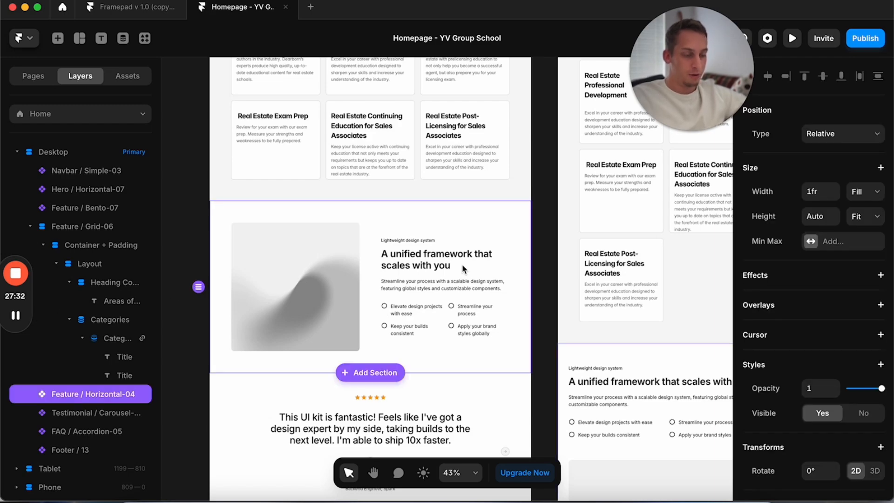
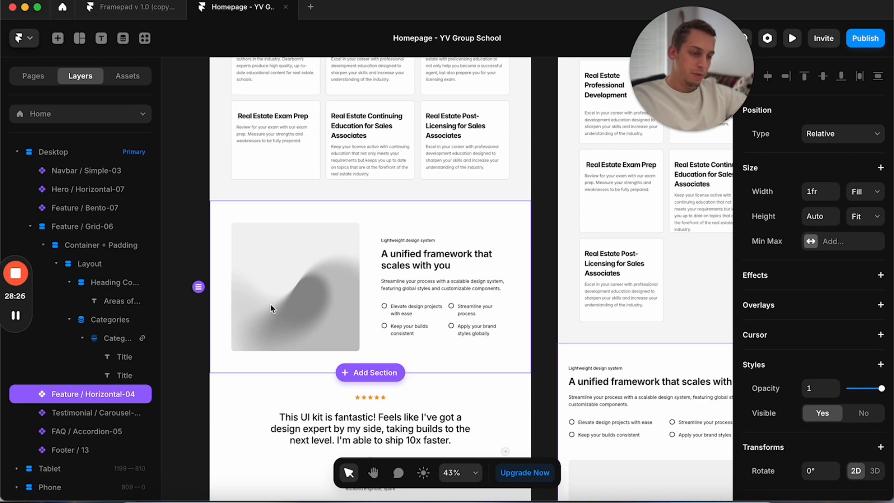
{"action": "scroll", "coordinate": [241, 320], "scroll_direction": "down", "scroll_amount": 3}
{"action": "scroll", "coordinate": [241, 320], "scroll_direction": "left", "scroll_amount": 3}
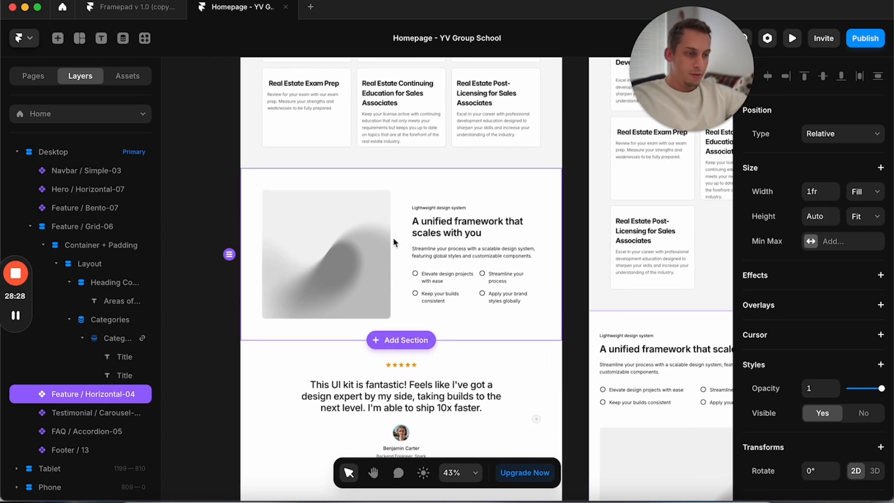
{"action": "left_click", "coordinate": [226, 288]}
{"action": "key", "text": "super+shift+4"}
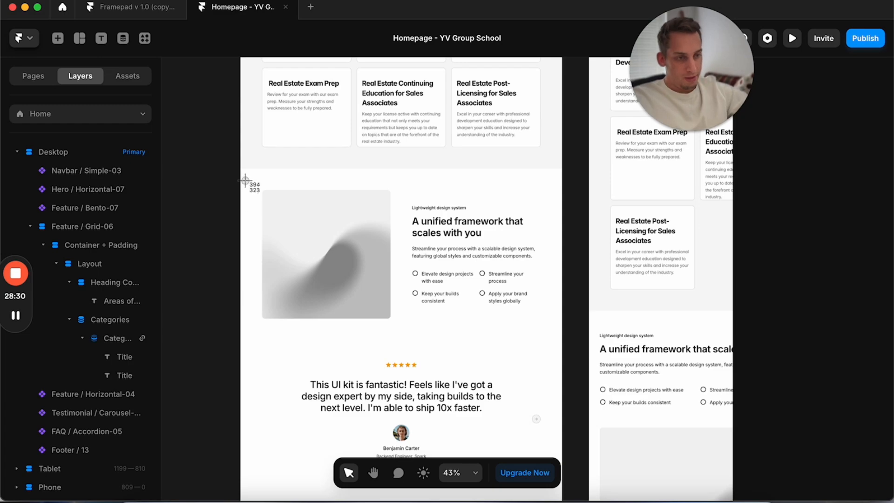
{"action": "left_click_drag", "start_coordinate": [242, 170], "coordinate": [561, 346]}
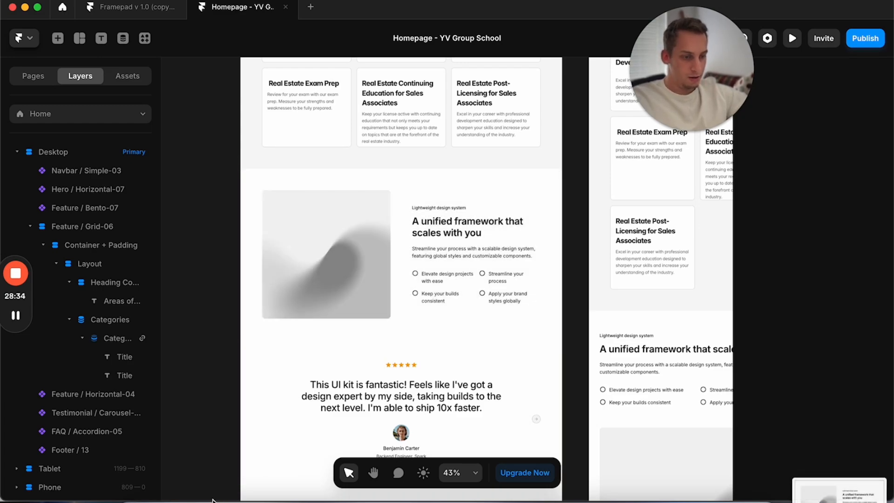
Step: Switch to the Claude chat in the browser and attach the feature section screenshot to the reply
{"action": "left_click", "coordinate": [188, 499]}
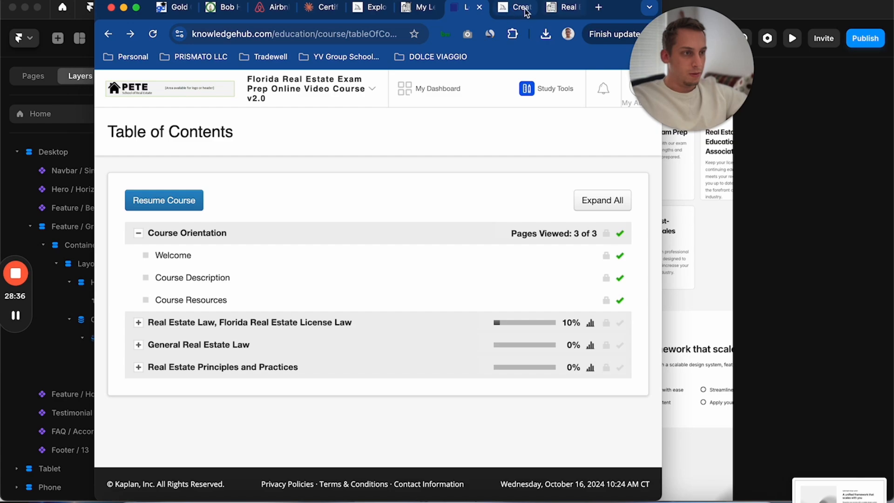
{"action": "left_click", "coordinate": [320, 6]}
{"action": "scroll", "coordinate": [453, 338], "scroll_direction": "down", "scroll_amount": 3}
{"action": "left_click_drag", "start_coordinate": [837, 488], "coordinate": [267, 465]}
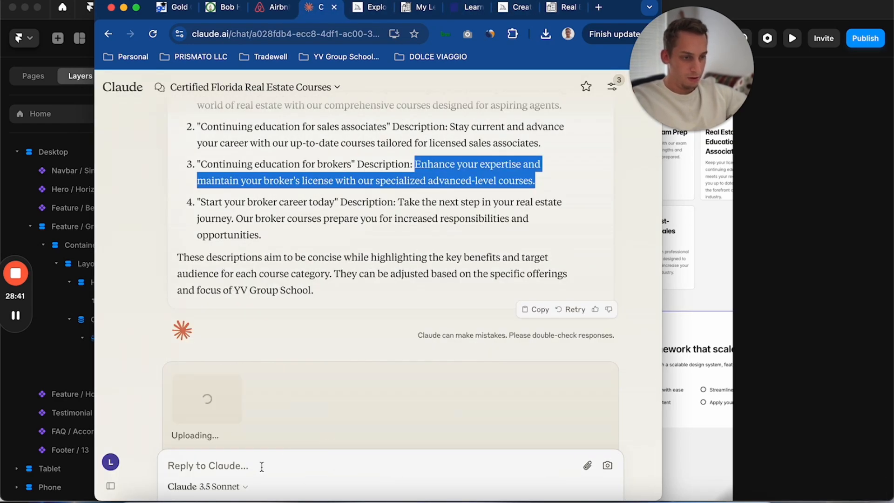
Step: Write the prompt "hi, i want you to help me with copywriting for the following section. it should state why users" in the reply
{"action": "left_click", "coordinate": [267, 465]}
{"action": "type", "text": "hi, i want to ma"}
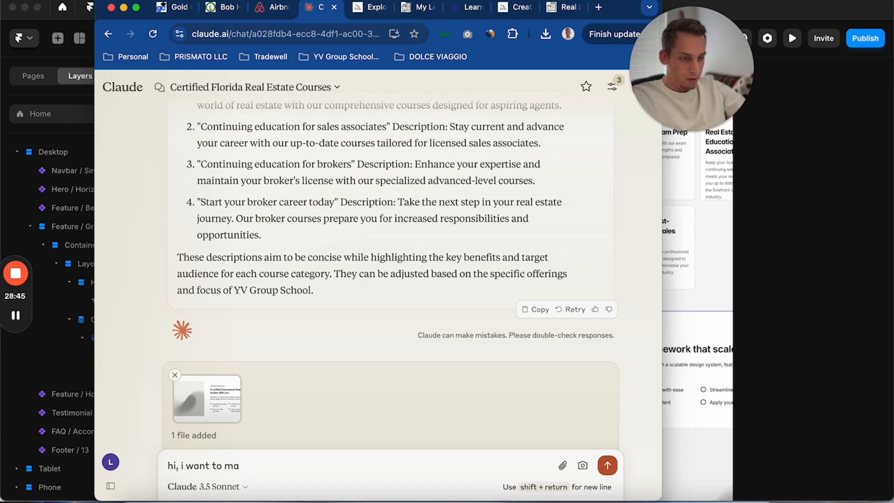
{"action": "key", "text": "BackSpace"}
{"action": "key", "text": "BackSpace"}
{"action": "key", "text": "BackSpace"}
{"action": "type", "text": "you to help me with copye"}
{"action": "key", "text": "BackSpace"}
{"action": "type", "text": "writing for the foll"}
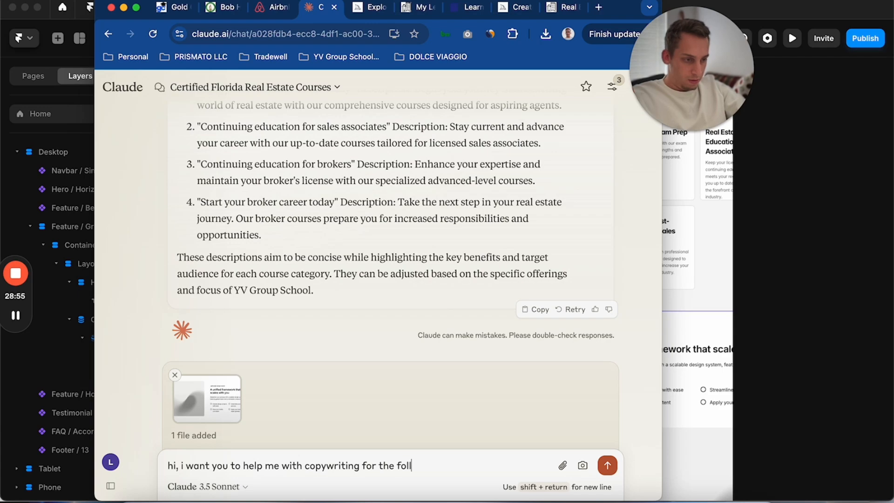
{"action": "type", "text": "owing section"}
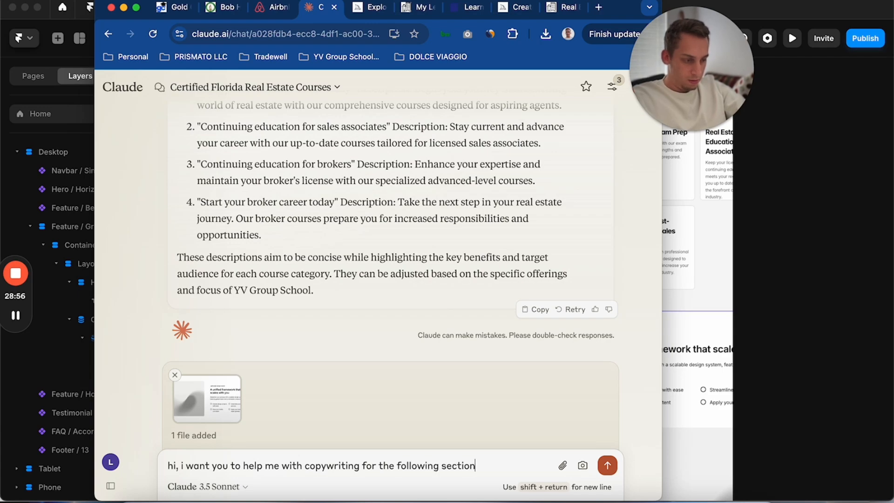
{"action": "type", "text": ". it should sta"}
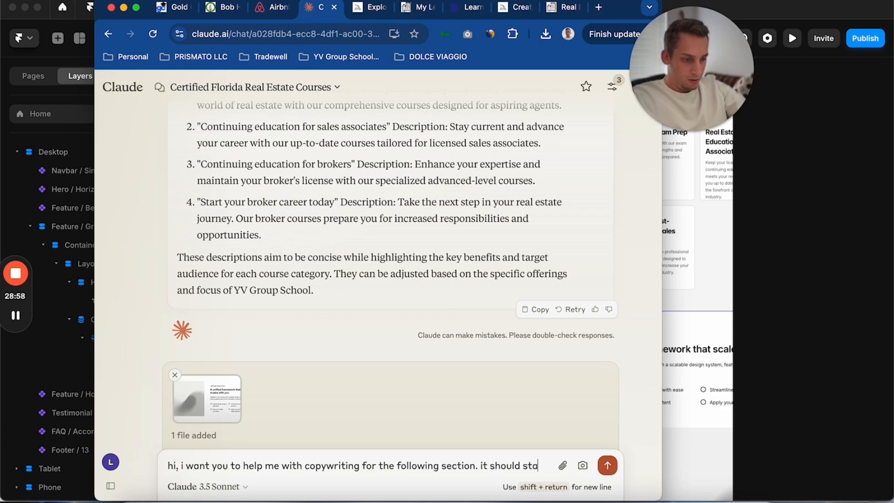
{"action": "type", "text": "te why users"}
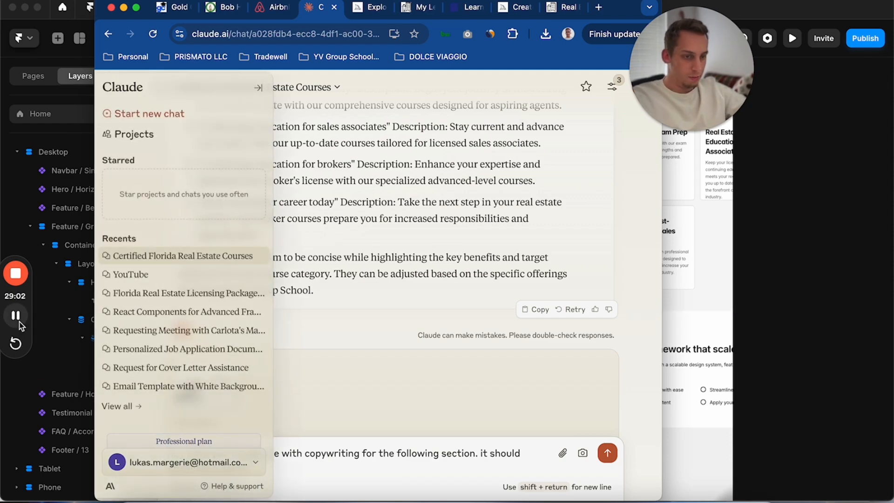
Step: Review the feature section on the Framer Home page and open the Testimonial / Carousel-02 component below it
{"action": "left_click", "coordinate": [15, 315]}
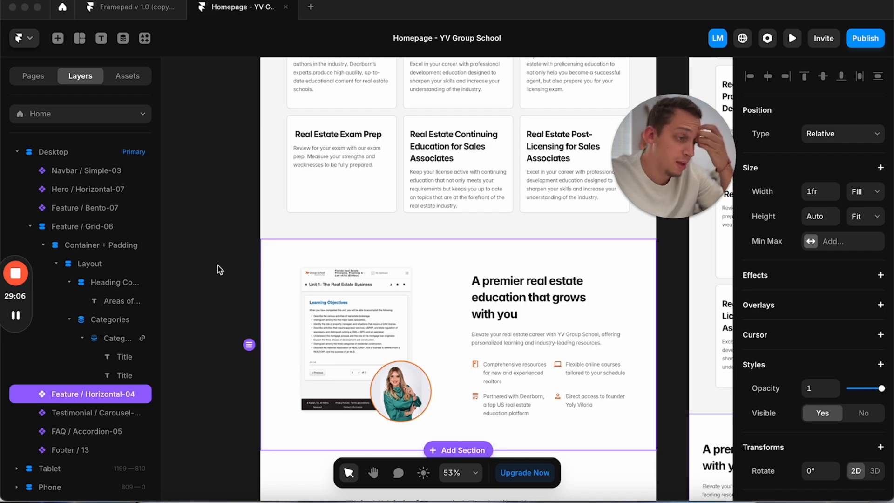
{"action": "scroll", "coordinate": [216, 271], "scroll_direction": "down", "scroll_amount": 3}
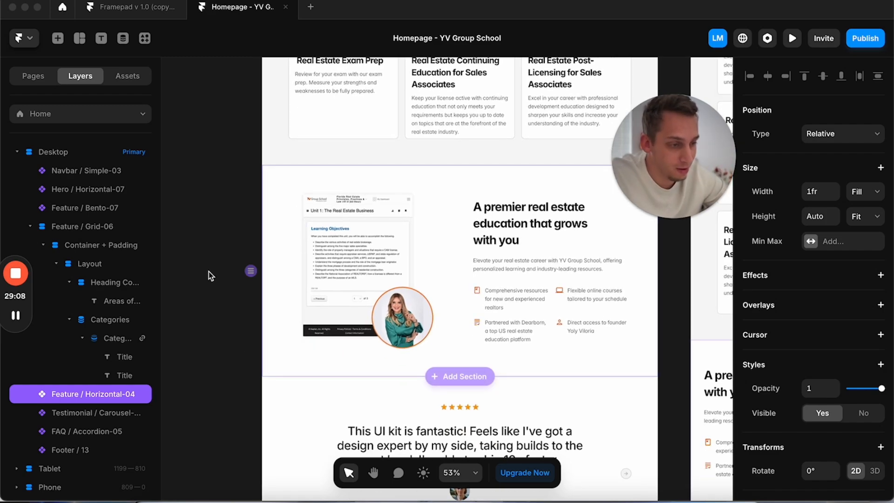
{"action": "scroll", "coordinate": [200, 275], "scroll_direction": "down", "scroll_amount": 3}
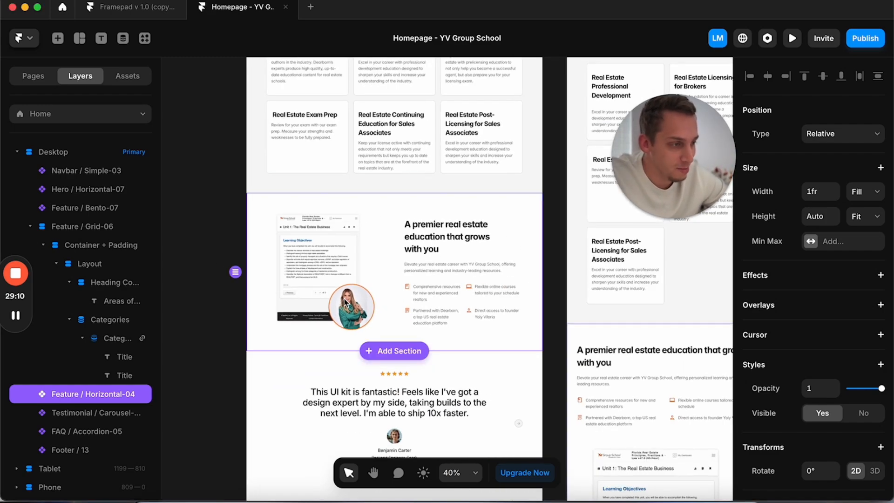
{"action": "left_click", "coordinate": [204, 224]}
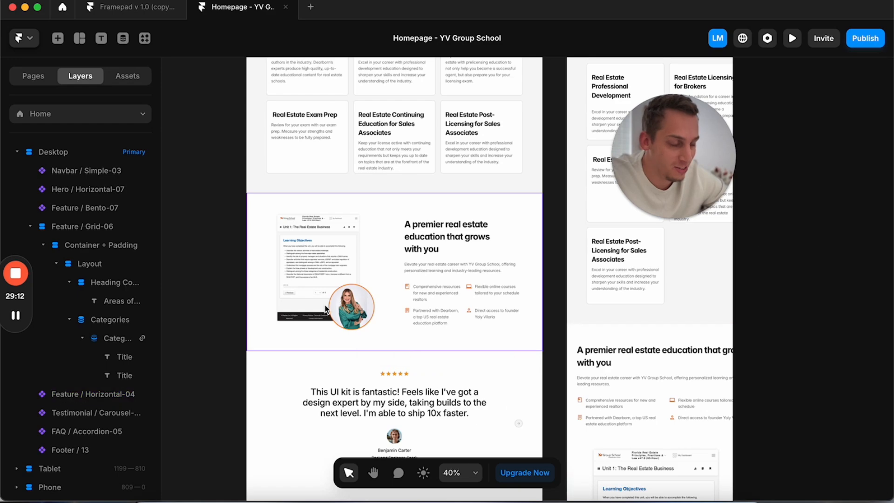
{"action": "scroll", "coordinate": [368, 342], "scroll_direction": "down", "scroll_amount": 3}
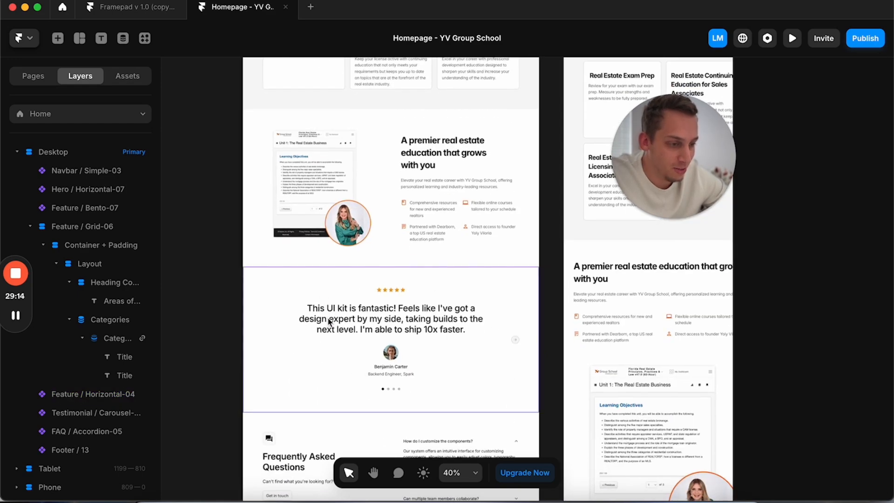
{"action": "double_click", "coordinate": [367, 328]}
{"action": "left_click", "coordinate": [425, 305]}
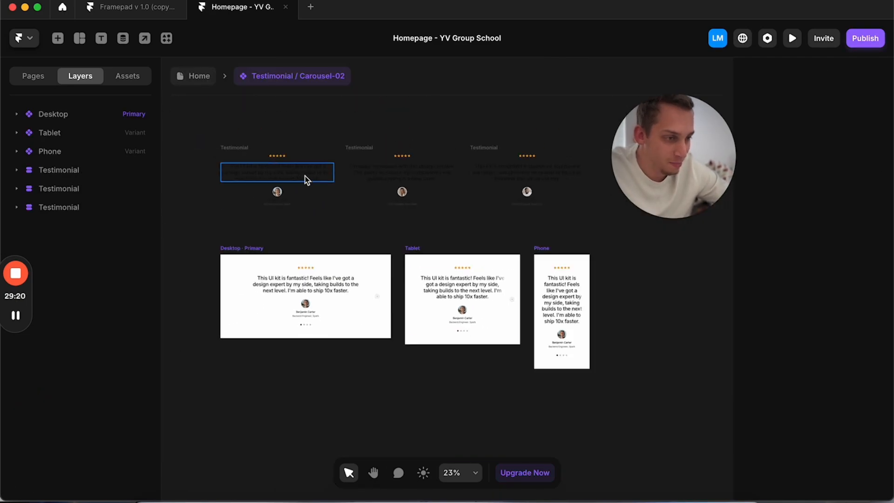
Step: Examine the three source testimonials and the Carousel layer inside the component's Desktop variant
{"action": "left_click", "coordinate": [234, 147]}
{"action": "left_click", "coordinate": [357, 147]}
{"action": "left_click", "coordinate": [492, 144]}
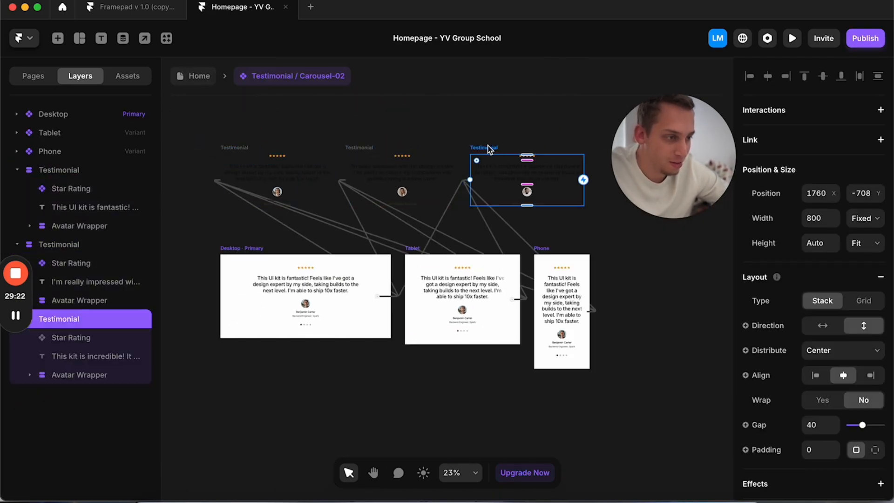
{"action": "left_click", "coordinate": [215, 144]}
{"action": "left_click", "coordinate": [264, 147]}
{"action": "scroll", "coordinate": [261, 146], "scroll_direction": "up", "scroll_amount": 3}
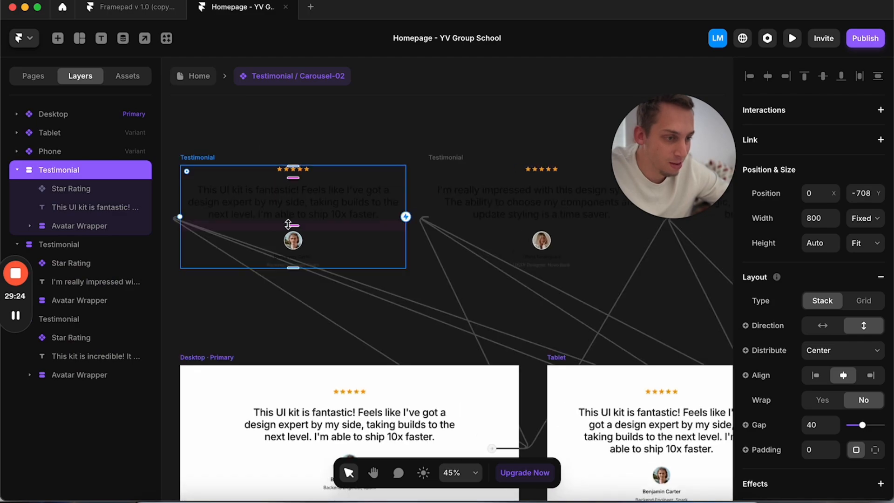
{"action": "scroll", "coordinate": [489, 230], "scroll_direction": "right", "scroll_amount": 5}
{"action": "scroll", "coordinate": [503, 206], "scroll_direction": "left", "scroll_amount": 6}
{"action": "scroll", "coordinate": [503, 207], "scroll_direction": "down", "scroll_amount": 4}
{"action": "scroll", "coordinate": [502, 206], "scroll_direction": "down", "scroll_amount": 2}
{"action": "left_click", "coordinate": [326, 184]}
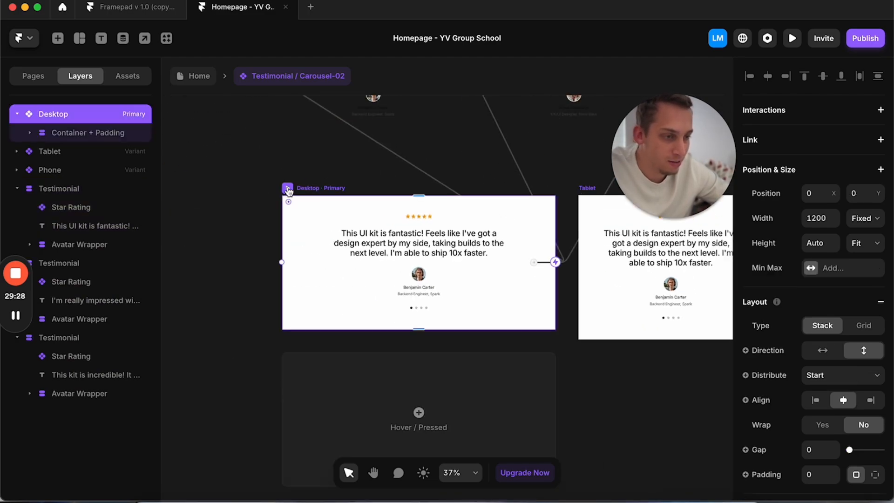
{"action": "left_click", "coordinate": [421, 295]}
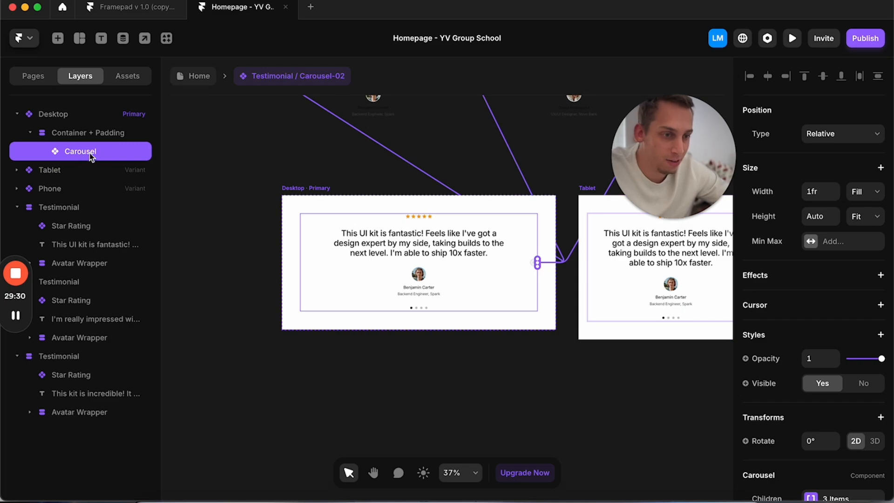
Step: Preview the Desktop testimonial carousel, advance through its slides, go back to the first one, and leave the preview
{"action": "left_click", "coordinate": [297, 191]}
{"action": "key", "text": "super+p"}
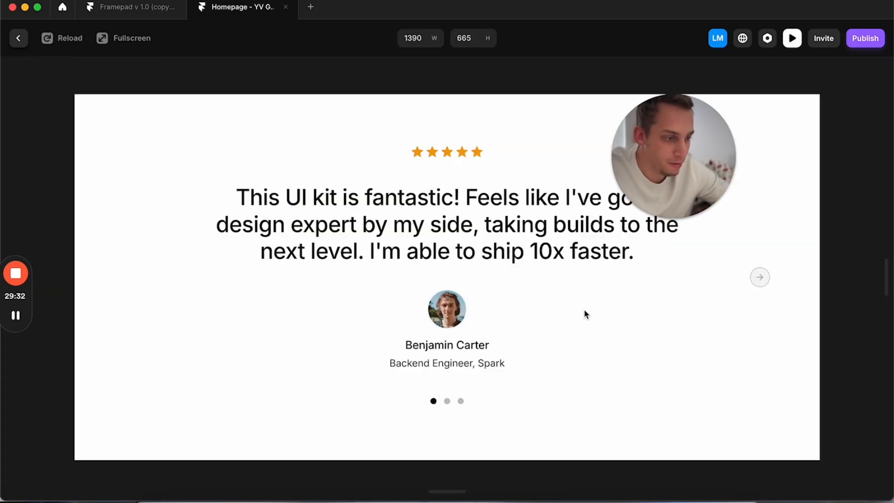
{"action": "left_click", "coordinate": [759, 278]}
{"action": "left_click", "coordinate": [760, 279]}
{"action": "left_click", "coordinate": [137, 280]}
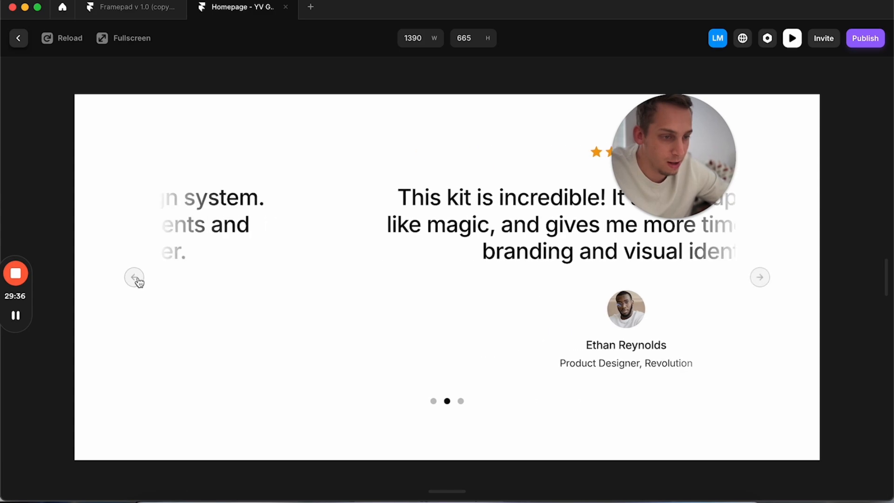
{"action": "left_click", "coordinate": [135, 278]}
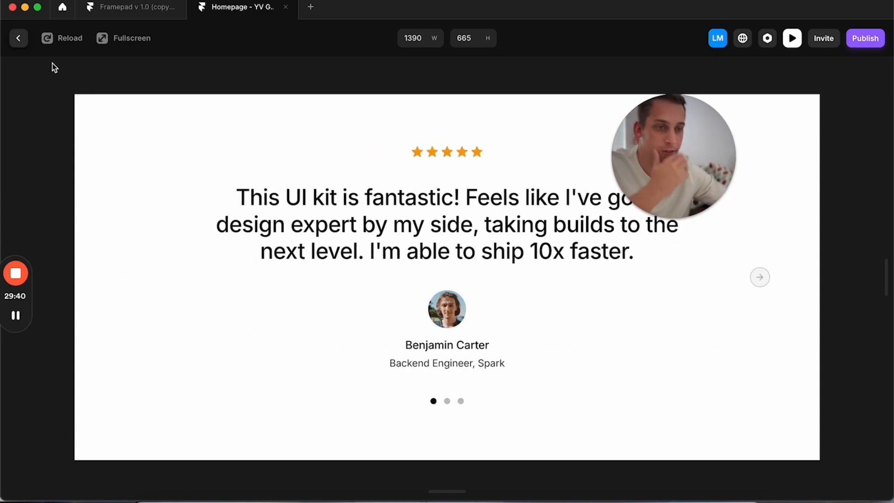
{"action": "left_click", "coordinate": [19, 41]}
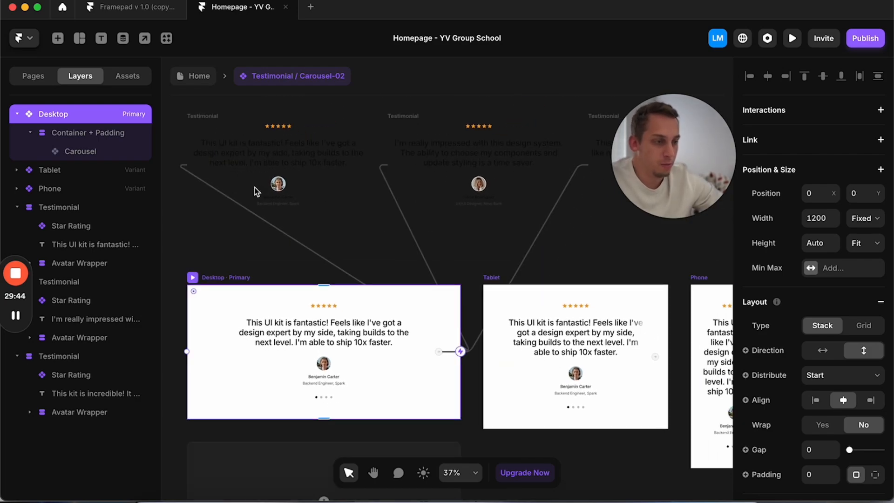
Step: Open the Footer / 13 component from below the feature section on the Home page
{"action": "key", "text": "Escape"}
{"action": "scroll", "coordinate": [281, 286], "scroll_direction": "up", "scroll_amount": 6}
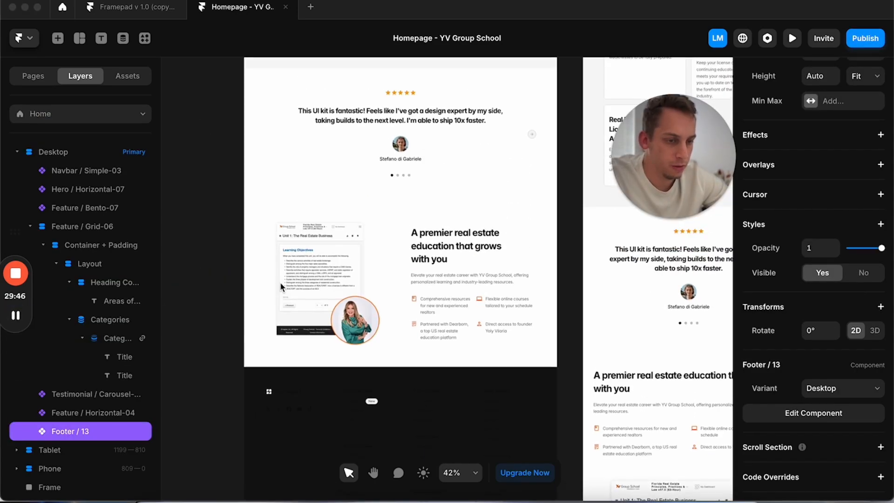
{"action": "scroll", "coordinate": [398, 155], "scroll_direction": "down", "scroll_amount": 3}
{"action": "scroll", "coordinate": [323, 315], "scroll_direction": "down", "scroll_amount": 5}
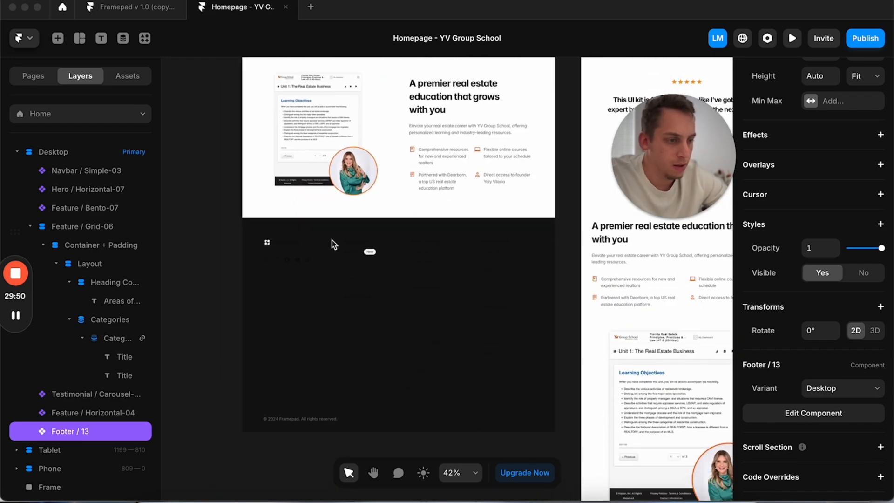
{"action": "double_click", "coordinate": [320, 311]}
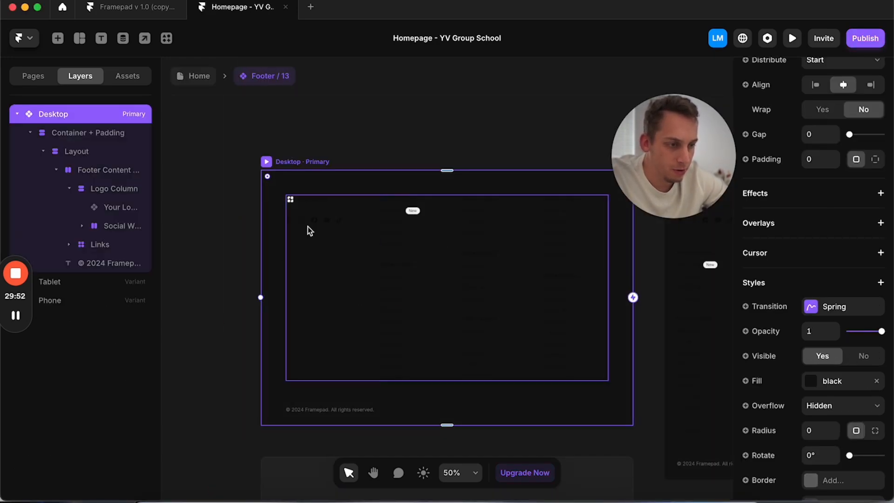
Step: Replace the Framepad logo in the footer's logo component with YV-white.png from Downloads and return to the Footer / 13 component
{"action": "double_click", "coordinate": [305, 201]}
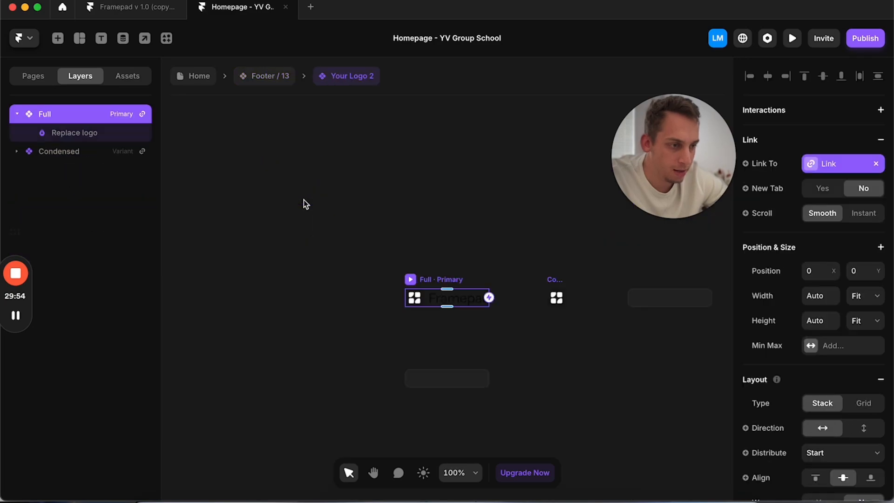
{"action": "scroll", "coordinate": [431, 304], "scroll_direction": "up", "scroll_amount": 5}
{"action": "left_click", "coordinate": [147, 500]}
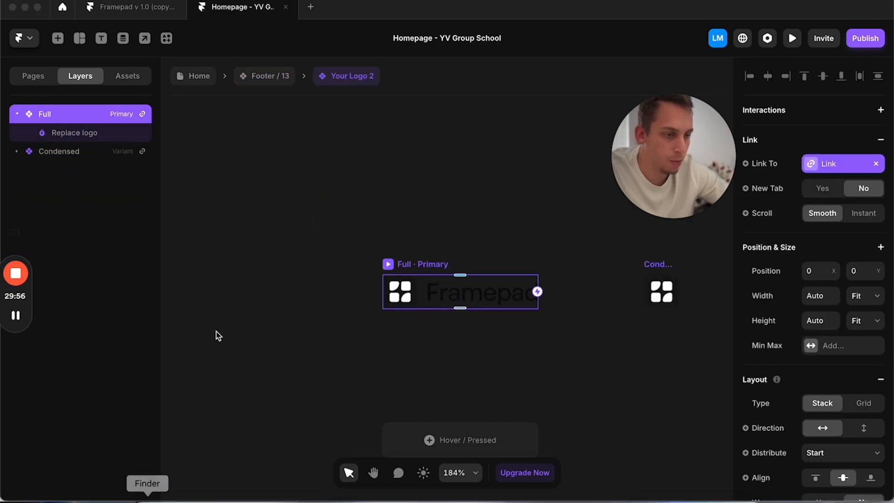
{"action": "left_click", "coordinate": [212, 210]}
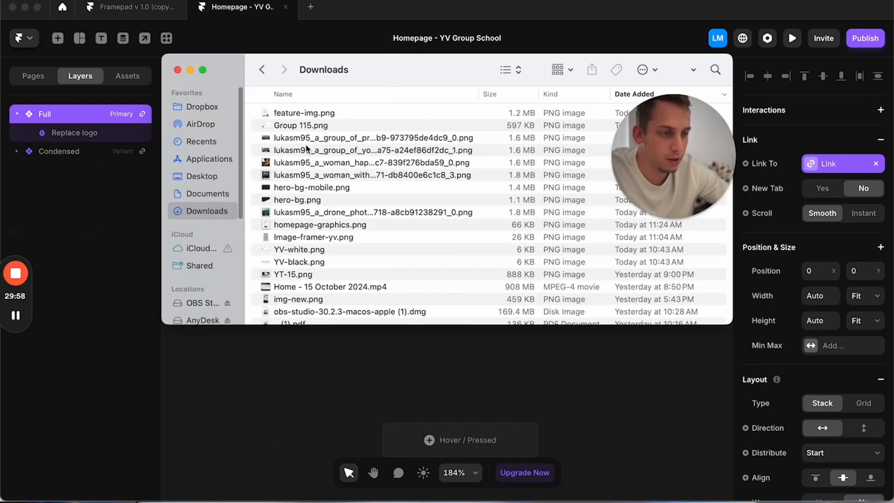
{"action": "left_click_drag", "start_coordinate": [307, 253], "coordinate": [390, 292]}
{"action": "key", "text": "Delete"}
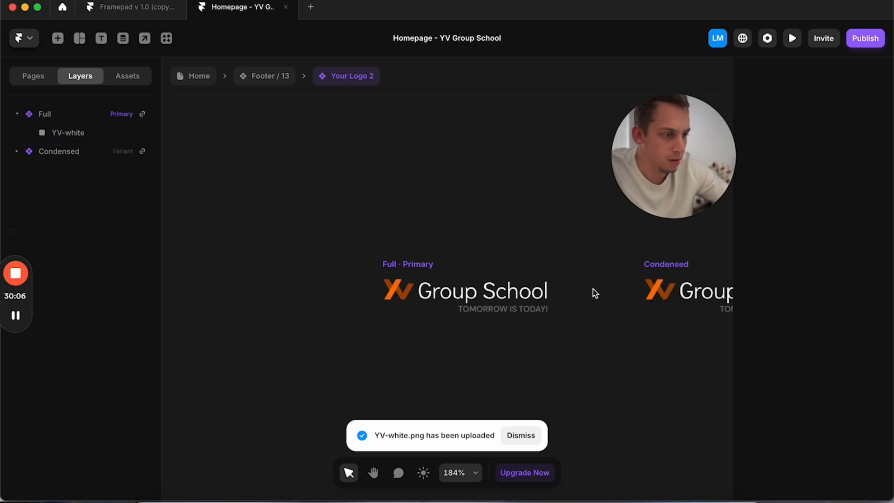
{"action": "left_click", "coordinate": [254, 74]}
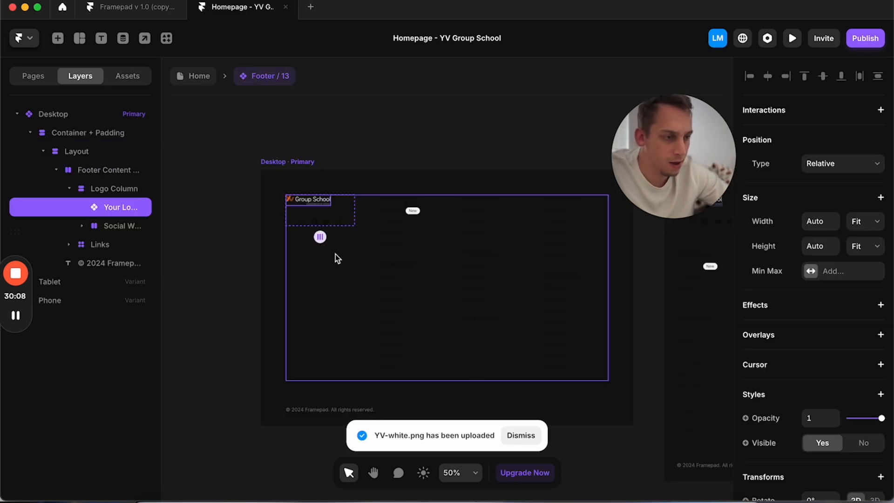
Step: Try to select the social icons under the footer logo together on the canvas
{"action": "scroll", "coordinate": [395, 219], "scroll_direction": "up", "scroll_amount": 5}
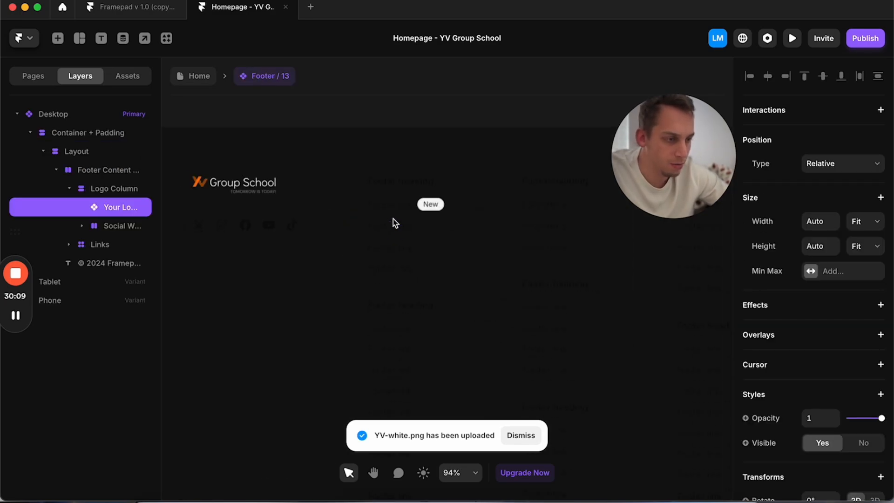
{"action": "left_click", "coordinate": [236, 228]}
{"action": "left_click", "coordinate": [213, 227], "text": "shift"}
{"action": "left_click", "coordinate": [201, 227], "text": "shift"}
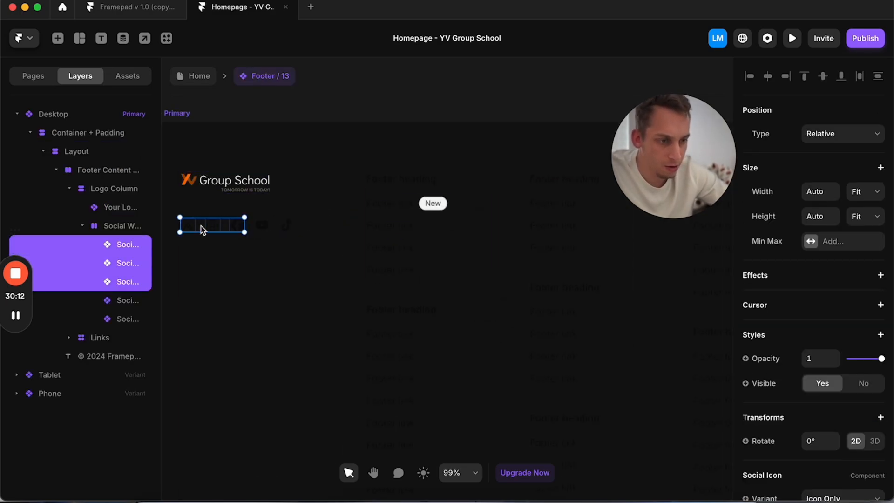
{"action": "left_click", "coordinate": [258, 226], "text": "shift"}
{"action": "left_click", "coordinate": [277, 227], "text": "shift"}
{"action": "scroll", "coordinate": [791, 358], "scroll_direction": "down", "scroll_amount": 5}
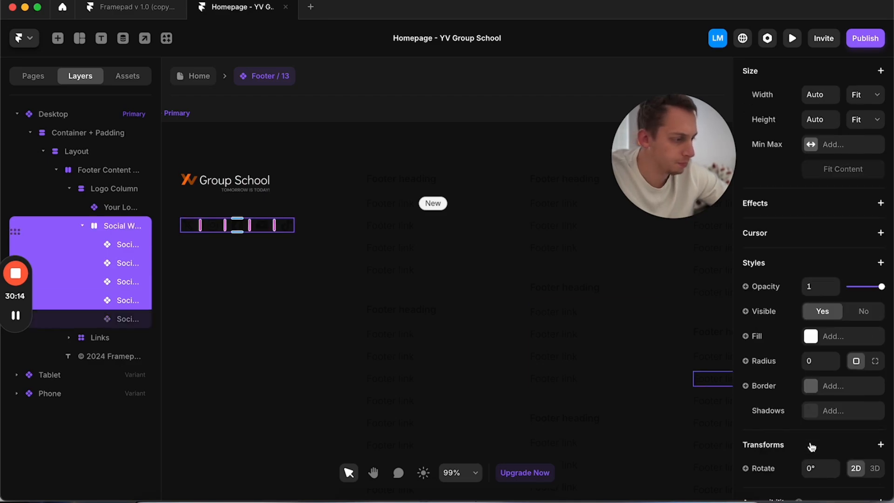
{"action": "scroll", "coordinate": [797, 343], "scroll_direction": "up", "scroll_amount": 5}
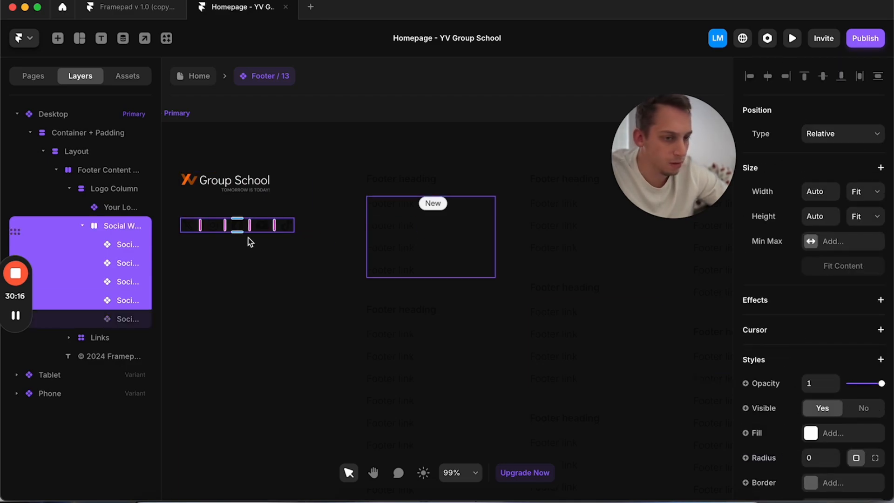
Step: Select all five social icon instances in the footer's social wrapper together and review their shared styling properties
{"action": "left_click", "coordinate": [116, 301]}
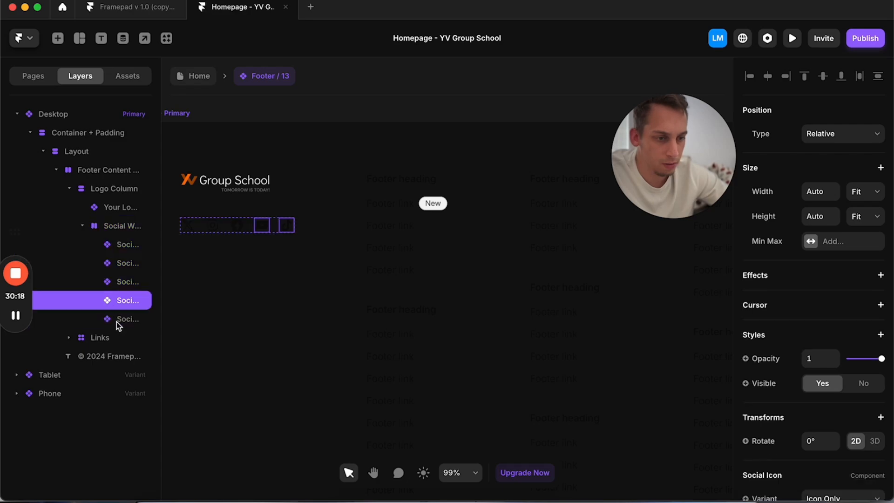
{"action": "left_click", "coordinate": [117, 320]}
{"action": "left_click", "coordinate": [110, 245], "text": "shift"}
{"action": "scroll", "coordinate": [814, 406], "scroll_direction": "down", "scroll_amount": 3}
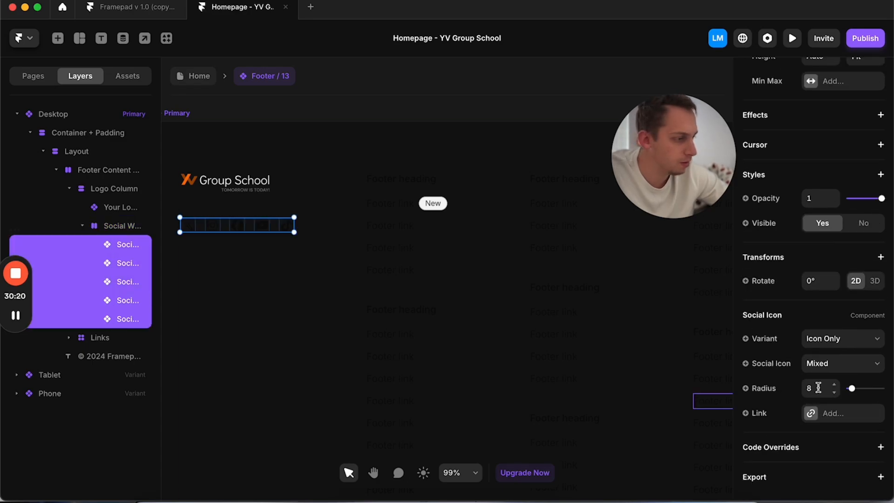
{"action": "scroll", "coordinate": [786, 358], "scroll_direction": "up", "scroll_amount": 3}
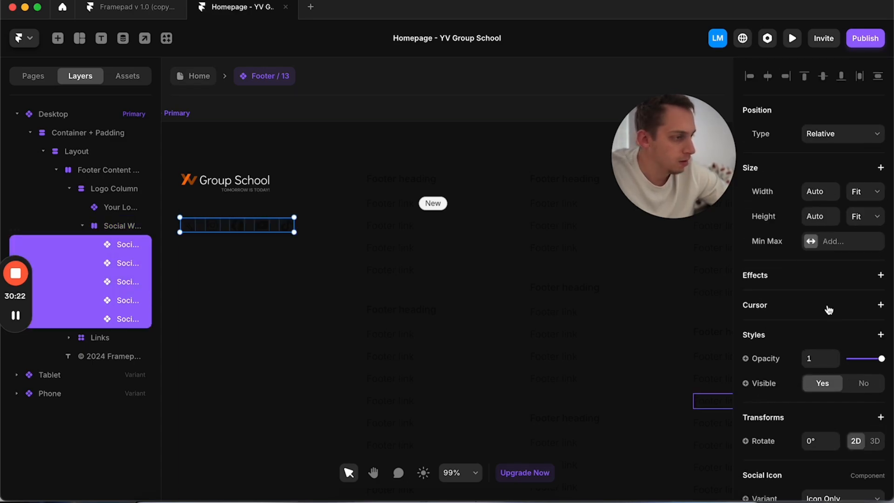
{"action": "scroll", "coordinate": [823, 309], "scroll_direction": "down", "scroll_amount": 3}
{"action": "scroll", "coordinate": [236, 253], "scroll_direction": "left", "scroll_amount": 2}
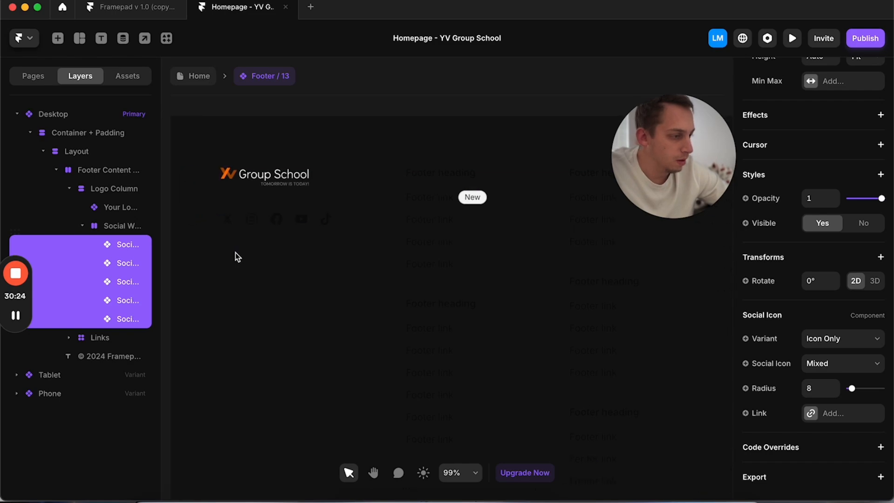
Step: Select the X social icon under the footer logo and open its Social Icon component for editing, unlinking and replacing all instances
{"action": "left_click", "coordinate": [190, 204]}
{"action": "left_click", "coordinate": [287, 211]}
{"action": "scroll", "coordinate": [792, 293], "scroll_direction": "down", "scroll_amount": 4}
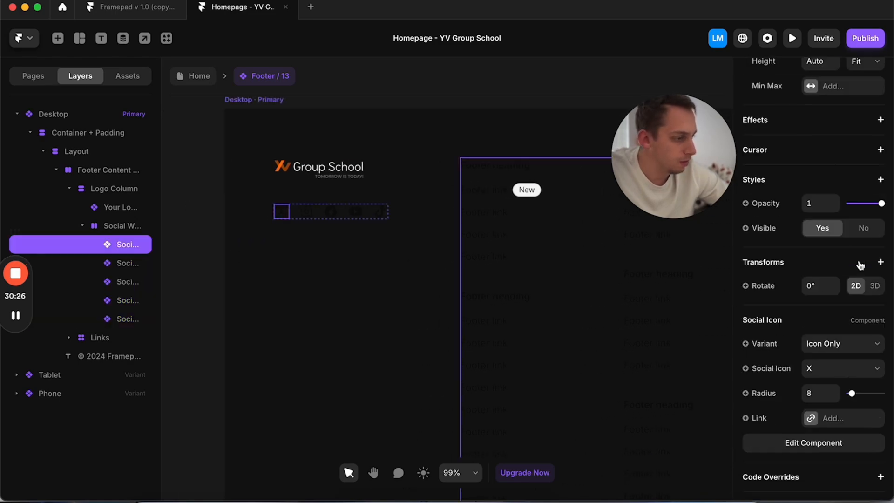
{"action": "scroll", "coordinate": [800, 292], "scroll_direction": "up", "scroll_amount": 4}
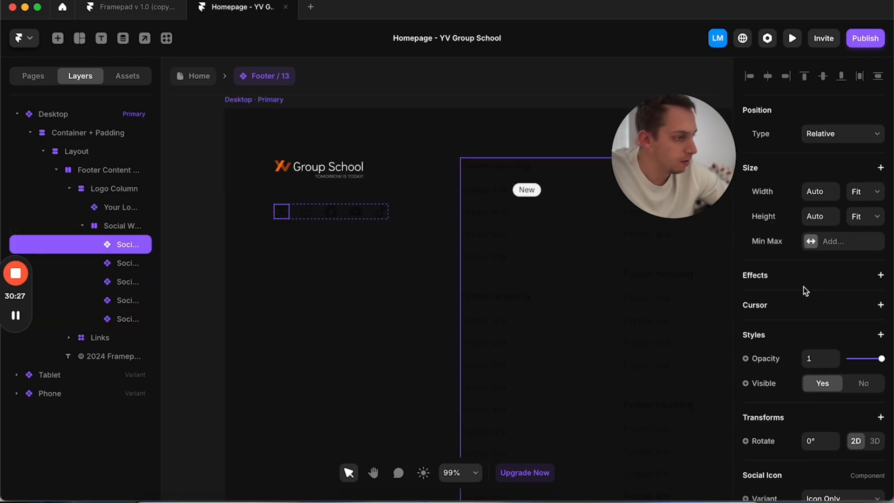
{"action": "double_click", "coordinate": [281, 214]}
{"action": "left_click", "coordinate": [446, 303]}
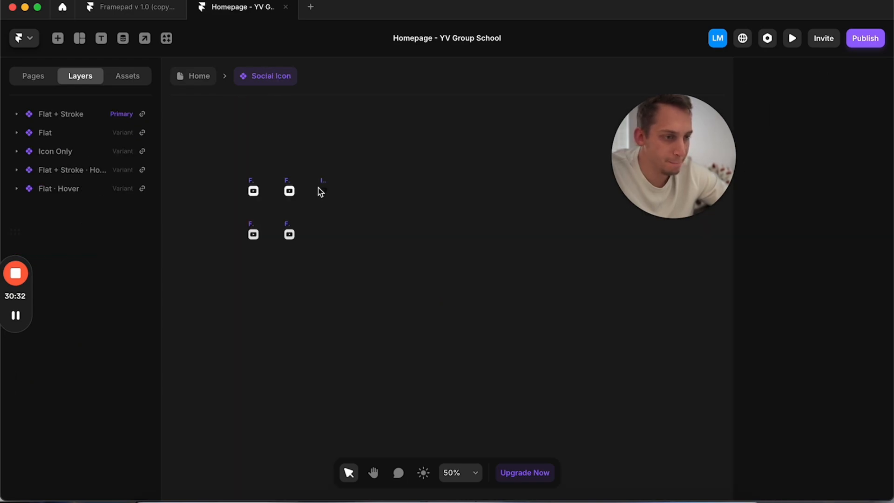
Step: Check the Icon Only and Flat + Stroke variants for color settings, and open the nested Base / Social Icon by unlinking and replacing all instances
{"action": "scroll", "coordinate": [325, 192], "scroll_direction": "up", "scroll_amount": 5}
{"action": "left_click", "coordinate": [324, 193]}
{"action": "scroll", "coordinate": [807, 388], "scroll_direction": "down", "scroll_amount": 3}
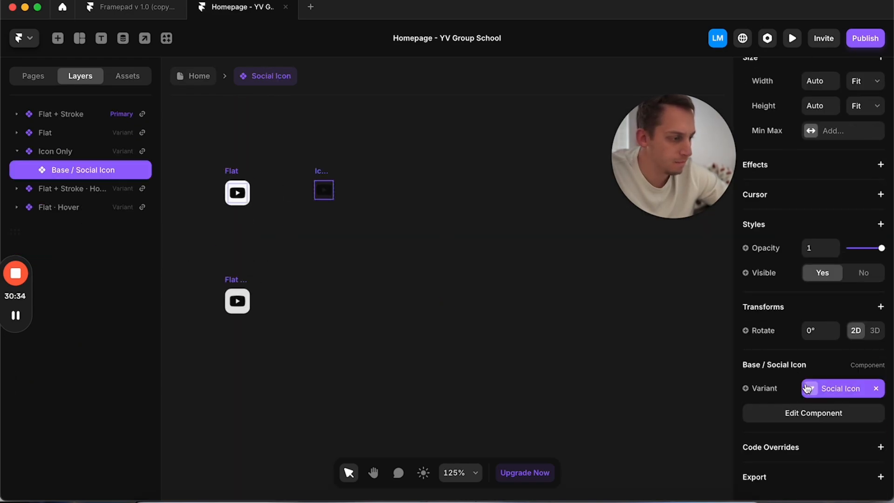
{"action": "scroll", "coordinate": [814, 348], "scroll_direction": "up", "scroll_amount": 3}
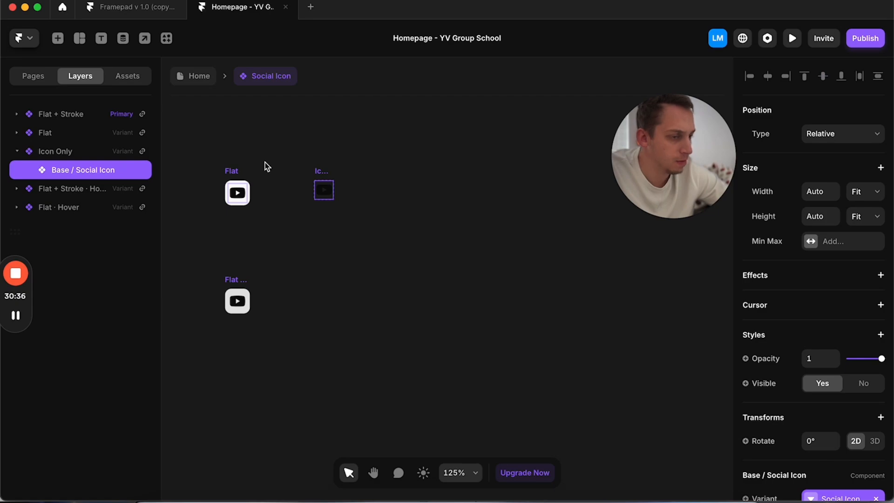
{"action": "scroll", "coordinate": [264, 162], "scroll_direction": "left", "scroll_amount": 5}
{"action": "left_click", "coordinate": [368, 205]}
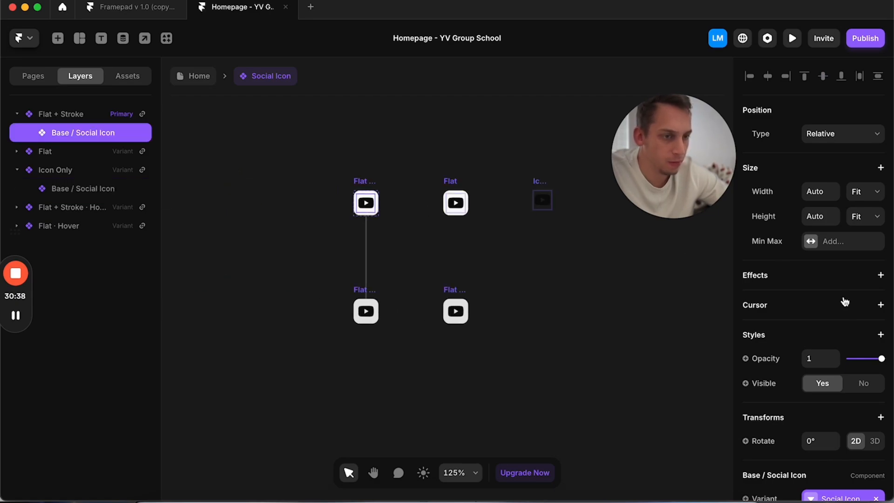
{"action": "scroll", "coordinate": [830, 291], "scroll_direction": "down", "scroll_amount": 3}
{"action": "scroll", "coordinate": [844, 398], "scroll_direction": "up", "scroll_amount": 2}
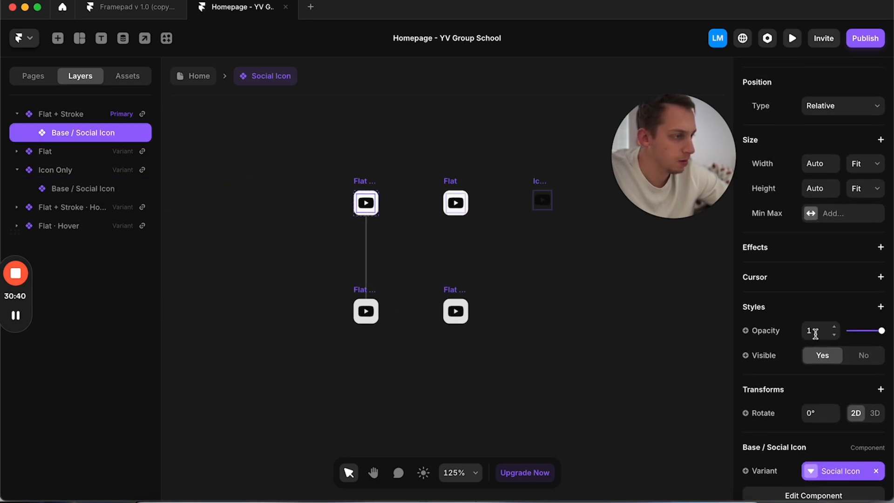
{"action": "double_click", "coordinate": [368, 206]}
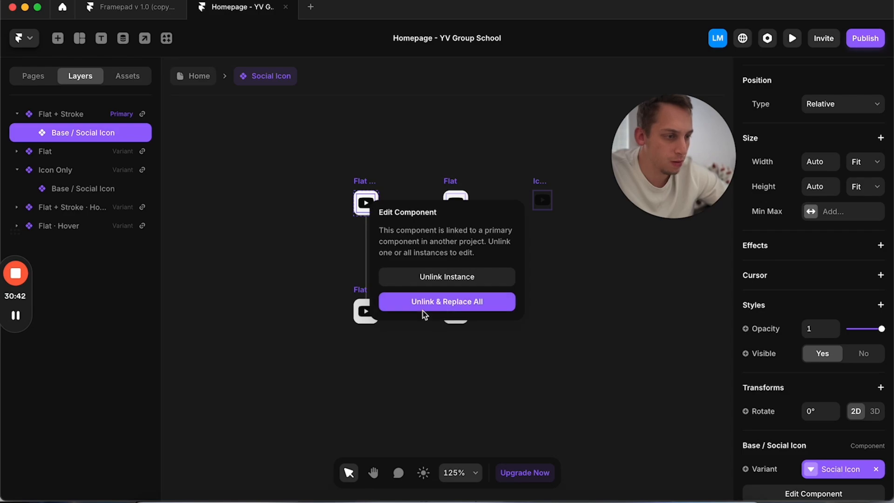
{"action": "left_click", "coordinate": [412, 300]}
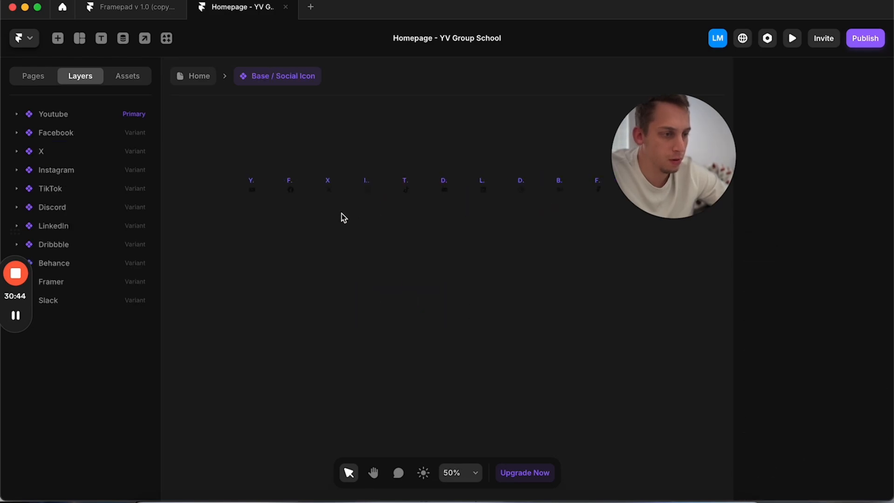
Step: Try a new fill color on the Youtube variant of Base / Social Icon and undo the recent social icon changes
{"action": "left_click", "coordinate": [255, 182]}
{"action": "scroll", "coordinate": [841, 335], "scroll_direction": "down", "scroll_amount": 10}
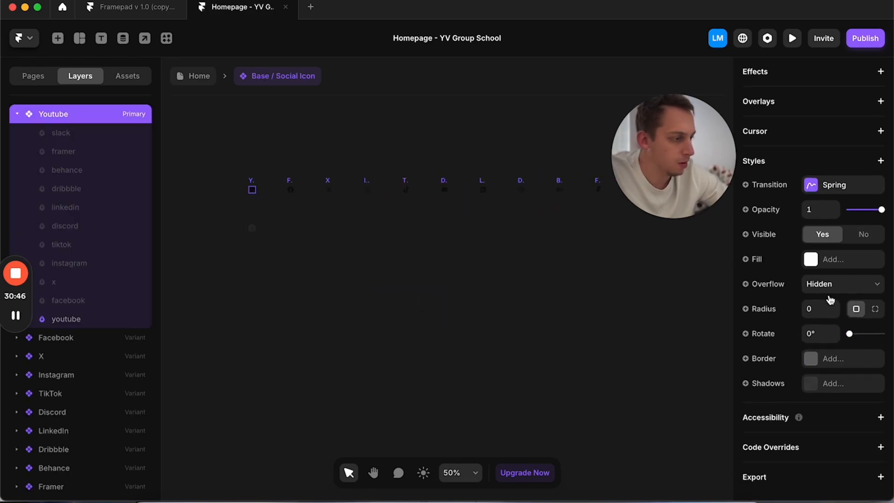
{"action": "left_click", "coordinate": [810, 259]}
{"action": "left_click_drag", "start_coordinate": [609, 224], "coordinate": [504, 103]}
{"action": "key", "text": "super+z"}
{"action": "key", "text": "super+z"}
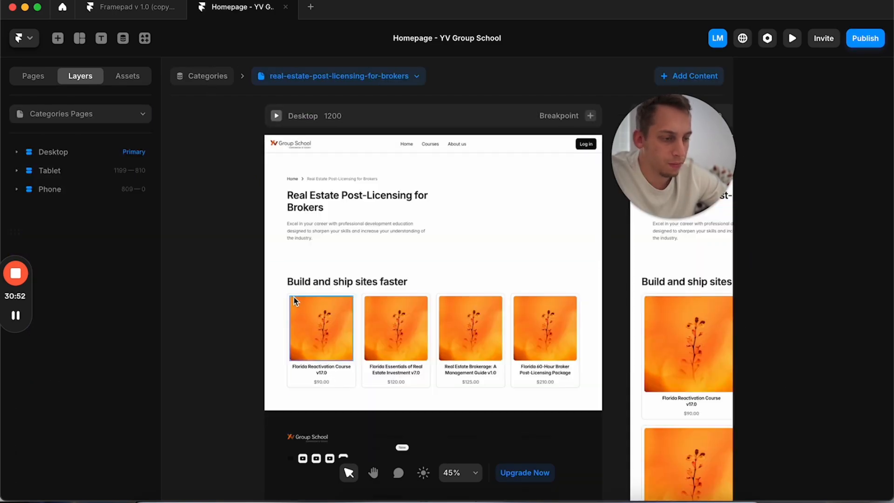
Step: Delete the restored Framepad logo from the Full variant of the footer's logo component and return to the real-estate-post-licensing-for-brokers page
{"action": "scroll", "coordinate": [293, 300], "scroll_direction": "down", "scroll_amount": 5}
{"action": "double_click", "coordinate": [292, 239]}
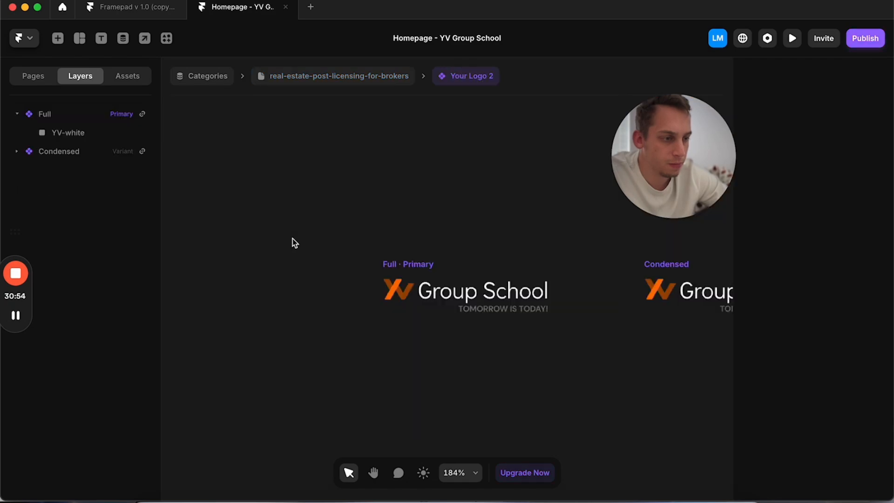
{"action": "key", "text": "super+z"}
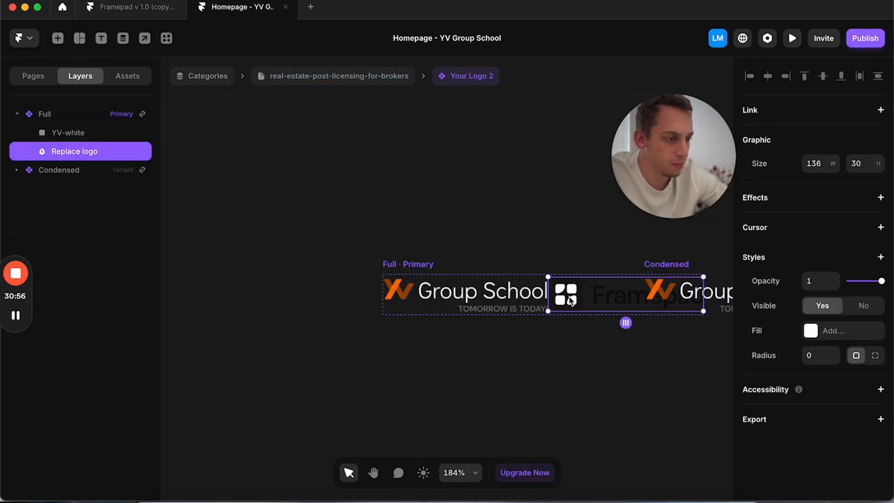
{"action": "key", "text": "Delete"}
{"action": "left_click", "coordinate": [336, 77]}
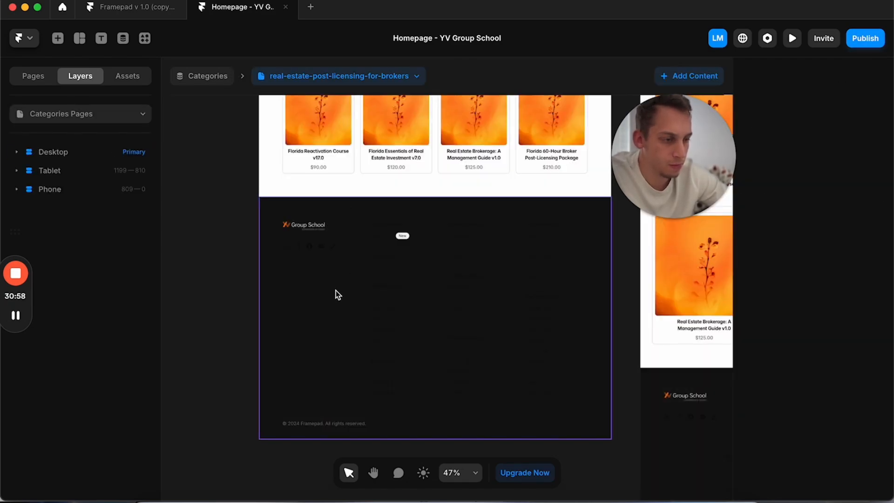
{"action": "double_click", "coordinate": [412, 253]}
{"action": "scroll", "coordinate": [370, 230], "scroll_direction": "up", "scroll_amount": 5}
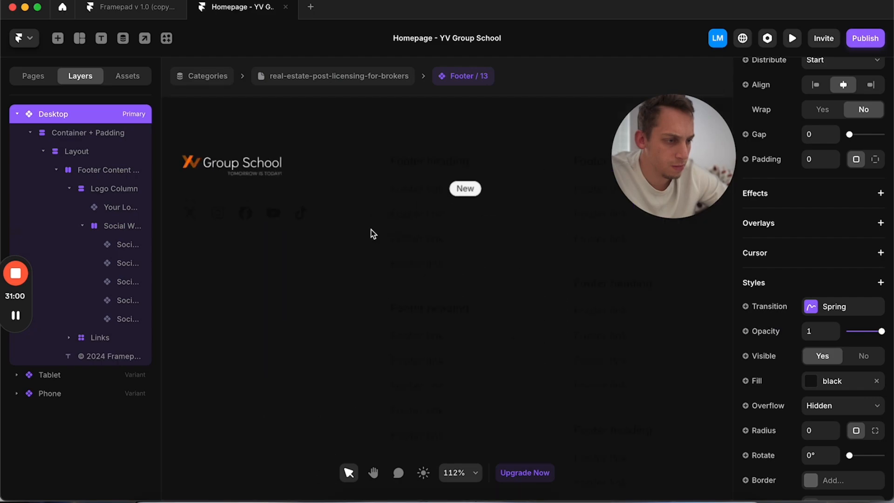
{"action": "scroll", "coordinate": [414, 160], "scroll_direction": "up", "scroll_amount": 6}
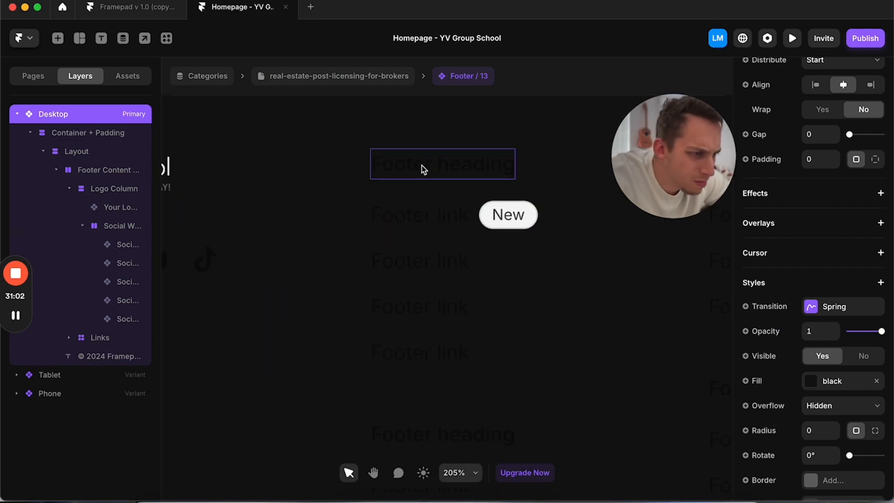
{"action": "left_click", "coordinate": [440, 173]}
{"action": "scroll", "coordinate": [510, 172], "scroll_direction": "right", "scroll_amount": 5}
{"action": "left_click", "coordinate": [511, 175], "text": "shift"}
{"action": "scroll", "coordinate": [443, 170], "scroll_direction": "right", "scroll_amount": 5}
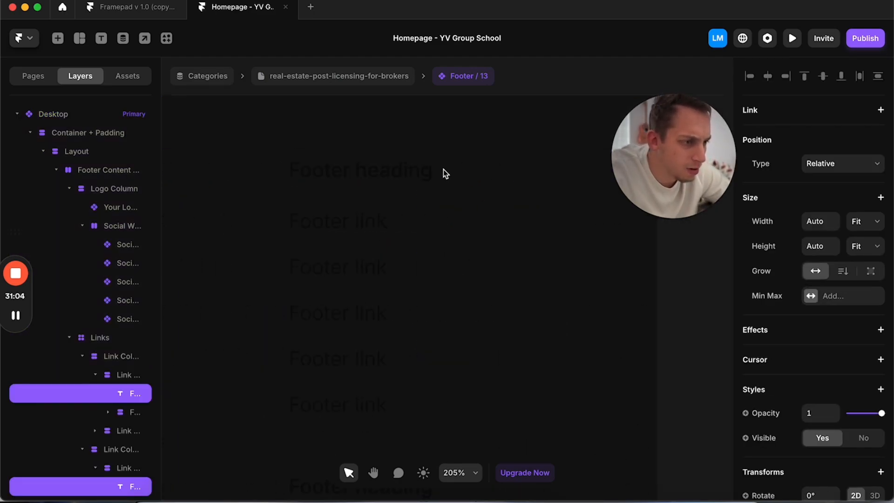
{"action": "scroll", "coordinate": [401, 166], "scroll_direction": "left", "scroll_amount": 5}
{"action": "scroll", "coordinate": [401, 166], "scroll_direction": "down", "scroll_amount": 3}
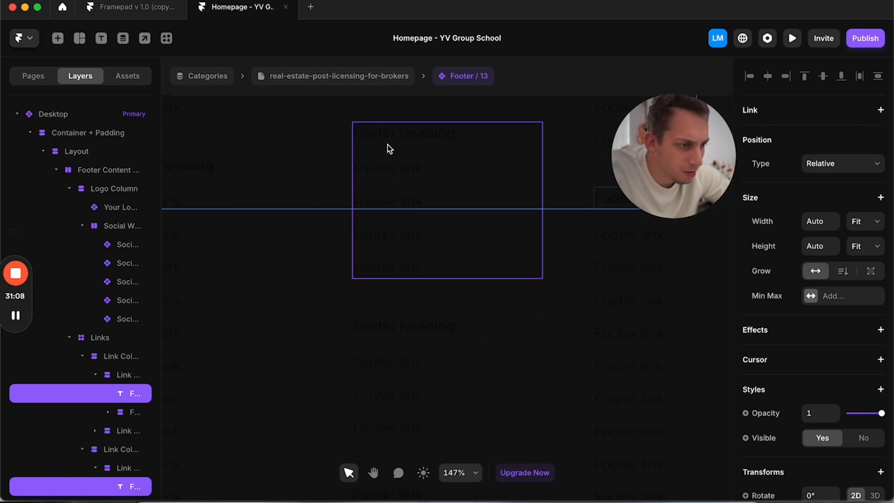
{"action": "scroll", "coordinate": [391, 138], "scroll_direction": "down", "scroll_amount": 5}
{"action": "scroll", "coordinate": [385, 191], "scroll_direction": "down", "scroll_amount": 8}
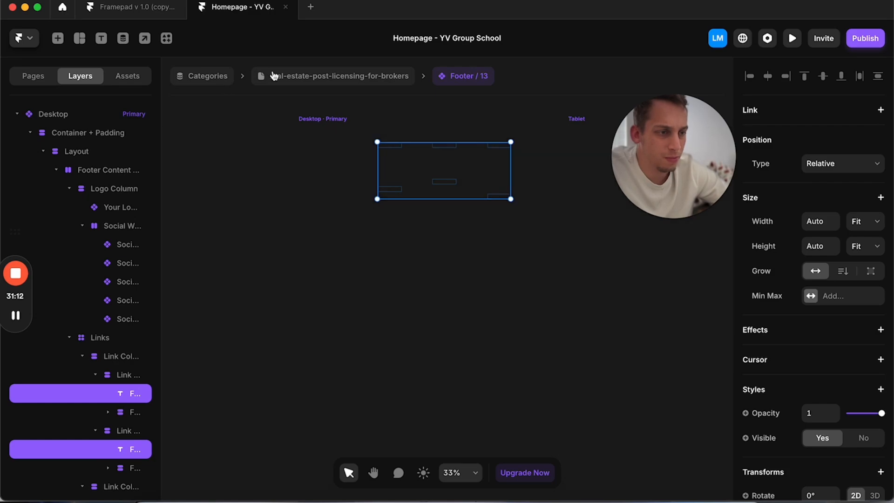
Step: Return to the real-estate-post-licensing-for-brokers category page and delete its footer
{"action": "left_click", "coordinate": [271, 76]}
{"action": "key", "text": "BackSpace"}
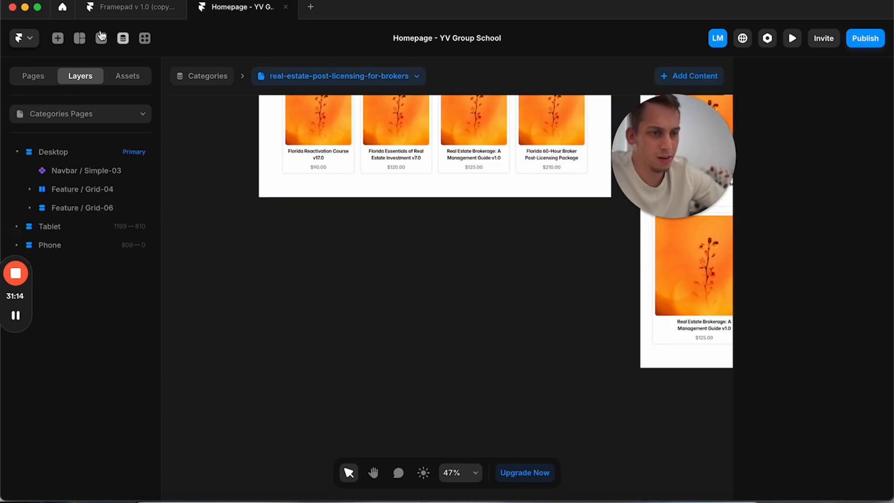
Step: Switch to the Framepad v 1.0 project and open its Footer sections page
{"action": "left_click", "coordinate": [116, 10]}
{"action": "scroll", "coordinate": [285, 351], "scroll_direction": "down", "scroll_amount": 5}
{"action": "scroll", "coordinate": [284, 351], "scroll_direction": "down", "scroll_amount": 2}
{"action": "scroll", "coordinate": [285, 351], "scroll_direction": "up", "scroll_amount": 3}
{"action": "scroll", "coordinate": [285, 351], "scroll_direction": "right", "scroll_amount": 3}
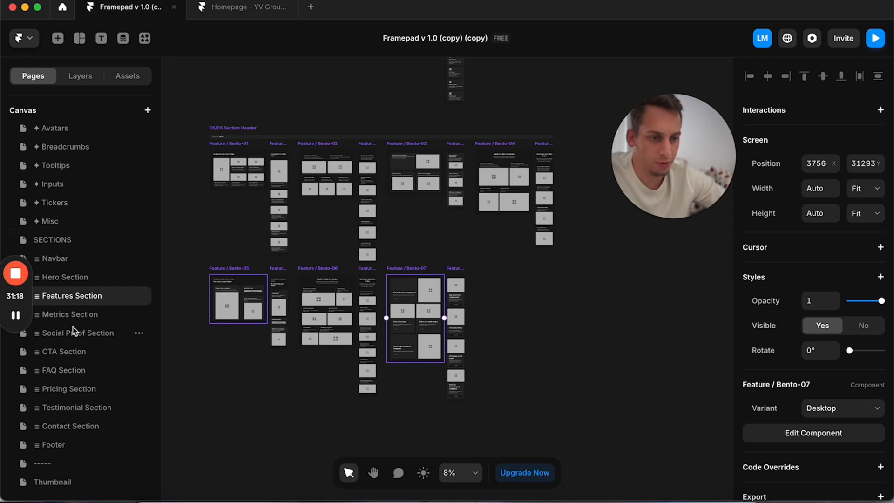
{"action": "left_click", "coordinate": [59, 459]}
{"action": "left_click", "coordinate": [60, 449]}
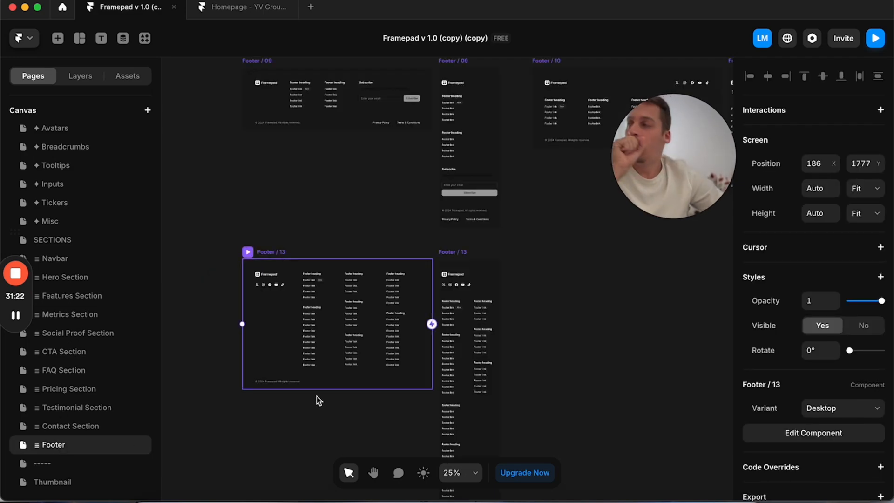
Step: Compare the available footer designs on the Framepad canvas, previewing them in the light and dark themes
{"action": "scroll", "coordinate": [372, 224], "scroll_direction": "up", "scroll_amount": 3}
{"action": "scroll", "coordinate": [372, 224], "scroll_direction": "right", "scroll_amount": 1}
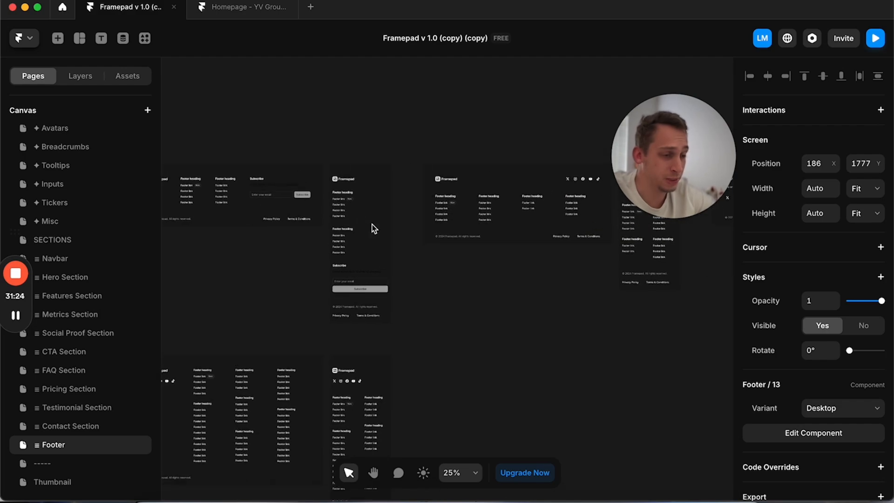
{"action": "left_click", "coordinate": [205, 163]}
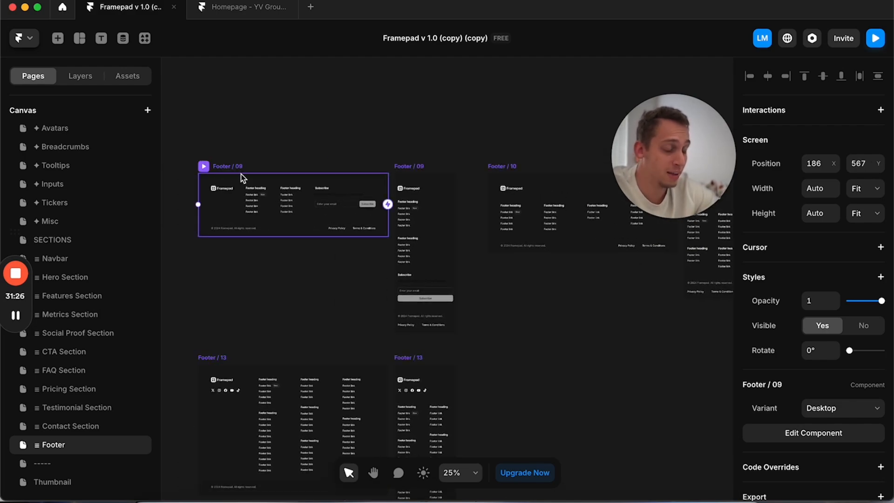
{"action": "left_click", "coordinate": [424, 474]}
{"action": "left_click", "coordinate": [423, 474]}
{"action": "left_click", "coordinate": [424, 474]}
{"action": "left_click", "coordinate": [423, 474]}
{"action": "left_click", "coordinate": [405, 149]}
{"action": "scroll", "coordinate": [409, 144], "scroll_direction": "down", "scroll_amount": 3}
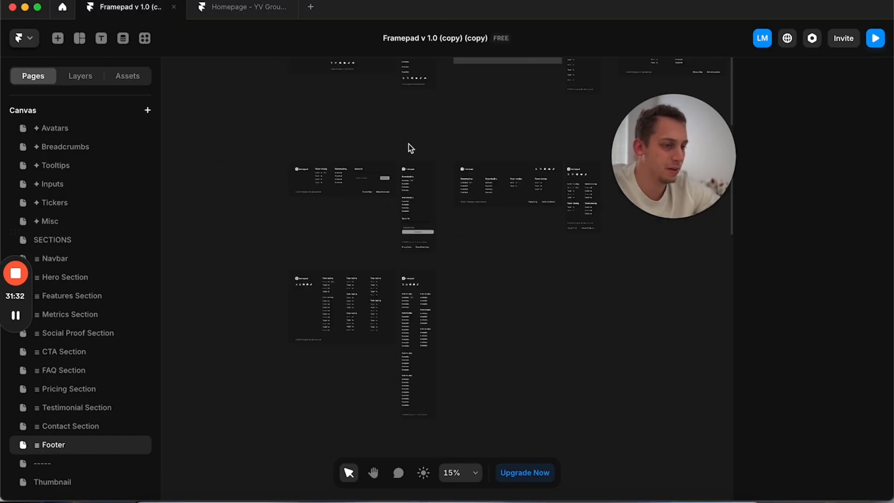
{"action": "scroll", "coordinate": [409, 144], "scroll_direction": "down", "scroll_amount": 3}
{"action": "scroll", "coordinate": [408, 144], "scroll_direction": "up", "scroll_amount": 3}
{"action": "scroll", "coordinate": [409, 144], "scroll_direction": "right", "scroll_amount": 1}
{"action": "scroll", "coordinate": [295, 180], "scroll_direction": "up", "scroll_amount": 3}
{"action": "scroll", "coordinate": [296, 182], "scroll_direction": "right", "scroll_amount": 3}
{"action": "scroll", "coordinate": [404, 189], "scroll_direction": "up", "scroll_amount": 4}
{"action": "scroll", "coordinate": [403, 189], "scroll_direction": "right", "scroll_amount": 1}
Step: Copy the desktop Footer / 02 component and open the Home page of the YV Group School project
{"action": "left_click", "coordinate": [253, 166]}
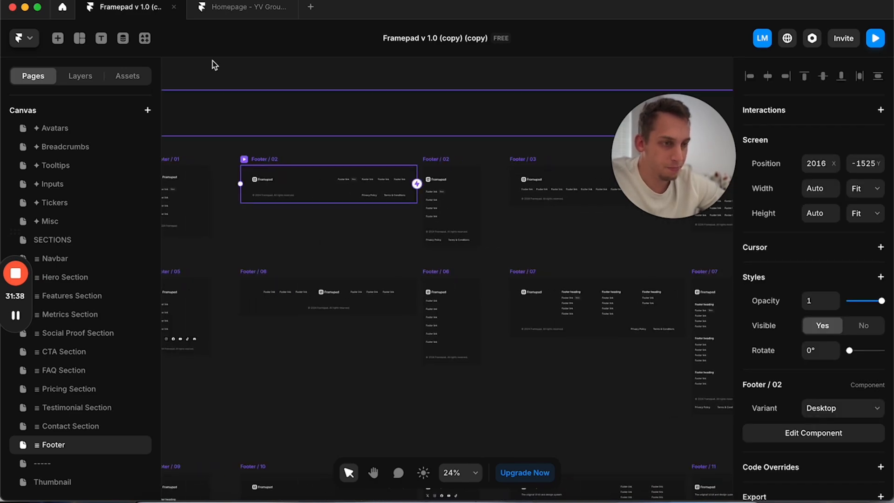
{"action": "left_click", "coordinate": [232, 17]}
{"action": "left_click", "coordinate": [293, 185]}
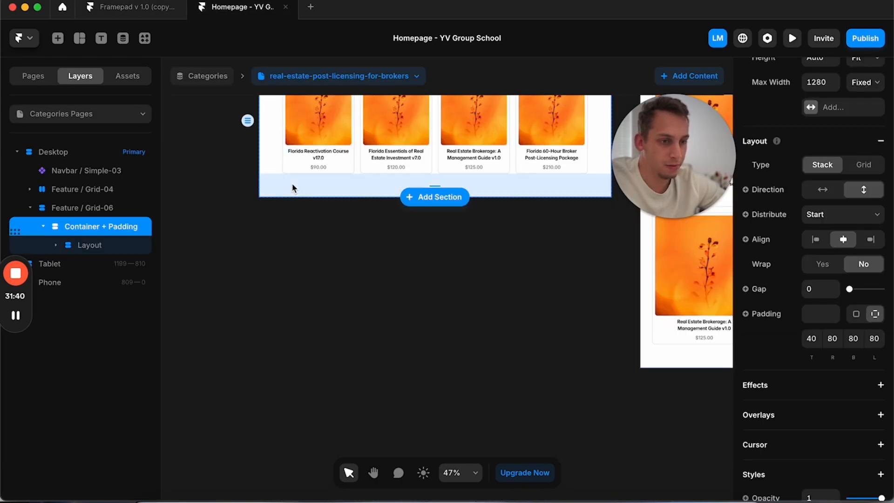
{"action": "scroll", "coordinate": [291, 185], "scroll_direction": "down", "scroll_amount": 2}
{"action": "left_click", "coordinate": [30, 208]}
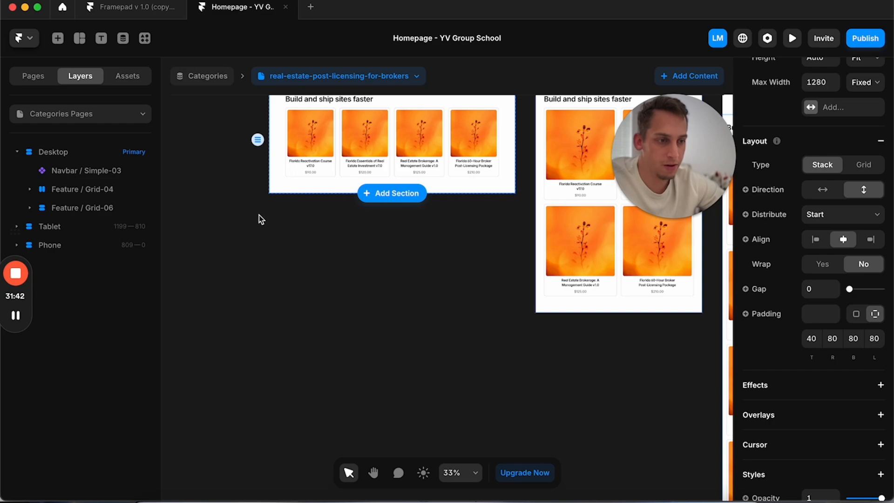
{"action": "scroll", "coordinate": [260, 219], "scroll_direction": "up", "scroll_amount": 5}
{"action": "left_click", "coordinate": [33, 75]}
{"action": "left_click", "coordinate": [60, 136]}
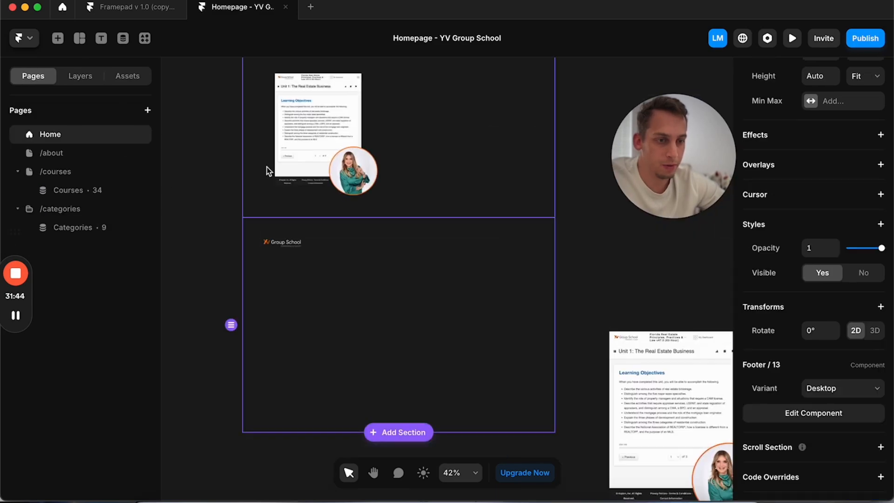
Step: Delete Footer / 13 from the Home page and paste Footer / 02 at the end of the Desktop breakpoint
{"action": "scroll", "coordinate": [295, 228], "scroll_direction": "down", "scroll_amount": 5}
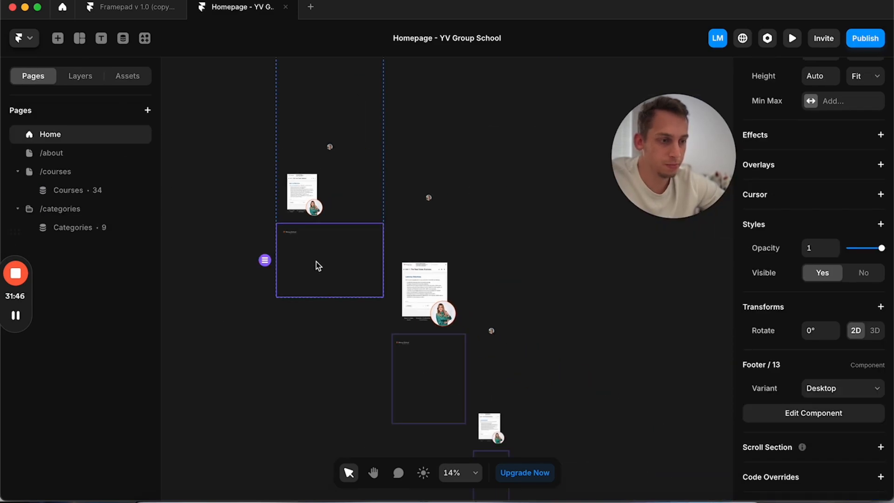
{"action": "scroll", "coordinate": [317, 262], "scroll_direction": "down", "scroll_amount": 5}
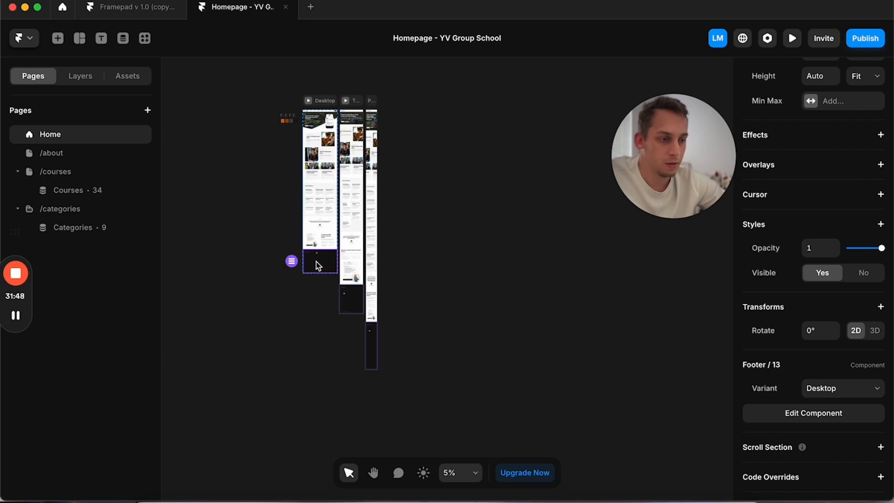
{"action": "left_click", "coordinate": [317, 261]}
{"action": "left_click", "coordinate": [321, 100]}
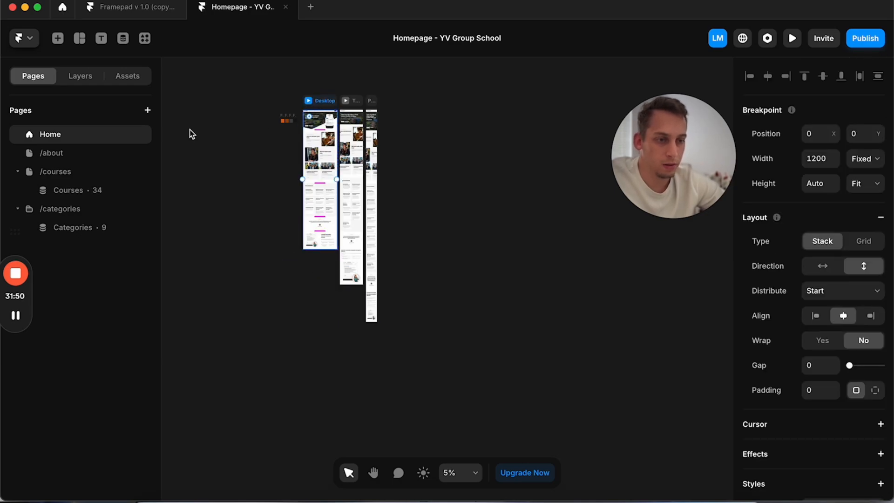
{"action": "left_click", "coordinate": [92, 83]}
{"action": "left_click", "coordinate": [312, 254]}
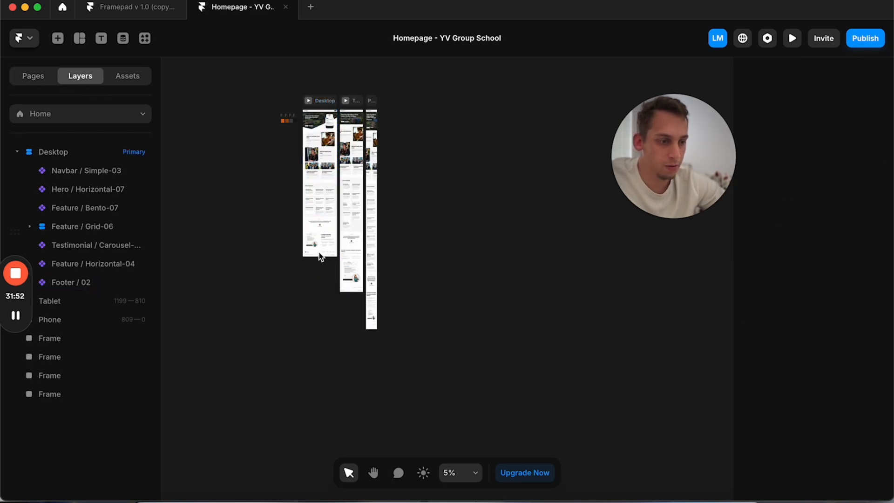
Step: Set the width of the Footer / 02 instance in the Desktop breakpoint to Fill
{"action": "scroll", "coordinate": [319, 250], "scroll_direction": "up", "scroll_amount": 4}
{"action": "scroll", "coordinate": [309, 257], "scroll_direction": "up", "scroll_amount": 2}
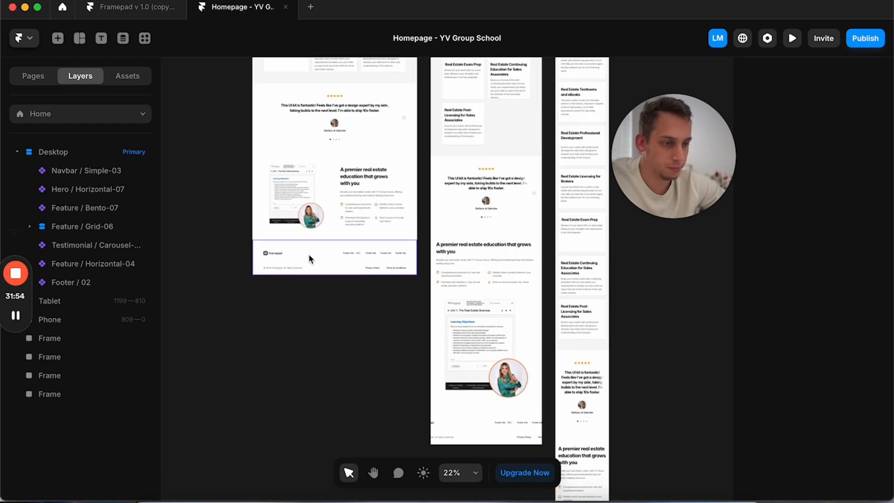
{"action": "double_click", "coordinate": [309, 255]}
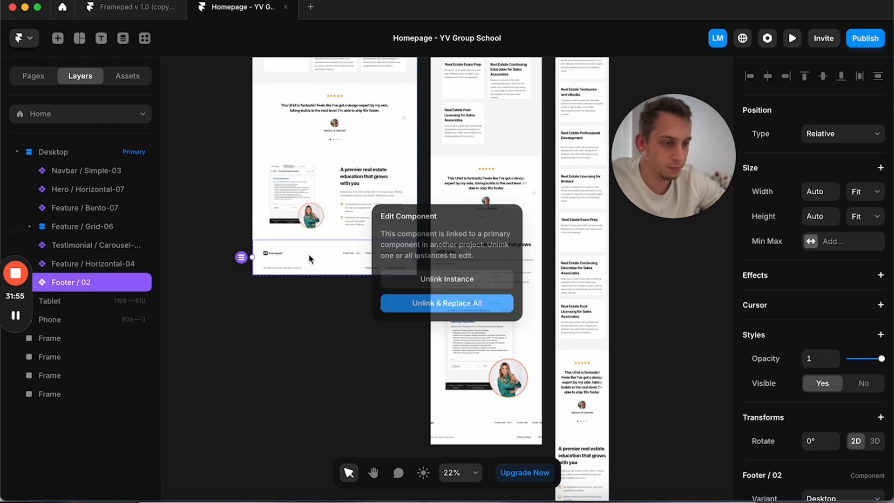
{"action": "left_click", "coordinate": [435, 303]}
{"action": "left_click", "coordinate": [864, 192]}
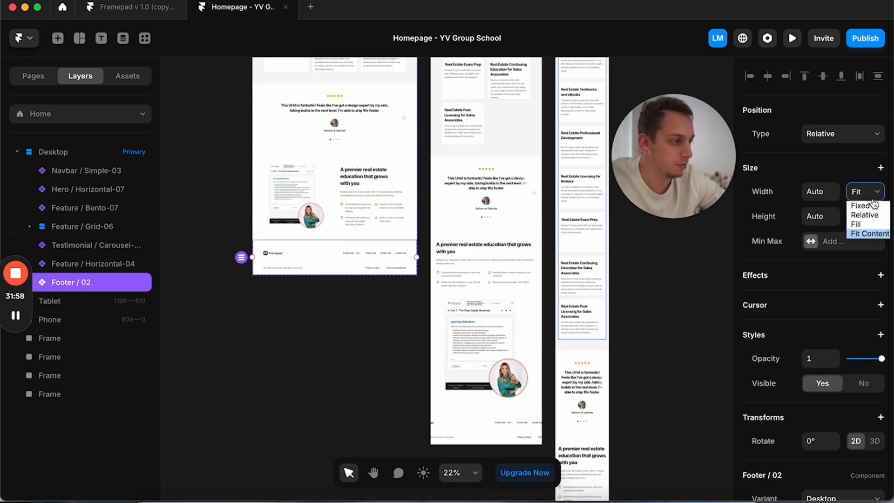
{"action": "left_click", "coordinate": [859, 225]}
Step: Switch the Footer / 02 instance in the Tablet breakpoint to the Tablet variant
{"action": "scroll", "coordinate": [457, 365], "scroll_direction": "down", "scroll_amount": 2}
{"action": "left_click", "coordinate": [457, 368]}
{"action": "scroll", "coordinate": [835, 344], "scroll_direction": "down", "scroll_amount": 3}
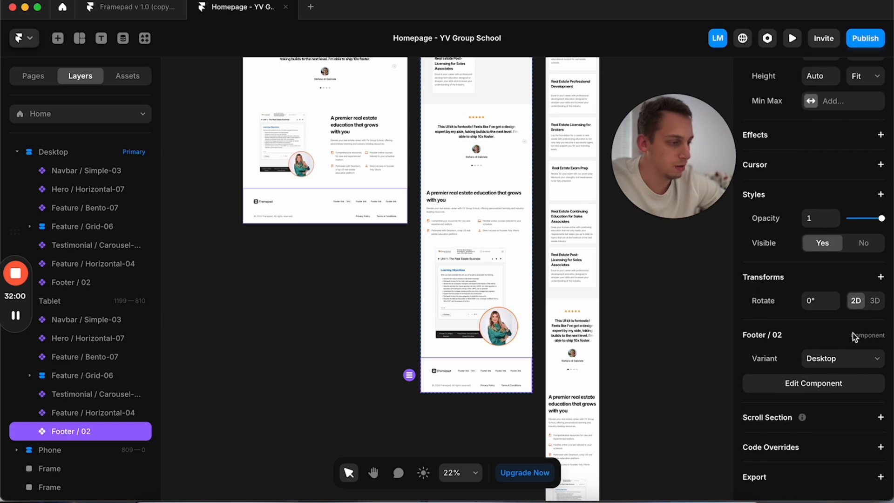
{"action": "left_click", "coordinate": [836, 358]}
{"action": "left_click", "coordinate": [840, 375]}
Step: Switch the Footer / 02 instance in the Phone breakpoint to the Phone variant
{"action": "scroll", "coordinate": [532, 375], "scroll_direction": "down", "scroll_amount": 2}
{"action": "left_click", "coordinate": [579, 106]}
{"action": "left_click", "coordinate": [572, 139]}
{"action": "scroll", "coordinate": [828, 332], "scroll_direction": "down", "scroll_amount": 3}
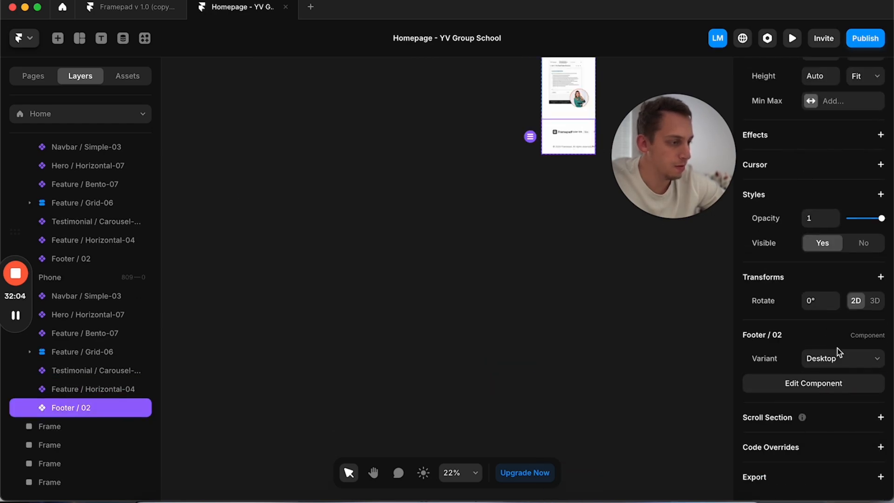
{"action": "left_click", "coordinate": [838, 357]}
{"action": "left_click", "coordinate": [812, 390]}
{"action": "left_click", "coordinate": [562, 327]}
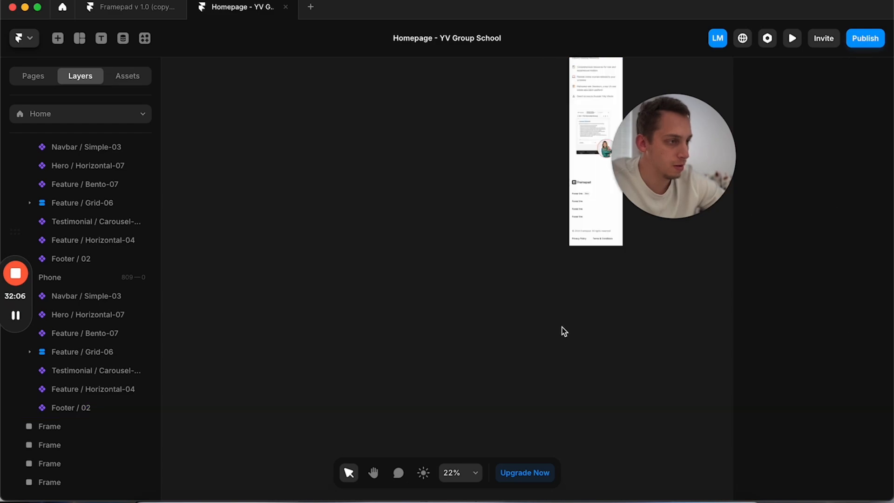
Step: Unlink the footer and its nested Framepad logo component from the source project, replacing all instances, and open them for editing
{"action": "scroll", "coordinate": [562, 327], "scroll_direction": "up", "scroll_amount": 10}
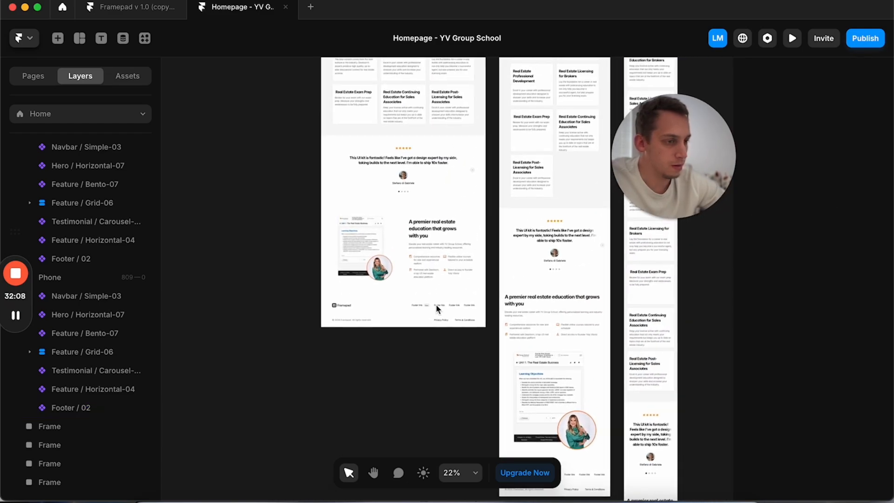
{"action": "left_click", "coordinate": [400, 306]}
{"action": "double_click", "coordinate": [401, 306]}
{"action": "left_click", "coordinate": [439, 303]}
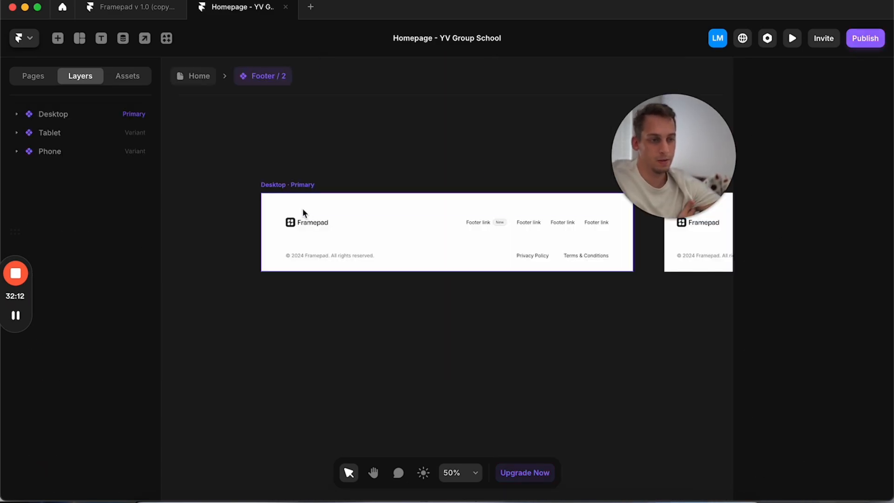
{"action": "double_click", "coordinate": [305, 223]}
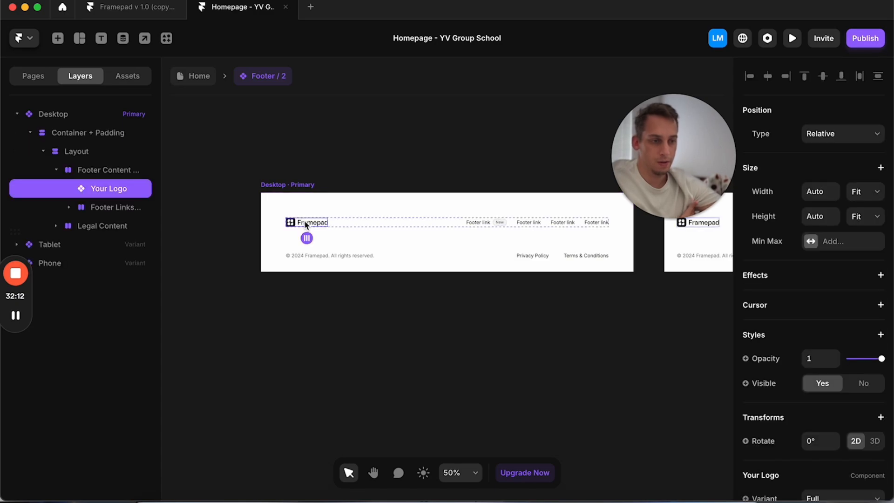
{"action": "left_click", "coordinate": [414, 301]}
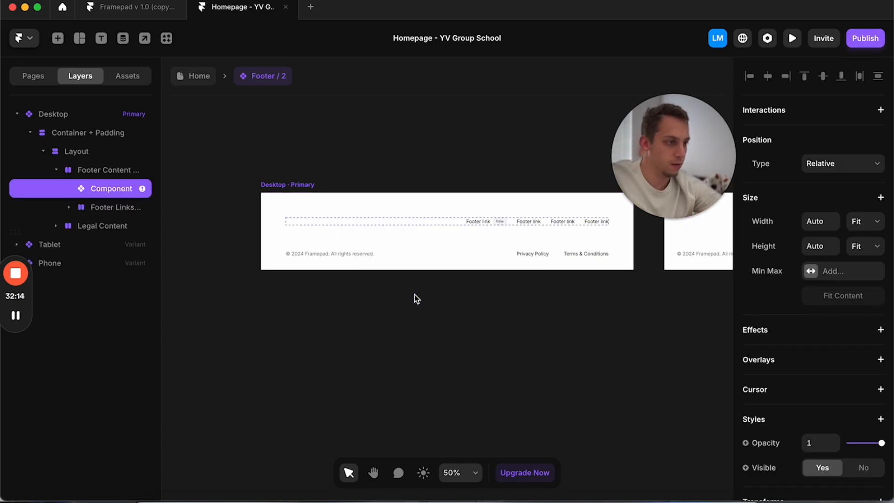
Step: Import YV-white.png from the Downloads folder onto the logo component's canvas
{"action": "left_click", "coordinate": [147, 500]}
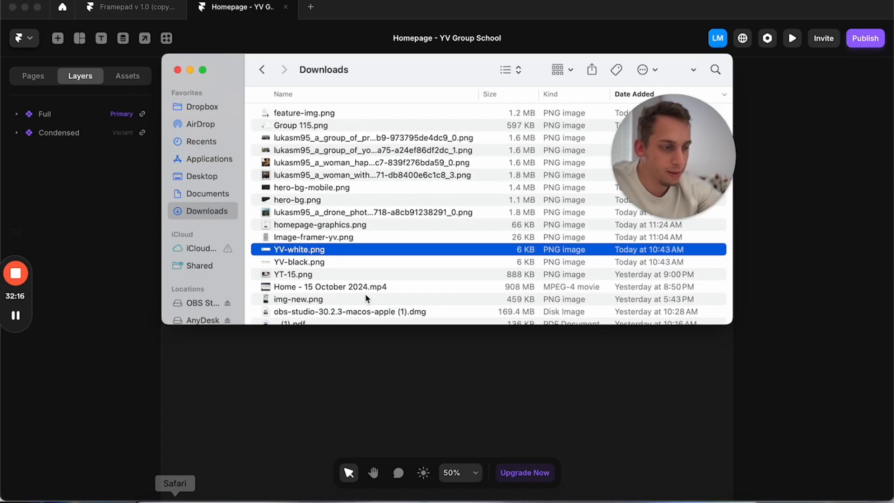
{"action": "left_click_drag", "start_coordinate": [333, 251], "coordinate": [276, 245]}
{"action": "scroll", "coordinate": [276, 245], "scroll_direction": "up", "scroll_amount": 5}
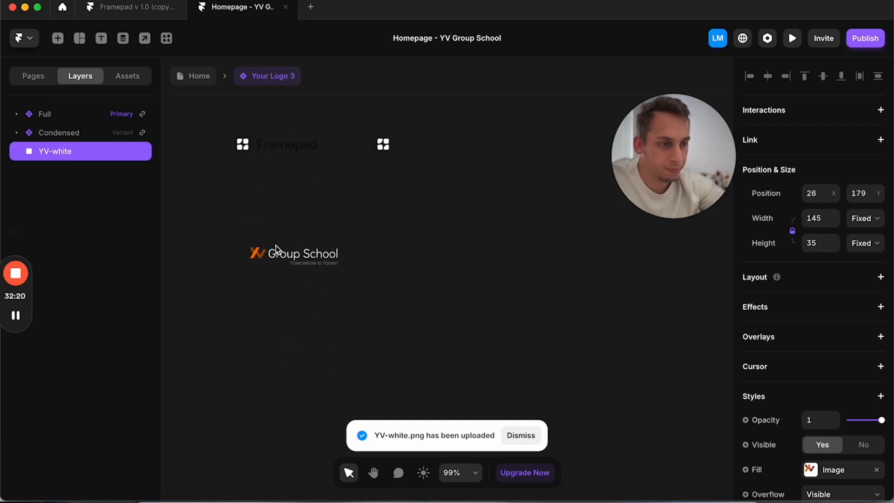
{"action": "scroll", "coordinate": [276, 245], "scroll_direction": "up", "scroll_amount": 1}
{"action": "scroll", "coordinate": [276, 245], "scroll_direction": "left", "scroll_amount": 1}
Step: Move the YV-white image into the Full variant and delete the Framepad logo it replaces
{"action": "left_click_drag", "start_coordinate": [325, 292], "coordinate": [275, 180]}
{"action": "left_click", "coordinate": [394, 186]}
{"action": "key", "text": "Delete"}
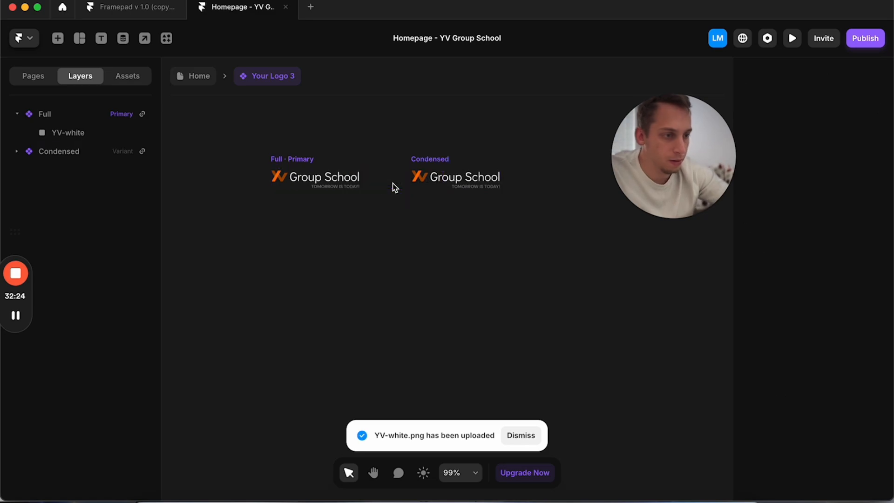
Step: Return to the Home page, open its Footer / 2 component, and set the Desktop primary variant's fill to the black color style
{"action": "left_click", "coordinate": [202, 79]}
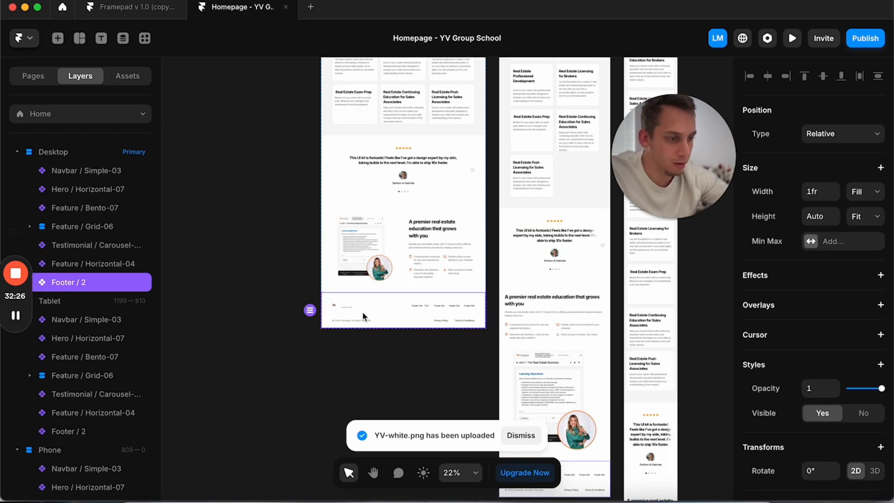
{"action": "double_click", "coordinate": [362, 312]}
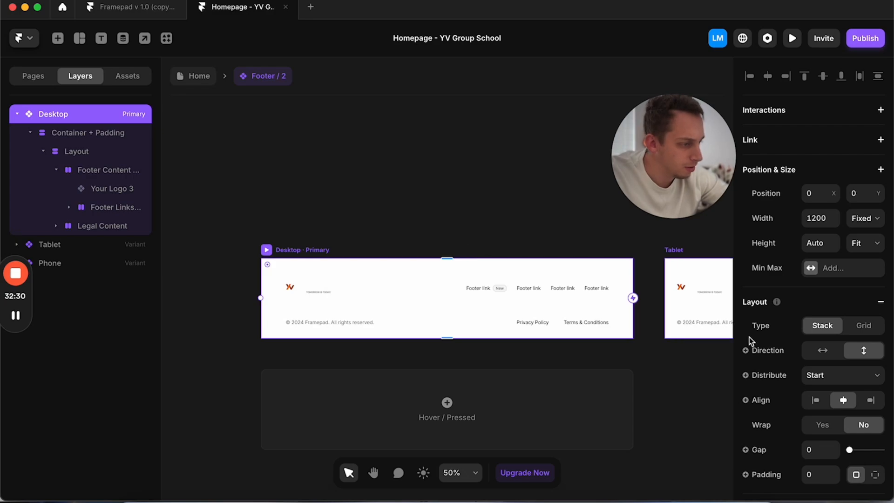
{"action": "scroll", "coordinate": [750, 341], "scroll_direction": "down", "scroll_amount": 9}
{"action": "left_click", "coordinate": [810, 278]}
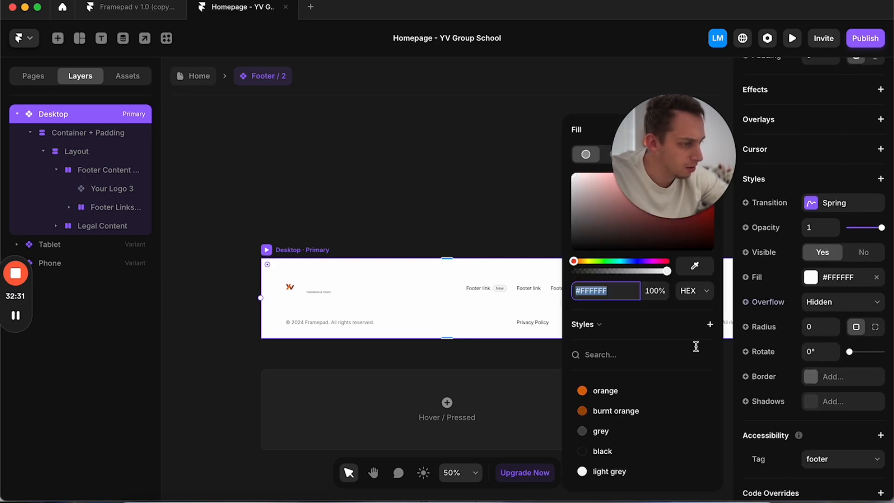
{"action": "left_click", "coordinate": [601, 451]}
{"action": "left_click", "coordinate": [442, 154]}
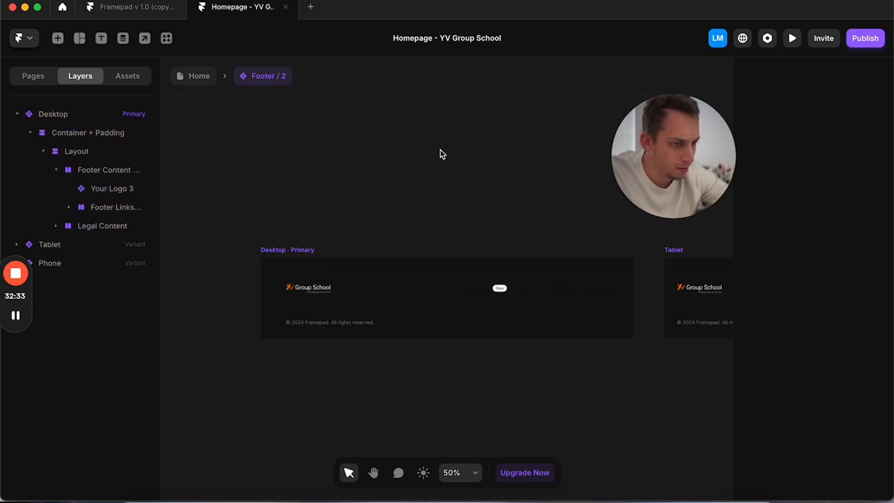
Step: Select all four footer links in the Desktop variant and set their Link Color to #FFFFFF
{"action": "left_click", "coordinate": [470, 292]}
{"action": "scroll", "coordinate": [471, 292], "scroll_direction": "up", "scroll_amount": 3}
{"action": "double_click", "coordinate": [490, 289]}
{"action": "scroll", "coordinate": [490, 289], "scroll_direction": "up", "scroll_amount": 5}
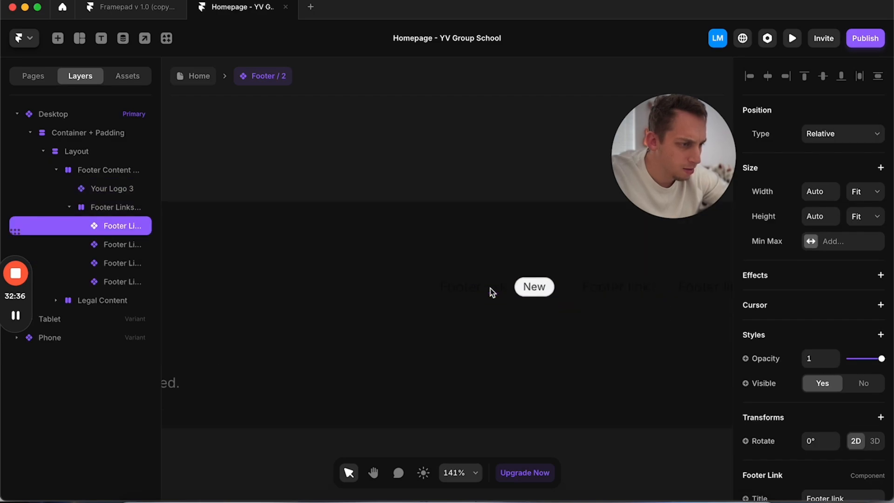
{"action": "scroll", "coordinate": [482, 291], "scroll_direction": "right", "scroll_amount": 5}
{"action": "left_click", "coordinate": [449, 292], "text": "shift"}
{"action": "left_click", "coordinate": [529, 289], "text": "shift"}
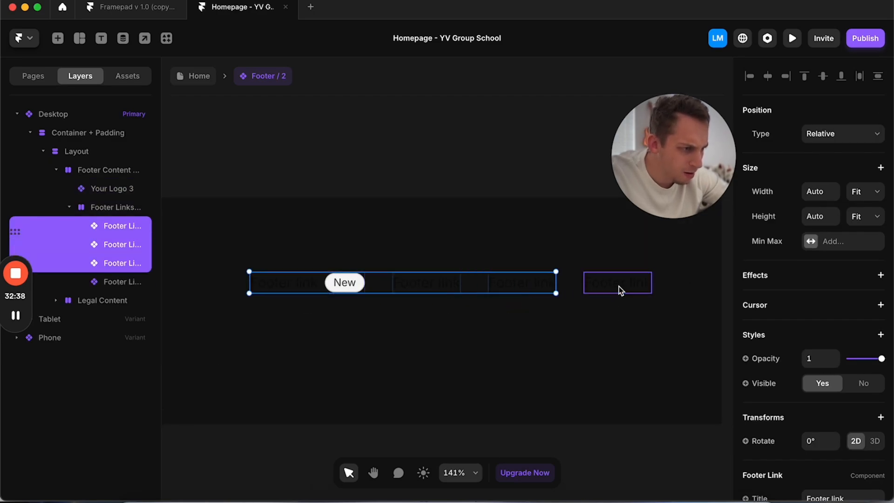
{"action": "left_click", "coordinate": [618, 289], "text": "shift"}
{"action": "scroll", "coordinate": [833, 349], "scroll_direction": "down", "scroll_amount": 5}
{"action": "left_click", "coordinate": [810, 339]}
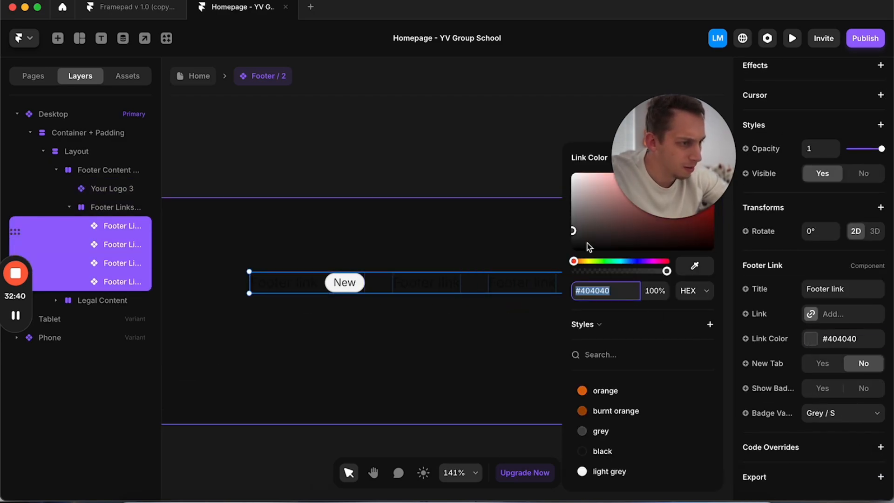
{"action": "left_click_drag", "start_coordinate": [589, 247], "coordinate": [517, 112]}
{"action": "scroll", "coordinate": [819, 225], "scroll_direction": "up", "scroll_amount": 5}
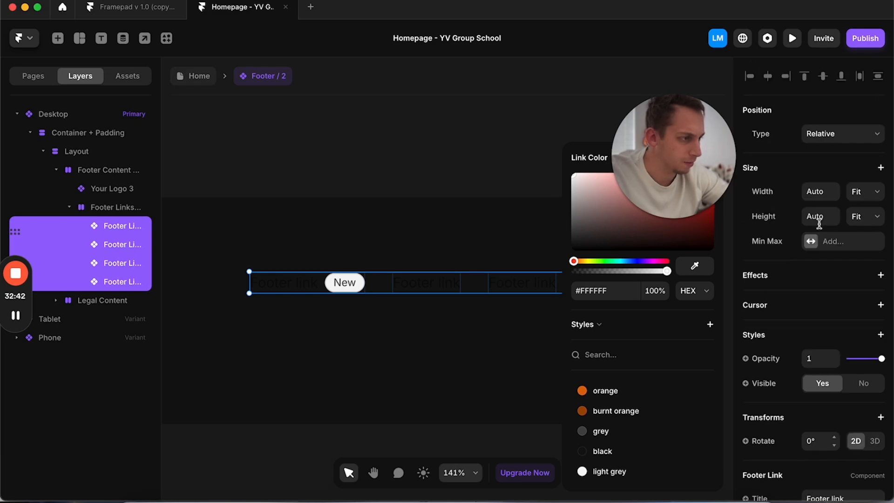
{"action": "left_click", "coordinate": [403, 164]}
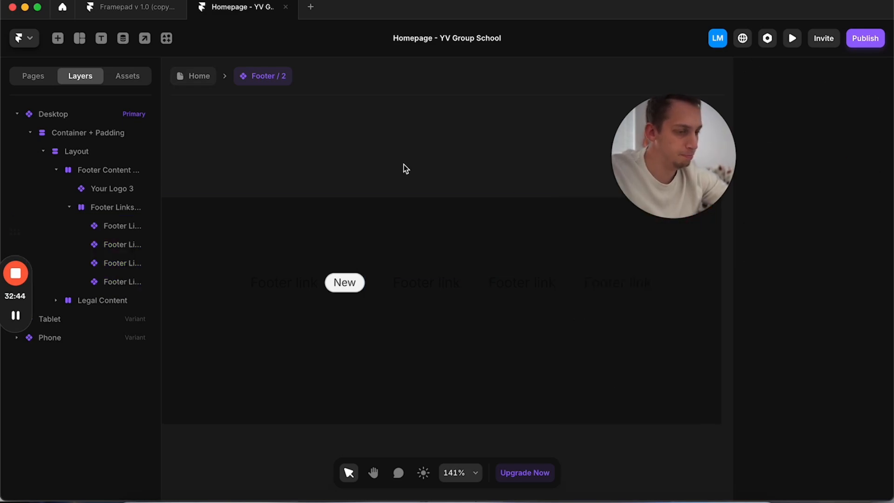
Step: Try linking the second footer link in the Desktop variant to the /courses page
{"action": "left_click", "coordinate": [294, 280]}
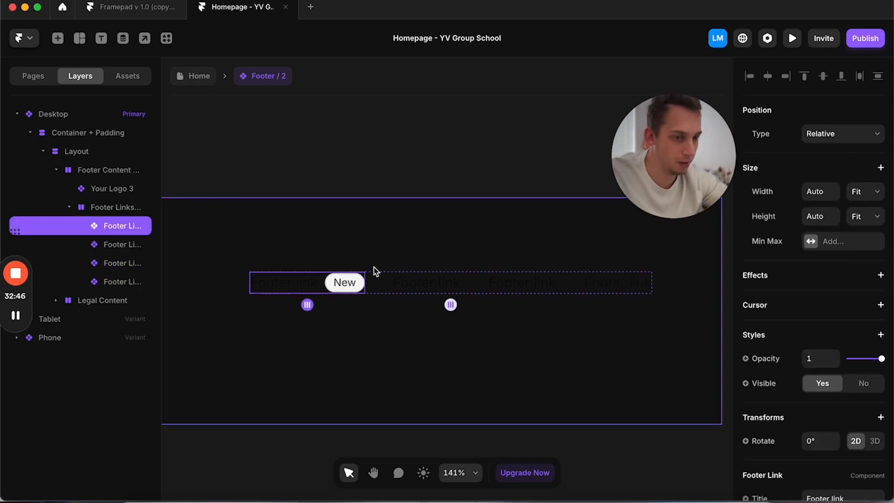
{"action": "left_click", "coordinate": [426, 282]}
{"action": "scroll", "coordinate": [840, 228], "scroll_direction": "down", "scroll_amount": 5}
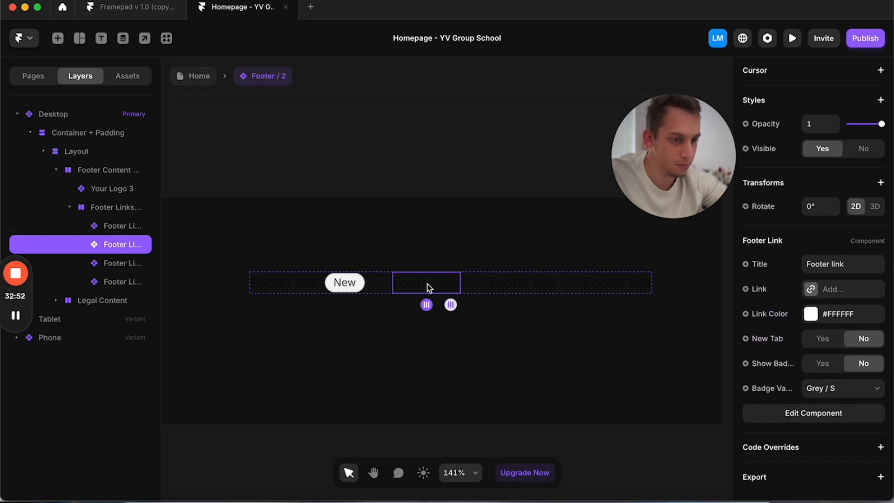
{"action": "left_click", "coordinate": [811, 289]}
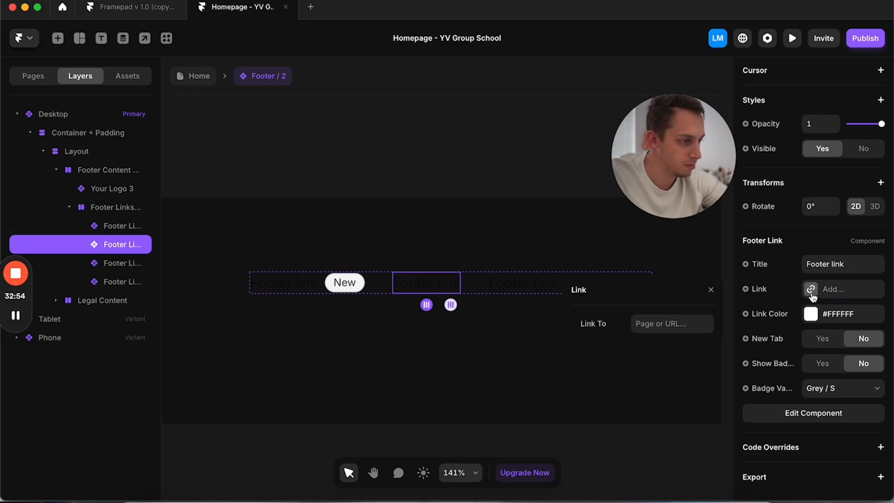
{"action": "left_click", "coordinate": [682, 324]}
{"action": "left_click", "coordinate": [664, 407]}
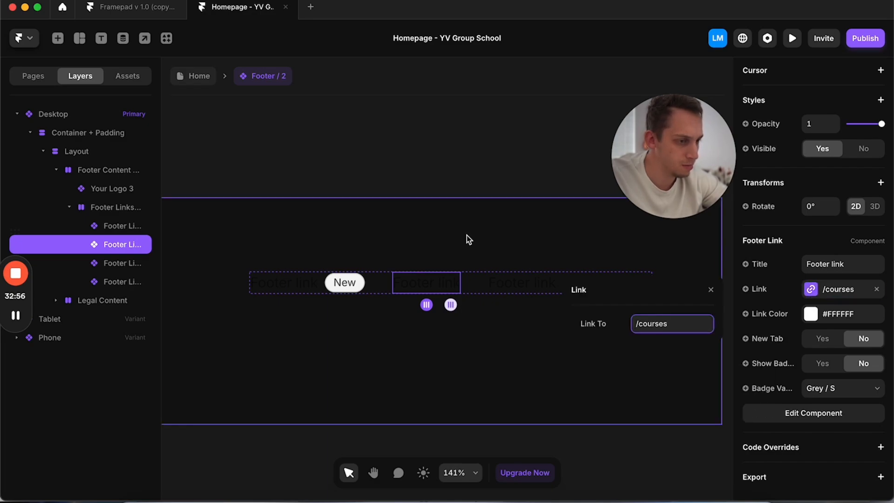
{"action": "scroll", "coordinate": [873, 226], "scroll_direction": "up", "scroll_amount": 5}
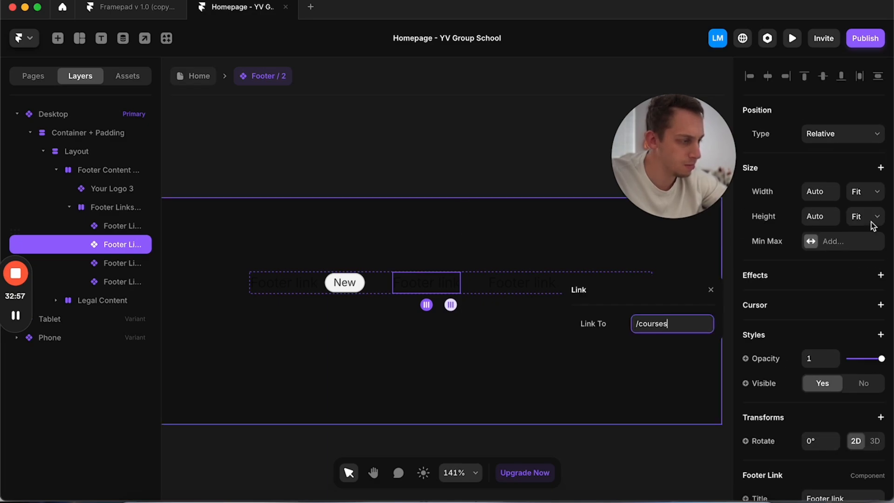
{"action": "left_click", "coordinate": [531, 191]}
Step: Clear the /courses link from the second footer link
{"action": "left_click", "coordinate": [411, 279]}
{"action": "scroll", "coordinate": [814, 321], "scroll_direction": "down", "scroll_amount": 5}
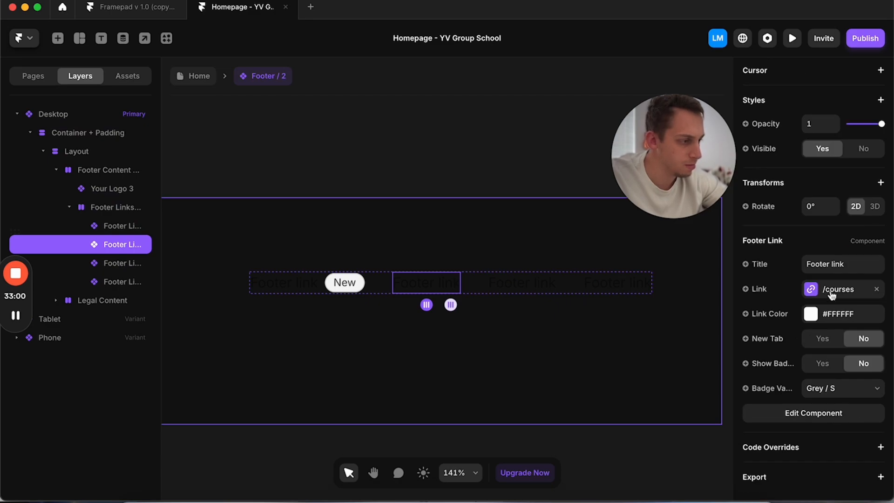
{"action": "left_click", "coordinate": [876, 291]}
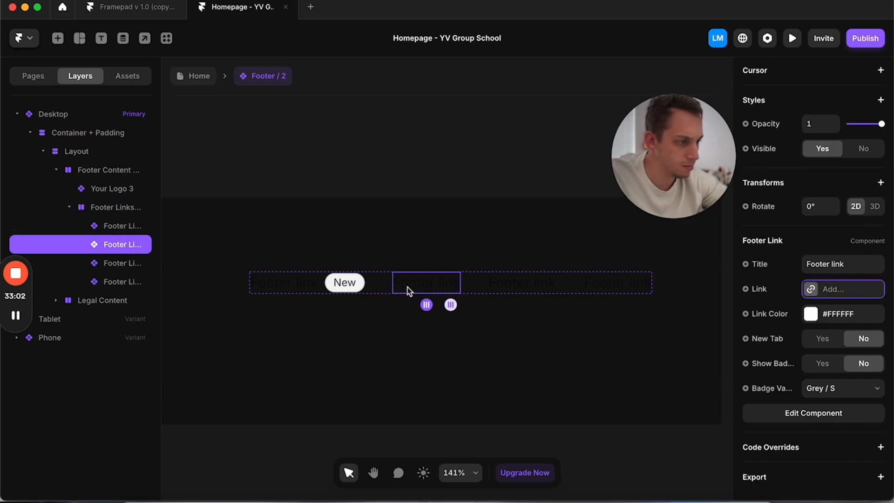
{"action": "left_click", "coordinate": [275, 287]}
{"action": "left_click", "coordinate": [106, 282]}
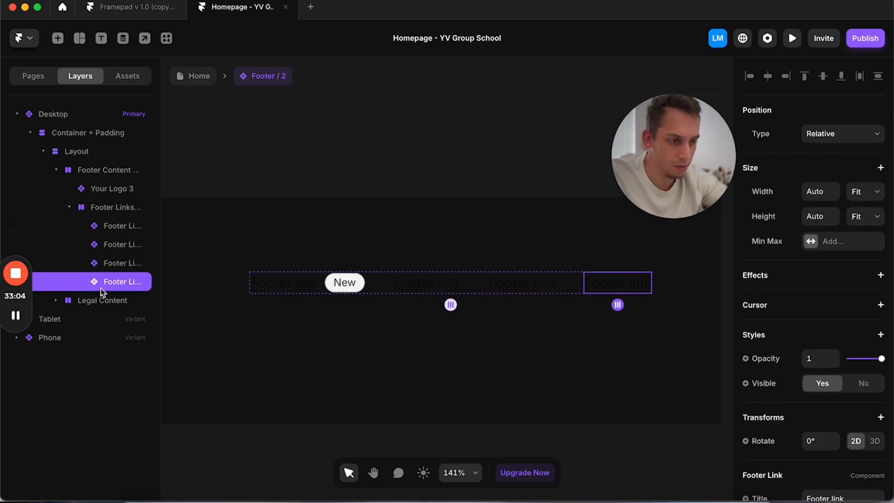
Step: Replace "Framepad" in the Desktop variant's copyright line with "YV Group School LLC"
{"action": "scroll", "coordinate": [214, 246], "scroll_direction": "left", "scroll_amount": 10}
{"action": "scroll", "coordinate": [214, 246], "scroll_direction": "down", "scroll_amount": 2}
{"action": "left_click", "coordinate": [270, 308]}
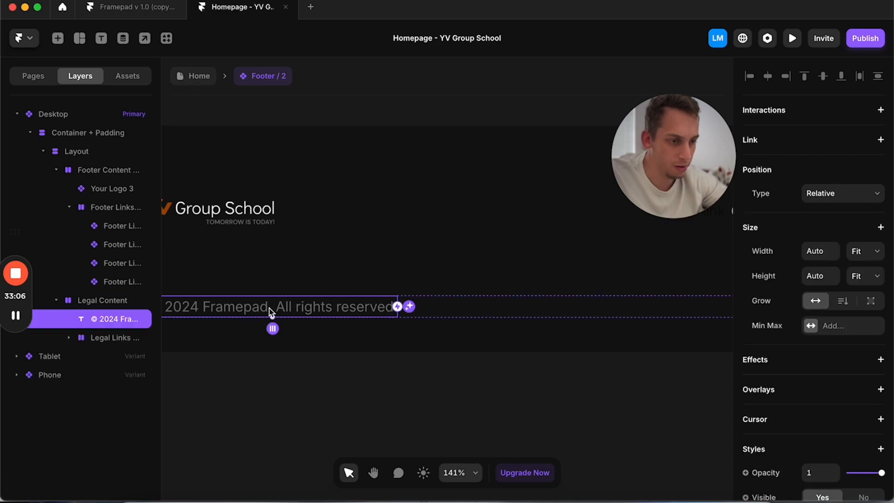
{"action": "double_click", "coordinate": [243, 308]}
{"action": "type", "text": "YV Gr"}
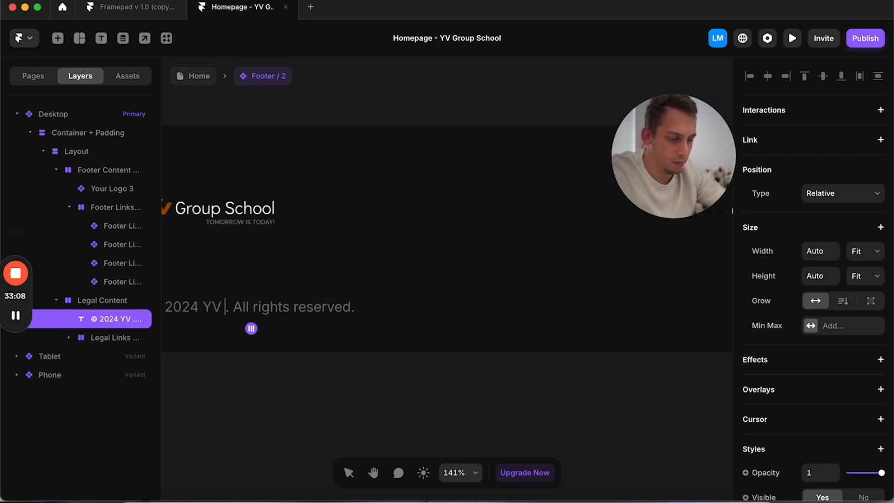
{"action": "type", "text": "oup School"}
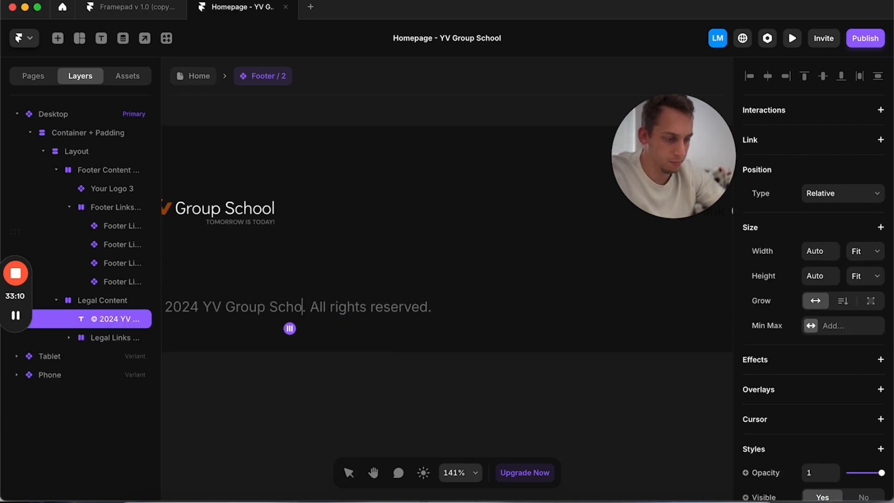
{"action": "type", "text": " LLC"}
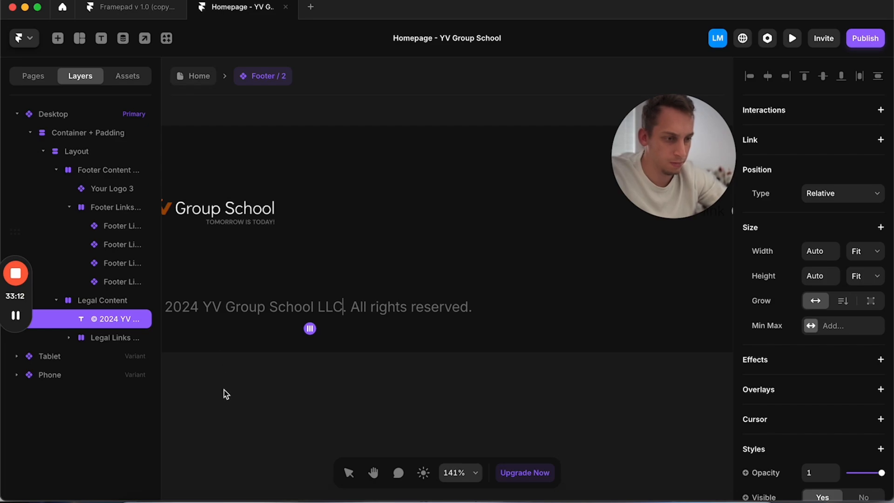
{"action": "key", "text": "Escape"}
{"action": "left_click", "coordinate": [219, 395]}
Step: Return to the Home page and review its sections down to the updated footer in each breakpoint
{"action": "scroll", "coordinate": [220, 395], "scroll_direction": "down", "scroll_amount": 6}
{"action": "left_click", "coordinate": [193, 83]}
{"action": "scroll", "coordinate": [237, 227], "scroll_direction": "down", "scroll_amount": 3}
{"action": "scroll", "coordinate": [237, 227], "scroll_direction": "up", "scroll_amount": 4}
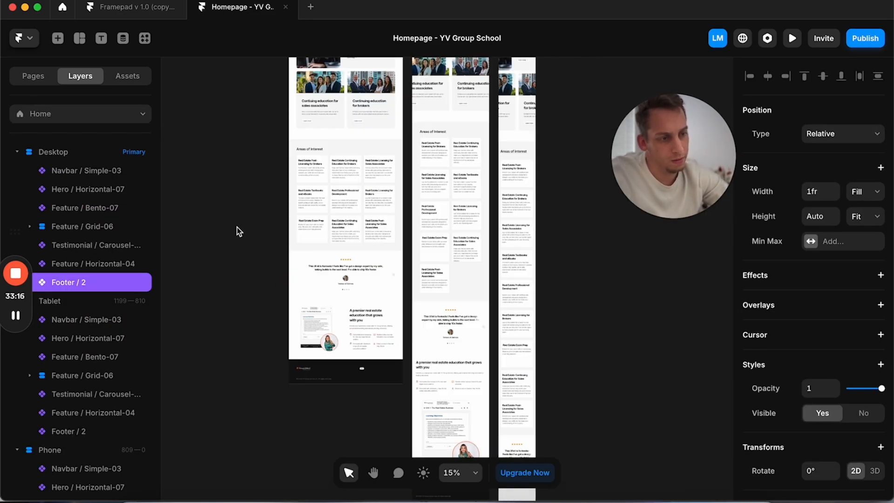
{"action": "scroll", "coordinate": [236, 228], "scroll_direction": "down", "scroll_amount": 3}
{"action": "scroll", "coordinate": [237, 227], "scroll_direction": "down", "scroll_amount": 5}
{"action": "scroll", "coordinate": [242, 228], "scroll_direction": "down", "scroll_amount": 3}
{"action": "scroll", "coordinate": [247, 229], "scroll_direction": "up", "scroll_amount": 5}
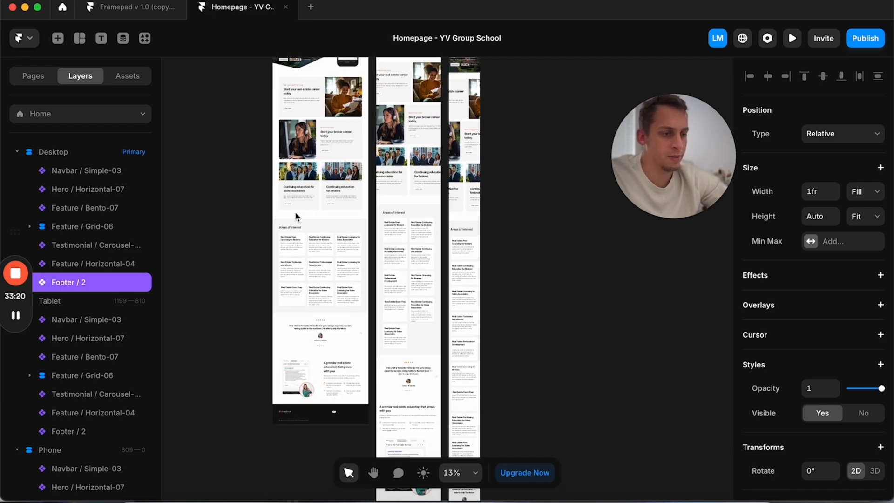
{"action": "scroll", "coordinate": [275, 242], "scroll_direction": "up", "scroll_amount": 4}
{"action": "scroll", "coordinate": [272, 246], "scroll_direction": "up", "scroll_amount": 5}
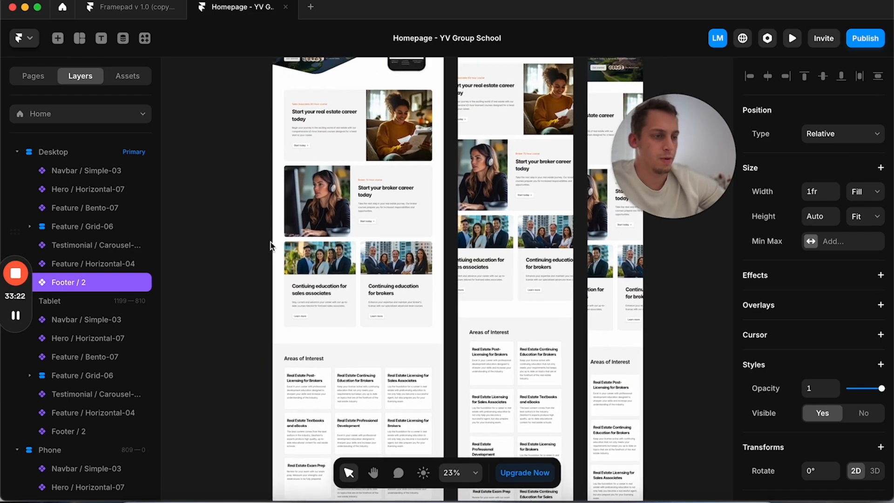
{"action": "scroll", "coordinate": [267, 254], "scroll_direction": "up", "scroll_amount": 2}
{"action": "scroll", "coordinate": [267, 253], "scroll_direction": "down", "scroll_amount": 8}
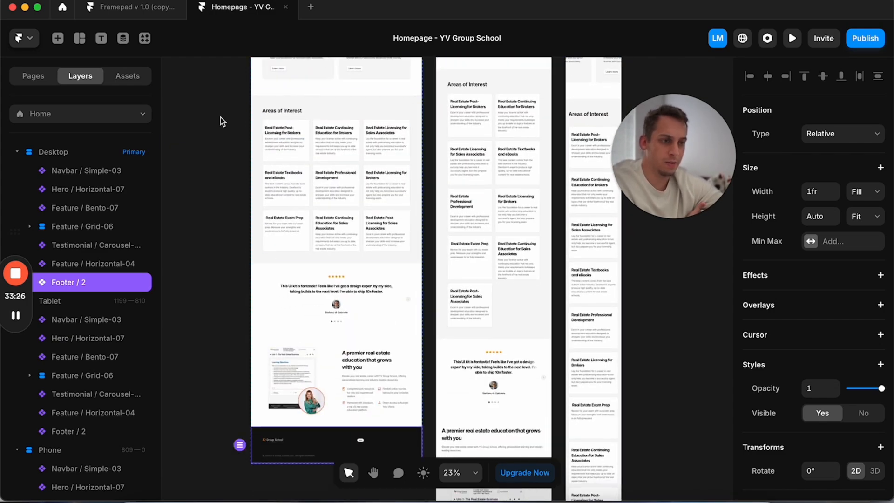
{"action": "scroll", "coordinate": [280, 140], "scroll_direction": "up", "scroll_amount": 2}
Step: Open the Categories Pages template from the Home page and check its sections
{"action": "left_click", "coordinate": [281, 141]}
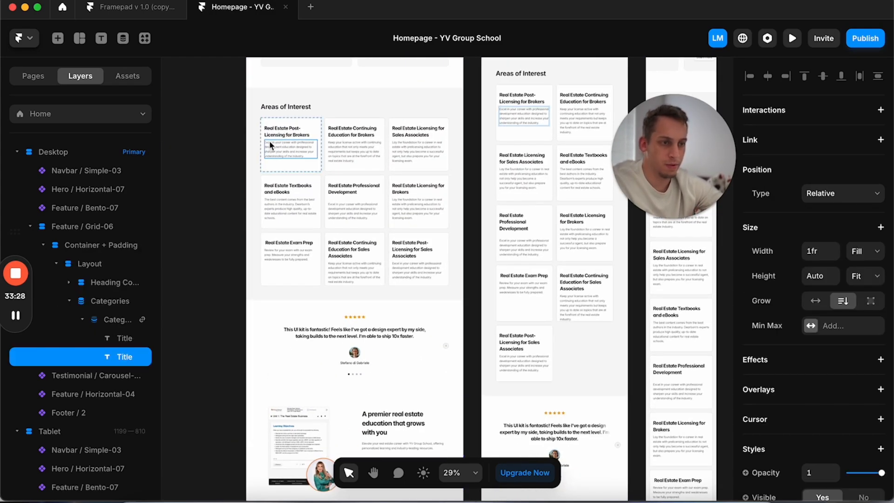
{"action": "double_click", "coordinate": [119, 116]}
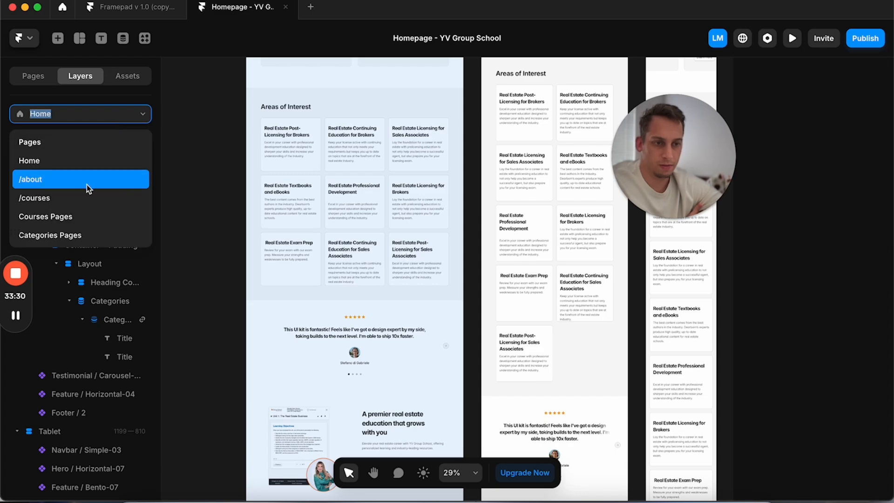
{"action": "left_click", "coordinate": [75, 233]}
{"action": "scroll", "coordinate": [235, 257], "scroll_direction": "down", "scroll_amount": 3}
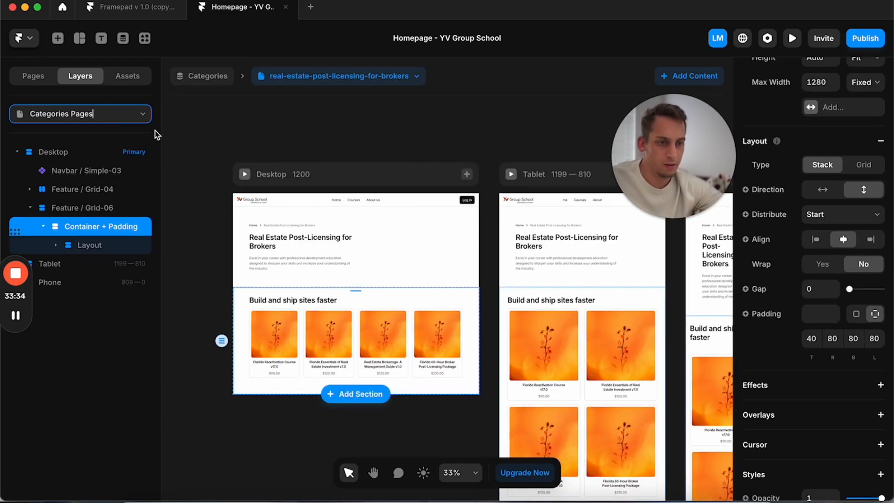
{"action": "left_click", "coordinate": [189, 81]}
Step: Go back to the Home page and copy the Footer / 2 instance from the Desktop breakpoint
{"action": "left_click", "coordinate": [84, 111]}
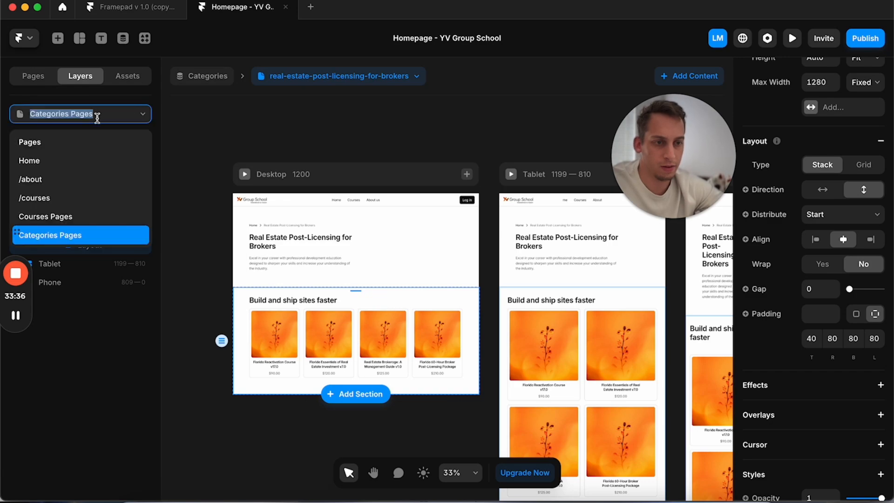
{"action": "left_click", "coordinate": [74, 161]}
{"action": "scroll", "coordinate": [340, 361], "scroll_direction": "down", "scroll_amount": 5}
{"action": "left_click", "coordinate": [334, 206]}
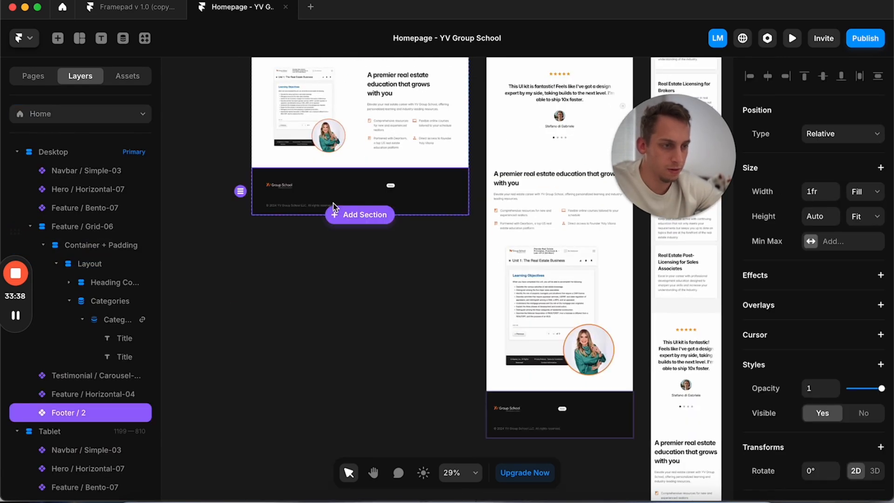
Step: Paste Footer / 2 into the Desktop layout of the /about page and delete the old Footer / 13
{"action": "left_click", "coordinate": [142, 115]}
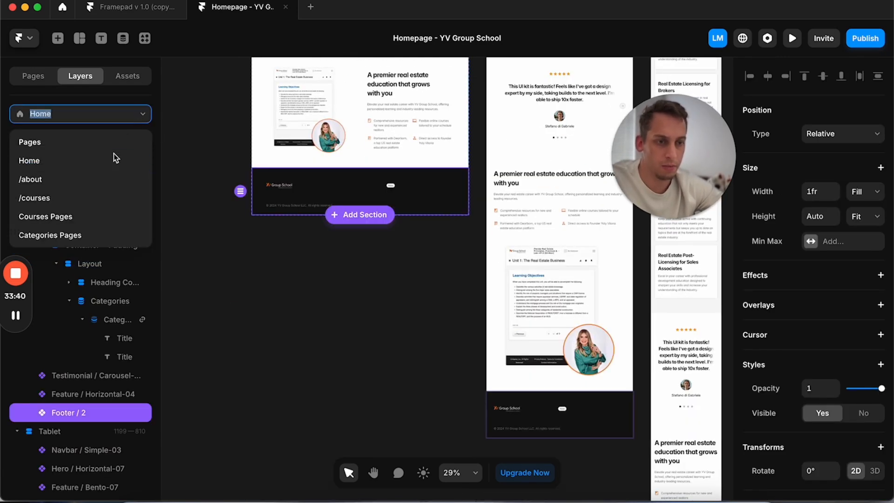
{"action": "left_click", "coordinate": [88, 179]}
{"action": "scroll", "coordinate": [297, 311], "scroll_direction": "down", "scroll_amount": 5}
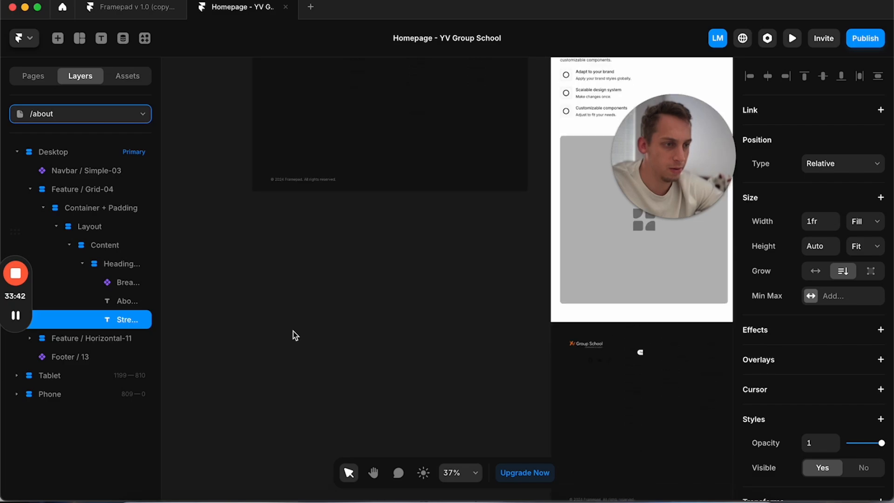
{"action": "key", "text": "super+v"}
{"action": "left_click", "coordinate": [339, 167]}
{"action": "key", "text": "BackSpace"}
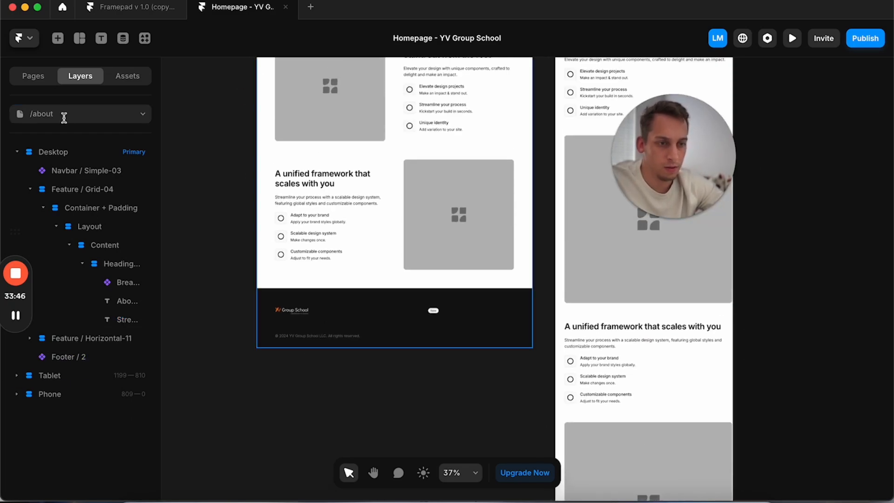
Step: Check the /courses page for a footer and open the Courses detail page
{"action": "left_click", "coordinate": [66, 118]}
{"action": "left_click", "coordinate": [73, 197]}
{"action": "scroll", "coordinate": [332, 286], "scroll_direction": "down", "scroll_amount": 10}
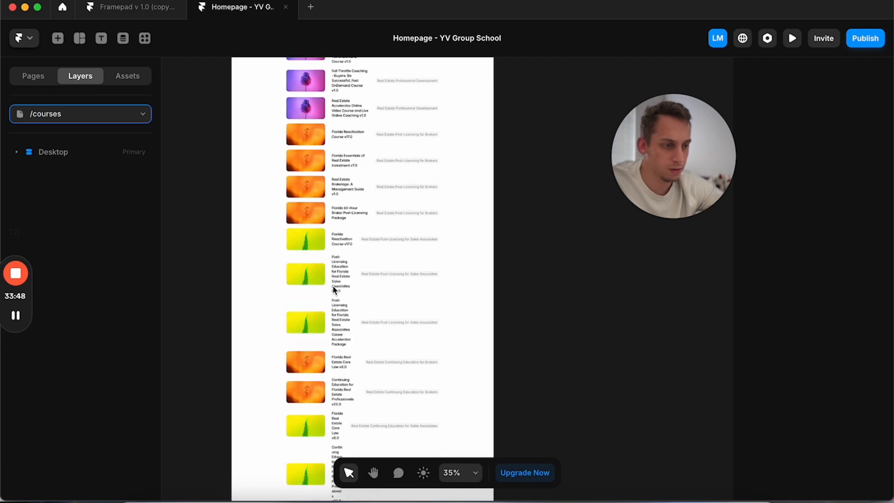
{"action": "scroll", "coordinate": [332, 286], "scroll_direction": "down", "scroll_amount": 5}
{"action": "left_click", "coordinate": [33, 76]}
{"action": "left_click", "coordinate": [63, 191]}
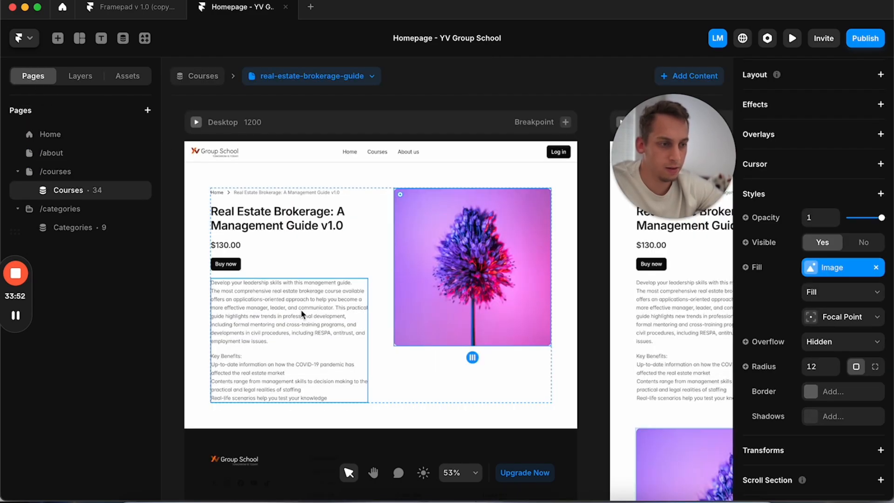
Step: Replace the old footer with Footer / 2 at the end of the Courses and Categories detail pages
{"action": "scroll", "coordinate": [282, 334], "scroll_direction": "down", "scroll_amount": 5}
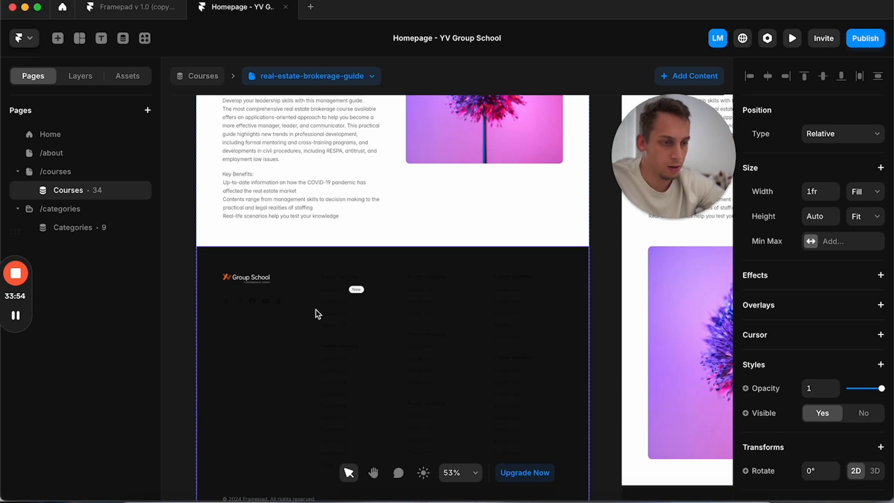
{"action": "scroll", "coordinate": [315, 309], "scroll_direction": "down", "scroll_amount": 5}
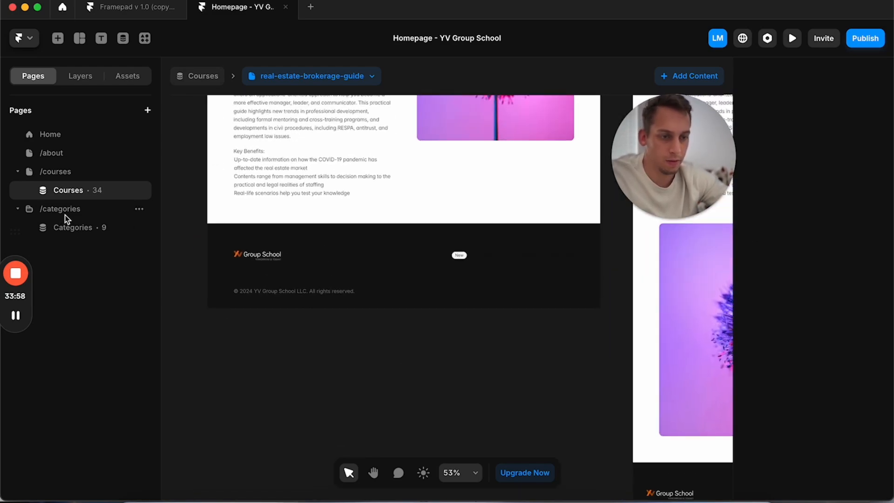
{"action": "left_click", "coordinate": [73, 227]}
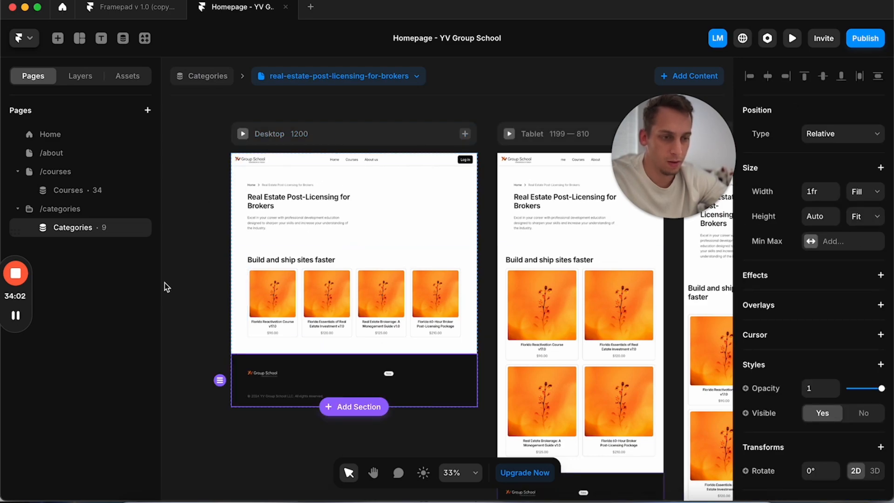
{"action": "scroll", "coordinate": [173, 269], "scroll_direction": "down", "scroll_amount": 2}
{"action": "scroll", "coordinate": [173, 269], "scroll_direction": "down", "scroll_amount": 5}
{"action": "scroll", "coordinate": [174, 269], "scroll_direction": "down", "scroll_amount": 1}
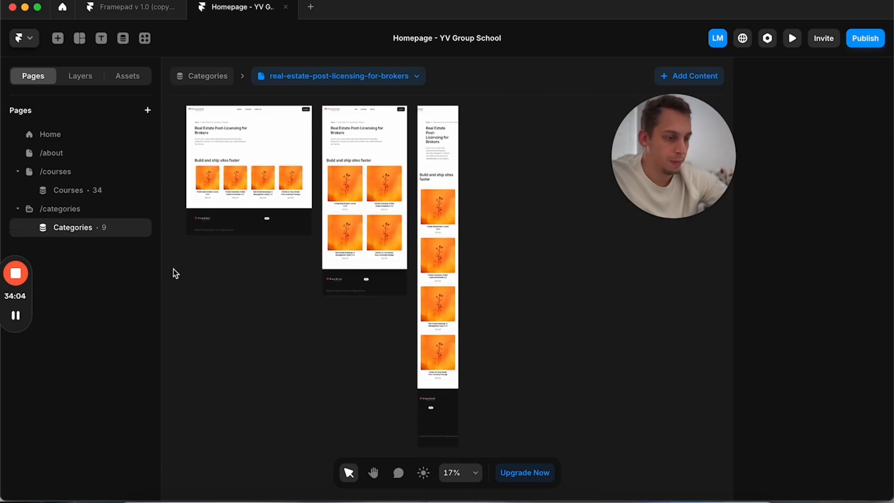
Step: Return to the Home page and look over its Desktop, Tablet and Phone breakpoints down to the footer
{"action": "left_click", "coordinate": [68, 135]}
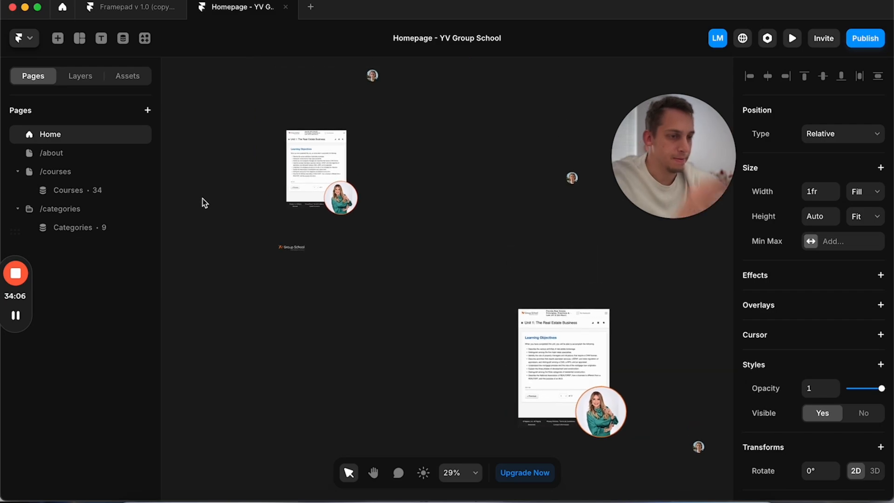
{"action": "scroll", "coordinate": [203, 198], "scroll_direction": "down", "scroll_amount": 2}
{"action": "scroll", "coordinate": [202, 199], "scroll_direction": "up", "scroll_amount": 6}
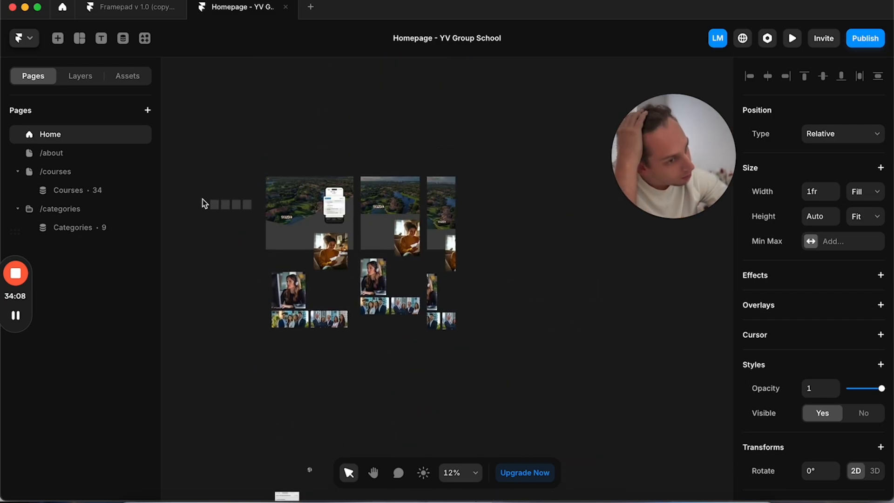
{"action": "scroll", "coordinate": [199, 205], "scroll_direction": "down", "scroll_amount": 2}
{"action": "scroll", "coordinate": [200, 208], "scroll_direction": "down", "scroll_amount": 2}
{"action": "scroll", "coordinate": [200, 208], "scroll_direction": "down", "scroll_amount": 4}
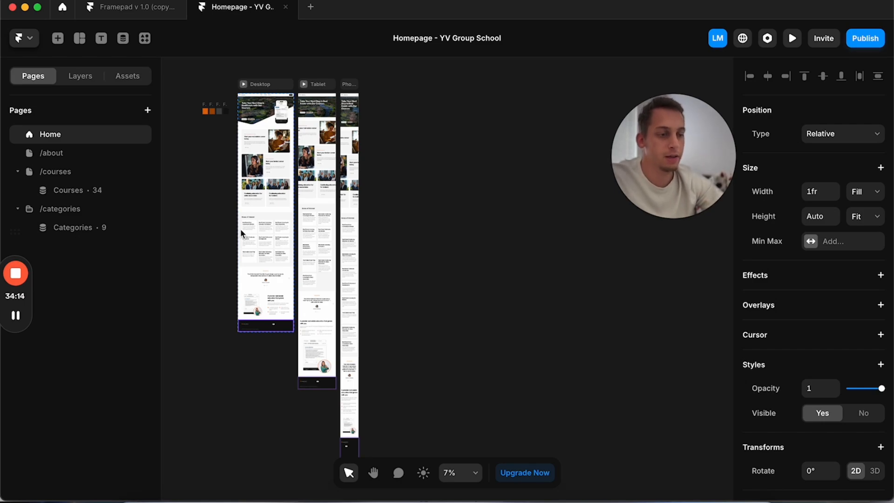
{"action": "scroll", "coordinate": [226, 221], "scroll_direction": "up", "scroll_amount": 5}
{"action": "scroll", "coordinate": [242, 247], "scroll_direction": "down", "scroll_amount": 3}
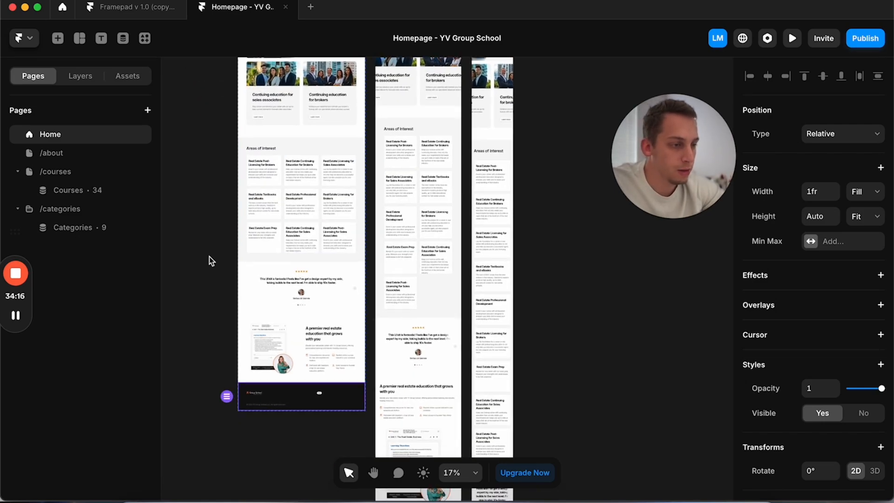
{"action": "left_click", "coordinate": [16, 273]}
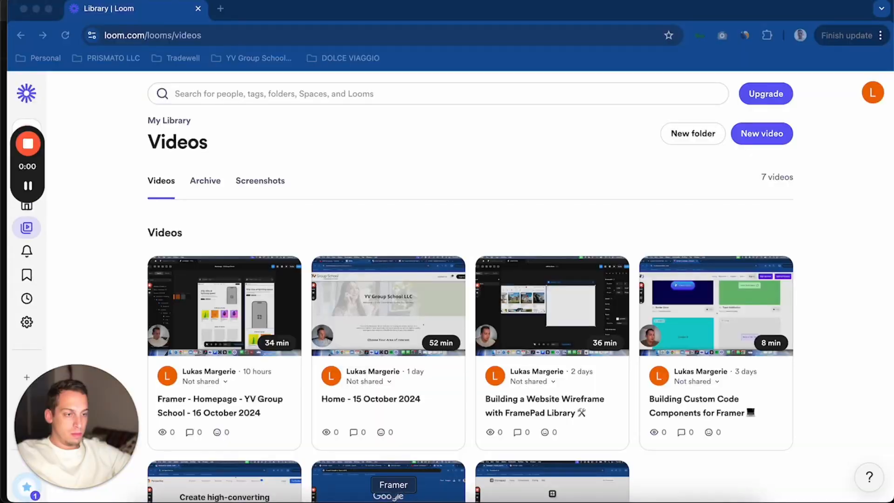
{"action": "left_click", "coordinate": [394, 501]}
{"action": "left_click", "coordinate": [254, 294]}
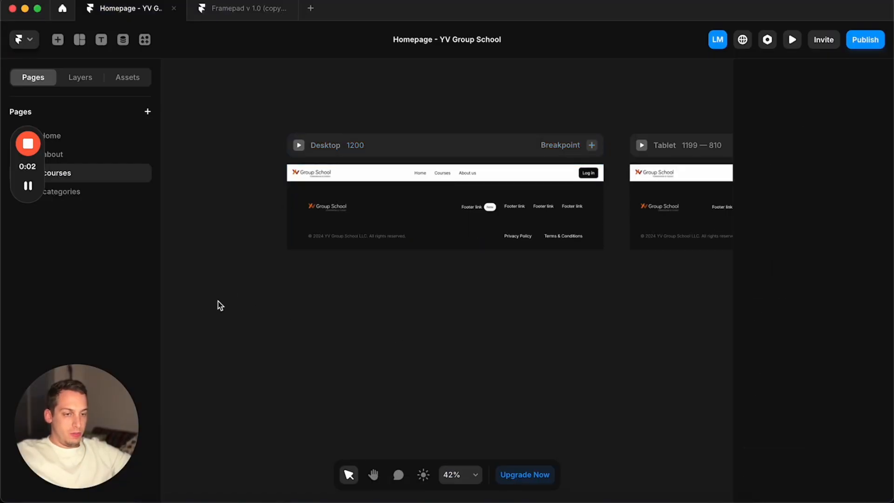
{"action": "key", "text": "XF86AudioLowerVolume"}
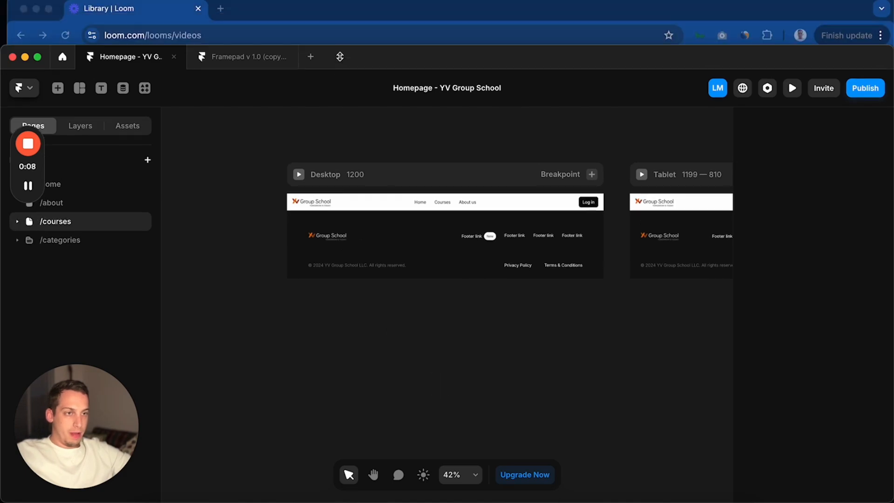
{"action": "left_click", "coordinate": [363, 163]}
{"action": "left_click", "coordinate": [375, 120]}
{"action": "left_click", "coordinate": [375, 136]}
{"action": "left_click", "coordinate": [301, 126]}
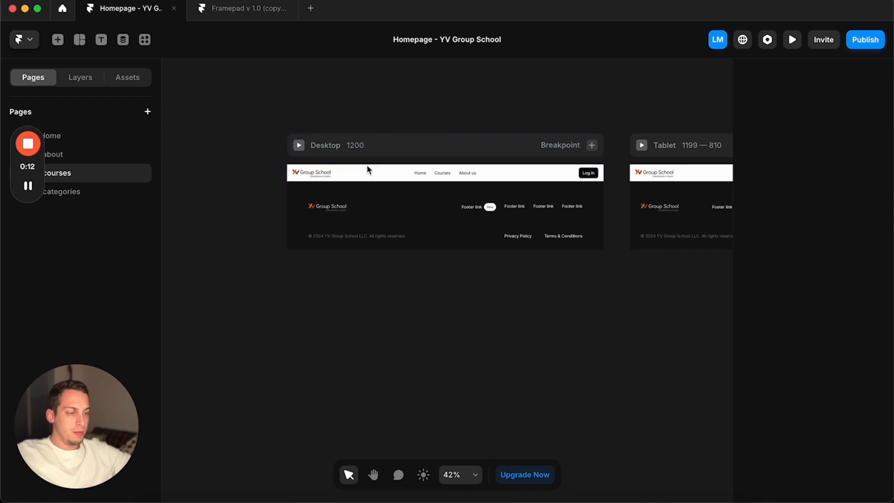
{"action": "left_click", "coordinate": [371, 176]}
{"action": "left_click", "coordinate": [380, 151]}
{"action": "left_click", "coordinate": [364, 119]}
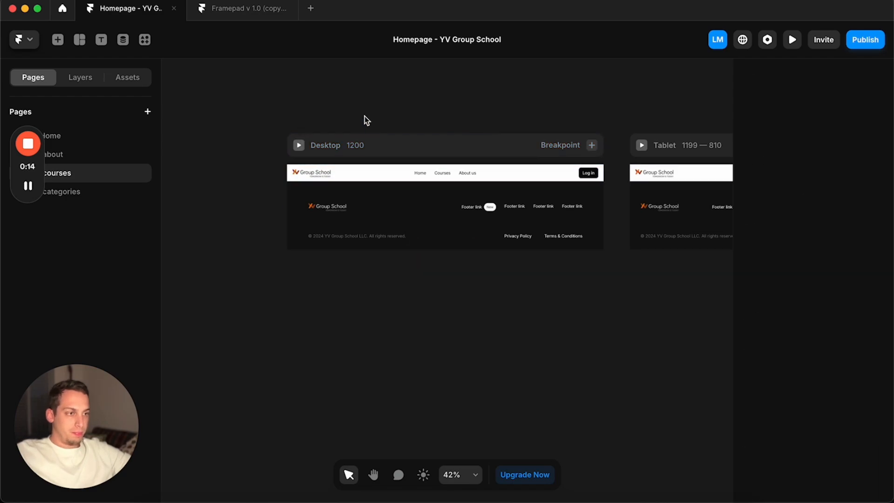
{"action": "left_click", "coordinate": [373, 182]}
{"action": "left_click", "coordinate": [380, 156]}
Step: Select the navbar in the Desktop layout of the /courses page and check the page's layer structure
{"action": "left_click", "coordinate": [370, 177]}
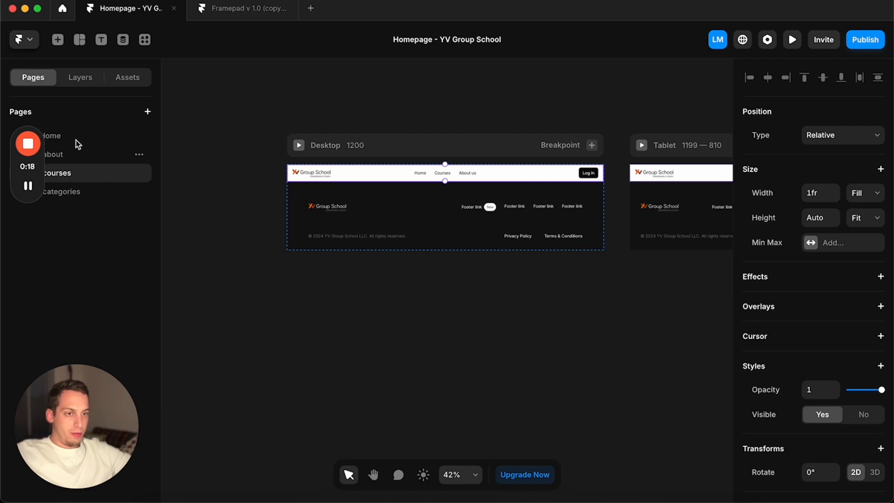
{"action": "left_click_drag", "start_coordinate": [40, 161], "coordinate": [41, 278]}
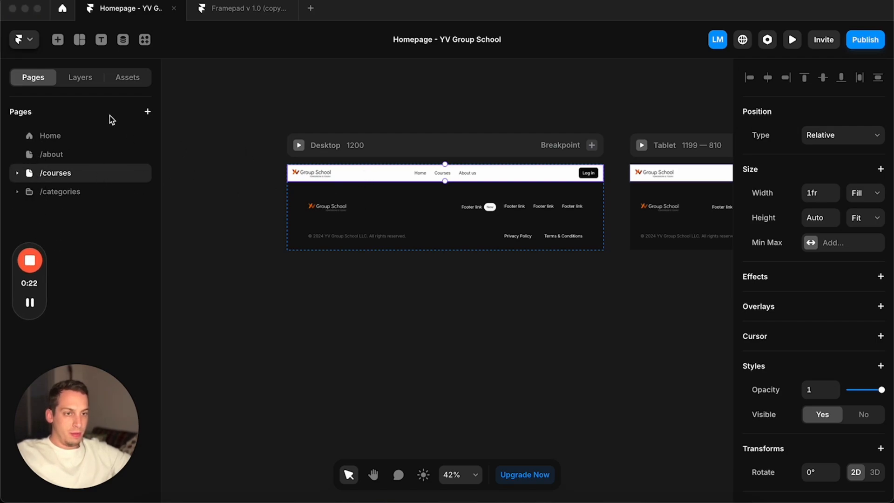
{"action": "left_click", "coordinate": [85, 80]}
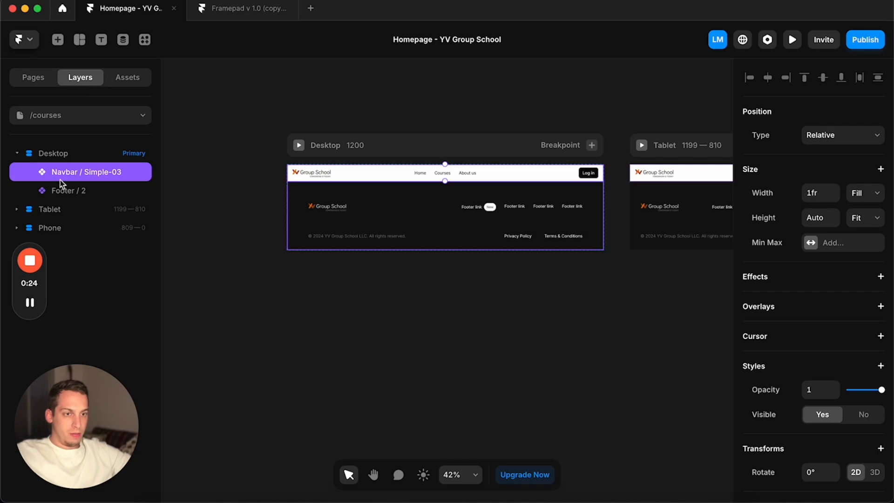
{"action": "left_click", "coordinate": [43, 77]}
Step: Copy the Feature / Grid-06 section from the Desktop layout of the Home page
{"action": "left_click", "coordinate": [51, 135]}
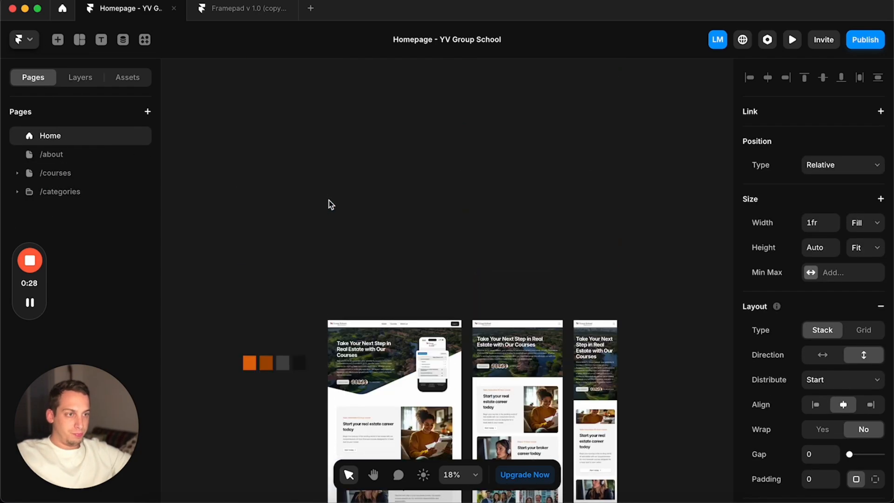
{"action": "scroll", "coordinate": [359, 375], "scroll_direction": "down", "scroll_amount": 5}
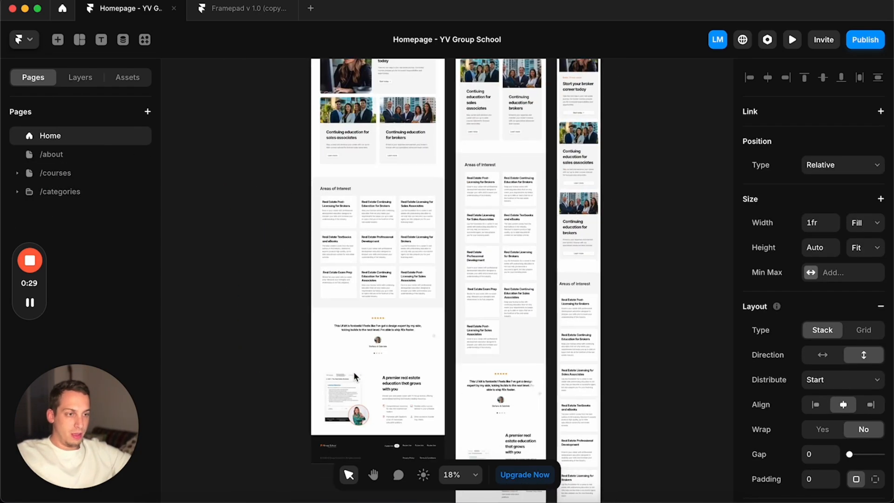
{"action": "left_click", "coordinate": [318, 252]}
{"action": "left_click", "coordinate": [72, 81]}
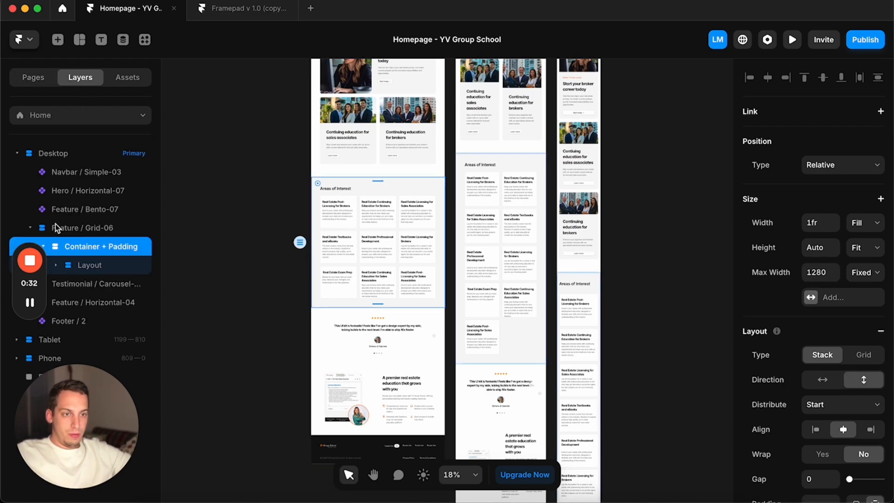
{"action": "left_click", "coordinate": [117, 227]}
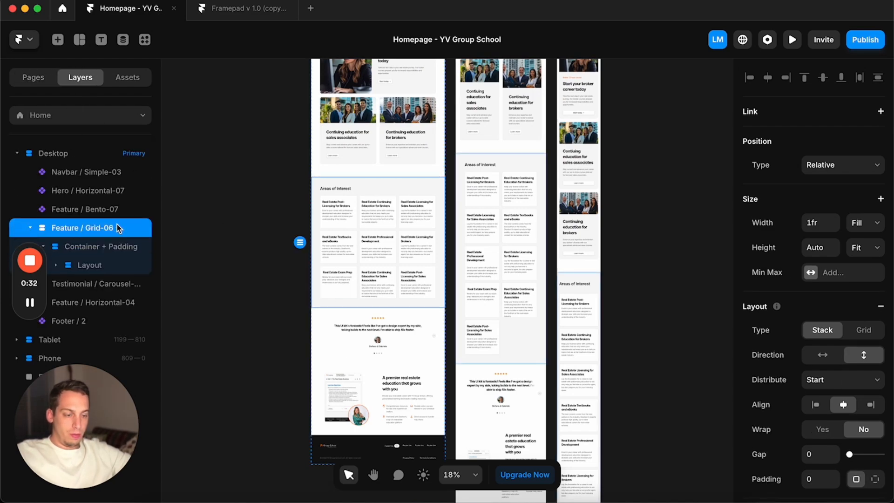
Step: Paste the Feature / Grid-06 section below the navbar in the Desktop layout of the /courses page
{"action": "left_click", "coordinate": [42, 80]}
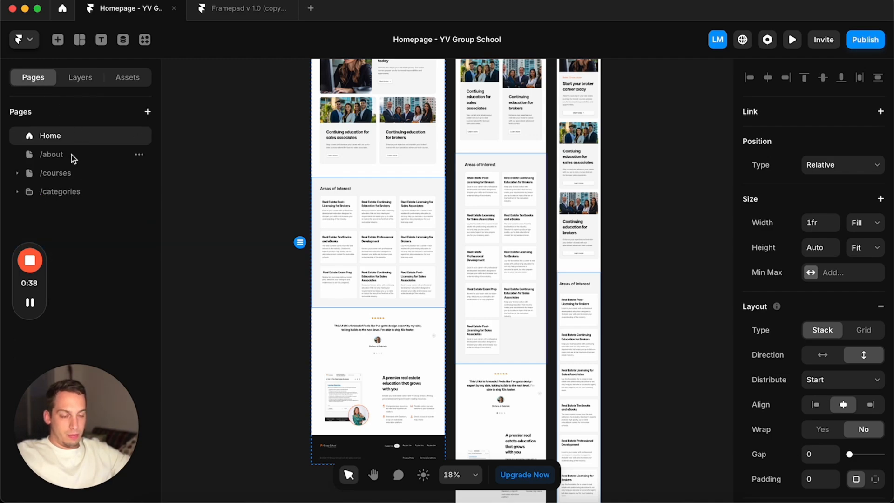
{"action": "left_click", "coordinate": [65, 179]}
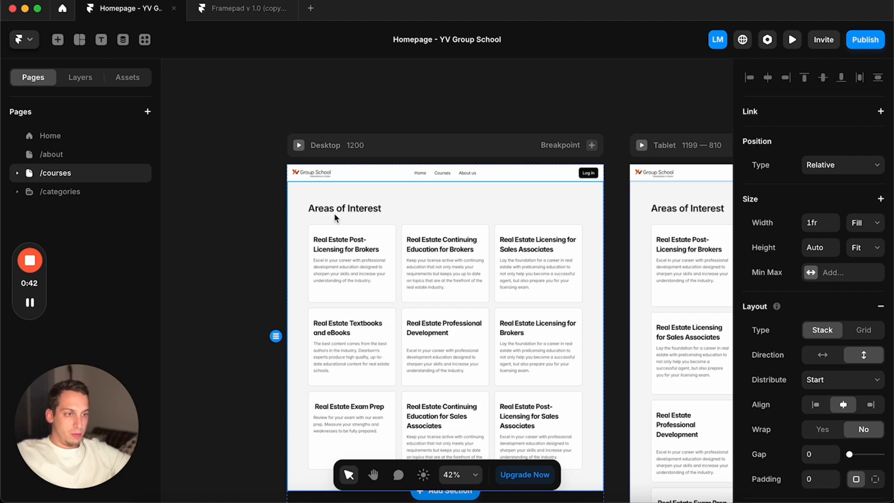
{"action": "left_click", "coordinate": [259, 214]}
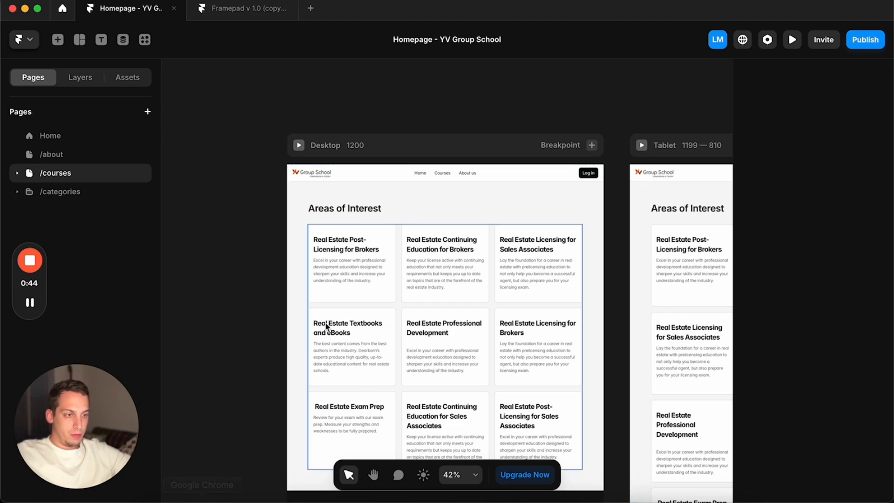
Step: Insert an image placeholder above the title in the first Sales Associates course card of the Desktop layout
{"action": "left_click", "coordinate": [30, 302]}
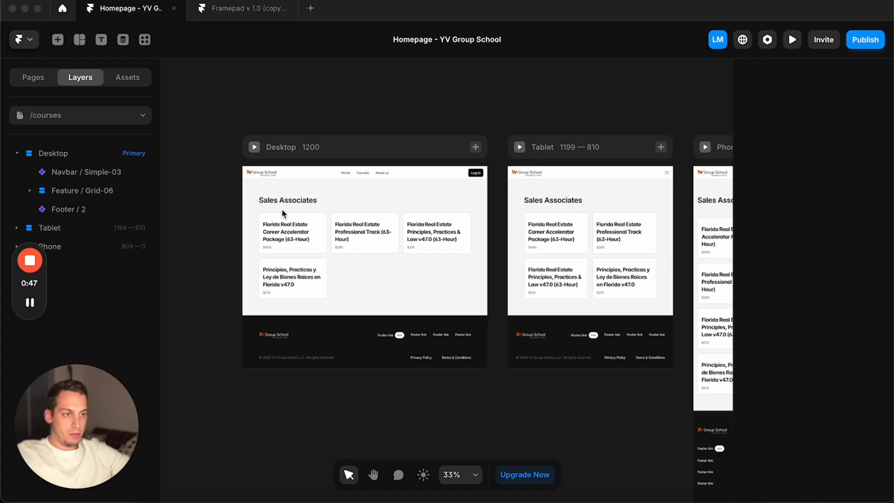
{"action": "left_click", "coordinate": [268, 221]}
{"action": "scroll", "coordinate": [270, 223], "scroll_direction": "up", "scroll_amount": 5}
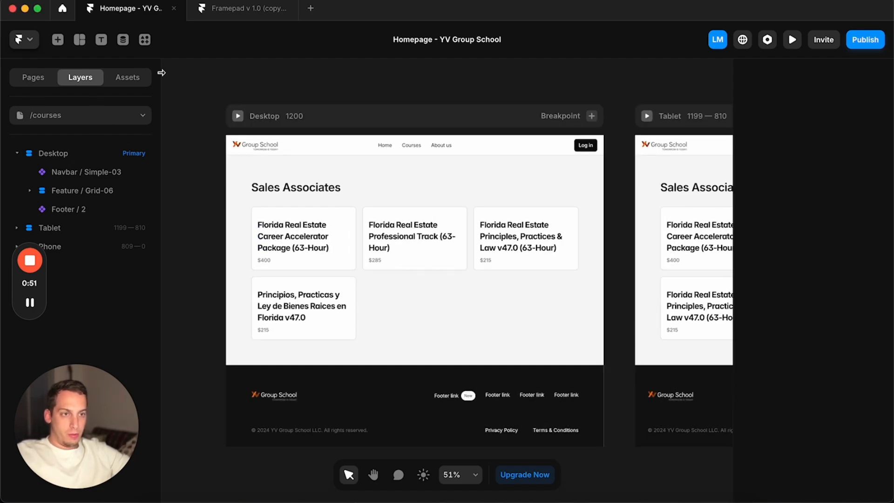
{"action": "scroll", "coordinate": [267, 166], "scroll_direction": "down", "scroll_amount": 5}
{"action": "scroll", "coordinate": [268, 168], "scroll_direction": "up", "scroll_amount": 3}
{"action": "scroll", "coordinate": [268, 168], "scroll_direction": "left", "scroll_amount": 5}
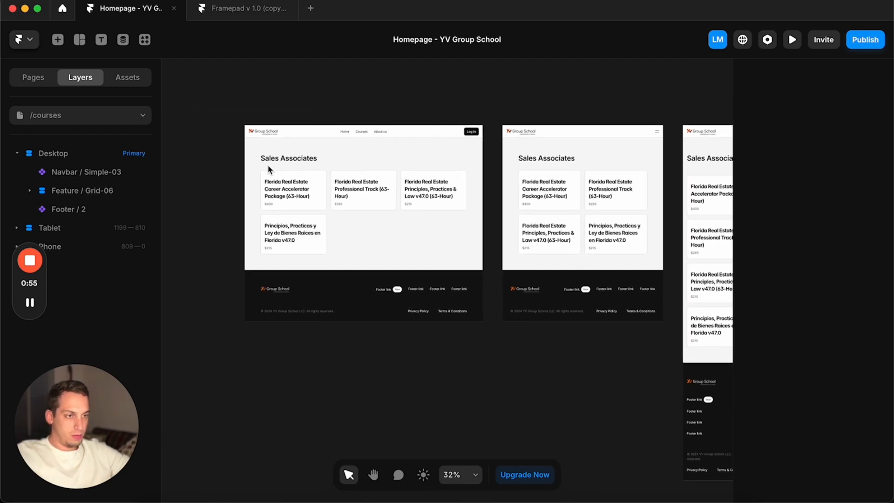
{"action": "left_click", "coordinate": [64, 42]}
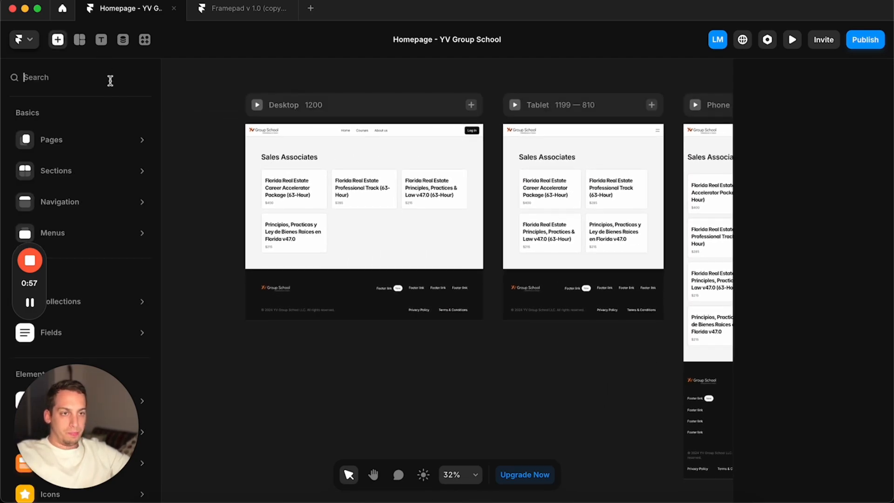
{"action": "scroll", "coordinate": [100, 219], "scroll_direction": "down", "scroll_amount": 3}
{"action": "mouse_move", "coordinate": [99, 223]}
{"action": "mouse_move", "coordinate": [97, 329]}
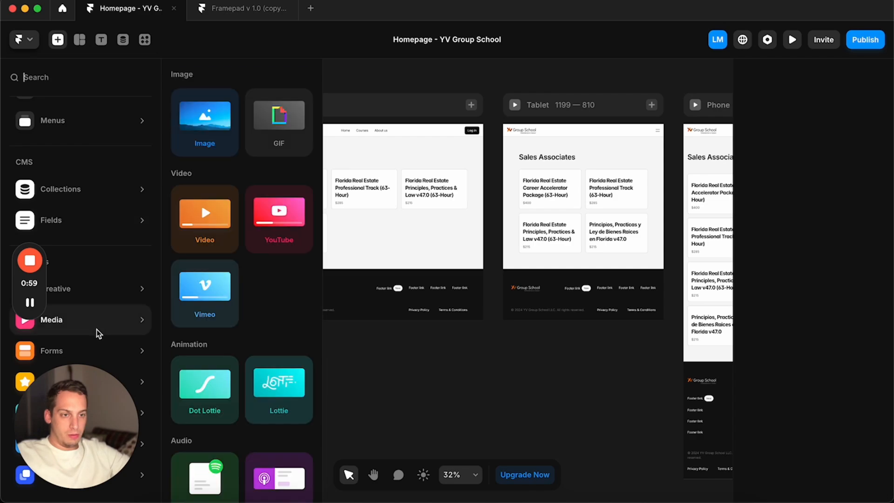
{"action": "left_click_drag", "start_coordinate": [236, 165], "coordinate": [285, 182]}
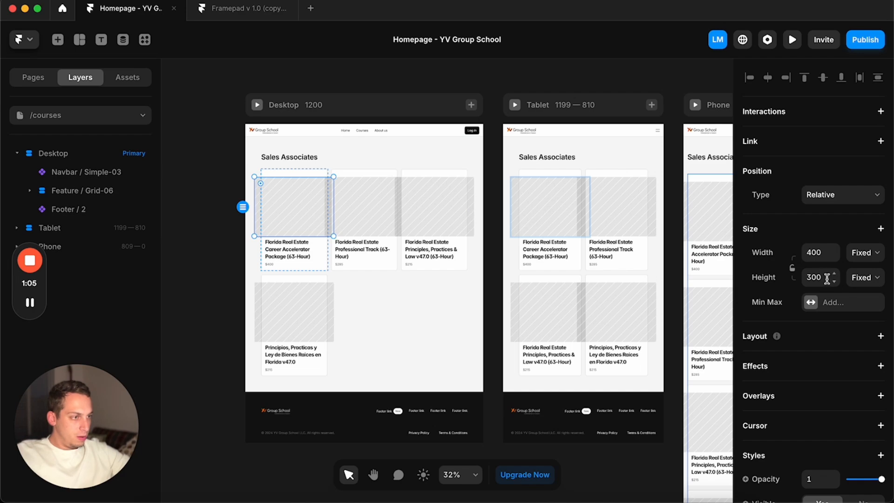
Step: Set the course card image's width to Fill and its fixed height to 220
{"action": "left_click", "coordinate": [866, 255]}
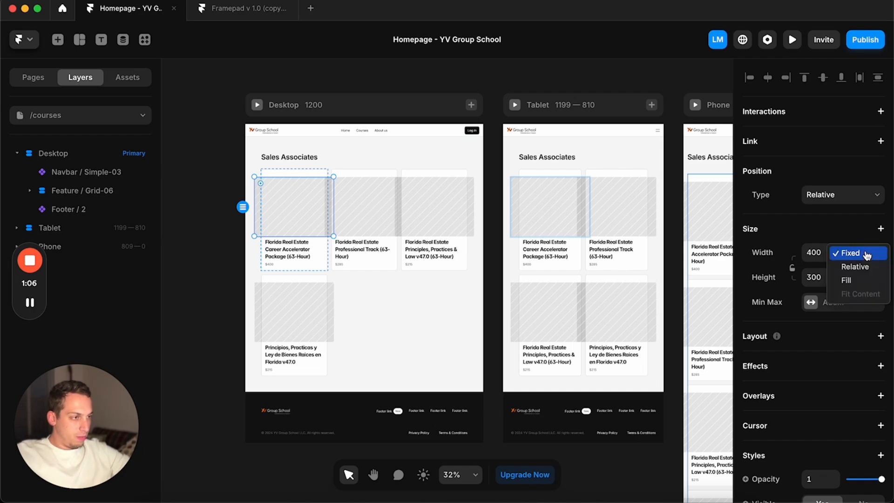
{"action": "left_click", "coordinate": [858, 280]}
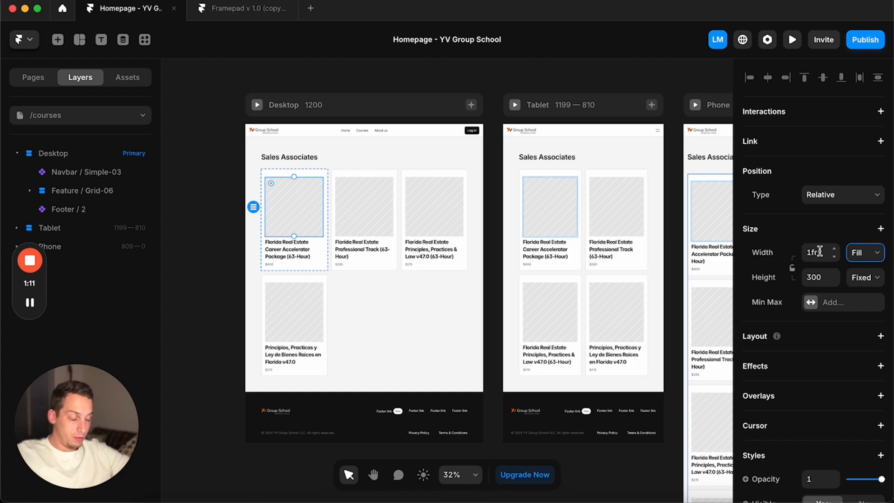
{"action": "left_click", "coordinate": [824, 275]}
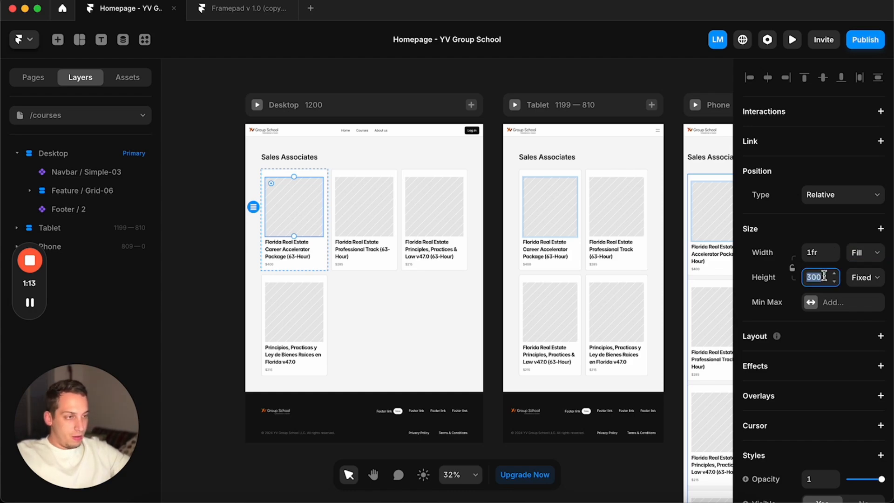
{"action": "key", "text": "shift+Down"}
{"action": "key", "text": "shift+Down"}
{"action": "key", "text": "shift+Down"}
{"action": "key", "text": "shift+Down"}
{"action": "key", "text": "shift+Down"}
{"action": "key", "text": "shift+Down"}
{"action": "key", "text": "shift+Down"}
{"action": "key", "text": "shift+Down"}
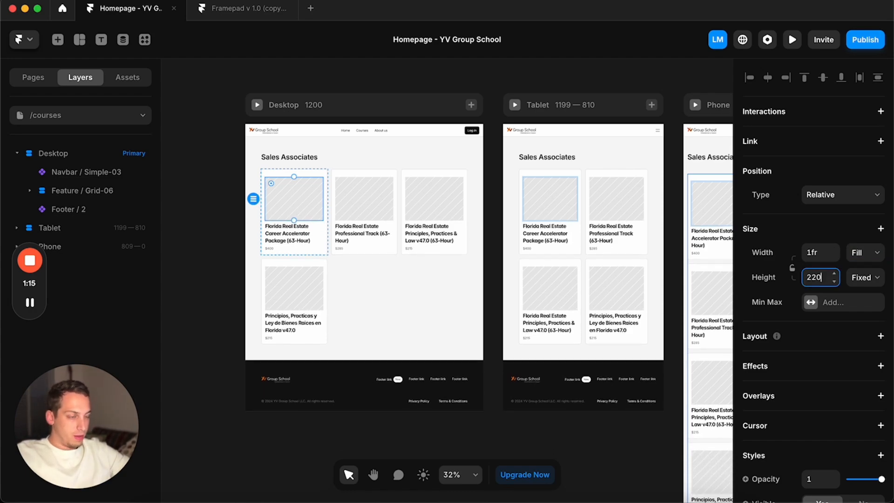
Step: Set the top padding of the Course card stack to 30
{"action": "left_click", "coordinate": [328, 238]}
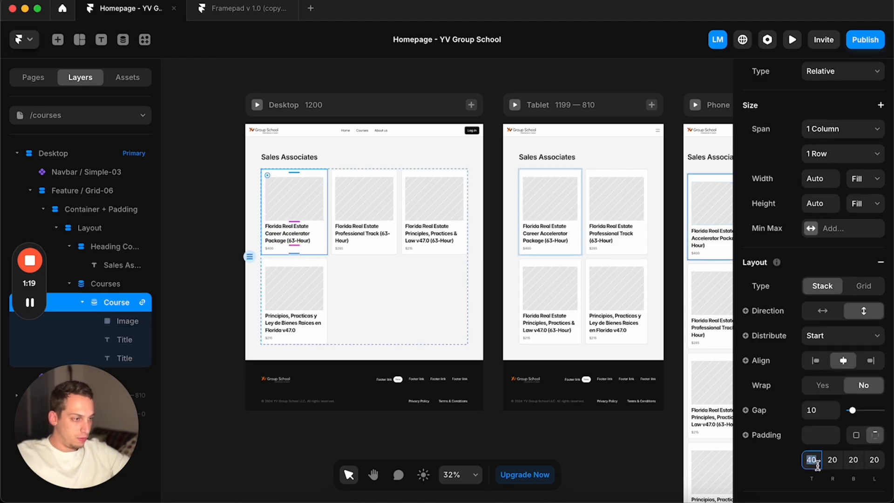
{"action": "type", "text": "30"}
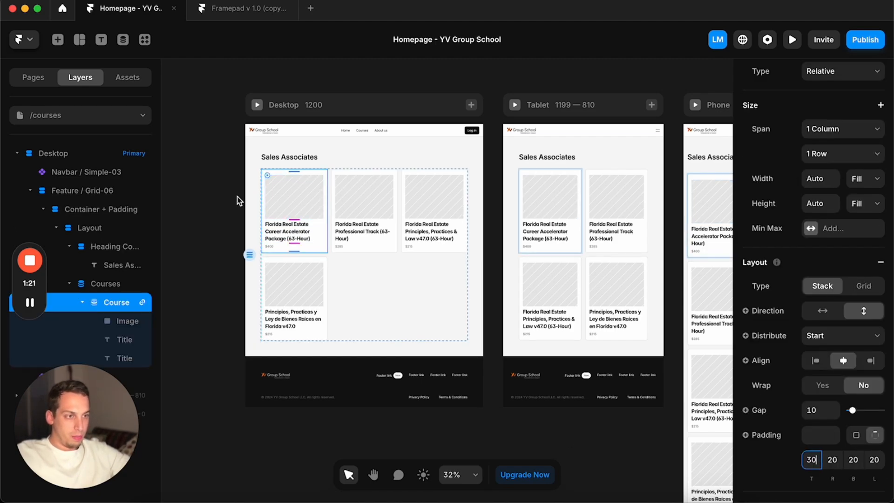
Step: Reduce the Course card stack's top padding to match the padding on its other sides
{"action": "left_click", "coordinate": [292, 192]}
{"action": "scroll", "coordinate": [292, 190], "scroll_direction": "up", "scroll_amount": 5}
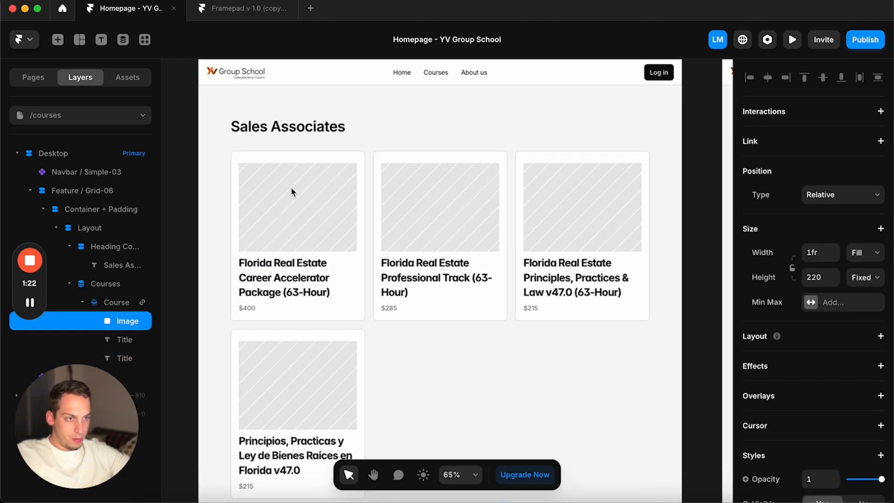
{"action": "left_click", "coordinate": [319, 153]}
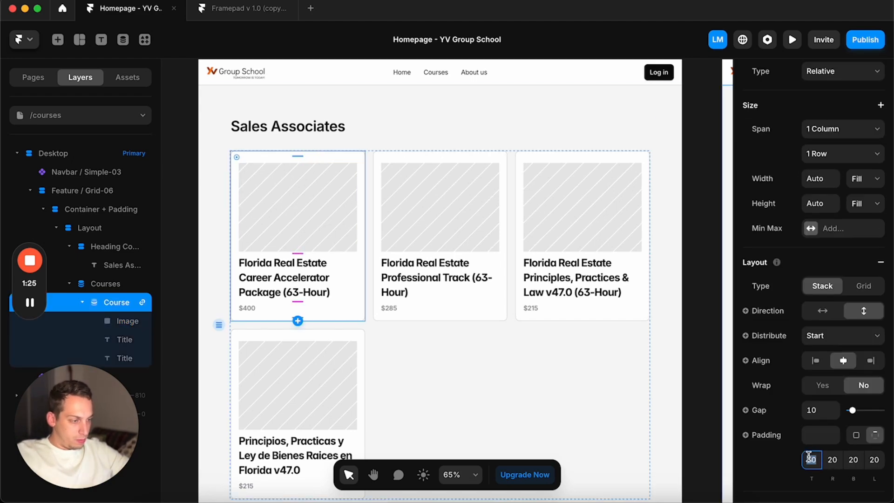
Step: Set the corner radius of the image in the Sales Associates course card to 10
{"action": "left_click", "coordinate": [303, 221]}
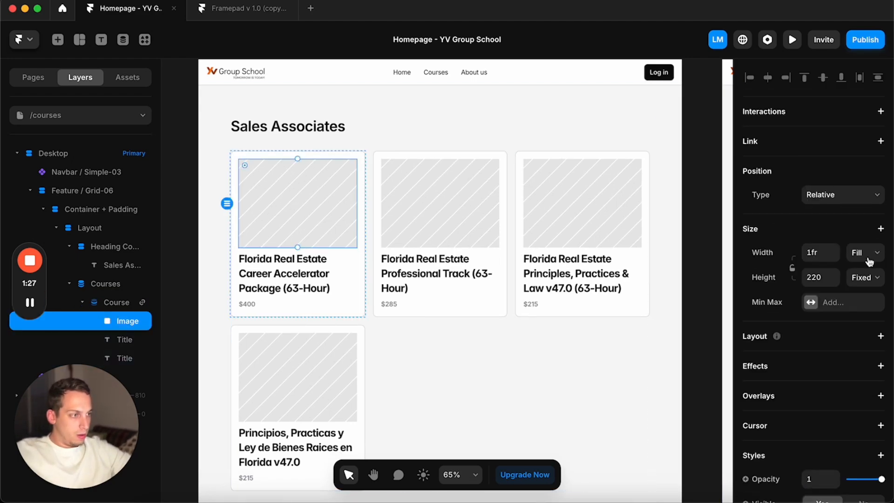
{"action": "scroll", "coordinate": [817, 281], "scroll_direction": "down", "scroll_amount": 5}
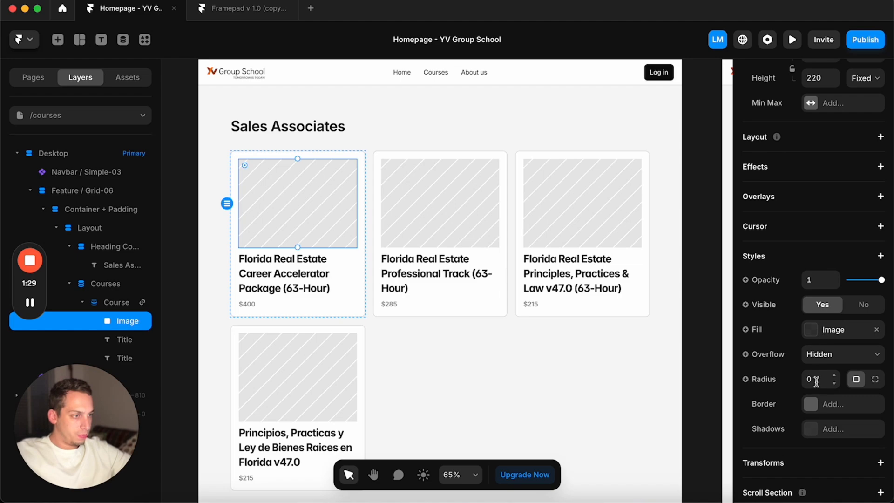
{"action": "type", "text": "10"}
{"action": "left_click_drag", "start_coordinate": [812, 379], "coordinate": [770, 376]}
{"action": "type", "text": "1"}
{"action": "scroll", "coordinate": [374, 289], "scroll_direction": "left", "scroll_amount": 5}
{"action": "left_click", "coordinate": [334, 274]}
{"action": "scroll", "coordinate": [334, 275], "scroll_direction": "down", "scroll_amount": 3}
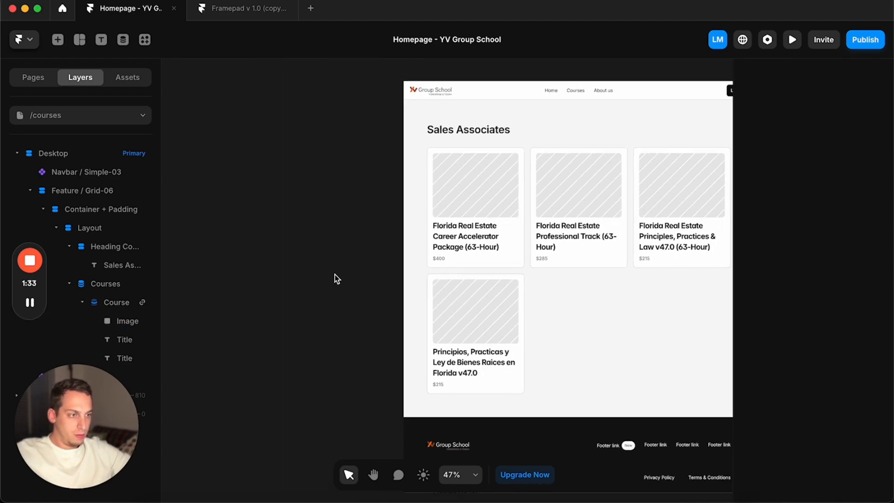
Step: Bind the course card image's fill to the Image field of the Courses collection
{"action": "scroll", "coordinate": [335, 275], "scroll_direction": "right", "scroll_amount": 5}
{"action": "left_click", "coordinate": [361, 205]}
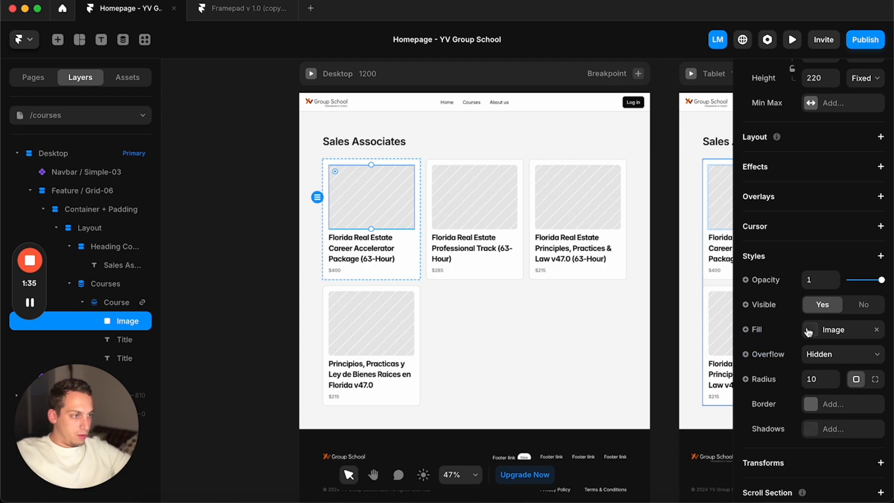
{"action": "left_click", "coordinate": [756, 330]}
{"action": "mouse_move", "coordinate": [768, 377]}
{"action": "mouse_move", "coordinate": [694, 288]}
{"action": "left_click", "coordinate": [686, 250]}
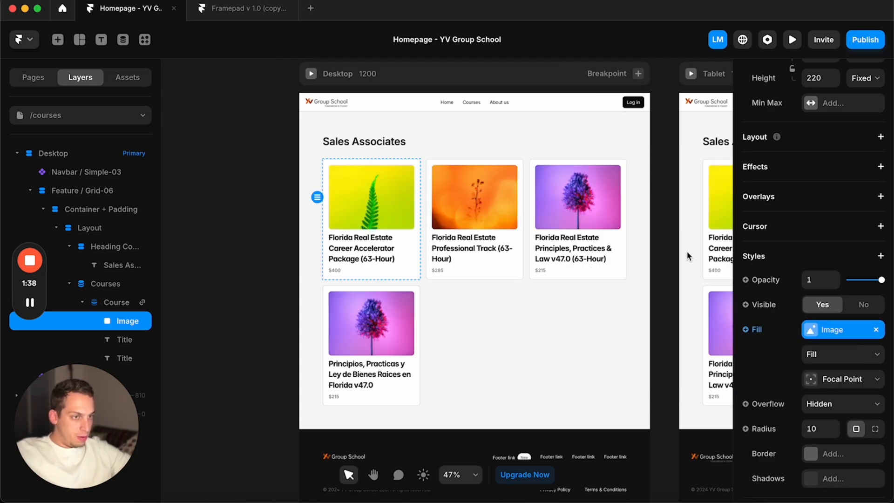
{"action": "left_click", "coordinate": [257, 224]}
{"action": "scroll", "coordinate": [257, 223], "scroll_direction": "down", "scroll_amount": 3}
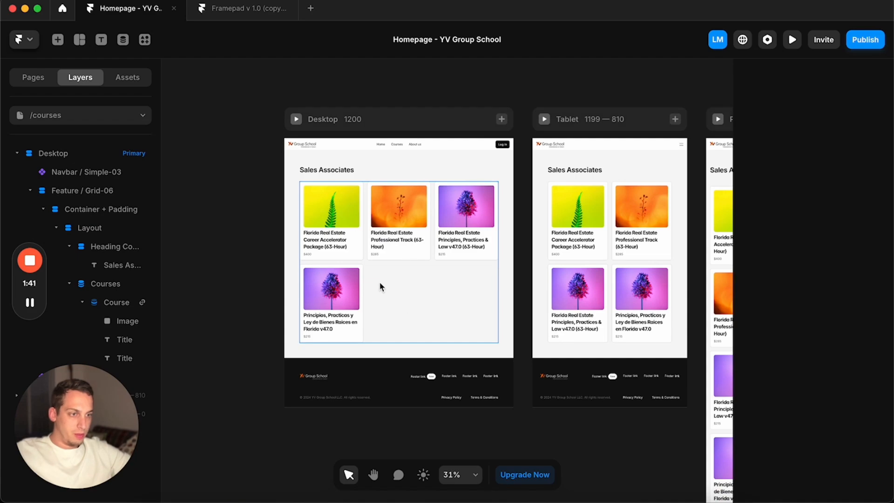
{"action": "left_click", "coordinate": [393, 279]}
{"action": "left_click", "coordinate": [267, 237]}
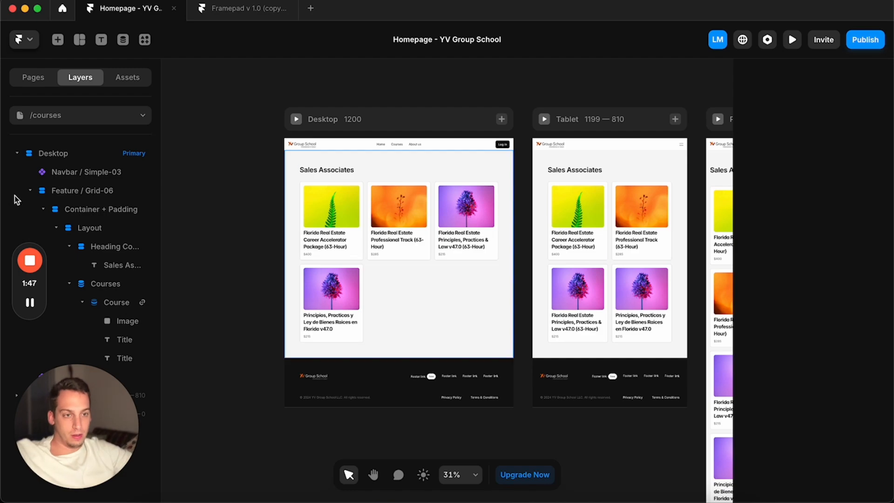
Step: Copy the Feature / Grid-04 header section with the About us heading from the /about page
{"action": "left_click", "coordinate": [30, 190]}
{"action": "left_click", "coordinate": [88, 117]}
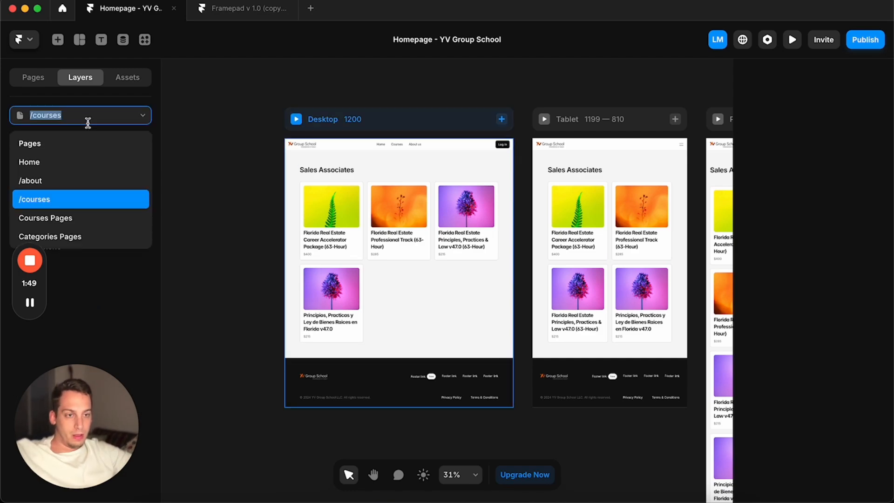
{"action": "left_click", "coordinate": [51, 183]}
{"action": "scroll", "coordinate": [302, 208], "scroll_direction": "up", "scroll_amount": 10}
{"action": "scroll", "coordinate": [304, 210], "scroll_direction": "down", "scroll_amount": 3}
{"action": "left_click", "coordinate": [251, 411]}
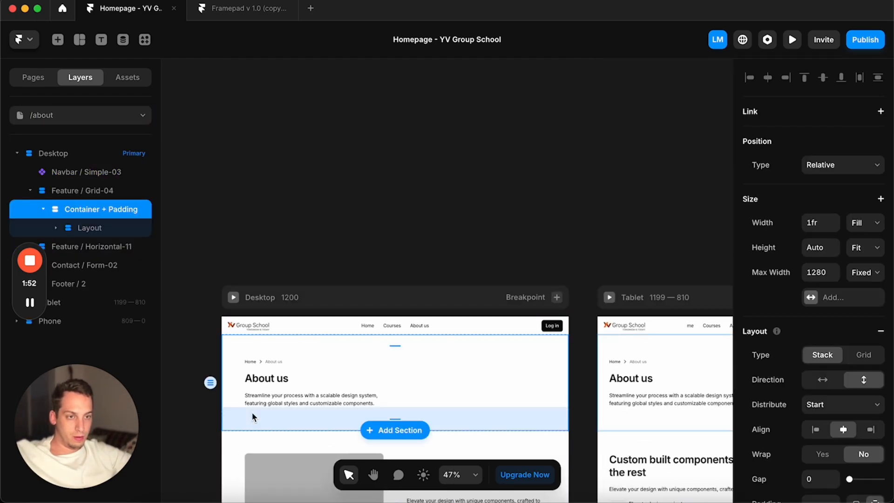
Step: Paste the Feature / Grid-04 section below the navbar in the Desktop layout of the /courses page
{"action": "left_click", "coordinate": [70, 115]}
{"action": "left_click", "coordinate": [60, 199]}
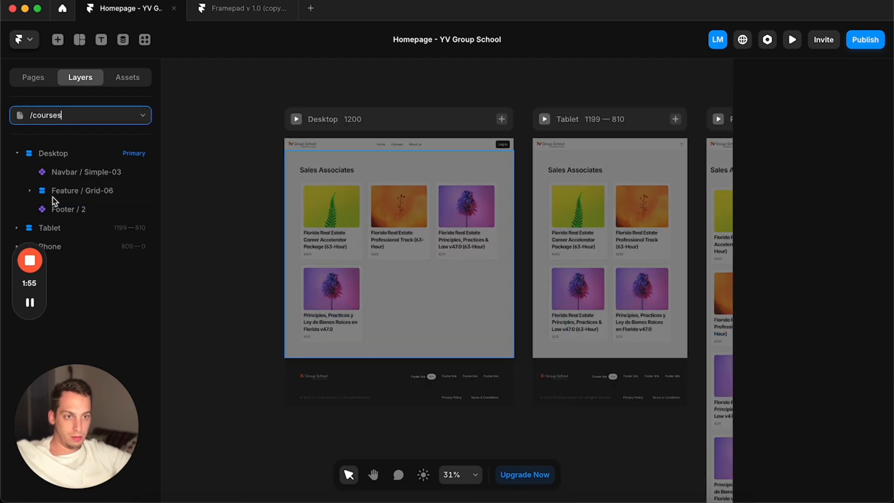
{"action": "left_click", "coordinate": [74, 157]}
{"action": "left_click", "coordinate": [73, 172]}
{"action": "key", "text": "super+v"}
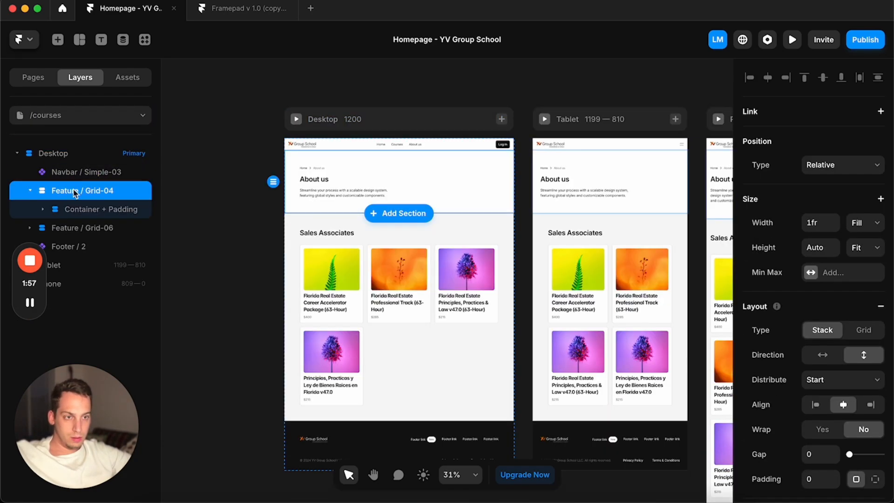
Step: Set the current page title of the breadcrumb in the pasted header section to Courses
{"action": "left_click", "coordinate": [29, 191]}
{"action": "scroll", "coordinate": [312, 180], "scroll_direction": "up", "scroll_amount": 3}
{"action": "left_click", "coordinate": [316, 153]}
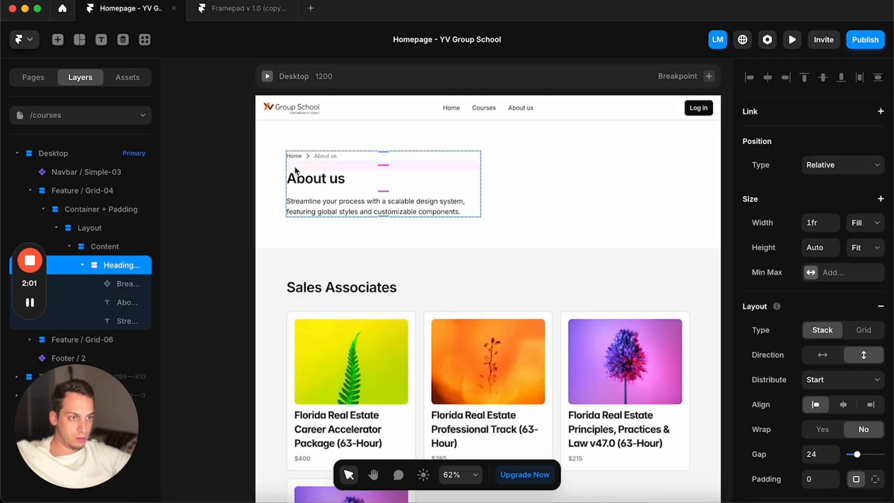
{"action": "scroll", "coordinate": [781, 390], "scroll_direction": "down", "scroll_amount": 8}
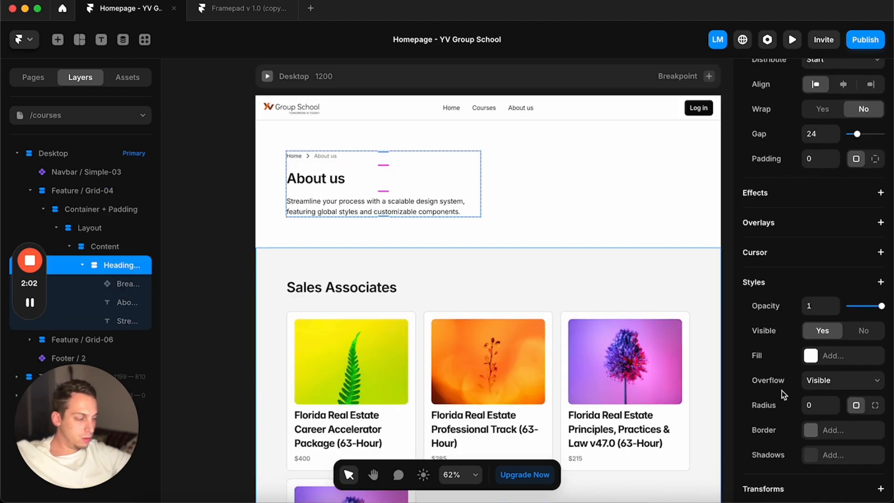
{"action": "left_click", "coordinate": [335, 155]}
{"action": "scroll", "coordinate": [833, 418], "scroll_direction": "down", "scroll_amount": 2}
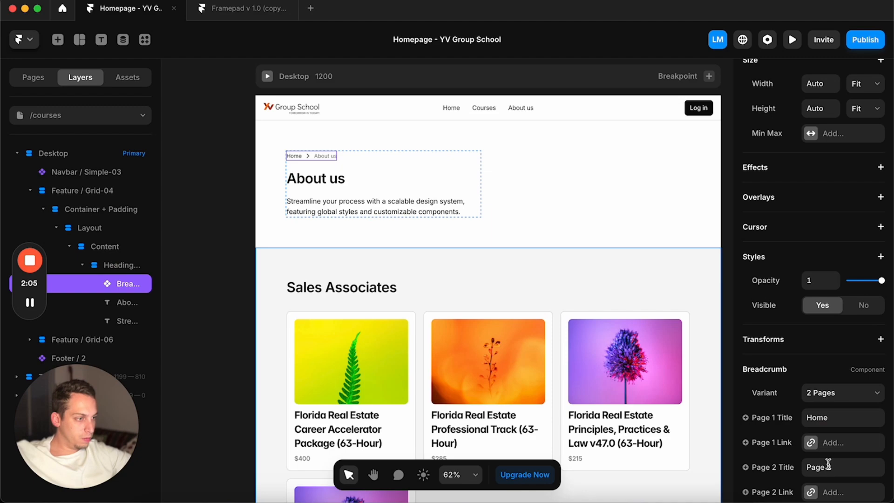
{"action": "scroll", "coordinate": [827, 447], "scroll_direction": "down", "scroll_amount": 3}
{"action": "scroll", "coordinate": [825, 442], "scroll_direction": "down", "scroll_amount": 1}
{"action": "left_click", "coordinate": [821, 449]}
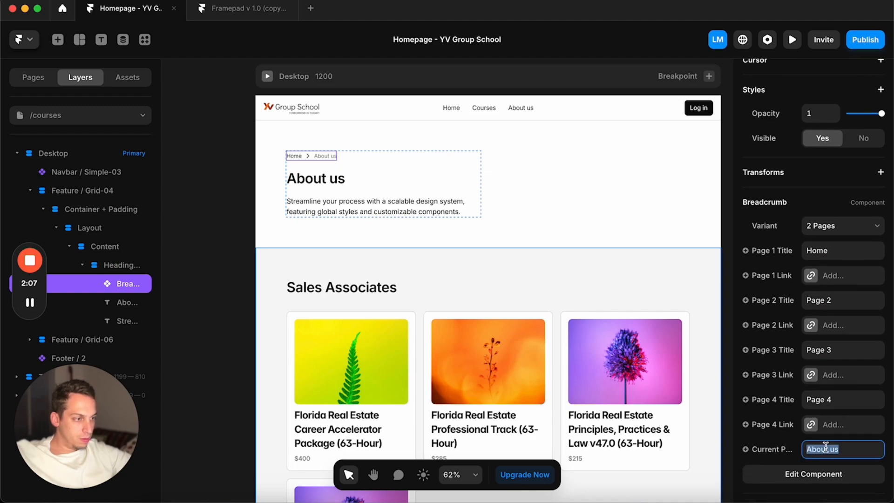
{"action": "type", "text": "Courses"}
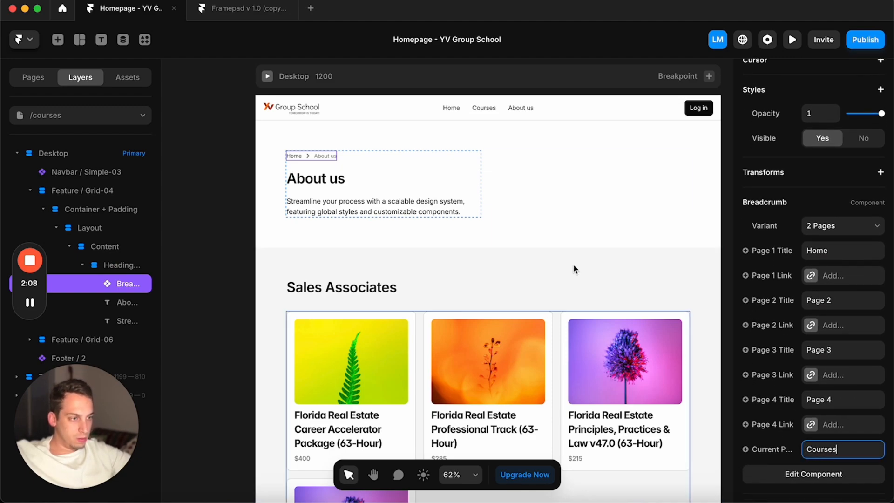
Step: Change the About us heading text in the /courses header section to "Our courses"
{"action": "left_click", "coordinate": [313, 184]}
{"action": "scroll", "coordinate": [827, 424], "scroll_direction": "down", "scroll_amount": 7}
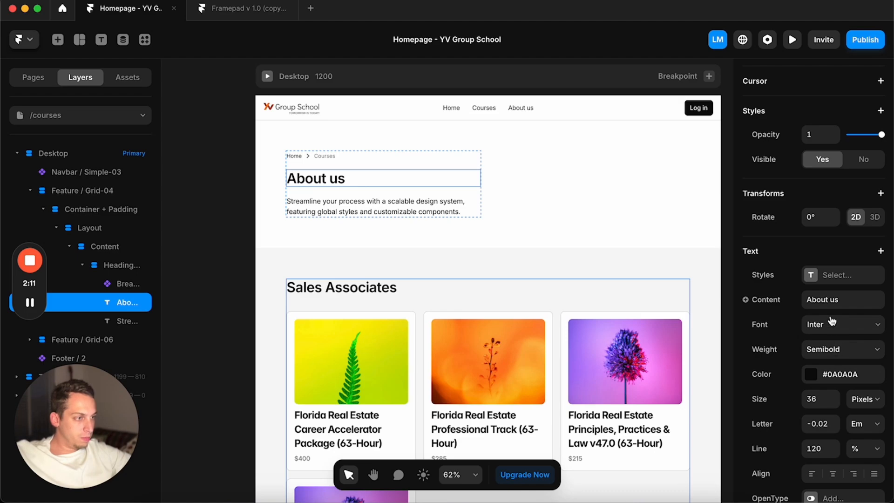
{"action": "scroll", "coordinate": [832, 320], "scroll_direction": "down", "scroll_amount": 1}
{"action": "left_click", "coordinate": [821, 272]}
{"action": "type", "text": "Our courses"}
{"action": "left_click", "coordinate": [235, 220]}
{"action": "scroll", "coordinate": [236, 220], "scroll_direction": "down", "scroll_amount": 3}
{"action": "scroll", "coordinate": [236, 295], "scroll_direction": "down", "scroll_amount": 2}
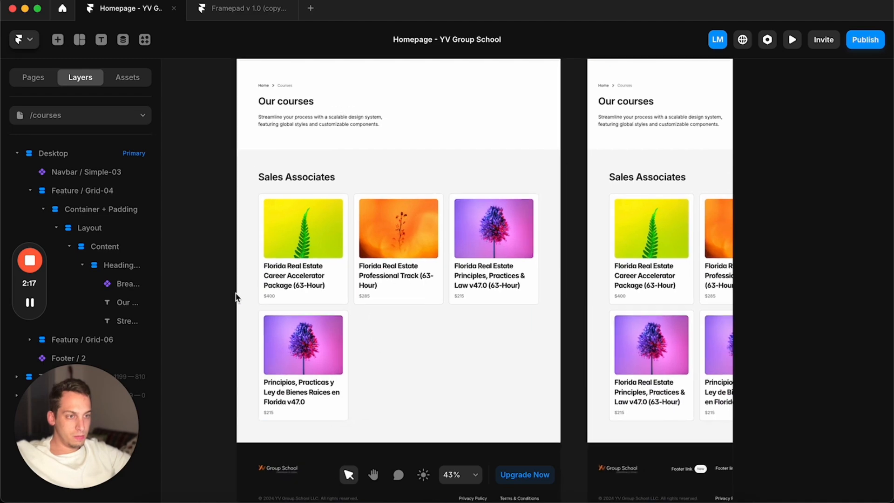
Step: Duplicate the Feature / Grid-06 Sales Associates section in the Desktop layout of the /courses page
{"action": "left_click", "coordinate": [255, 303]}
{"action": "left_click", "coordinate": [65, 344]}
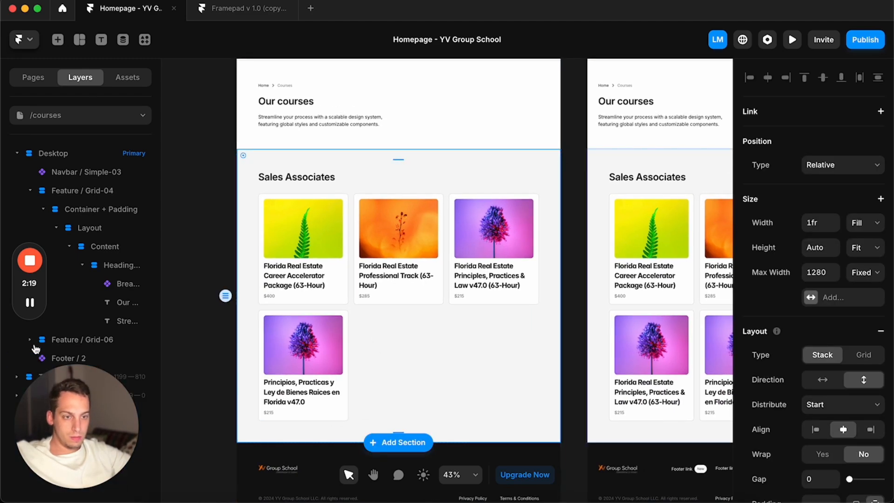
{"action": "key", "text": "super+d"}
{"action": "scroll", "coordinate": [242, 335], "scroll_direction": "down", "scroll_amount": 5}
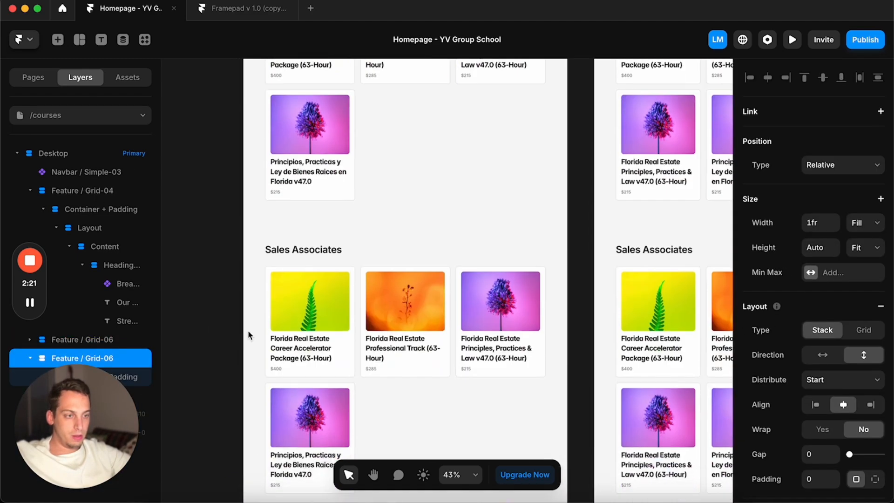
Step: Change the heading of the duplicated course section to "Brokers"
{"action": "left_click", "coordinate": [214, 250]}
{"action": "left_click", "coordinate": [313, 253], "text": "super"}
{"action": "triple_click", "coordinate": [313, 252]}
{"action": "type", "text": "Brokers"}
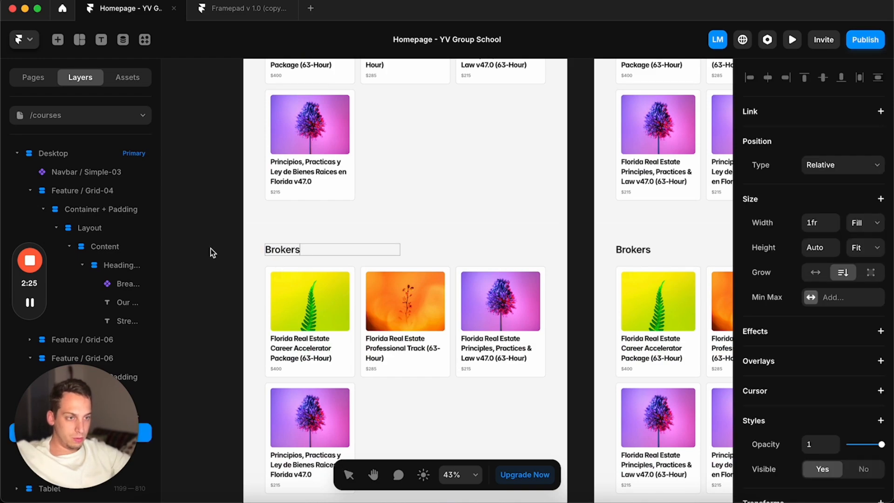
{"action": "left_click", "coordinate": [210, 247]}
Step: Set the Categories filter of the Brokers section's Courses list to the "Real Estate Licensing for Brok..." category
{"action": "scroll", "coordinate": [210, 247], "scroll_direction": "down", "scroll_amount": 3}
{"action": "left_click", "coordinate": [276, 306]}
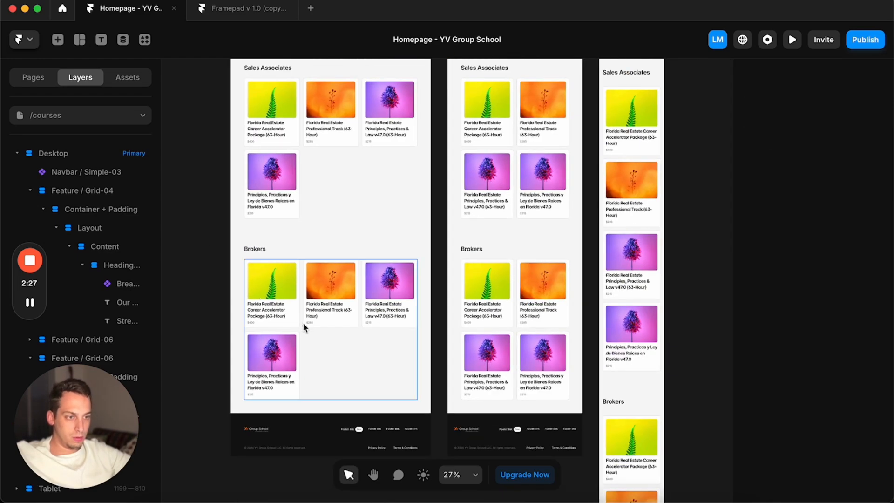
{"action": "left_click", "coordinate": [286, 317]}
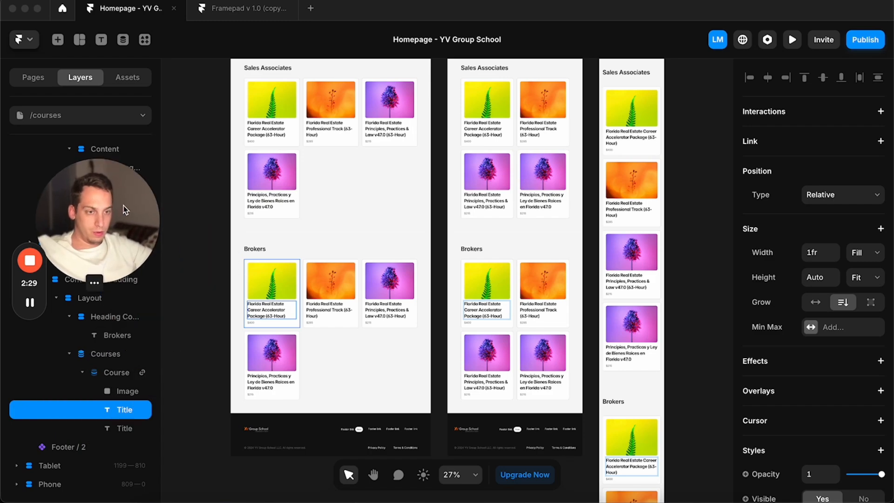
{"action": "left_click", "coordinate": [109, 355]}
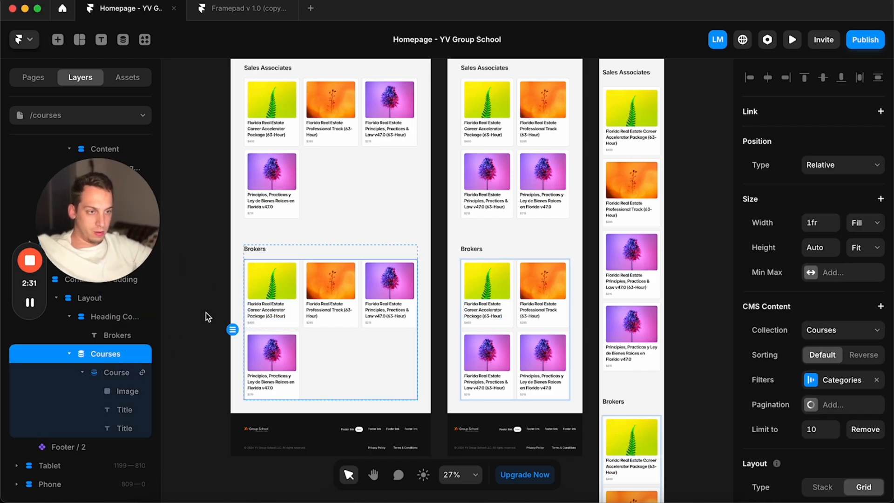
{"action": "left_click", "coordinate": [820, 385]}
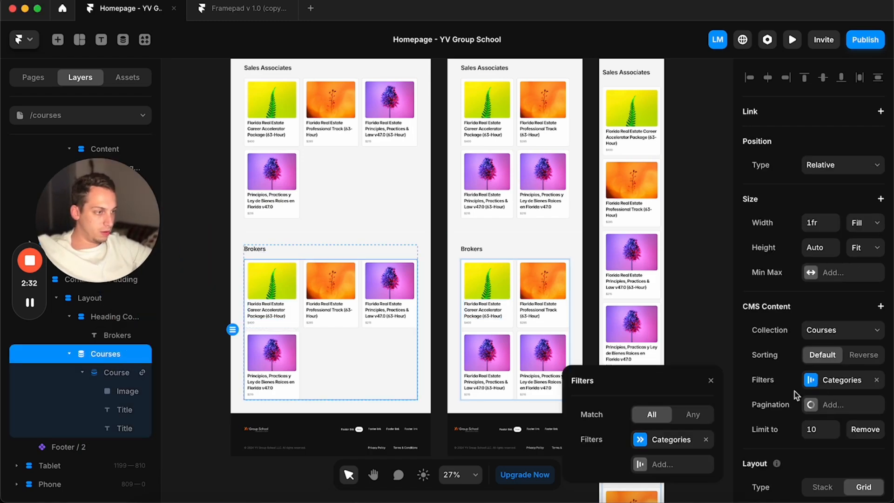
{"action": "left_click", "coordinate": [670, 440]}
{"action": "left_click", "coordinate": [675, 463]}
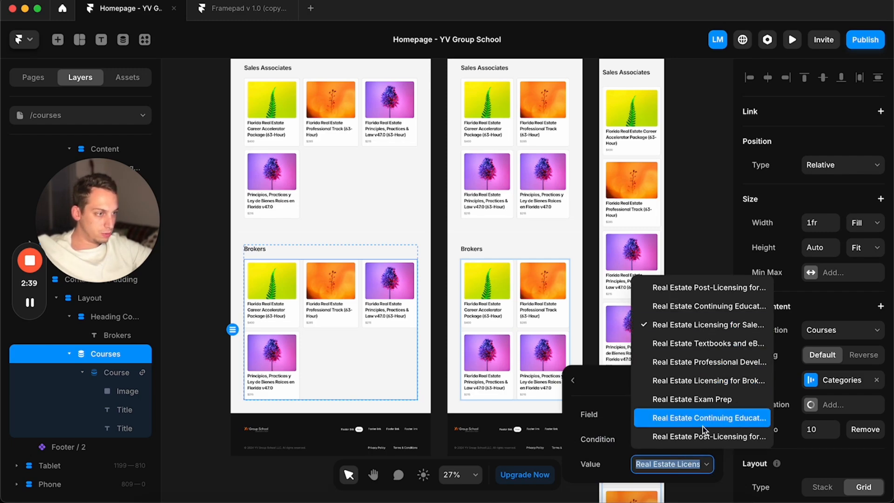
{"action": "left_click", "coordinate": [703, 385]}
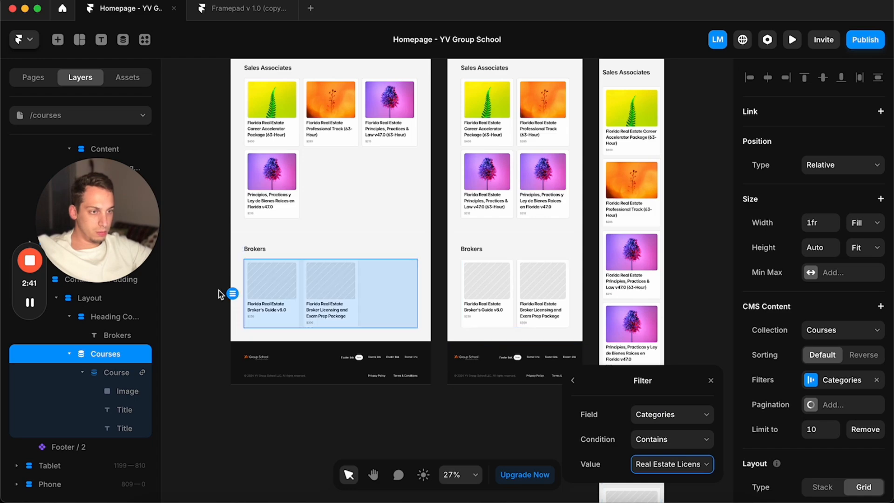
{"action": "left_click", "coordinate": [212, 297]}
{"action": "scroll", "coordinate": [225, 262], "scroll_direction": "up", "scroll_amount": 3}
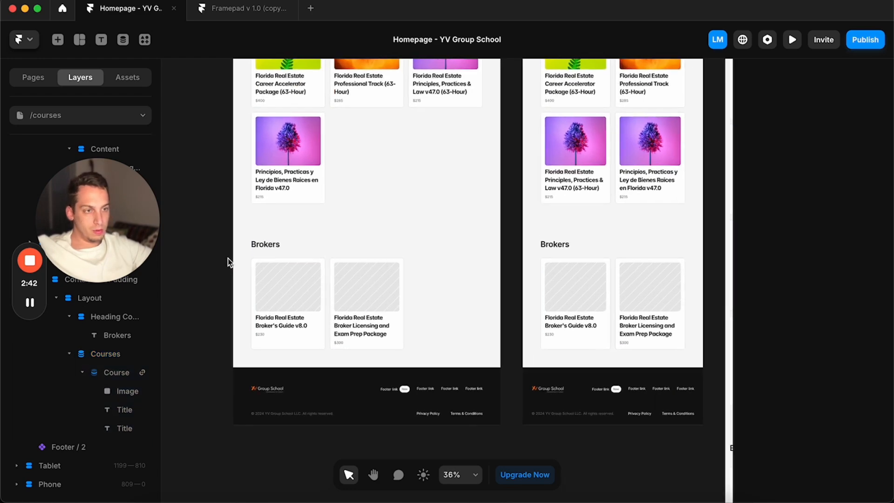
Step: Review the Sales Associates and Brokers sections of the /courses page across the Desktop, Tablet and Phone layouts
{"action": "left_click", "coordinate": [259, 225]}
{"action": "scroll", "coordinate": [259, 225], "scroll_direction": "up", "scroll_amount": 5}
{"action": "scroll", "coordinate": [259, 225], "scroll_direction": "down", "scroll_amount": 3}
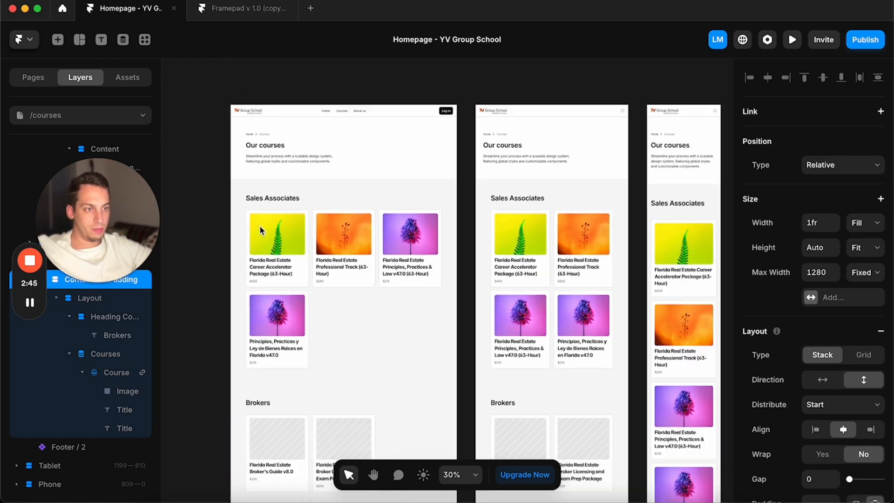
{"action": "left_click", "coordinate": [259, 199], "text": "super"}
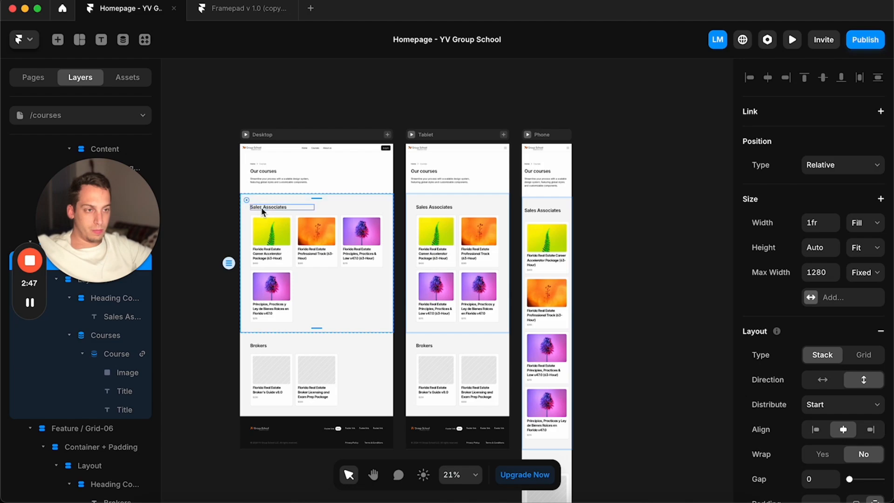
{"action": "left_click", "coordinate": [262, 208], "text": "super"}
{"action": "scroll", "coordinate": [261, 206], "scroll_direction": "up", "scroll_amount": 3}
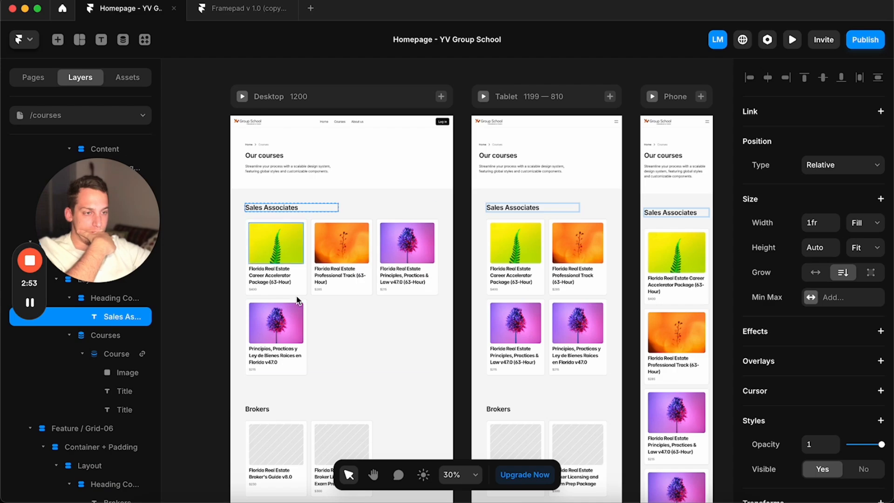
{"action": "scroll", "coordinate": [428, 314], "scroll_direction": "down", "scroll_amount": 2}
{"action": "scroll", "coordinate": [429, 314], "scroll_direction": "right", "scroll_amount": 2}
{"action": "scroll", "coordinate": [428, 314], "scroll_direction": "down", "scroll_amount": 3}
{"action": "scroll", "coordinate": [429, 314], "scroll_direction": "right", "scroll_amount": 3}
{"action": "scroll", "coordinate": [428, 314], "scroll_direction": "up", "scroll_amount": 6}
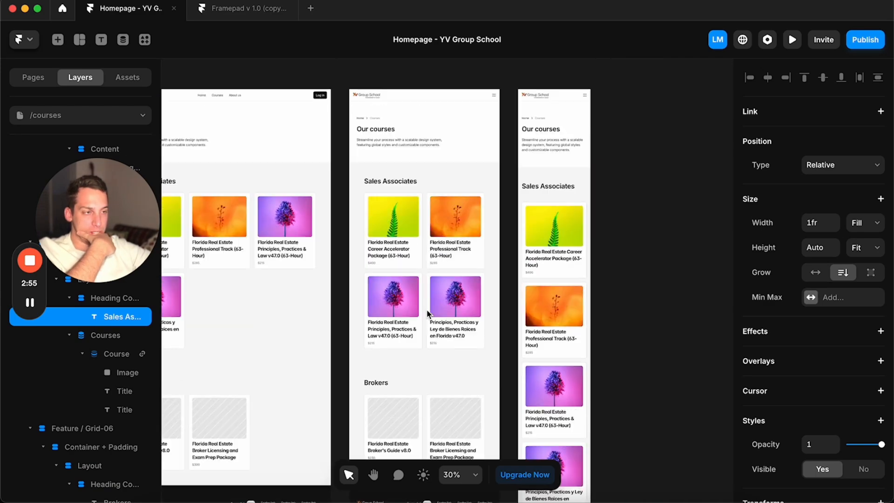
{"action": "scroll", "coordinate": [428, 314], "scroll_direction": "down", "scroll_amount": 10}
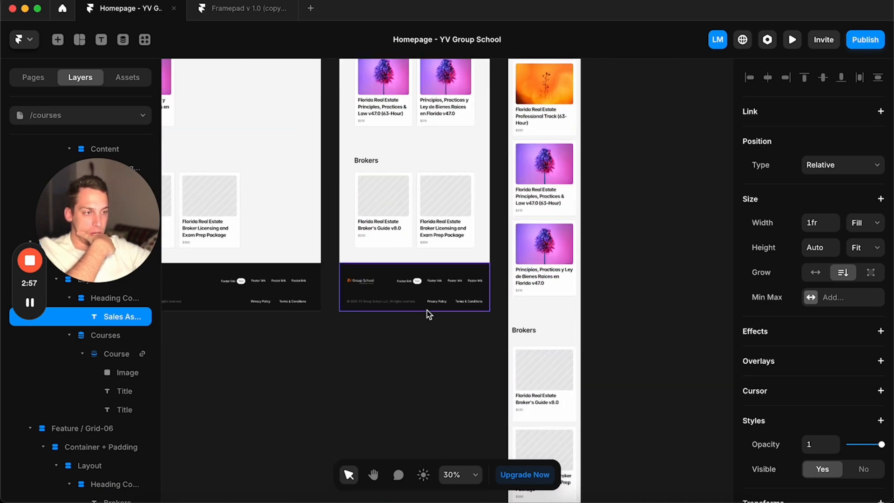
Step: Switch to the YV Group School shop in Chrome, check its Real Estate Licensing area and state selection form, and return to Framer
{"action": "scroll", "coordinate": [429, 315], "scroll_direction": "up", "scroll_amount": 3}
{"action": "scroll", "coordinate": [429, 314], "scroll_direction": "left", "scroll_amount": 2}
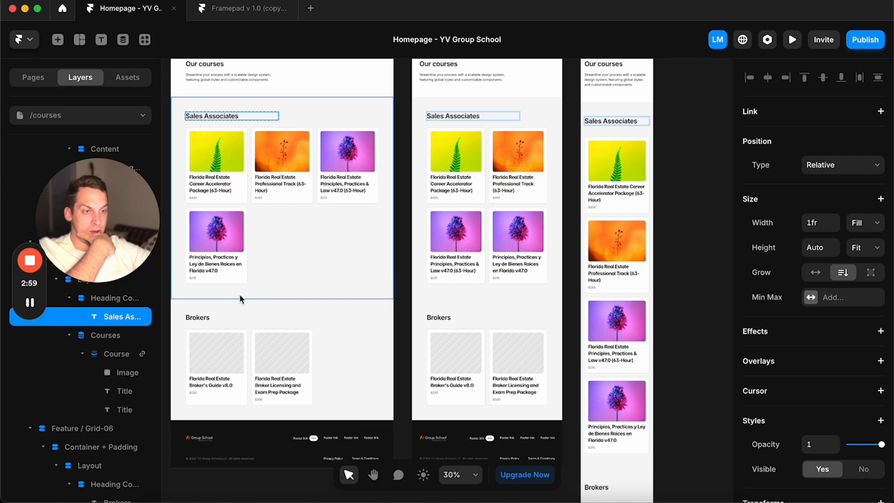
{"action": "scroll", "coordinate": [239, 294], "scroll_direction": "up", "scroll_amount": 2}
{"action": "scroll", "coordinate": [239, 294], "scroll_direction": "left", "scroll_amount": 2}
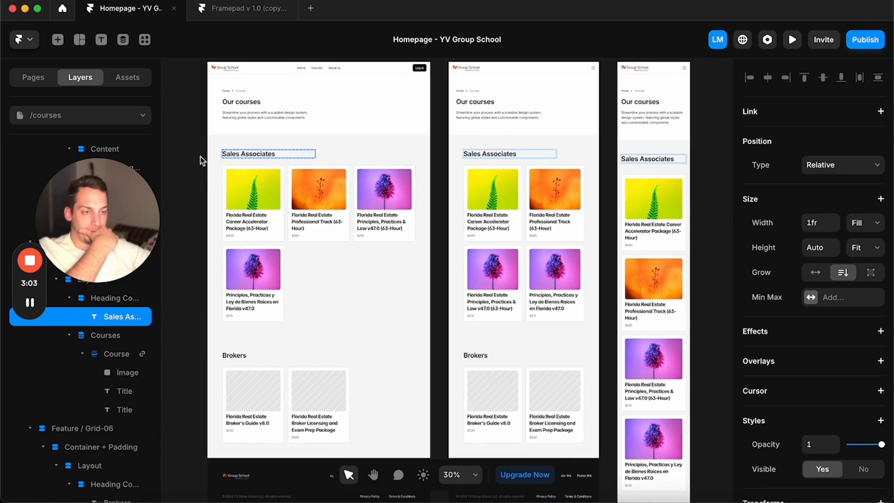
{"action": "left_click", "coordinate": [202, 501]}
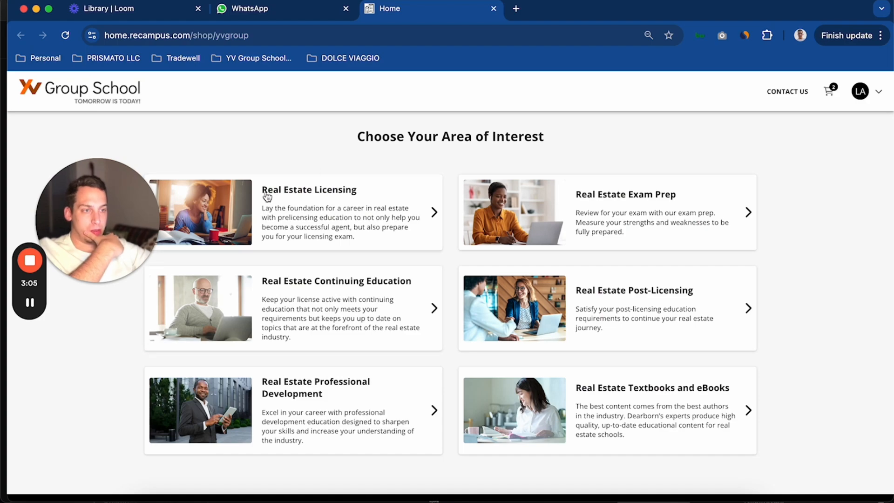
{"action": "left_click", "coordinate": [283, 192]}
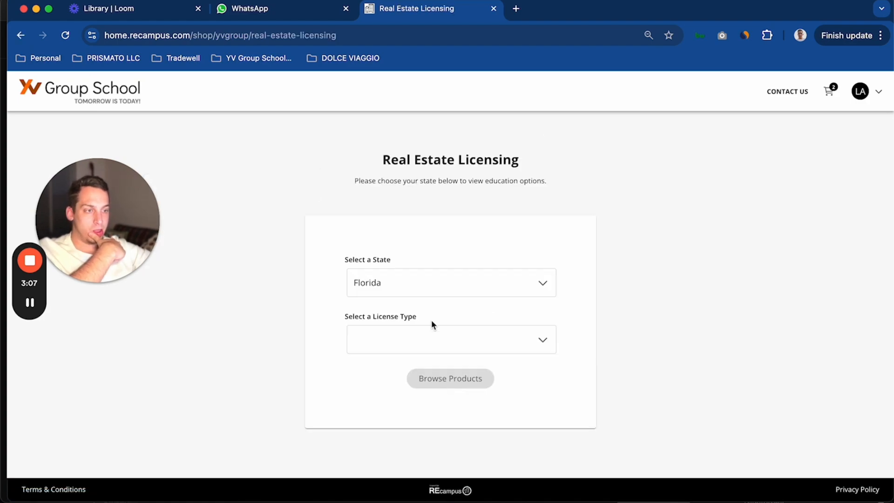
{"action": "left_click", "coordinate": [431, 327]}
{"action": "left_click", "coordinate": [278, 272]}
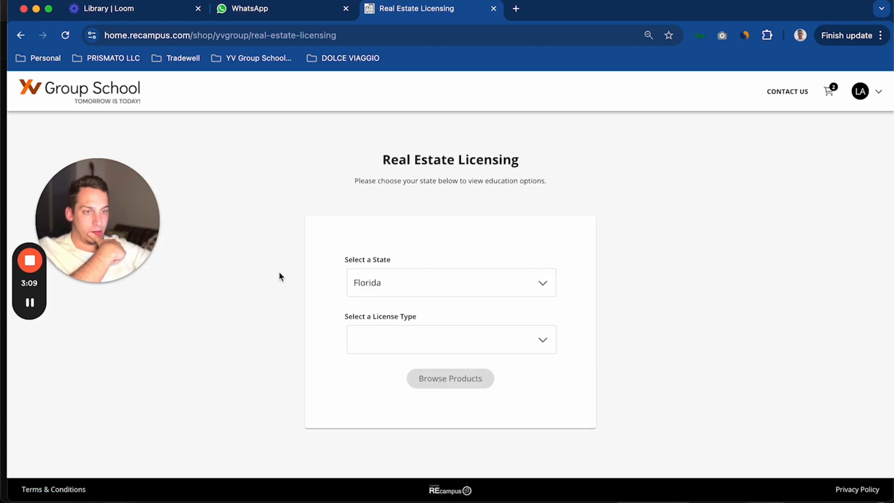
{"action": "scroll", "coordinate": [279, 272], "scroll_direction": "left", "scroll_amount": 5}
{"action": "left_click", "coordinate": [394, 500]}
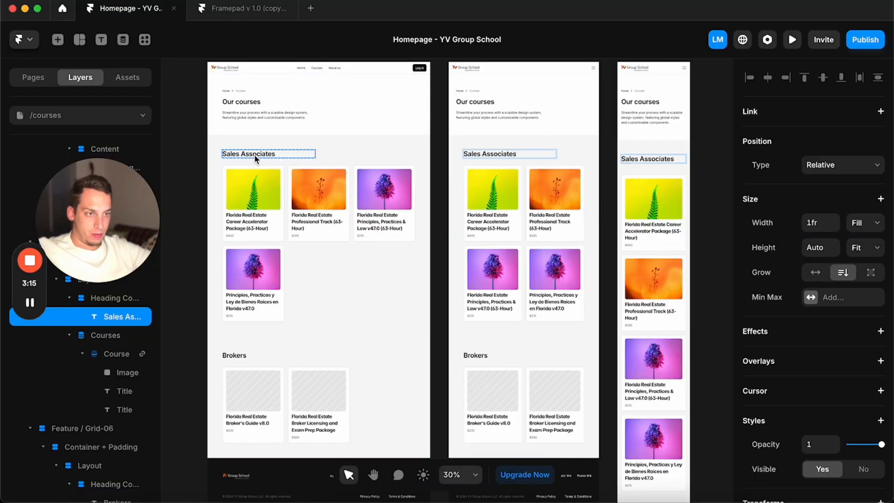
Step: Apply the Heading 3 text style to both the Sales Associates and Brokers headings in the Desktop layout
{"action": "left_click", "coordinate": [240, 356], "text": "shift"}
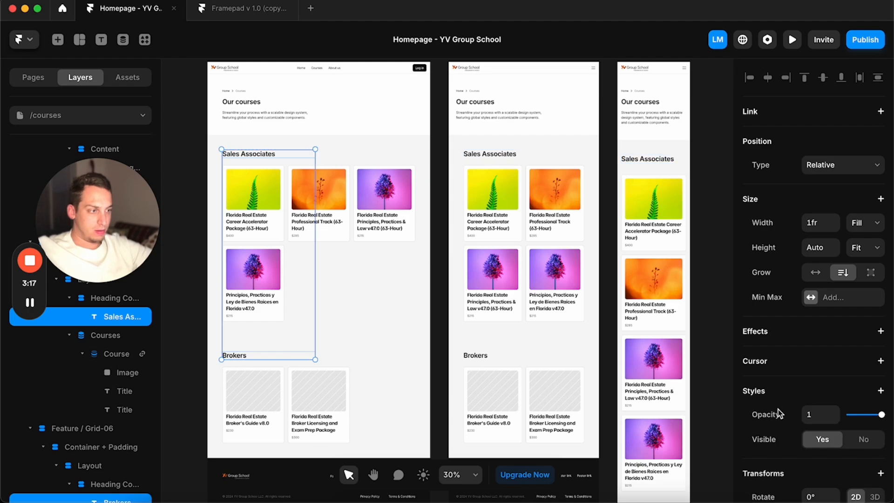
{"action": "scroll", "coordinate": [791, 372], "scroll_direction": "down", "scroll_amount": 6}
{"action": "left_click", "coordinate": [813, 272]}
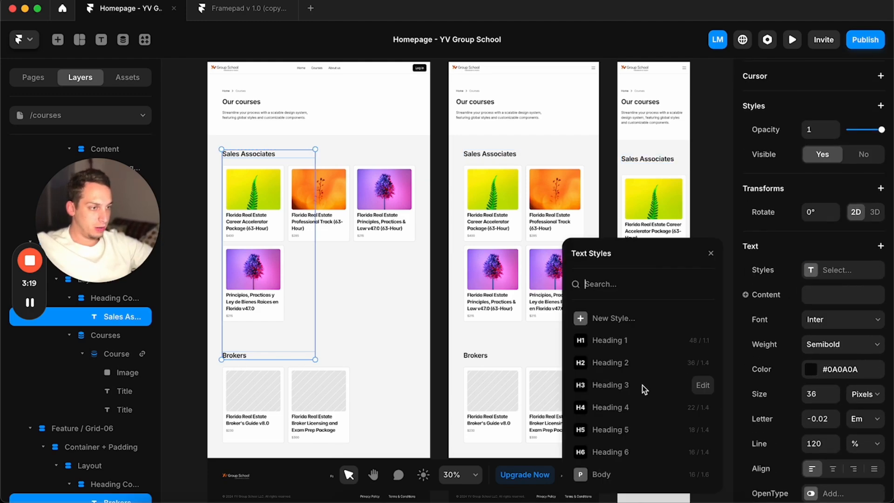
{"action": "left_click", "coordinate": [632, 370]}
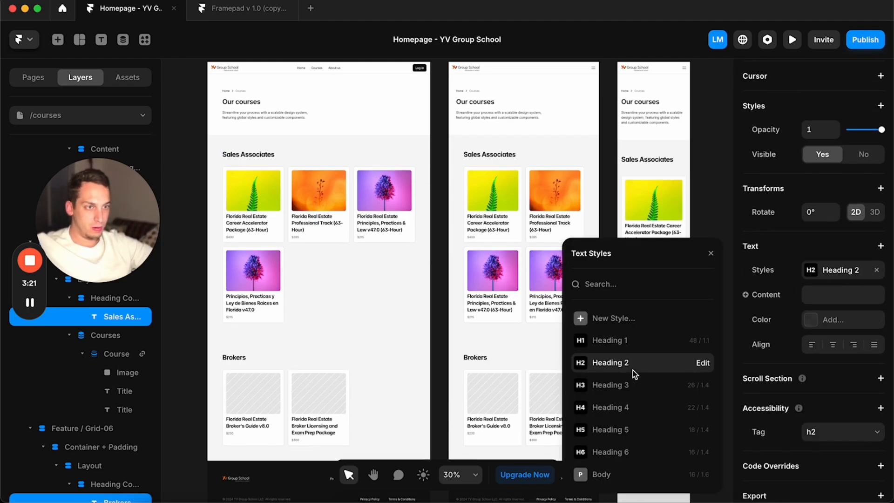
{"action": "left_click", "coordinate": [630, 386]}
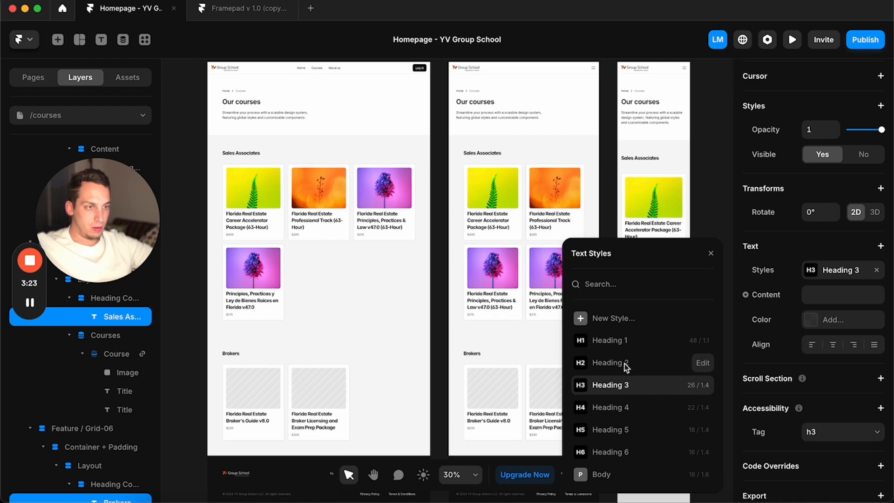
{"action": "left_click", "coordinate": [624, 363]}
{"action": "left_click", "coordinate": [619, 405]}
{"action": "left_click", "coordinate": [622, 384]}
{"action": "left_click", "coordinate": [195, 345]}
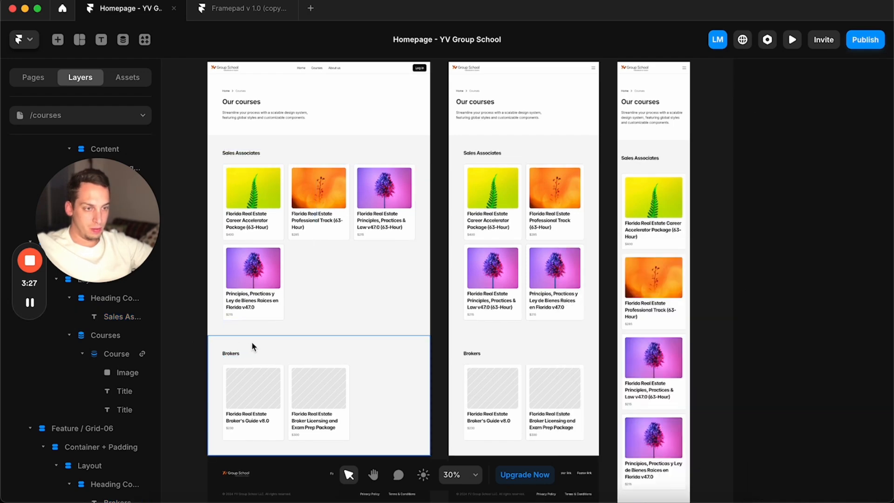
Step: Set the Layout stack gap to 20 in both the Brokers and the Sales Associates sections
{"action": "left_click", "coordinate": [247, 360]}
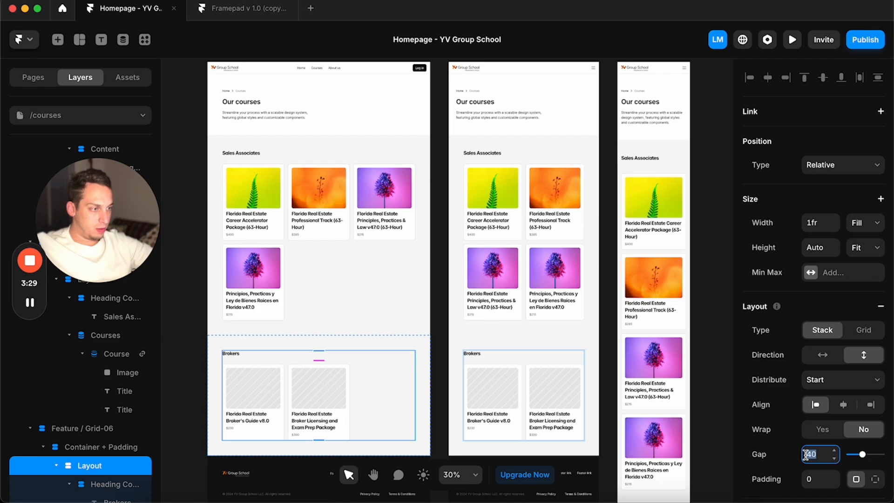
{"action": "type", "text": "20"}
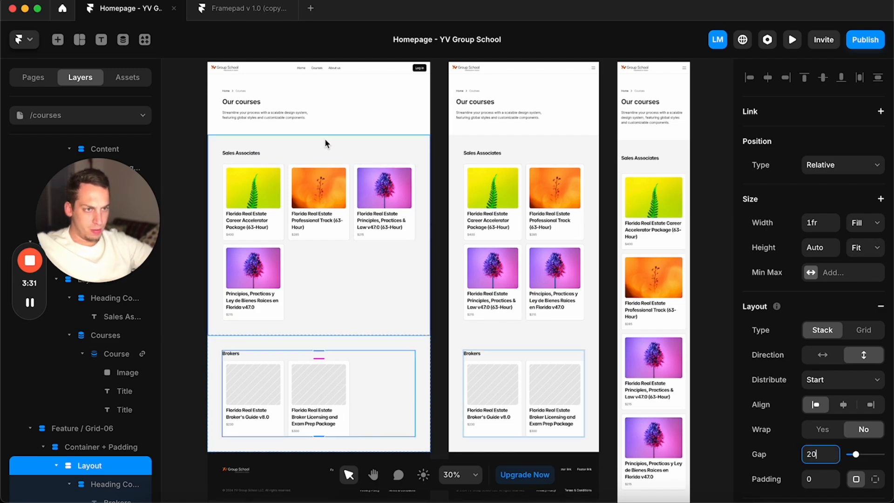
{"action": "left_click", "coordinate": [332, 165]}
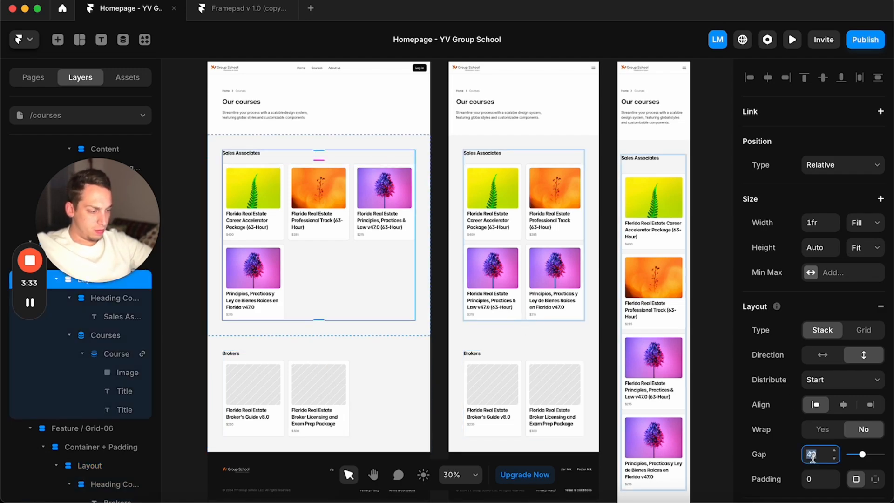
{"action": "type", "text": "20"}
{"action": "scroll", "coordinate": [309, 275], "scroll_direction": "left", "scroll_amount": 3}
{"action": "scroll", "coordinate": [309, 275], "scroll_direction": "up", "scroll_amount": 2}
{"action": "left_click", "coordinate": [265, 151]}
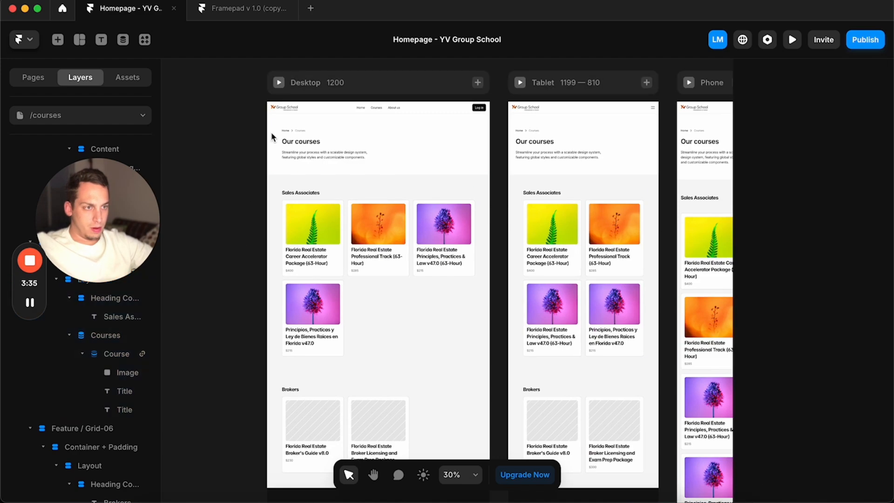
Step: Place a copy of the "Our courses" heading above Sales Associates and set that section's Container + Padding gap to 40
{"action": "left_click_drag", "start_coordinate": [300, 141], "coordinate": [326, 192]}
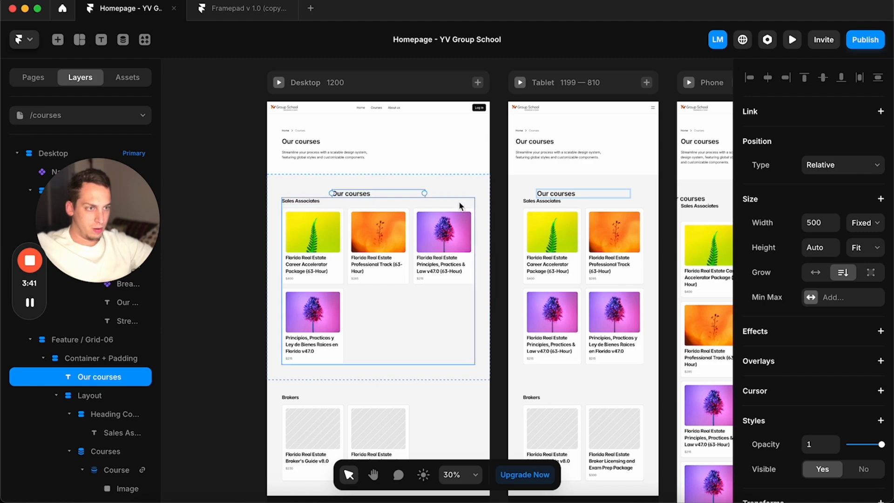
{"action": "left_click", "coordinate": [465, 190]}
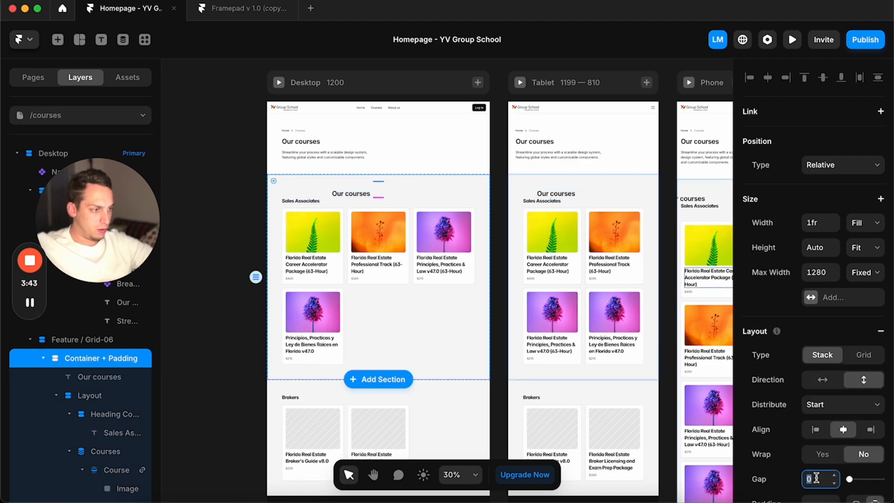
{"action": "type", "text": "40"}
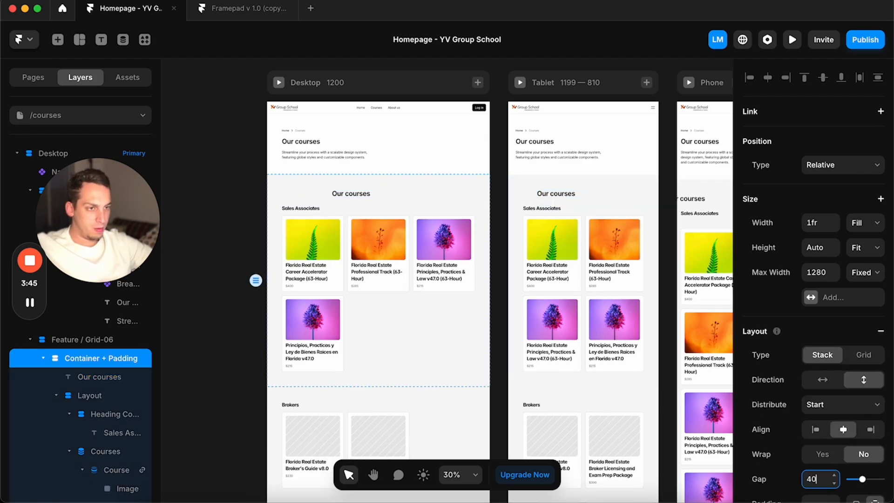
Step: Align the contents of the Sales Associates section's Container + Padding stack to the left
{"action": "left_click", "coordinate": [348, 196]}
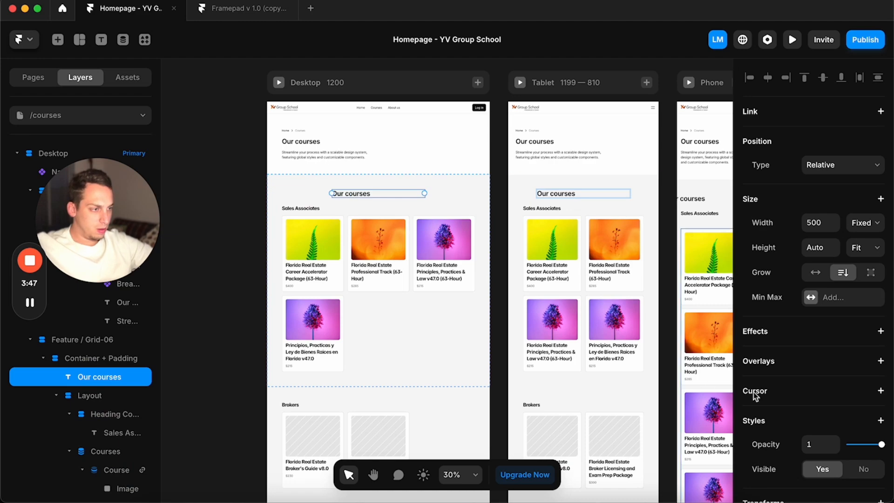
{"action": "scroll", "coordinate": [820, 410], "scroll_direction": "down", "scroll_amount": 4}
{"action": "scroll", "coordinate": [821, 411], "scroll_direction": "down", "scroll_amount": 6}
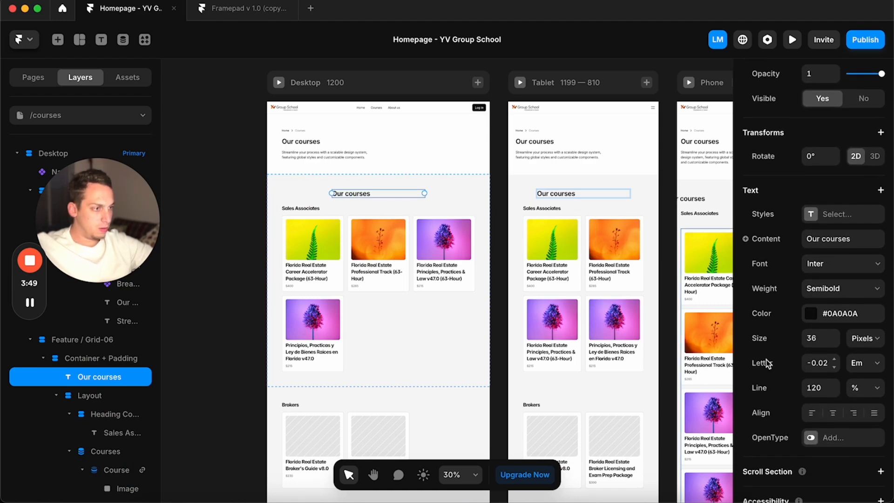
{"action": "left_click", "coordinate": [446, 183]}
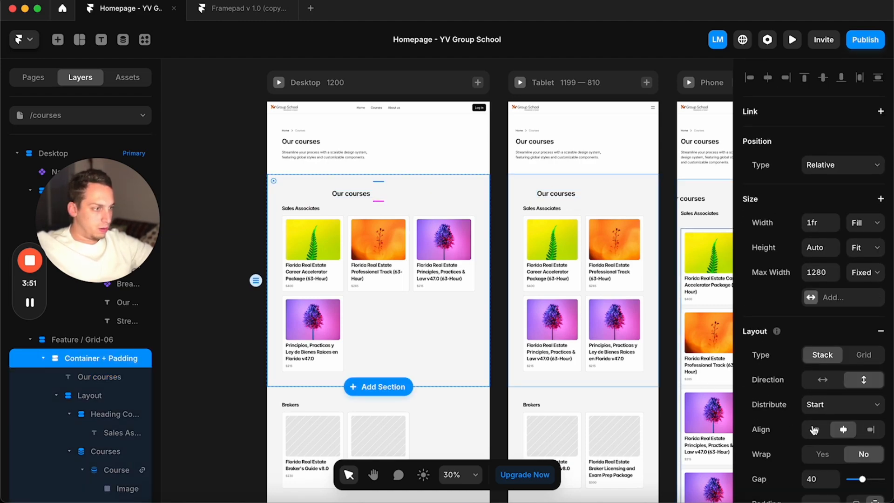
{"action": "left_click", "coordinate": [217, 221]}
Step: Change the copied "Our courses" heading above Sales Associates to "Real Estate Licensing", checking the area name on the shop page in Chrome
{"action": "left_click", "coordinate": [307, 195]}
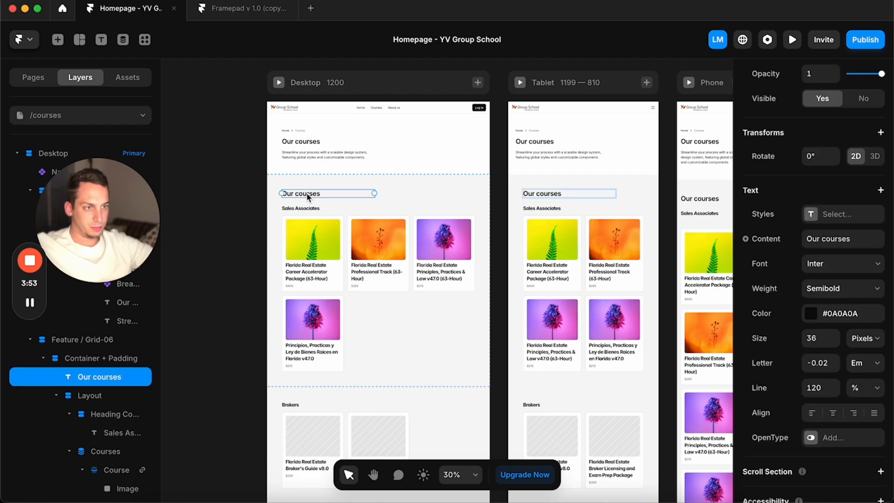
{"action": "double_click", "coordinate": [307, 195]}
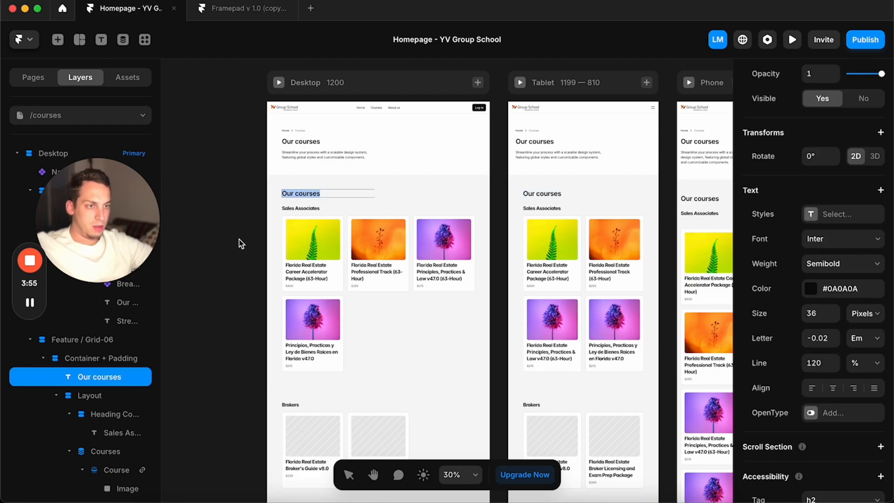
{"action": "left_click", "coordinate": [216, 491]}
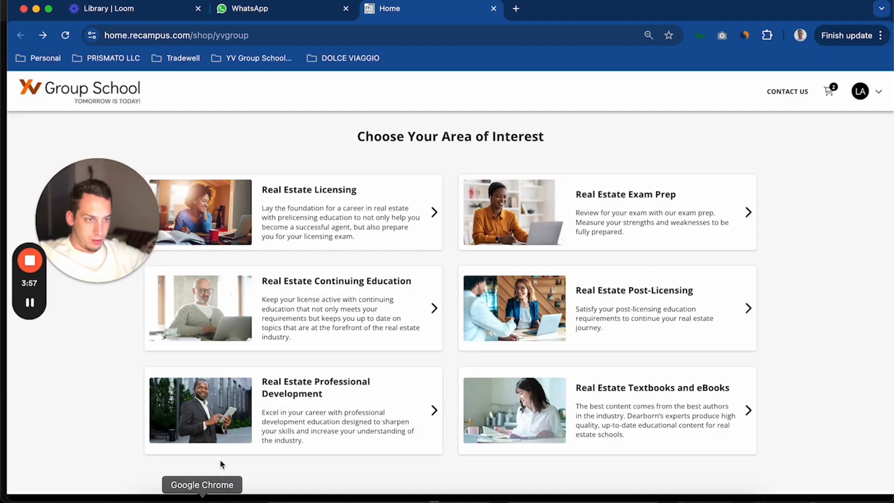
{"action": "left_click", "coordinate": [394, 494]}
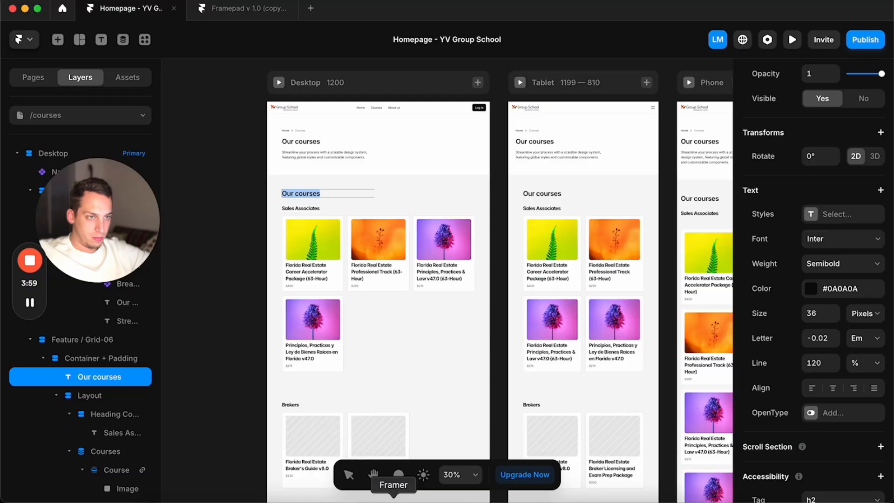
{"action": "type", "text": "Real Estate"}
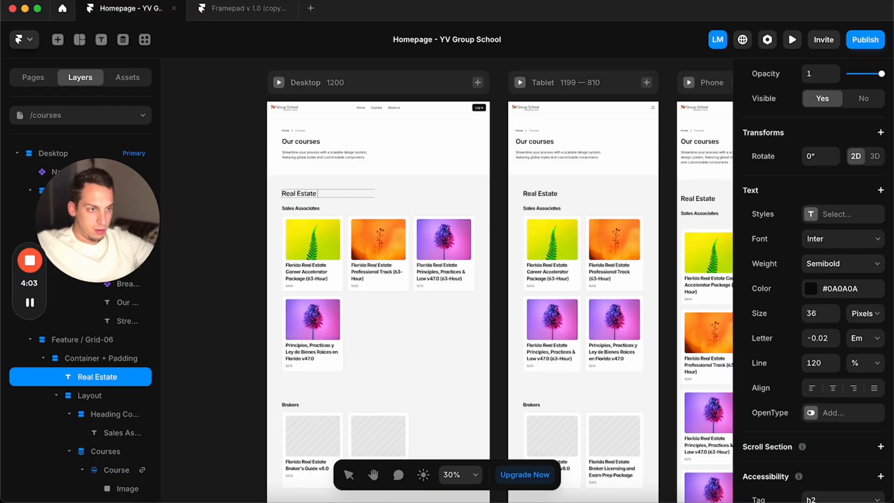
{"action": "type", "text": " Licensing"}
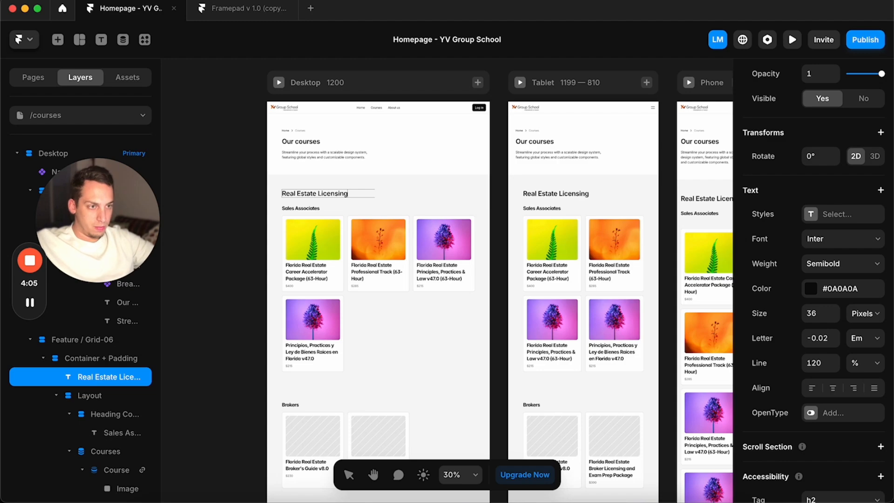
{"action": "key", "text": "Escape"}
{"action": "left_click", "coordinate": [238, 172]}
Step: Collapse both Feature / Grid-06 sections in the Desktop layer tree of the /courses page
{"action": "scroll", "coordinate": [238, 172], "scroll_direction": "down", "scroll_amount": 3}
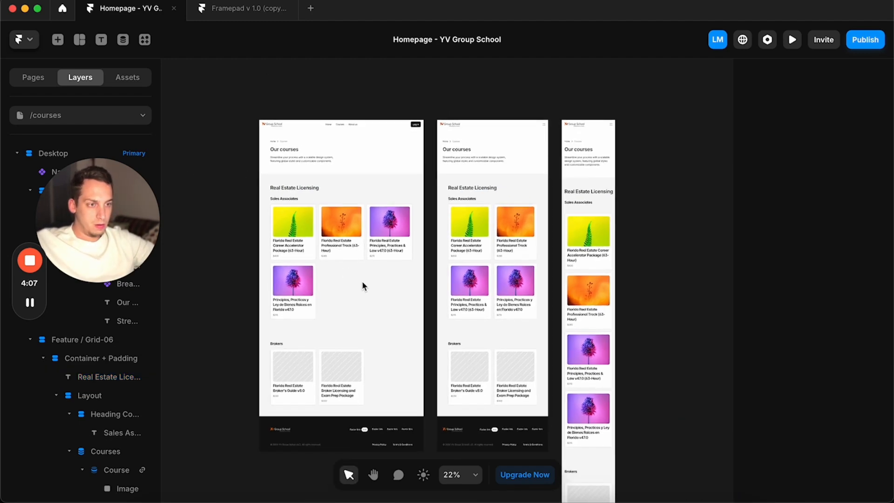
{"action": "left_click", "coordinate": [262, 322]}
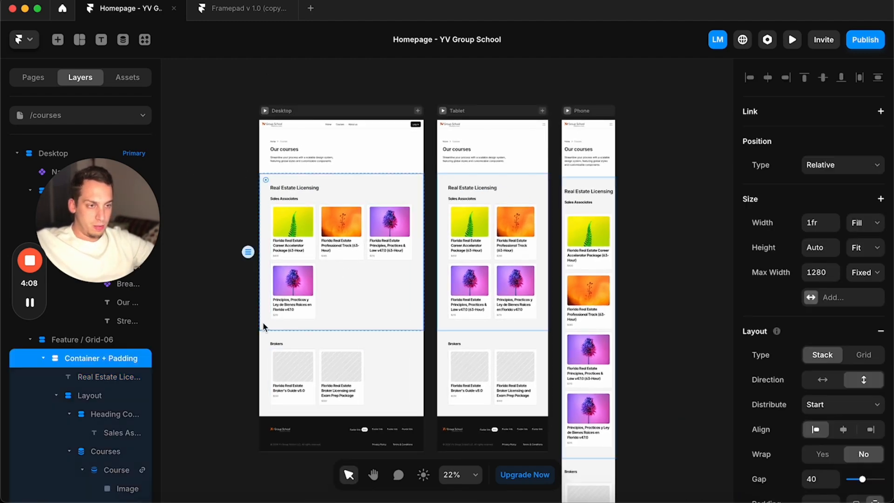
{"action": "left_click", "coordinate": [231, 250]}
{"action": "left_click_drag", "start_coordinate": [135, 230], "coordinate": [269, 174]}
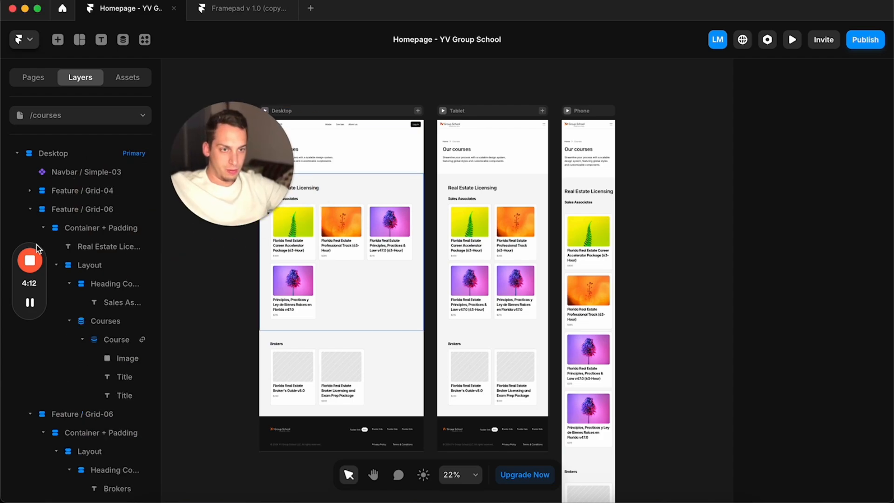
{"action": "left_click", "coordinate": [30, 209]}
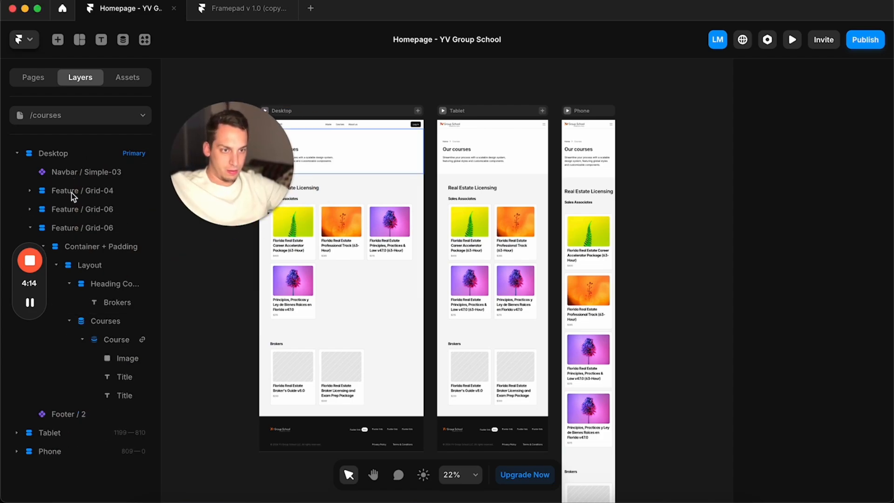
{"action": "left_click_drag", "start_coordinate": [42, 288], "coordinate": [42, 391]}
{"action": "left_click", "coordinate": [30, 228]}
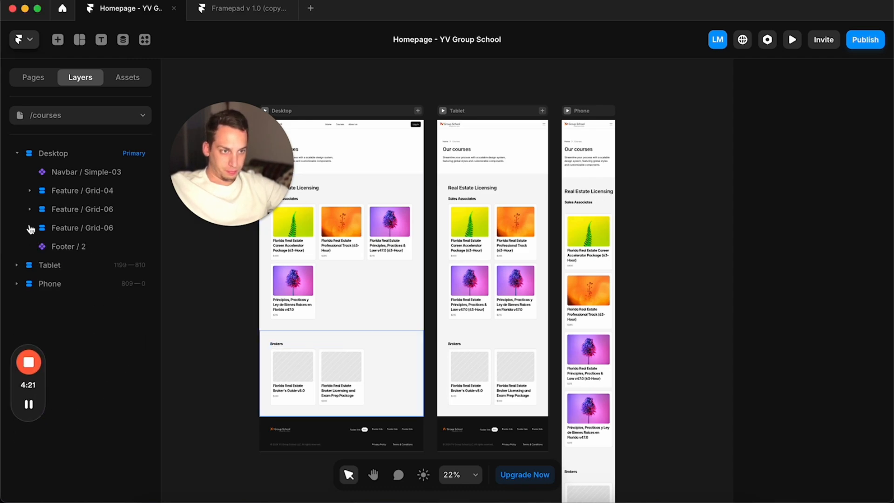
Step: Duplicate the two Feature / Grid-06 sections, Sales Associates and Brokers, together in the Desktop layout
{"action": "left_click", "coordinate": [66, 228]}
{"action": "left_click", "coordinate": [57, 206]}
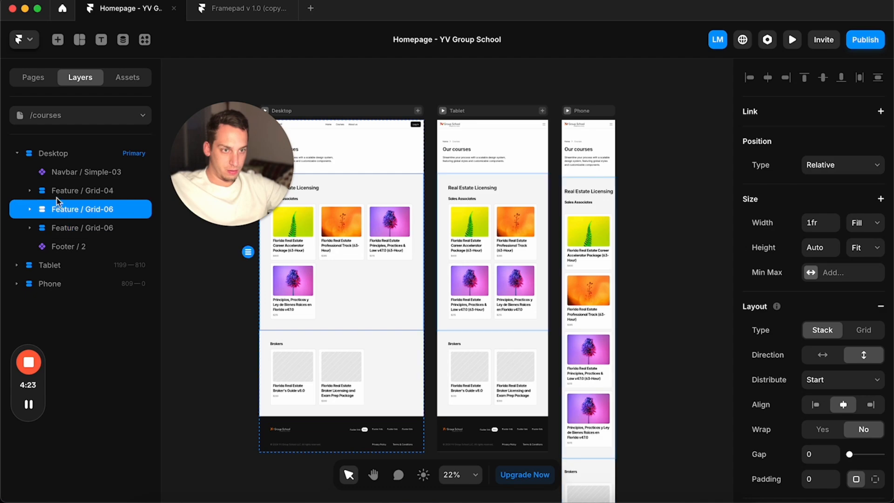
{"action": "left_click", "coordinate": [60, 227], "text": "shift"}
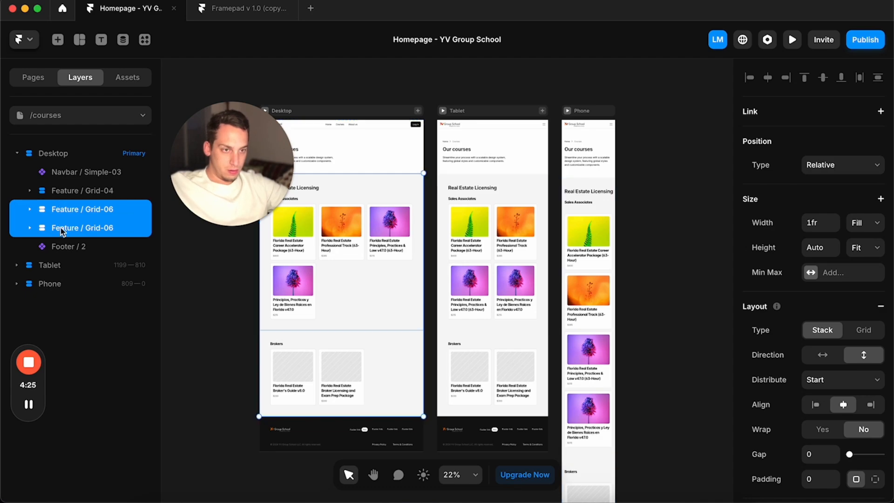
{"action": "key", "text": "super+d"}
{"action": "left_click", "coordinate": [66, 229]}
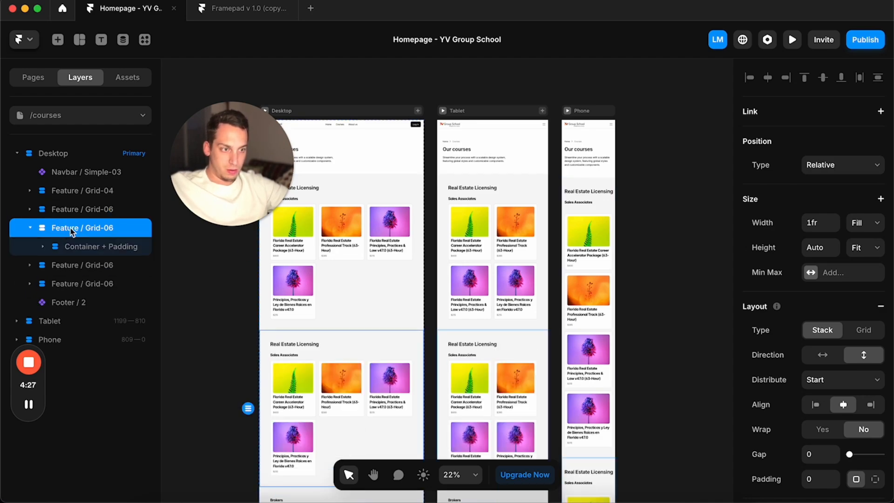
Step: Move the duplicated Sales Associates section below the original Brokers section in the Desktop layer tree
{"action": "left_click_drag", "start_coordinate": [66, 229], "coordinate": [61, 274]}
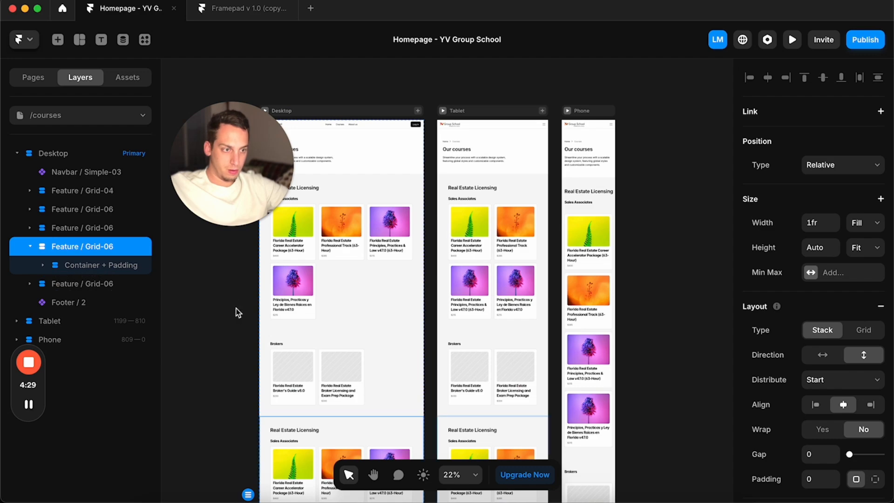
{"action": "scroll", "coordinate": [207, 300], "scroll_direction": "down", "scroll_amount": 5}
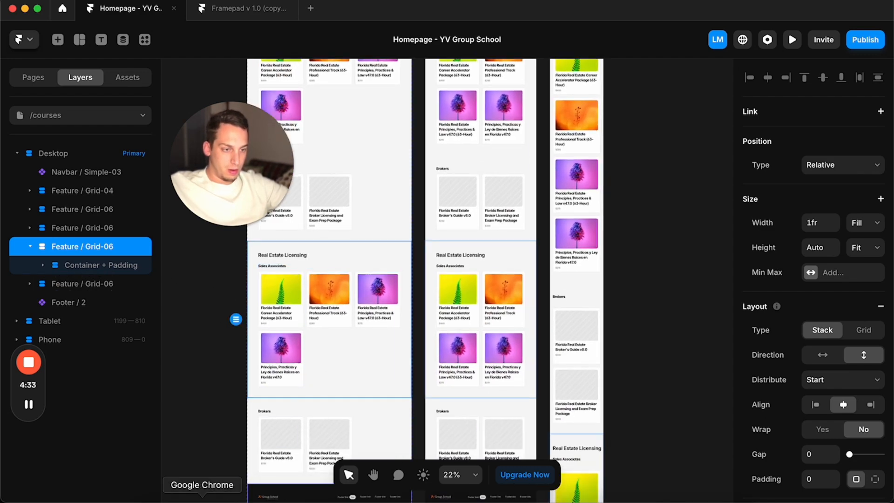
Step: Switch to Chrome and look into the Real Estate Exam Prep and Real Estate Continuing Education areas of the shop page
{"action": "left_click", "coordinate": [202, 497]}
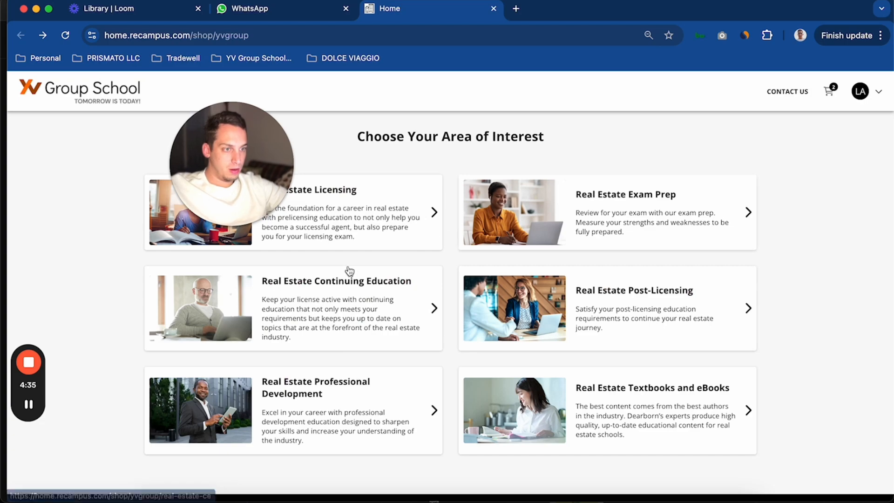
{"action": "left_click", "coordinate": [561, 238]}
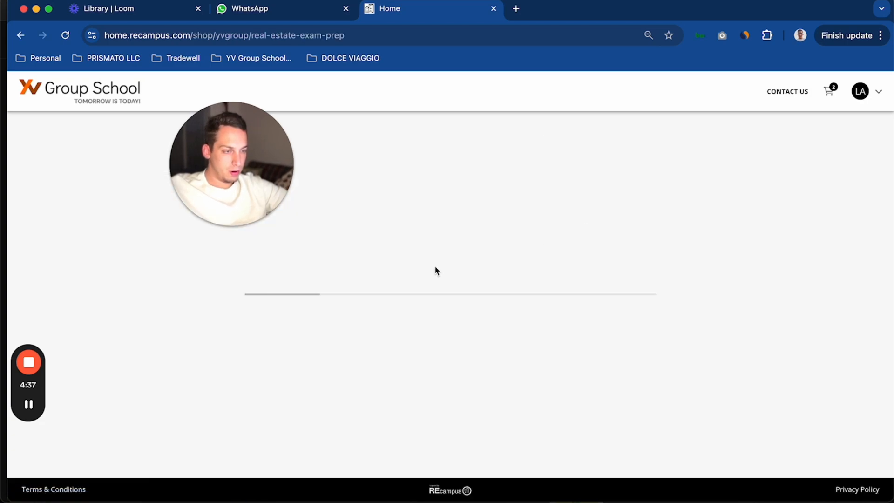
{"action": "scroll", "coordinate": [435, 266], "scroll_direction": "left", "scroll_amount": 5}
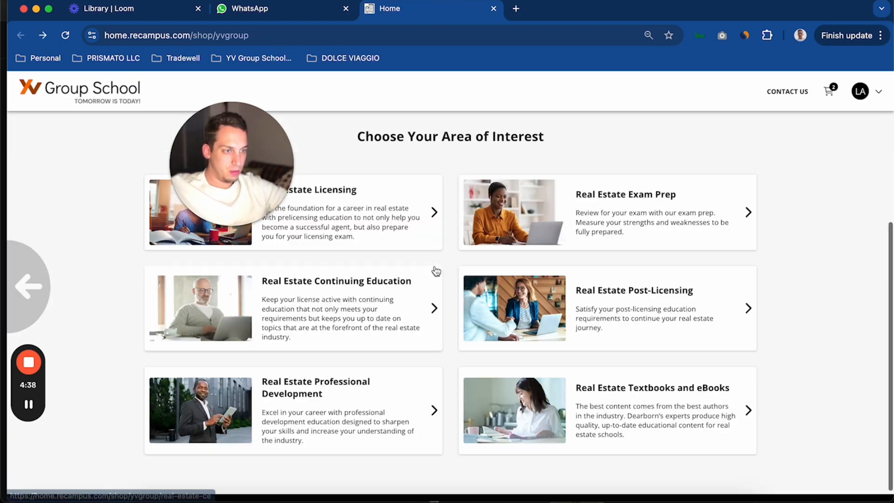
{"action": "left_click", "coordinate": [563, 228]}
{"action": "scroll", "coordinate": [457, 278], "scroll_direction": "left", "scroll_amount": 5}
{"action": "left_click", "coordinate": [377, 309]}
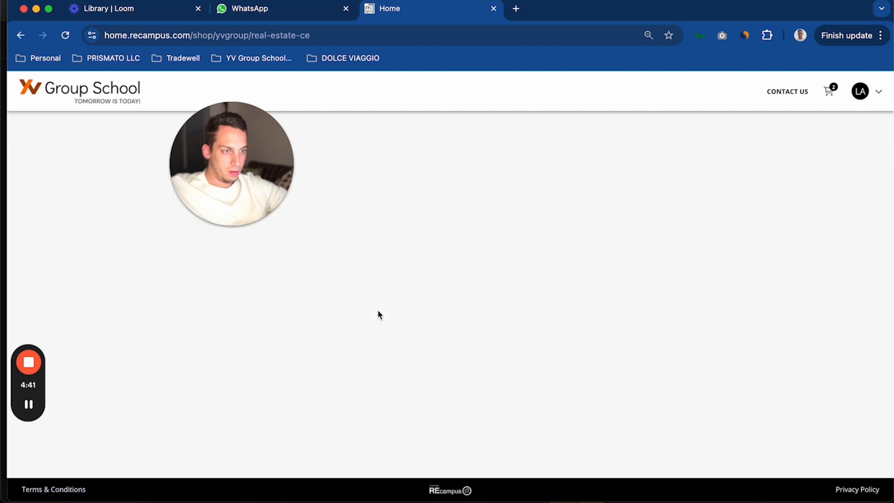
{"action": "scroll", "coordinate": [371, 310], "scroll_direction": "left", "scroll_amount": 5}
Step: Back in Framer, change the area heading above the duplicated Sales Associates section to "Real Estate Continuing Education"
{"action": "left_click", "coordinate": [389, 494]}
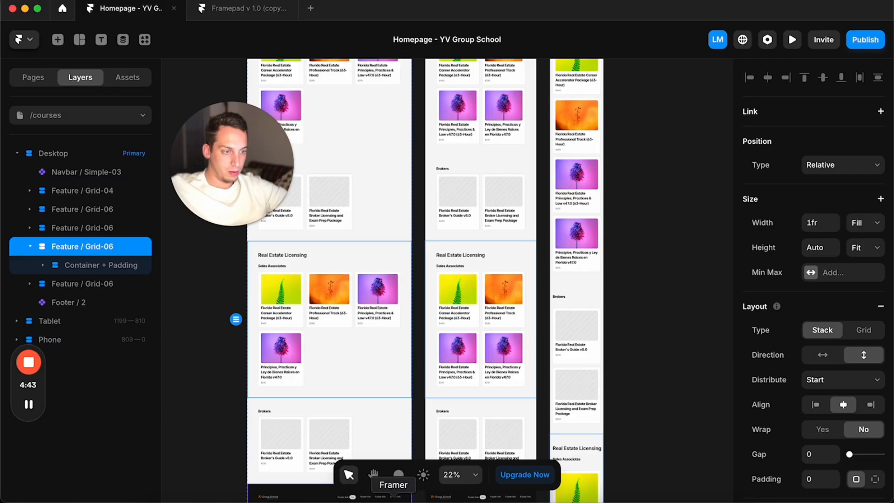
{"action": "left_click", "coordinate": [291, 255]}
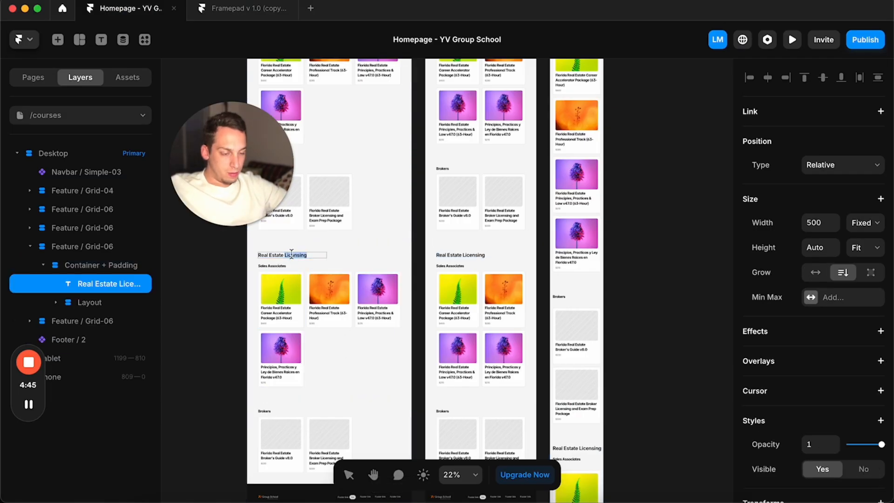
{"action": "scroll", "coordinate": [291, 255], "scroll_direction": "up", "scroll_amount": 3}
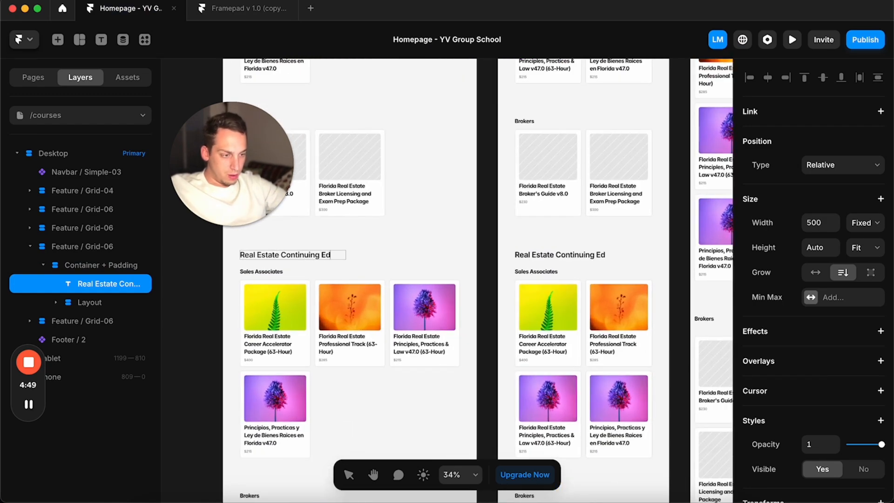
{"action": "type", "text": "tion"}
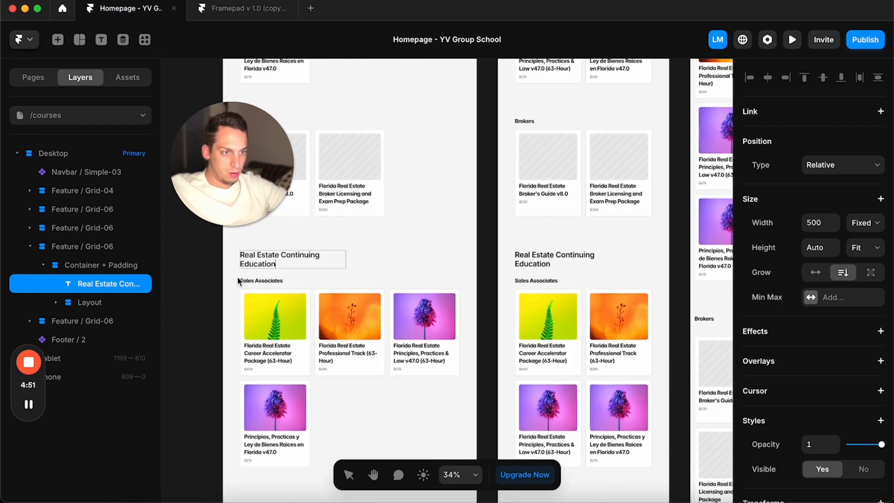
{"action": "key", "text": "Escape"}
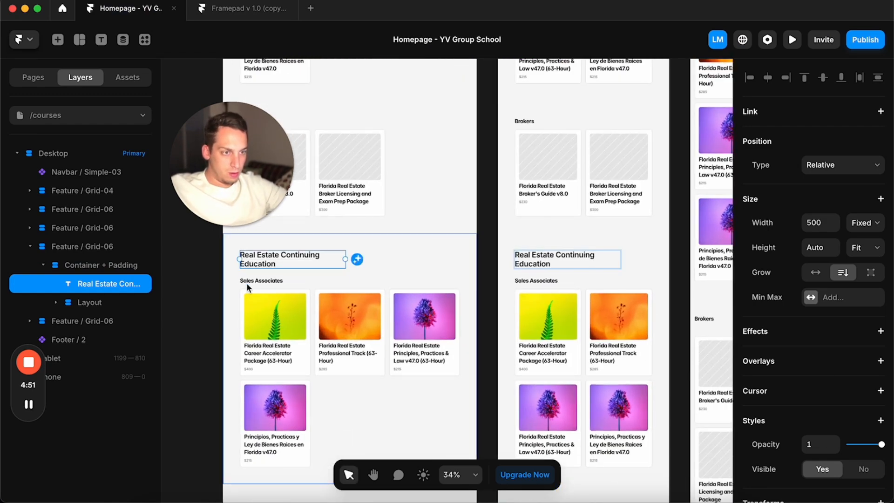
Step: Change the Categories filter of the duplicated Sales Associates course list to the lower of the two Real Estate Continuing Education categories
{"action": "left_click", "coordinate": [317, 372]}
{"action": "left_click", "coordinate": [817, 384]}
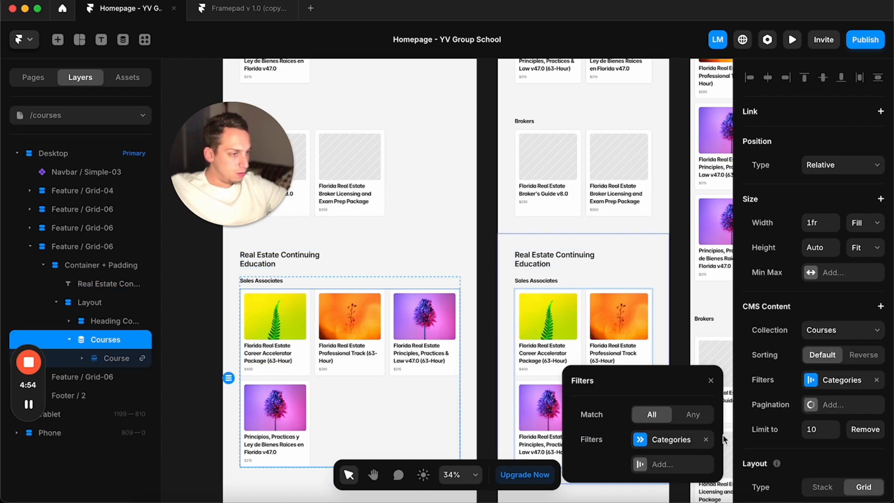
{"action": "left_click", "coordinate": [671, 445]}
{"action": "left_click", "coordinate": [670, 463]}
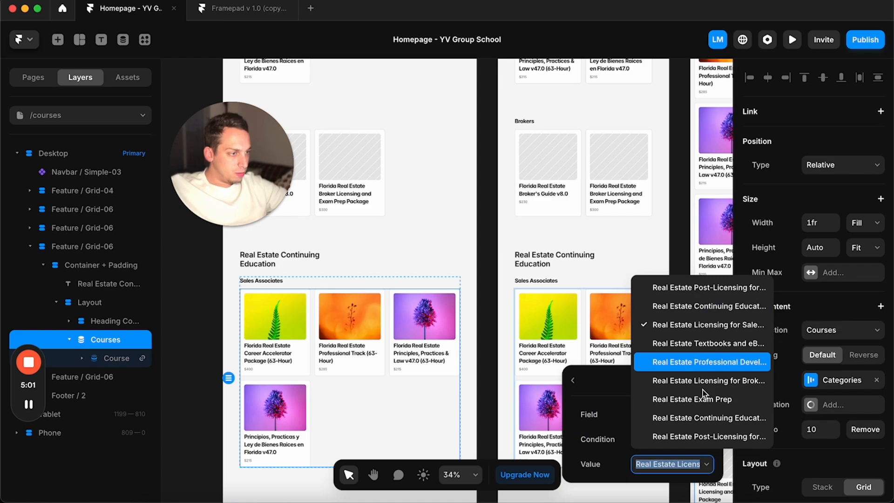
{"action": "left_click", "coordinate": [703, 417]}
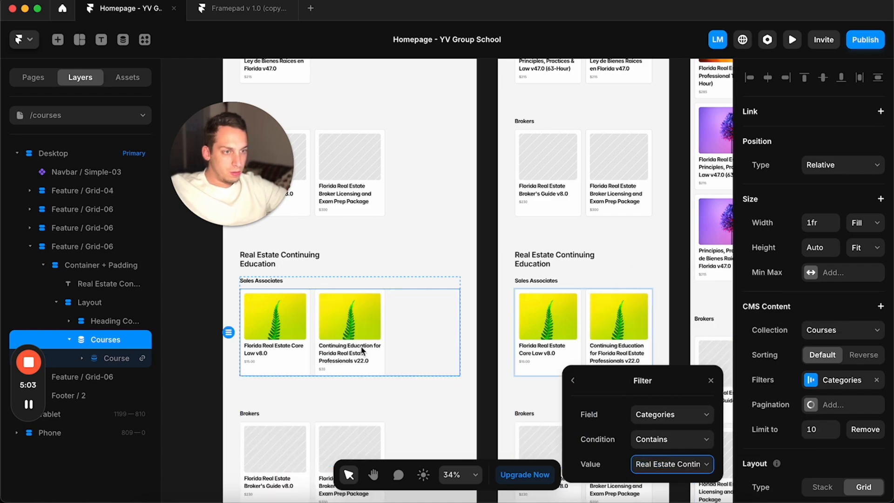
Step: Change the Categories filter of the duplicated Brokers course list to the upper of the two Real Estate Continuing Education categories
{"action": "scroll", "coordinate": [360, 345], "scroll_direction": "down", "scroll_amount": 2}
{"action": "left_click", "coordinate": [318, 393]}
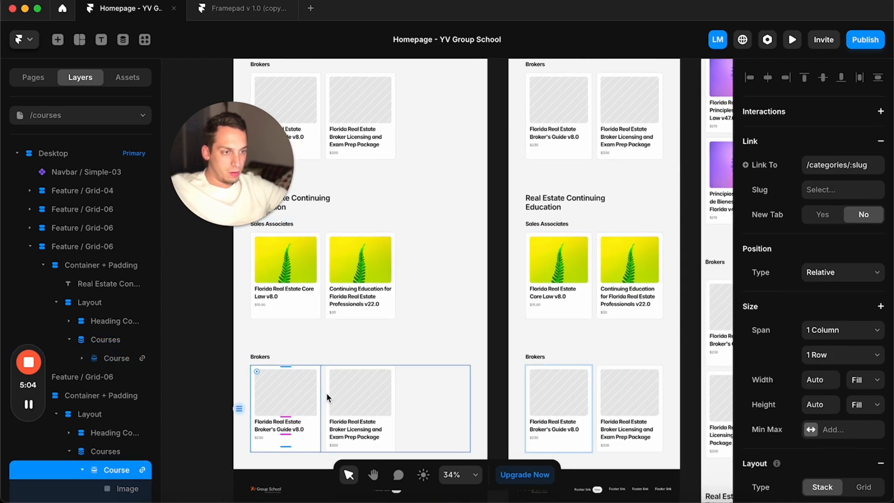
{"action": "left_click", "coordinate": [142, 449]}
{"action": "left_click", "coordinate": [817, 384]}
{"action": "left_click", "coordinate": [673, 440]}
{"action": "left_click", "coordinate": [676, 462]}
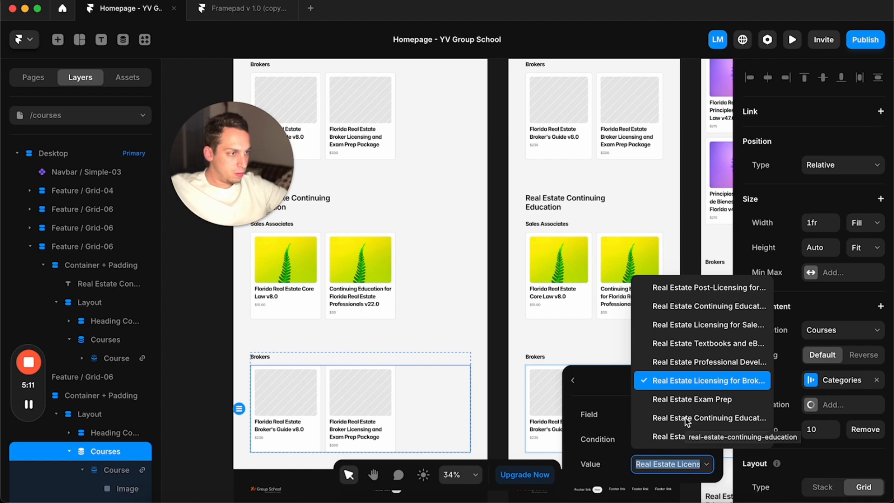
{"action": "left_click", "coordinate": [671, 308]}
{"action": "left_click", "coordinate": [222, 330]}
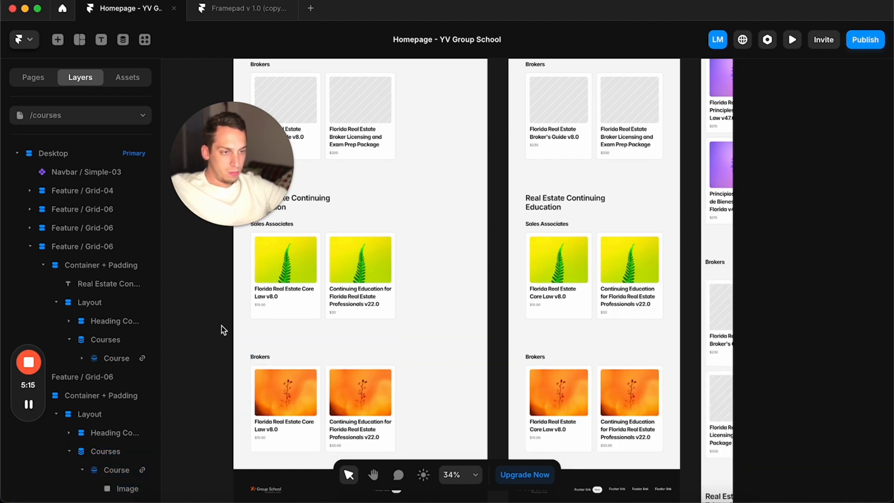
Step: Set the bottom padding of the Container + Padding stack in the Real Estate Licensing Sales Associates section to 0
{"action": "scroll", "coordinate": [222, 326], "scroll_direction": "down", "scroll_amount": 5}
{"action": "scroll", "coordinate": [224, 338], "scroll_direction": "left", "scroll_amount": 5}
{"action": "scroll", "coordinate": [261, 319], "scroll_direction": "up", "scroll_amount": 4}
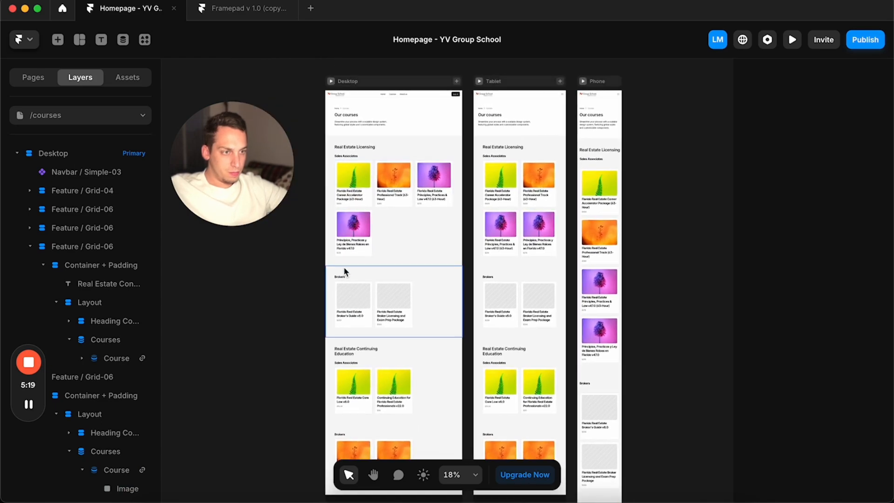
{"action": "left_click", "coordinate": [343, 266]}
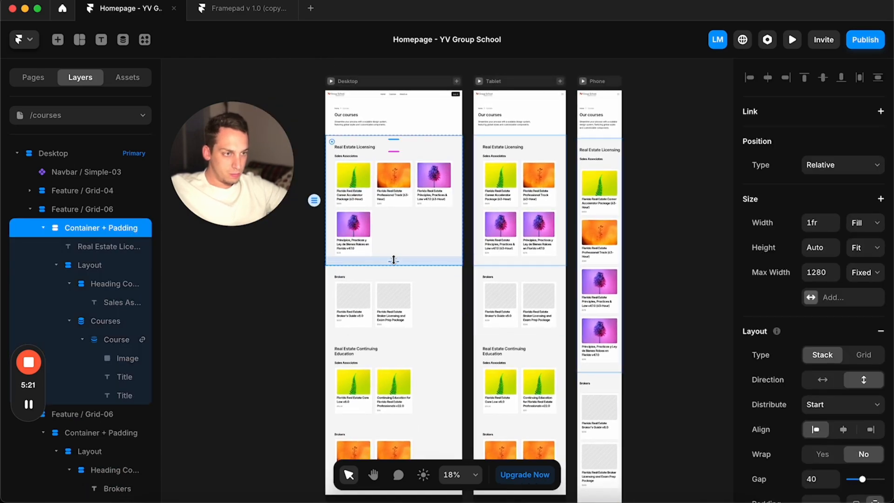
{"action": "scroll", "coordinate": [827, 458], "scroll_direction": "down", "scroll_amount": 3}
{"action": "left_click", "coordinate": [853, 447]}
{"action": "type", "text": "0"}
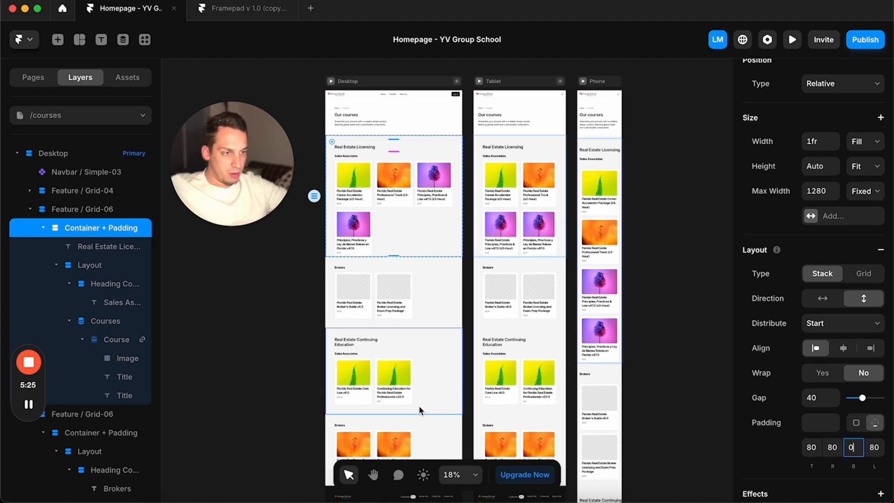
Step: Set the bottom padding of the Container + Padding stack in the Real Estate Continuing Education section to 0
{"action": "left_click", "coordinate": [440, 403]}
{"action": "left_click", "coordinate": [445, 410]}
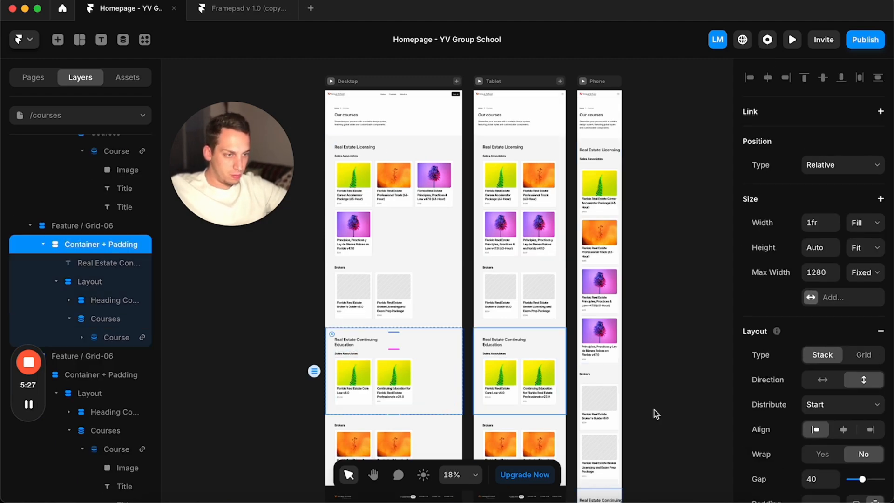
{"action": "scroll", "coordinate": [769, 422], "scroll_direction": "down", "scroll_amount": 5}
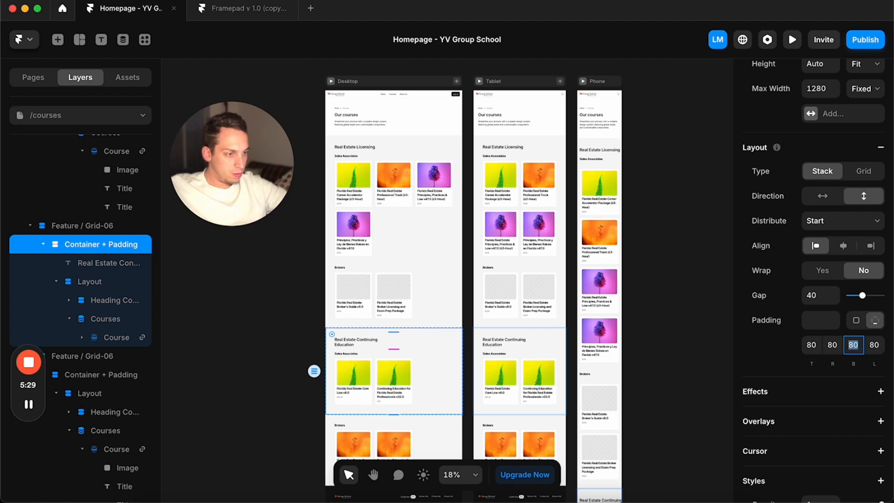
{"action": "type", "text": "0"}
{"action": "key", "text": "Escape"}
Step: Examine the spacing between the Sales Associates and Brokers groups under both area headings on the Desktop layout
{"action": "scroll", "coordinate": [358, 233], "scroll_direction": "up", "scroll_amount": 3}
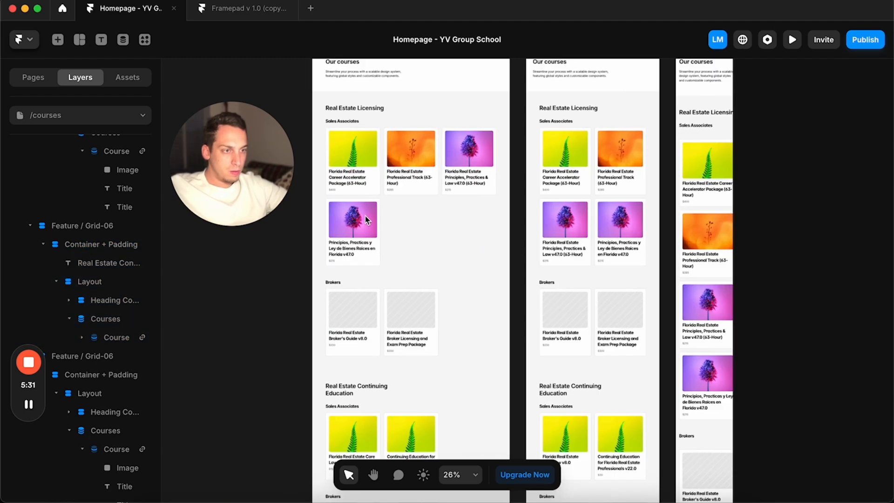
{"action": "scroll", "coordinate": [366, 219], "scroll_direction": "up", "scroll_amount": 2}
{"action": "scroll", "coordinate": [365, 220], "scroll_direction": "down", "scroll_amount": 2}
{"action": "scroll", "coordinate": [365, 216], "scroll_direction": "down", "scroll_amount": 5}
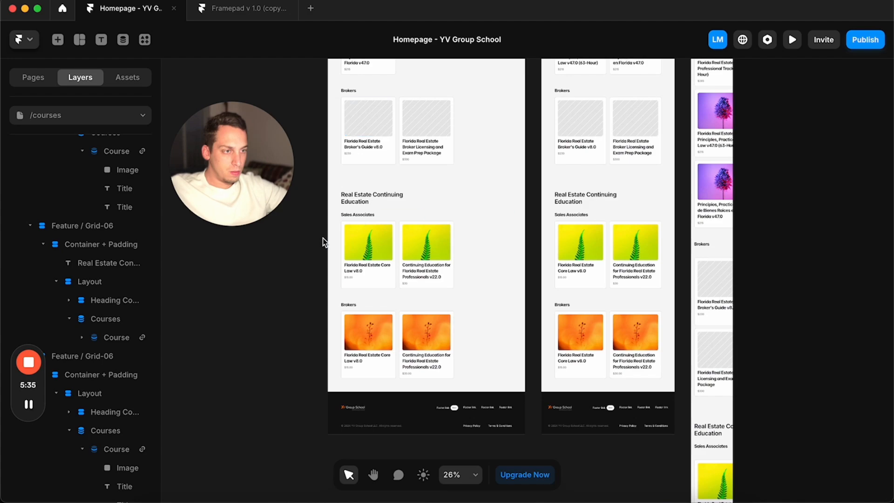
{"action": "left_click", "coordinate": [332, 236]}
{"action": "left_click", "coordinate": [292, 274]}
{"action": "scroll", "coordinate": [292, 275], "scroll_direction": "up", "scroll_amount": 3}
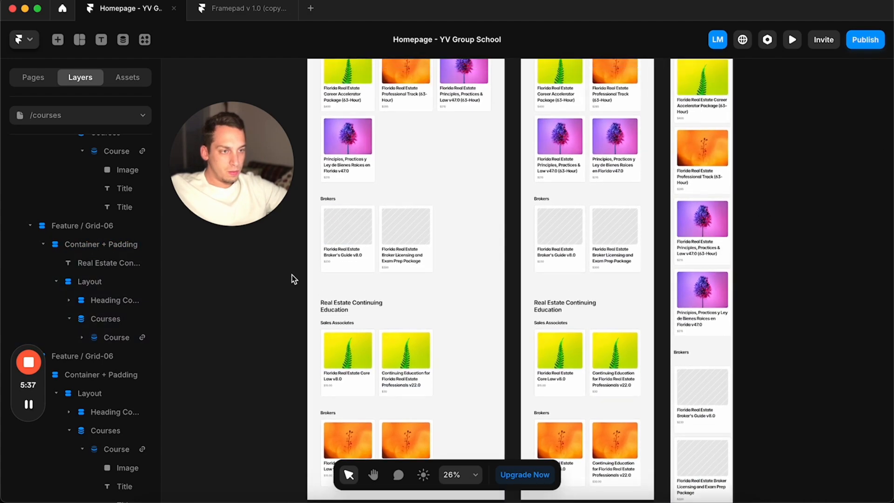
{"action": "scroll", "coordinate": [292, 274], "scroll_direction": "up", "scroll_amount": 3}
{"action": "scroll", "coordinate": [292, 274], "scroll_direction": "down", "scroll_amount": 3}
{"action": "scroll", "coordinate": [292, 275], "scroll_direction": "down", "scroll_amount": 1}
Step: Collapse the expanded Feature / Grid-06 sections in the Desktop layer tree
{"action": "left_click", "coordinate": [307, 362]}
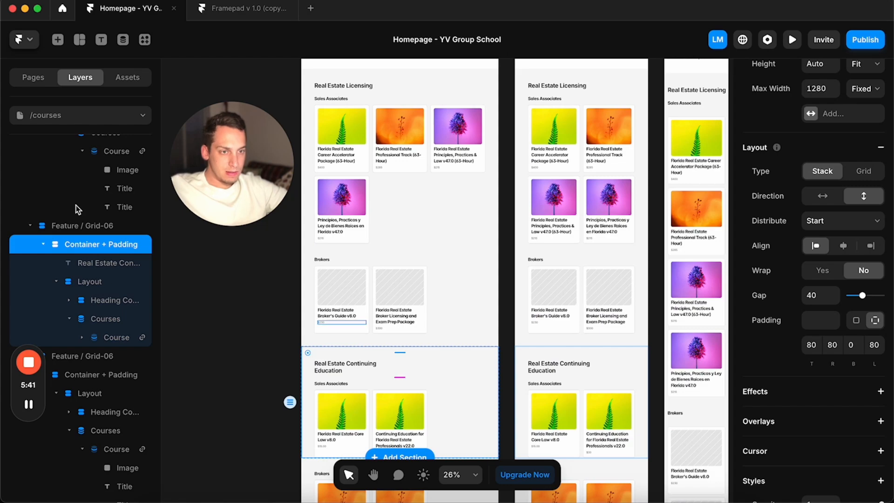
{"action": "left_click", "coordinate": [29, 231]}
{"action": "left_click", "coordinate": [31, 279]}
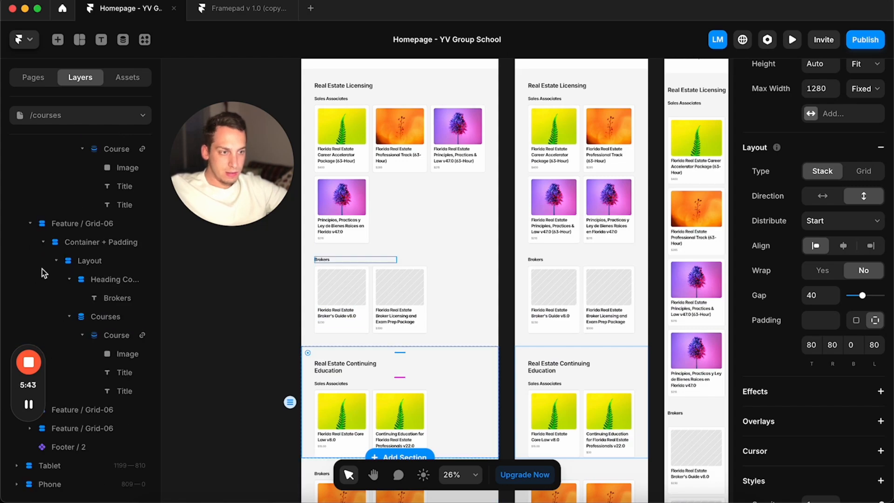
{"action": "left_click", "coordinate": [30, 223]}
{"action": "left_click", "coordinate": [30, 186]}
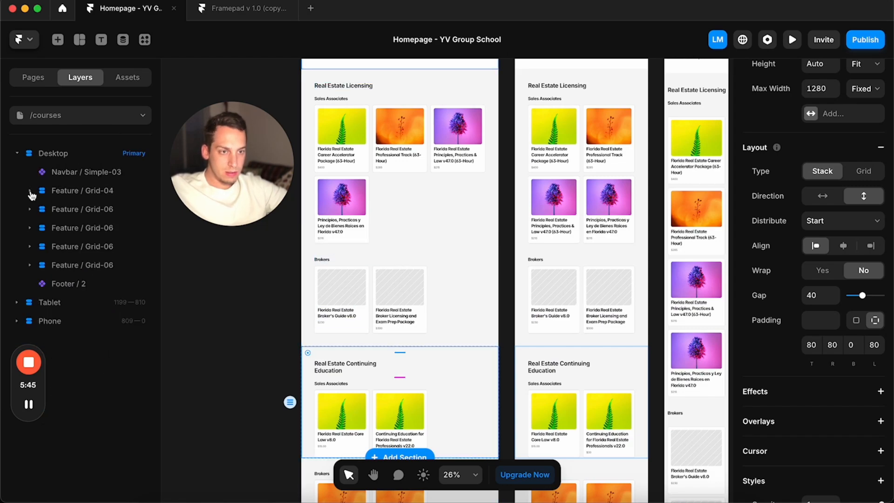
Step: Duplicate the Real Estate Continuing Education Sales Associates section and move the copy below that area's Brokers section
{"action": "left_click", "coordinate": [64, 265]}
{"action": "scroll", "coordinate": [220, 308], "scroll_direction": "down", "scroll_amount": 5}
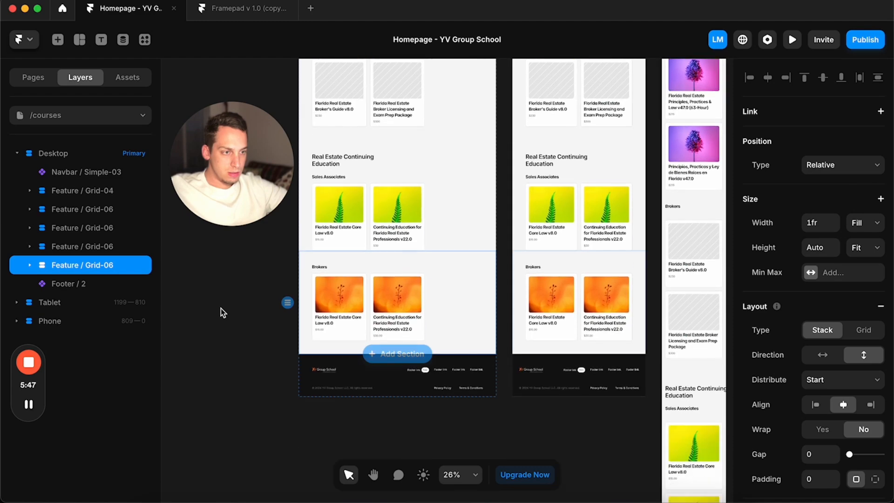
{"action": "left_click", "coordinate": [69, 251]}
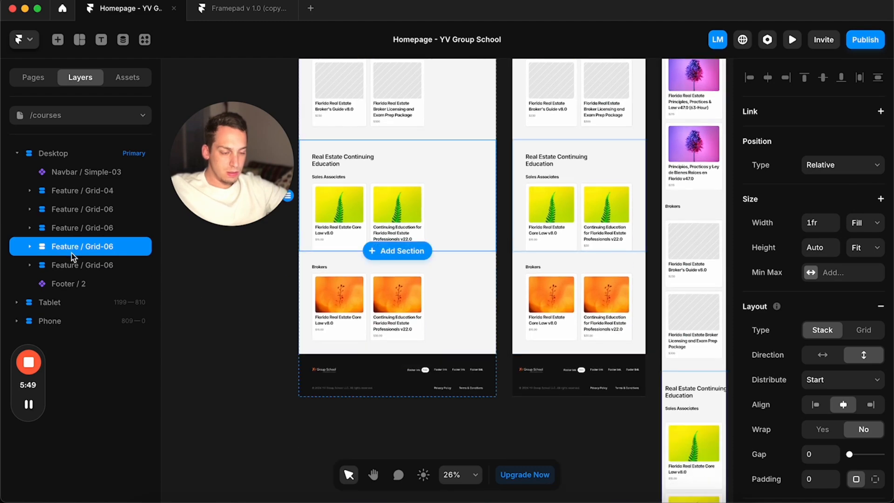
{"action": "key", "text": "super+d"}
{"action": "left_click_drag", "start_coordinate": [65, 266], "coordinate": [50, 294]}
Step: Duplicate the Real Estate Continuing Education Brokers section and place the collapsed copy below the new Sales Associates copy, above the footer
{"action": "left_click", "coordinate": [69, 271]}
{"action": "key", "text": "super+d"}
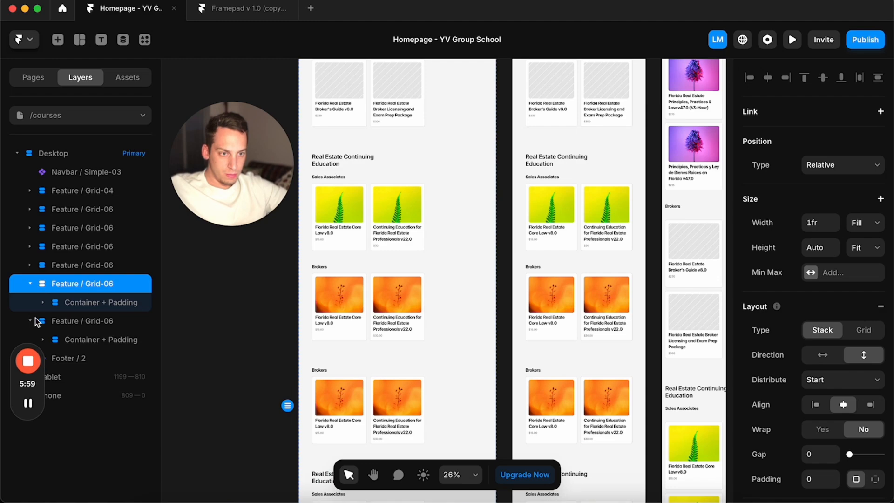
{"action": "left_click_drag", "start_coordinate": [43, 390], "coordinate": [43, 459]}
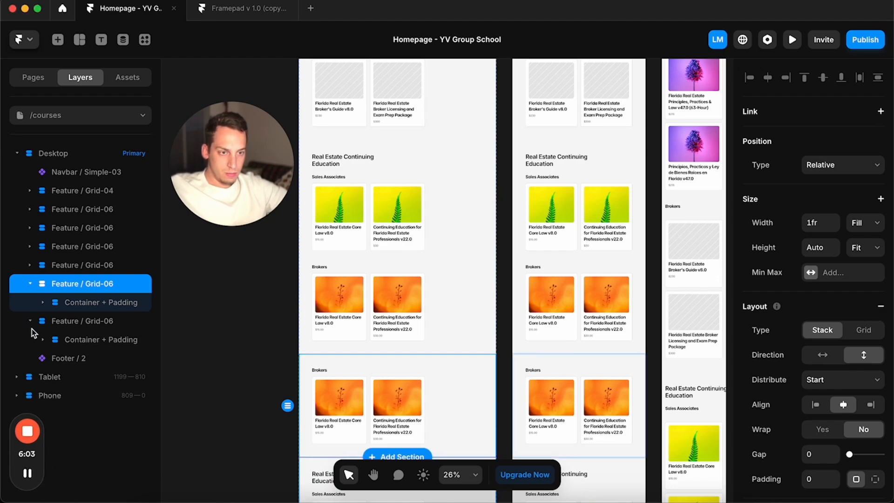
{"action": "left_click", "coordinate": [30, 284]}
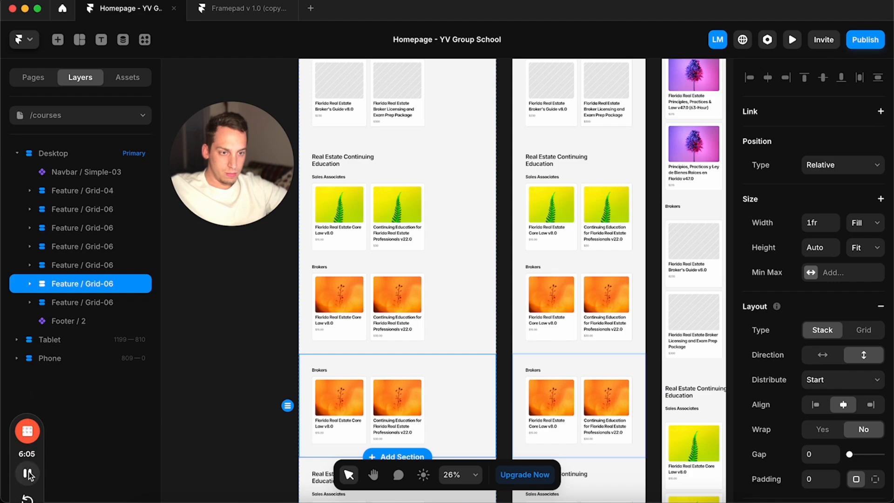
{"action": "left_click_drag", "start_coordinate": [64, 283], "coordinate": [65, 307]}
{"action": "scroll", "coordinate": [236, 332], "scroll_direction": "down", "scroll_amount": 3}
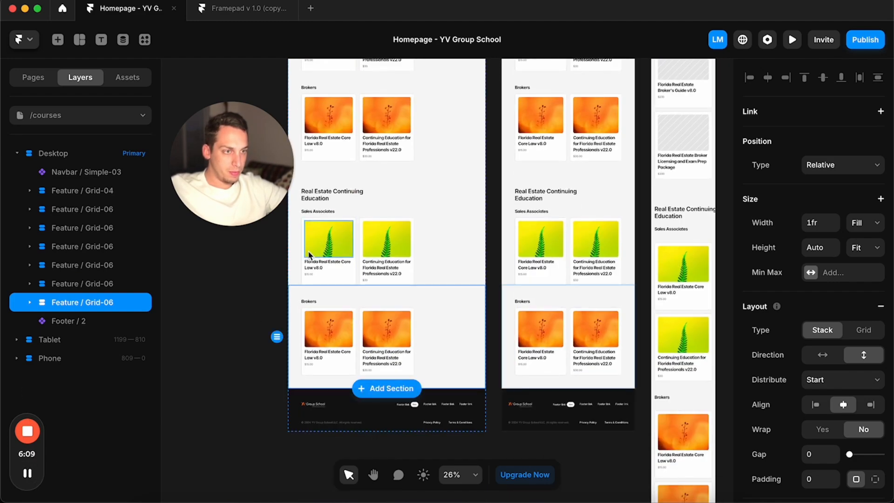
Step: Check the area names on the shop page in Chrome, and change the copied lower Continuing Education heading in Framer to "Real Estate Post-Licensing"
{"action": "left_click", "coordinate": [202, 497]}
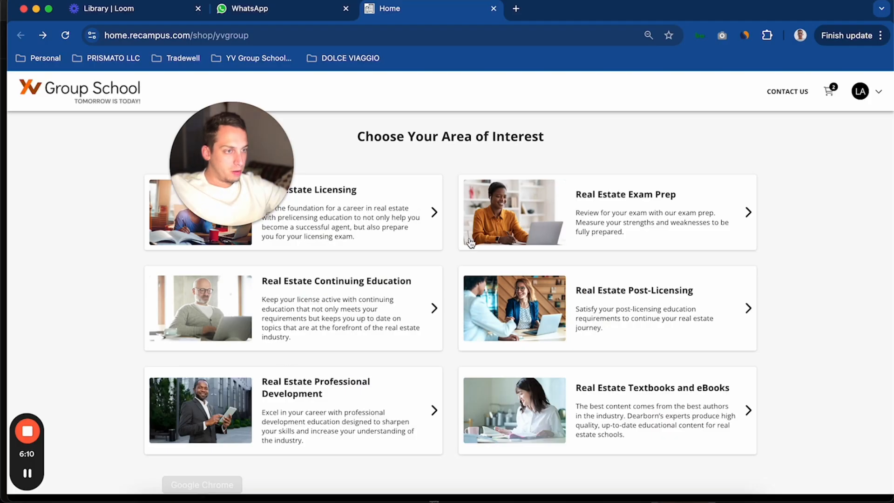
{"action": "left_click", "coordinate": [605, 298]}
{"action": "scroll", "coordinate": [425, 310], "scroll_direction": "left", "scroll_amount": 5}
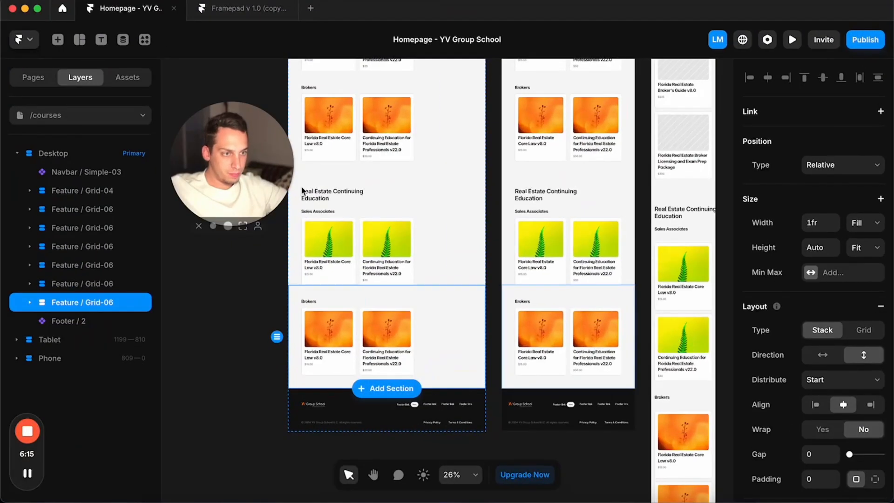
{"action": "left_click", "coordinate": [611, 109]}
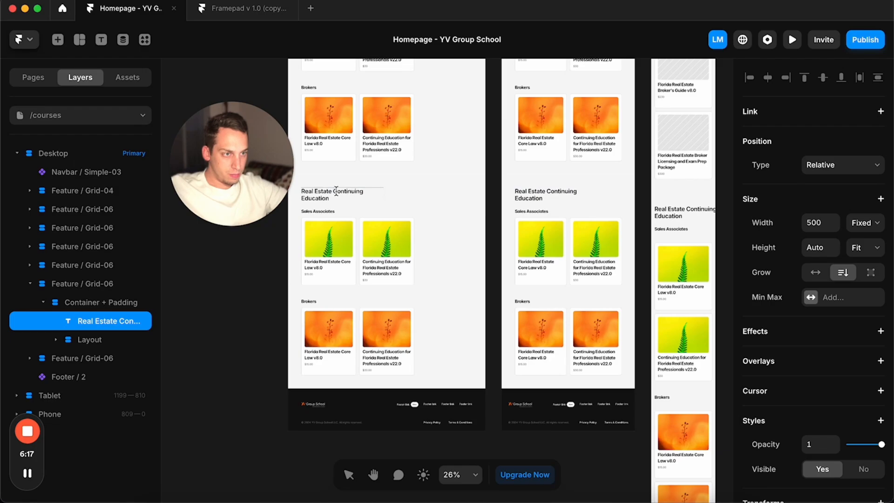
{"action": "key", "text": "ctrl+Up"}
{"action": "left_click", "coordinate": [307, 191]}
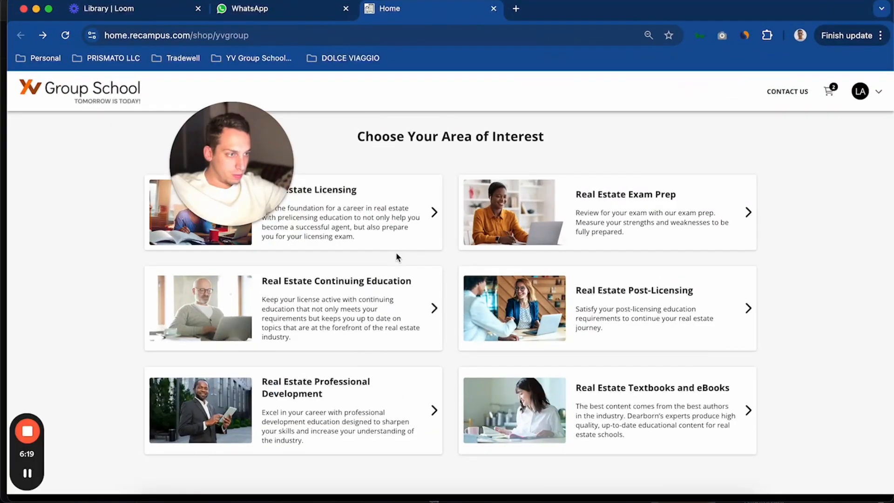
{"action": "key", "text": "ctrl+Up"}
{"action": "left_click", "coordinate": [599, 125]}
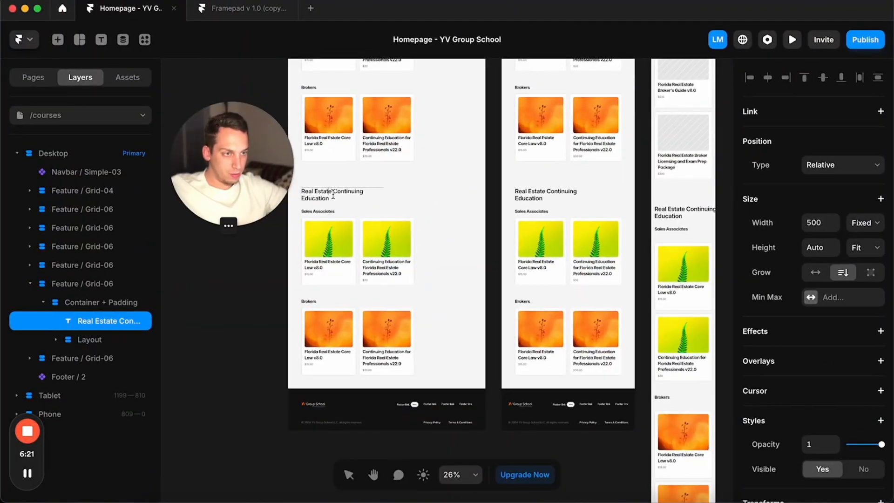
{"action": "type", "text": "Post-Licens"}
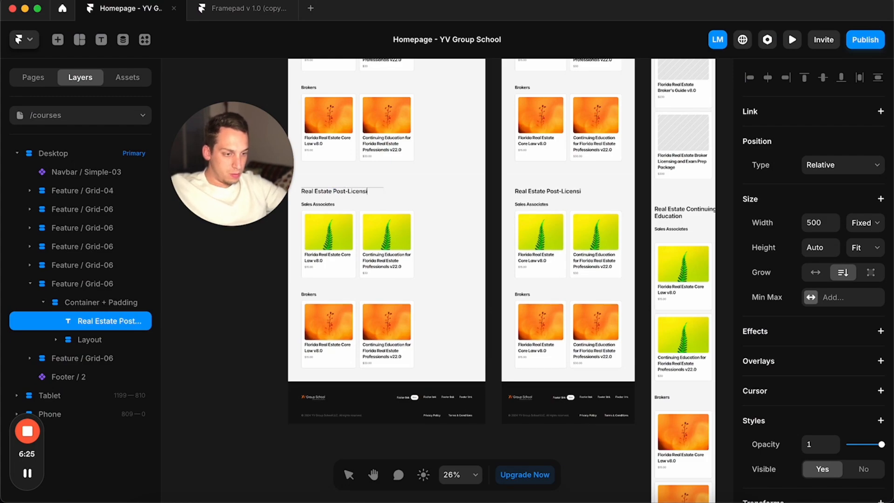
Step: Set the Categories filter of the Post-Licensing area's Sales Associates course list to the Real Estate Post-Licensing category for sales associates
{"action": "double_click", "coordinate": [325, 206]}
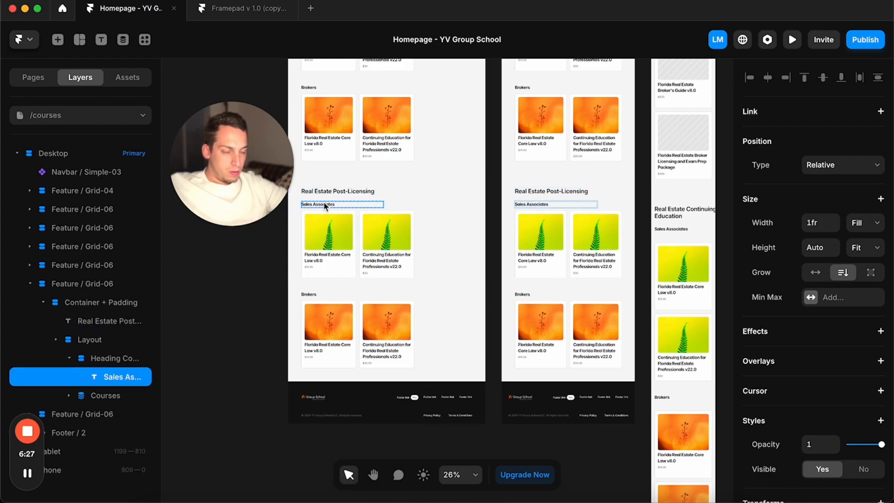
{"action": "scroll", "coordinate": [255, 253], "scroll_direction": "up", "scroll_amount": 5}
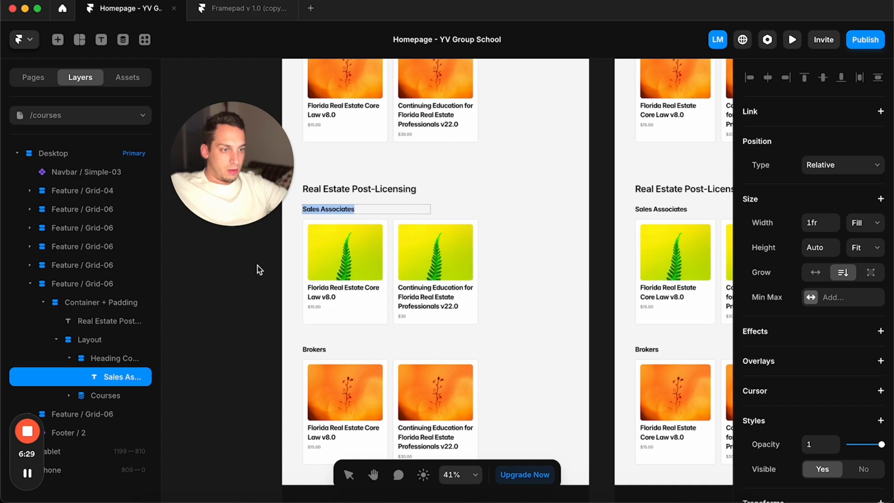
{"action": "left_click", "coordinate": [334, 287]}
{"action": "left_click", "coordinate": [408, 282]}
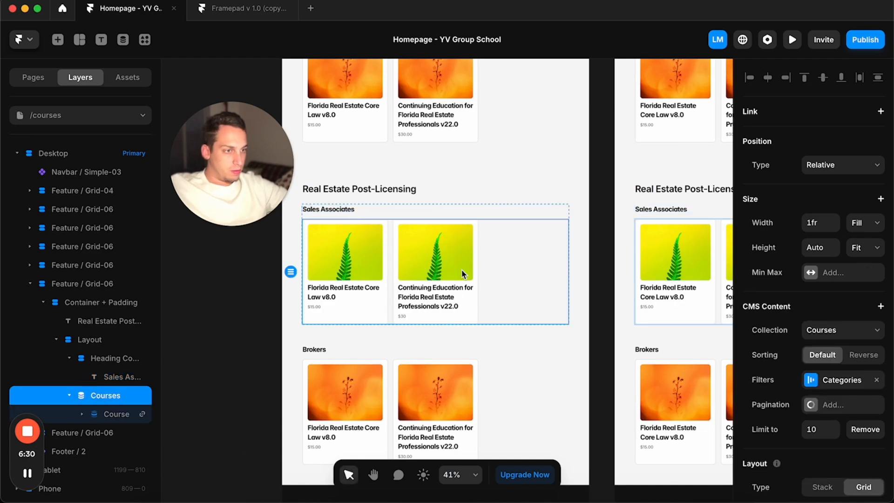
{"action": "left_click", "coordinate": [833, 386]}
{"action": "left_click", "coordinate": [664, 442]}
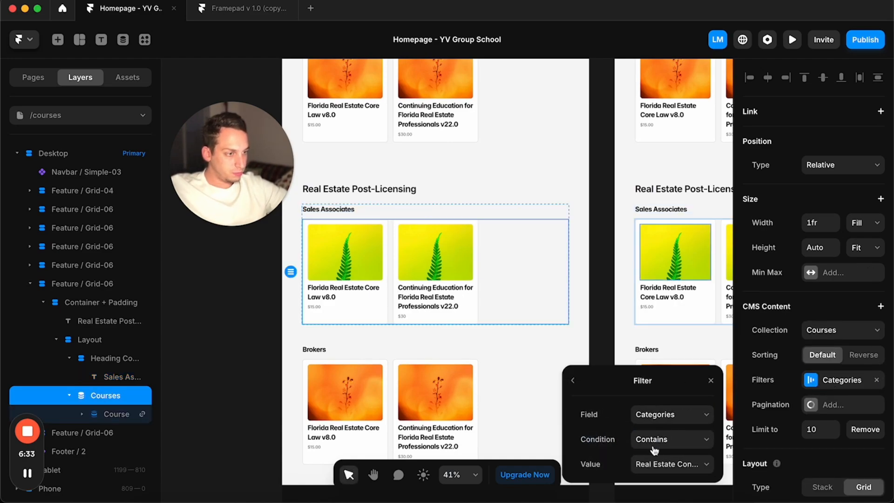
{"action": "left_click", "coordinate": [650, 465]}
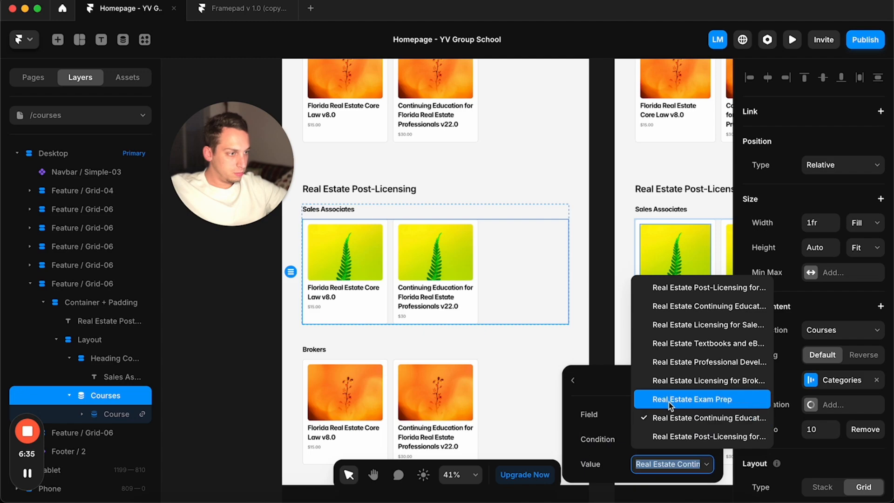
{"action": "left_click", "coordinate": [669, 433]}
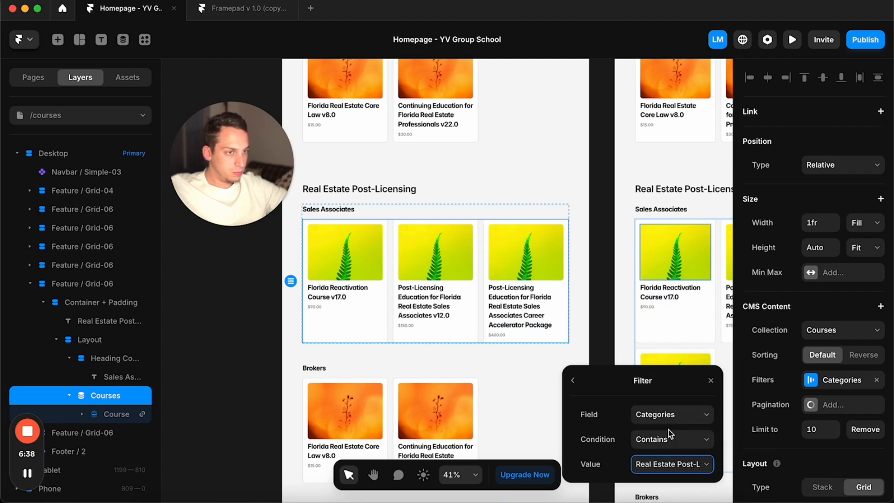
Step: Set the Categories filter of the Post-Licensing area's Brokers course list to the Real Estate Post-Licensing category for brokers
{"action": "left_click", "coordinate": [409, 402]}
{"action": "left_click", "coordinate": [689, 461]}
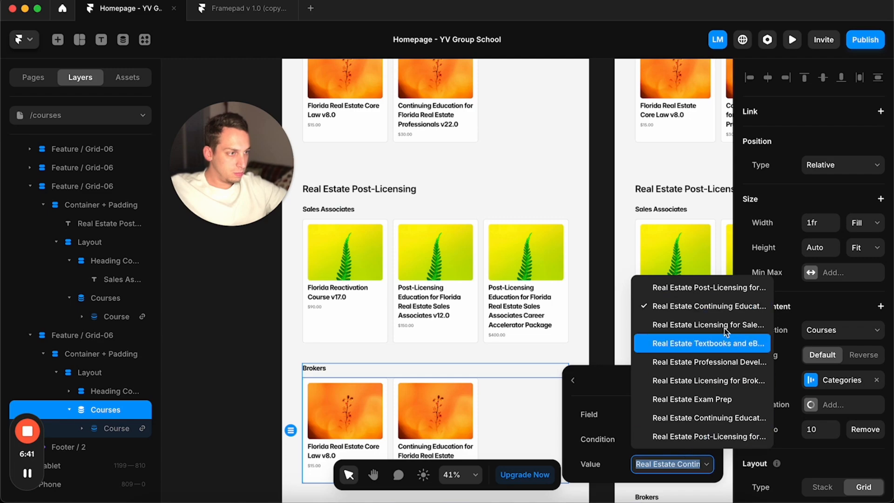
{"action": "left_click", "coordinate": [660, 286]}
{"action": "left_click", "coordinate": [250, 372]}
Step: Examine the courses page from the header and navbar down to the Post-Licensing sections and footer across the Desktop and Tablet layouts
{"action": "scroll", "coordinate": [247, 390], "scroll_direction": "down", "scroll_amount": 5}
{"action": "scroll", "coordinate": [247, 390], "scroll_direction": "down", "scroll_amount": 5}
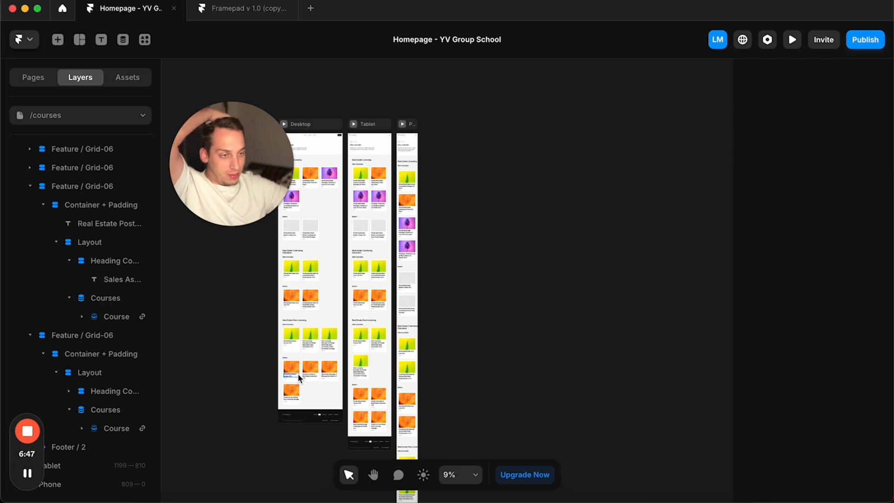
{"action": "scroll", "coordinate": [297, 373], "scroll_direction": "up", "scroll_amount": 5}
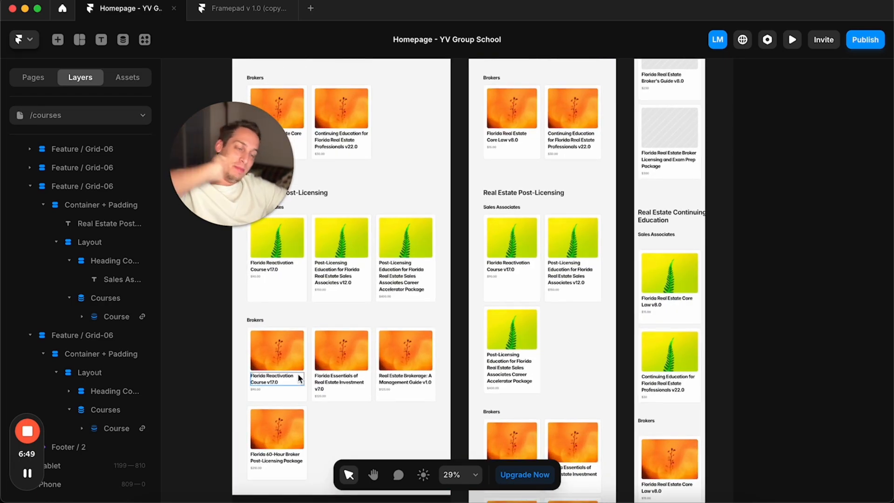
{"action": "scroll", "coordinate": [299, 375], "scroll_direction": "down", "scroll_amount": 5}
{"action": "scroll", "coordinate": [371, 368], "scroll_direction": "up", "scroll_amount": 3}
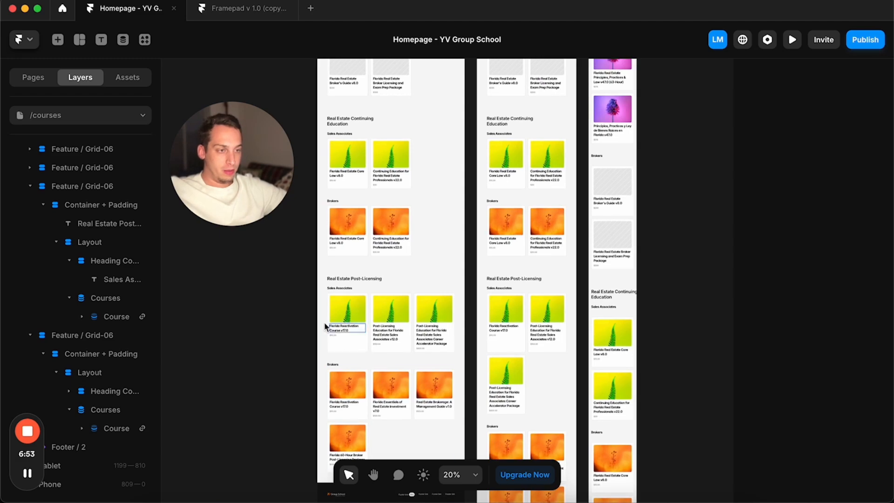
{"action": "scroll", "coordinate": [329, 330], "scroll_direction": "down", "scroll_amount": 4}
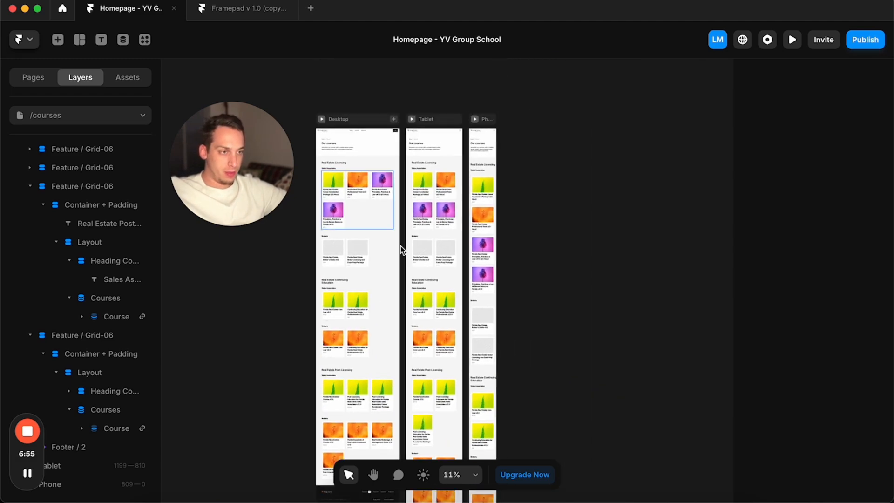
{"action": "scroll", "coordinate": [404, 281], "scroll_direction": "down", "scroll_amount": 10}
{"action": "scroll", "coordinate": [404, 282], "scroll_direction": "up", "scroll_amount": 10}
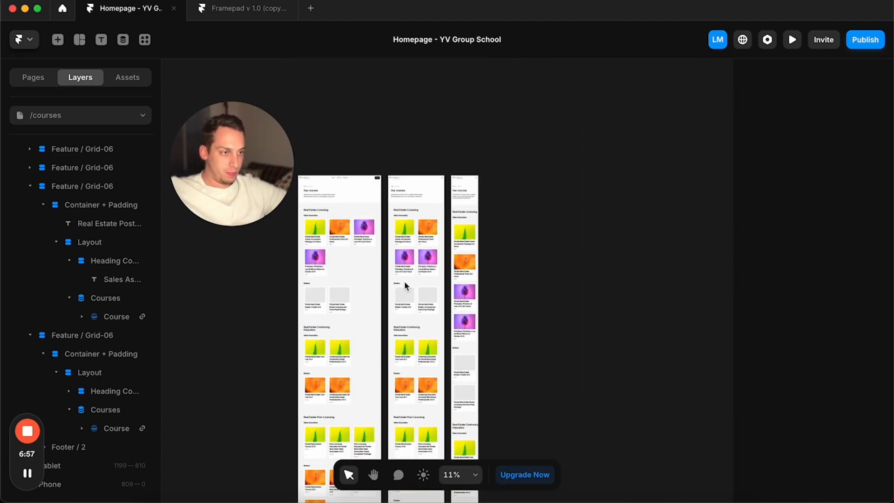
{"action": "scroll", "coordinate": [328, 233], "scroll_direction": "up", "scroll_amount": 5}
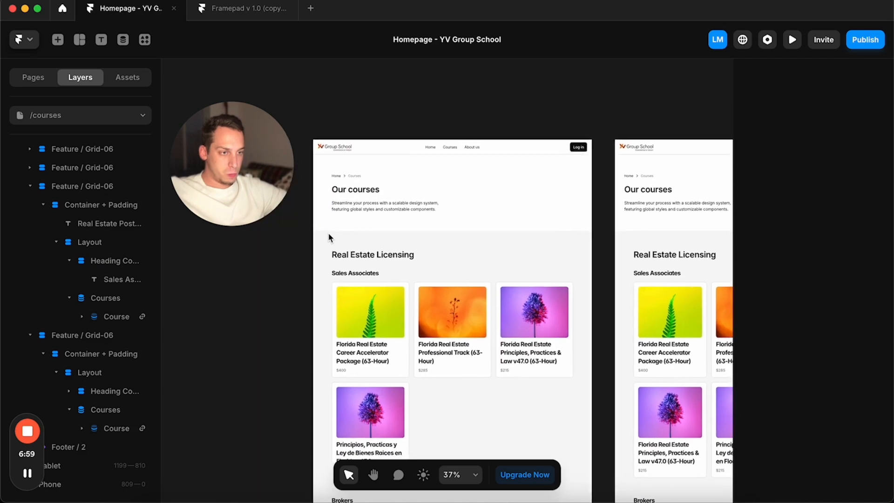
{"action": "scroll", "coordinate": [327, 232], "scroll_direction": "down", "scroll_amount": 3}
{"action": "scroll", "coordinate": [334, 229], "scroll_direction": "up", "scroll_amount": 3}
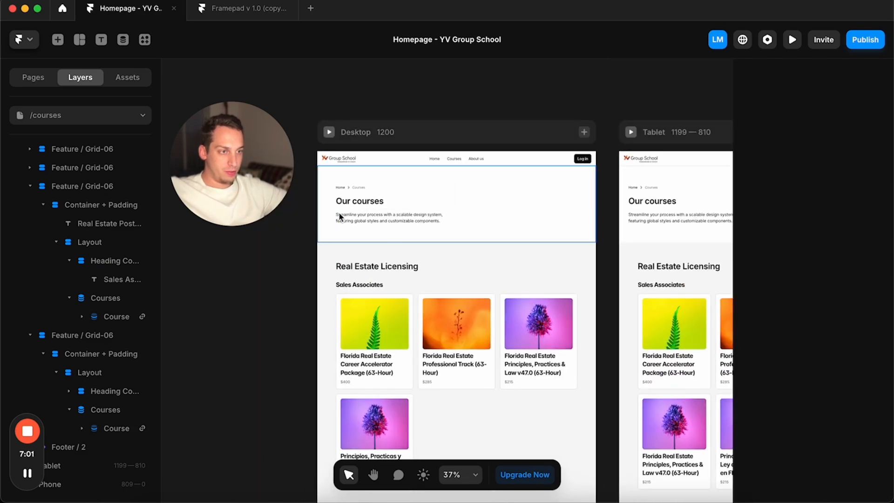
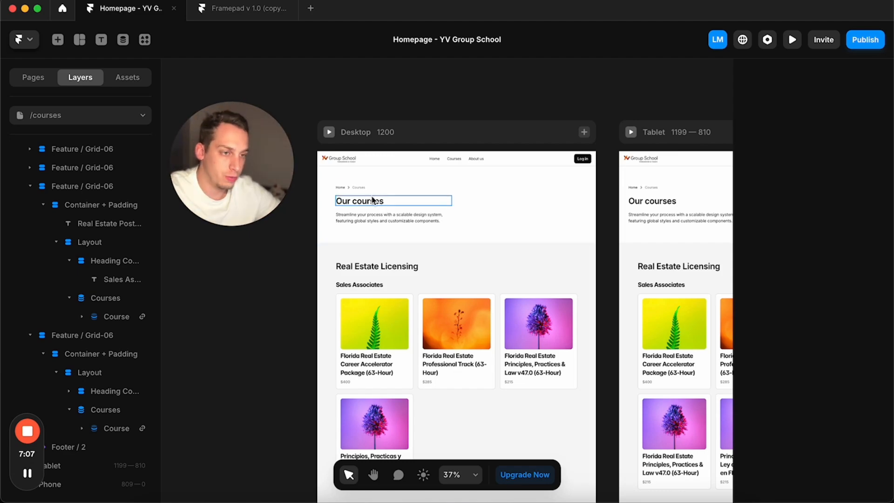
{"action": "left_click", "coordinate": [437, 163]}
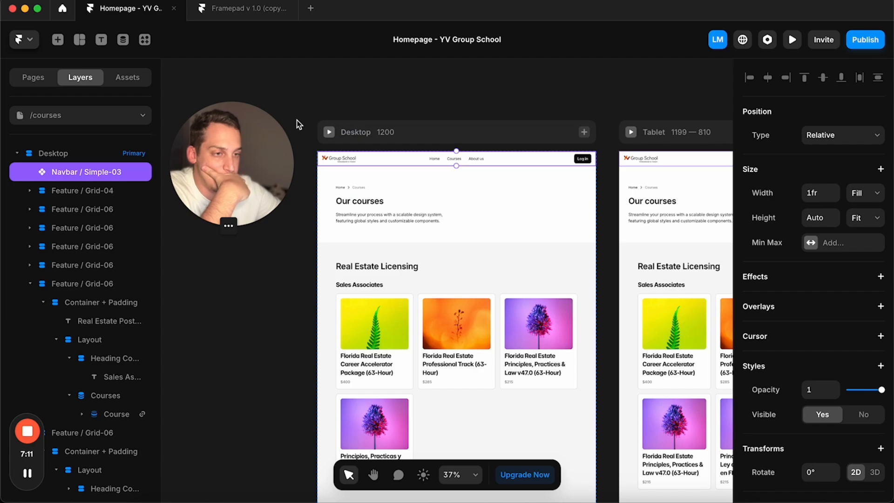
{"action": "scroll", "coordinate": [367, 372], "scroll_direction": "down", "scroll_amount": 10}
{"action": "scroll", "coordinate": [368, 375], "scroll_direction": "down", "scroll_amount": 5}
{"action": "scroll", "coordinate": [368, 375], "scroll_direction": "down", "scroll_amount": 3}
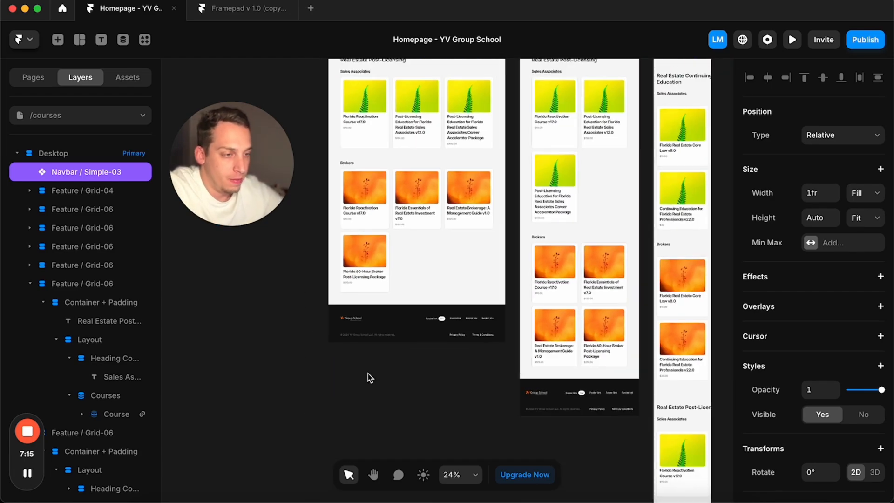
{"action": "scroll", "coordinate": [368, 374], "scroll_direction": "up", "scroll_amount": 3}
{"action": "scroll", "coordinate": [340, 268], "scroll_direction": "up", "scroll_amount": 2}
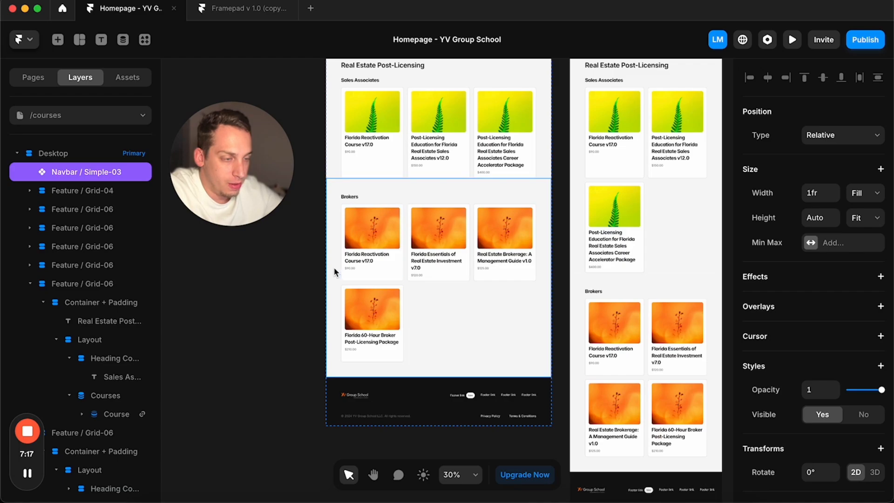
{"action": "scroll", "coordinate": [334, 271], "scroll_direction": "up", "scroll_amount": 3}
Step: View the Real Estate Professional Development area of the shop in Chrome and return to the area of interest overview
{"action": "left_click", "coordinate": [202, 499]}
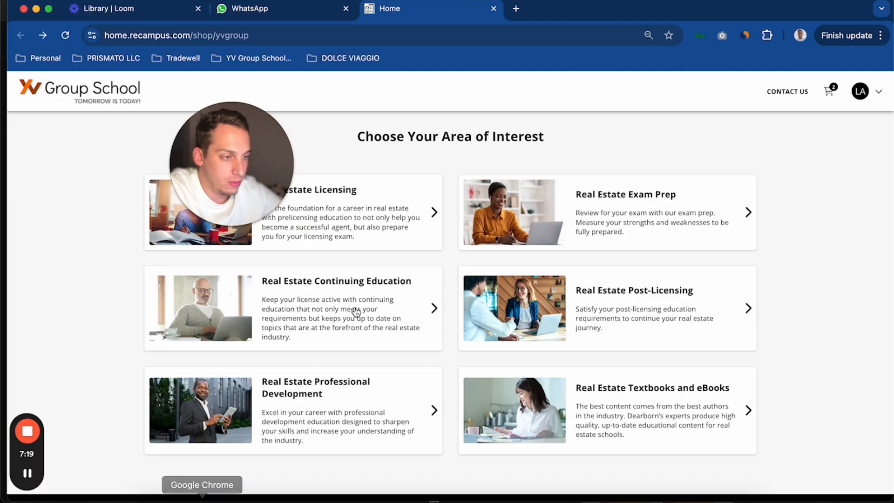
{"action": "left_click", "coordinate": [355, 380]}
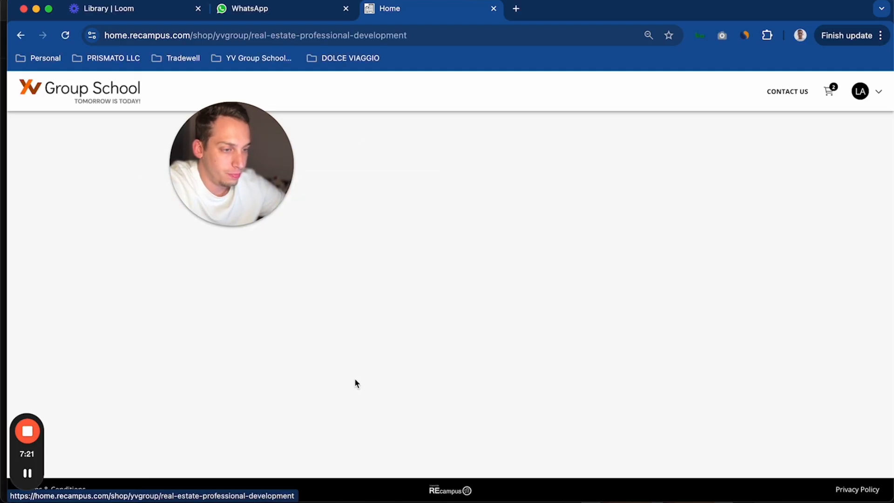
{"action": "scroll", "coordinate": [355, 382], "scroll_direction": "down", "scroll_amount": 4}
{"action": "key", "text": "super+bracketleft"}
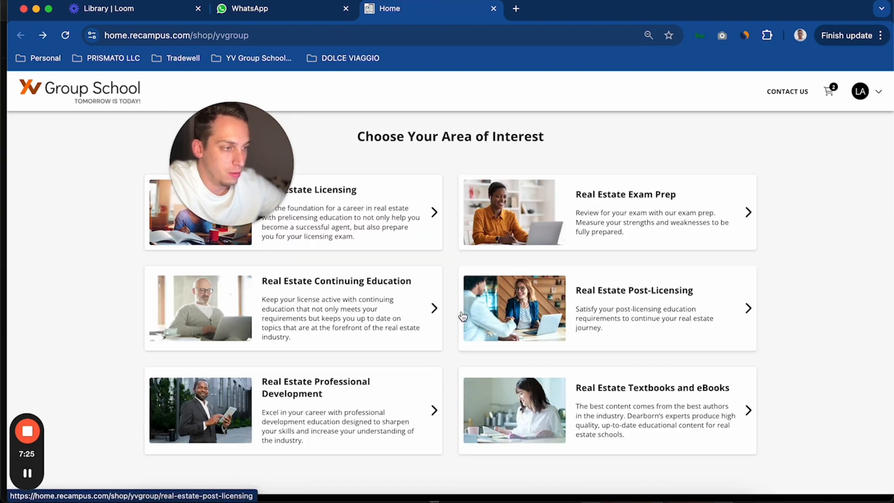
Step: Back in Framer, duplicate the Real Estate Post-Licensing Sales Associates section and place the copy below that area's Brokers section, above the footer
{"action": "key", "text": "ctrl+Up"}
{"action": "left_click", "coordinate": [545, 195]}
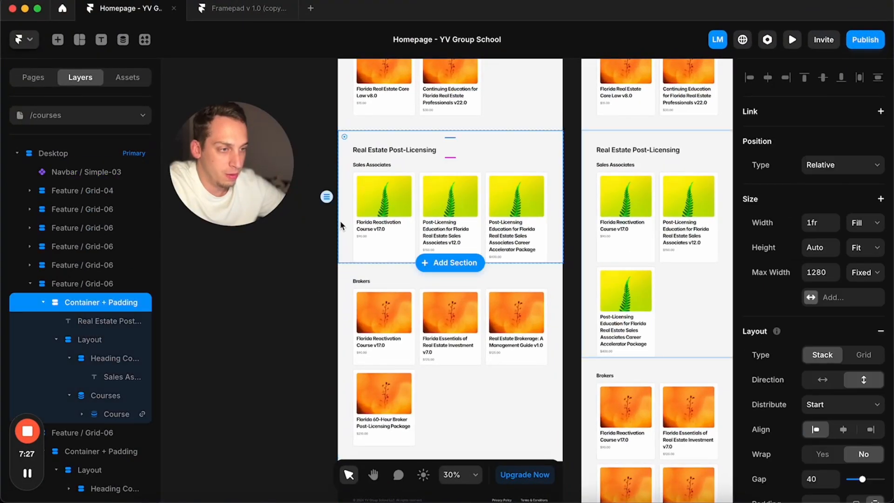
{"action": "left_click", "coordinate": [29, 284]}
{"action": "left_click", "coordinate": [69, 288]}
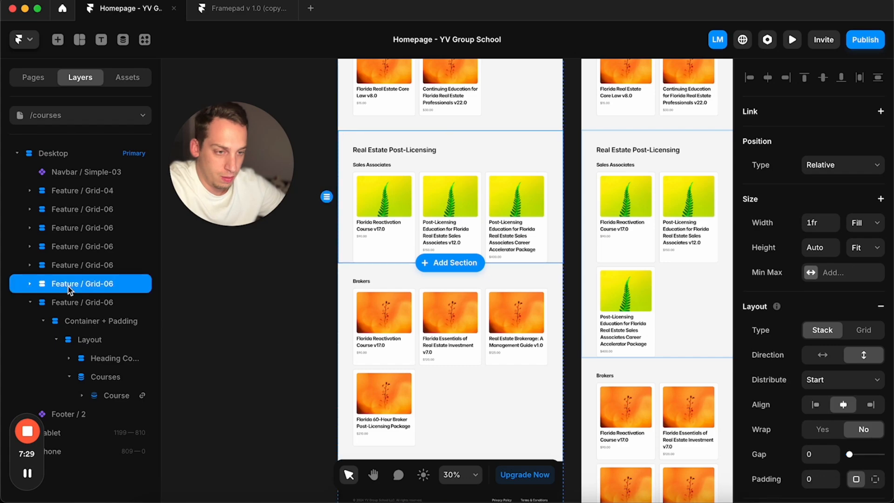
{"action": "left_click", "coordinate": [28, 302]}
{"action": "key", "text": "super+d"}
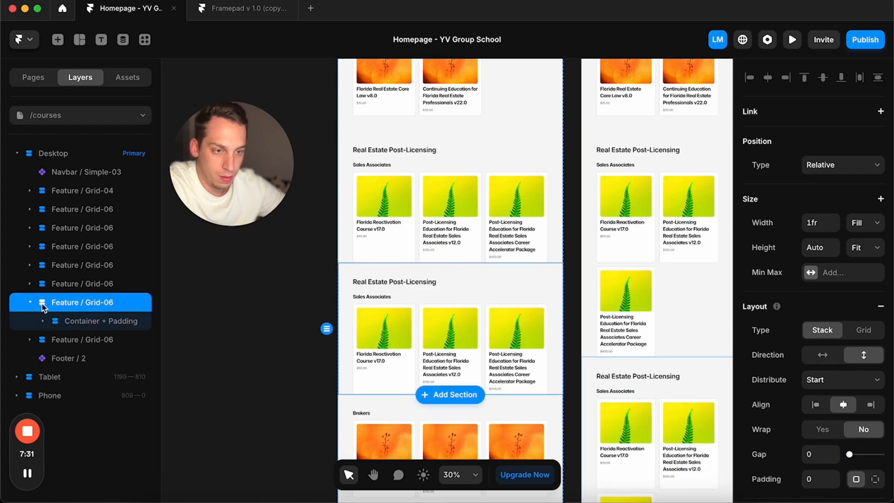
{"action": "left_click_drag", "start_coordinate": [54, 305], "coordinate": [55, 355]}
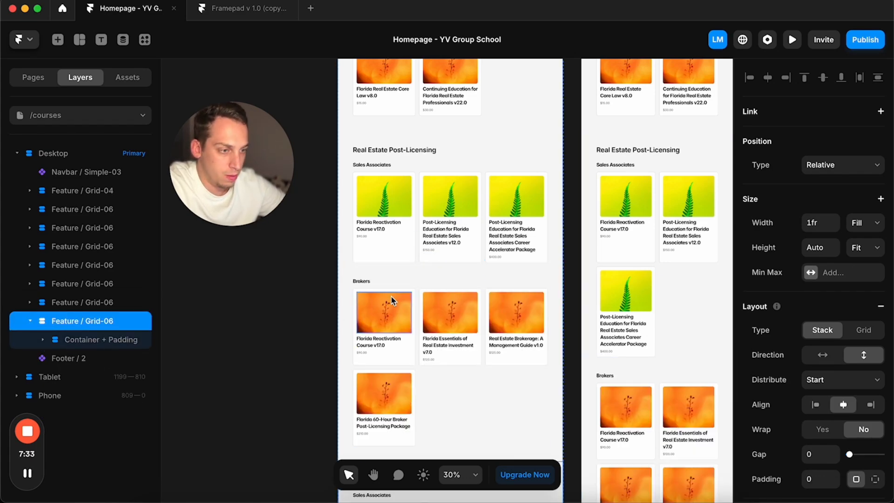
Step: Delete the Sales Associates subheading and its empty heading container from the new bottom section copy
{"action": "scroll", "coordinate": [391, 298], "scroll_direction": "down", "scroll_amount": 5}
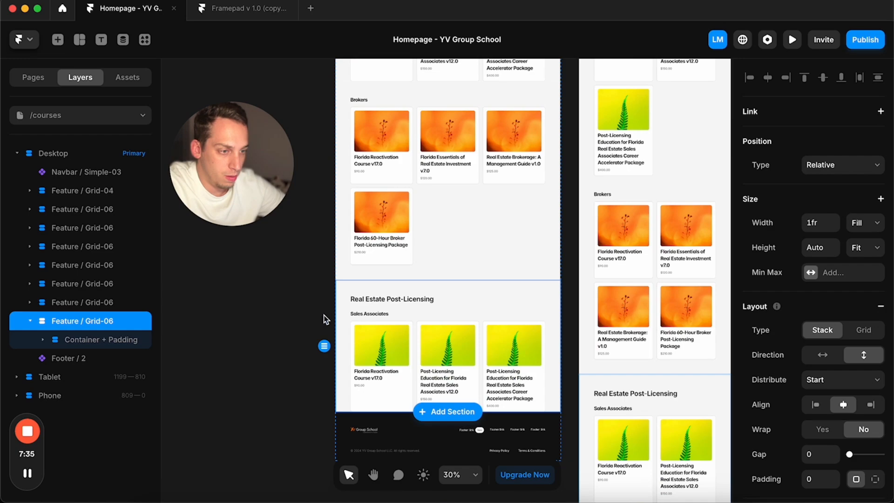
{"action": "left_click", "coordinate": [285, 355]}
{"action": "left_click", "coordinate": [367, 313]}
{"action": "key", "text": "Delete"}
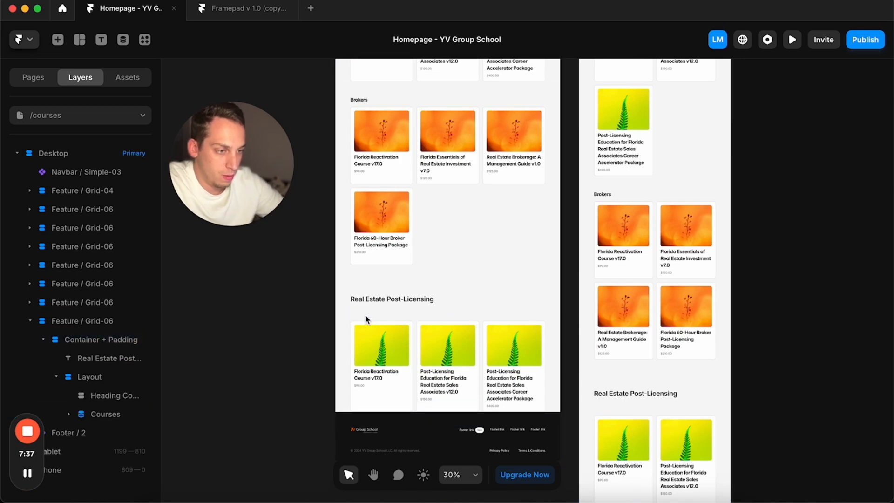
{"action": "left_click", "coordinate": [354, 314]}
{"action": "key", "text": "Delete"}
Step: Change the area heading of the new bottom section to "Exam Prep"
{"action": "left_click", "coordinate": [356, 301]}
{"action": "double_click", "coordinate": [357, 298]}
{"action": "type", "text": "Exa"}
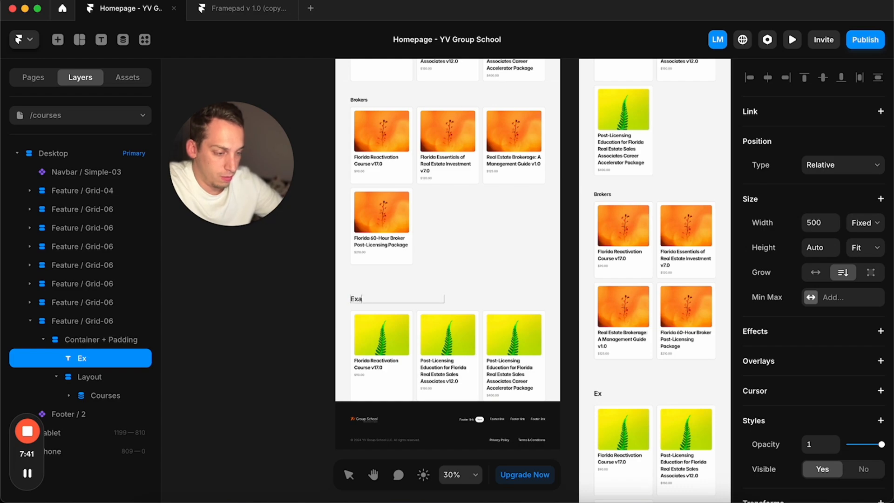
{"action": "key", "text": "Escape"}
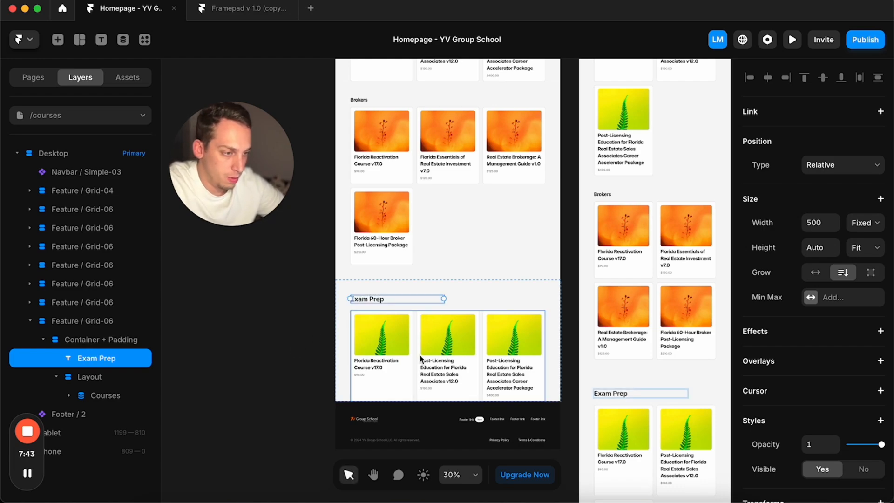
Step: Set the Categories filter of the Exam Prep section's course list to contain Real Estate Exam Prep
{"action": "left_click", "coordinate": [417, 353]}
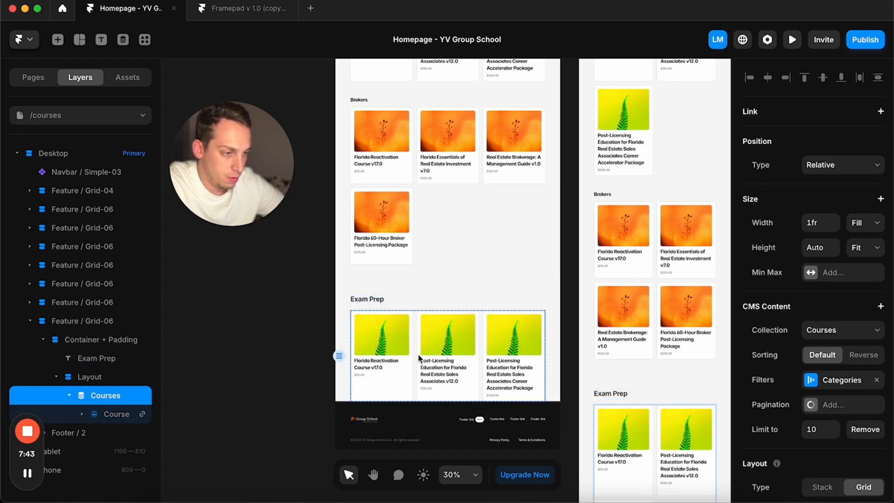
{"action": "left_click", "coordinate": [821, 385]}
{"action": "left_click", "coordinate": [674, 442]}
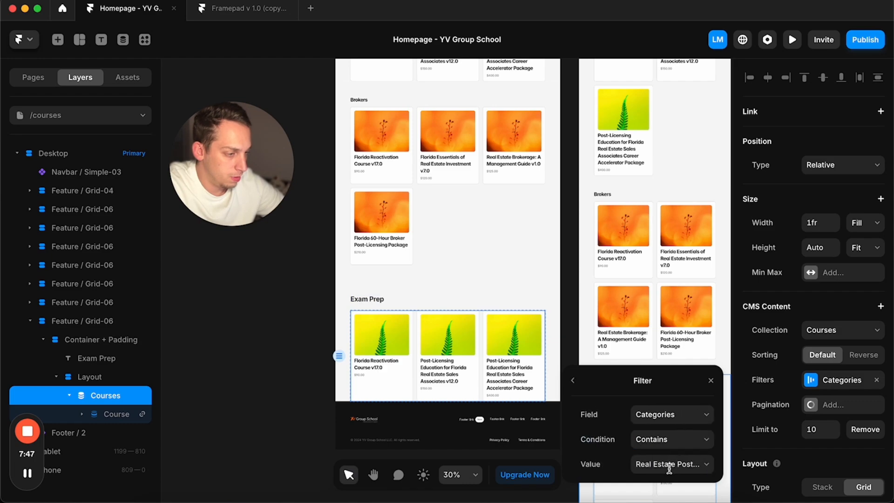
{"action": "left_click", "coordinate": [667, 464]}
{"action": "left_click", "coordinate": [680, 400]}
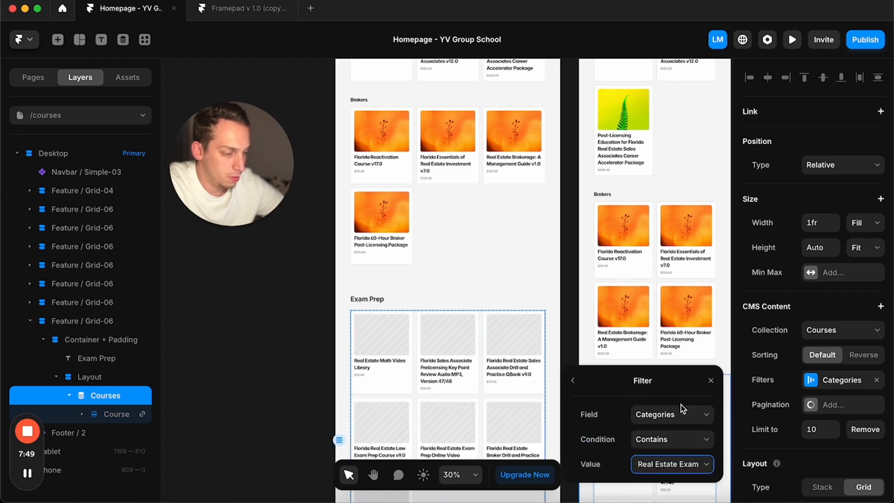
{"action": "left_click", "coordinate": [320, 348]}
{"action": "scroll", "coordinate": [320, 348], "scroll_direction": "down", "scroll_amount": 5}
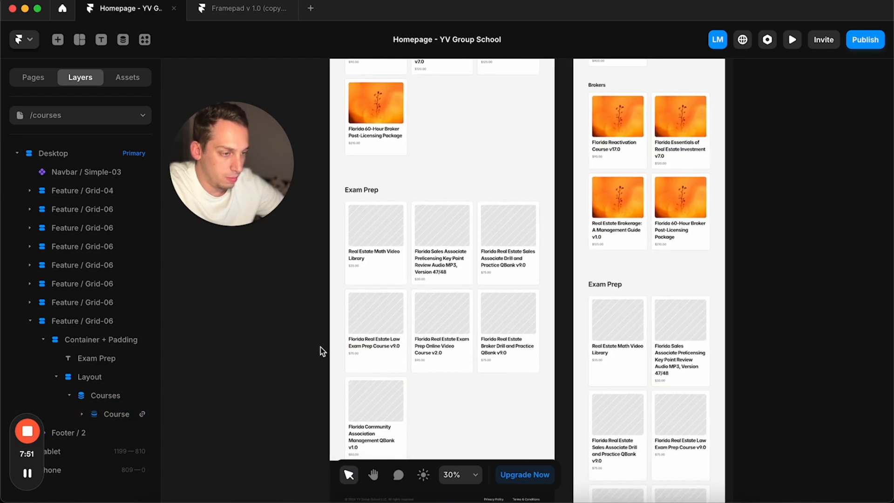
{"action": "scroll", "coordinate": [440, 317], "scroll_direction": "up", "scroll_amount": 3}
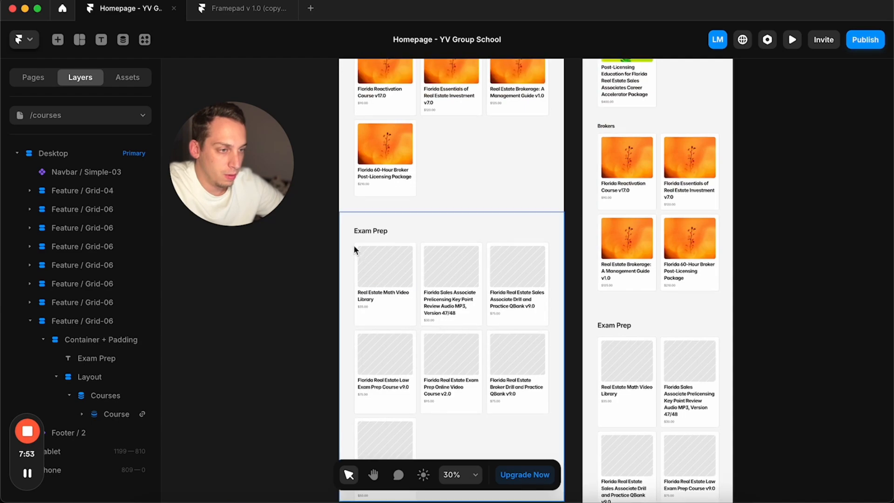
Step: Duplicate the whole Exam Prep section so that the copy sits directly below it, above the footer
{"action": "left_click", "coordinate": [348, 242]}
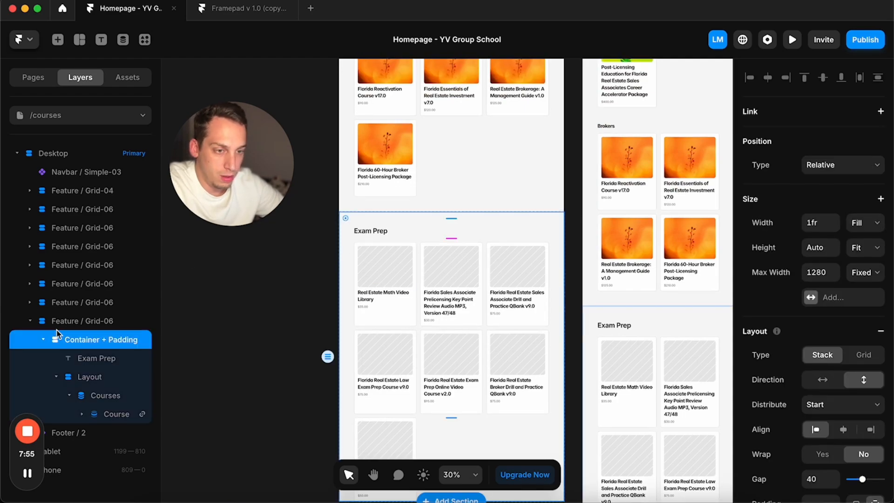
{"action": "left_click", "coordinate": [30, 320]}
{"action": "left_click", "coordinate": [59, 321]}
{"action": "key", "text": "super+d"}
{"action": "scroll", "coordinate": [256, 315], "scroll_direction": "down", "scroll_amount": 4}
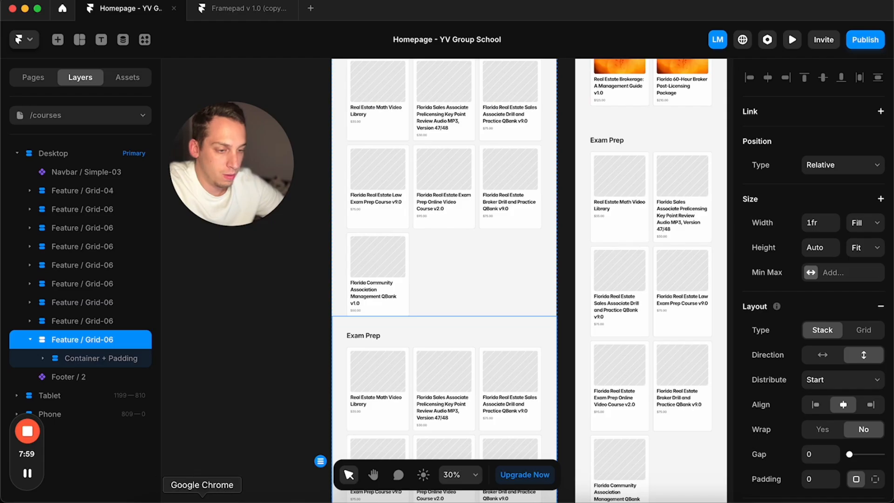
Step: Switch to Chrome, look up the remaining areas of interest in the YV Group School shop, and return to Framer
{"action": "left_click", "coordinate": [202, 497]}
{"action": "left_click", "coordinate": [594, 214]}
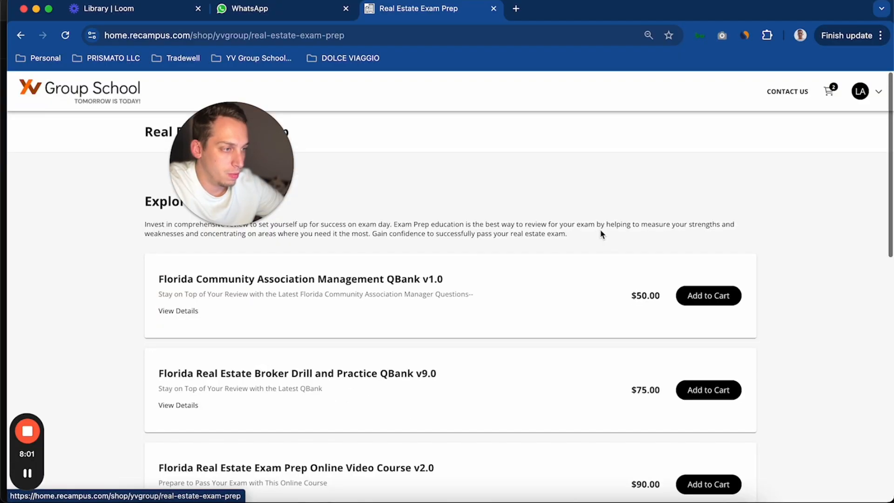
{"action": "scroll", "coordinate": [387, 321], "scroll_direction": "left", "scroll_amount": 5}
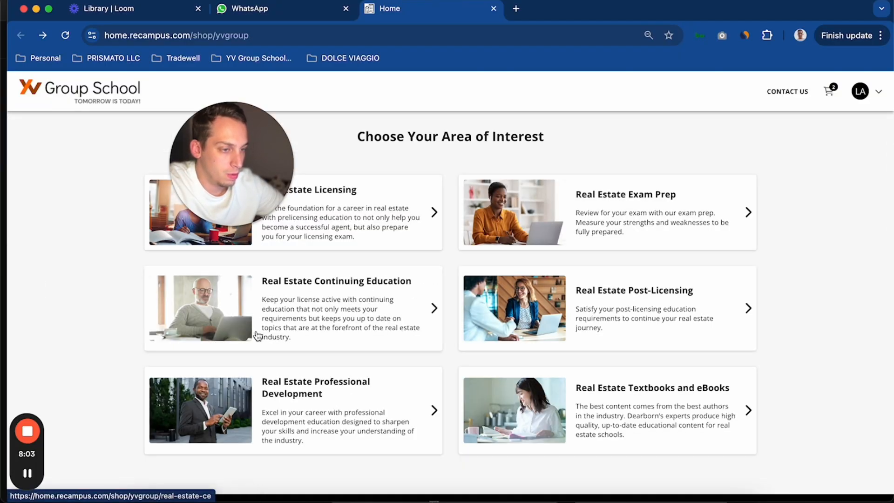
{"action": "left_click", "coordinate": [293, 393]}
{"action": "scroll", "coordinate": [319, 359], "scroll_direction": "down", "scroll_amount": 5}
{"action": "scroll", "coordinate": [323, 365], "scroll_direction": "left", "scroll_amount": 5}
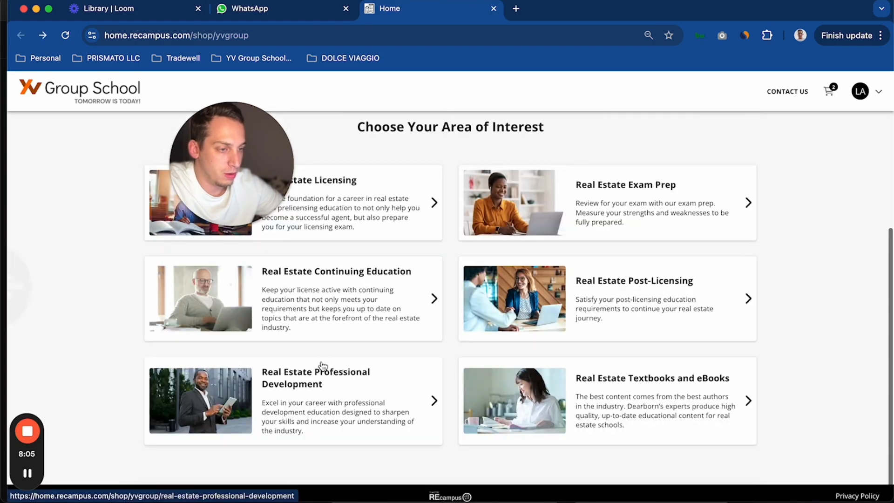
{"action": "key", "text": "ctrl+Up"}
{"action": "left_click", "coordinate": [665, 171]}
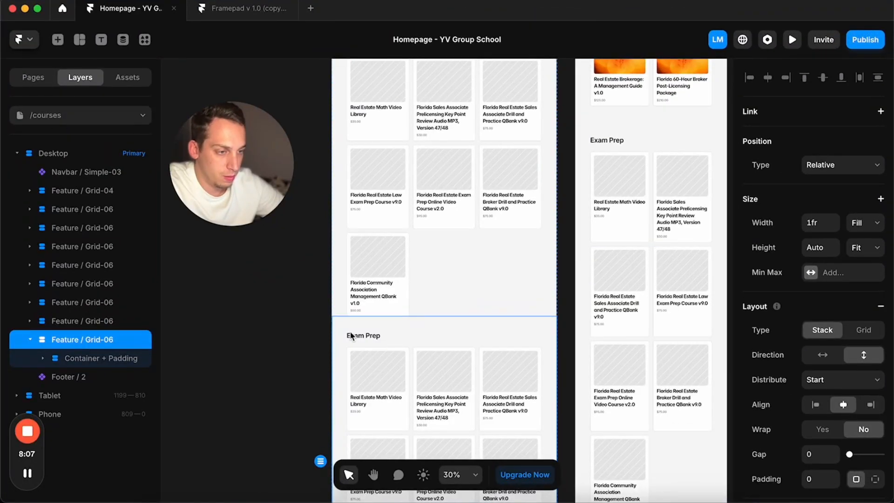
Step: Change the bottom section copy's heading to "Professional Development" and set its course list's Categories filter to Real Estate Professional Development
{"action": "scroll", "coordinate": [364, 335], "scroll_direction": "down", "scroll_amount": 5}
{"action": "left_click", "coordinate": [359, 233]}
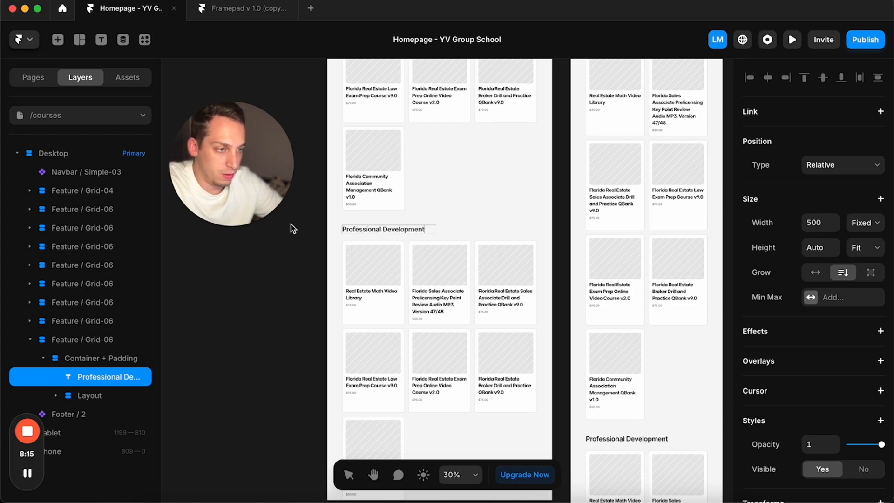
{"action": "left_click", "coordinate": [413, 318]}
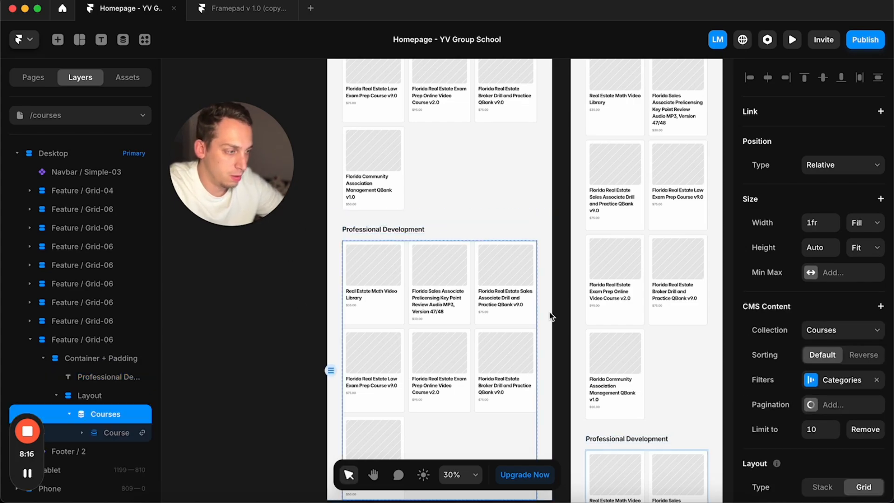
{"action": "left_click", "coordinate": [811, 380]}
{"action": "left_click", "coordinate": [671, 439]}
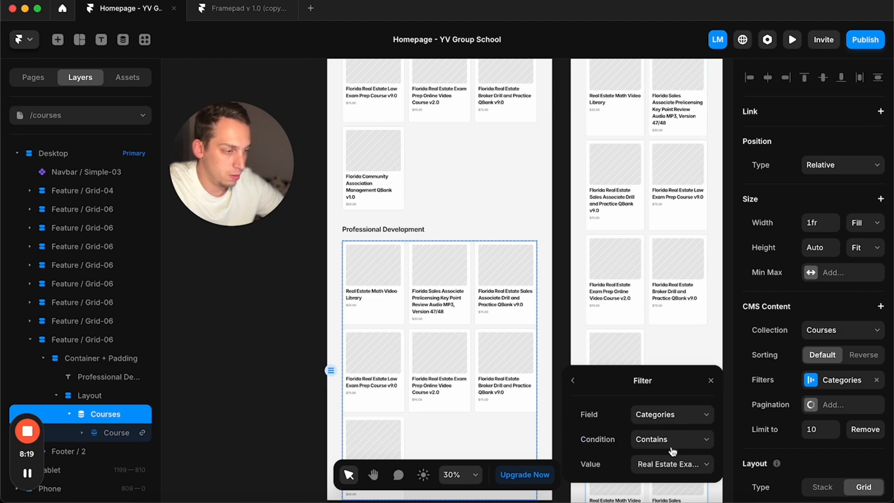
{"action": "left_click", "coordinate": [662, 462]}
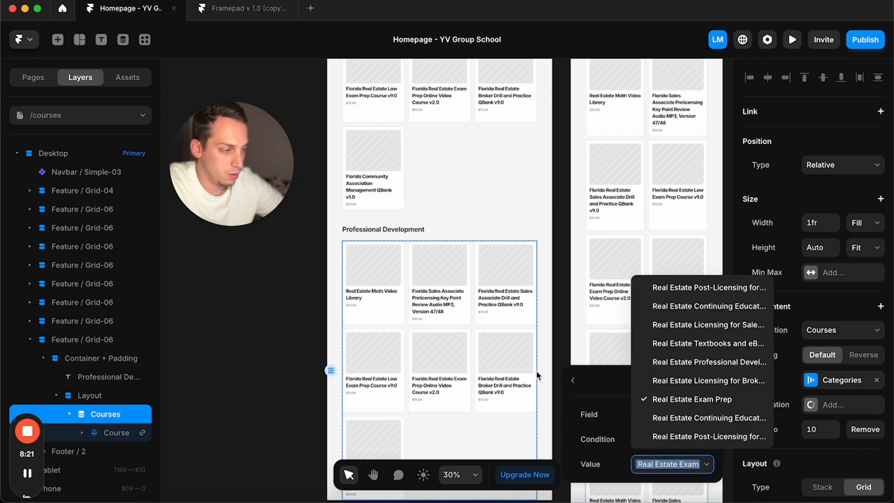
{"action": "left_click", "coordinate": [701, 363]}
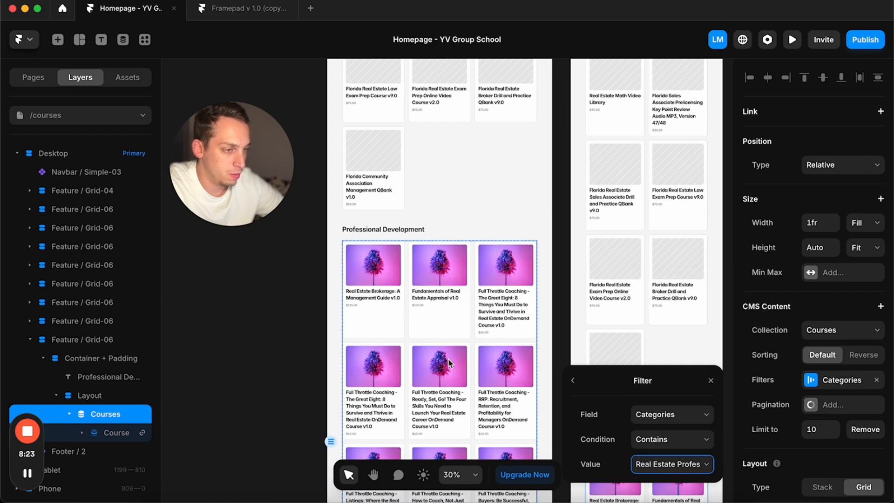
{"action": "scroll", "coordinate": [484, 363], "scroll_direction": "down", "scroll_amount": 10}
{"action": "left_click", "coordinate": [285, 311]}
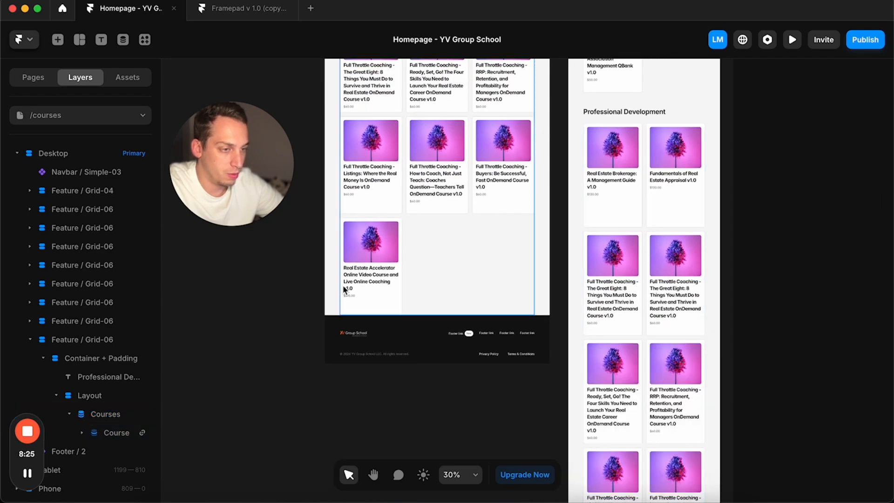
Step: Set the bottom padding of the Professional Development section's container to 80
{"action": "left_click", "coordinate": [335, 284]}
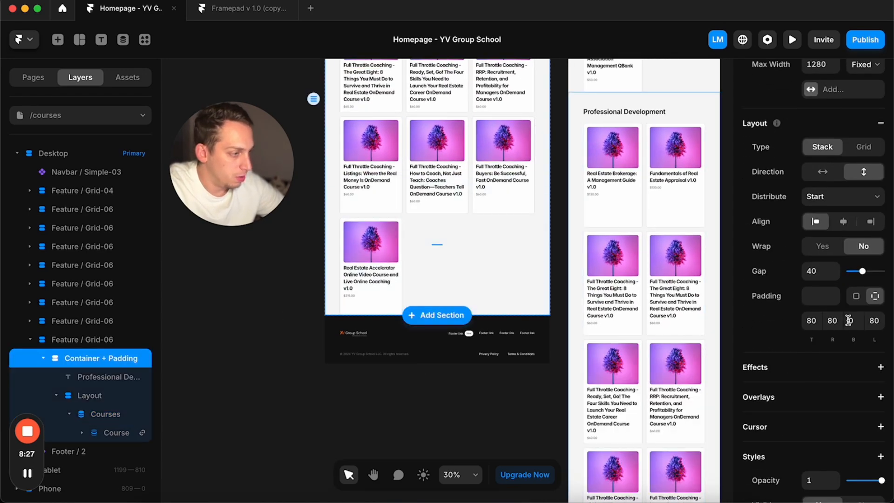
{"action": "type", "text": "0"}
{"action": "key", "text": "Return"}
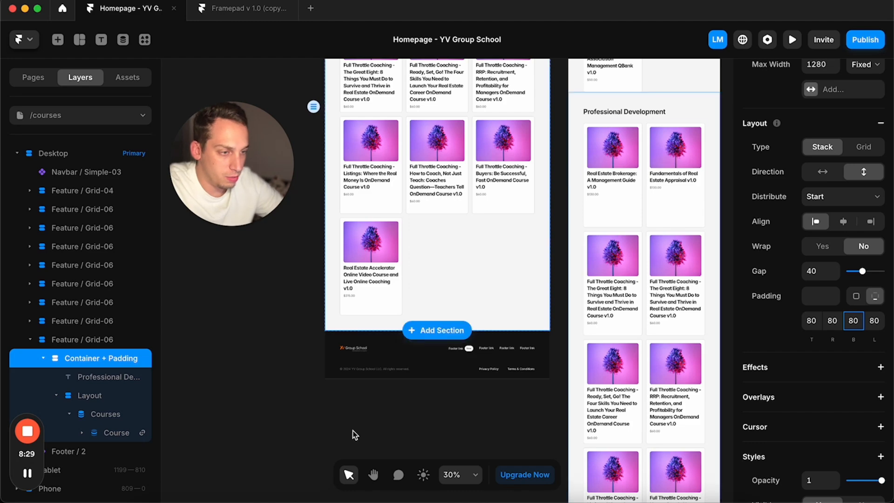
{"action": "left_click", "coordinate": [362, 373]}
Step: Review the /courses page from the Real Estate Licensing section down to Professional Development across the desktop, tablet and phone layouts
{"action": "scroll", "coordinate": [278, 327], "scroll_direction": "down", "scroll_amount": 10}
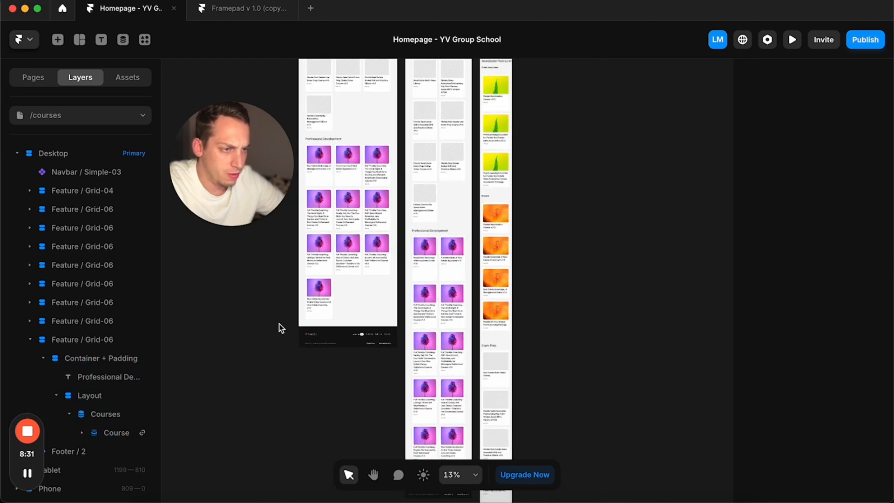
{"action": "scroll", "coordinate": [277, 328], "scroll_direction": "down", "scroll_amount": 5}
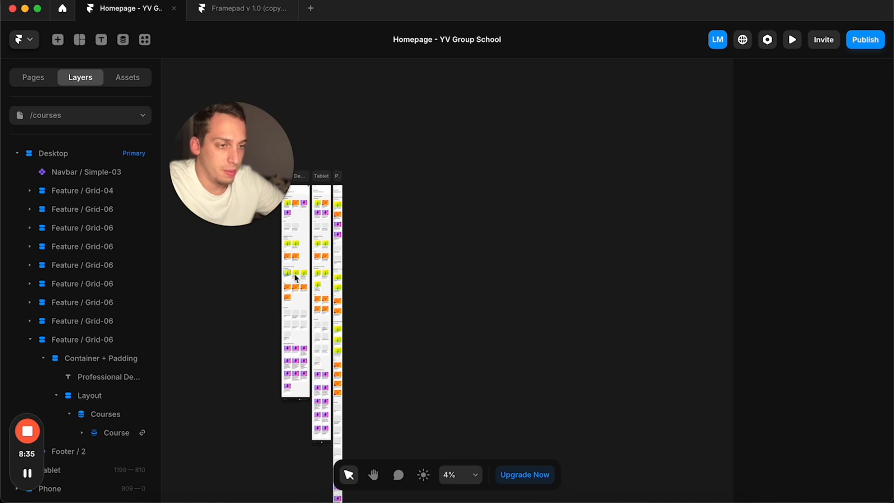
{"action": "scroll", "coordinate": [289, 271], "scroll_direction": "up", "scroll_amount": 5}
{"action": "scroll", "coordinate": [348, 235], "scroll_direction": "up", "scroll_amount": 10}
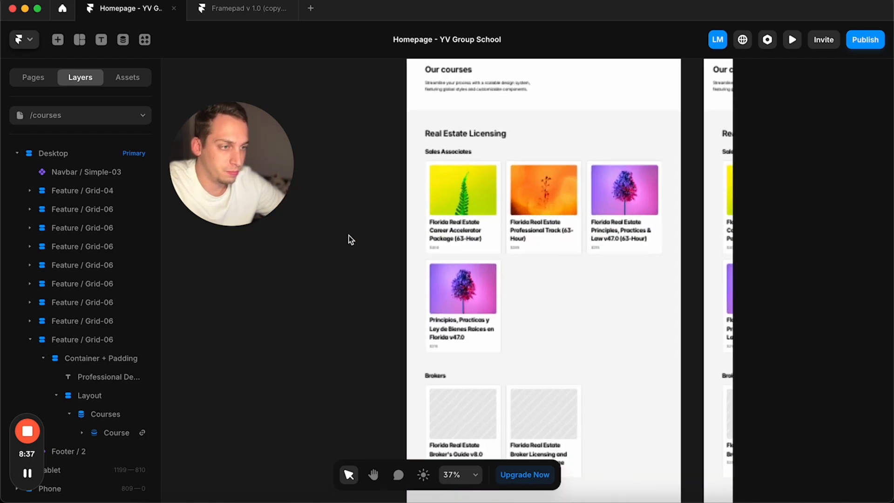
{"action": "scroll", "coordinate": [444, 155], "scroll_direction": "up", "scroll_amount": 3}
{"action": "scroll", "coordinate": [479, 284], "scroll_direction": "down", "scroll_amount": 2}
{"action": "scroll", "coordinate": [480, 284], "scroll_direction": "down", "scroll_amount": 3}
{"action": "scroll", "coordinate": [479, 284], "scroll_direction": "down", "scroll_amount": 10}
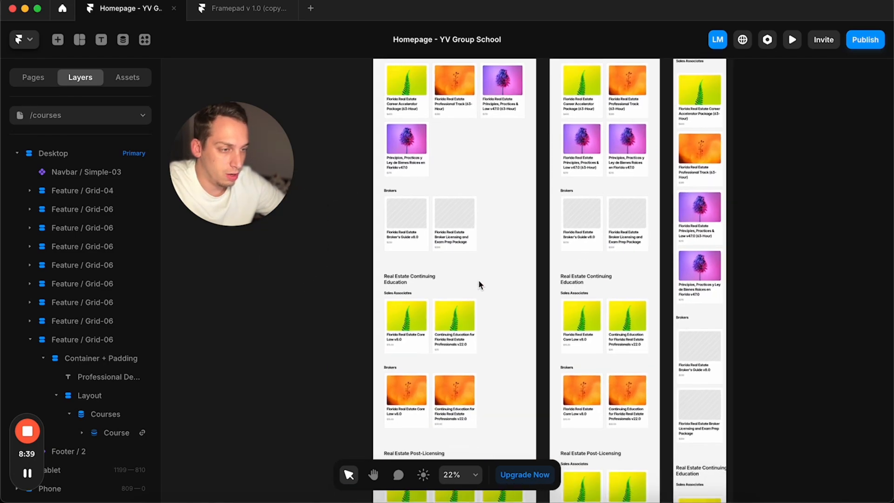
{"action": "scroll", "coordinate": [479, 282], "scroll_direction": "down", "scroll_amount": 10}
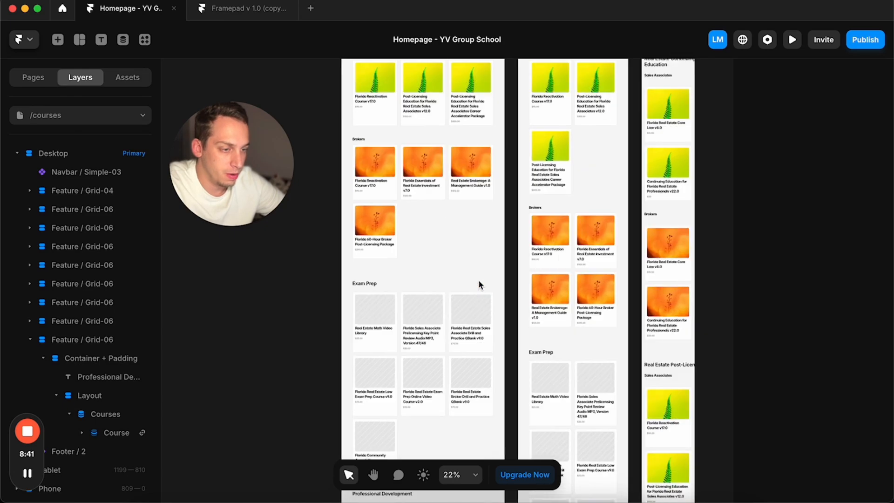
{"action": "scroll", "coordinate": [479, 284], "scroll_direction": "down", "scroll_amount": 2}
{"action": "scroll", "coordinate": [480, 284], "scroll_direction": "down", "scroll_amount": 2}
{"action": "scroll", "coordinate": [480, 279], "scroll_direction": "up", "scroll_amount": 10}
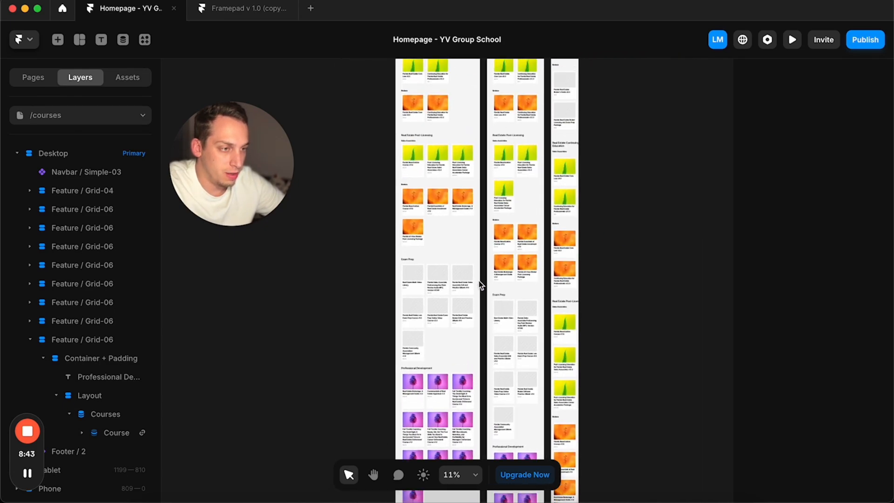
{"action": "scroll", "coordinate": [459, 205], "scroll_direction": "up", "scroll_amount": 2}
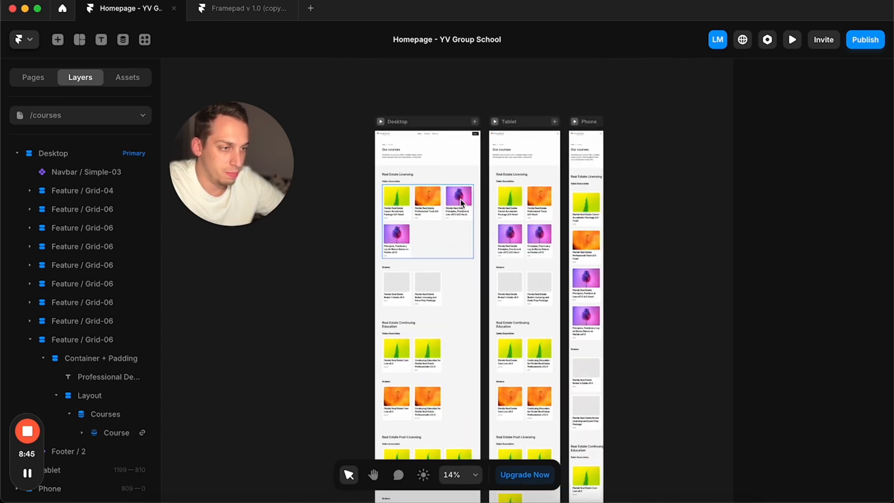
{"action": "scroll", "coordinate": [391, 236], "scroll_direction": "up", "scroll_amount": 6}
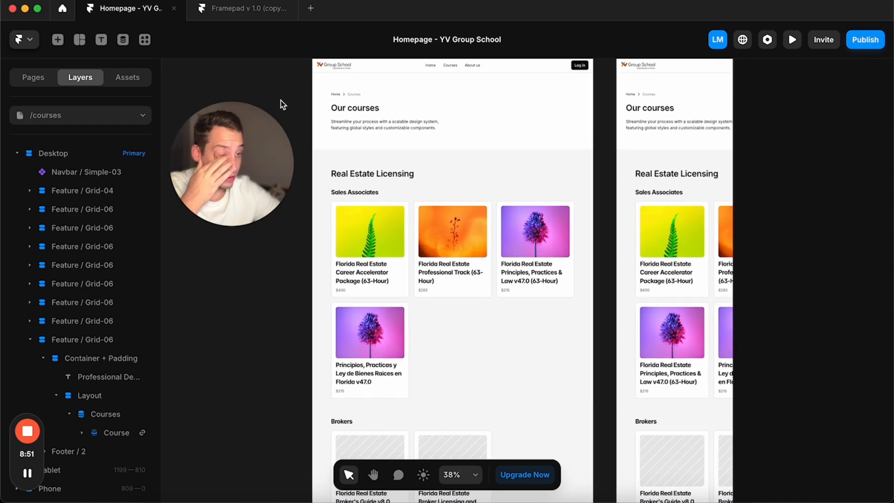
{"action": "scroll", "coordinate": [294, 89], "scroll_direction": "up", "scroll_amount": 1}
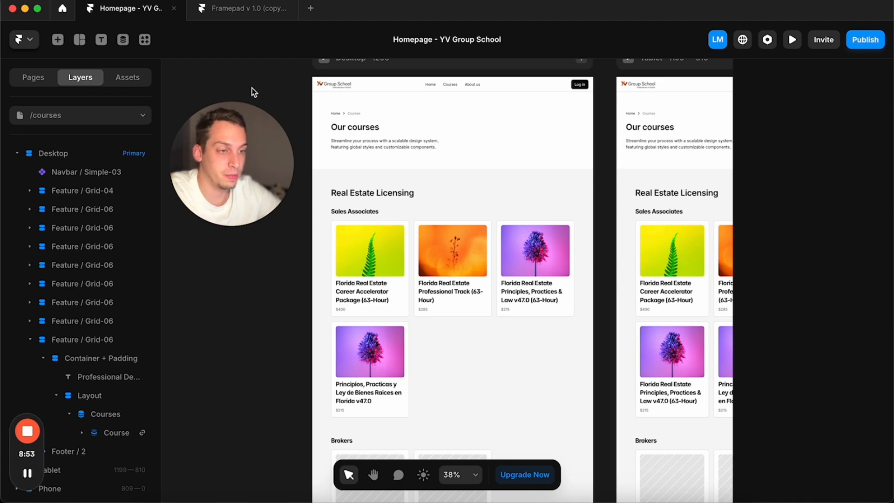
{"action": "scroll", "coordinate": [269, 86], "scroll_direction": "up", "scroll_amount": 2}
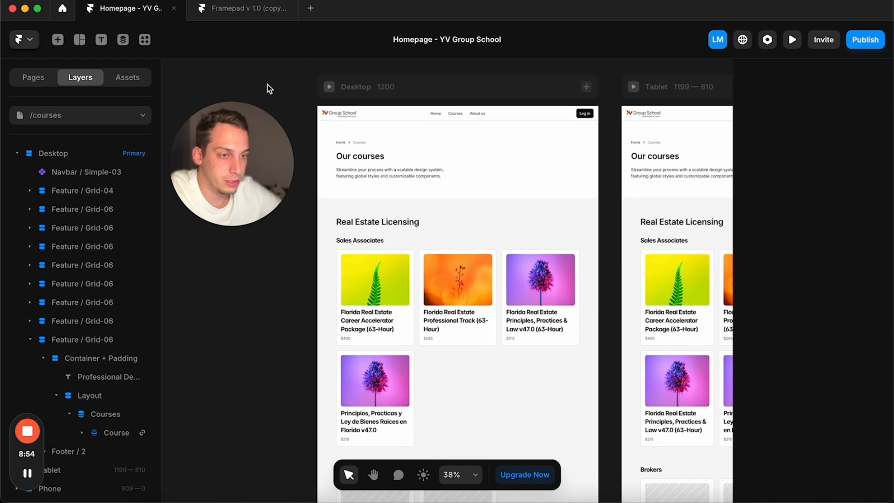
Step: Open the /about page and examine its header, feature section and contact form
{"action": "left_click", "coordinate": [134, 116]}
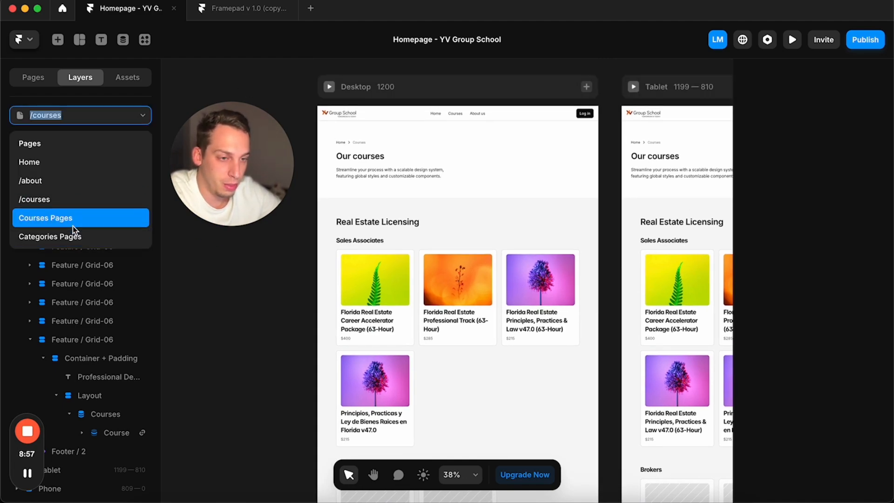
{"action": "left_click", "coordinate": [69, 181]}
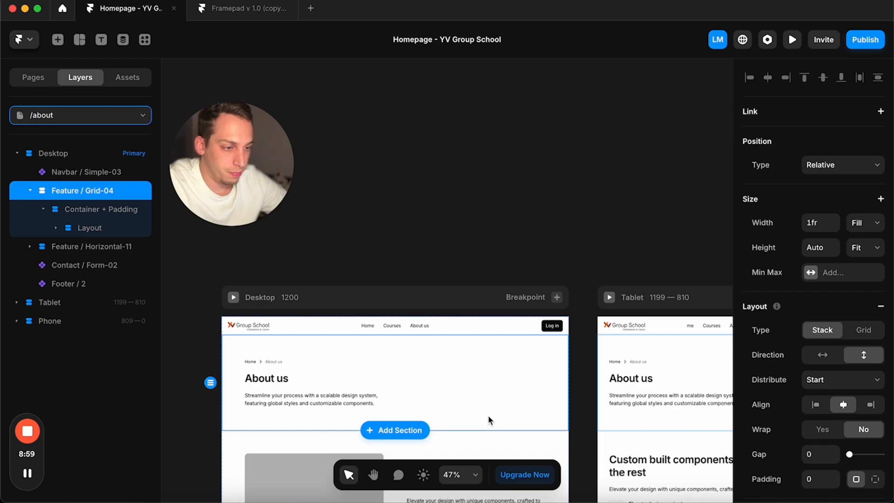
{"action": "scroll", "coordinate": [487, 415], "scroll_direction": "down", "scroll_amount": 5}
{"action": "scroll", "coordinate": [488, 415], "scroll_direction": "down", "scroll_amount": 3}
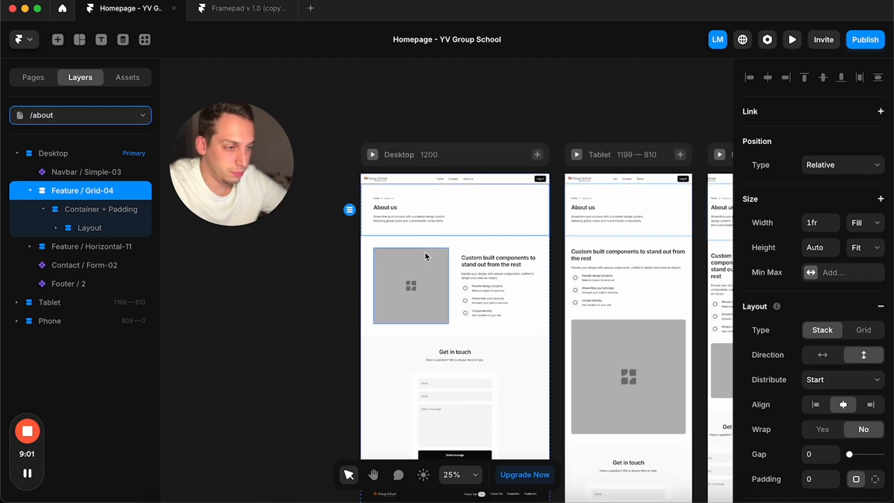
{"action": "scroll", "coordinate": [425, 251], "scroll_direction": "up", "scroll_amount": 4}
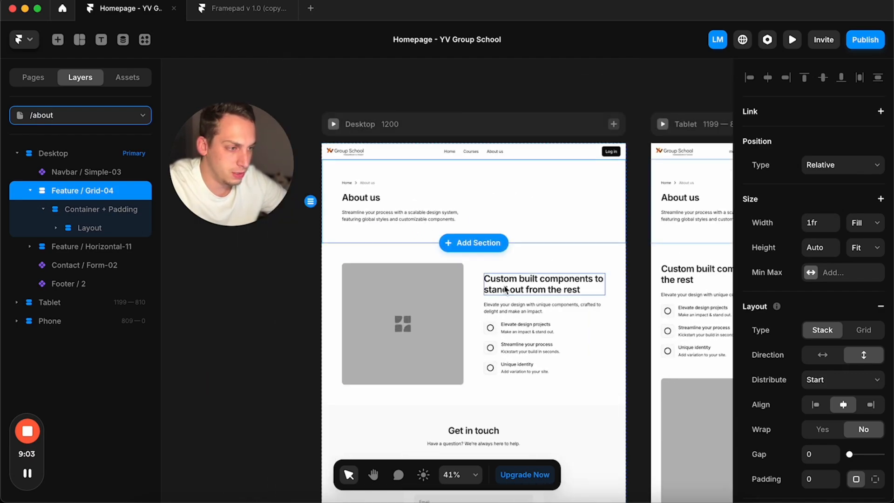
{"action": "left_click", "coordinate": [481, 291], "text": "super"}
{"action": "scroll", "coordinate": [352, 256], "scroll_direction": "down", "scroll_amount": 3}
{"action": "scroll", "coordinate": [352, 256], "scroll_direction": "down", "scroll_amount": 3}
Step: Open the Home page briefly and switch to the Courses Pages template to view the course detail layout
{"action": "left_click", "coordinate": [84, 115]}
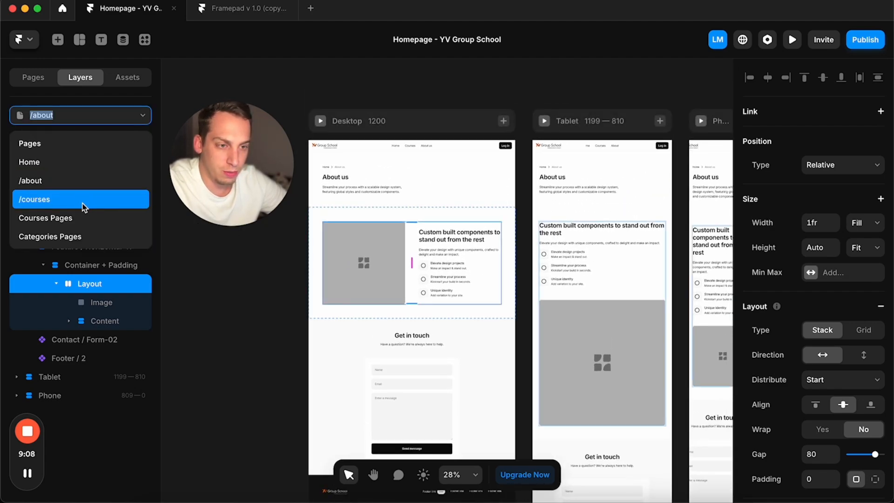
{"action": "left_click", "coordinate": [69, 164]}
{"action": "left_click", "coordinate": [116, 115]}
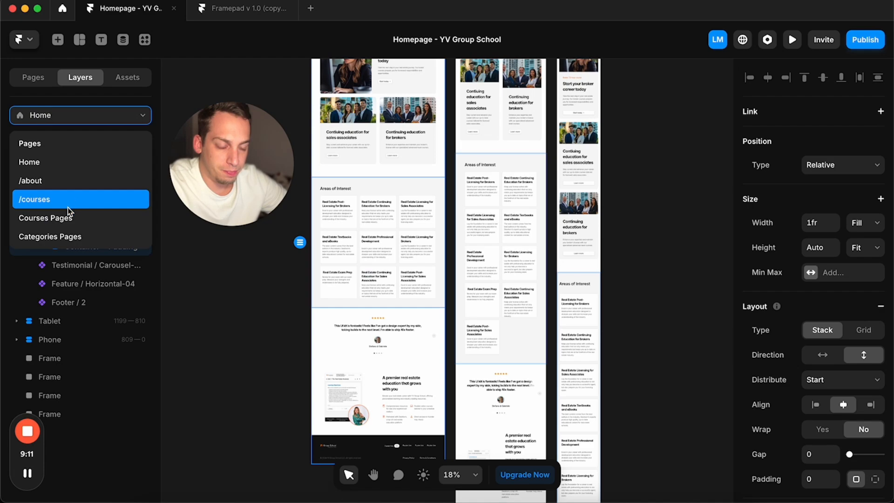
{"action": "left_click", "coordinate": [69, 218]}
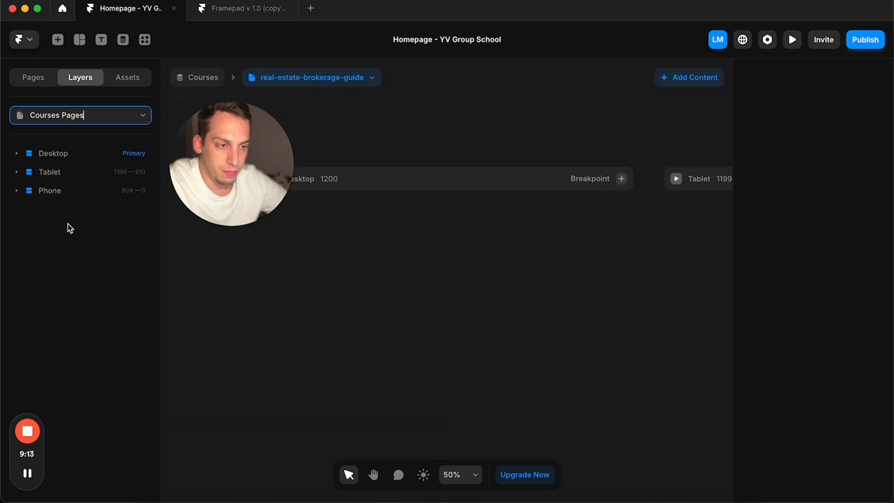
Step: Return to the Home page and examine its hero and course feature sections across the desktop, tablet and phone layouts
{"action": "left_click", "coordinate": [83, 115]}
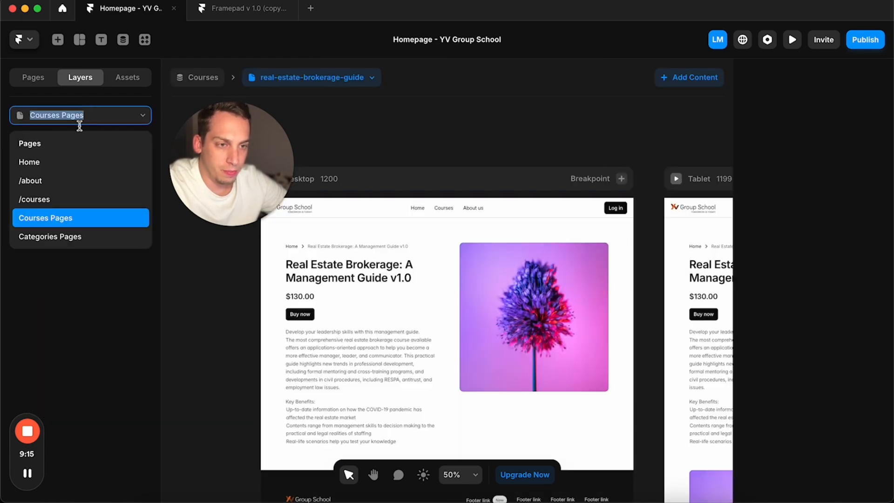
{"action": "left_click", "coordinate": [54, 155]}
{"action": "scroll", "coordinate": [298, 135], "scroll_direction": "up", "scroll_amount": 5}
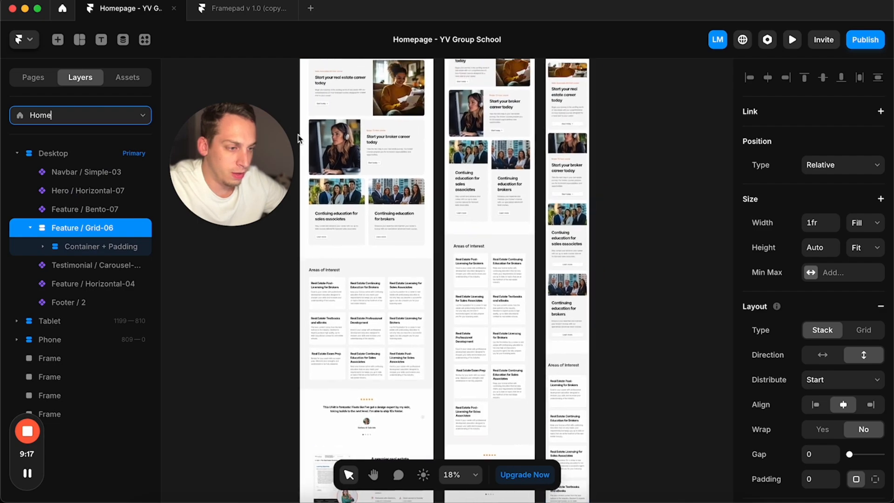
{"action": "scroll", "coordinate": [339, 98], "scroll_direction": "up", "scroll_amount": 5}
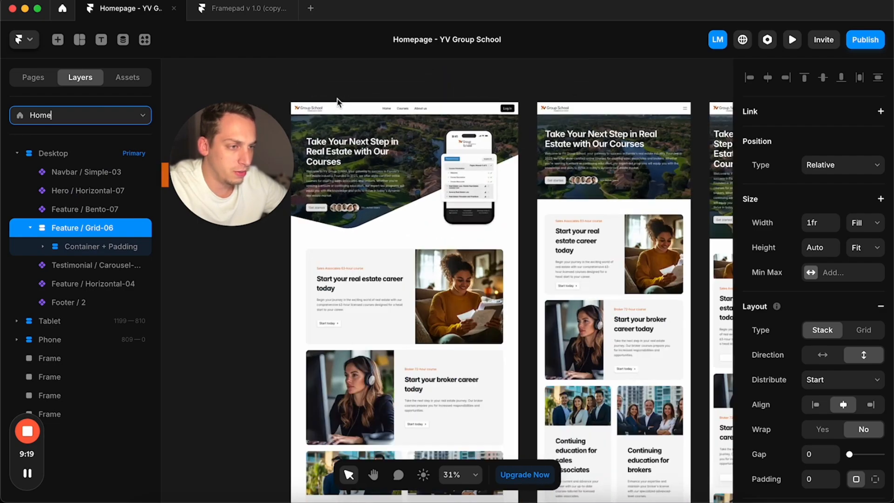
{"action": "scroll", "coordinate": [469, 190], "scroll_direction": "down", "scroll_amount": 2}
{"action": "scroll", "coordinate": [387, 270], "scroll_direction": "down", "scroll_amount": 8}
{"action": "scroll", "coordinate": [399, 348], "scroll_direction": "down", "scroll_amount": 5}
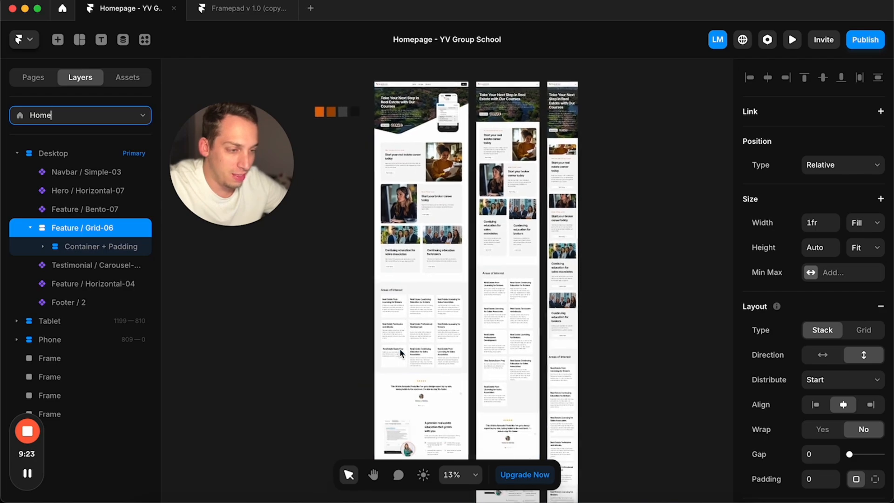
{"action": "scroll", "coordinate": [355, 273], "scroll_direction": "up", "scroll_amount": 4}
{"action": "scroll", "coordinate": [355, 272], "scroll_direction": "up", "scroll_amount": 5}
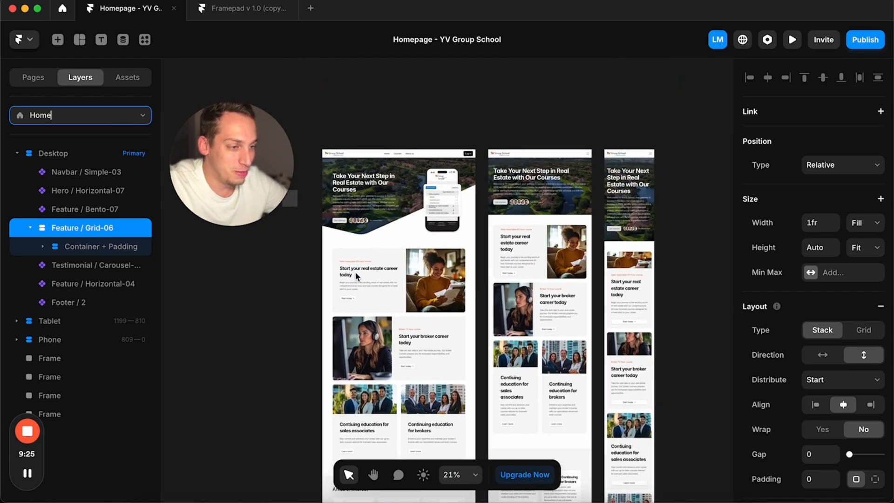
{"action": "scroll", "coordinate": [300, 206], "scroll_direction": "up", "scroll_amount": 4}
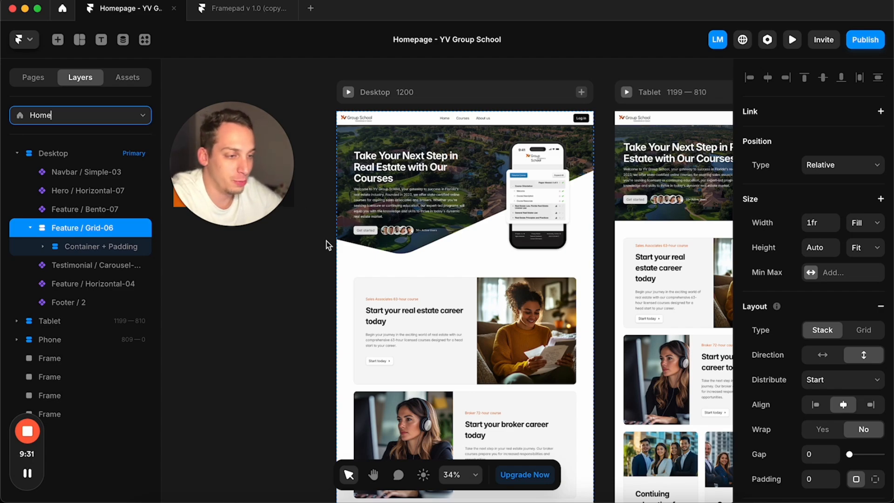
{"action": "scroll", "coordinate": [320, 237], "scroll_direction": "down", "scroll_amount": 5}
{"action": "scroll", "coordinate": [321, 261], "scroll_direction": "down", "scroll_amount": 3}
{"action": "scroll", "coordinate": [323, 264], "scroll_direction": "down", "scroll_amount": 1}
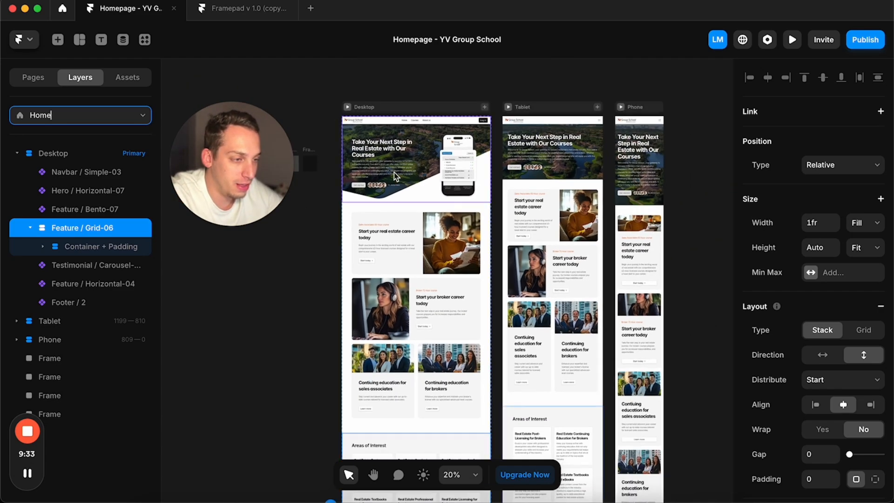
{"action": "scroll", "coordinate": [344, 213], "scroll_direction": "up", "scroll_amount": 5}
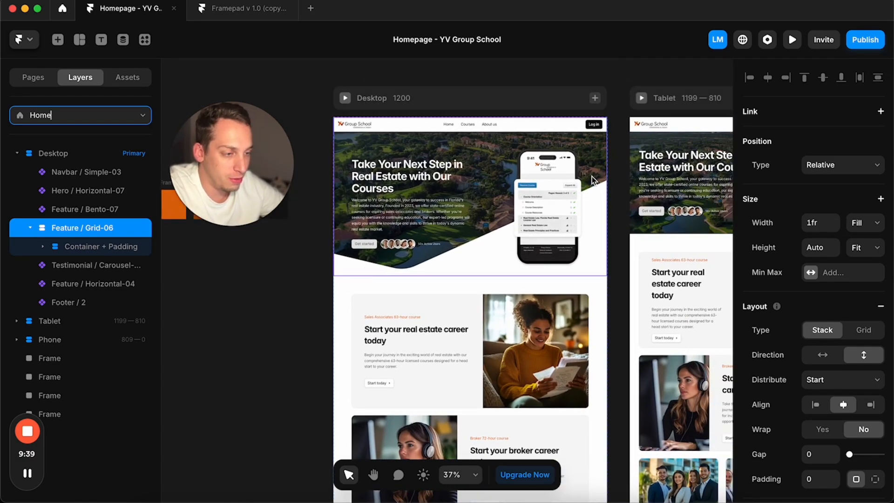
Step: Review the Home page from Areas of Interest through the testimonial and feature sections to the footer, and clear the layer selection
{"action": "scroll", "coordinate": [399, 296], "scroll_direction": "down", "scroll_amount": 10}
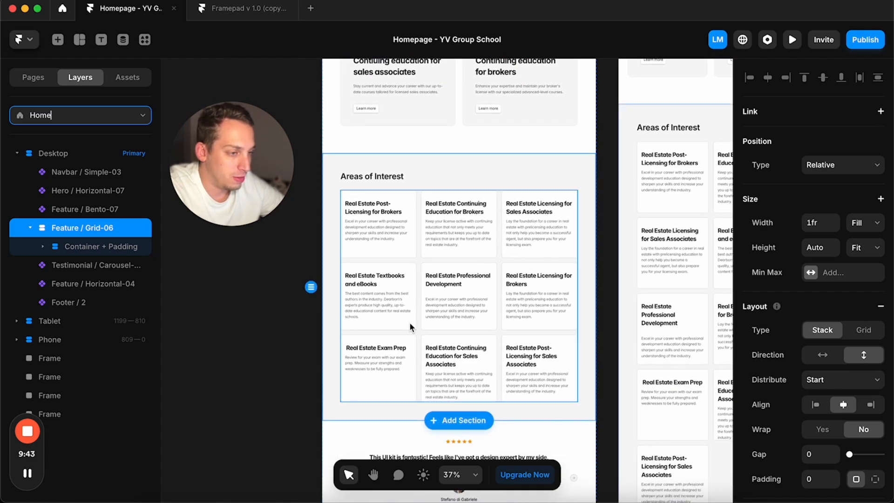
{"action": "scroll", "coordinate": [293, 457], "scroll_direction": "down", "scroll_amount": 10}
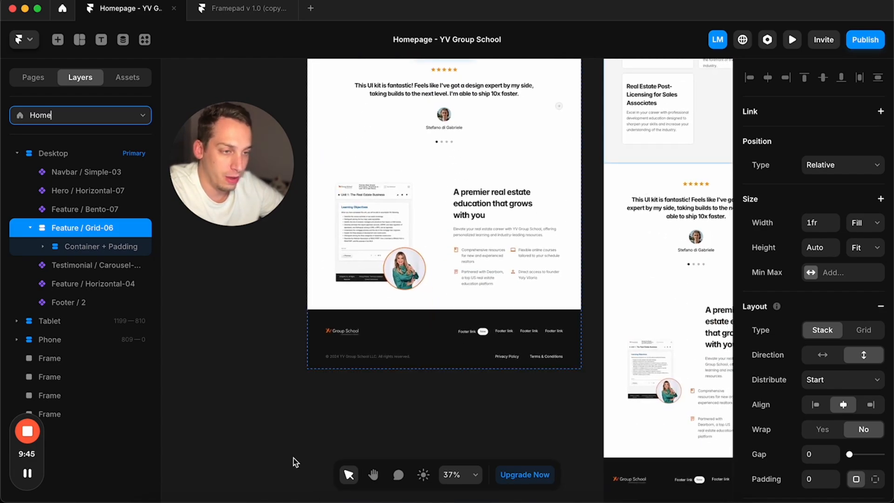
{"action": "scroll", "coordinate": [254, 304], "scroll_direction": "up", "scroll_amount": 5}
{"action": "scroll", "coordinate": [254, 304], "scroll_direction": "up", "scroll_amount": 2}
{"action": "left_click", "coordinate": [281, 317]}
{"action": "left_click", "coordinate": [238, 311]}
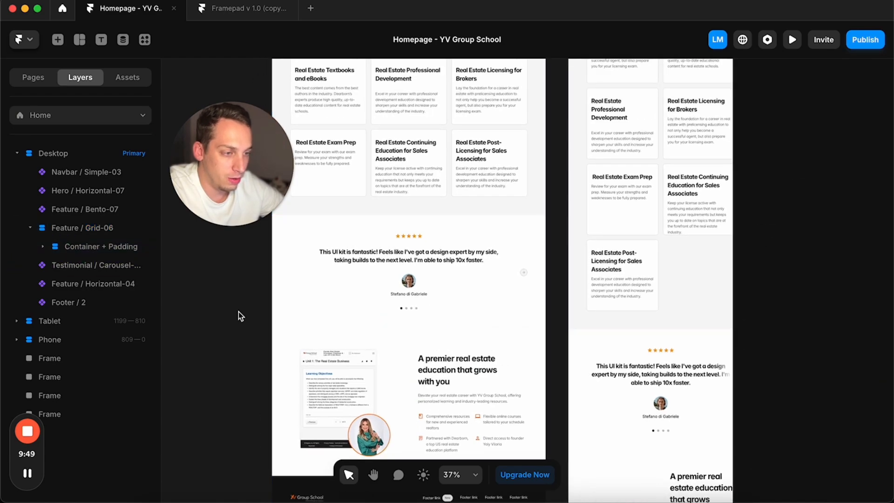
{"action": "scroll", "coordinate": [238, 312], "scroll_direction": "up", "scroll_amount": 3}
{"action": "scroll", "coordinate": [238, 311], "scroll_direction": "down", "scroll_amount": 5}
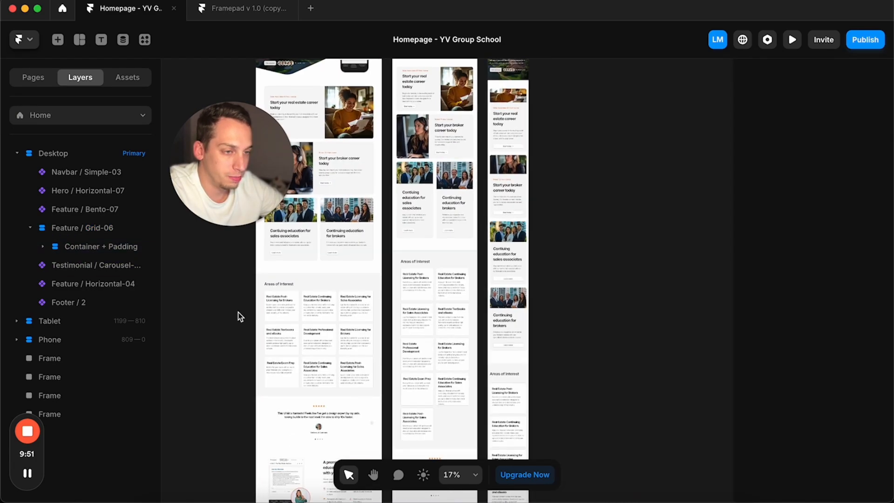
{"action": "scroll", "coordinate": [239, 316], "scroll_direction": "up", "scroll_amount": 5}
{"action": "scroll", "coordinate": [244, 256], "scroll_direction": "left", "scroll_amount": 2}
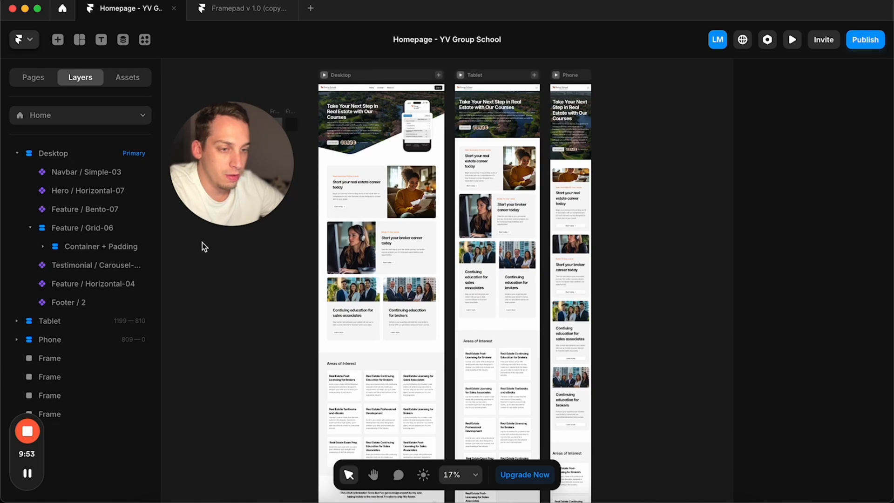